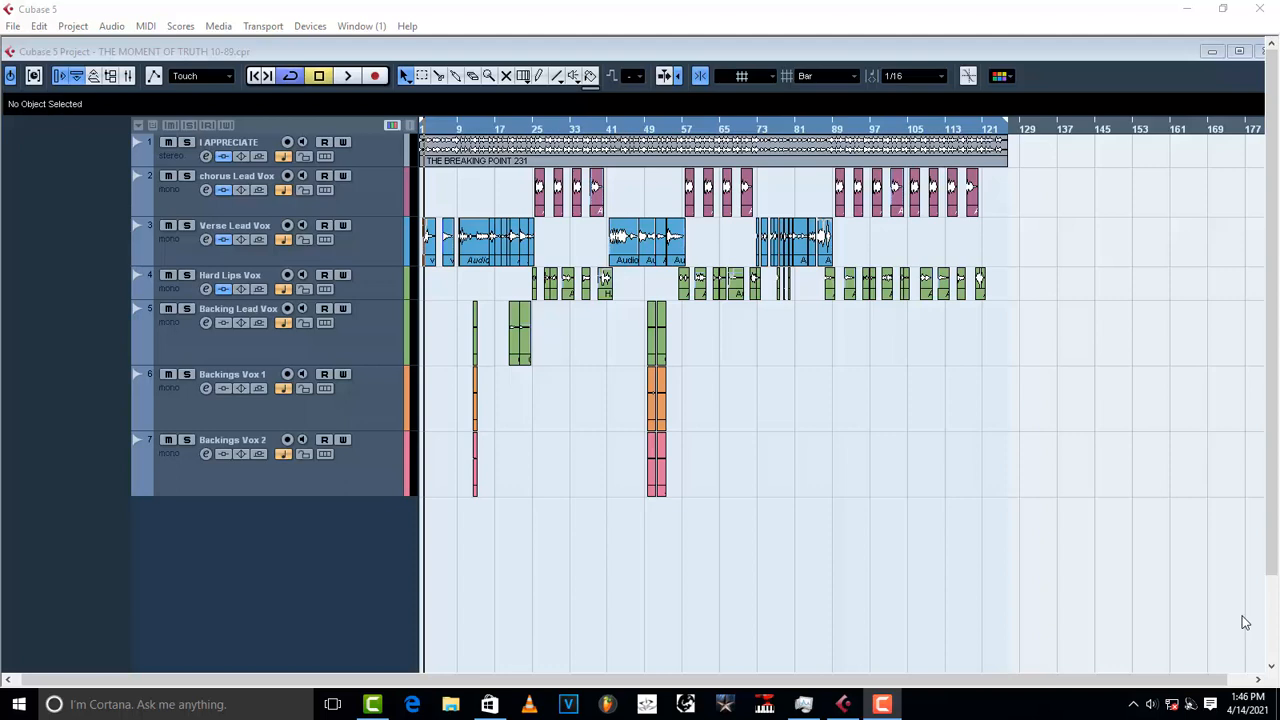
Step: Select the chorus Lead Vox track header to show its settings in the Inspector
{"action": "left_click", "coordinate": [368, 200]}
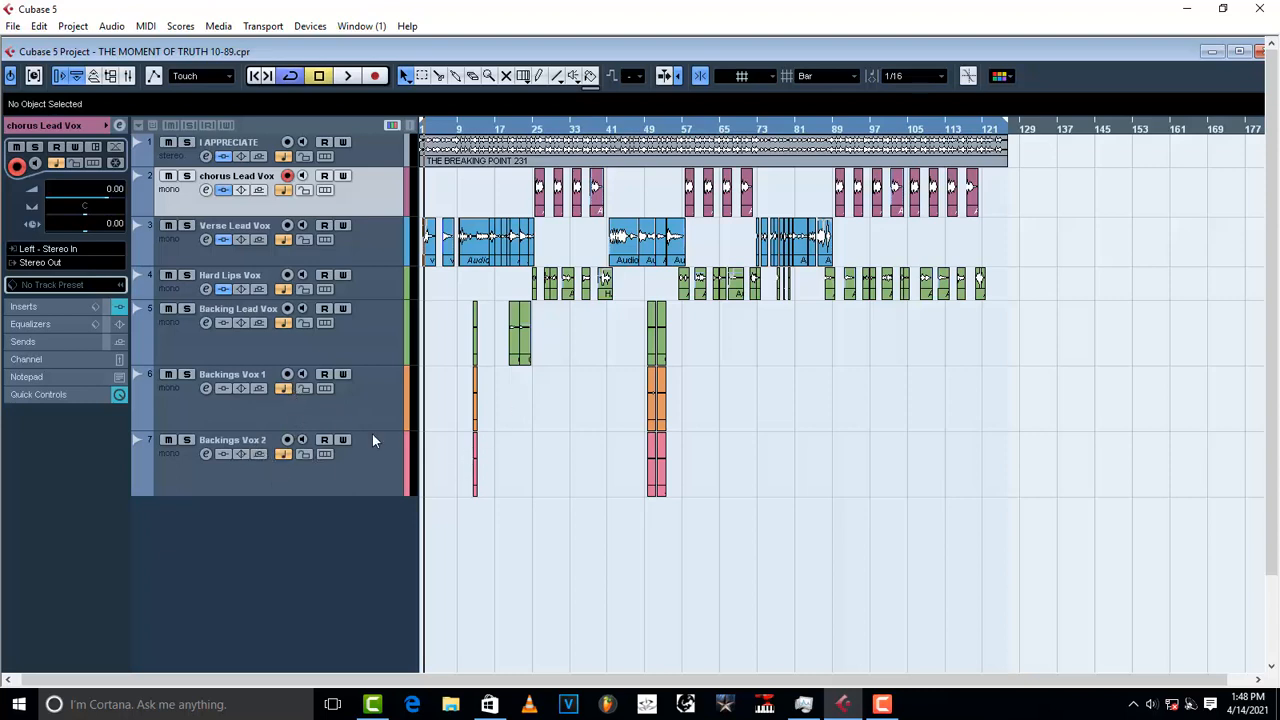
{"action": "left_click", "coordinate": [297, 414]}
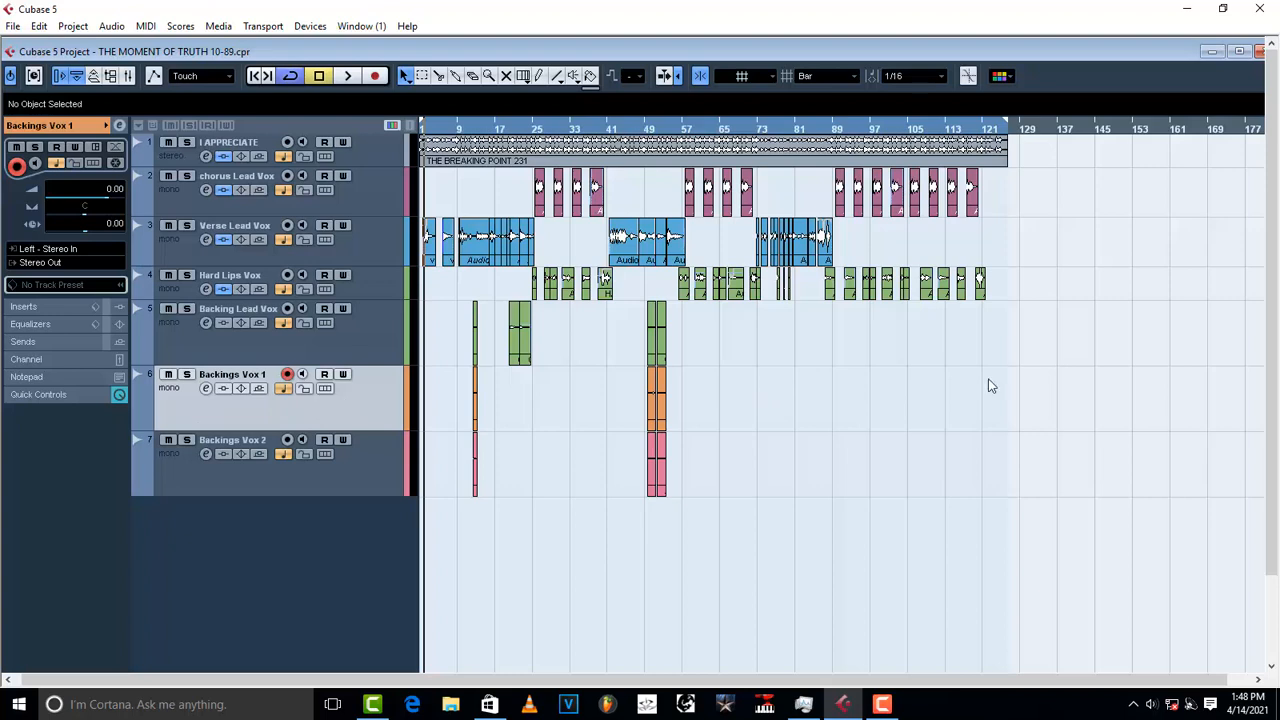
{"action": "left_click", "coordinate": [382, 472]}
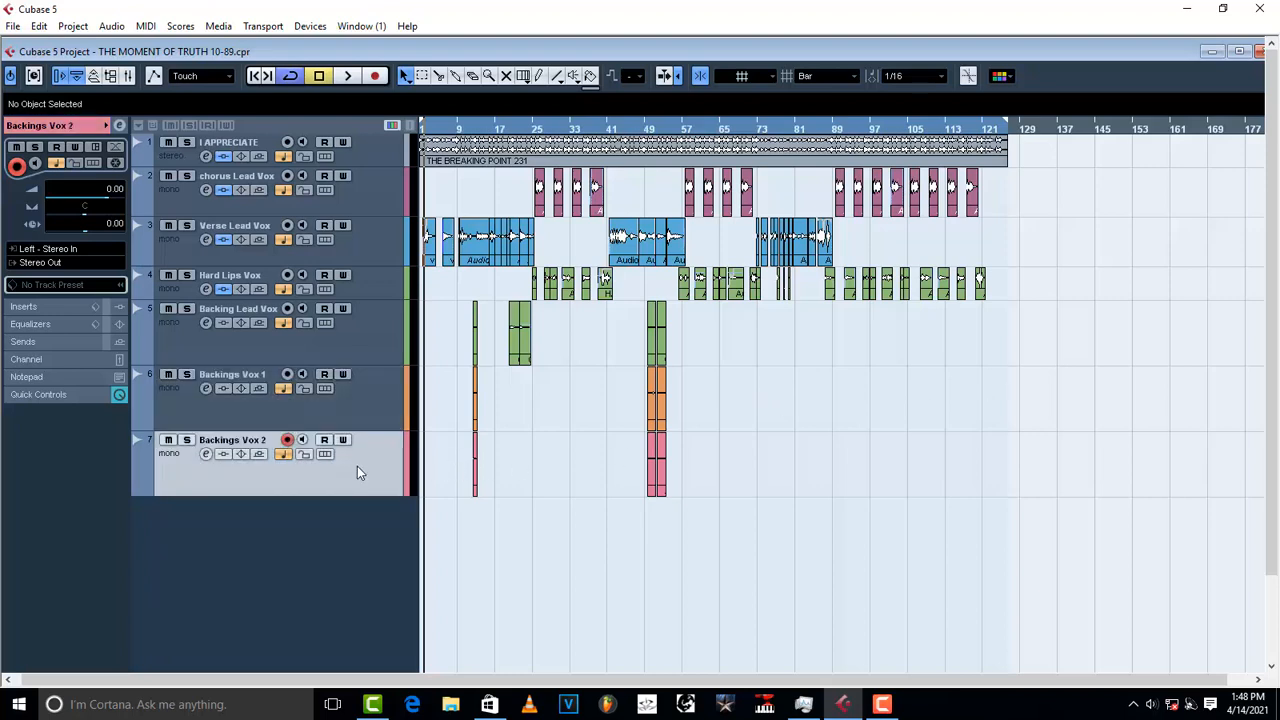
{"action": "left_click", "coordinate": [354, 191]}
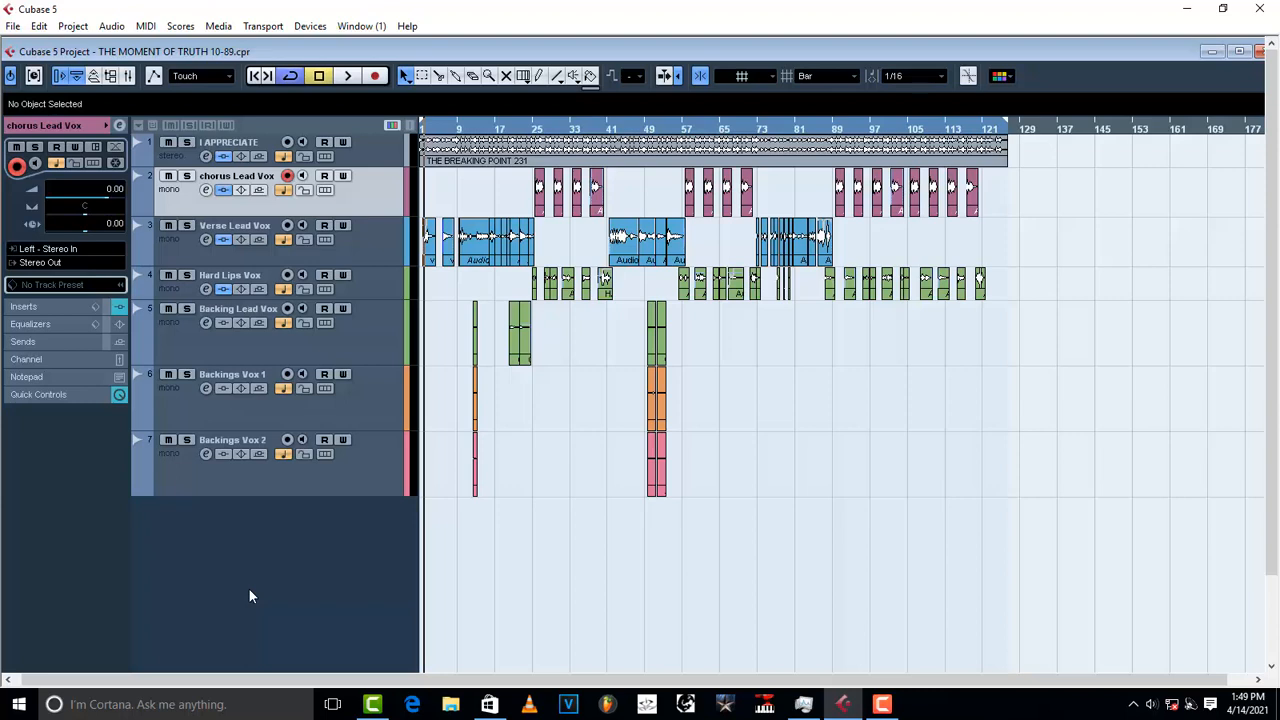
{"action": "key", "text": "space"}
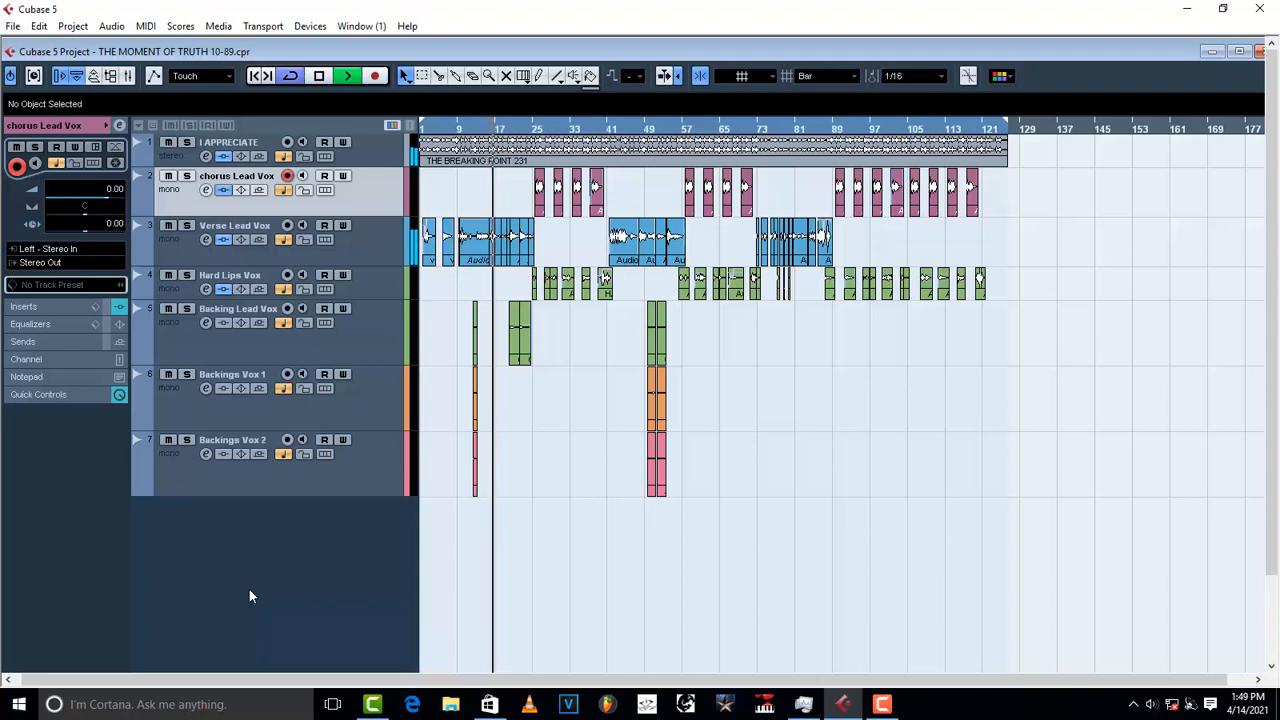
{"action": "key", "text": "space"}
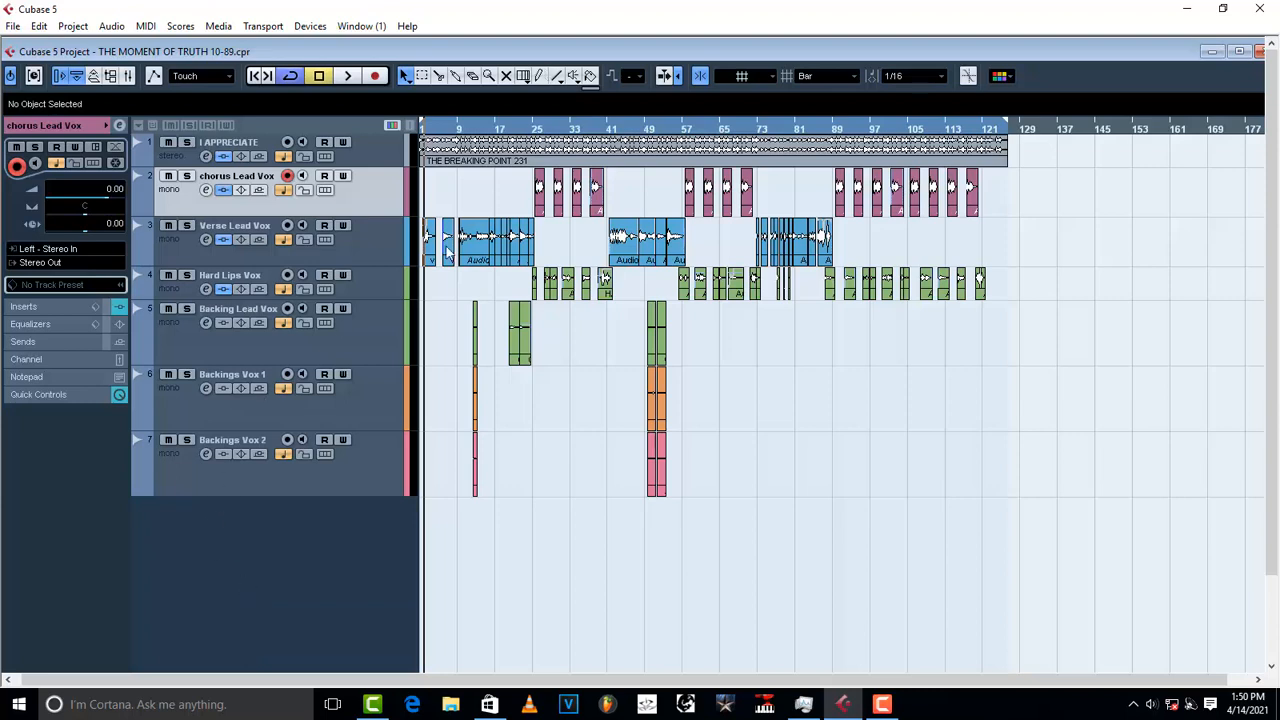
Step: Select Verse Lead Vox, move the playback position to bar 9, and open its RVox Mono insert editor
{"action": "left_click", "coordinate": [372, 245]}
{"action": "left_click", "coordinate": [378, 194]}
{"action": "left_click", "coordinate": [369, 245]}
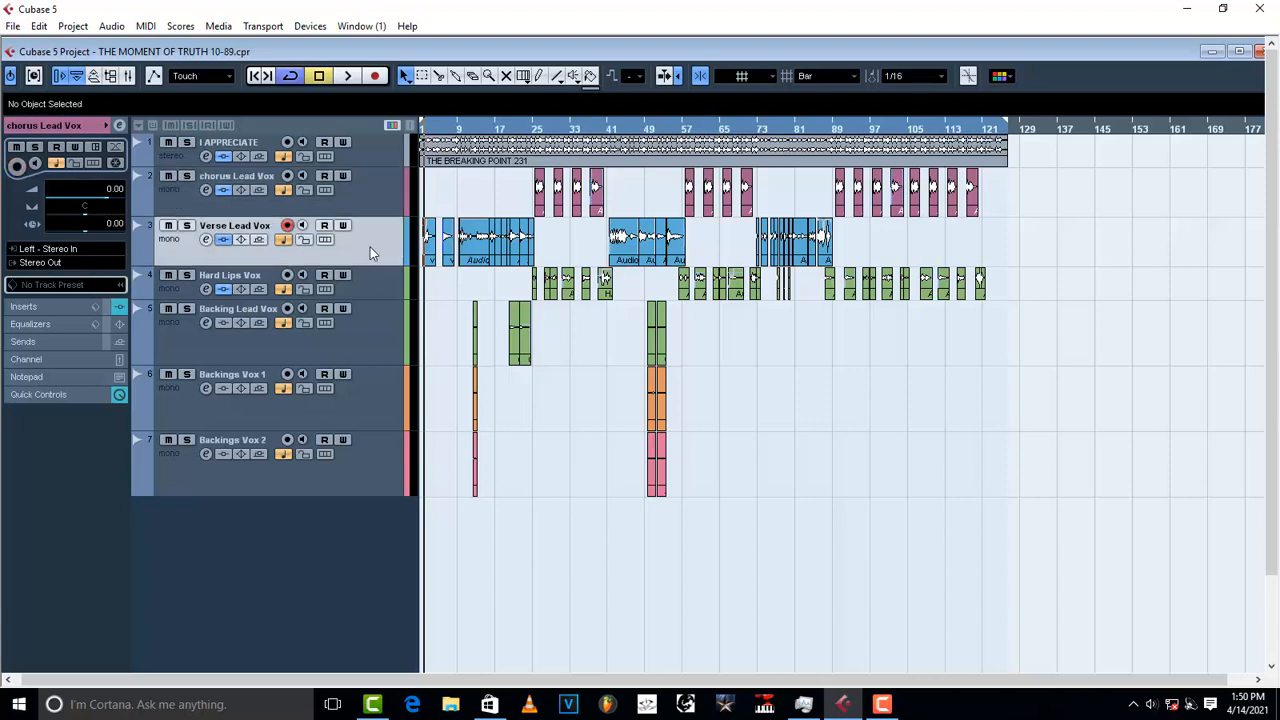
{"action": "left_click", "coordinate": [459, 129]}
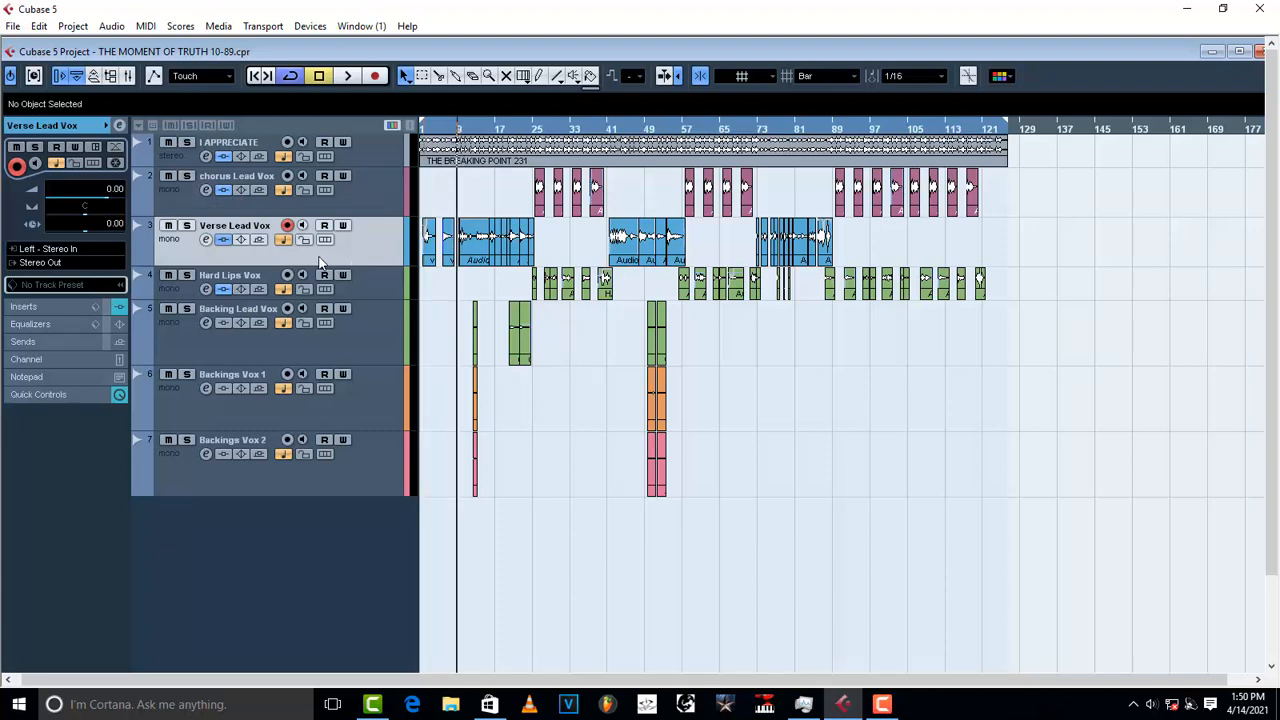
{"action": "left_click", "coordinate": [206, 241]}
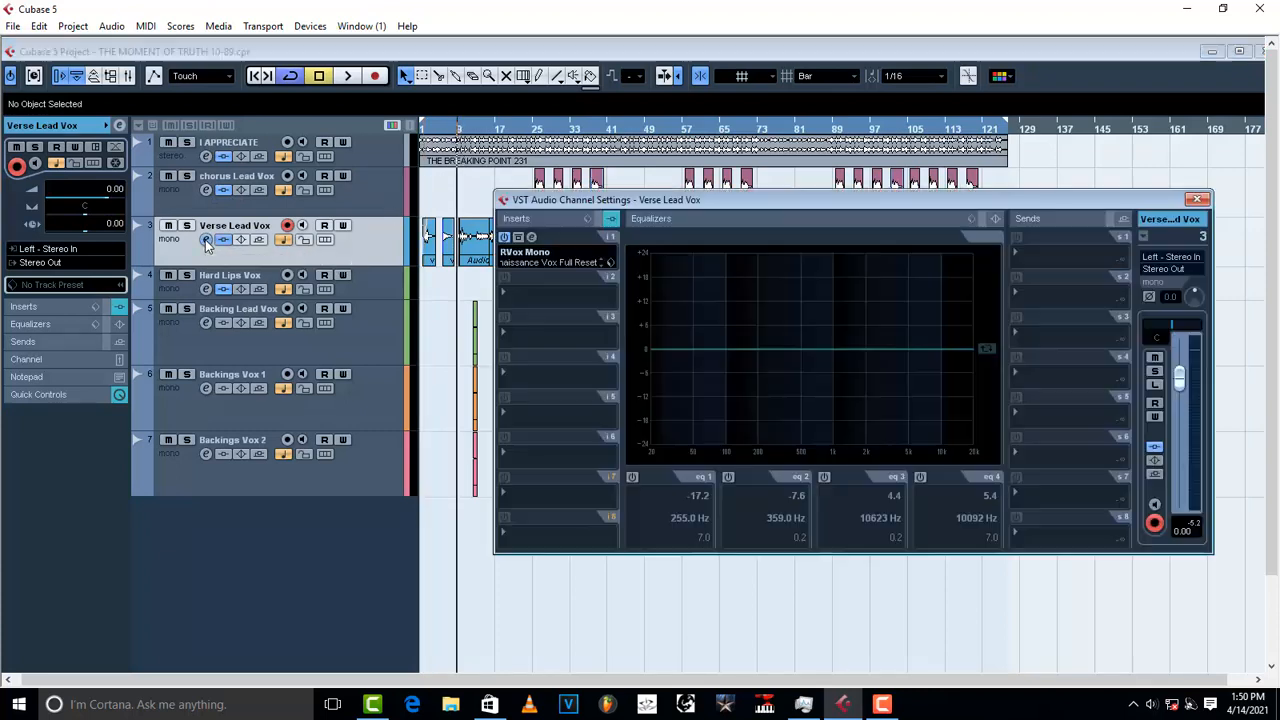
{"action": "left_click", "coordinate": [533, 238]}
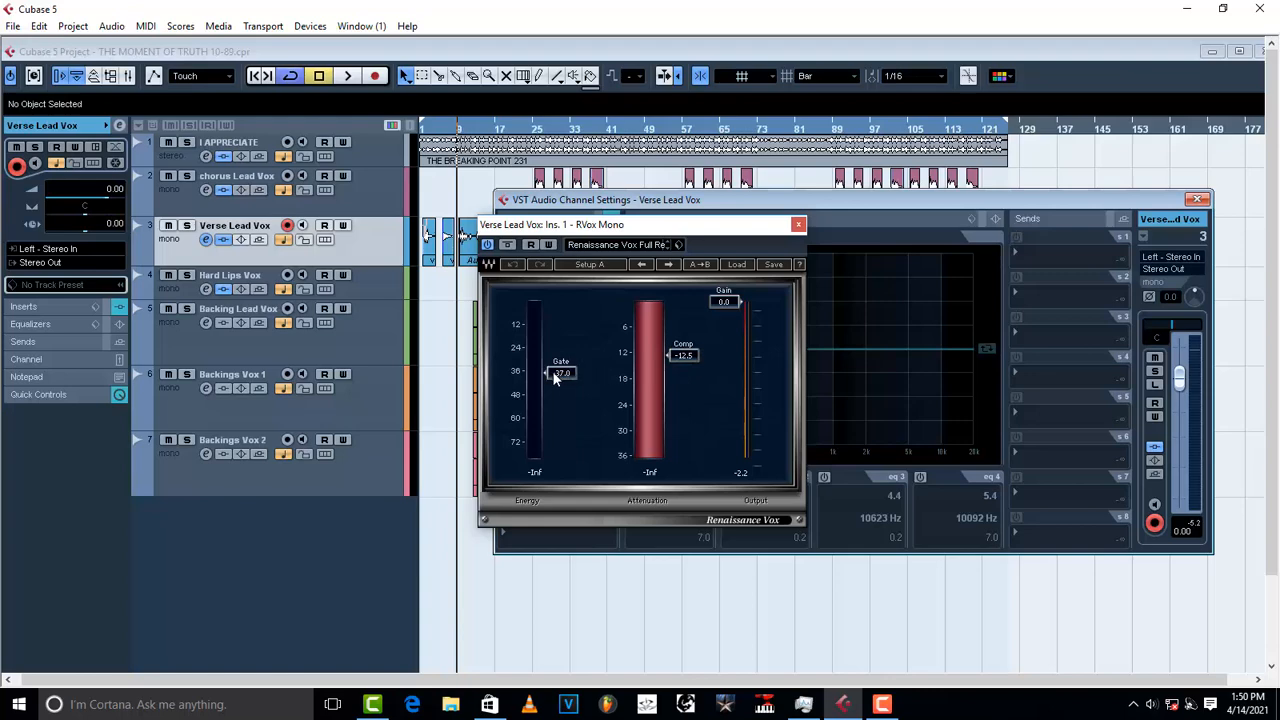
Step: Try Gate thresholds, close the channel settings, zoom in with H and move the RVox window aside
{"action": "mouse_move", "coordinate": [572, 373]}
{"action": "left_mouse_down"}
{"action": "mouse_move", "coordinate": [572, 436]}
{"action": "mouse_move", "coordinate": [572, 373]}
{"action": "mouse_move", "coordinate": [562, 378]}
{"action": "left_mouse_up"}
{"action": "left_click", "coordinate": [1197, 199]}
{"action": "left_click_drag", "start_coordinate": [633, 227], "coordinate": [745, 219]}
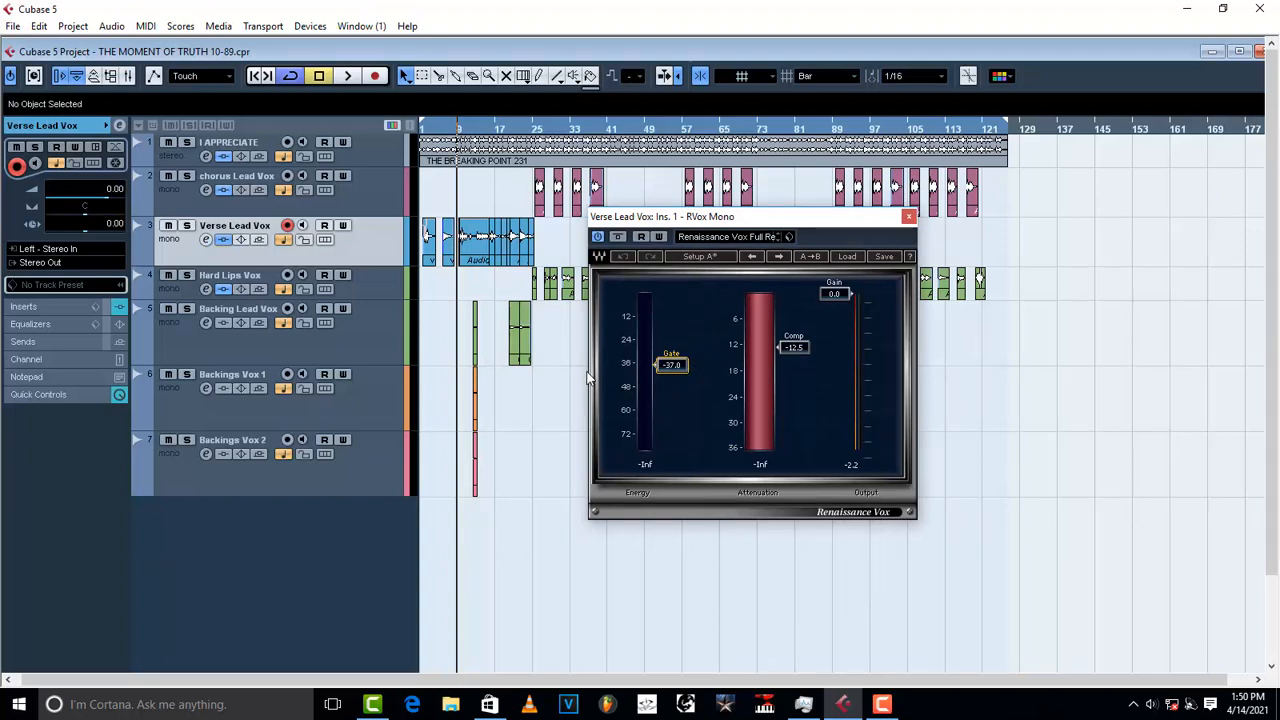
{"action": "key", "text": "h"}
{"action": "key", "text": "h"}
{"action": "key", "text": "h"}
{"action": "key", "text": "h"}
{"action": "key", "text": "h"}
{"action": "key", "text": "h"}
{"action": "key", "text": "h"}
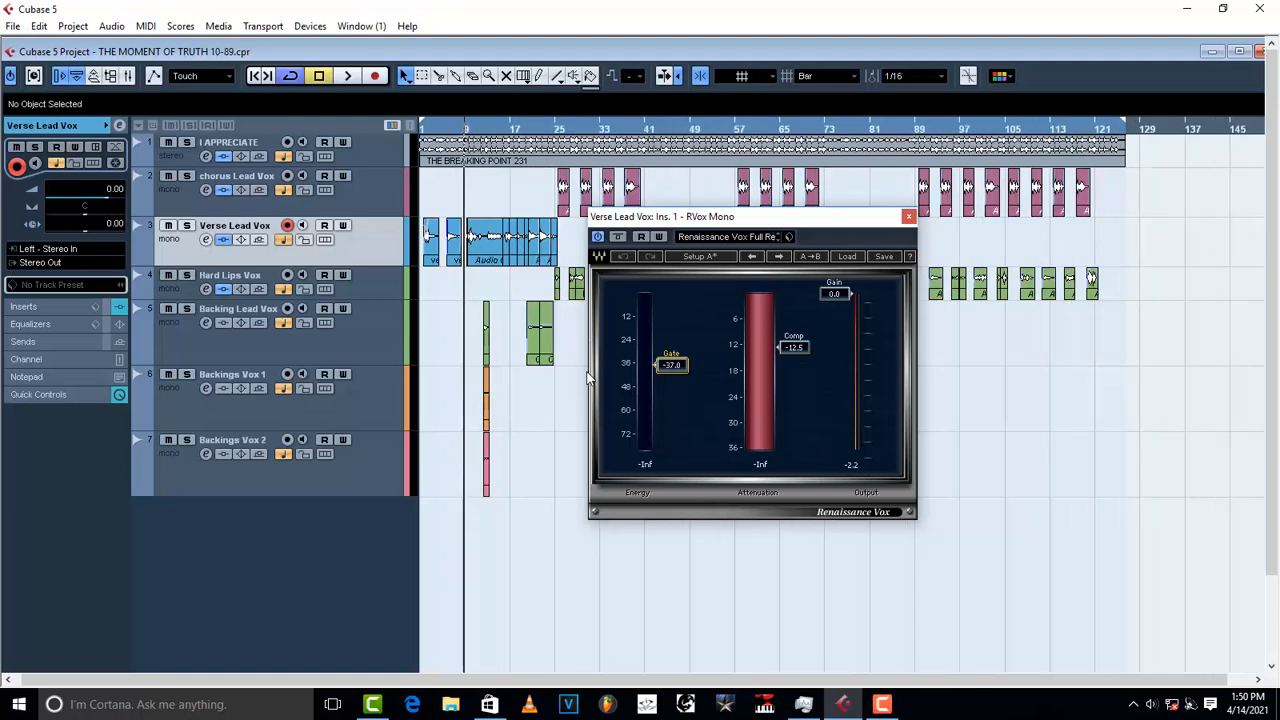
{"action": "left_click_drag", "start_coordinate": [722, 221], "coordinate": [896, 256]}
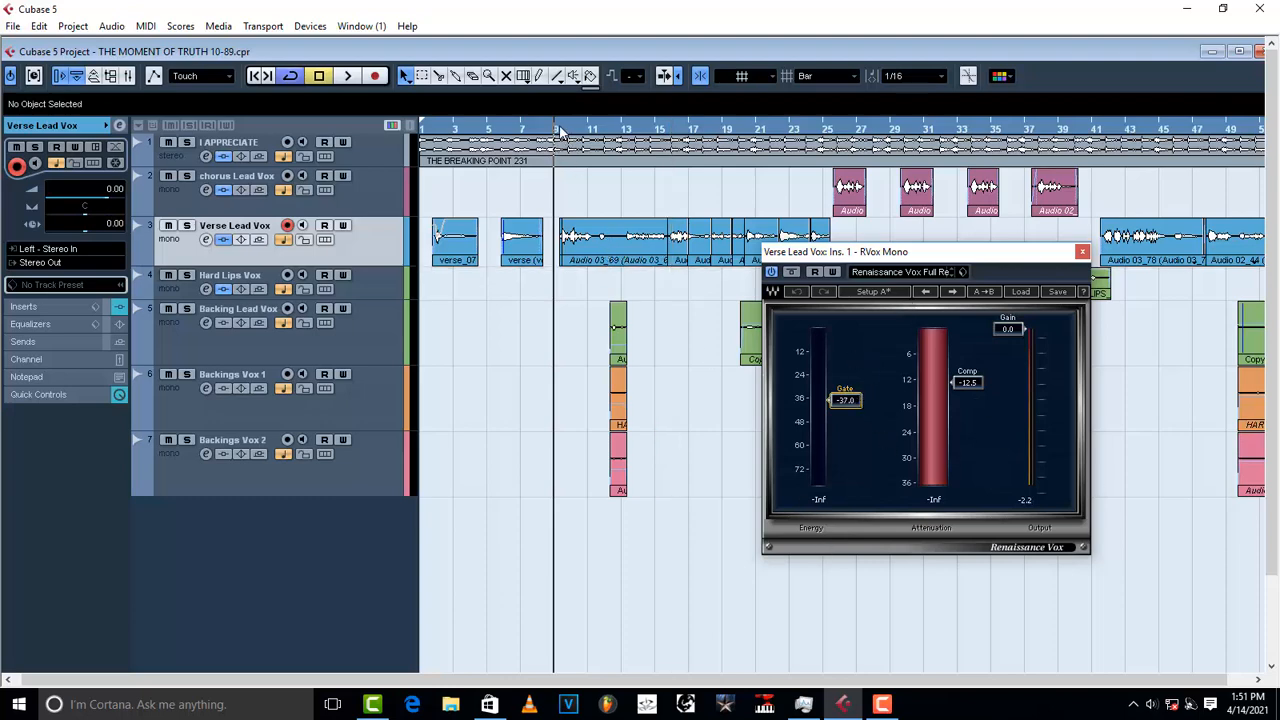
{"action": "key", "text": "space"}
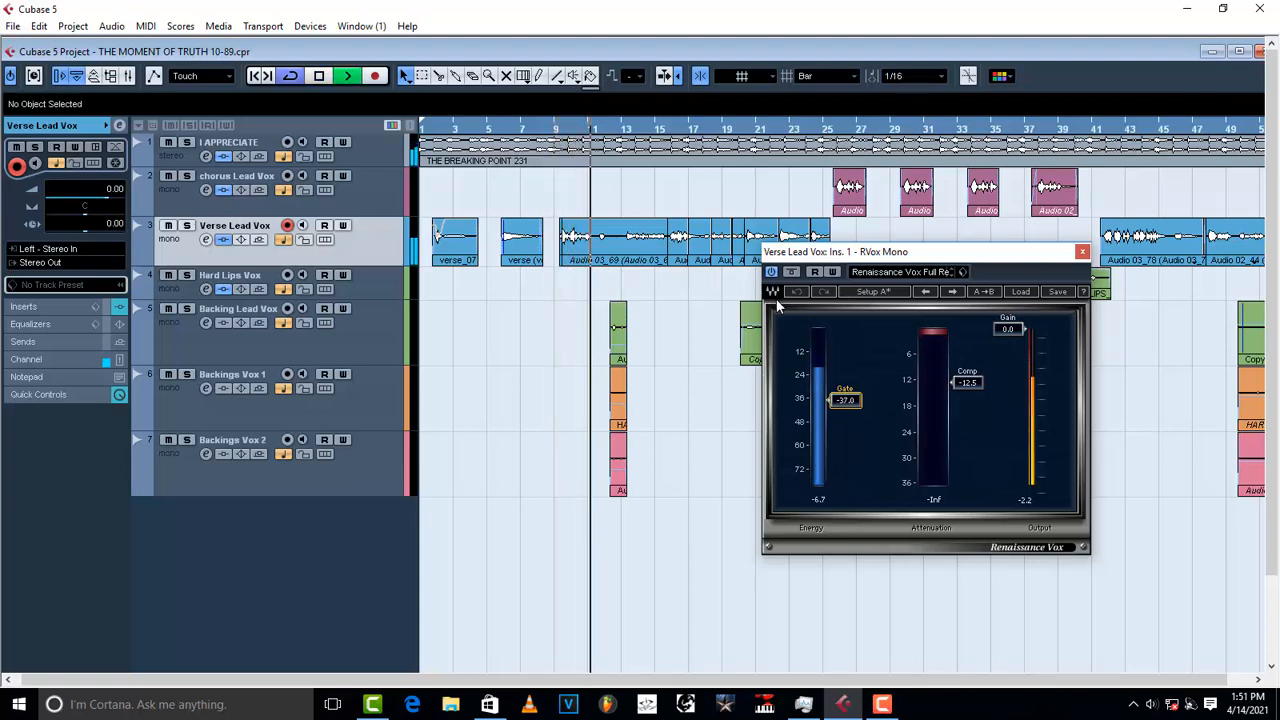
{"action": "key", "text": "space"}
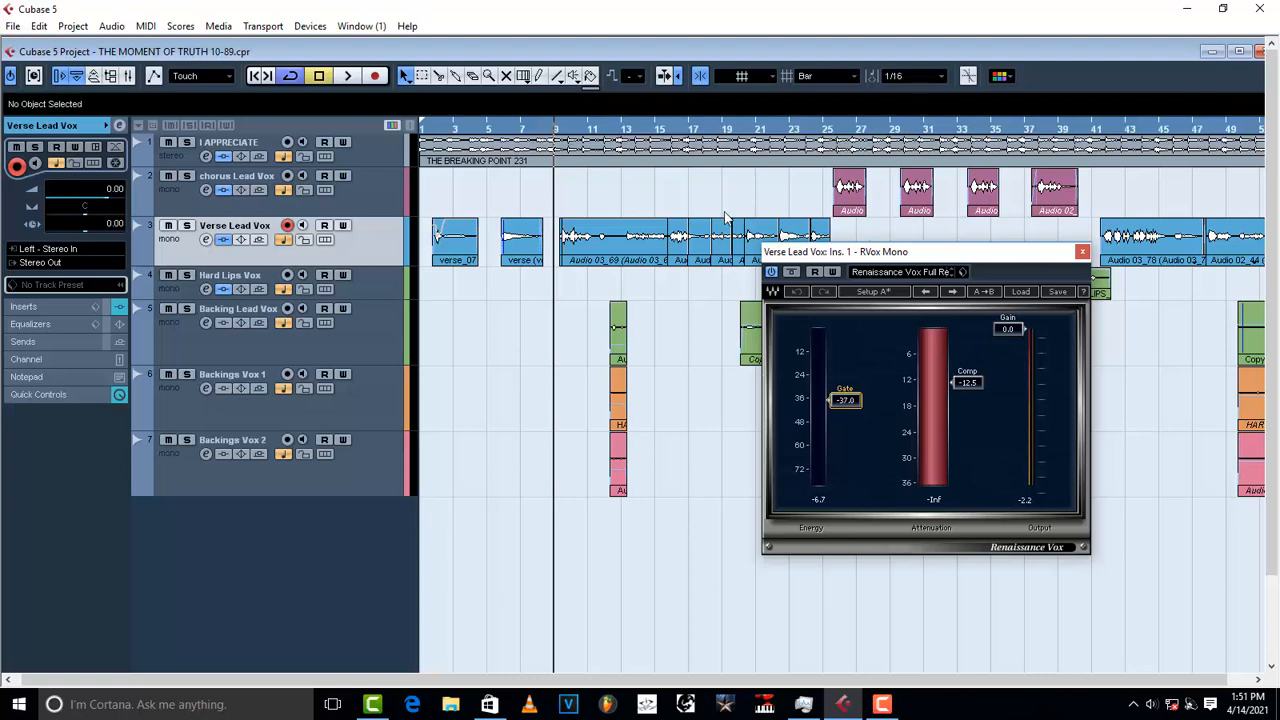
{"action": "key", "text": "space"}
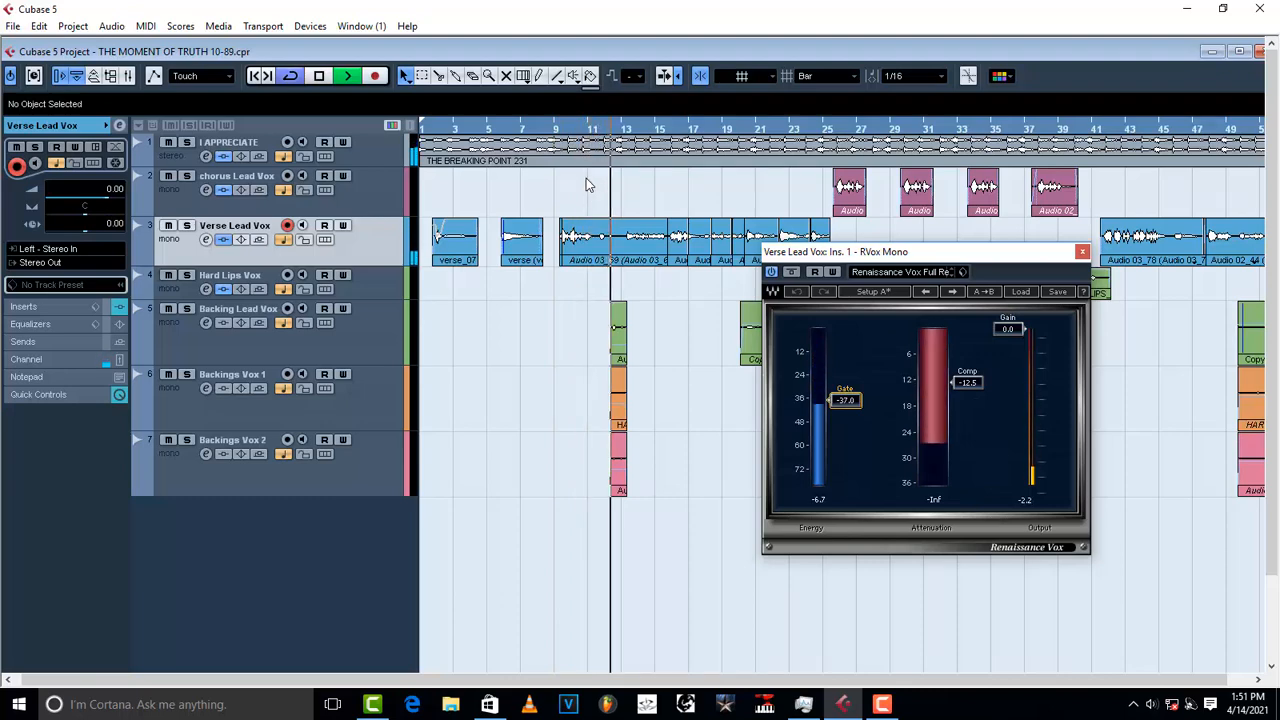
{"action": "key", "text": "space"}
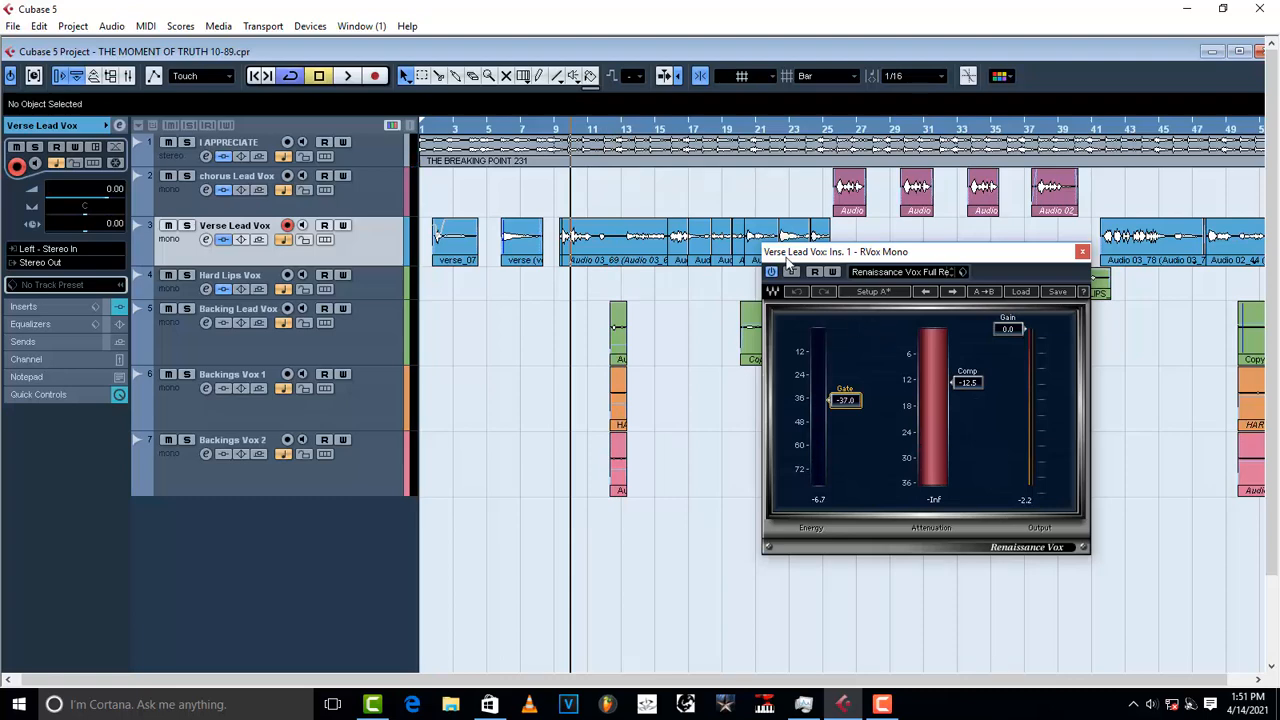
{"action": "left_click_drag", "start_coordinate": [922, 256], "coordinate": [675, 225]}
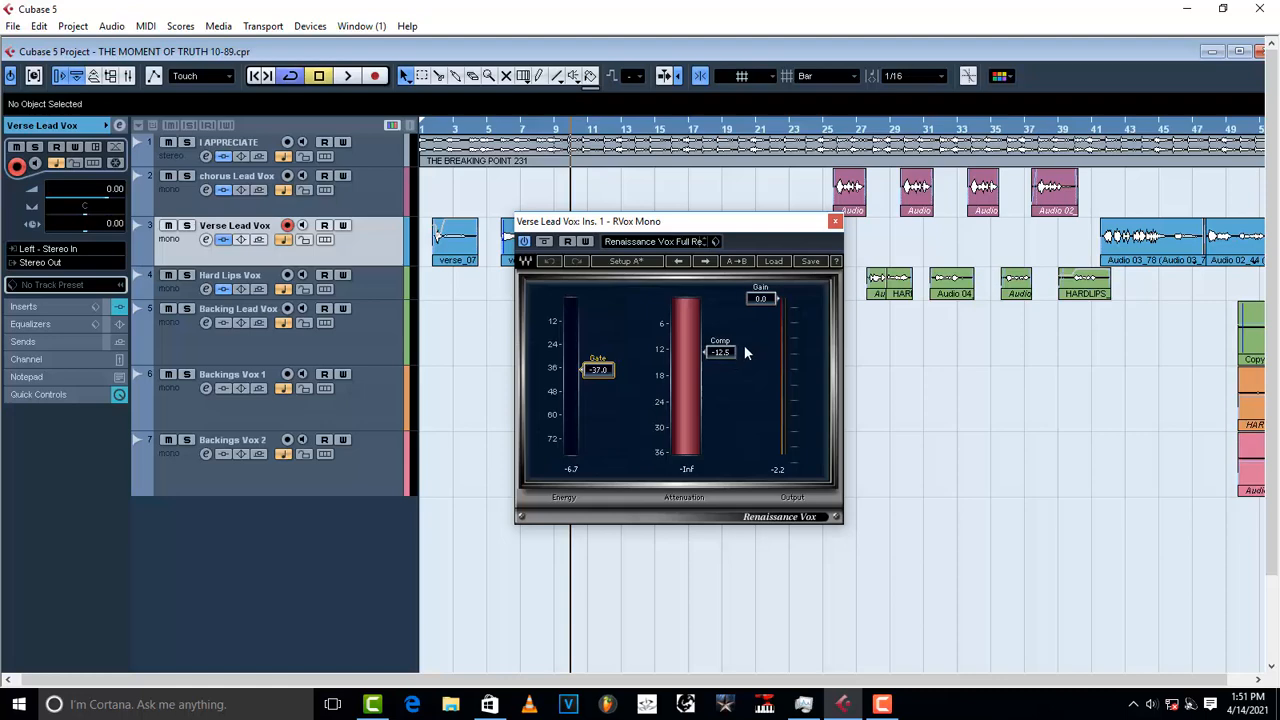
Step: Set the Renaissance Vox Comp threshold to about -13.1 while auditioning playback
{"action": "left_click_drag", "start_coordinate": [725, 352], "coordinate": [721, 298]}
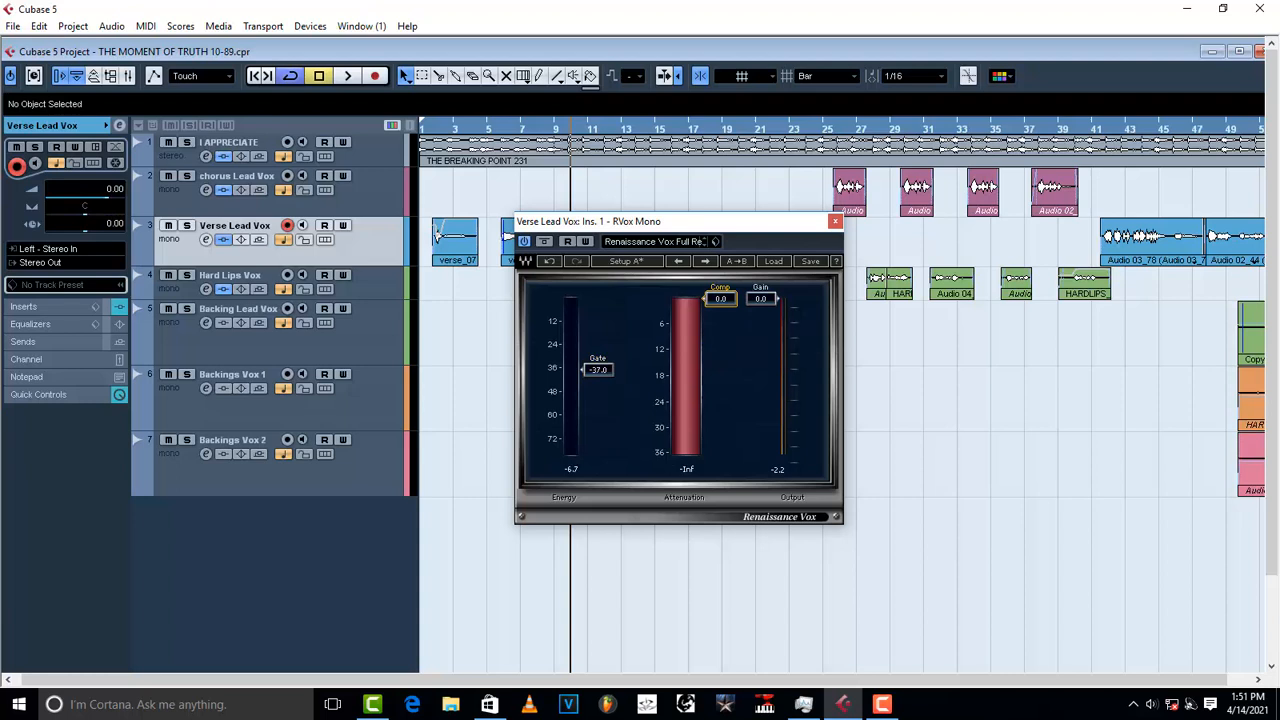
{"action": "left_click_drag", "start_coordinate": [720, 298], "coordinate": [705, 357]}
{"action": "mouse_move", "coordinate": [705, 357]}
{"action": "left_mouse_down"}
{"action": "mouse_move", "coordinate": [721, 300]}
{"action": "mouse_move", "coordinate": [721, 355]}
{"action": "left_mouse_up"}
{"action": "key", "text": "space"}
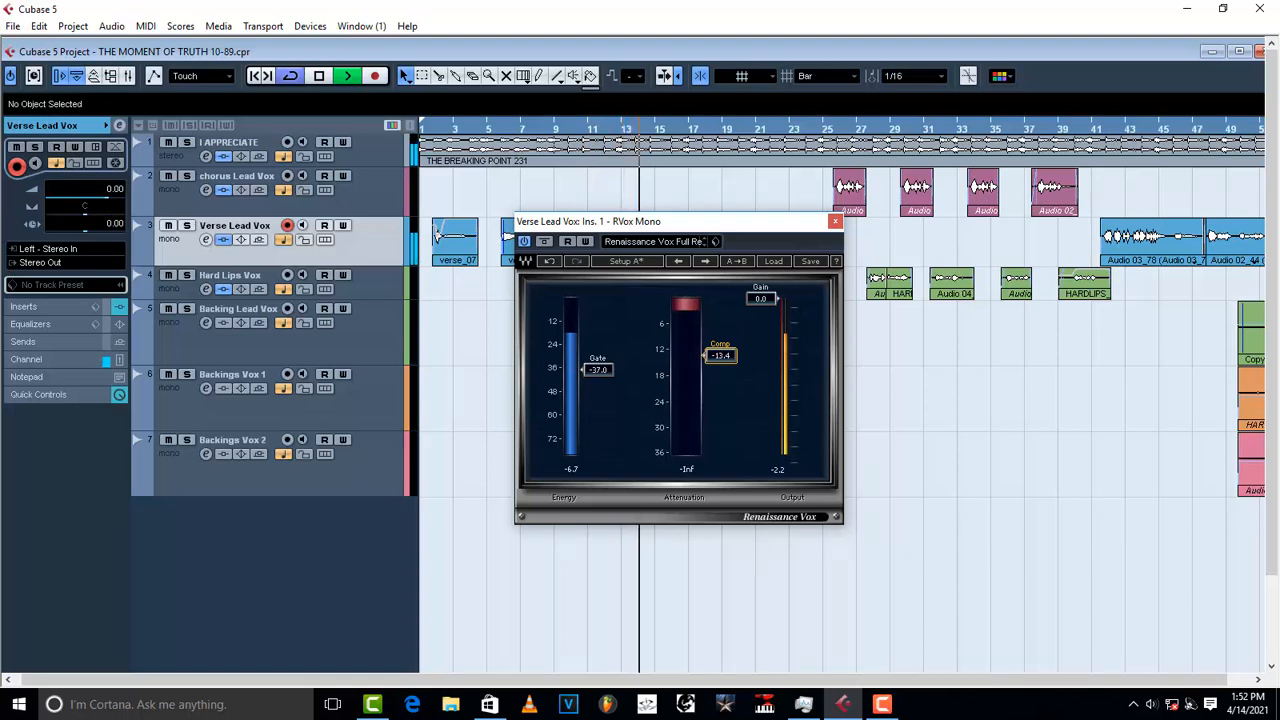
{"action": "left_click_drag", "start_coordinate": [721, 355], "coordinate": [721, 354]}
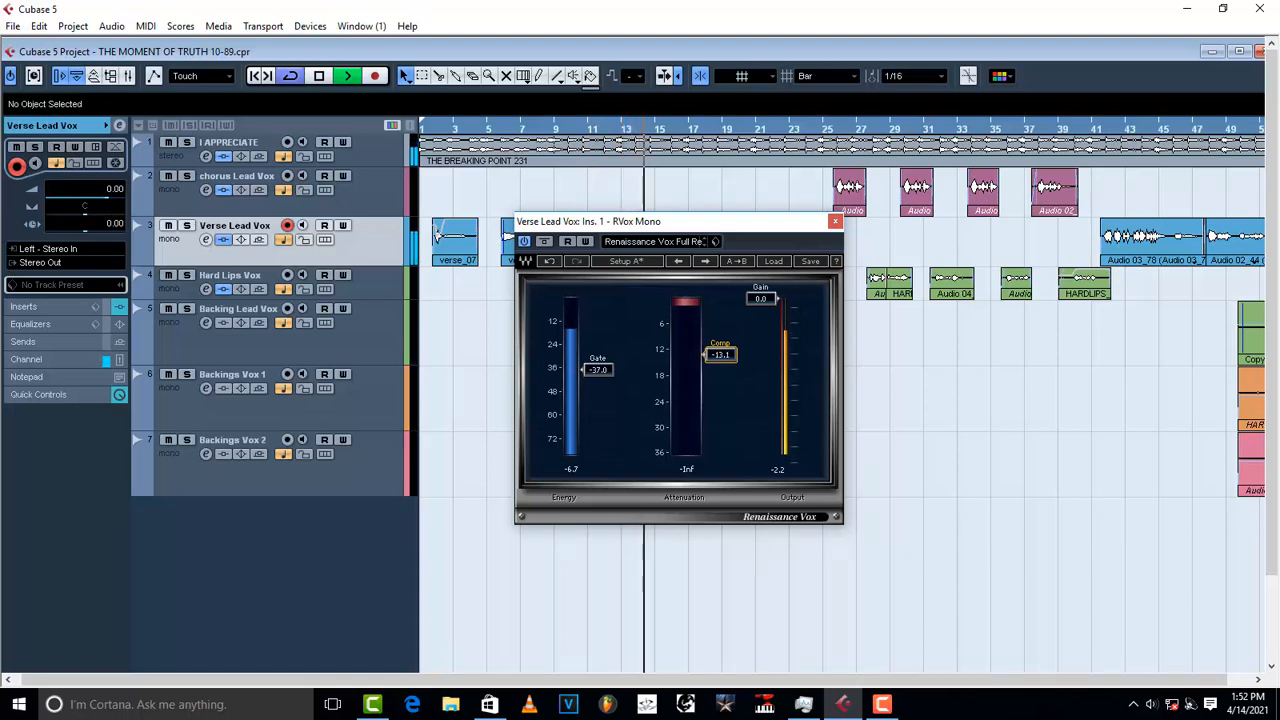
Step: Stop playback and open the Renaissance Vox Load Preset browser
{"action": "key", "text": "space"}
{"action": "left_click", "coordinate": [715, 241]}
{"action": "left_click", "coordinate": [737, 262]}
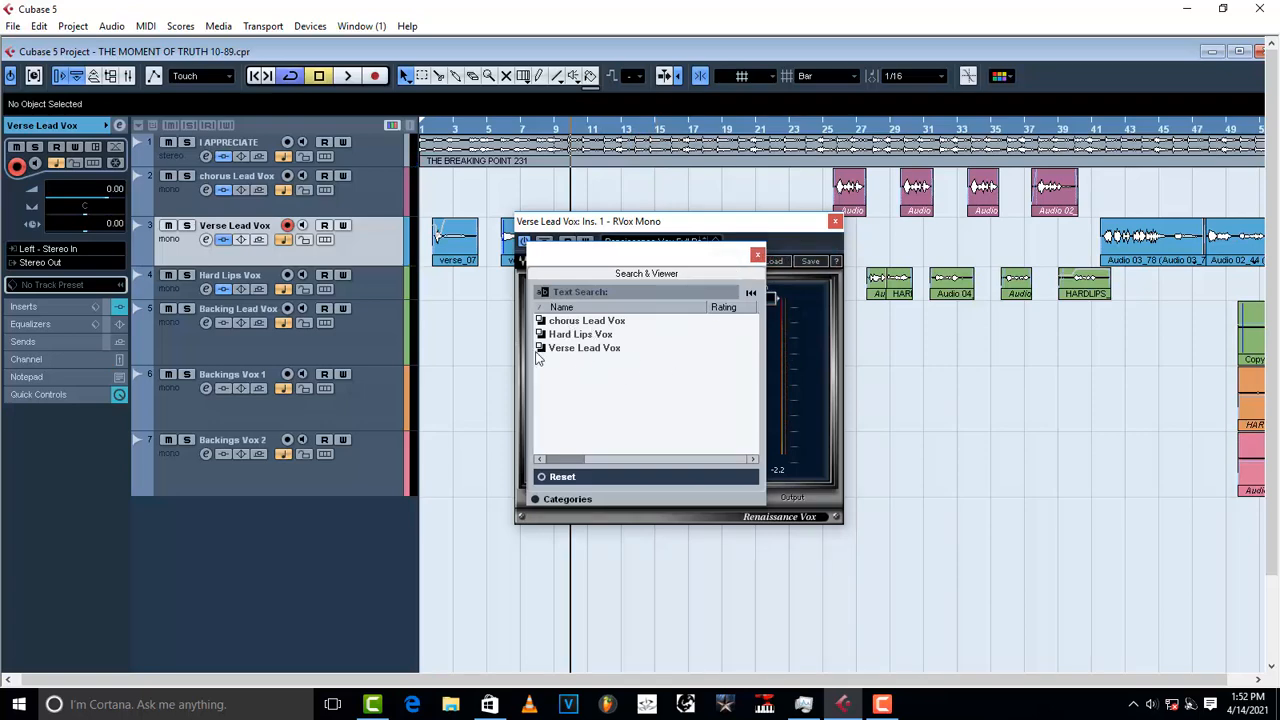
Step: Load the Verse Lead Vox preset, then close the browser and the RVox Mono window
{"action": "left_click", "coordinate": [590, 348]}
{"action": "left_click", "coordinate": [758, 256]}
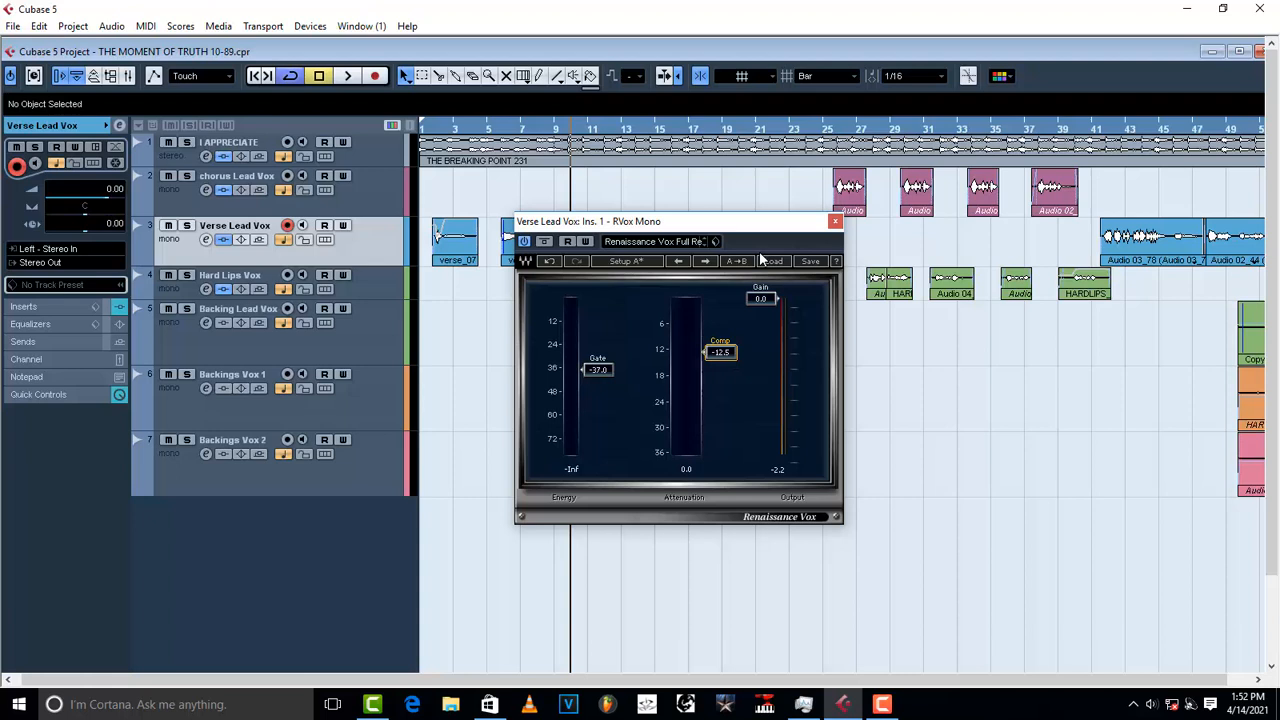
{"action": "left_click", "coordinate": [835, 221]}
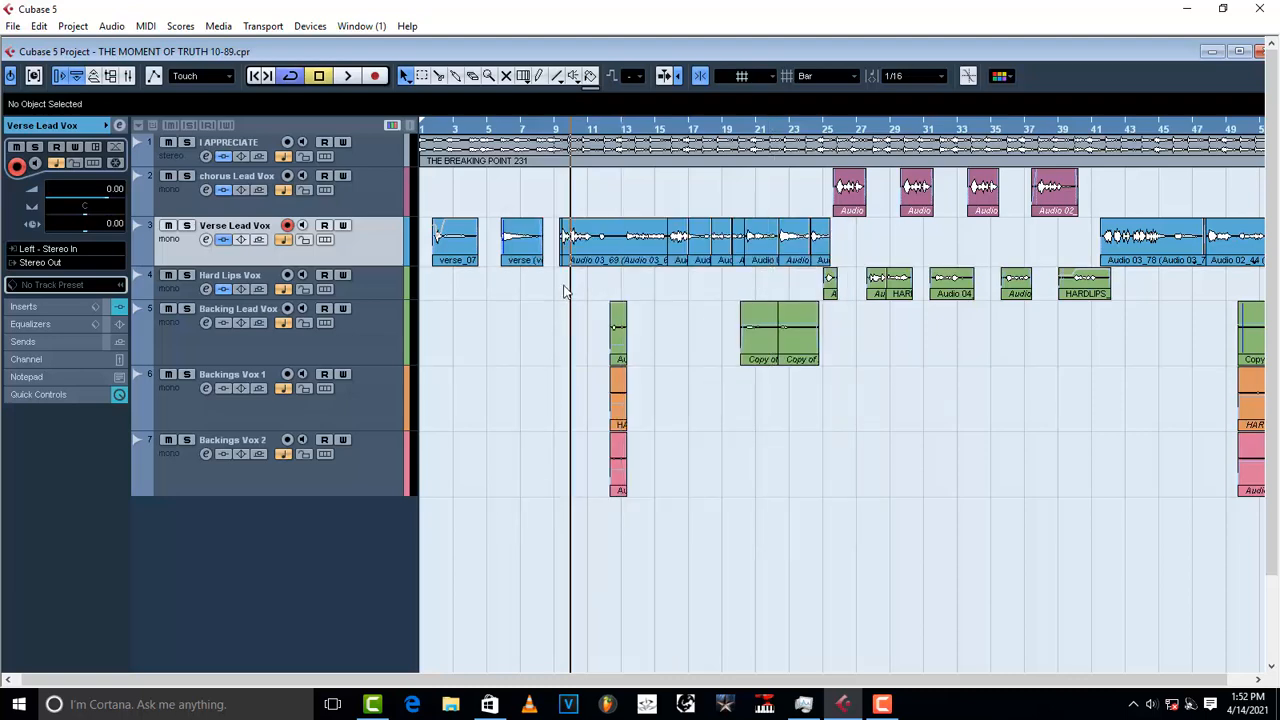
Step: Check the chorus Lead Vox Renaissance Vox insert, then close it and its channel settings
{"action": "left_click", "coordinate": [375, 183]}
{"action": "left_click", "coordinate": [205, 190]}
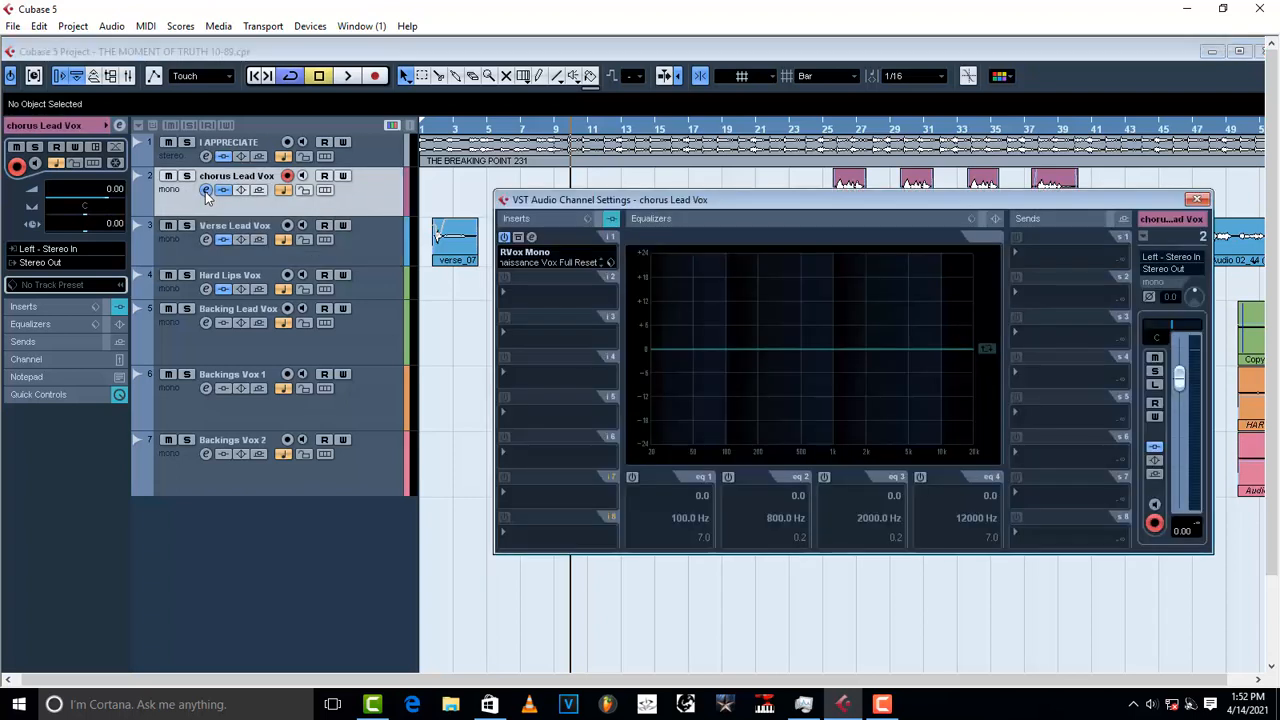
{"action": "left_click", "coordinate": [531, 237]}
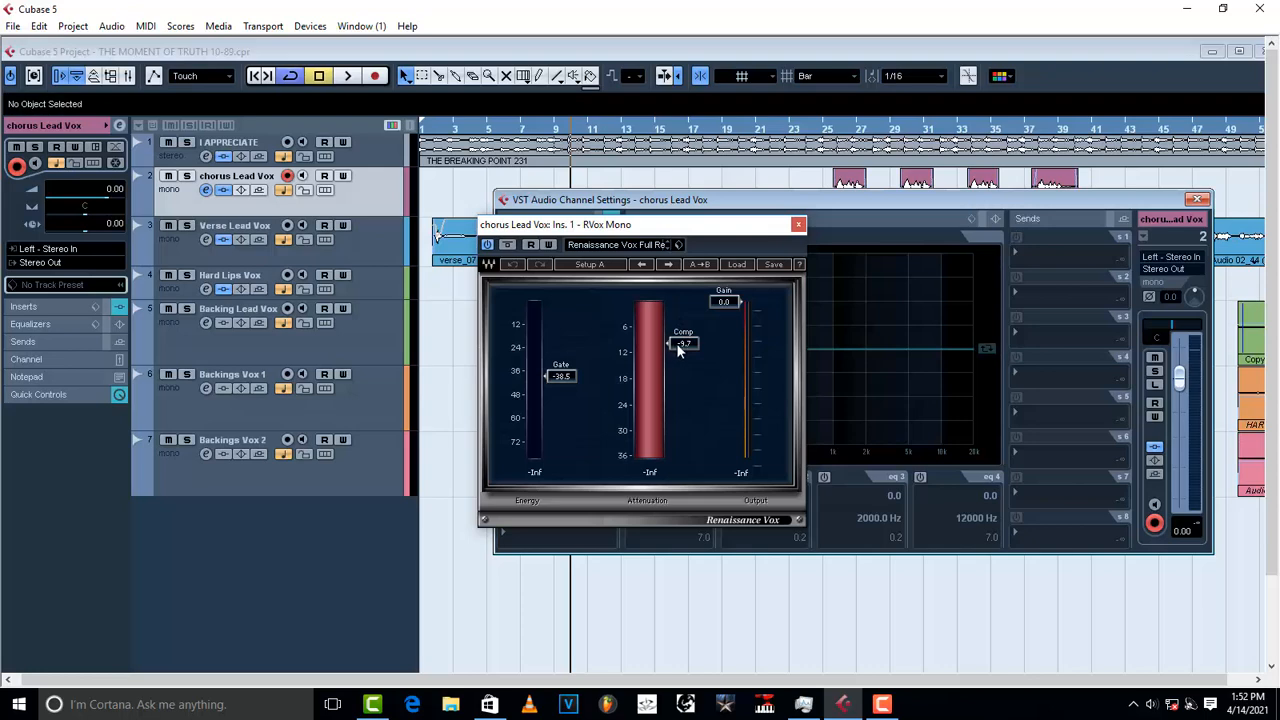
{"action": "left_click", "coordinate": [798, 226]}
{"action": "left_click", "coordinate": [1197, 199]}
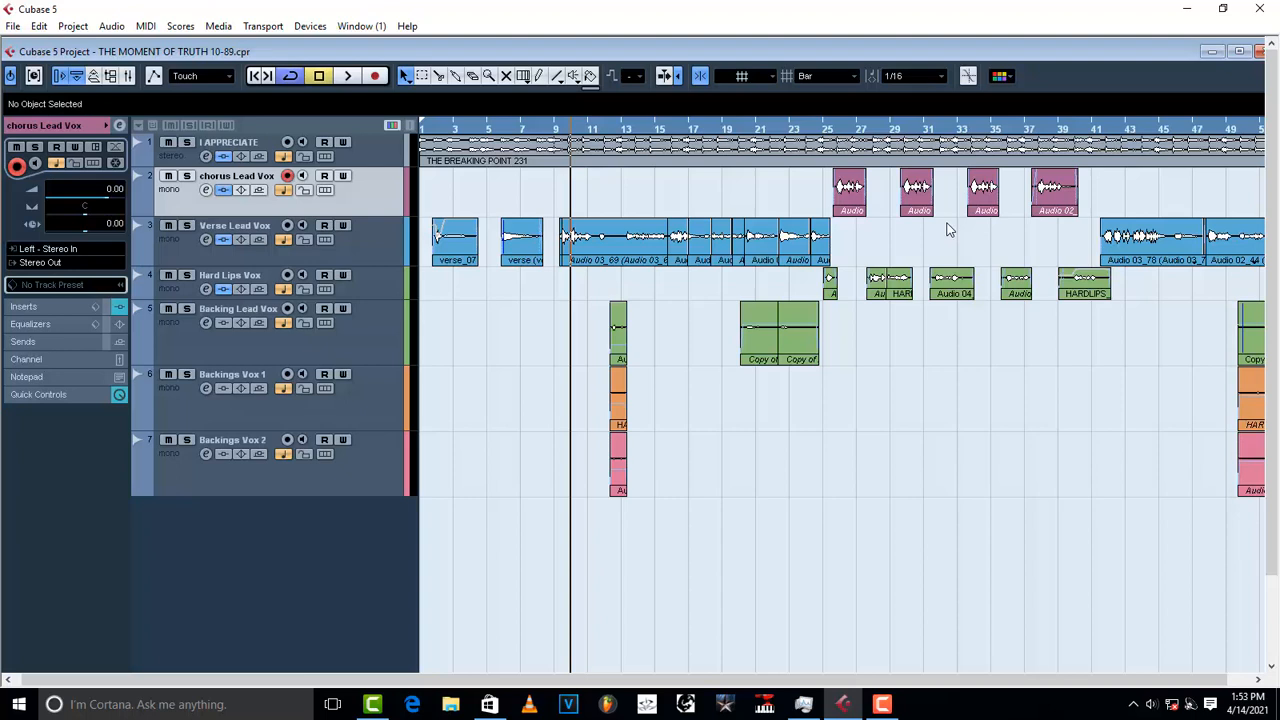
Step: Activate the RVox Mono insert on Verse Lead Vox during playback, then stop and close its settings
{"action": "left_click", "coordinate": [206, 241]}
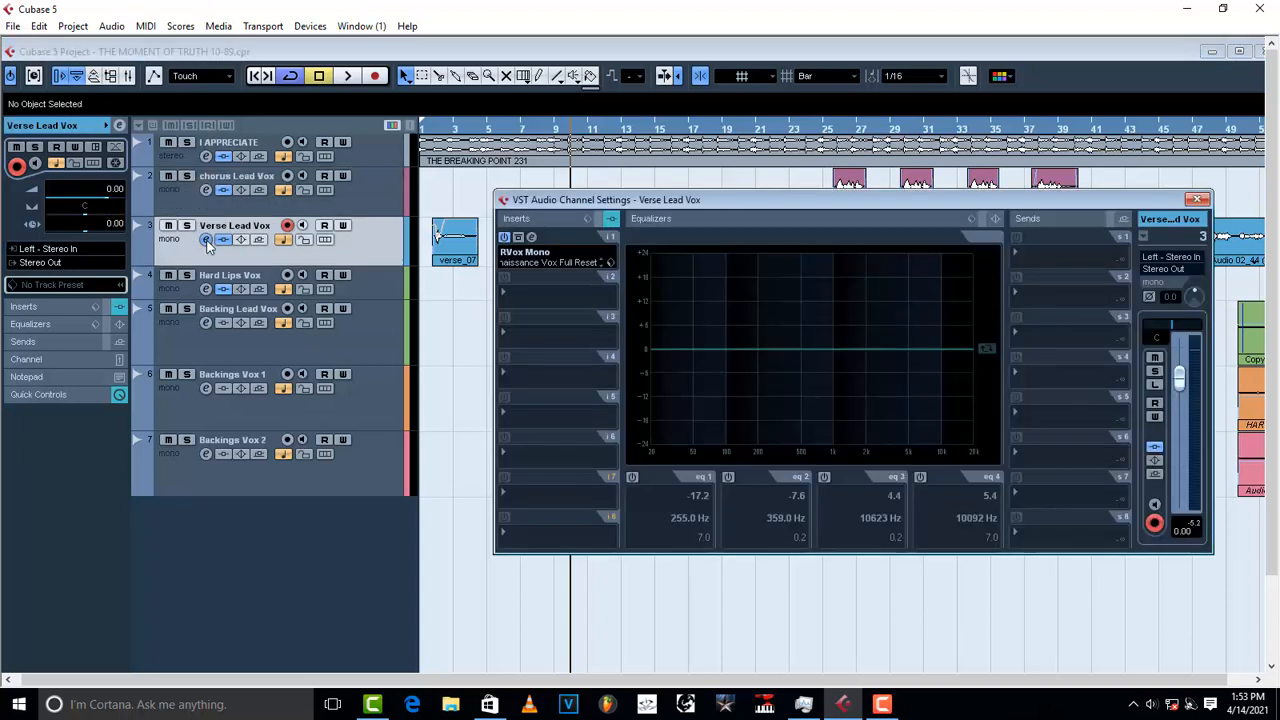
{"action": "key", "text": "space"}
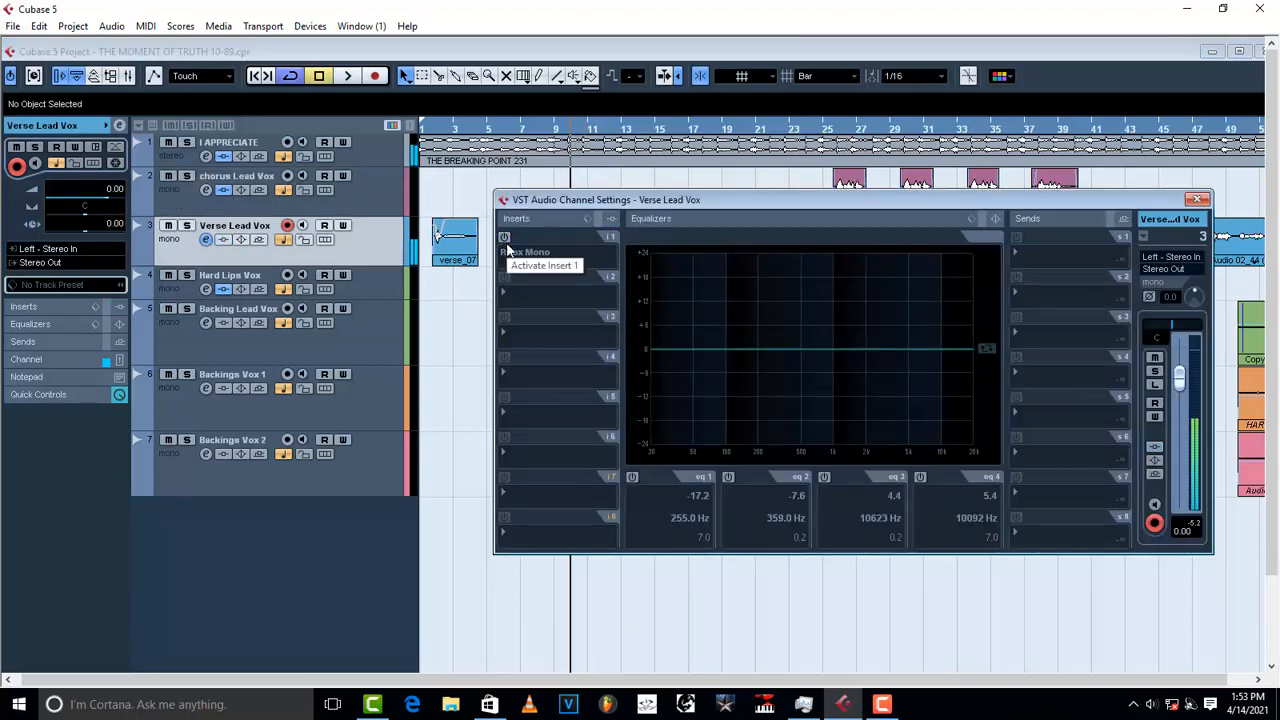
{"action": "left_click", "coordinate": [505, 243]}
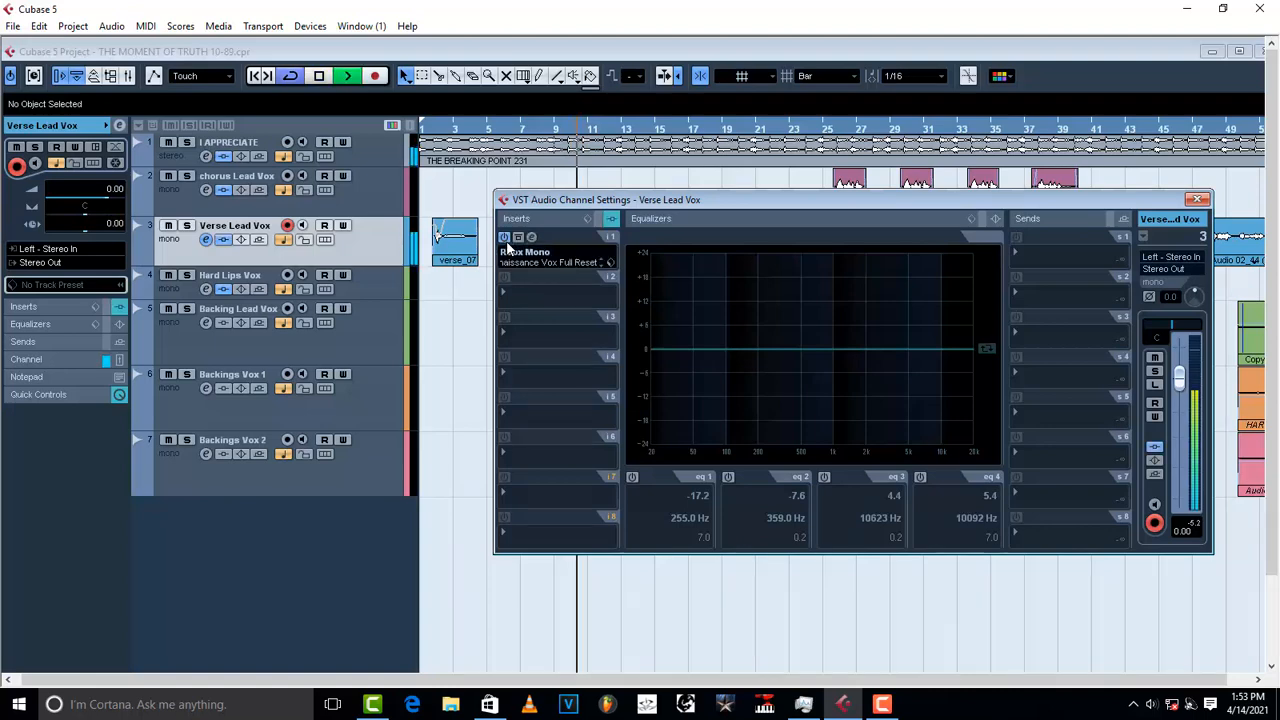
{"action": "key", "text": "space"}
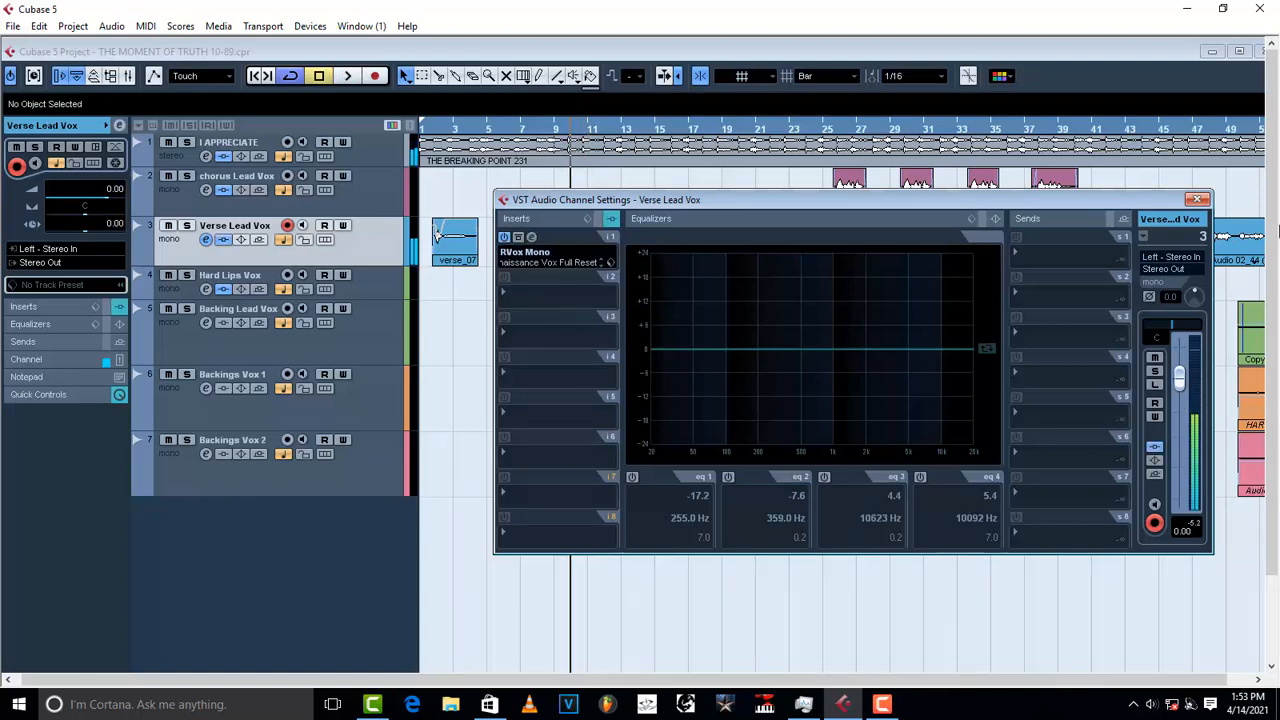
{"action": "left_click", "coordinate": [1199, 201]}
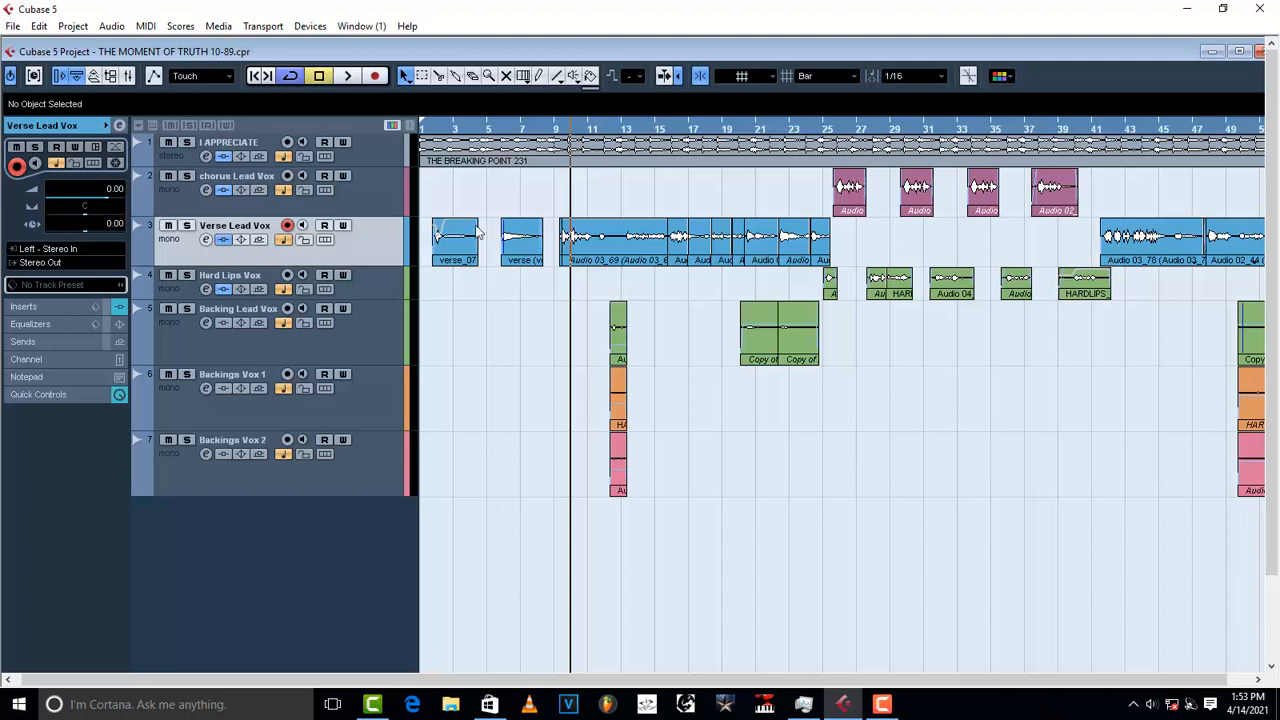
{"action": "left_click", "coordinate": [366, 209]}
{"action": "left_click", "coordinate": [205, 190]}
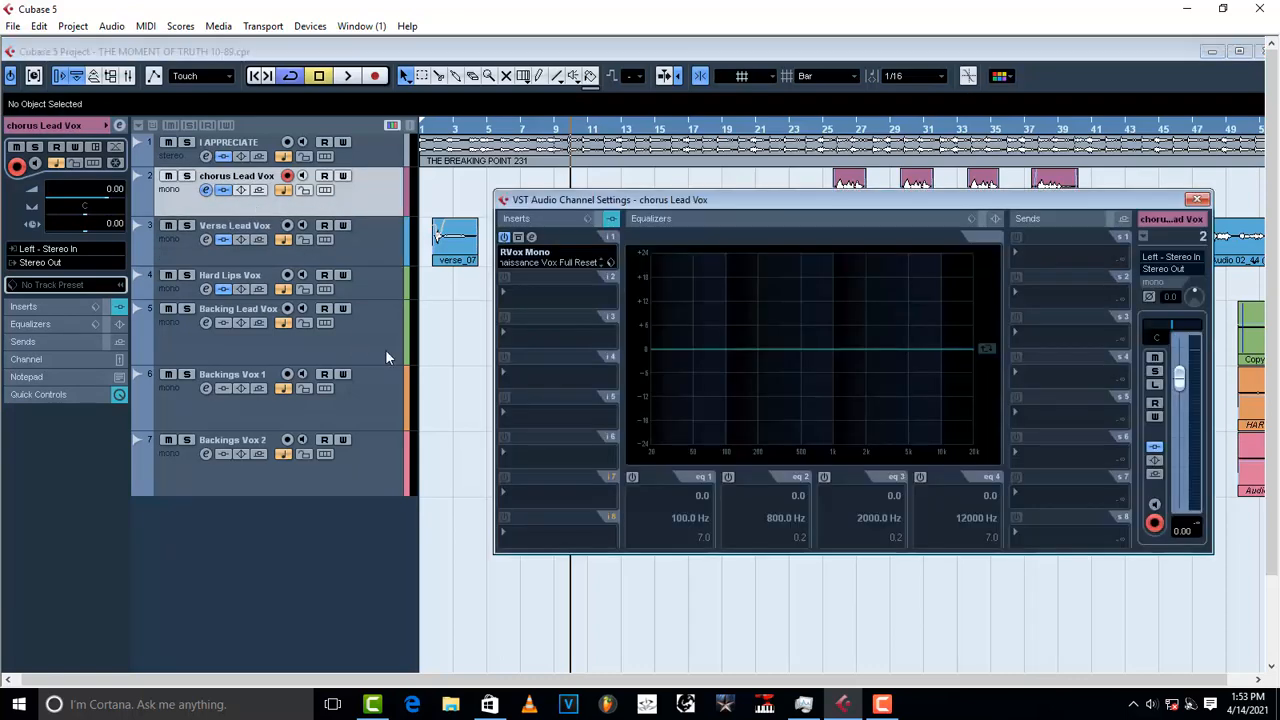
{"action": "left_click", "coordinate": [532, 296]}
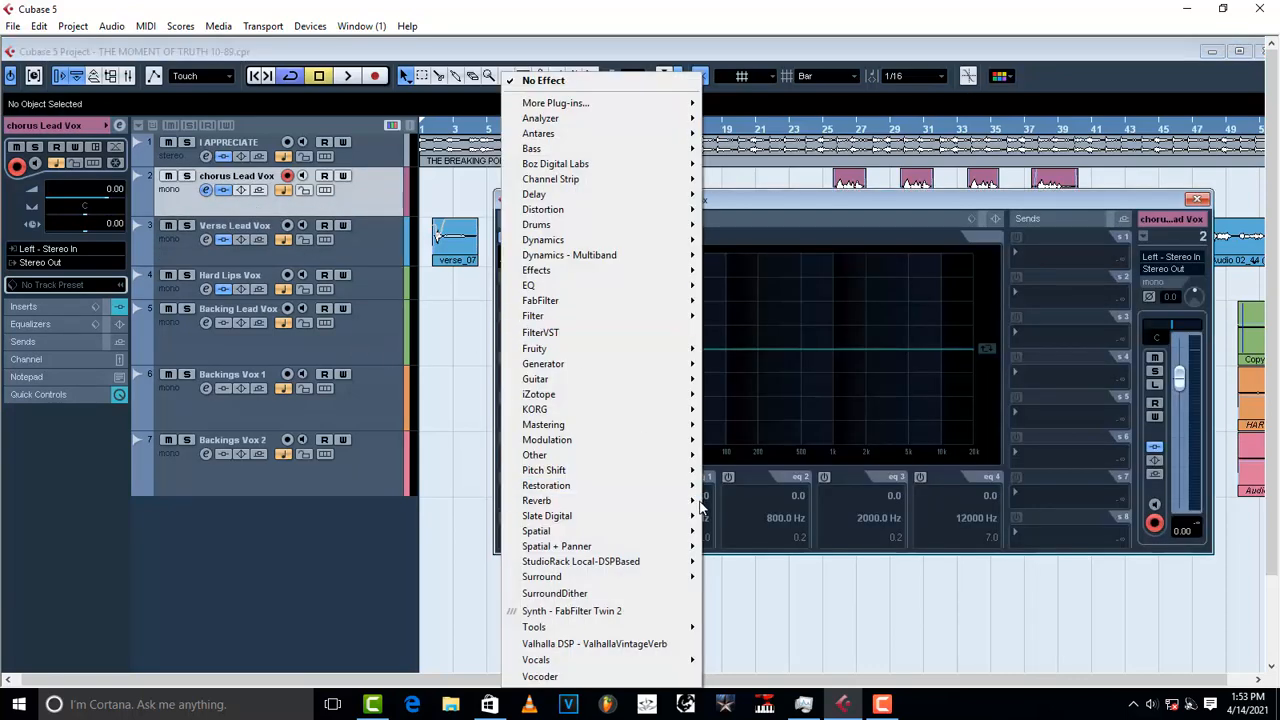
{"action": "mouse_move", "coordinate": [622, 240]}
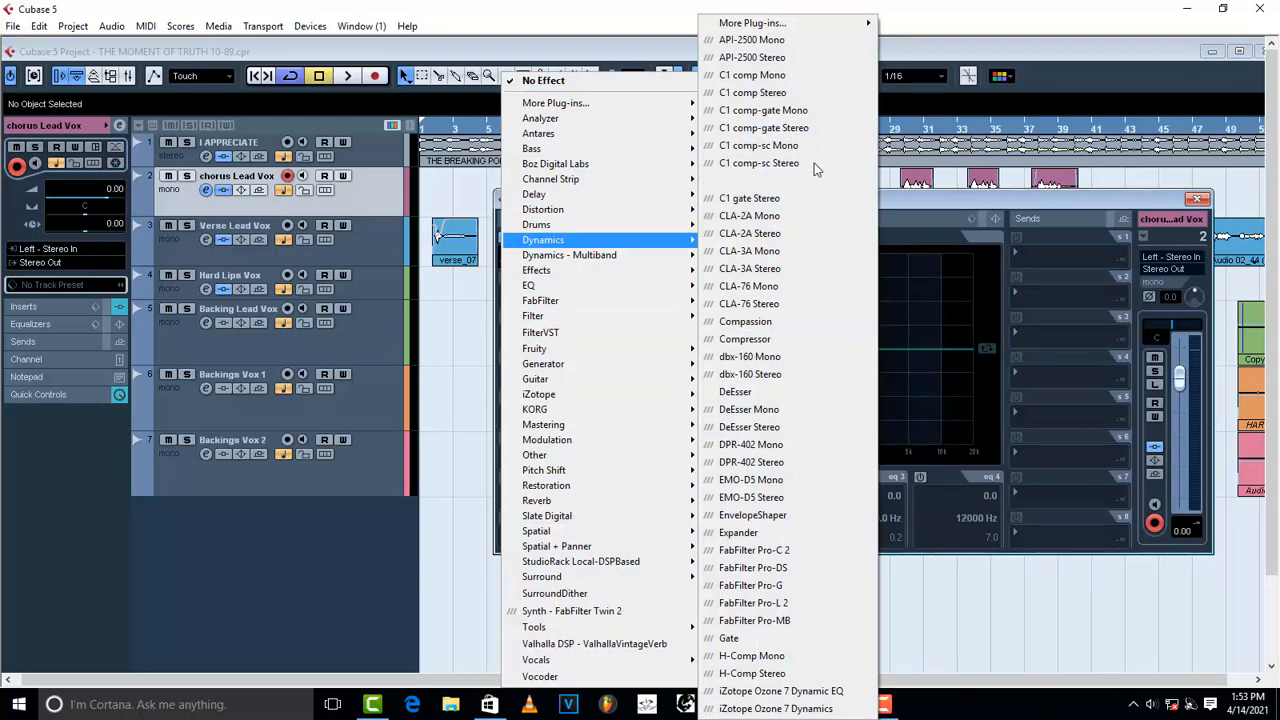
{"action": "mouse_move", "coordinate": [811, 26]}
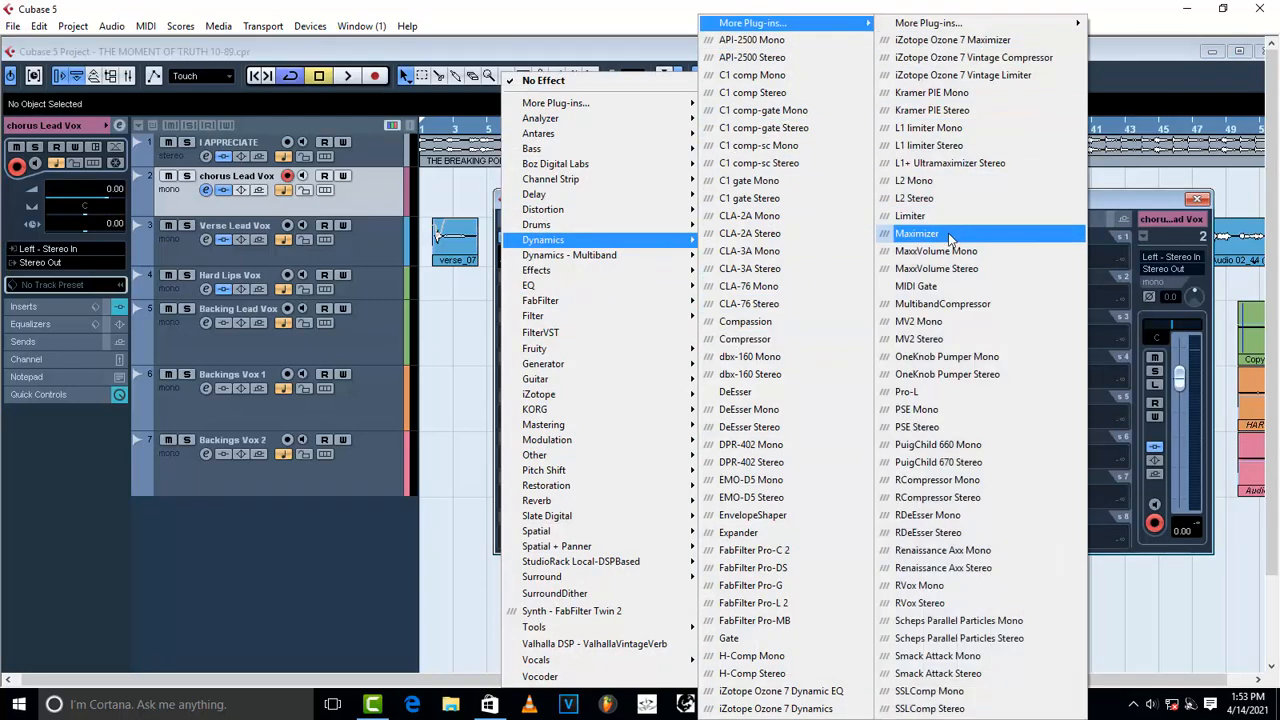
{"action": "left_click", "coordinate": [1018, 199]}
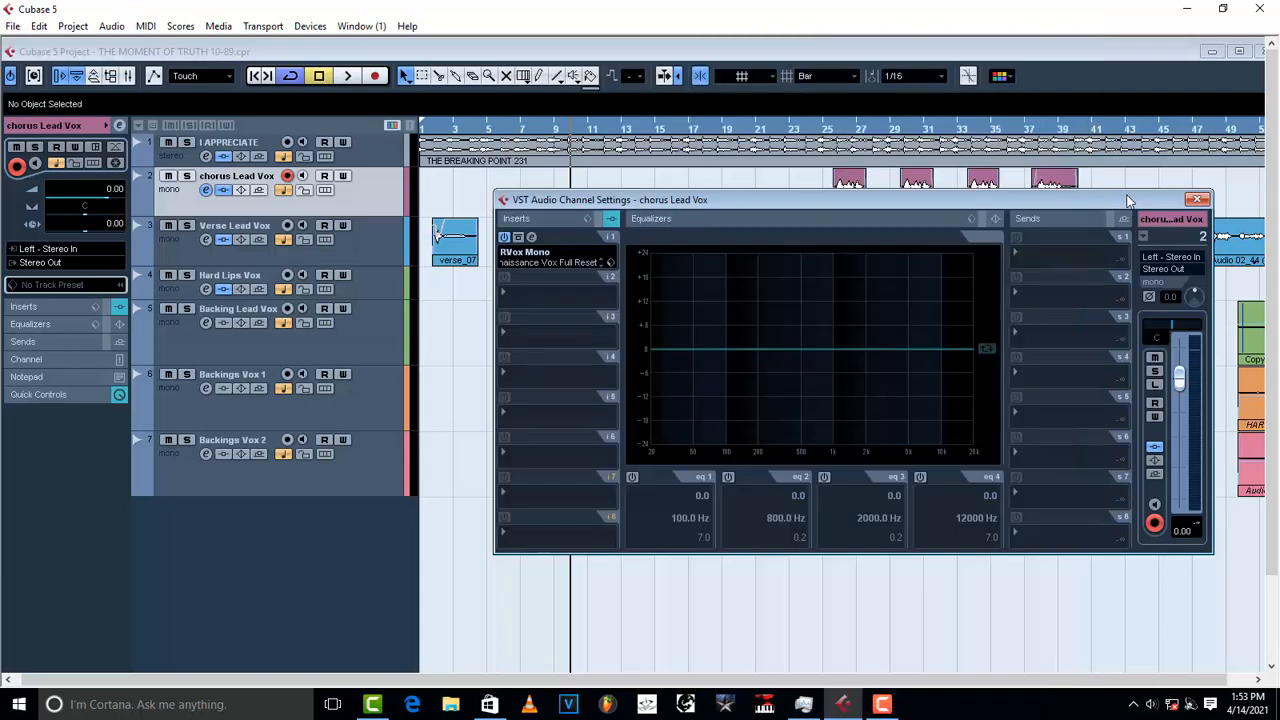
{"action": "left_click", "coordinate": [1198, 204]}
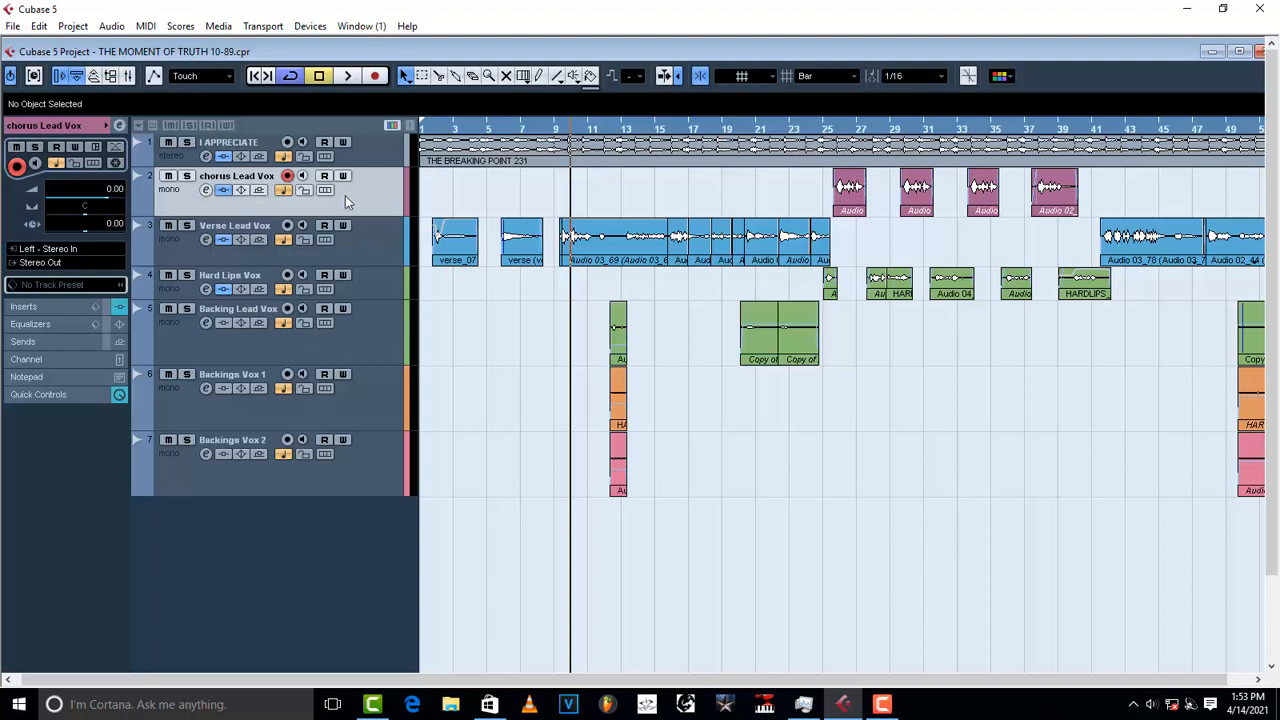
{"action": "left_click", "coordinate": [378, 233]}
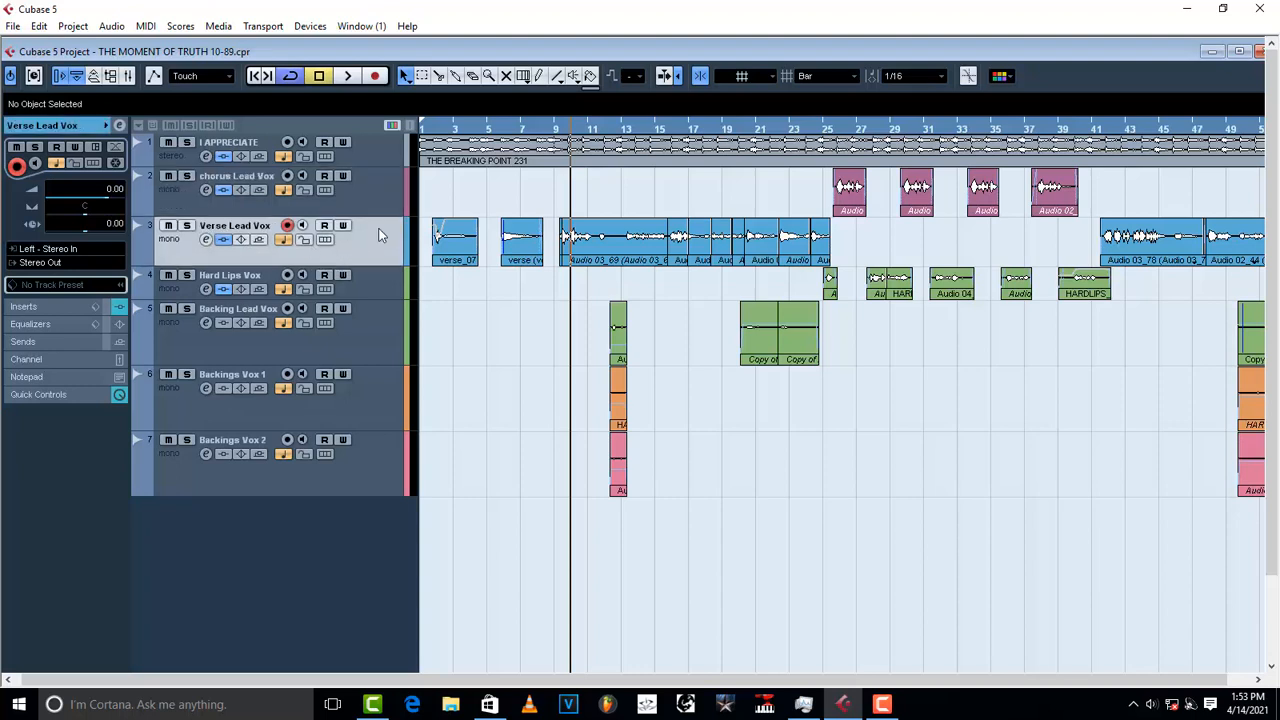
{"action": "left_click", "coordinate": [372, 282]}
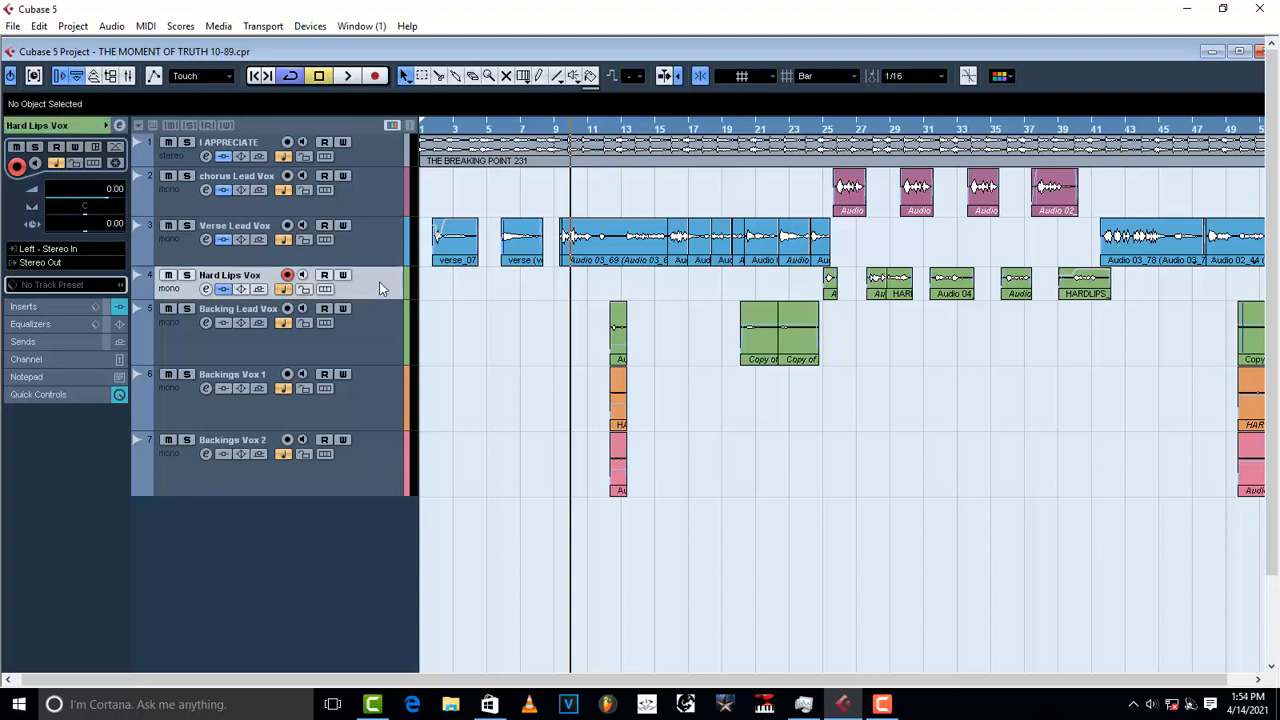
Step: Review and close the Hard Lips Vox channel settings, then bring up the add-track menu
{"action": "left_click", "coordinate": [119, 126]}
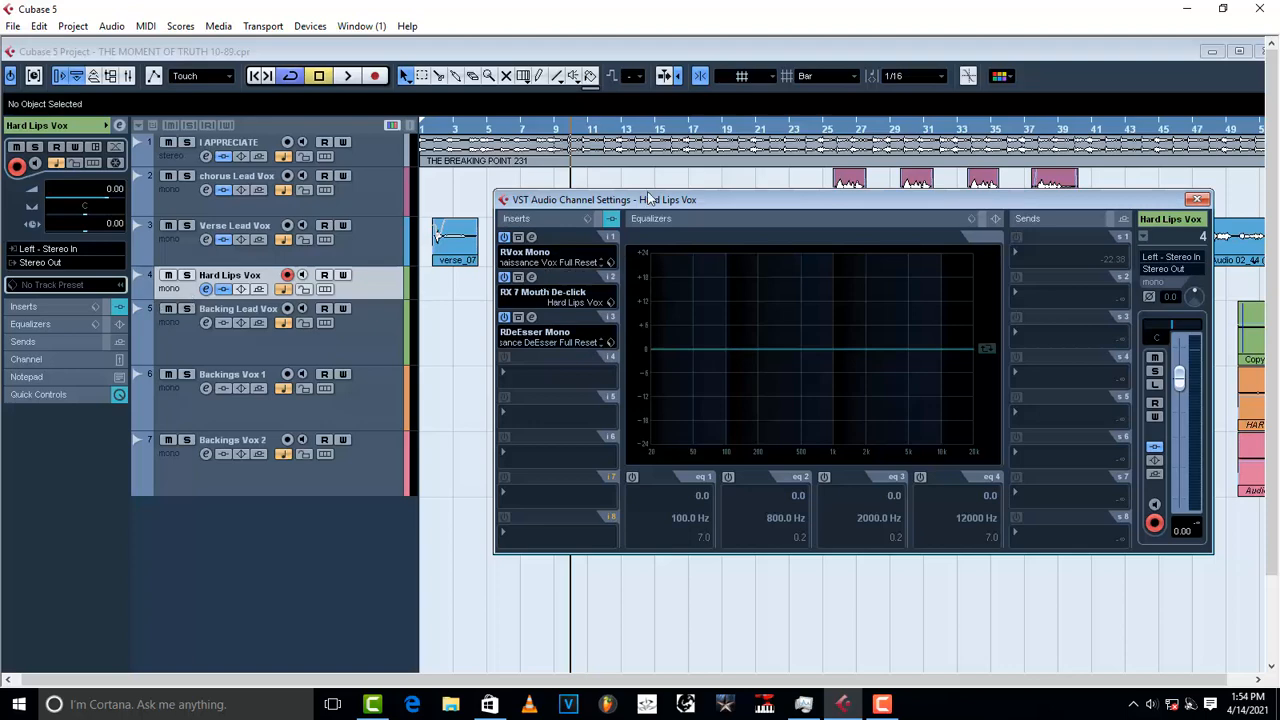
{"action": "left_click", "coordinate": [1198, 199]}
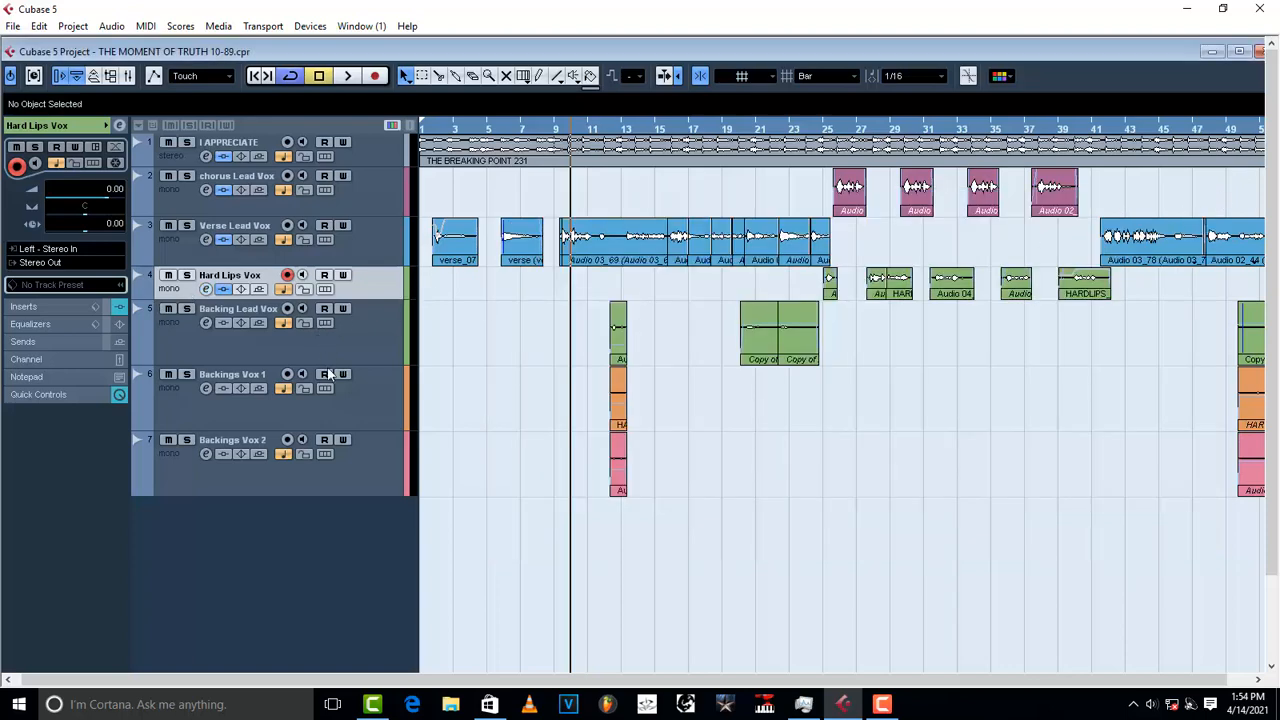
{"action": "right_click", "coordinate": [341, 572]}
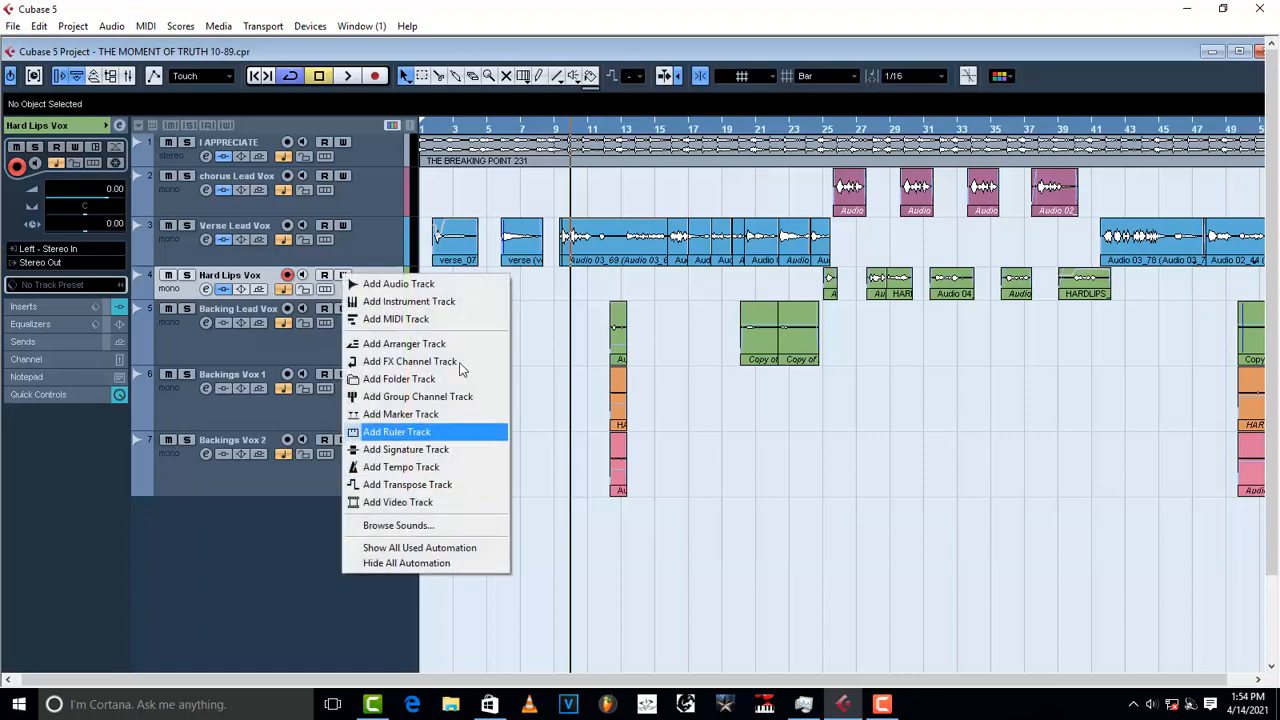
Step: Add one stereo audio track, Audio 08, browse its inserts without adding any, and right-click its header
{"action": "left_click", "coordinate": [440, 285]}
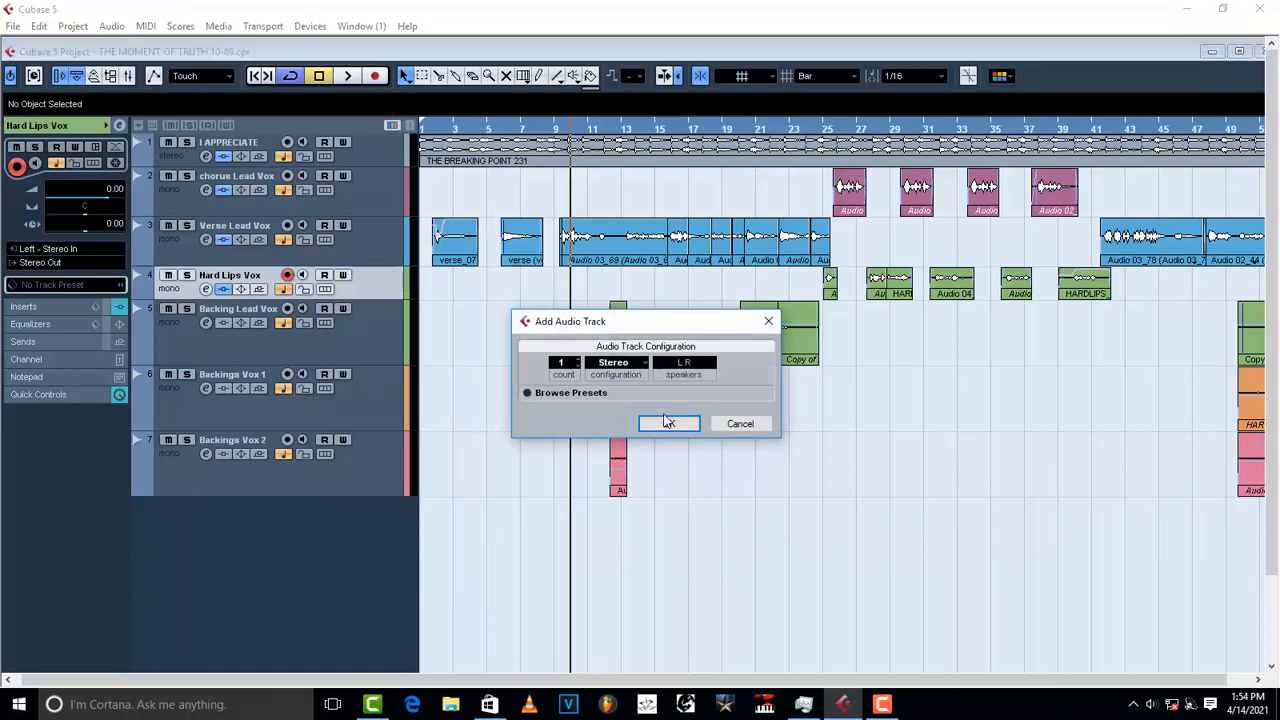
{"action": "left_click", "coordinate": [668, 423]}
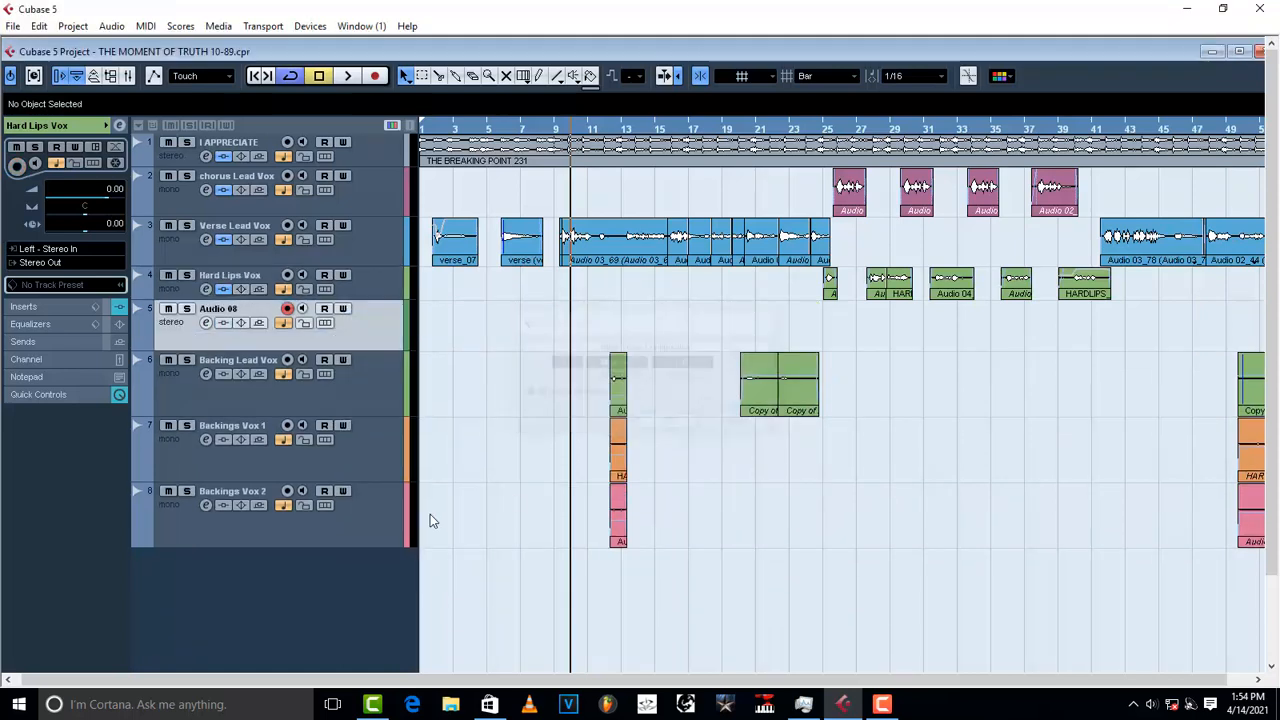
{"action": "left_click", "coordinate": [204, 323]}
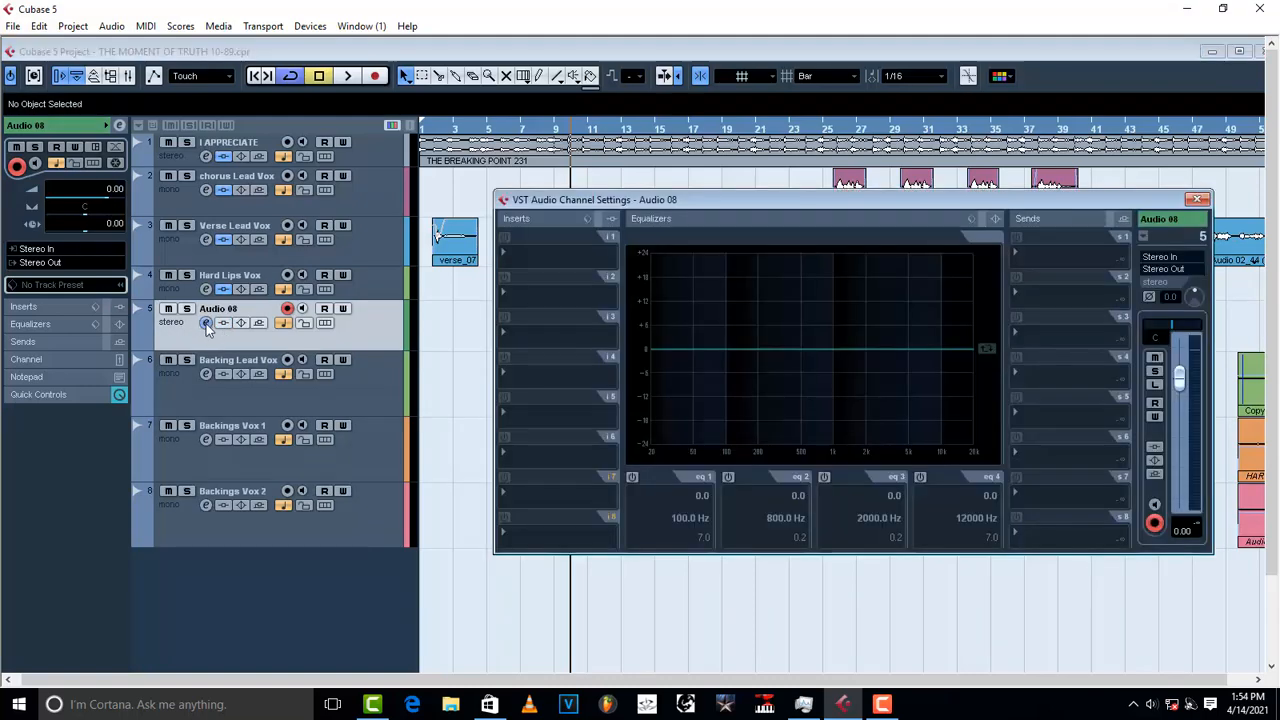
{"action": "left_click", "coordinate": [522, 256]}
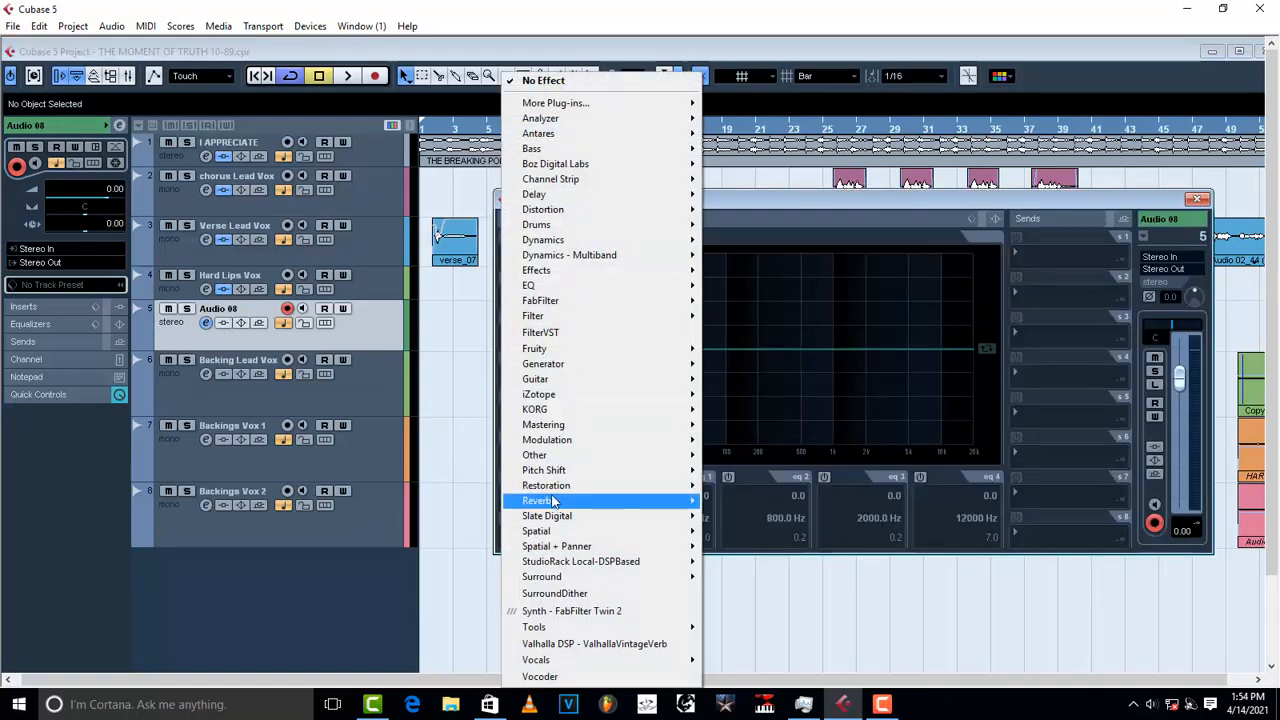
{"action": "mouse_move", "coordinate": [555, 244]}
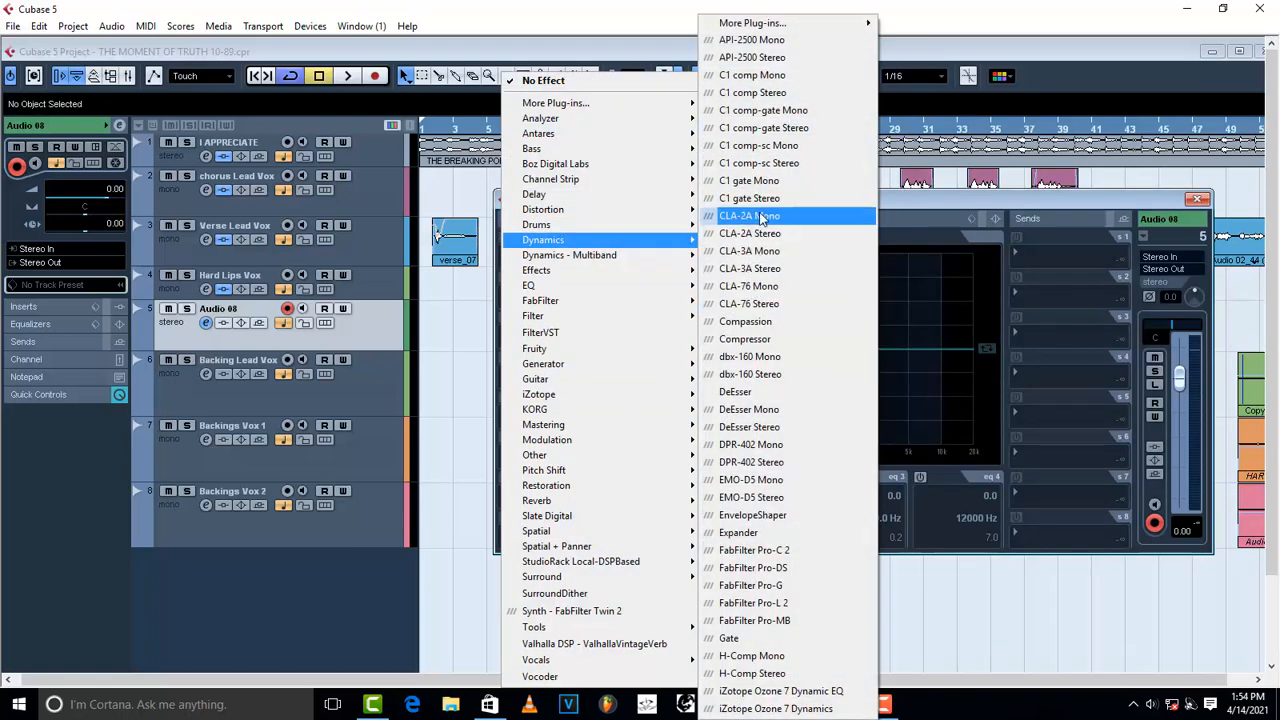
{"action": "left_click", "coordinate": [1199, 201]}
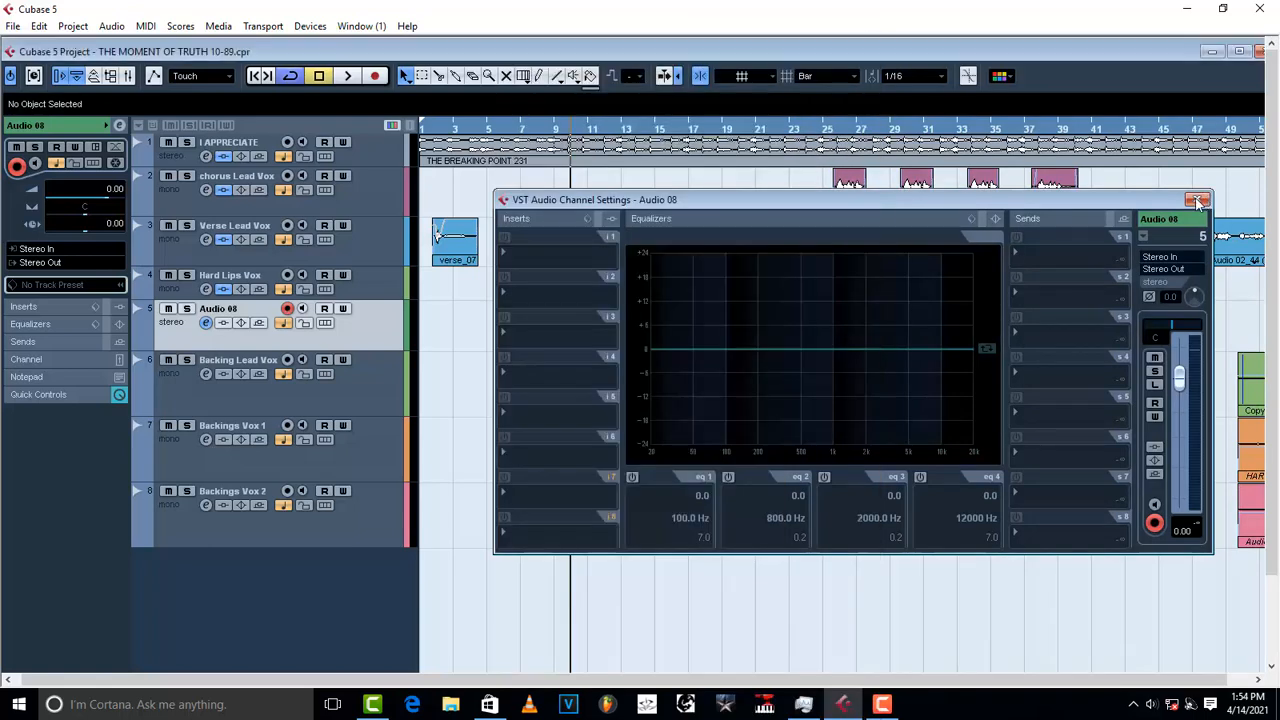
{"action": "left_click", "coordinate": [1199, 201]}
{"action": "right_click", "coordinate": [185, 325]}
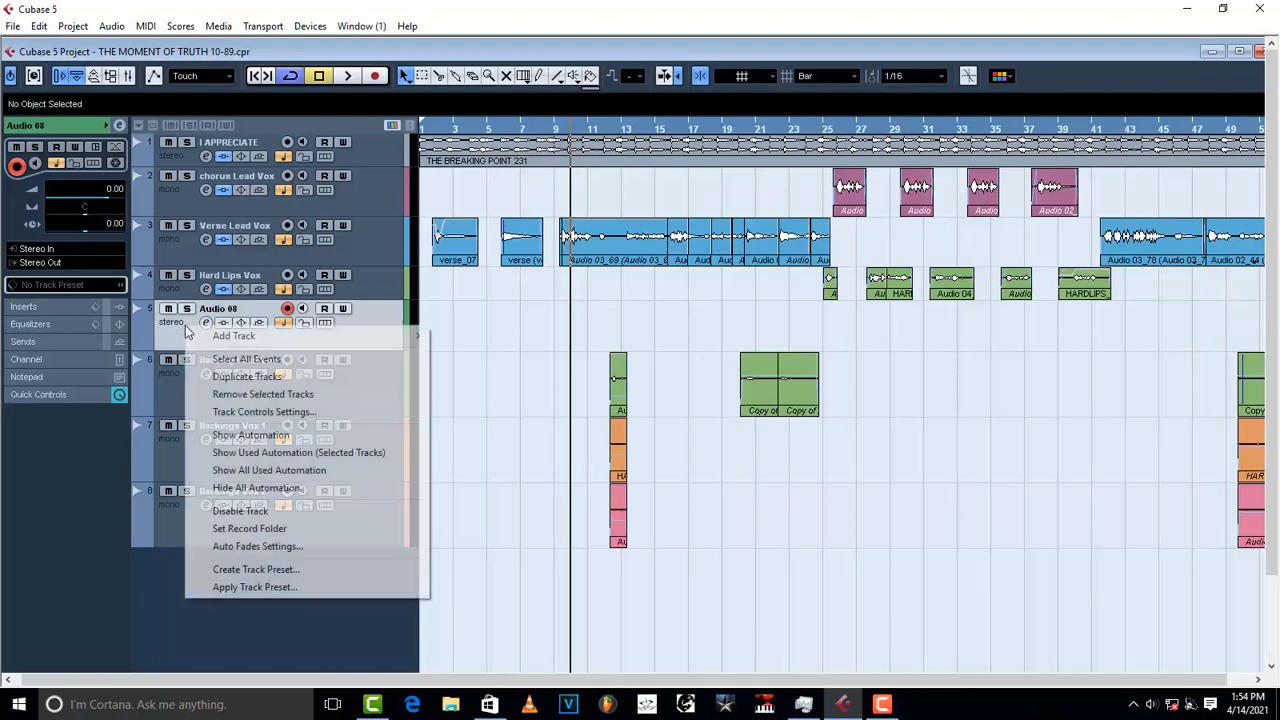
{"action": "left_click", "coordinate": [200, 394]}
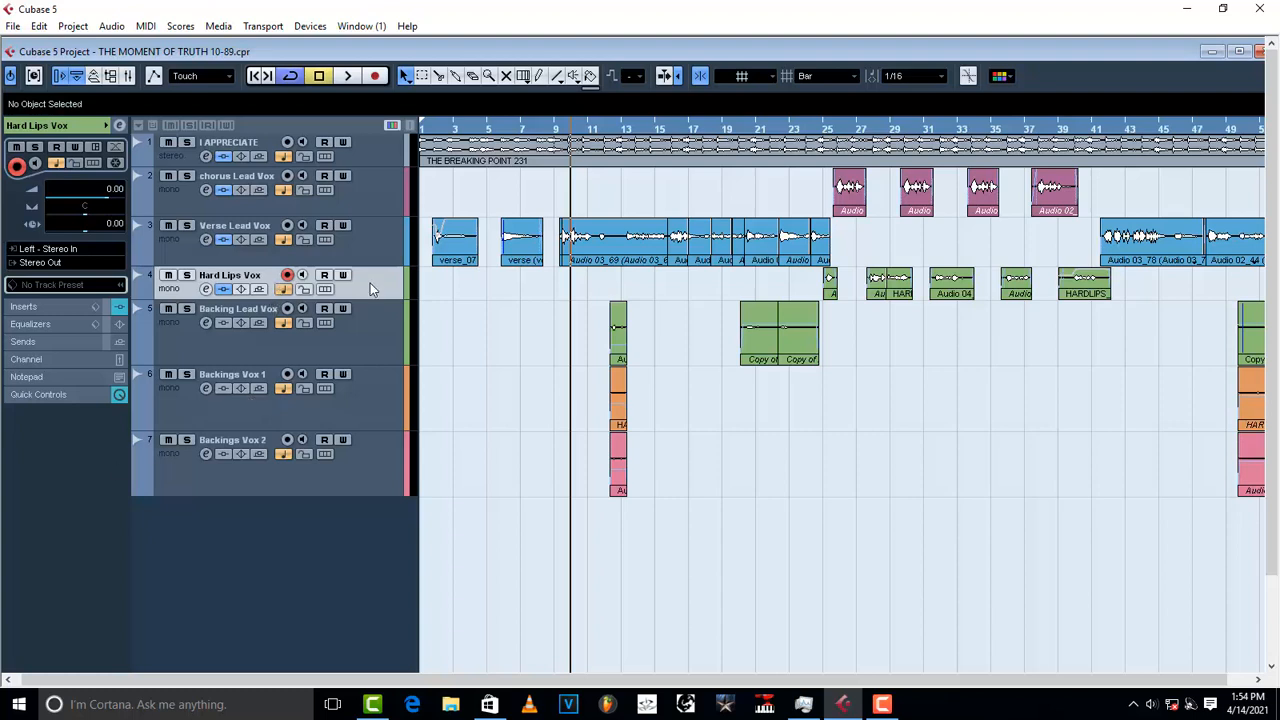
{"action": "left_click", "coordinate": [206, 289]}
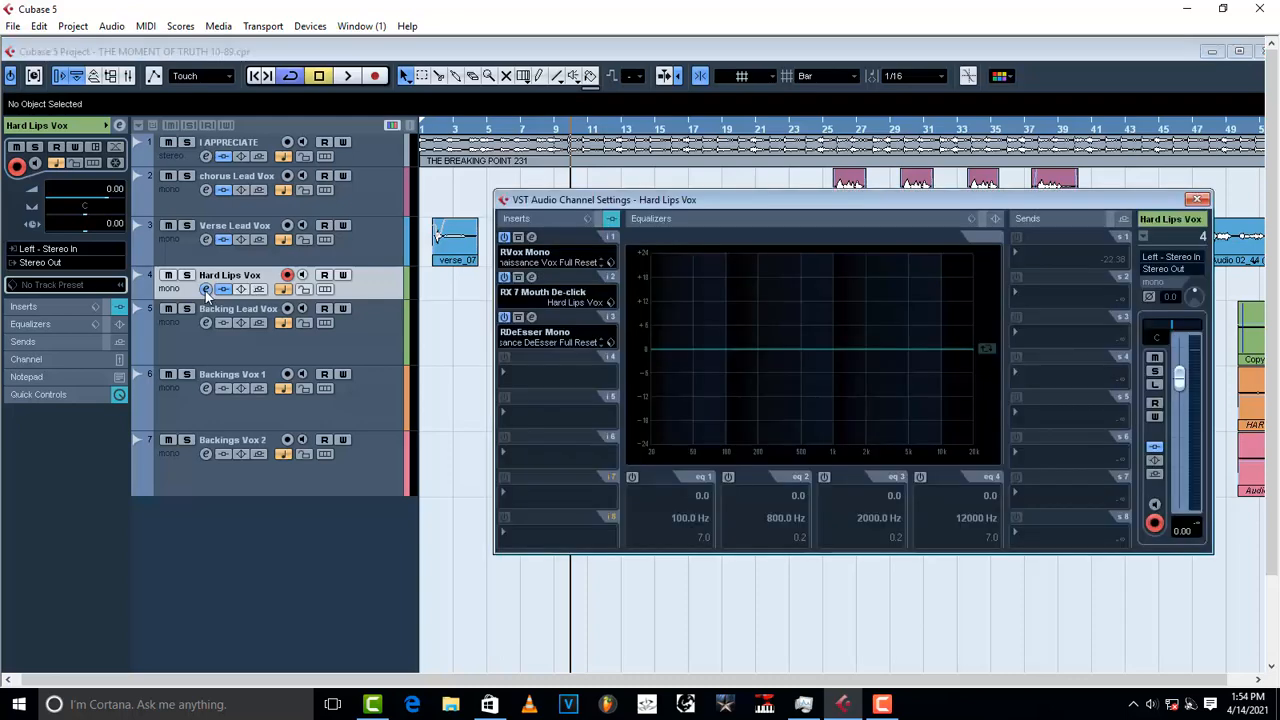
{"action": "left_click_drag", "start_coordinate": [814, 207], "coordinate": [791, 414]}
{"action": "left_click", "coordinate": [826, 134]}
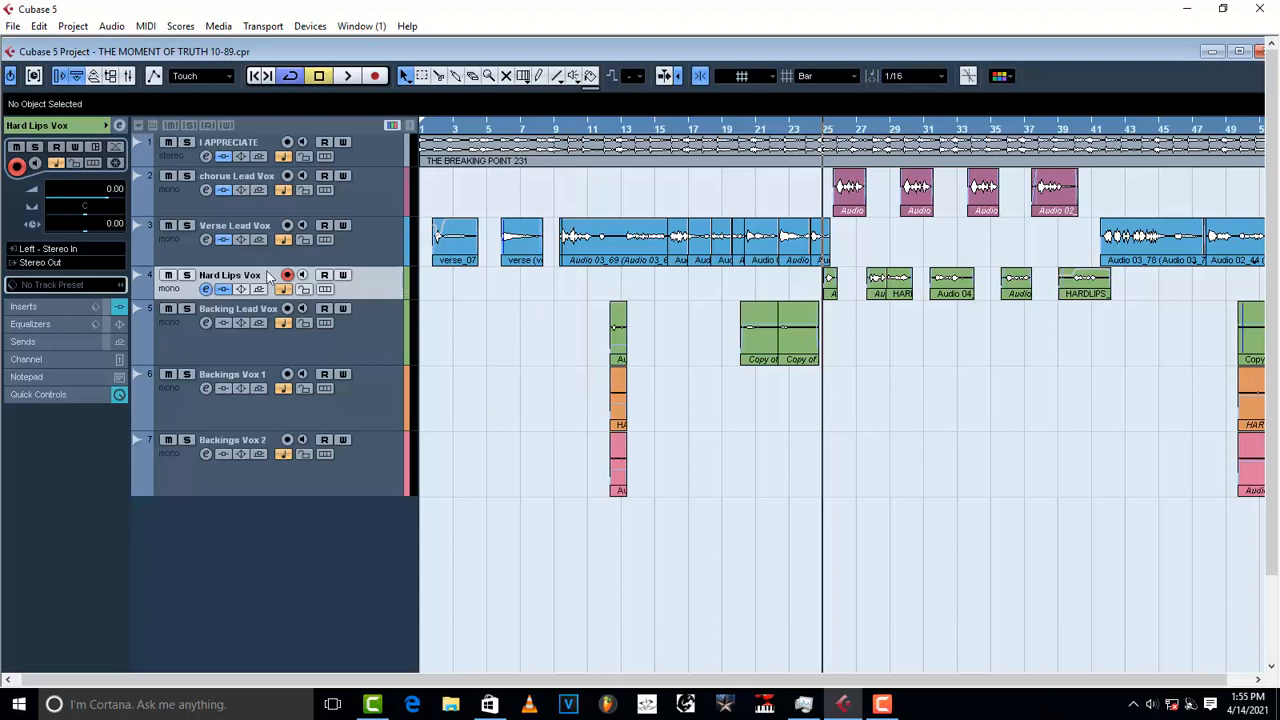
Step: Show the Hard Lips Vox inserts and inspect, then close, the RVox Mono settings
{"action": "left_click", "coordinate": [31, 313]}
{"action": "left_click", "coordinate": [40, 162]}
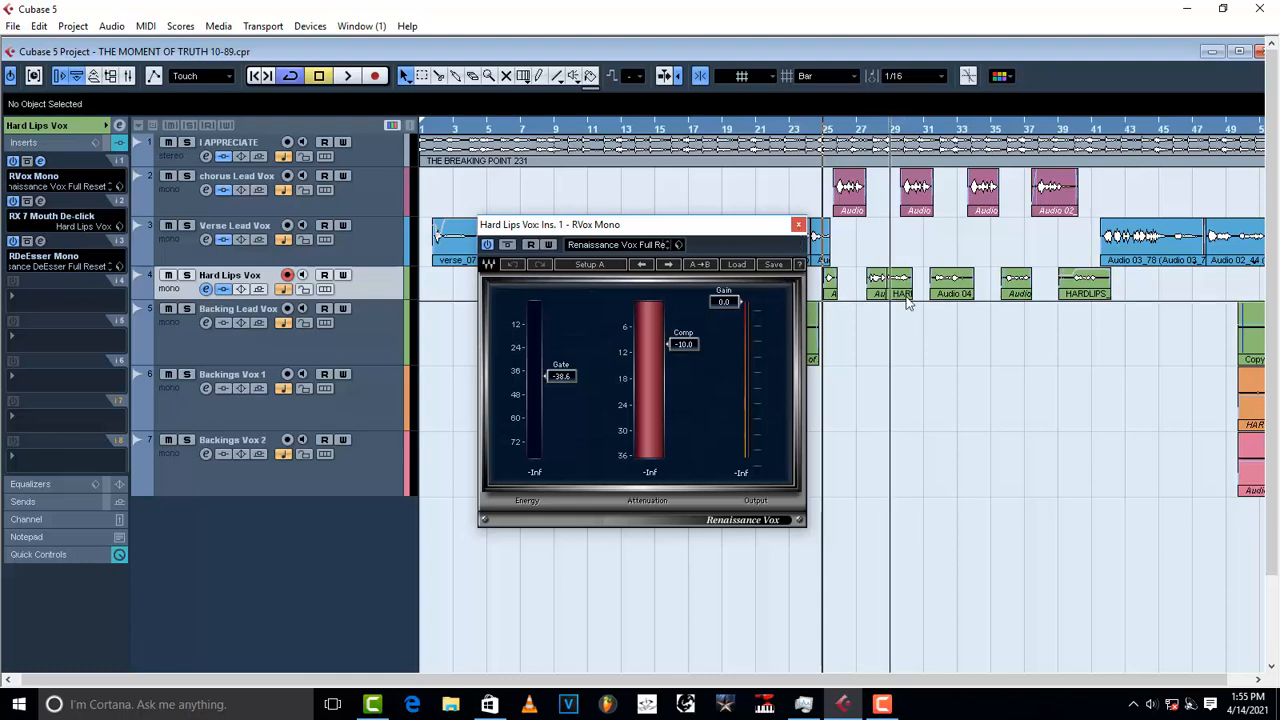
{"action": "left_click", "coordinate": [798, 225]}
Step: Audition Hard Lips Vox soloed, then open its RX 7 Mouth De-click editor on insert 2
{"action": "left_click", "coordinate": [187, 276]}
{"action": "key", "text": "space"}
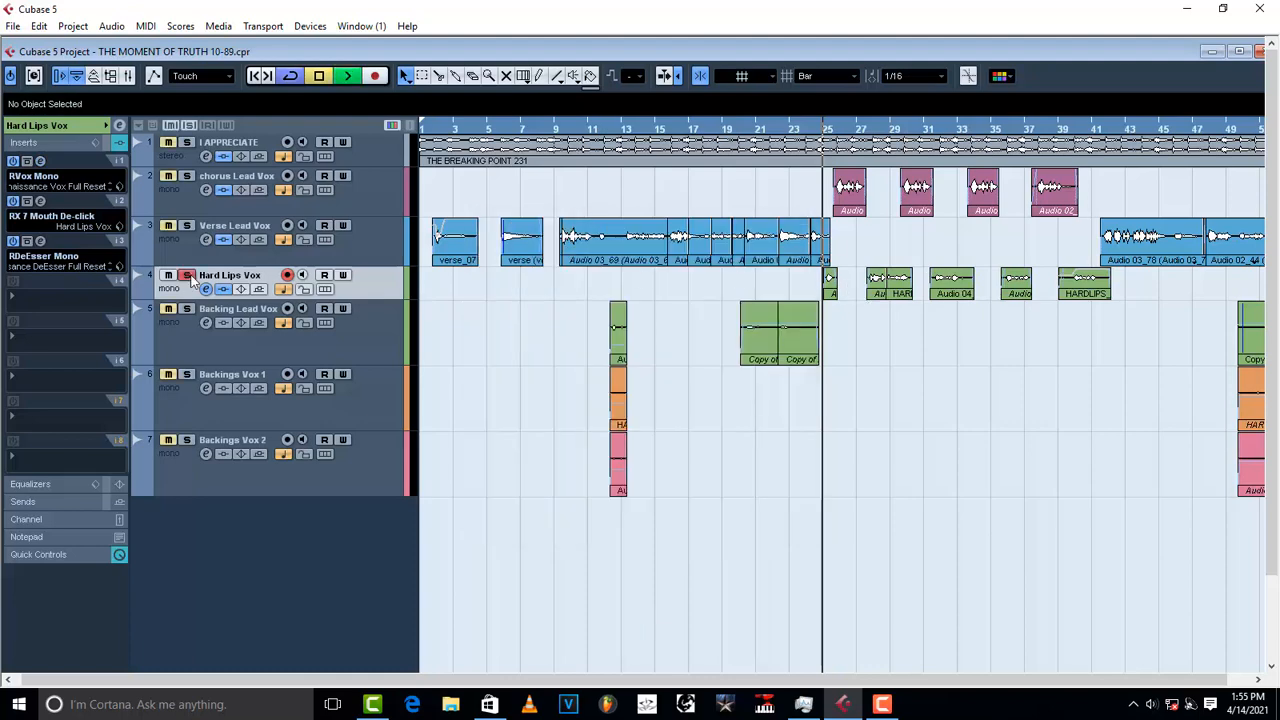
{"action": "key", "text": "space"}
{"action": "left_click", "coordinate": [187, 276]}
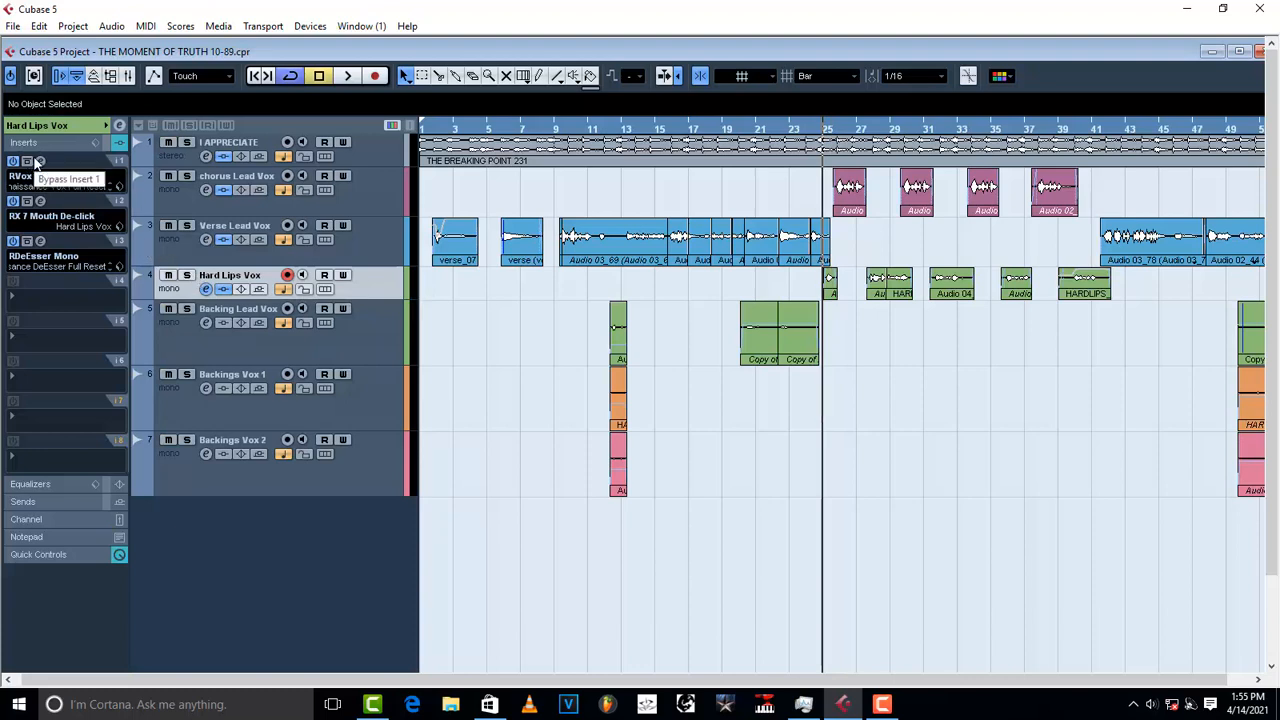
{"action": "left_click", "coordinate": [40, 201]}
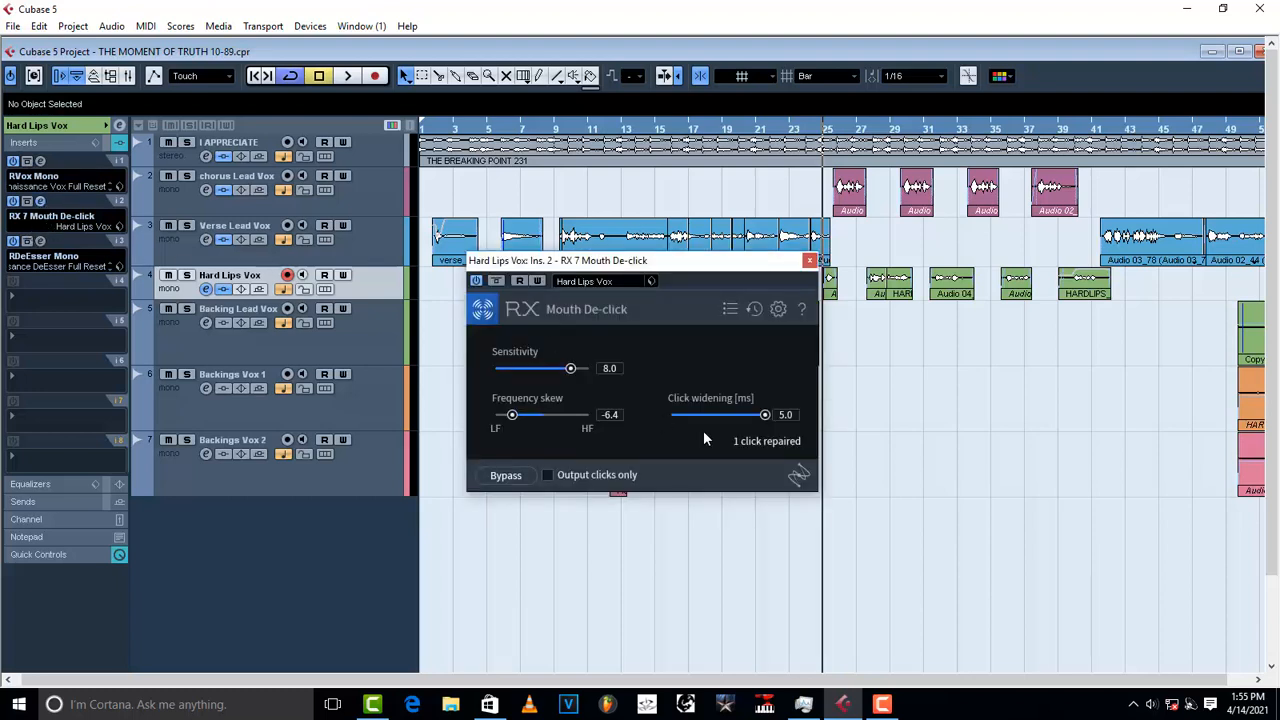
{"action": "left_click", "coordinate": [42, 220]}
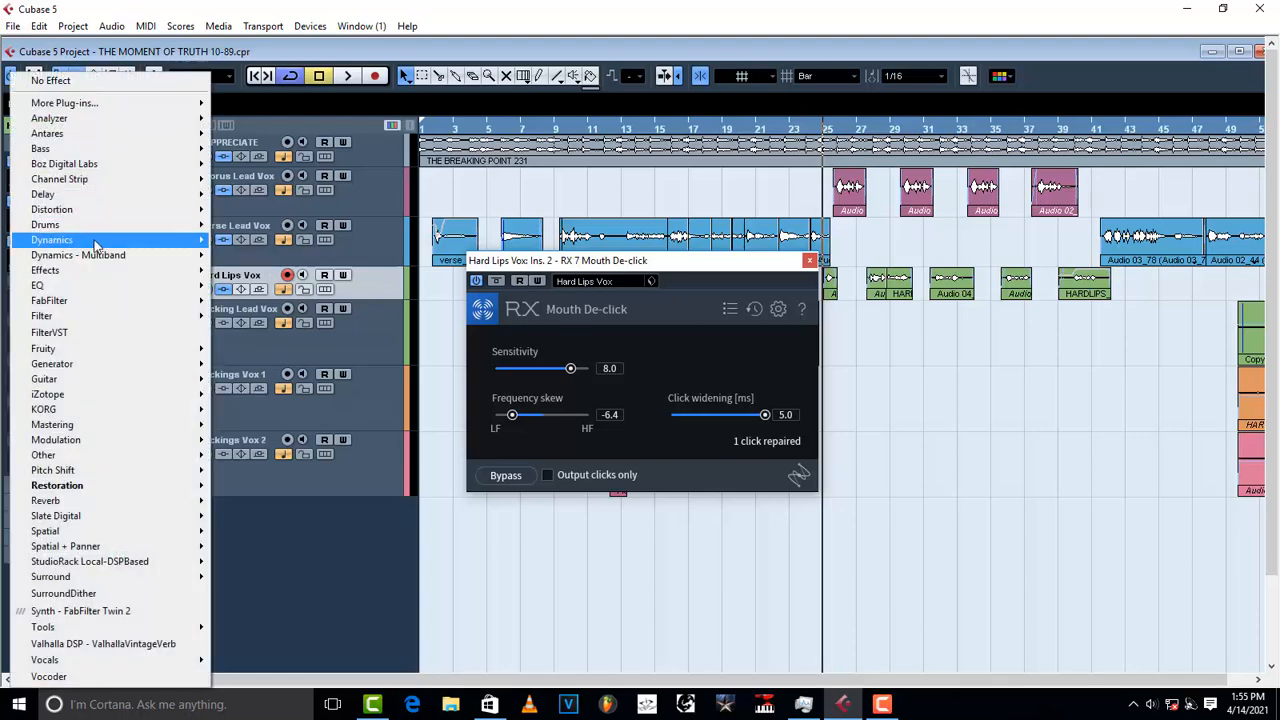
{"action": "mouse_move", "coordinate": [153, 485]}
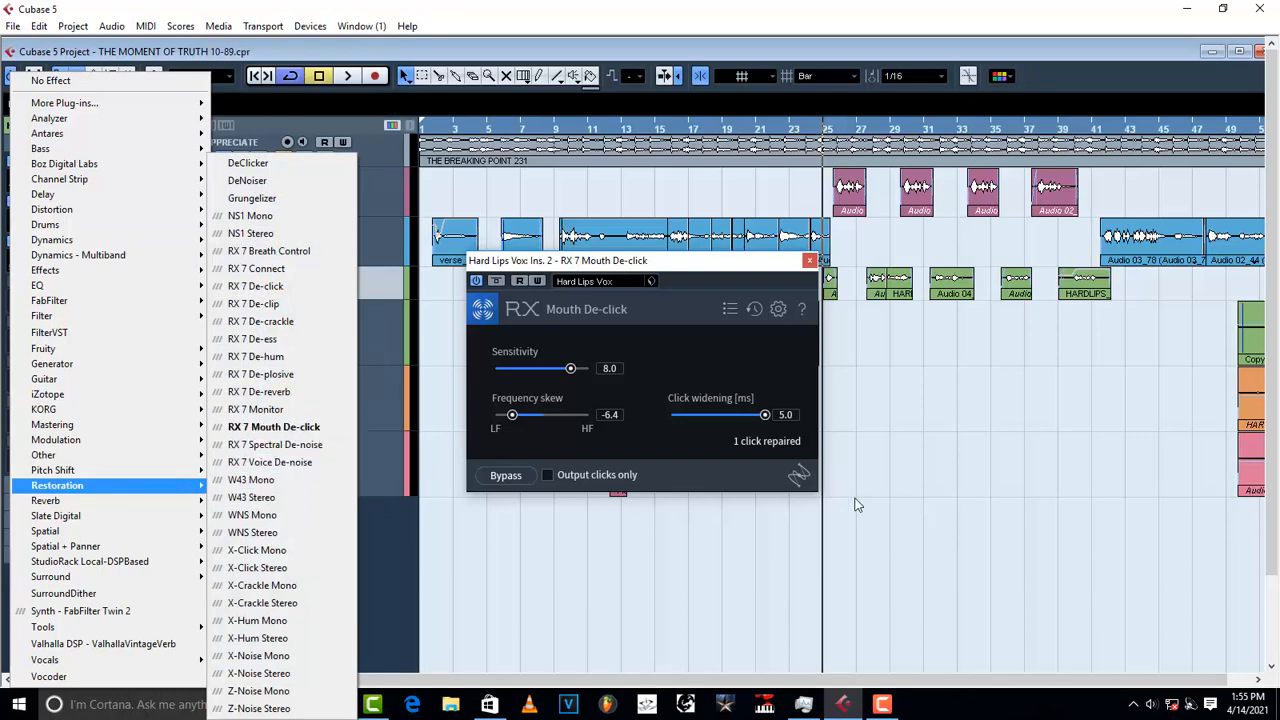
{"action": "left_click", "coordinate": [318, 428]}
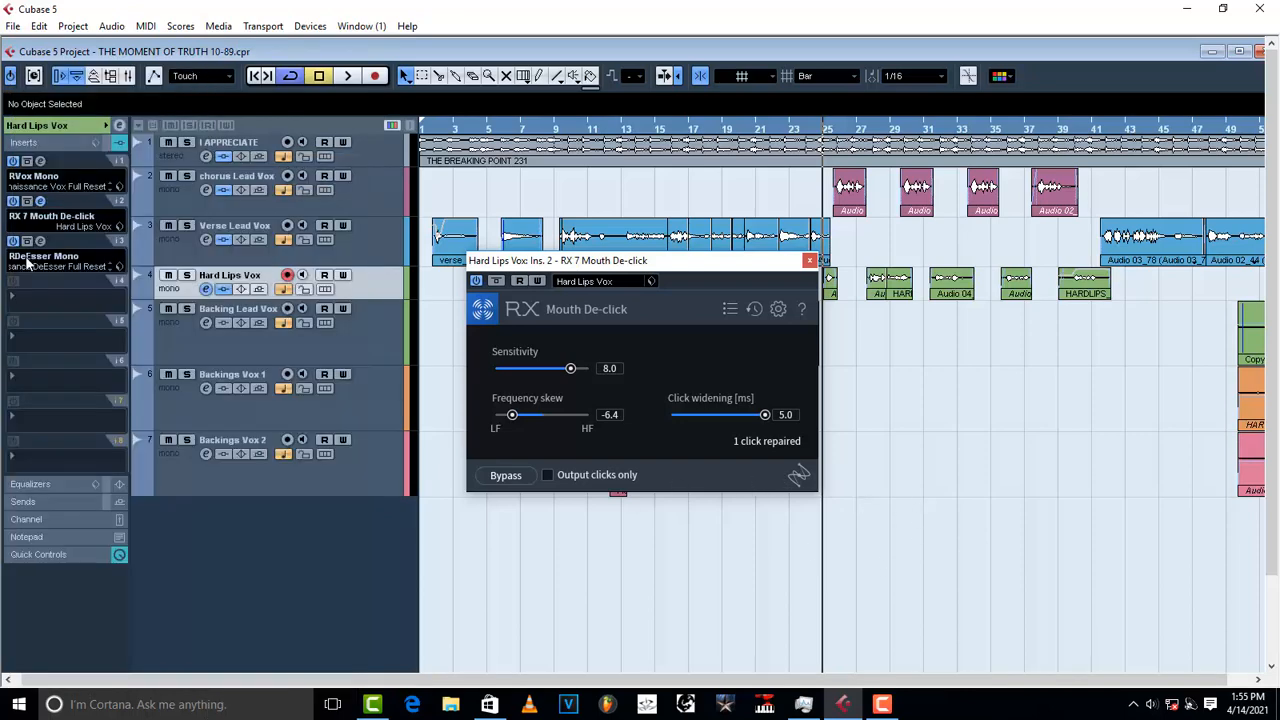
{"action": "left_click", "coordinate": [38, 218]}
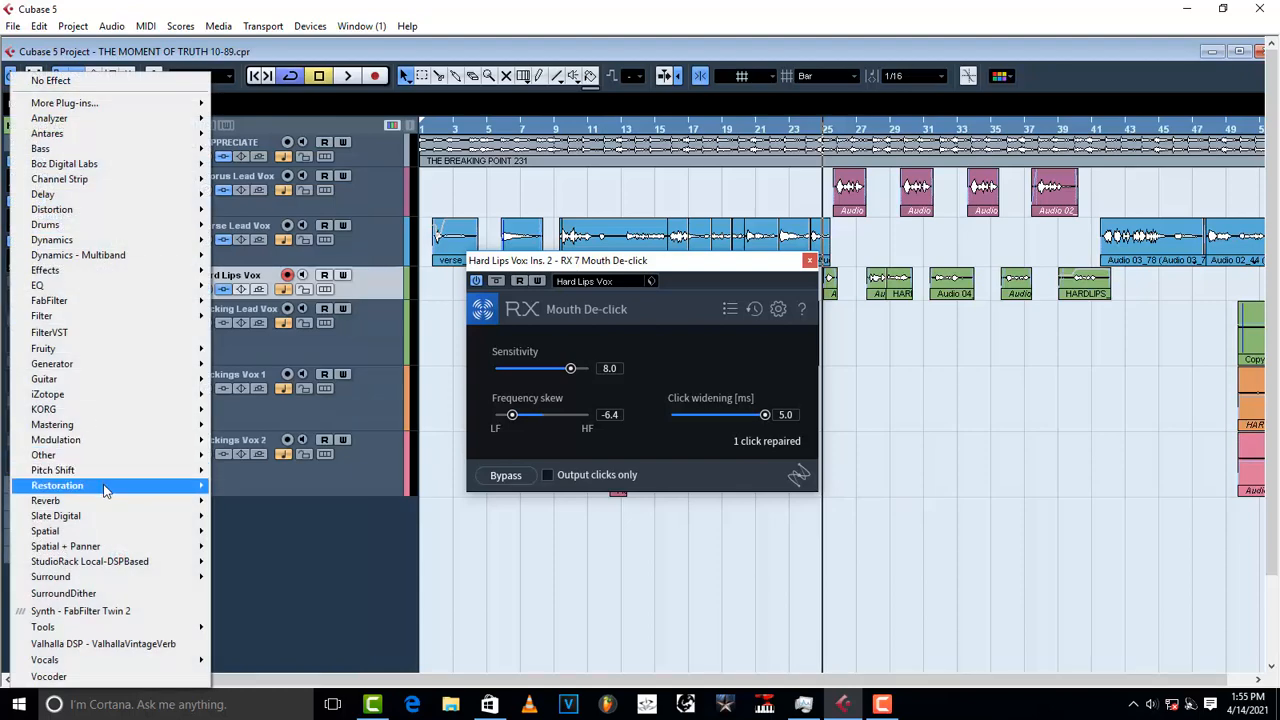
{"action": "mouse_move", "coordinate": [104, 488]}
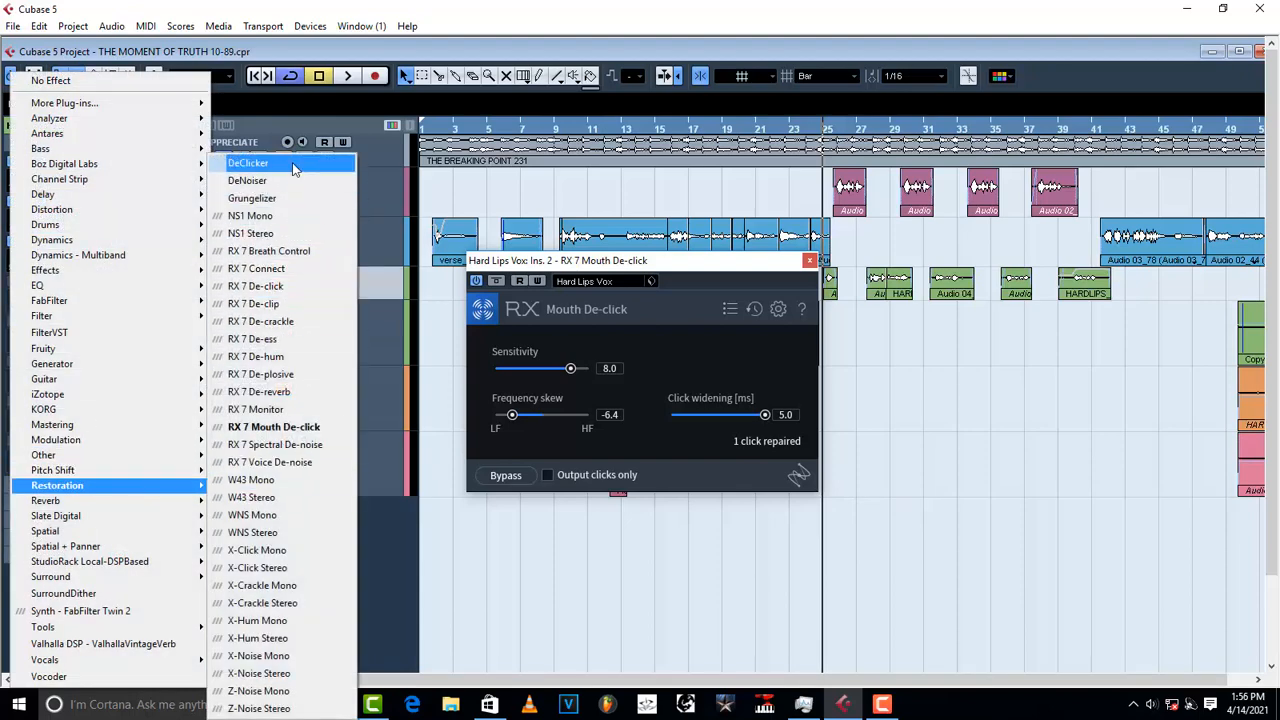
{"action": "left_click", "coordinate": [695, 477]}
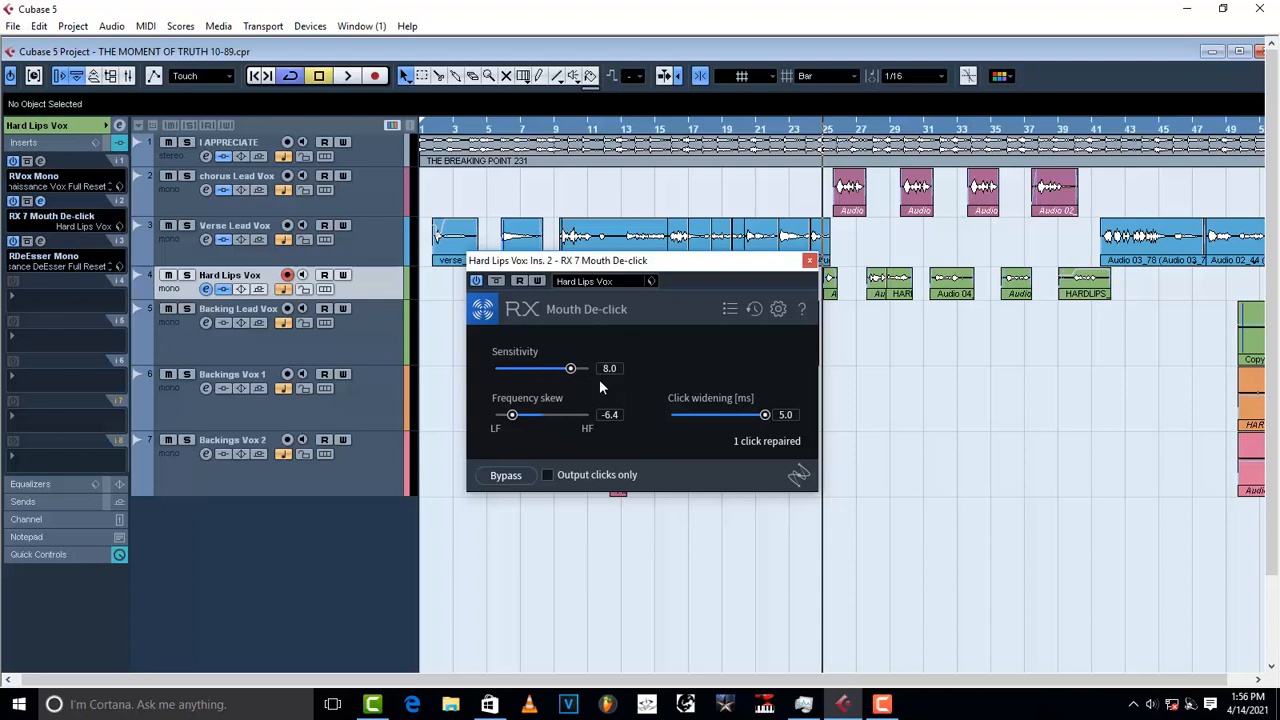
{"action": "left_click_drag", "start_coordinate": [750, 263], "coordinate": [833, 352]}
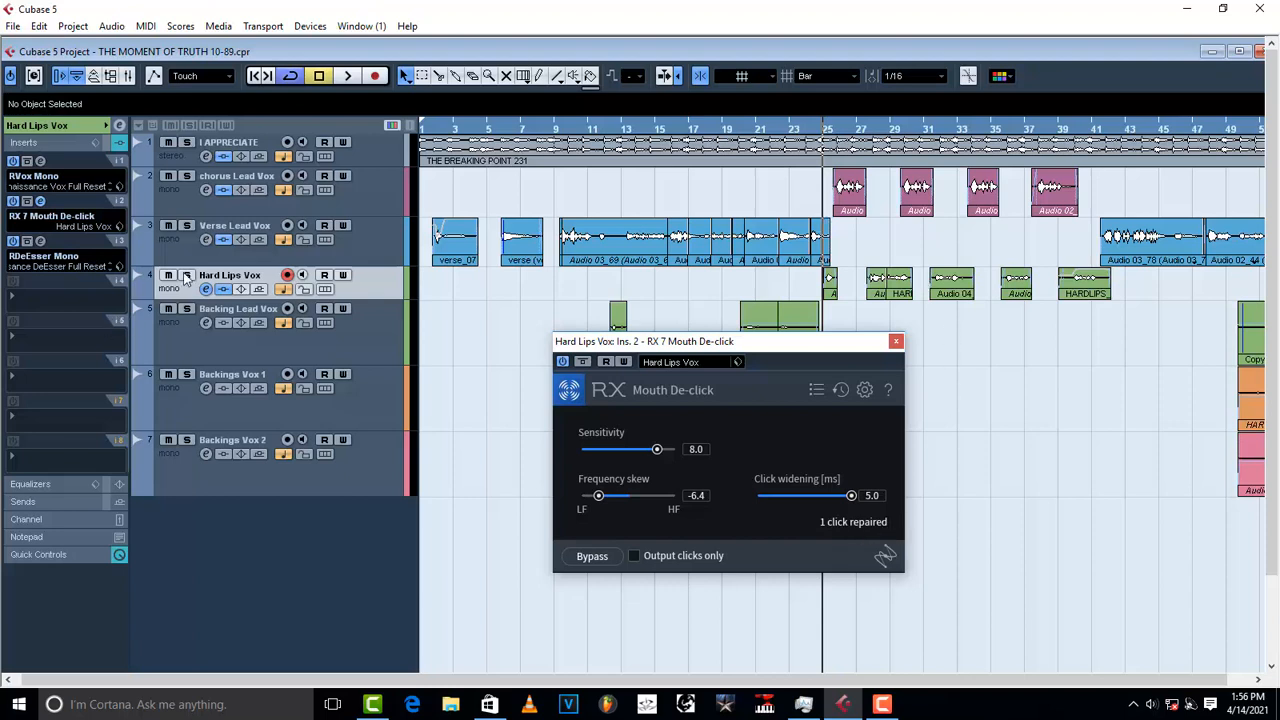
Step: Check the RX 7 Mouth De-click presets, then open the Renaissance DeEsser on insert 3
{"action": "left_click", "coordinate": [895, 343]}
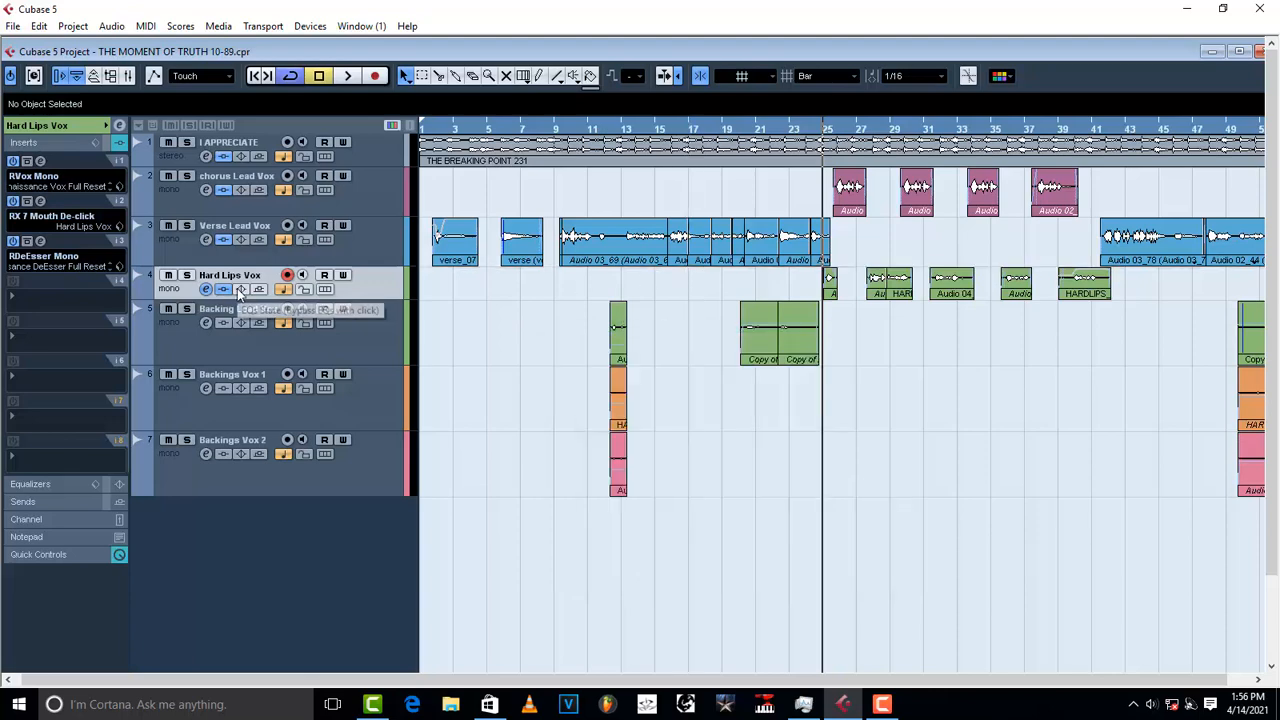
{"action": "left_click", "coordinate": [40, 200]}
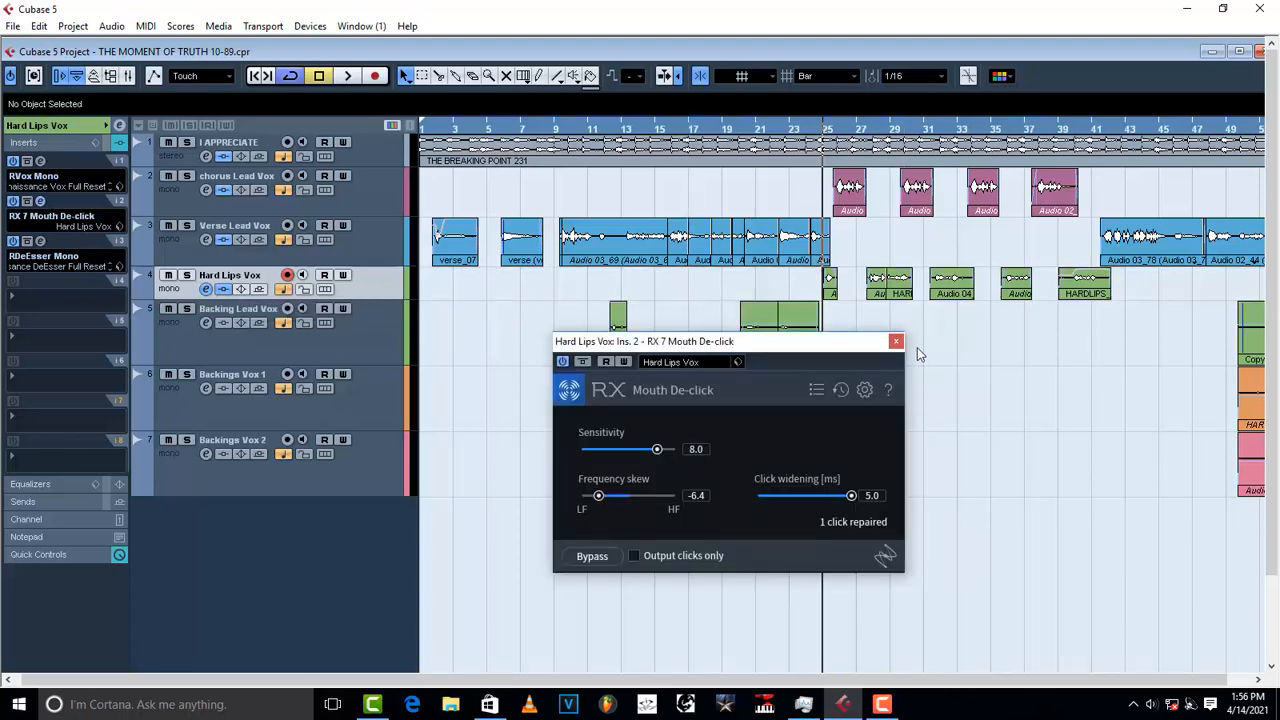
{"action": "left_click", "coordinate": [816, 391]}
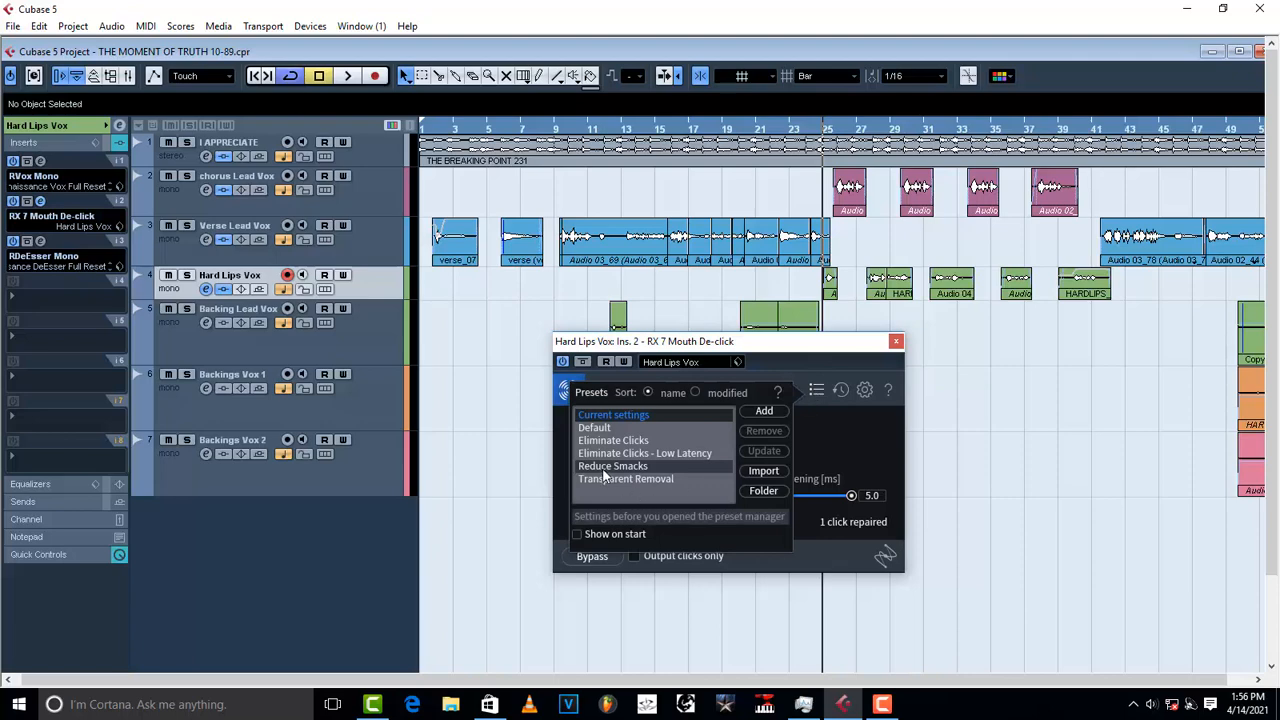
{"action": "left_click", "coordinate": [896, 342]}
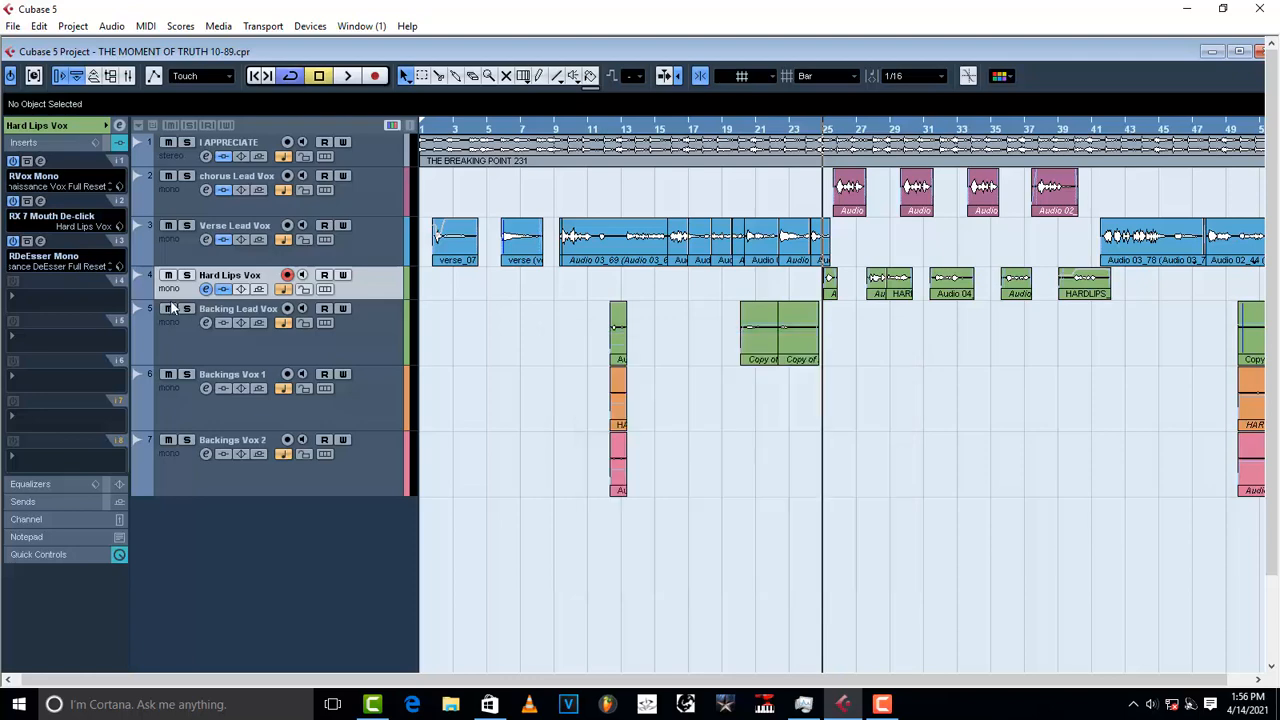
{"action": "left_click", "coordinate": [41, 242]}
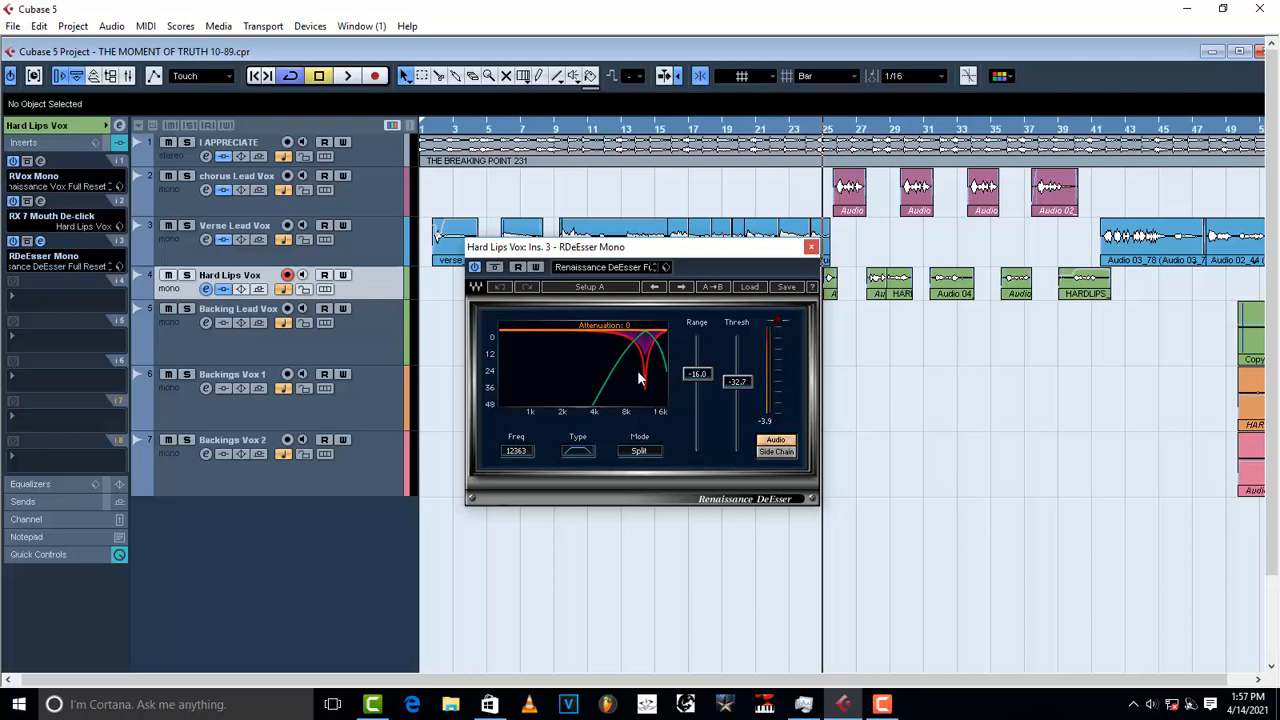
Step: Play Hard Lips Vox soloed from around bar 27, then close the DeEsser window
{"action": "left_click", "coordinate": [187, 276]}
{"action": "key", "text": "space"}
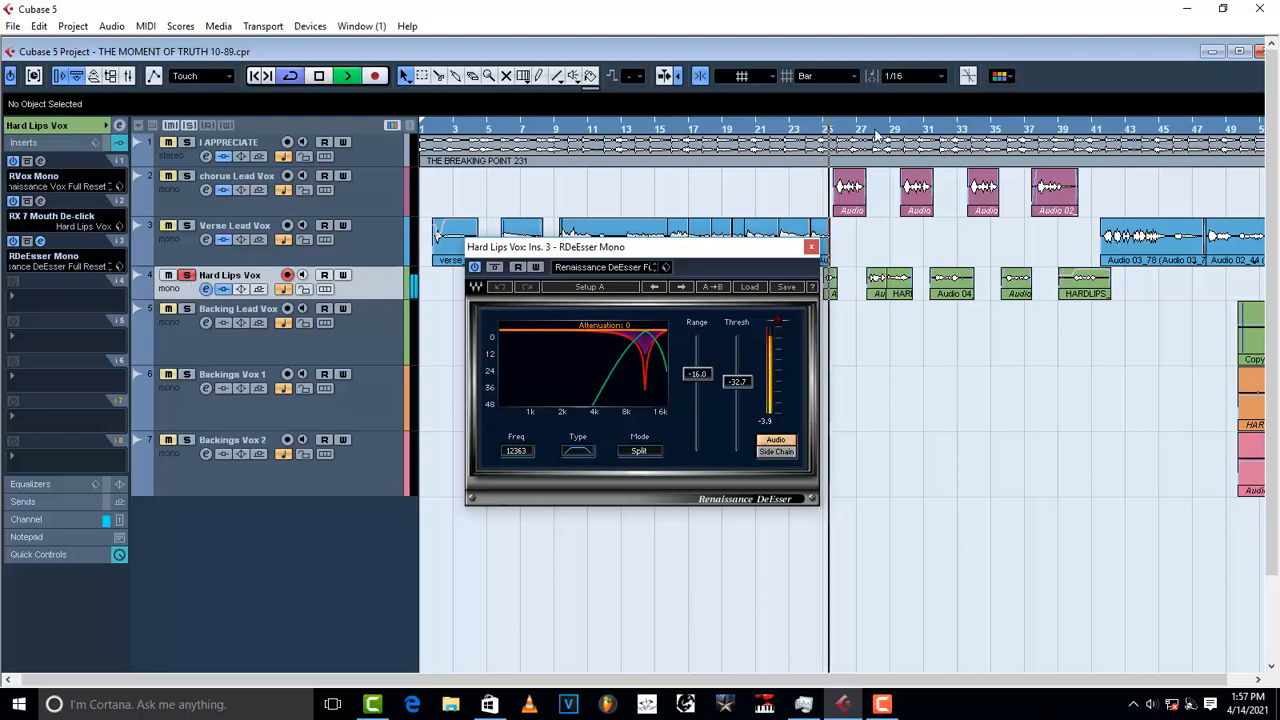
{"action": "left_click", "coordinate": [873, 133]}
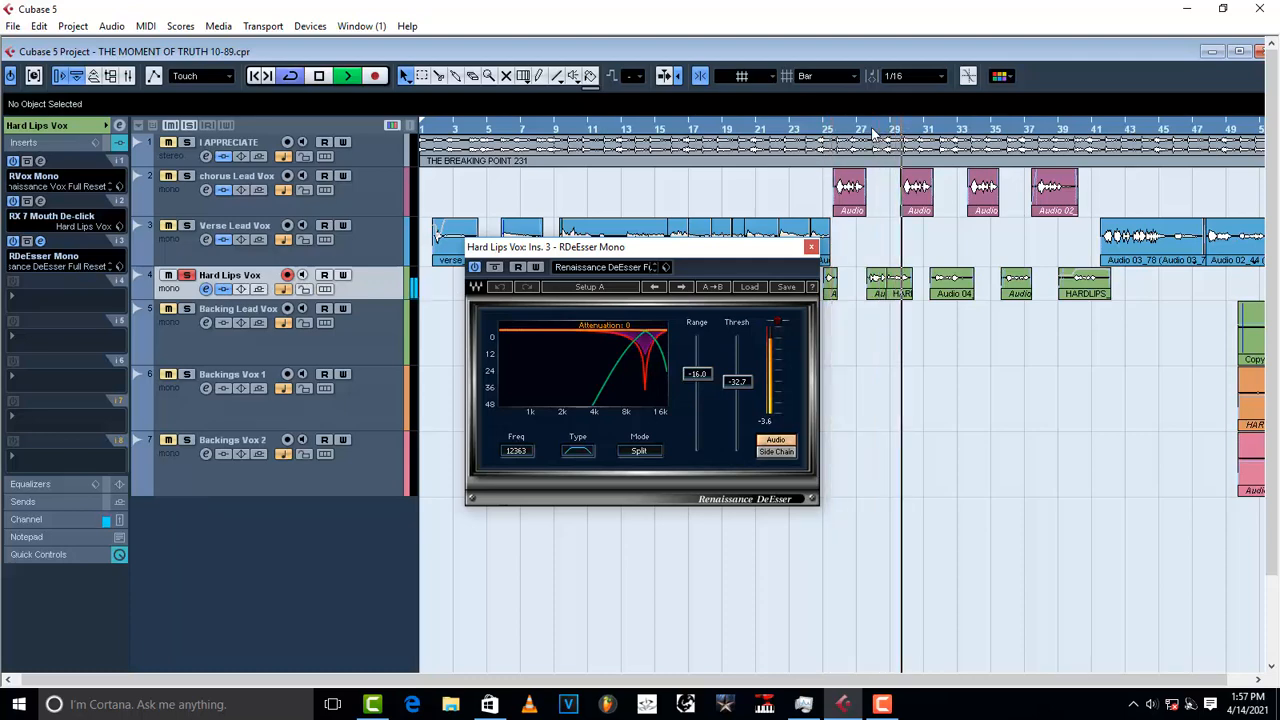
{"action": "key", "text": "space"}
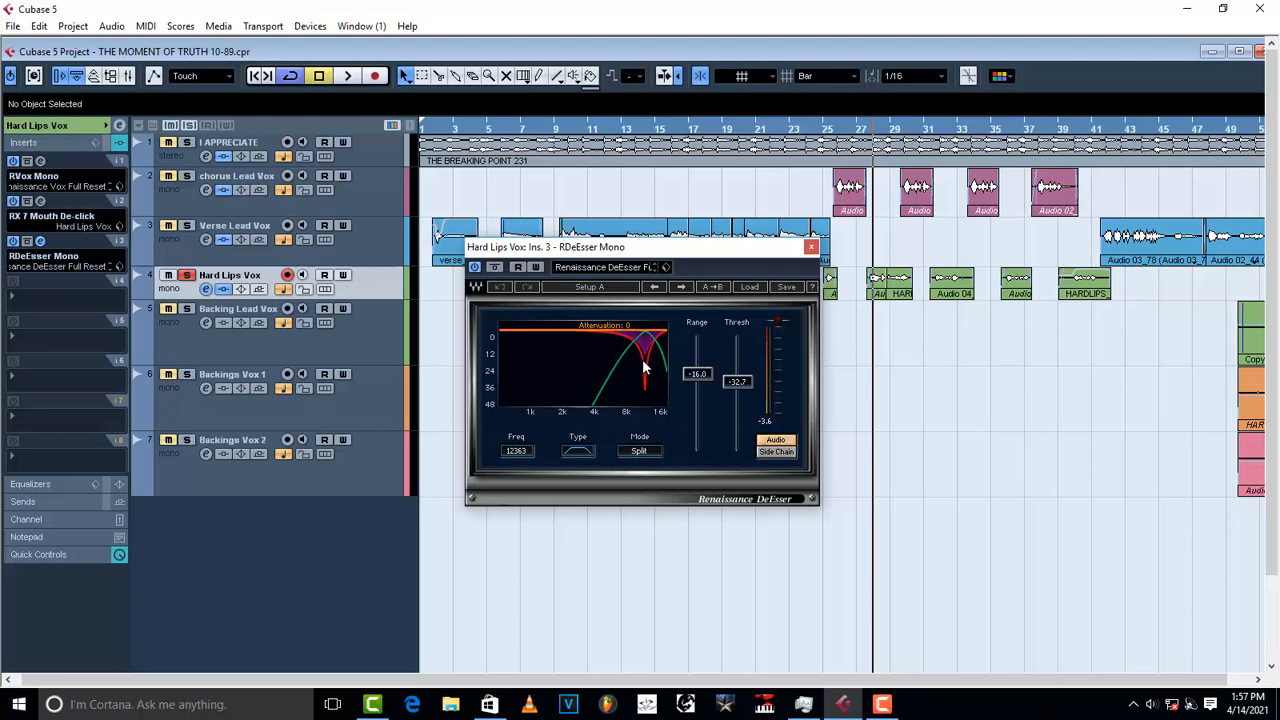
{"action": "left_click", "coordinate": [811, 248]}
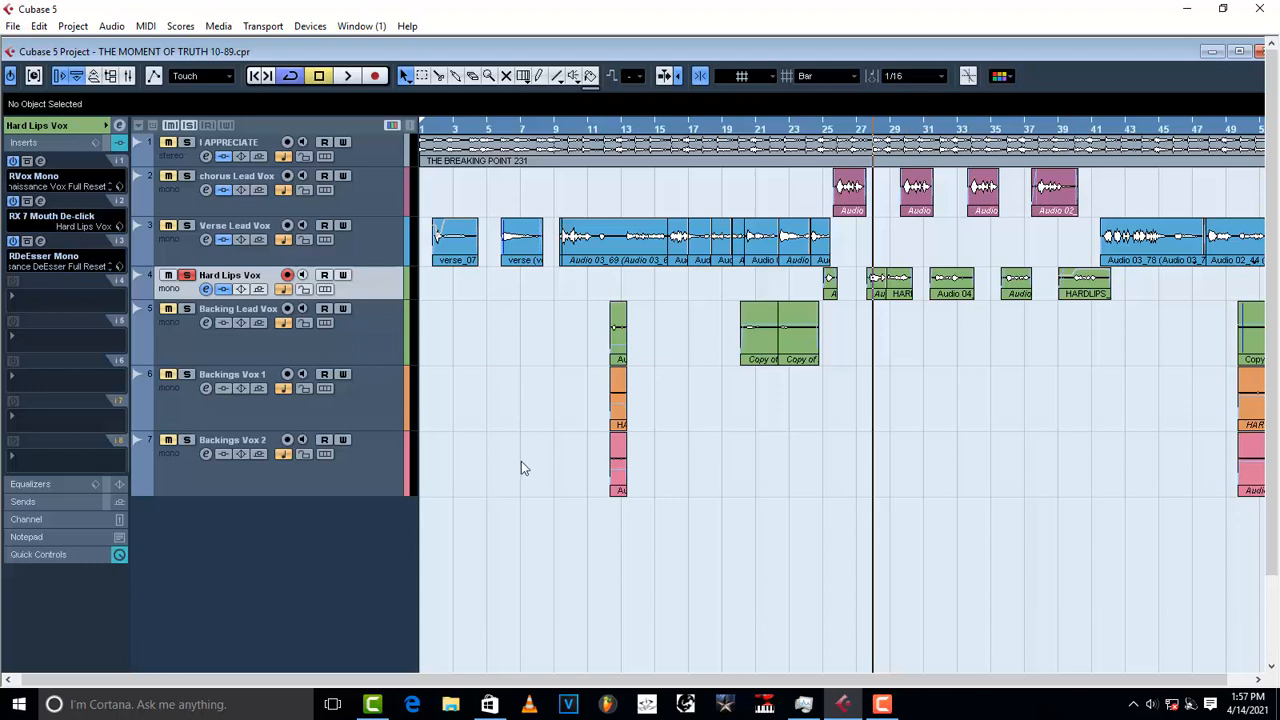
Step: Solo Backing Lead Vox and play it from around bar 20
{"action": "left_click", "coordinate": [350, 346]}
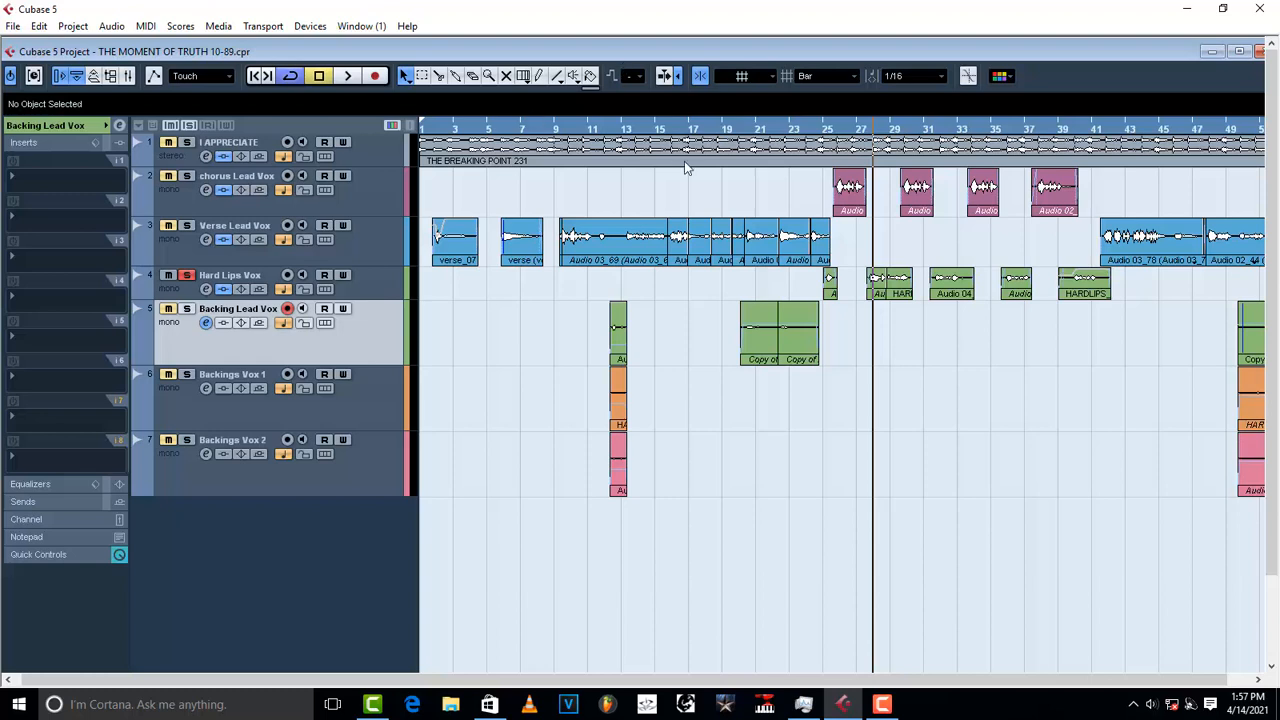
{"action": "left_click", "coordinate": [757, 131]}
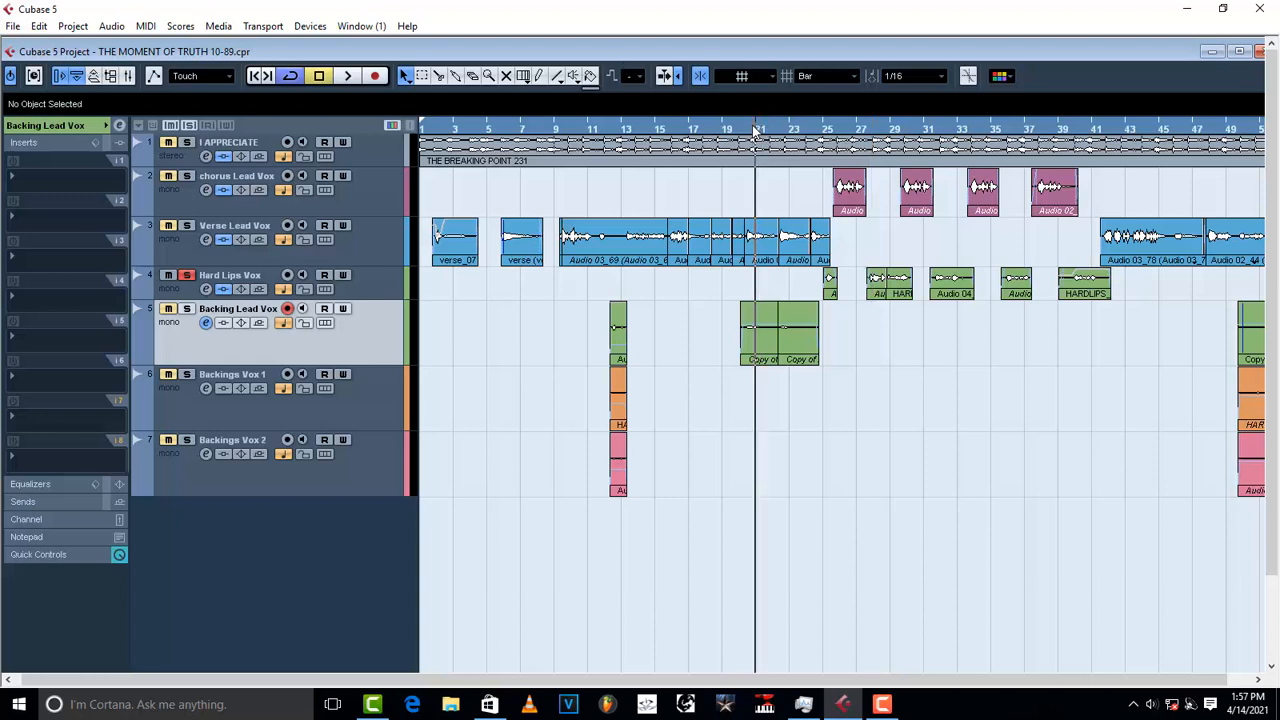
{"action": "left_click", "coordinate": [739, 131]}
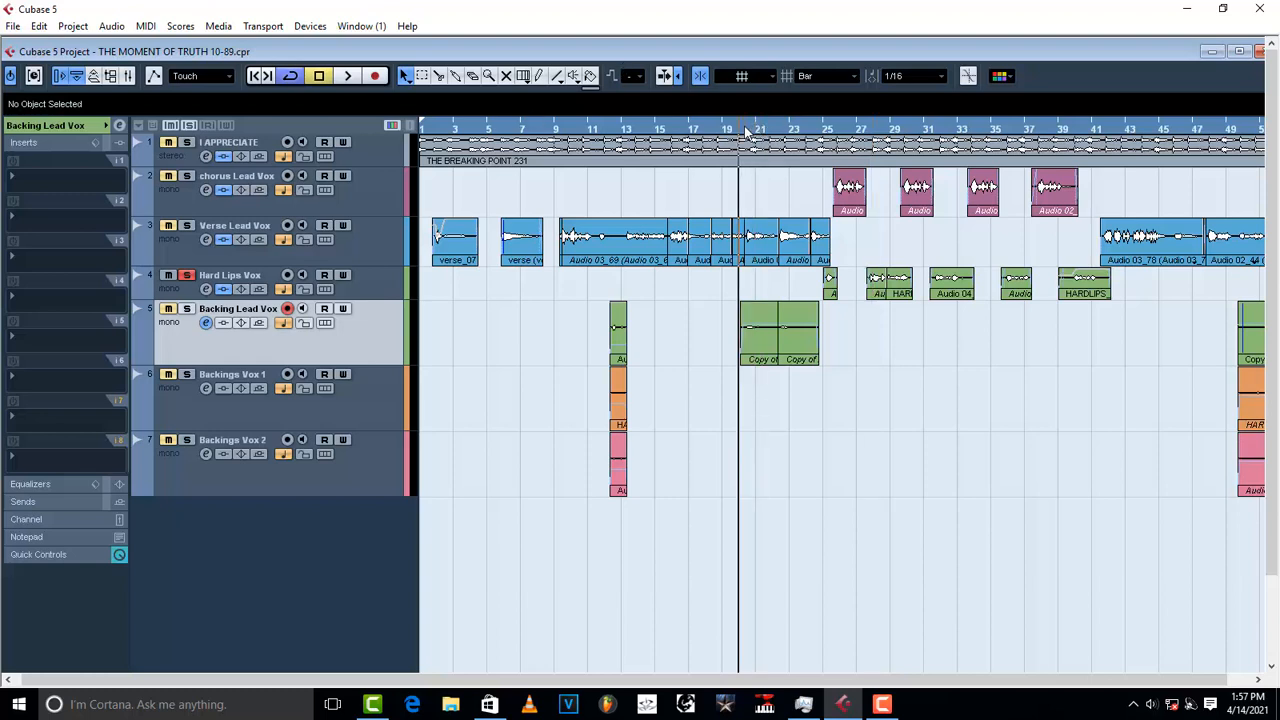
{"action": "left_click", "coordinate": [186, 308]}
{"action": "left_click", "coordinate": [186, 275]}
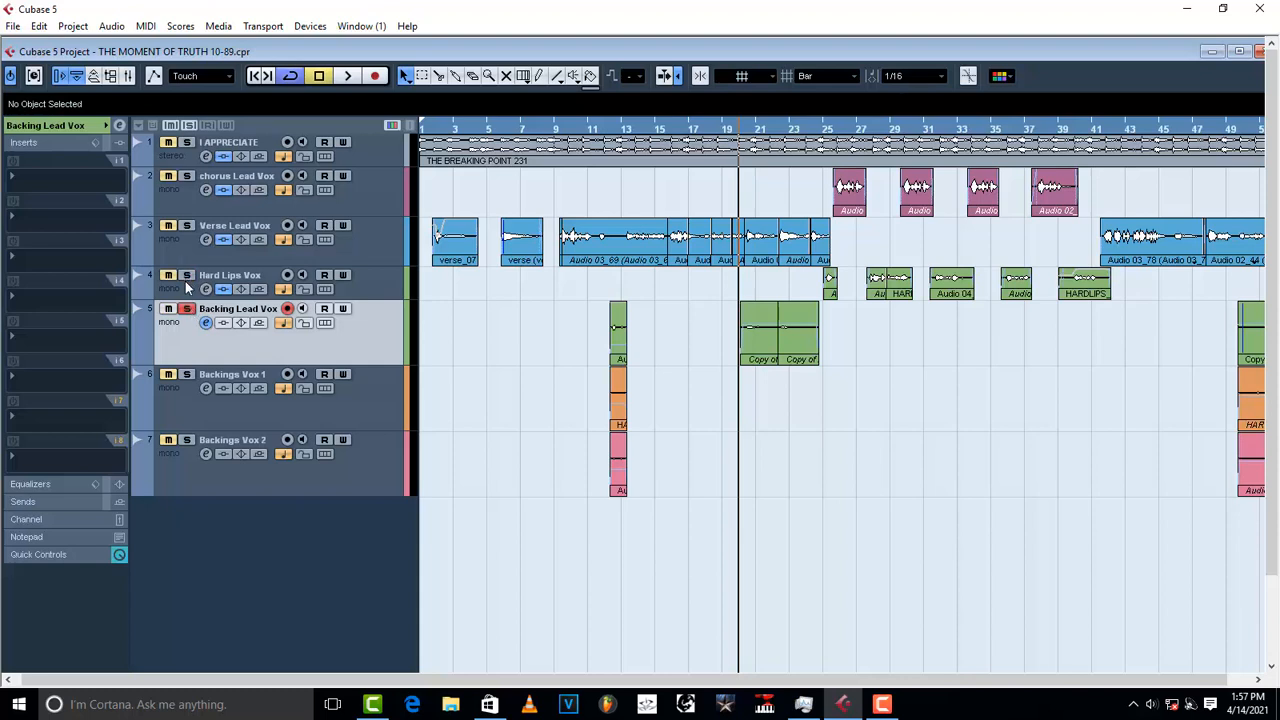
{"action": "key", "text": "space"}
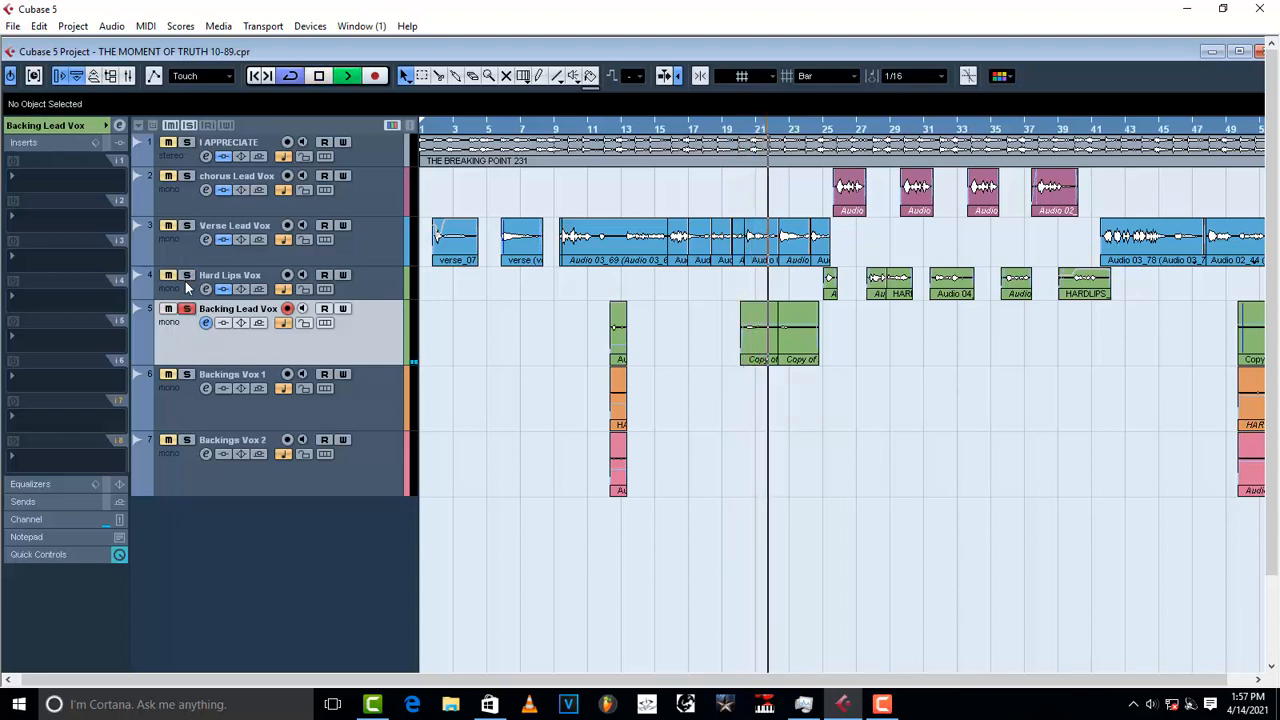
{"action": "key", "text": "space"}
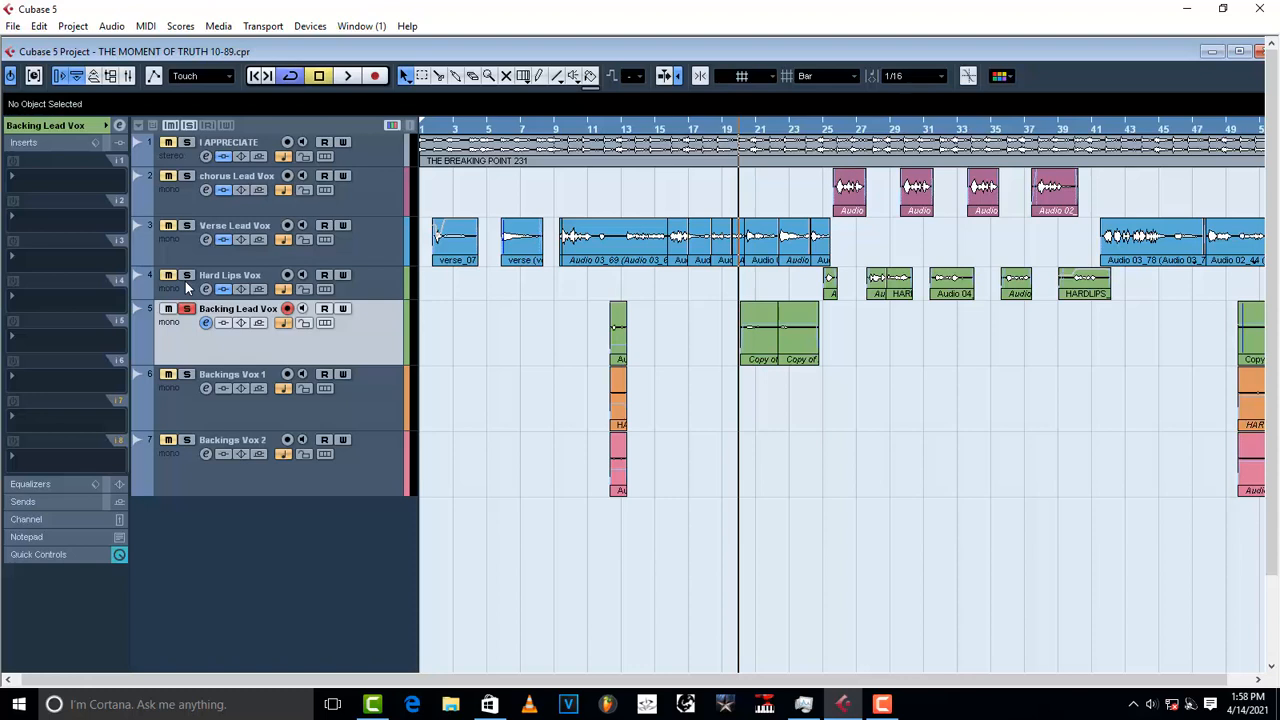
Step: Unsolo Backing Lead Vox and select the Backings Vox 2 track
{"action": "left_click", "coordinate": [187, 309]}
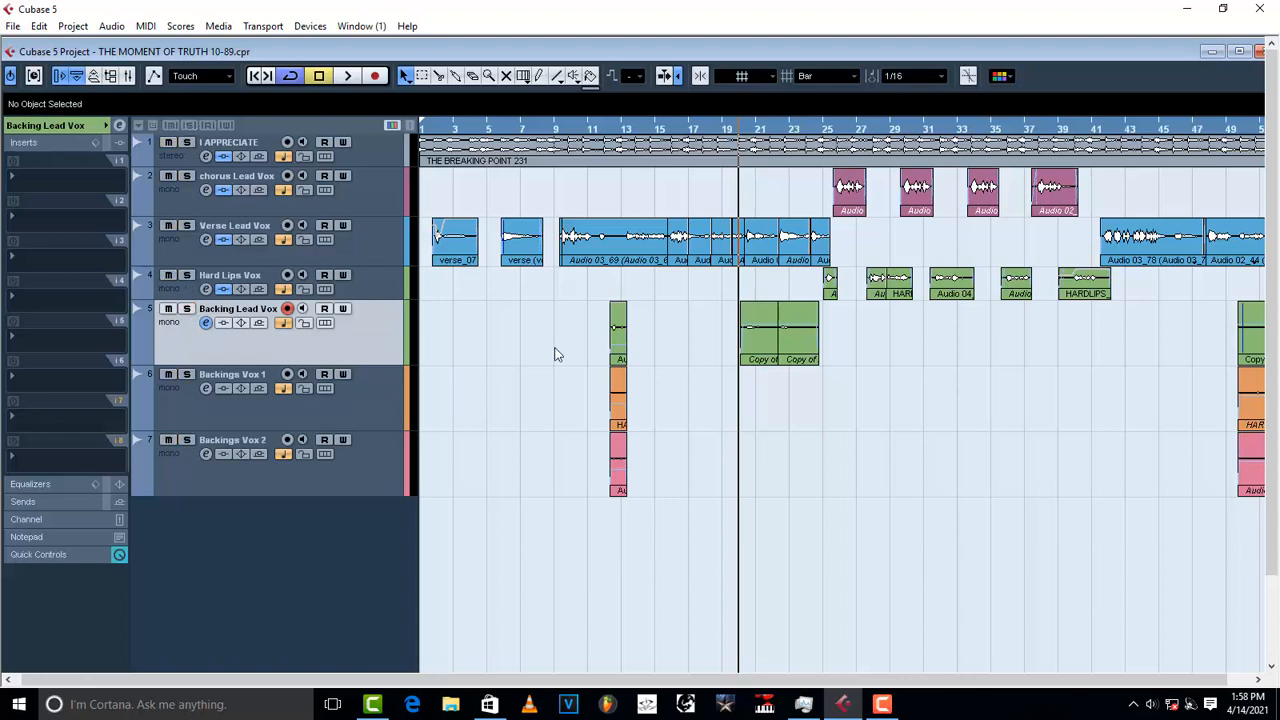
{"action": "left_click", "coordinate": [376, 397]}
{"action": "left_click", "coordinate": [378, 461]}
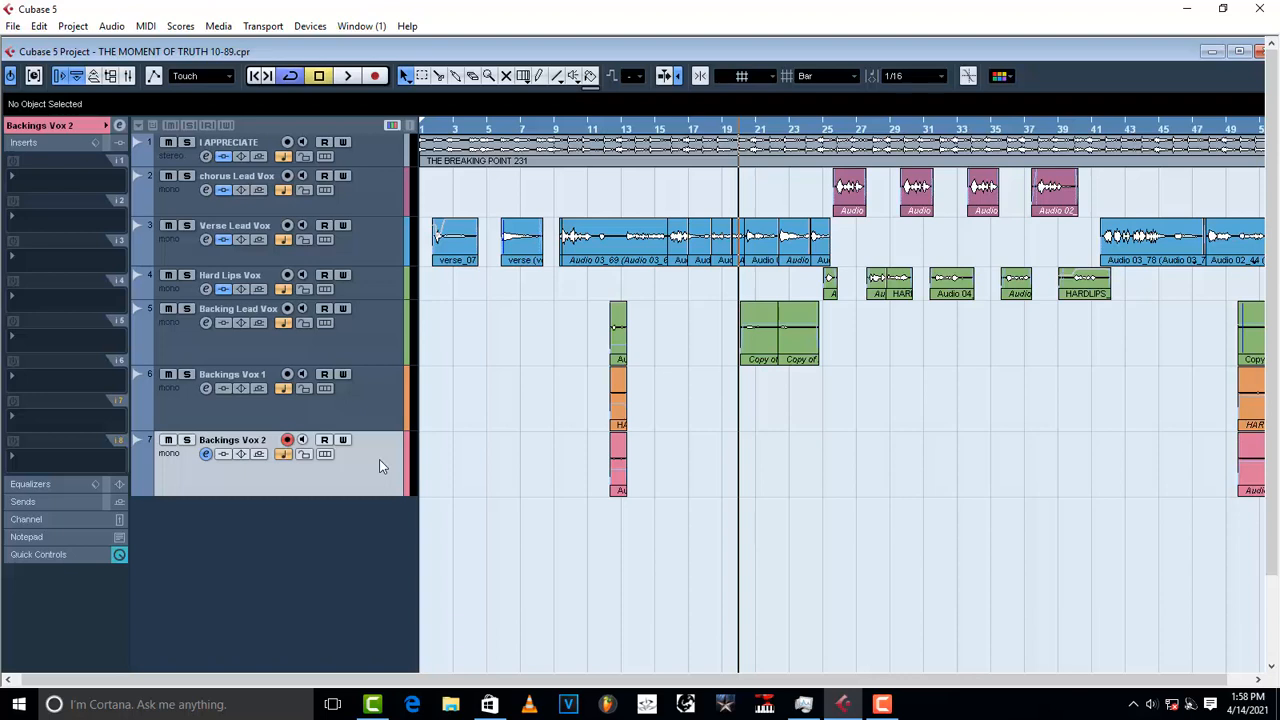
Step: Add 2 stereo group channel tracks from the track list context menu
{"action": "right_click", "coordinate": [386, 532]}
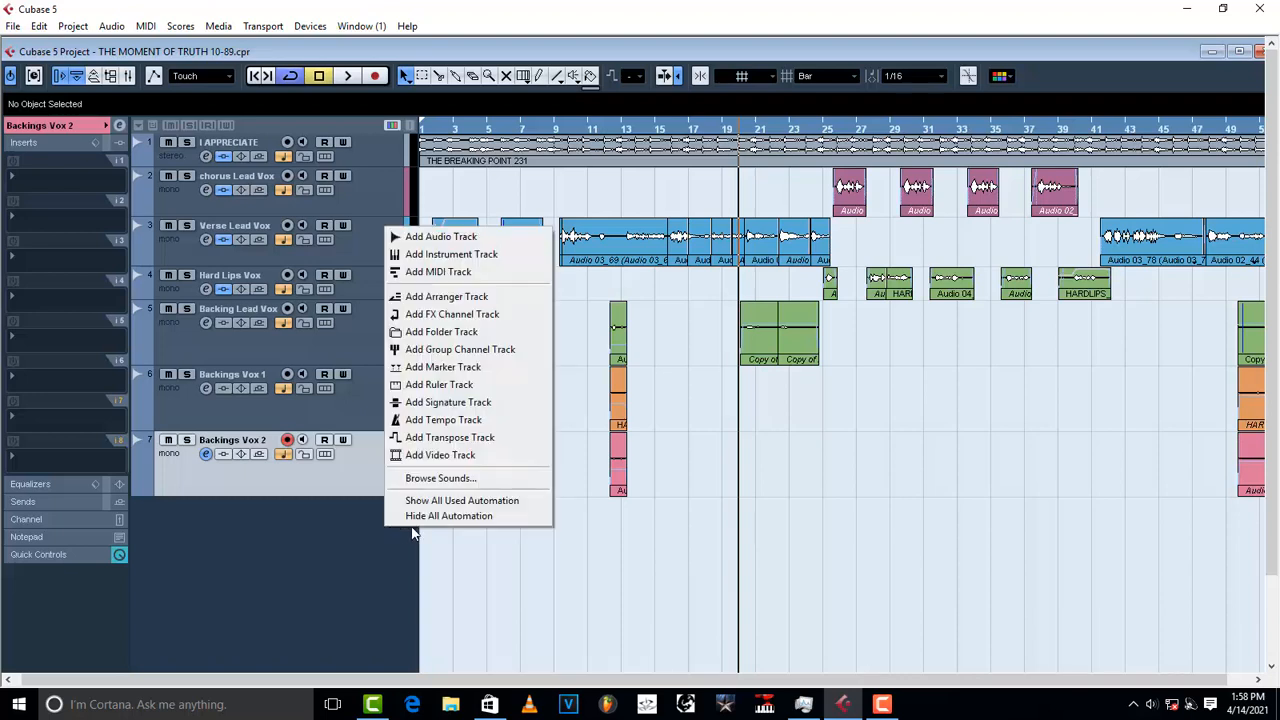
{"action": "left_click", "coordinate": [262, 550]}
{"action": "right_click", "coordinate": [265, 548]}
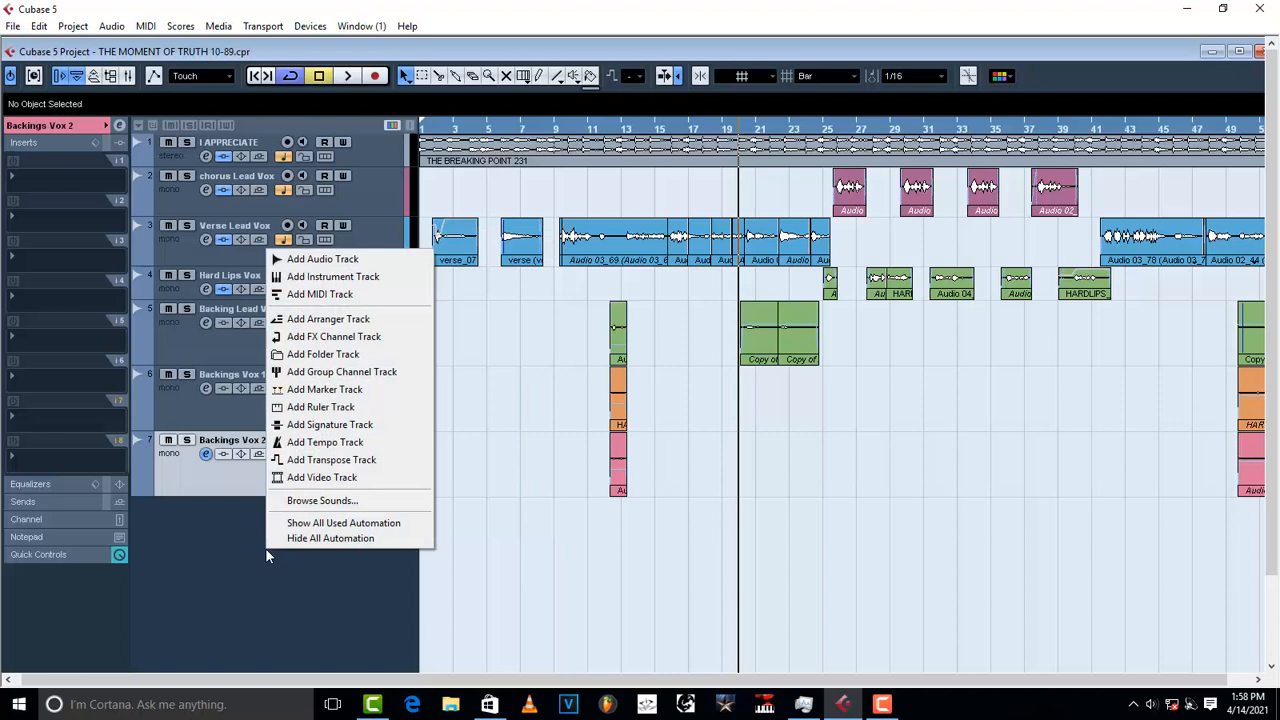
{"action": "left_click", "coordinate": [370, 372]}
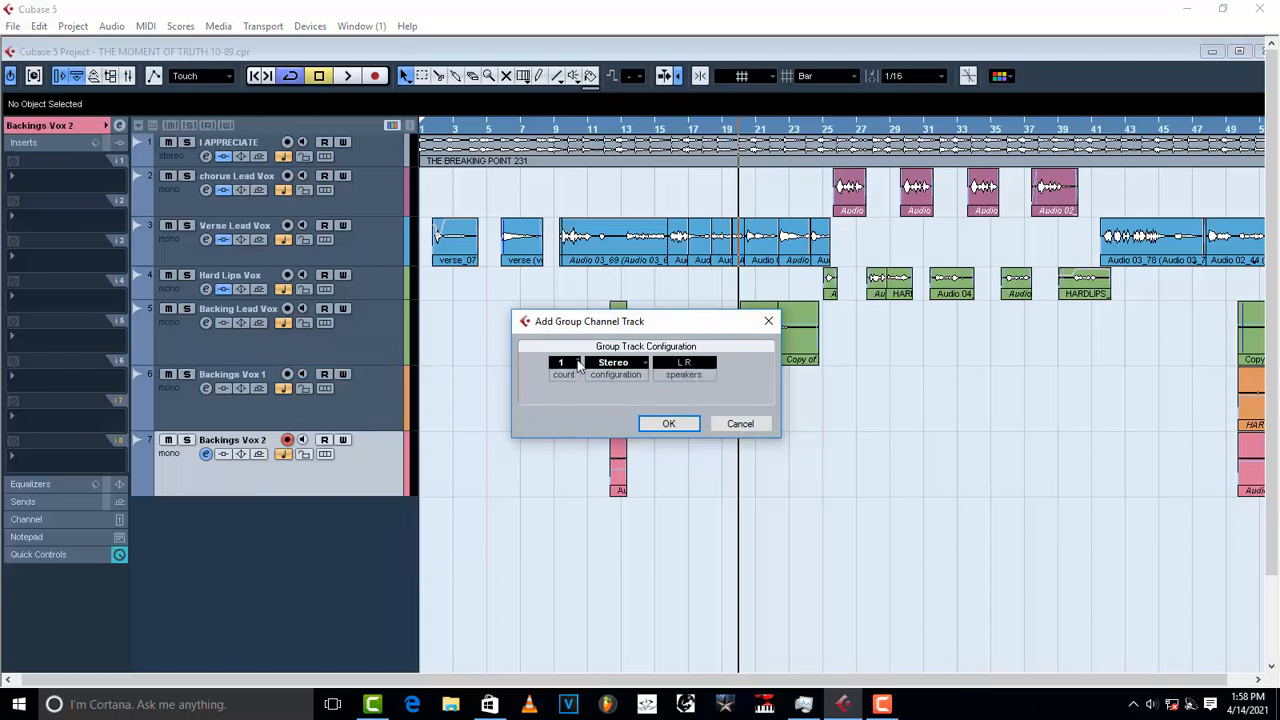
{"action": "left_click", "coordinate": [578, 362]}
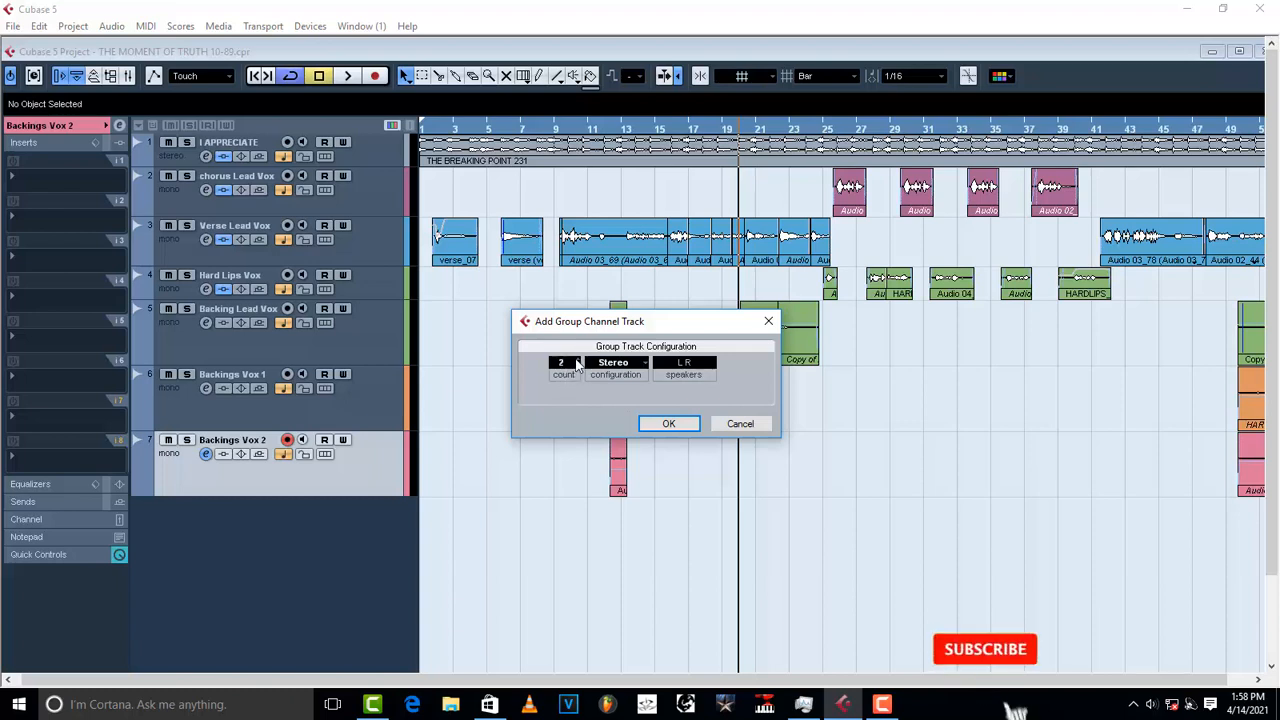
{"action": "left_click", "coordinate": [672, 425]}
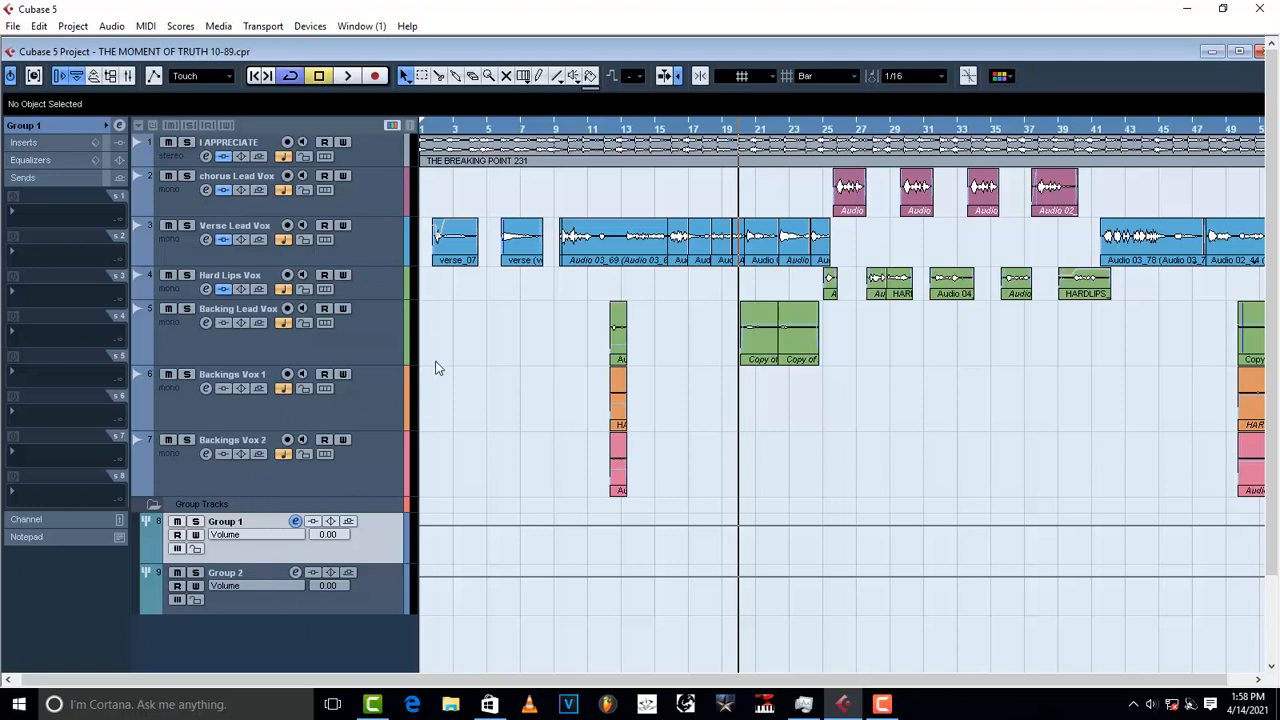
Step: Create an FX channel track loaded with Reverb A
{"action": "right_click", "coordinate": [283, 645]}
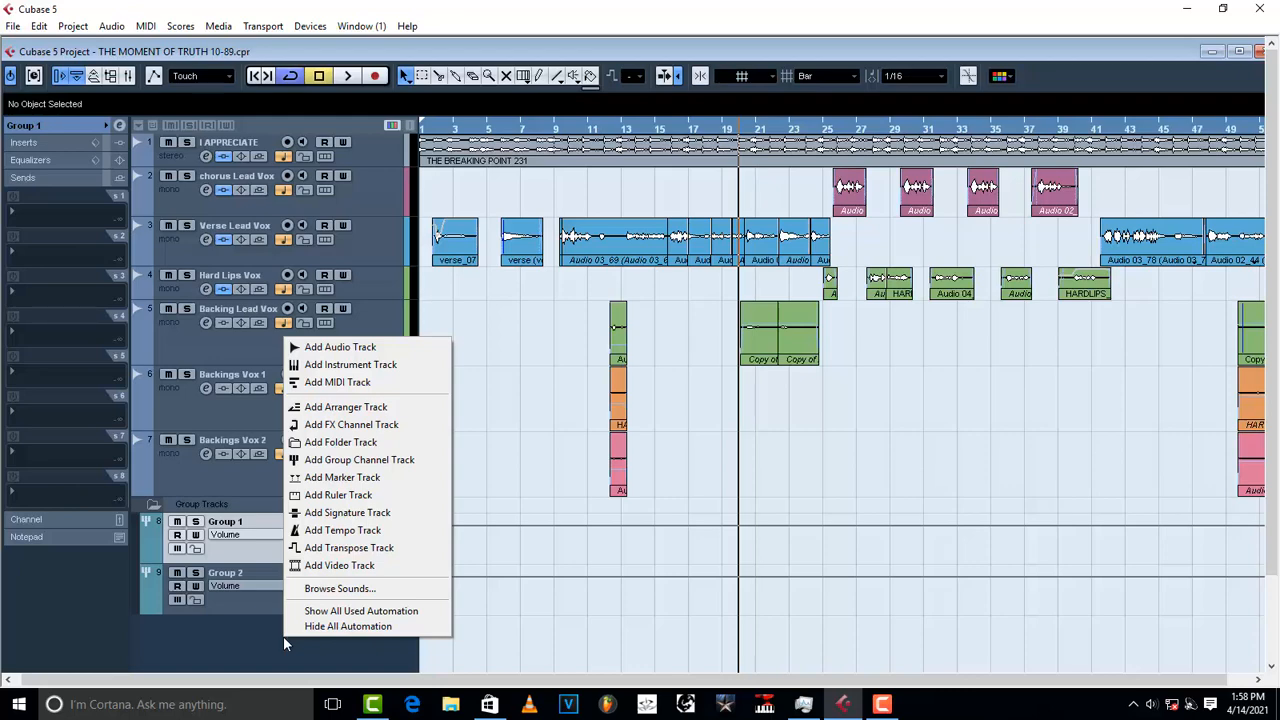
{"action": "left_click", "coordinate": [397, 426]}
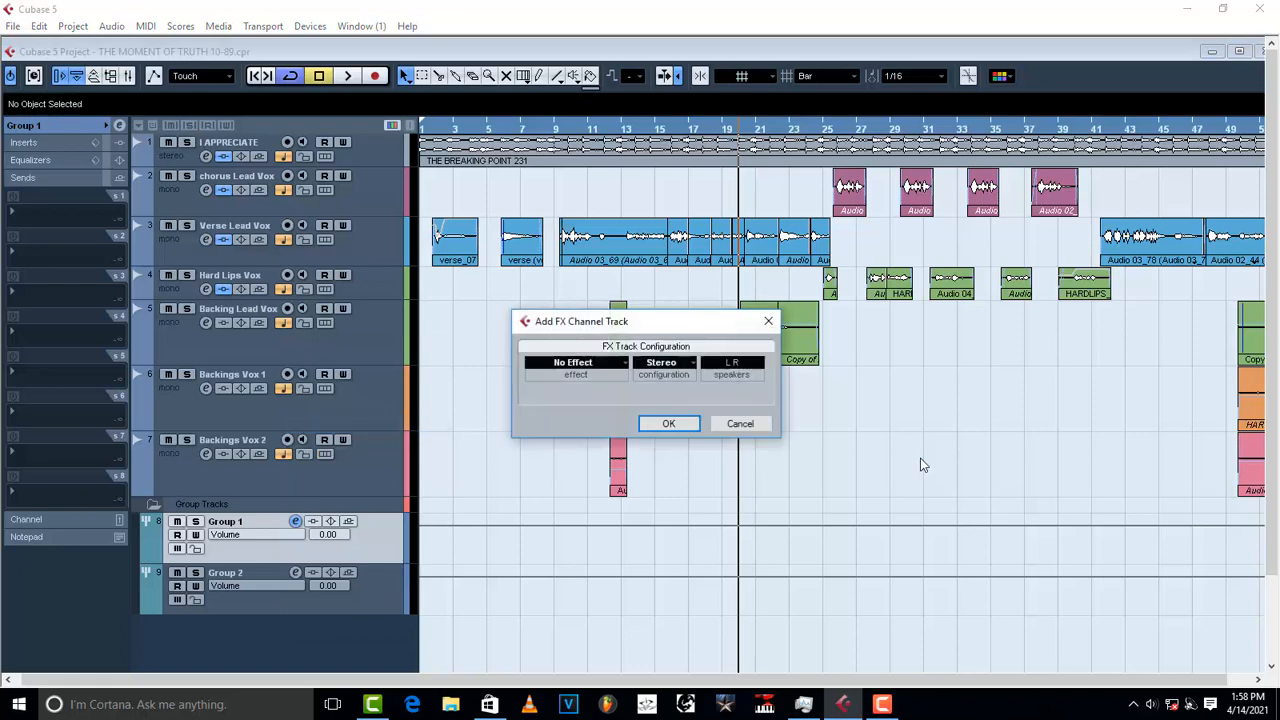
{"action": "left_click", "coordinate": [620, 362]}
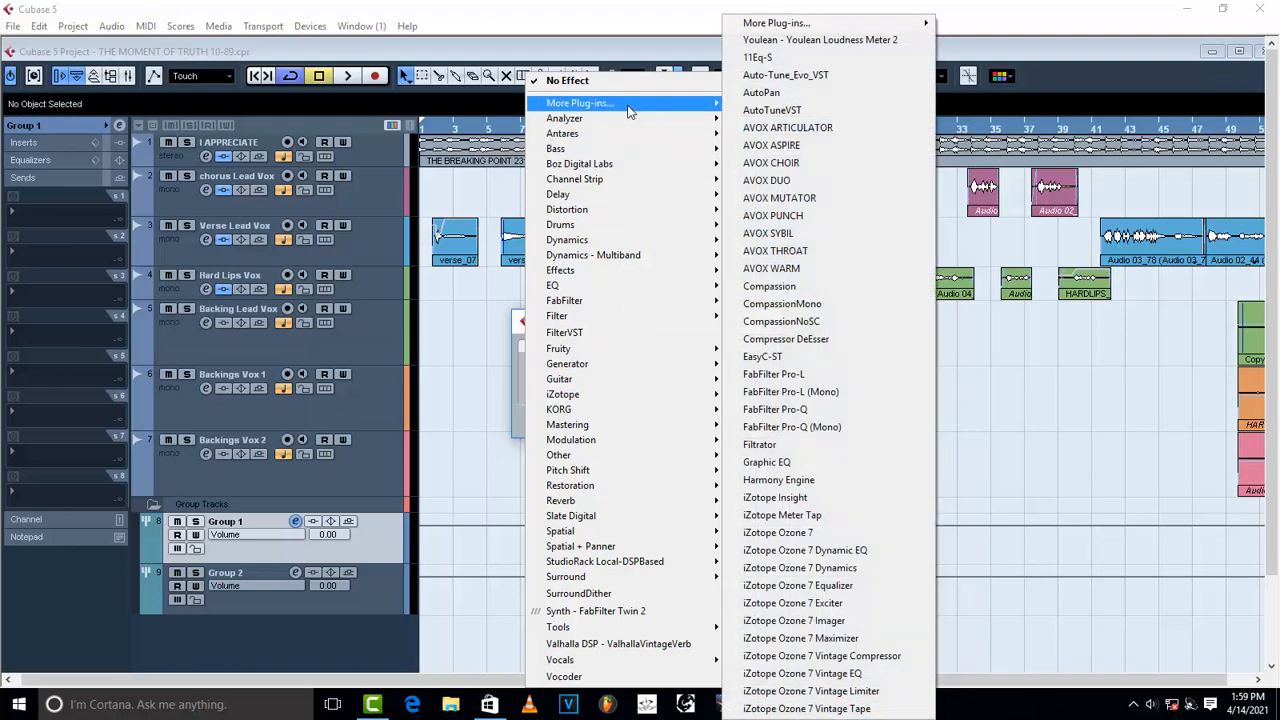
{"action": "mouse_move", "coordinate": [625, 502]}
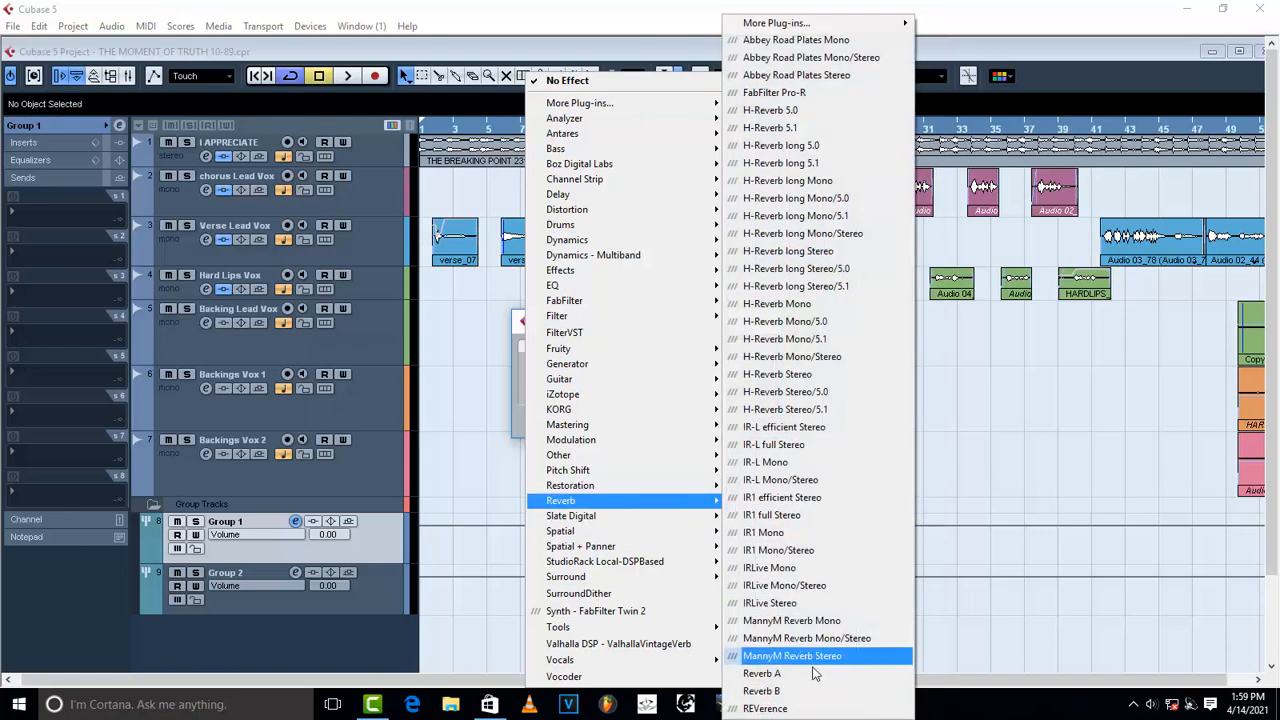
{"action": "left_click", "coordinate": [811, 676]}
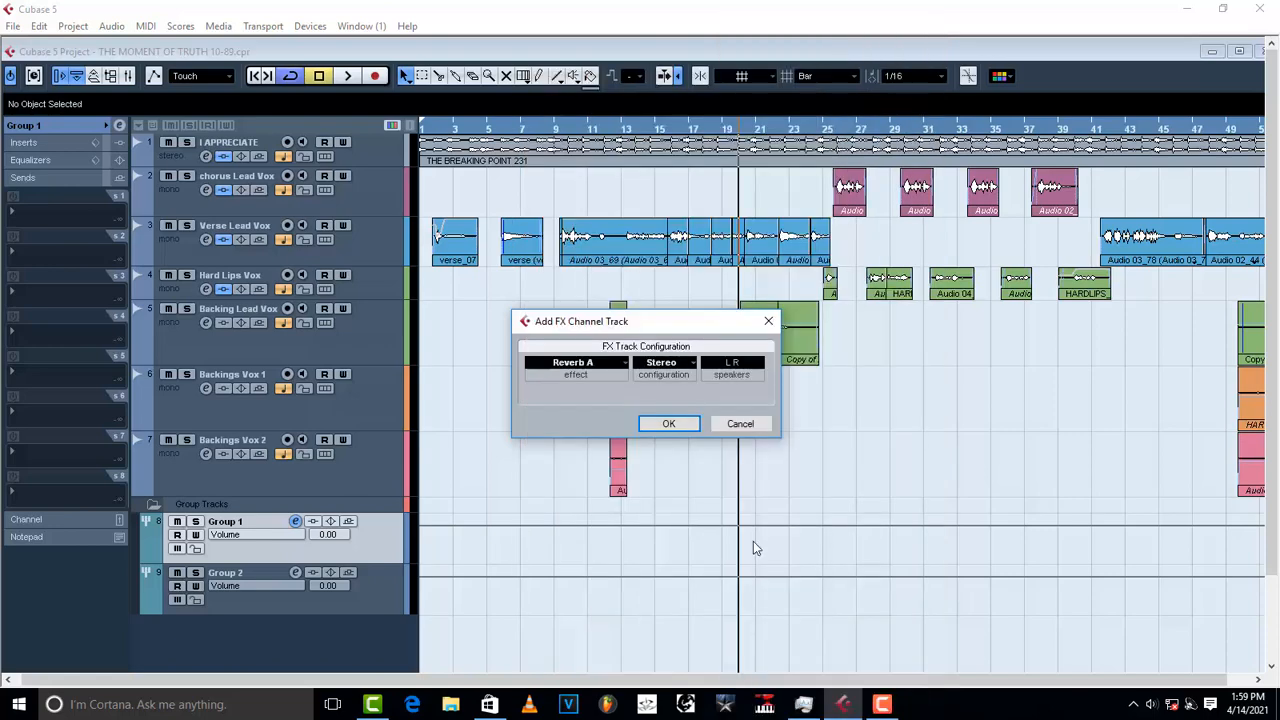
{"action": "left_click", "coordinate": [680, 427]}
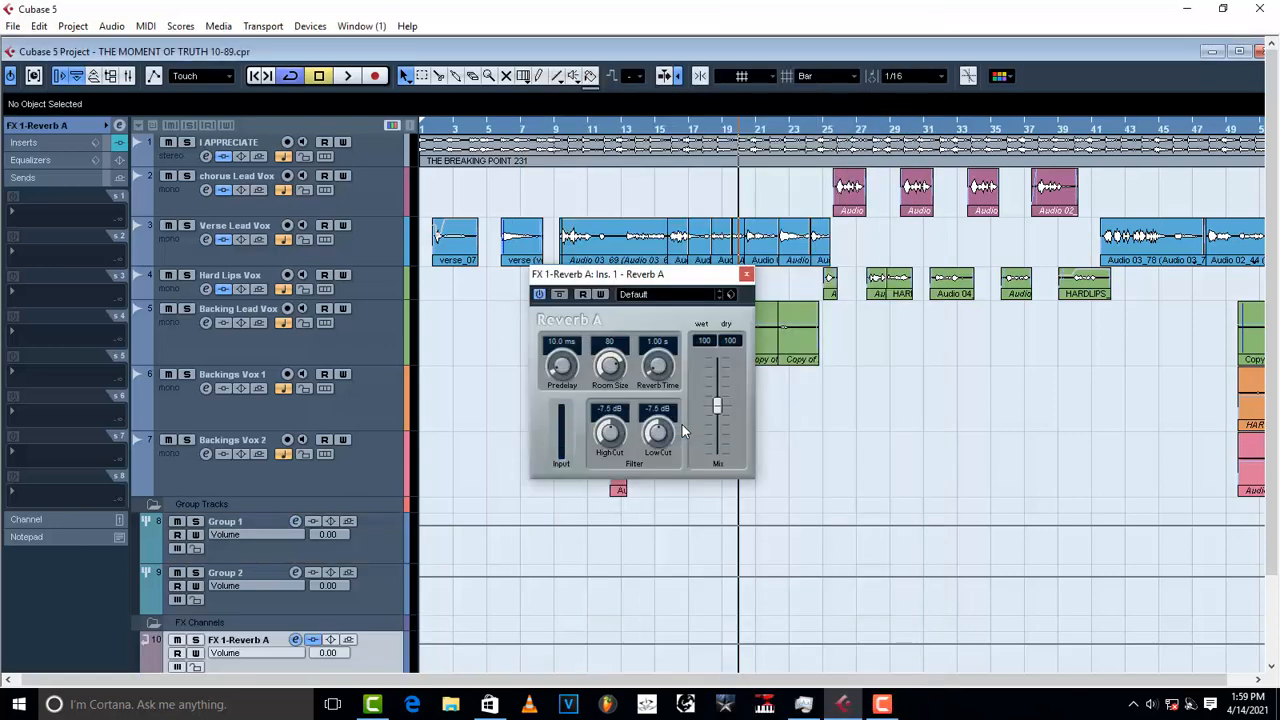
Step: Browse the Reverb A presets without loading one, then close the plugin window
{"action": "left_click", "coordinate": [733, 297]}
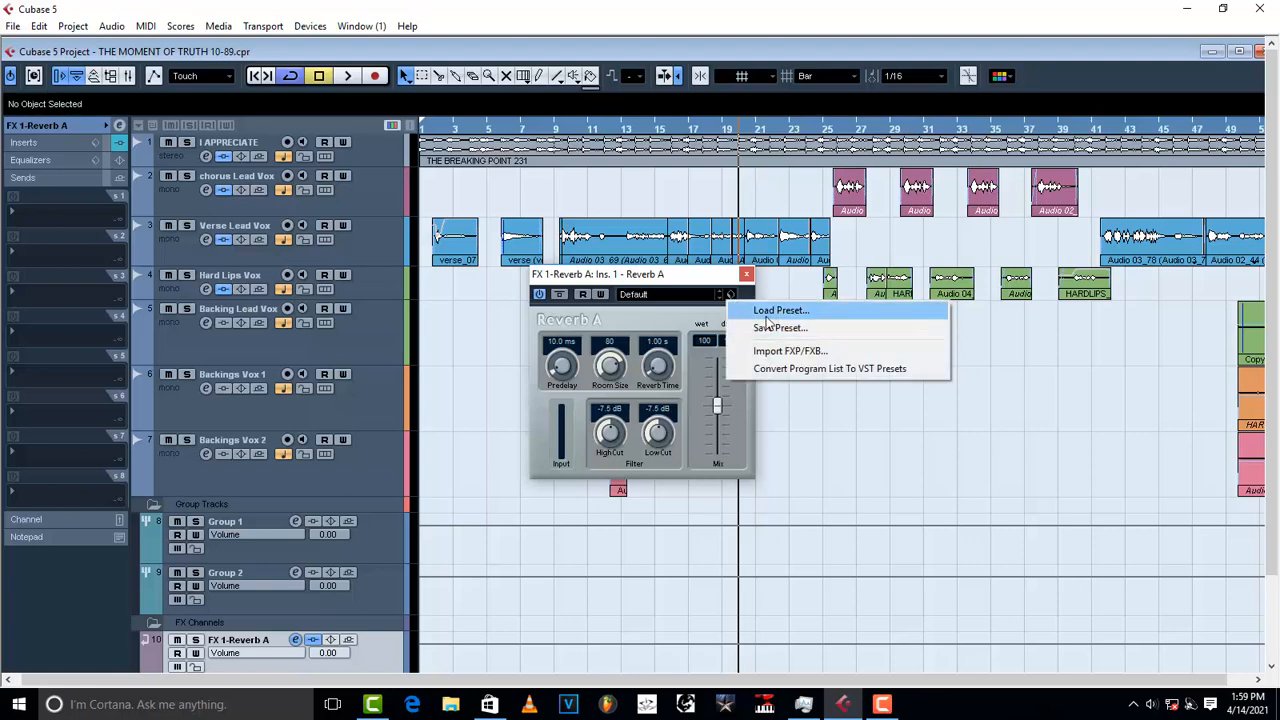
{"action": "left_click", "coordinate": [780, 306]}
{"action": "left_click", "coordinate": [573, 322]}
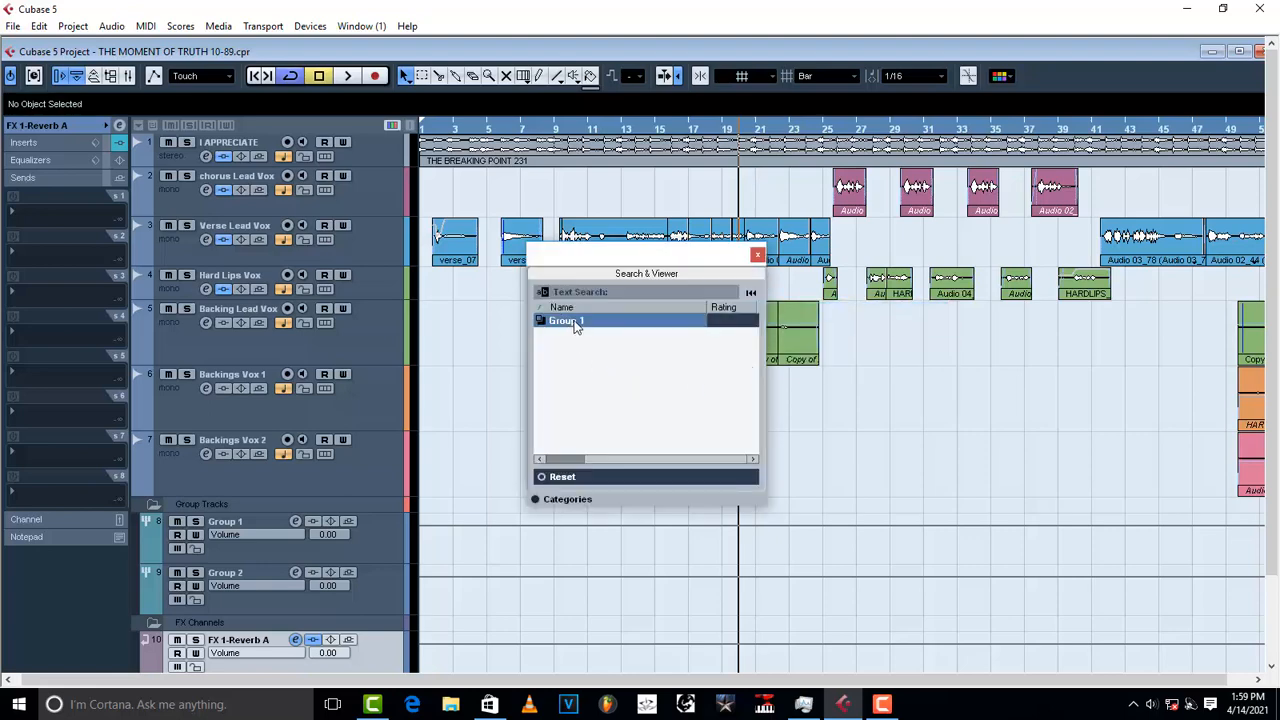
{"action": "left_click", "coordinate": [757, 257]}
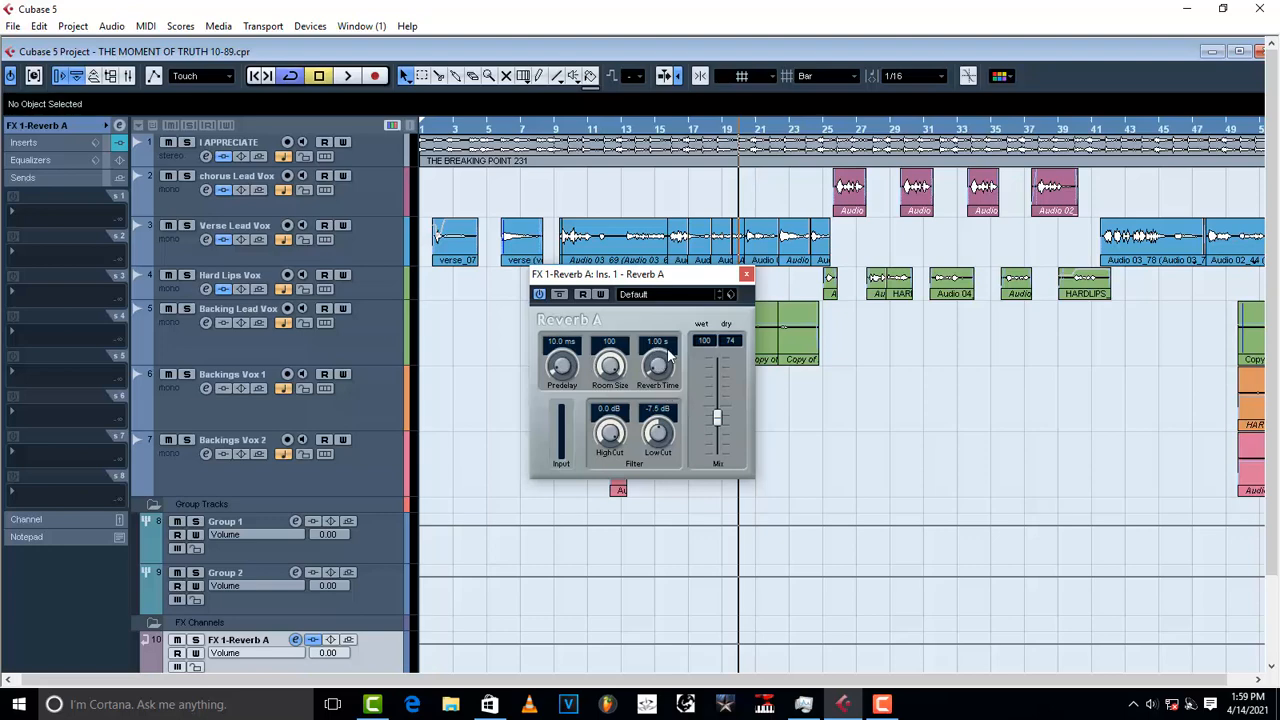
{"action": "left_click", "coordinate": [747, 274]}
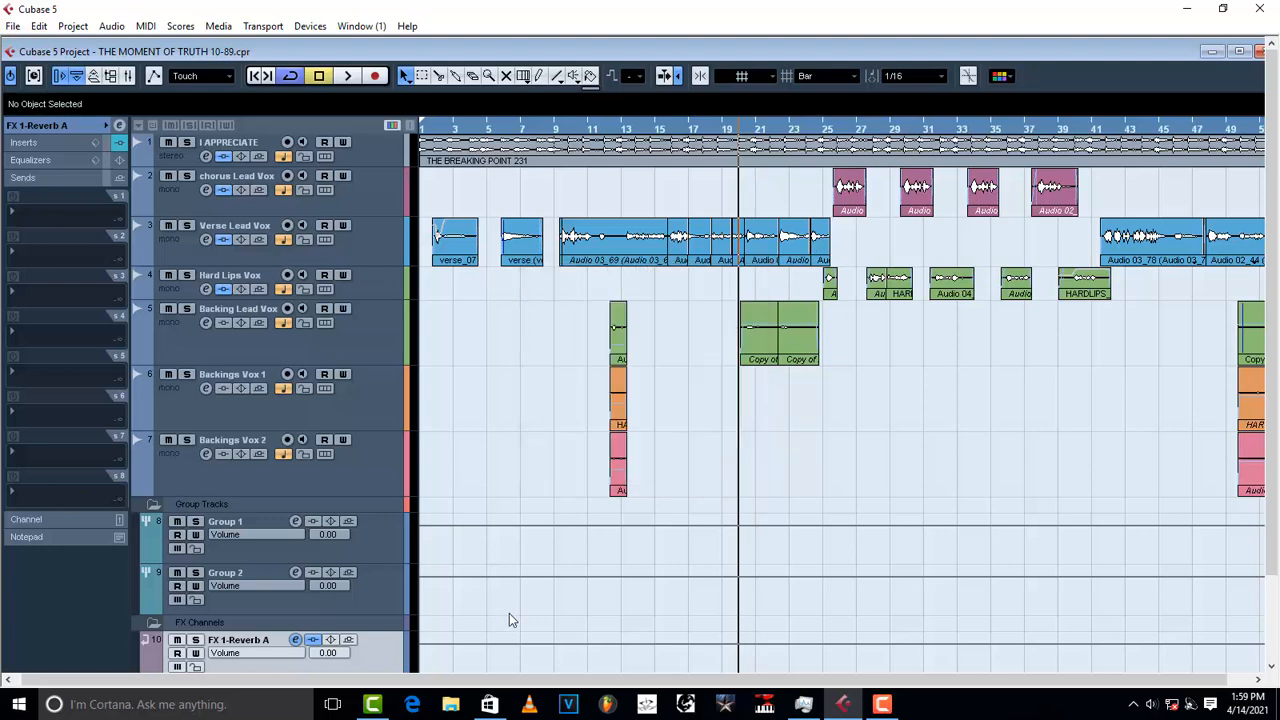
Step: Create a second FX channel track using Delay > H-Delay Stereo
{"action": "right_click", "coordinate": [375, 631]}
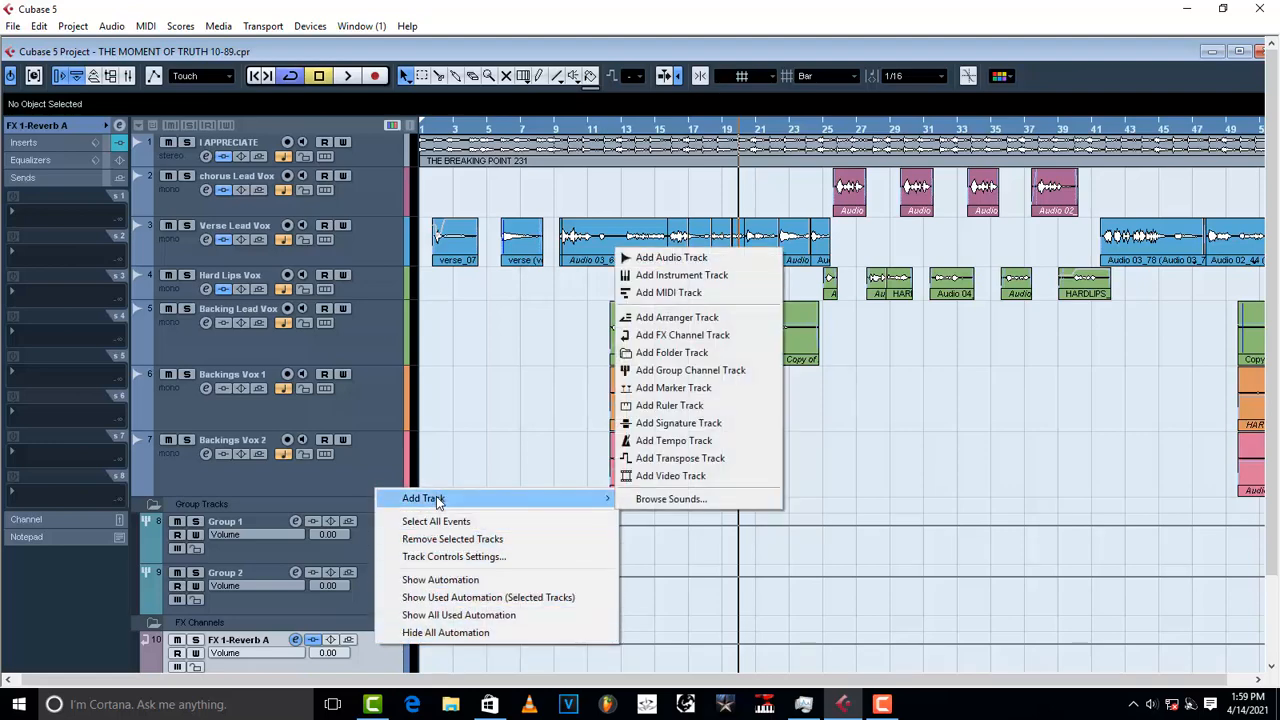
{"action": "right_click", "coordinate": [363, 664]}
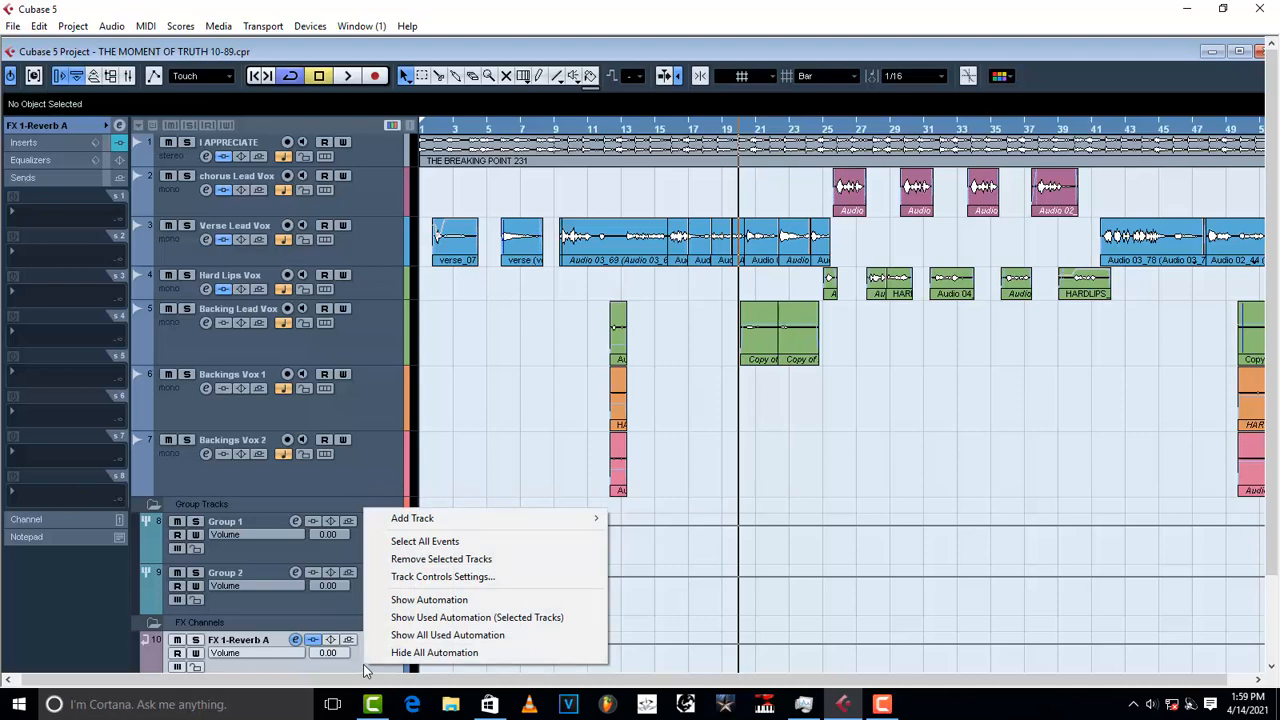
{"action": "mouse_move", "coordinate": [428, 520]}
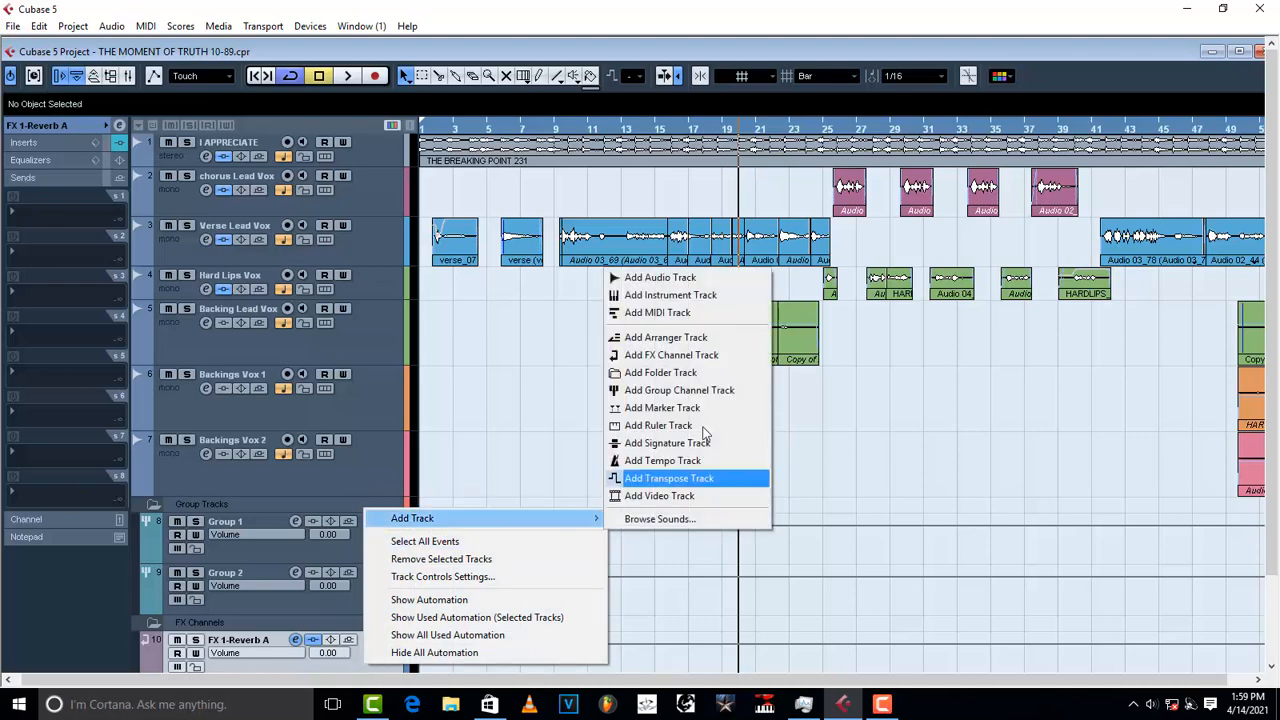
{"action": "left_click", "coordinate": [697, 357]}
{"action": "left_click", "coordinate": [590, 364]}
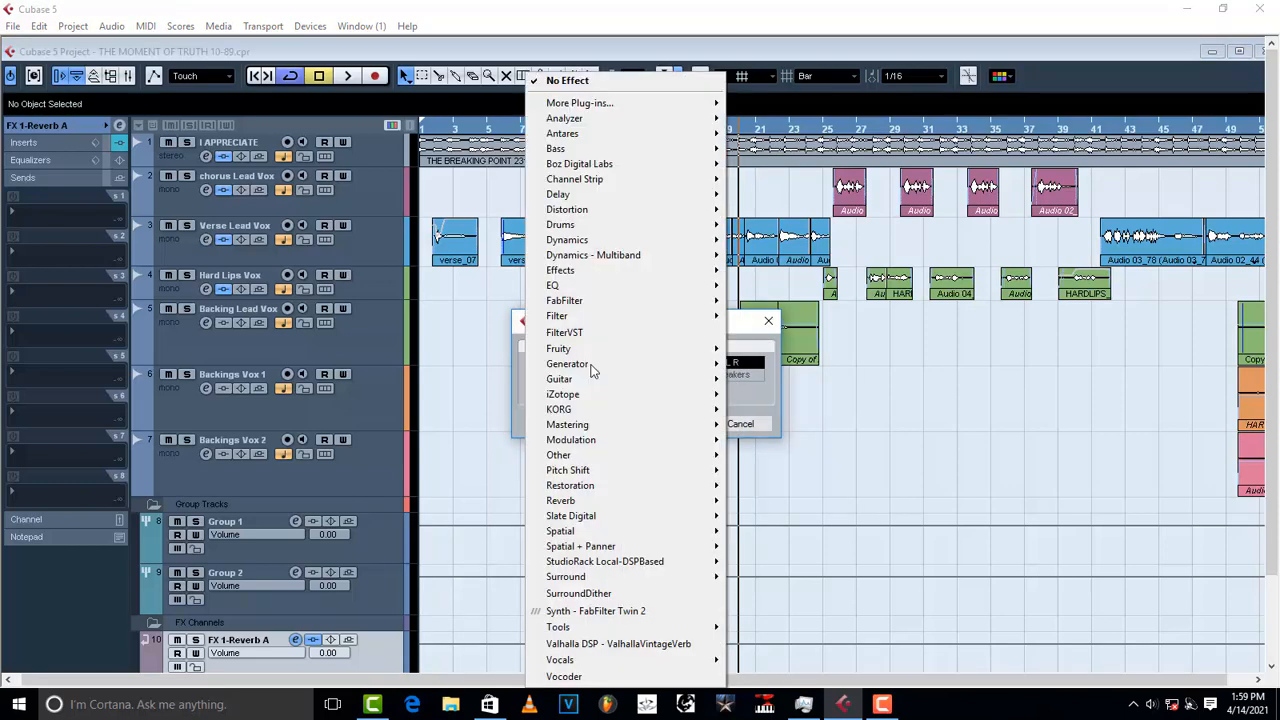
{"action": "mouse_move", "coordinate": [586, 197]}
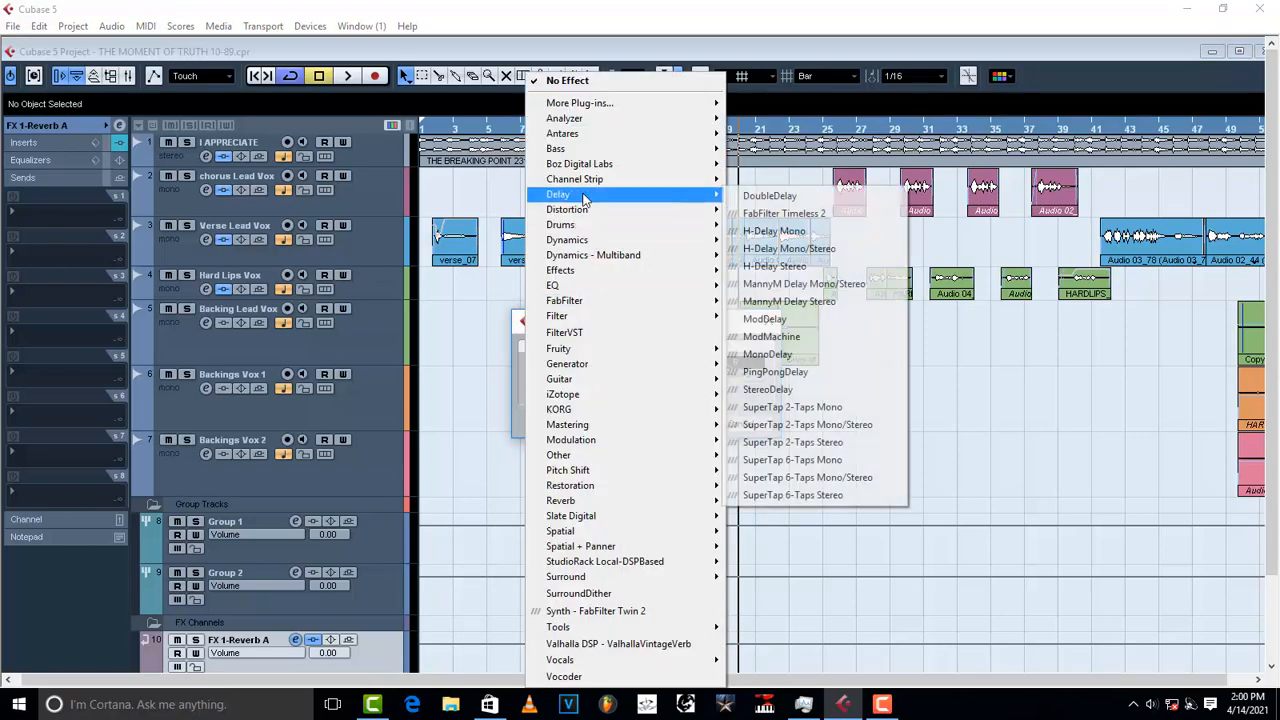
{"action": "left_click", "coordinate": [825, 270]}
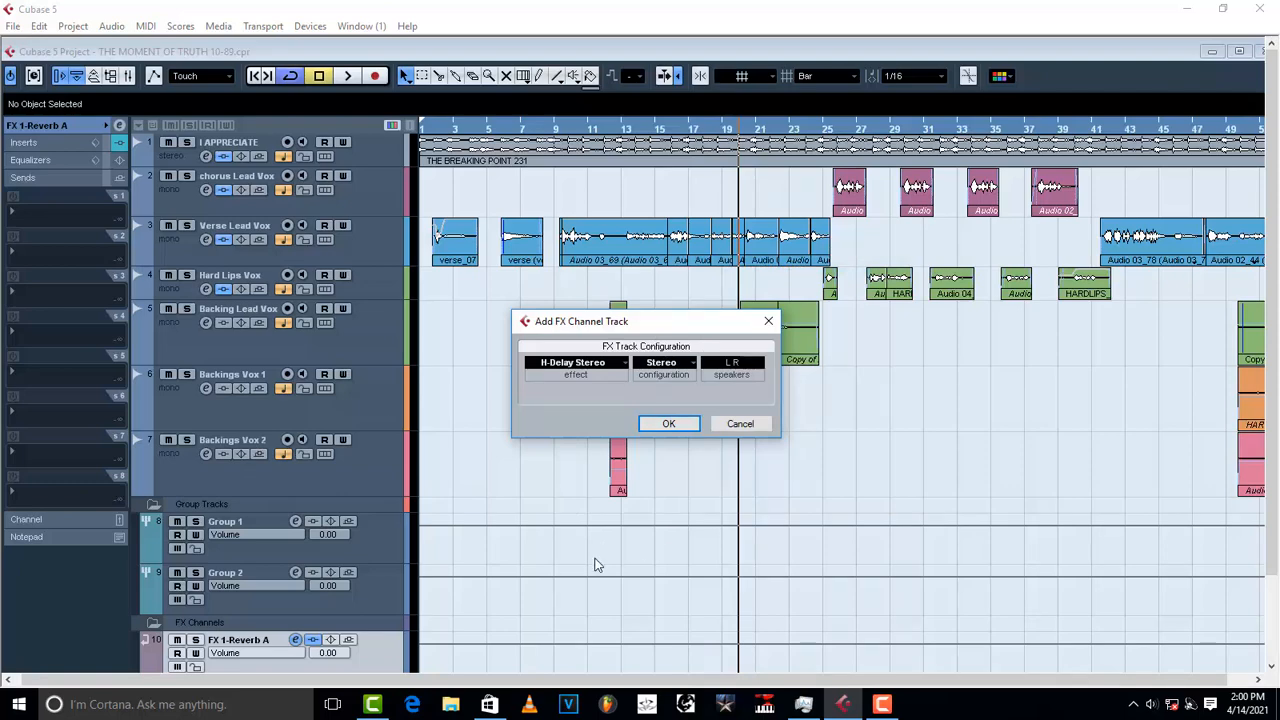
{"action": "left_click", "coordinate": [670, 424]}
{"action": "left_click", "coordinate": [670, 424]}
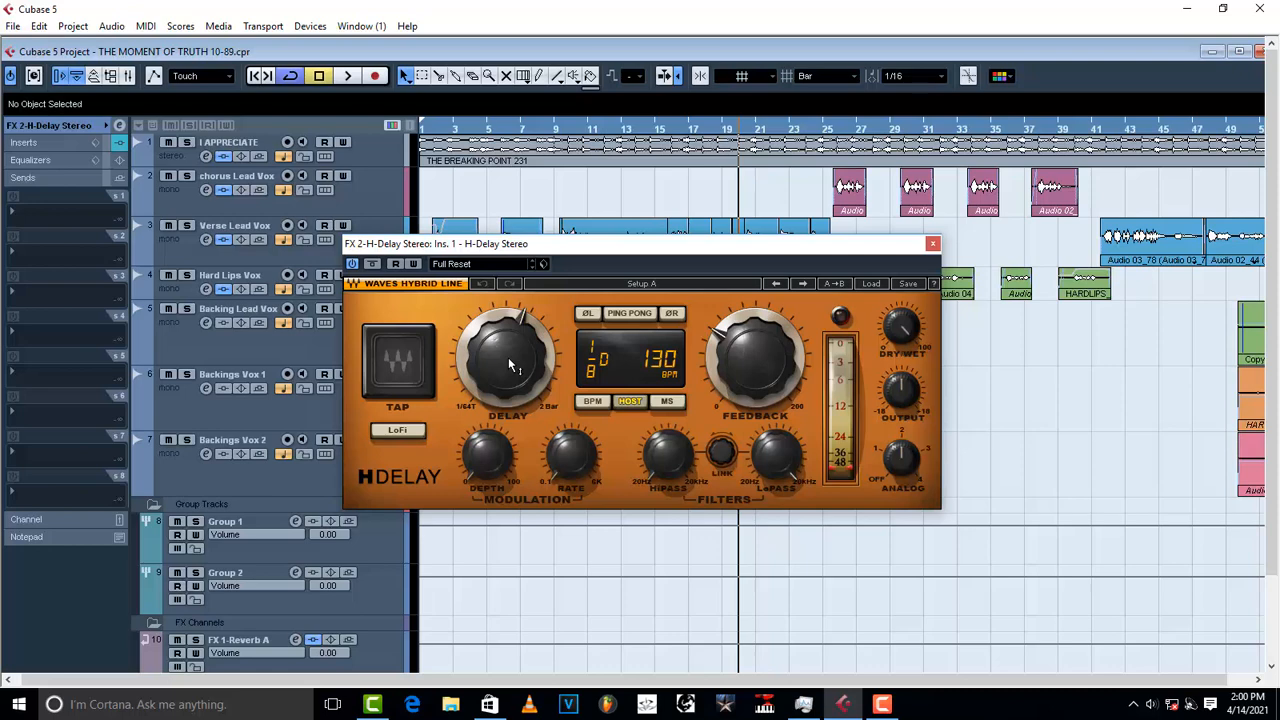
Step: Enable ping-pong and BPM sync, turn on LoFi, and set H-Delay feedback to 0
{"action": "scroll", "coordinate": [509, 363], "scroll_direction": "up", "scroll_amount": 2}
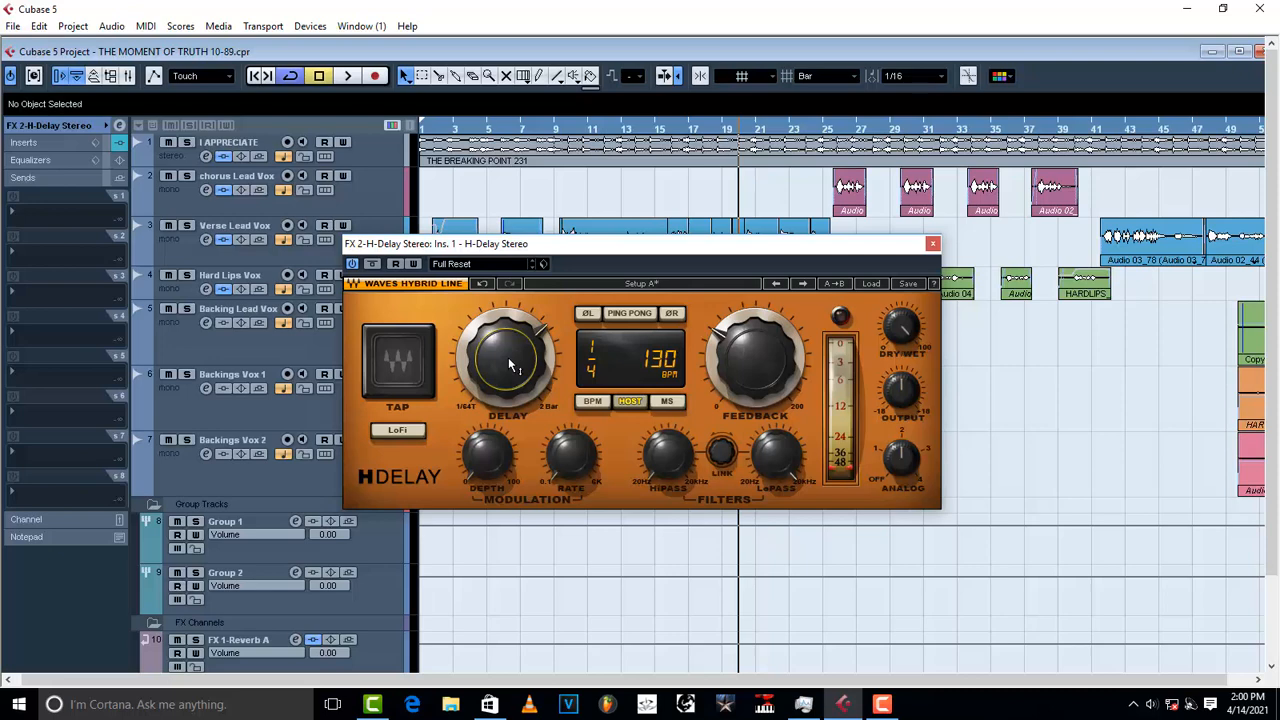
{"action": "left_click", "coordinate": [645, 313]}
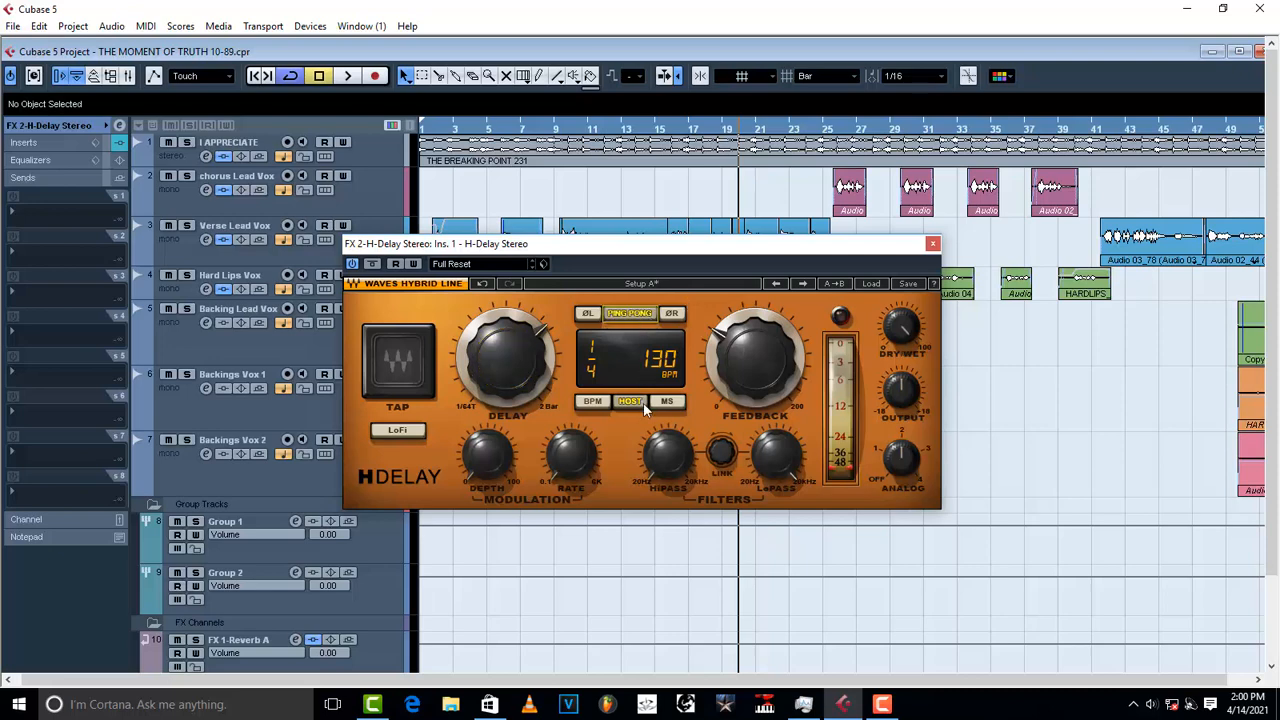
{"action": "left_click", "coordinate": [591, 400]}
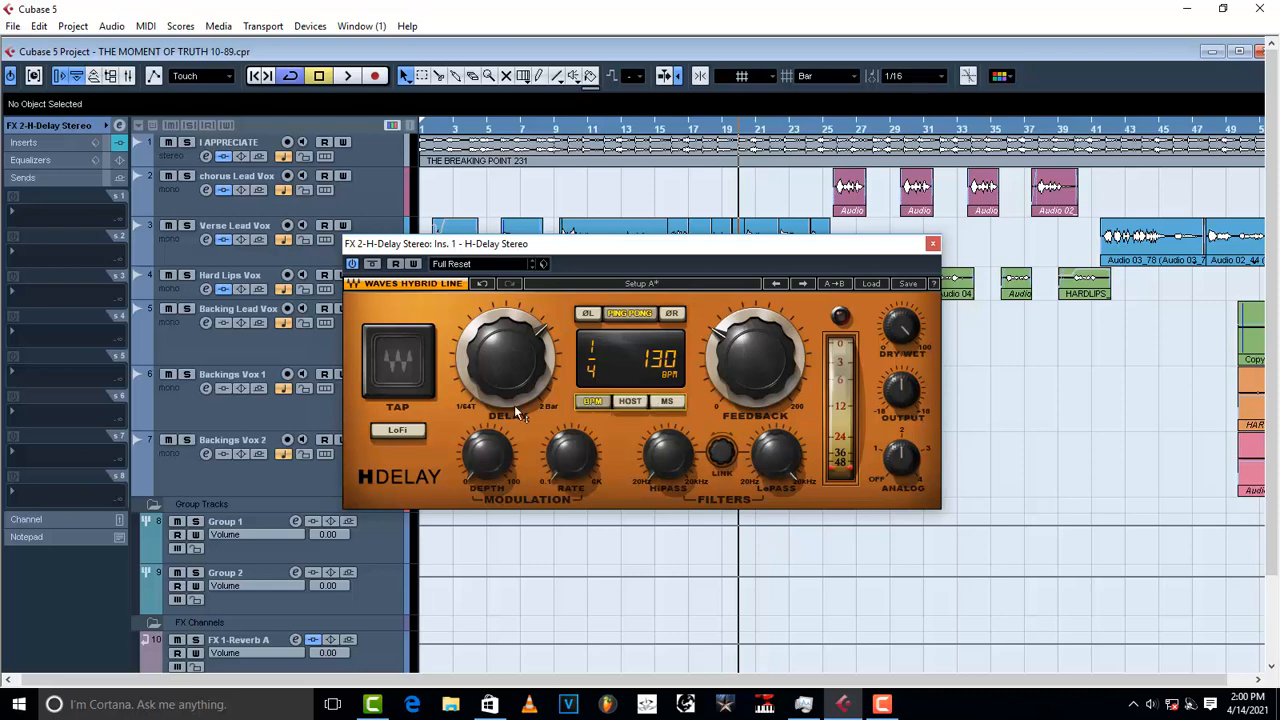
{"action": "left_click", "coordinate": [399, 430]}
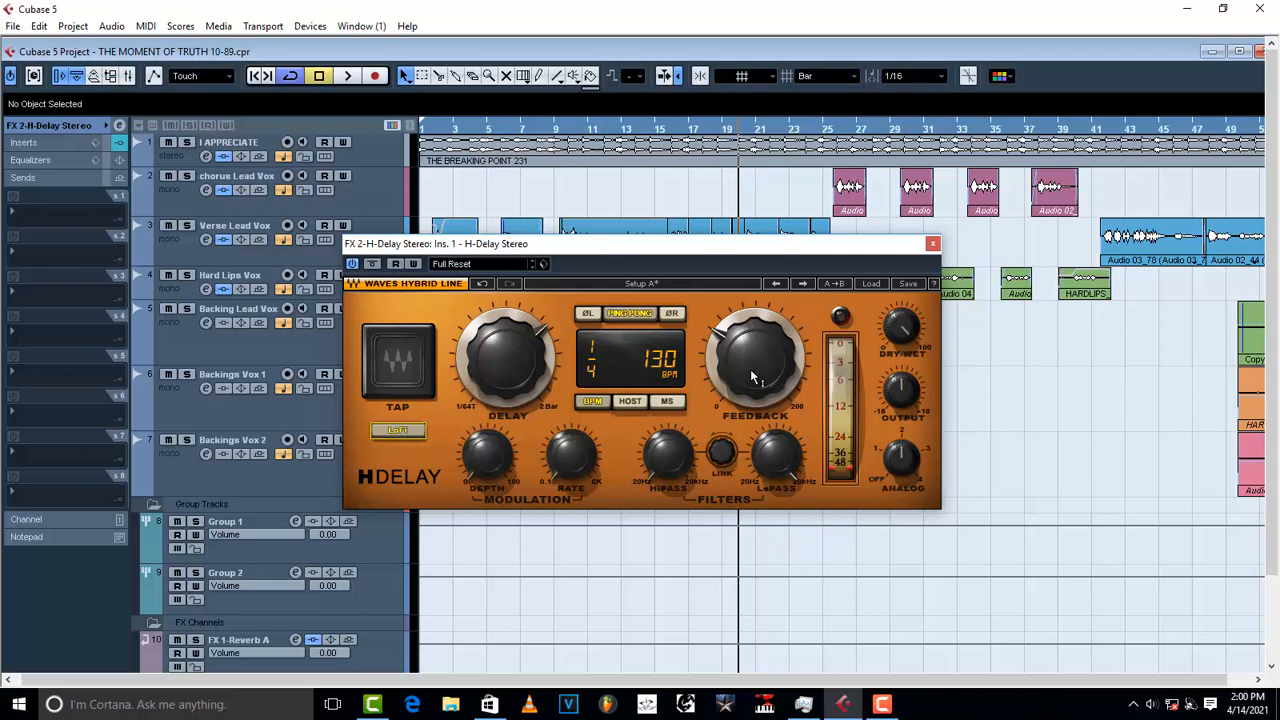
{"action": "left_click_drag", "start_coordinate": [750, 369], "coordinate": [754, 375]}
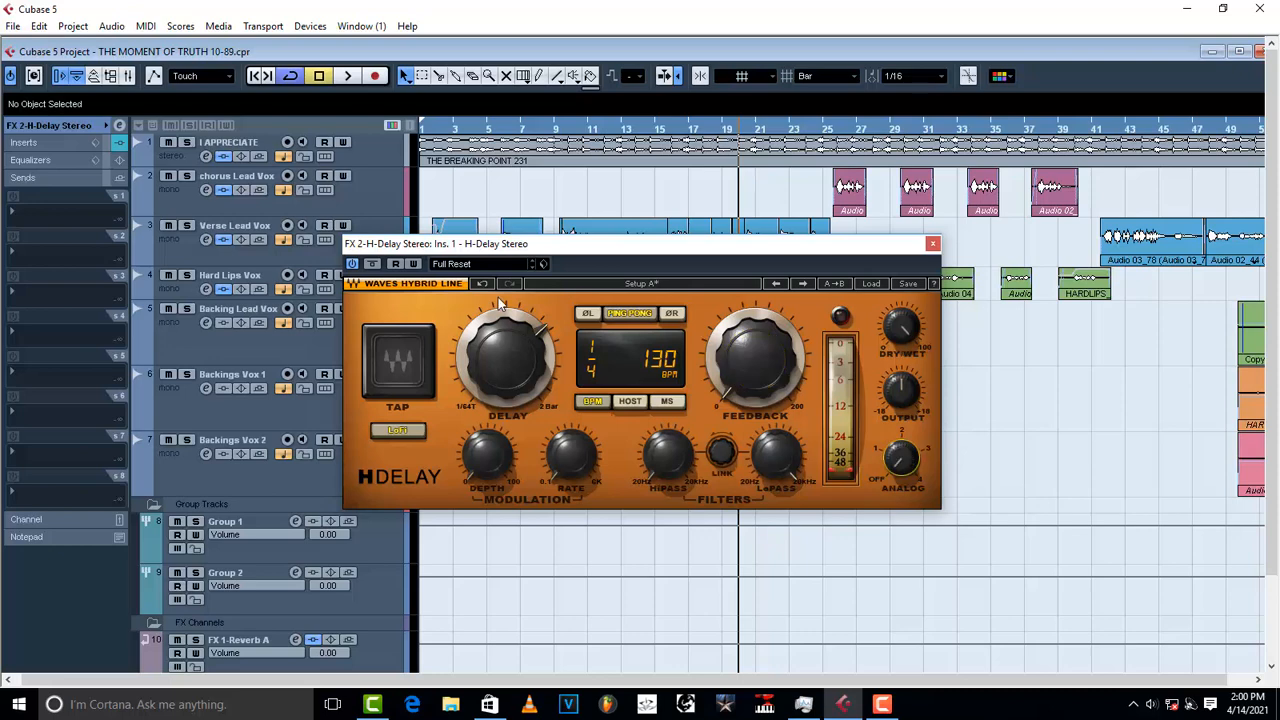
Step: Browse H-Delay presets without loading, switch LoFi back off, and close the editor
{"action": "left_click", "coordinate": [544, 264]}
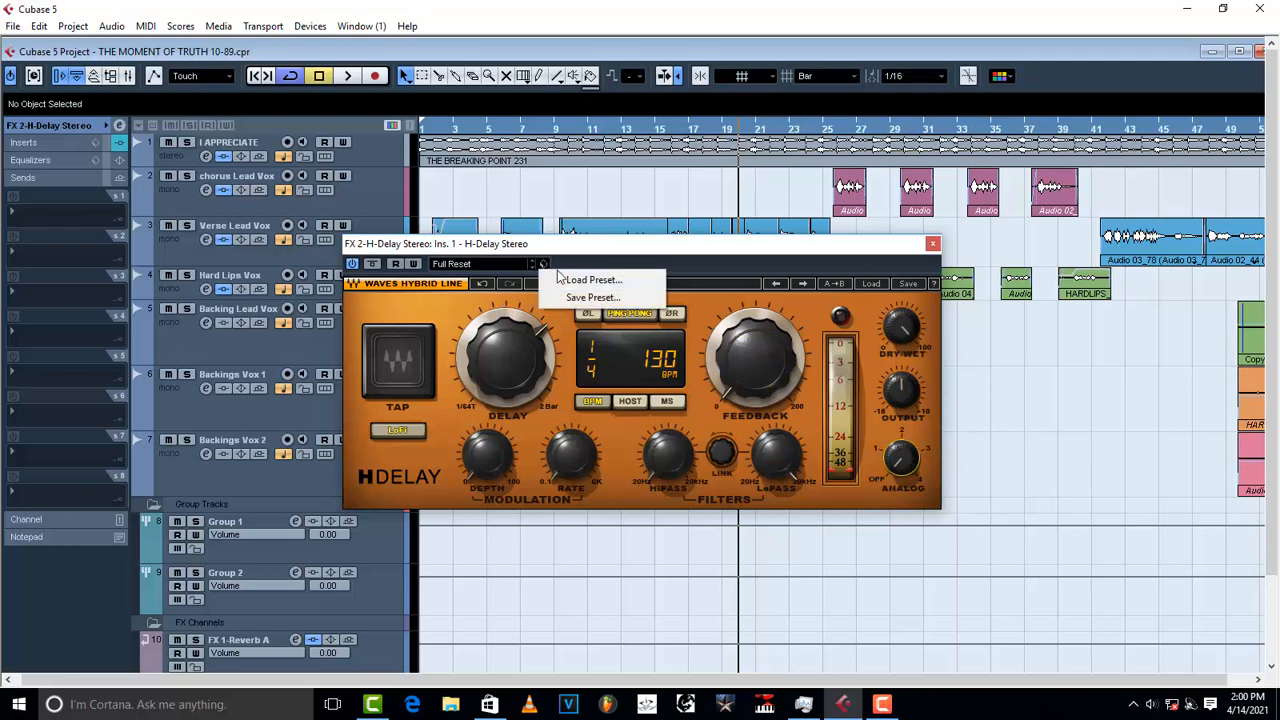
{"action": "left_click", "coordinate": [567, 279]}
{"action": "left_click", "coordinate": [580, 342]}
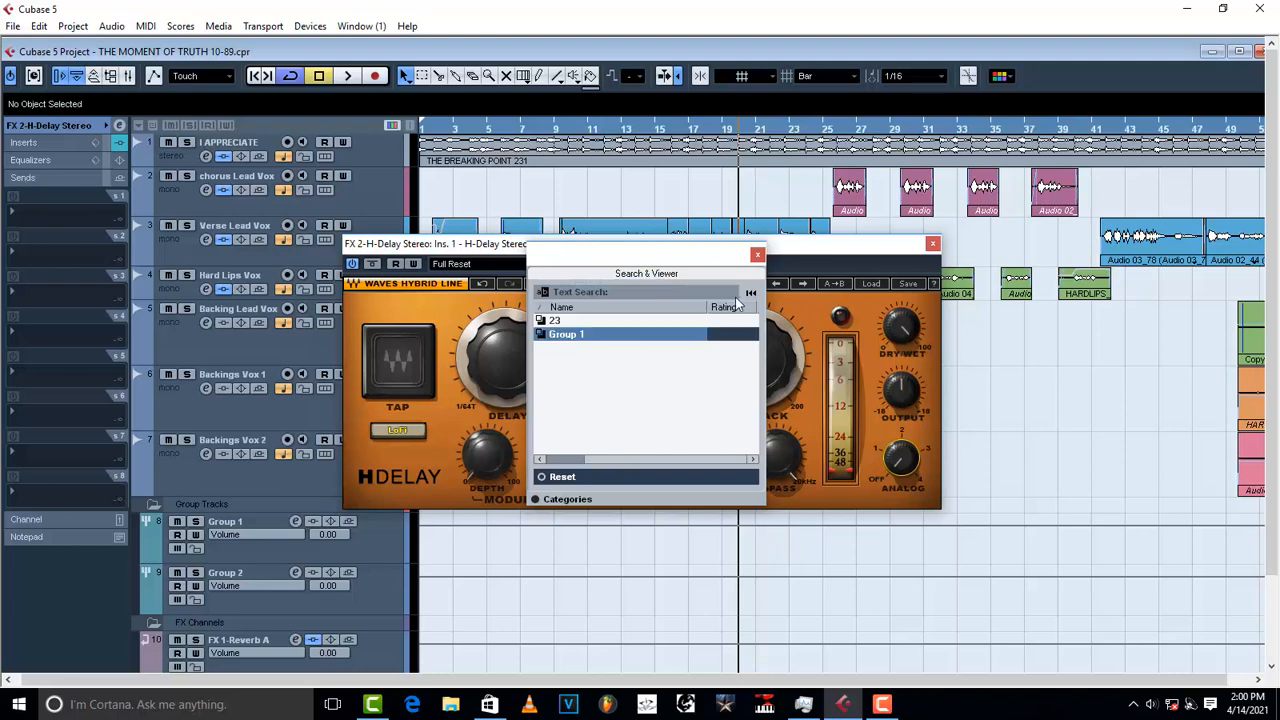
{"action": "left_click", "coordinate": [757, 254]}
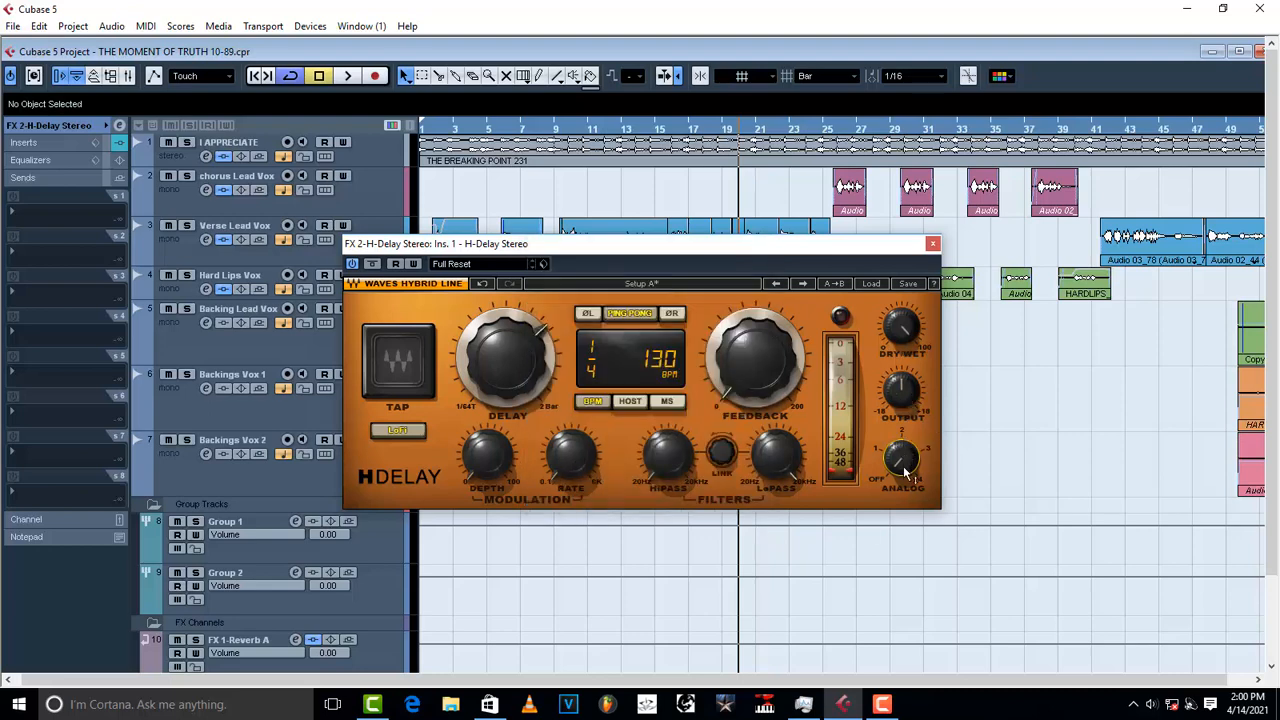
{"action": "left_click", "coordinate": [424, 430]}
{"action": "left_click", "coordinate": [932, 243]}
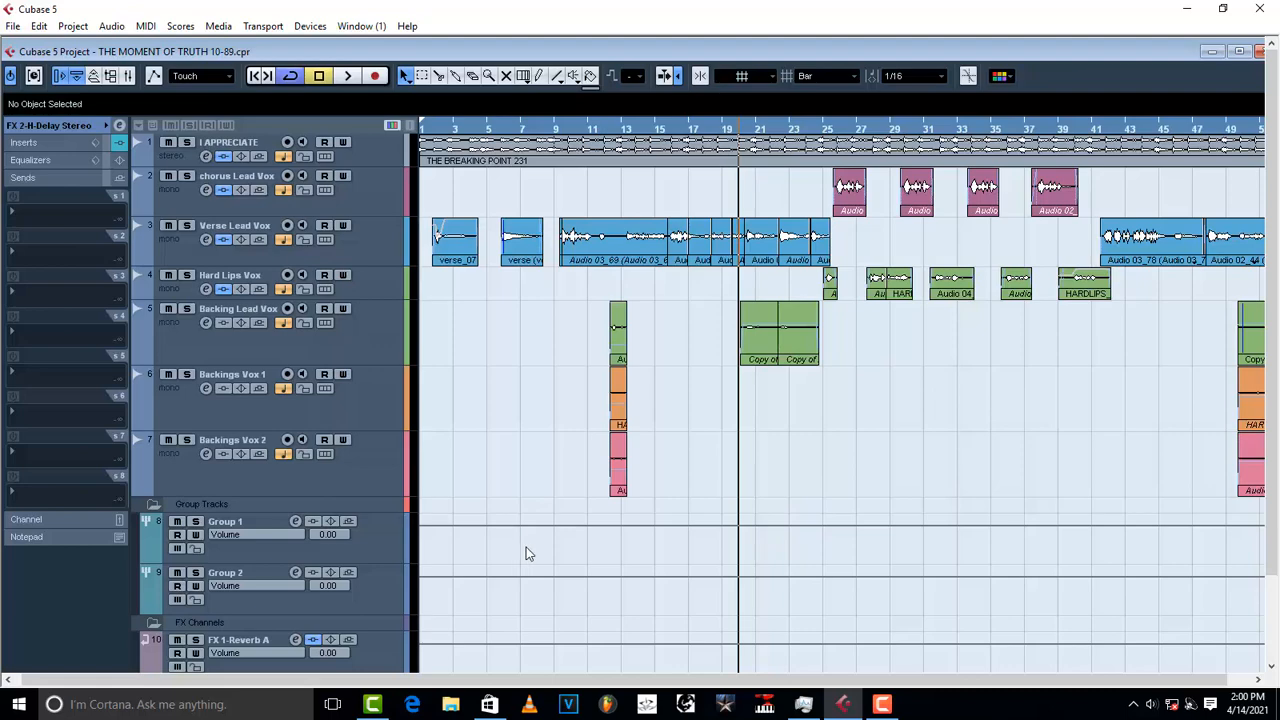
Step: Show the Inspector routing and send the chorus Lead Vox output to Group 1
{"action": "scroll", "coordinate": [533, 548], "scroll_direction": "down", "scroll_amount": 1}
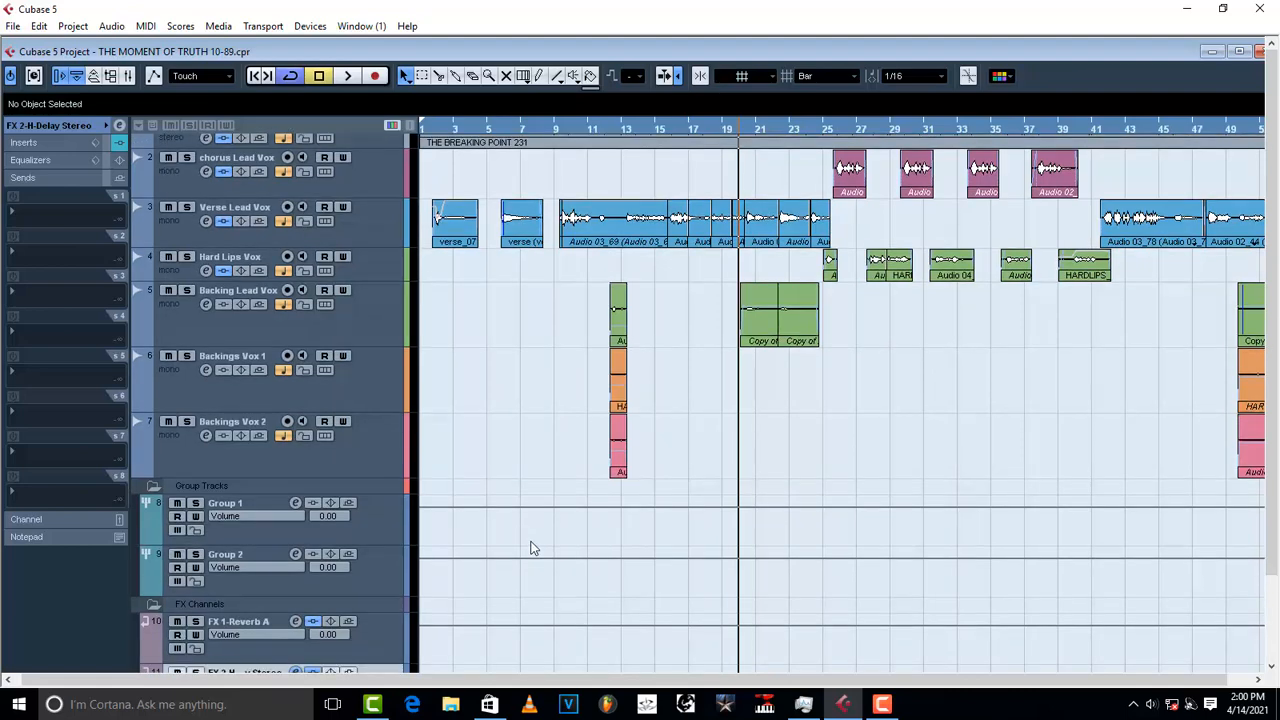
{"action": "scroll", "coordinate": [533, 548], "scroll_direction": "up", "scroll_amount": 1}
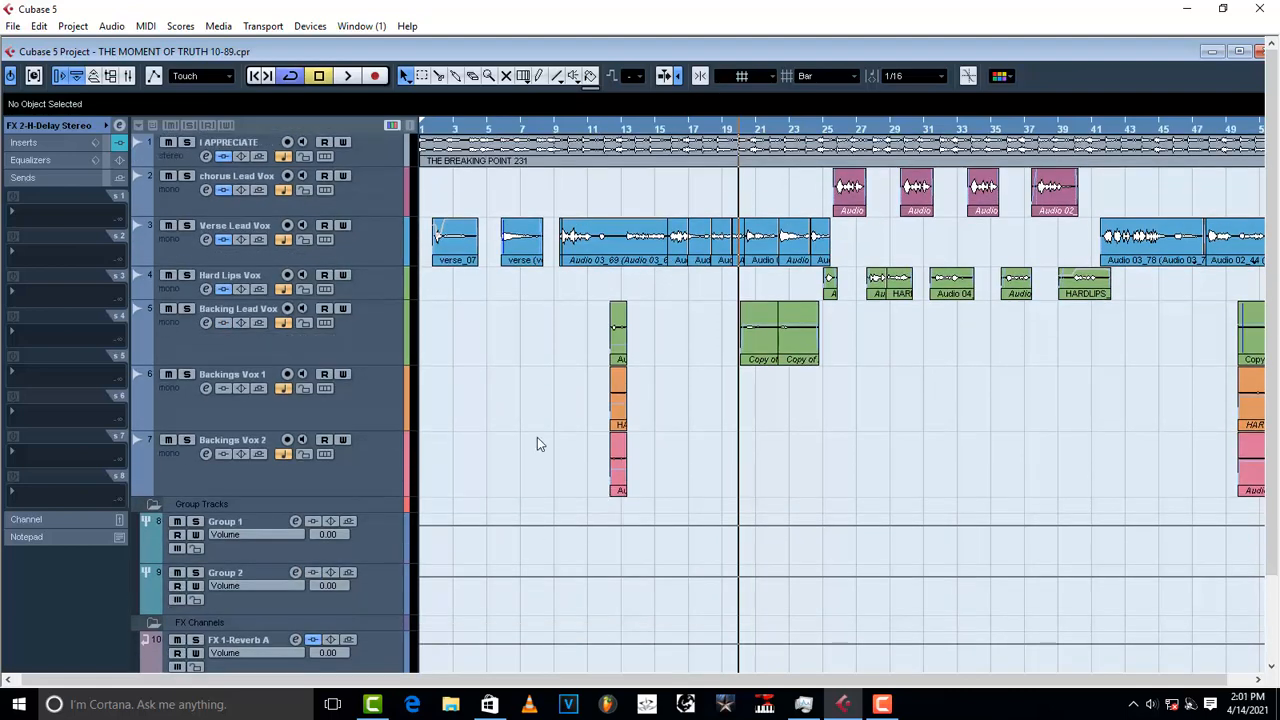
{"action": "left_click", "coordinate": [378, 240]}
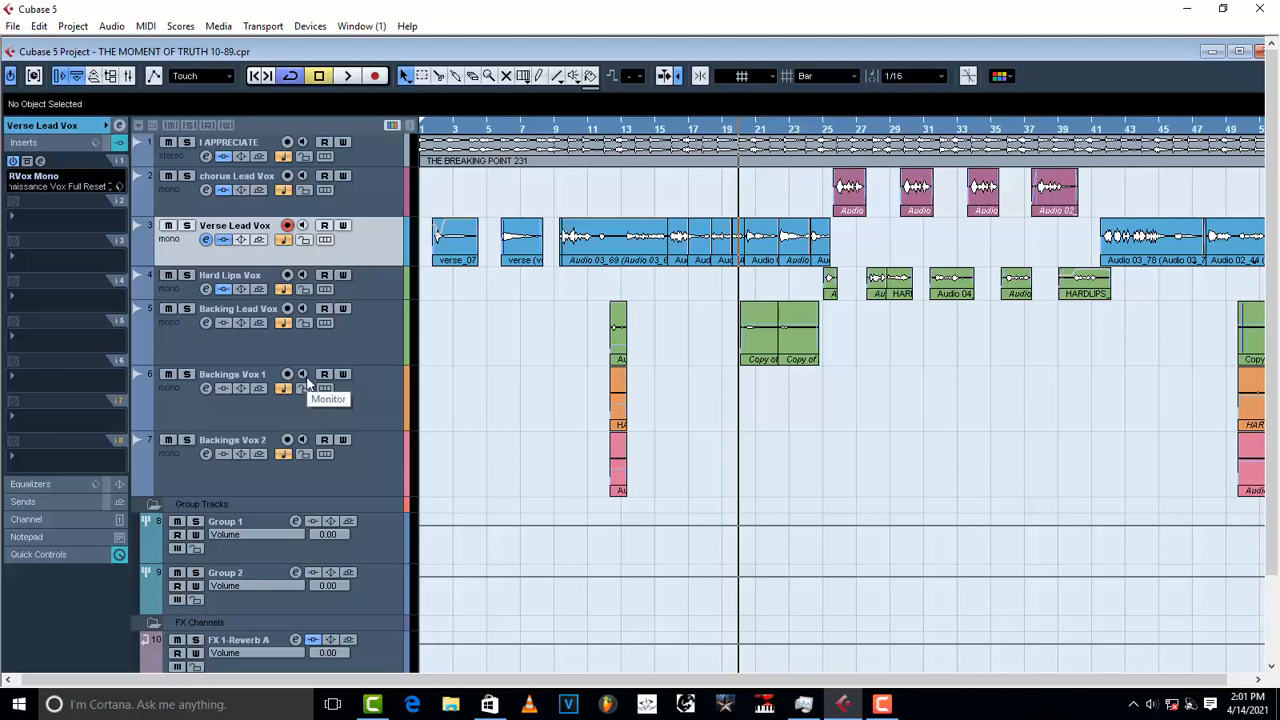
{"action": "left_click", "coordinate": [44, 128]}
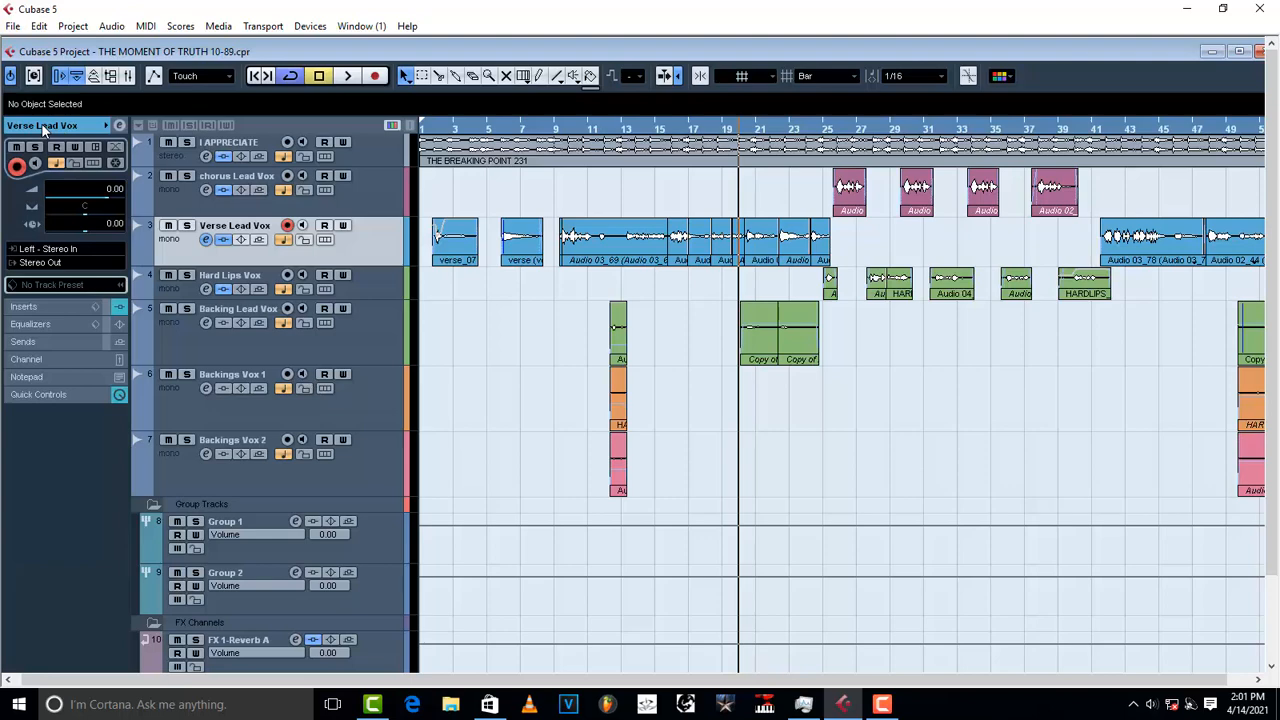
{"action": "left_click", "coordinate": [353, 199]}
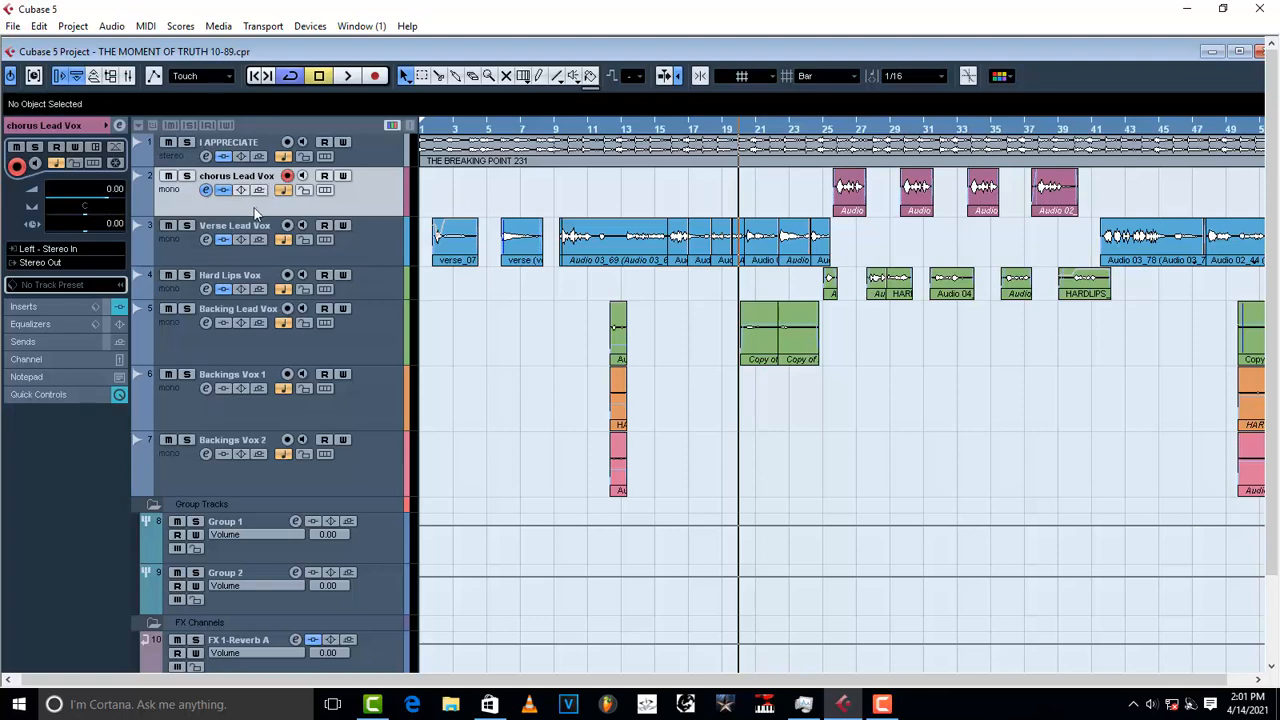
{"action": "left_click", "coordinate": [59, 264]}
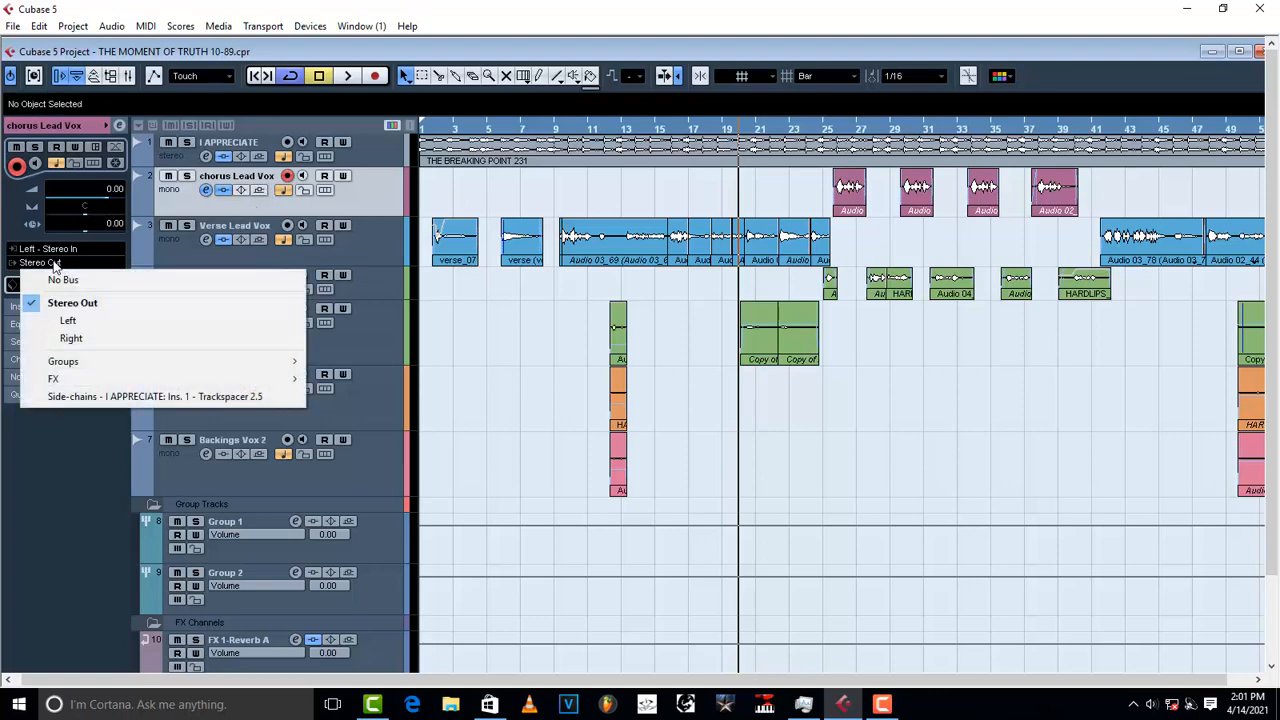
{"action": "mouse_move", "coordinate": [100, 363]}
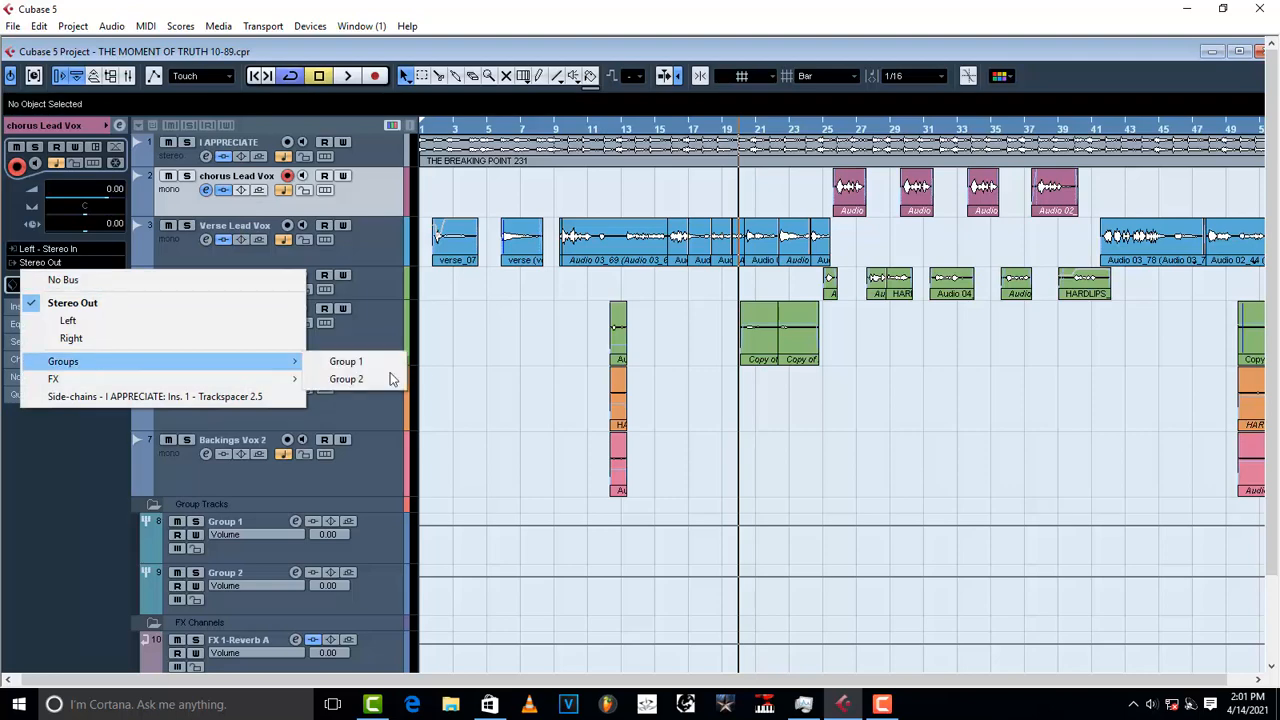
{"action": "left_click", "coordinate": [358, 364]}
Step: Route the Verse Lead Vox and Hard Lips Vox outputs to Group 1
{"action": "left_click", "coordinate": [375, 241]}
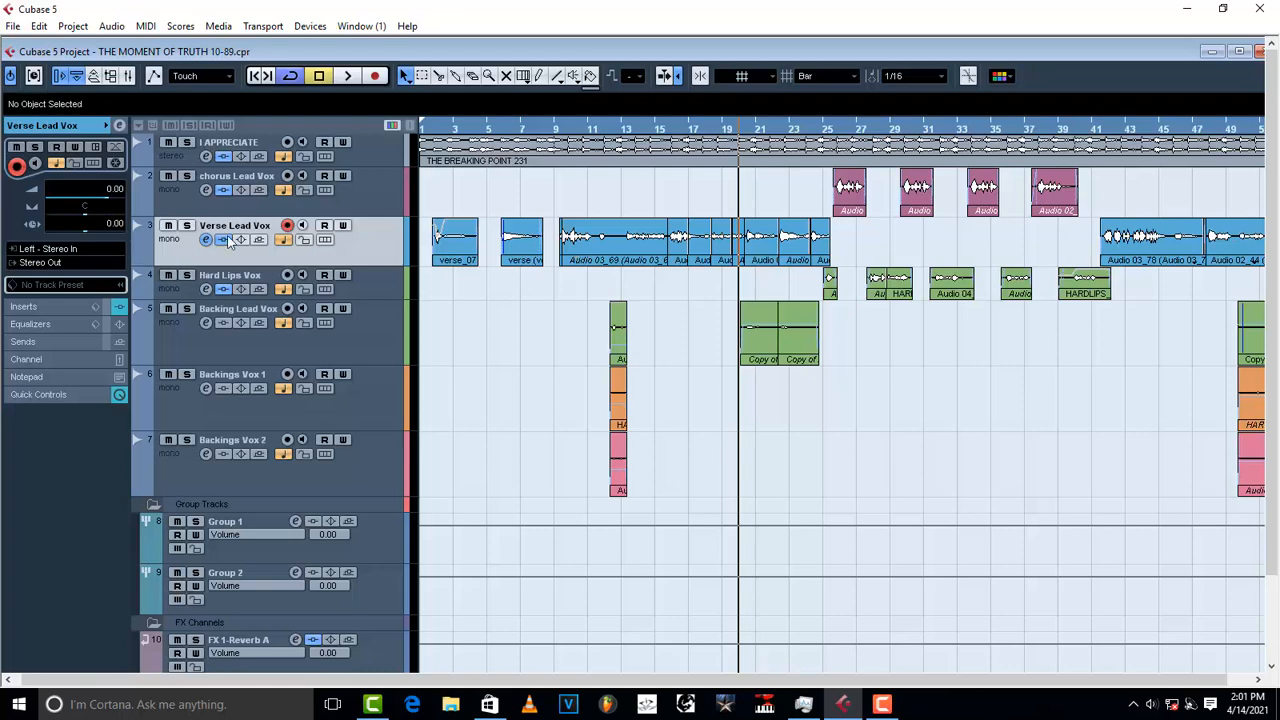
{"action": "left_click", "coordinate": [45, 262]}
{"action": "mouse_move", "coordinate": [112, 366]}
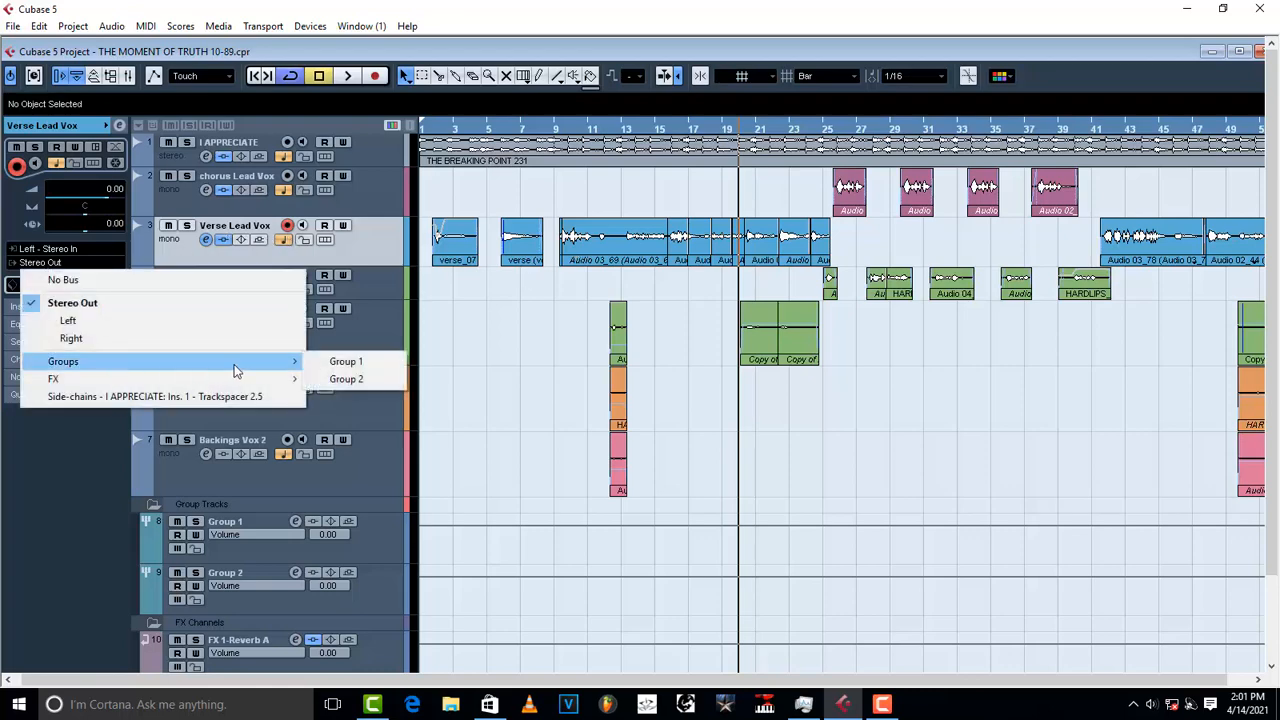
{"action": "left_click", "coordinate": [352, 364]}
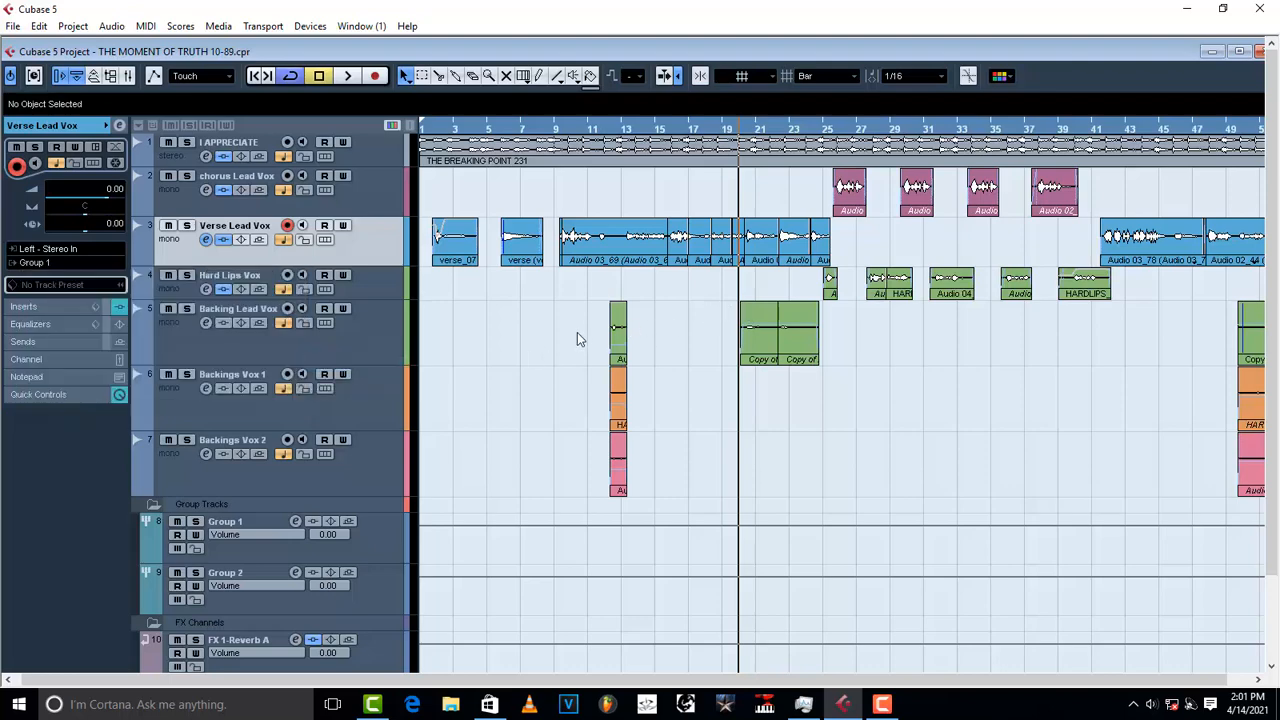
{"action": "left_click", "coordinate": [375, 287]}
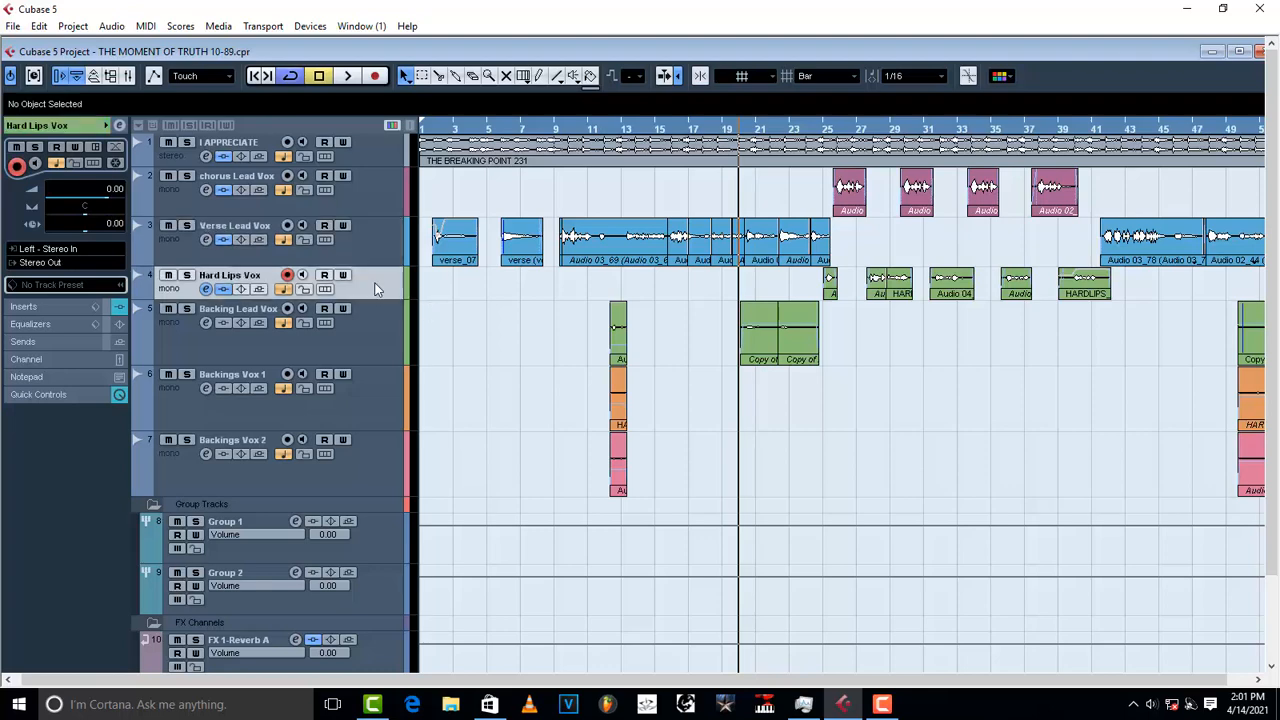
{"action": "left_click", "coordinate": [35, 263]}
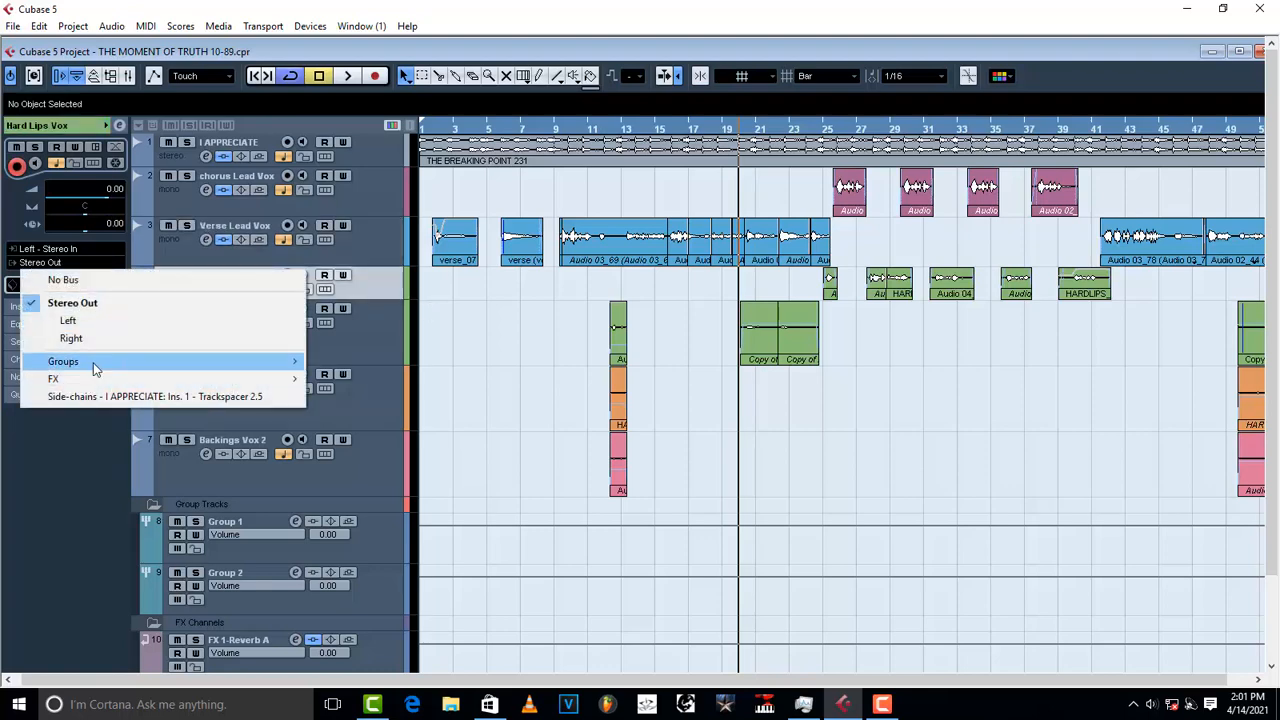
{"action": "mouse_move", "coordinate": [95, 369]}
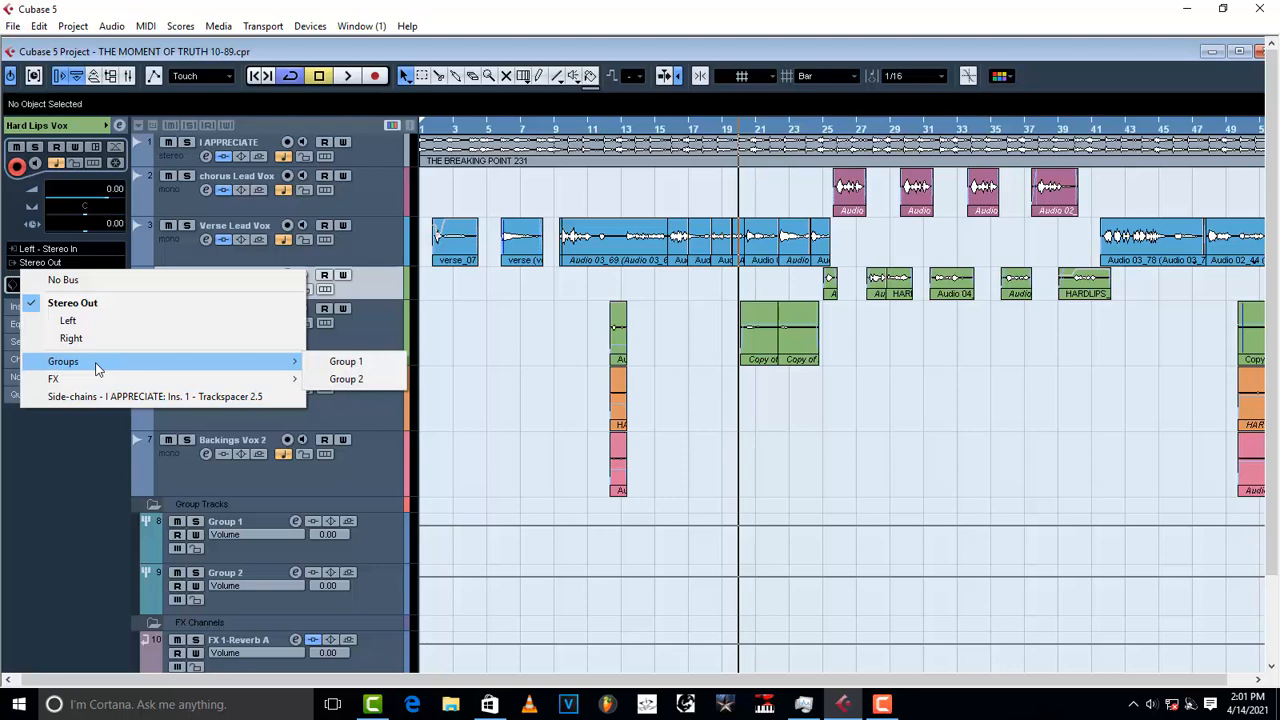
{"action": "left_click", "coordinate": [364, 366]}
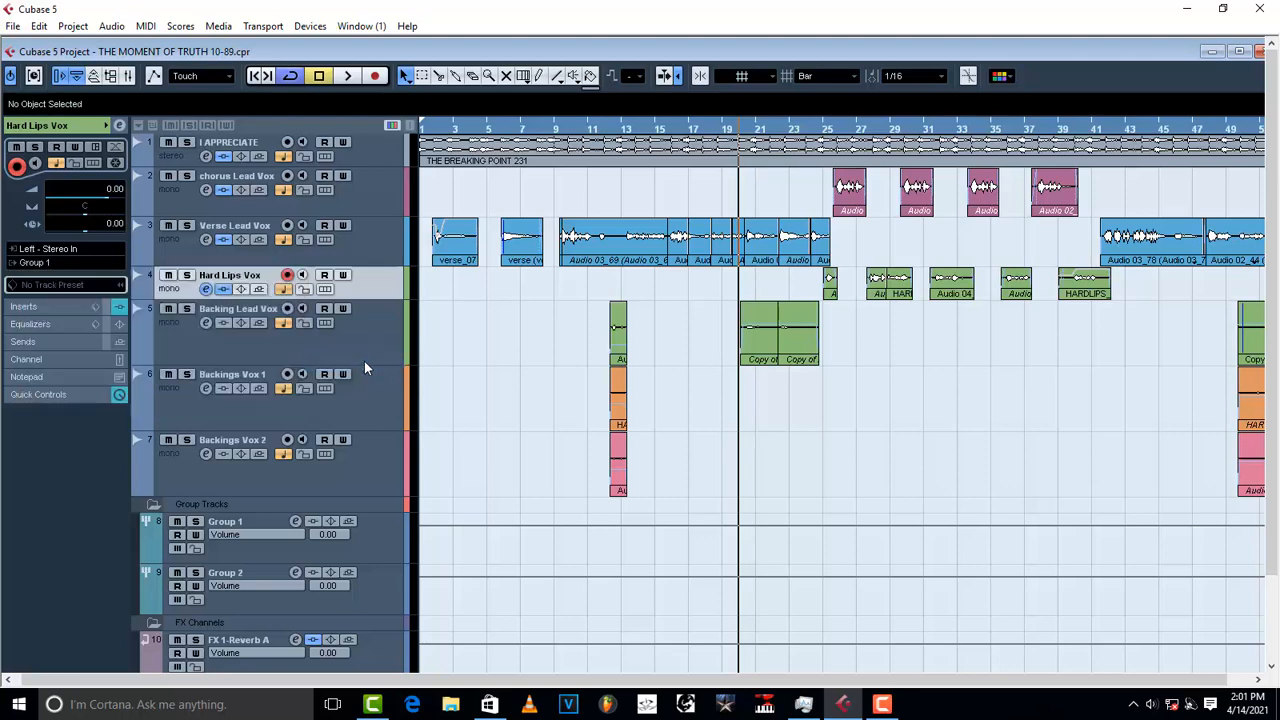
Step: Route Backing Lead Vox, Backings Vox 1 and Backings Vox 2 outputs to Group 2
{"action": "left_click", "coordinate": [365, 346]}
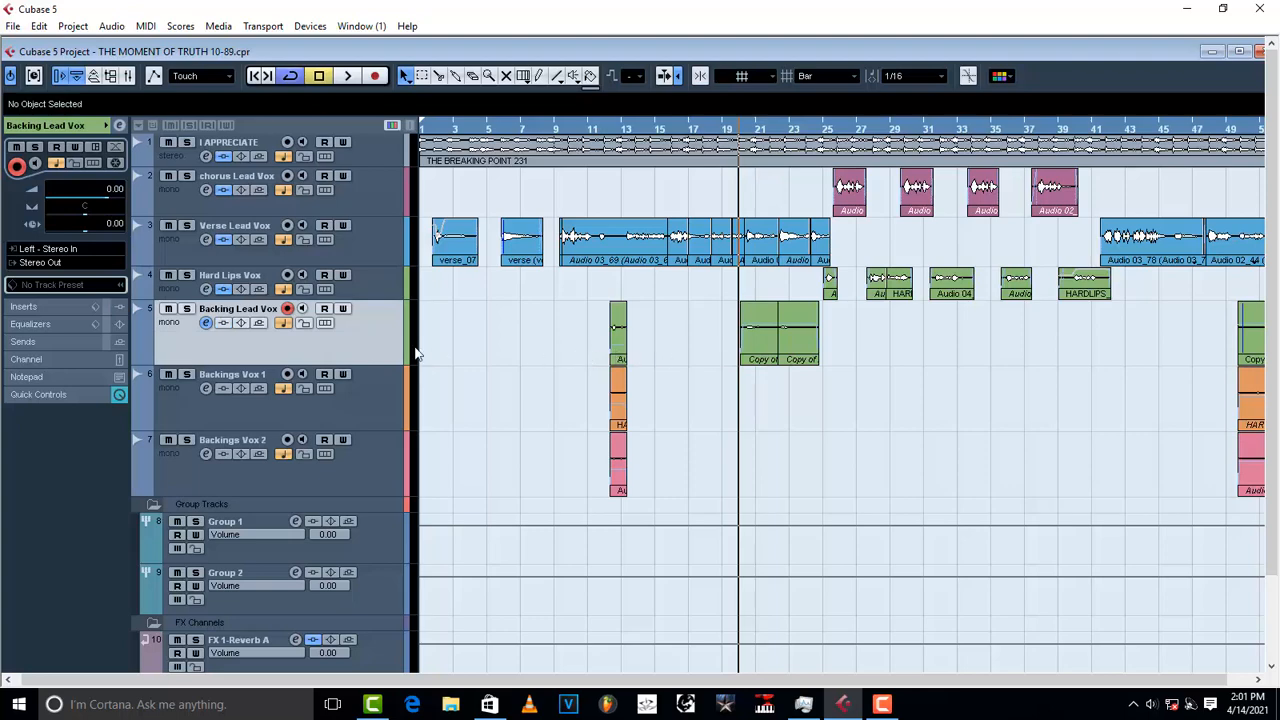
{"action": "left_click", "coordinate": [47, 262]}
{"action": "mouse_move", "coordinate": [108, 363]}
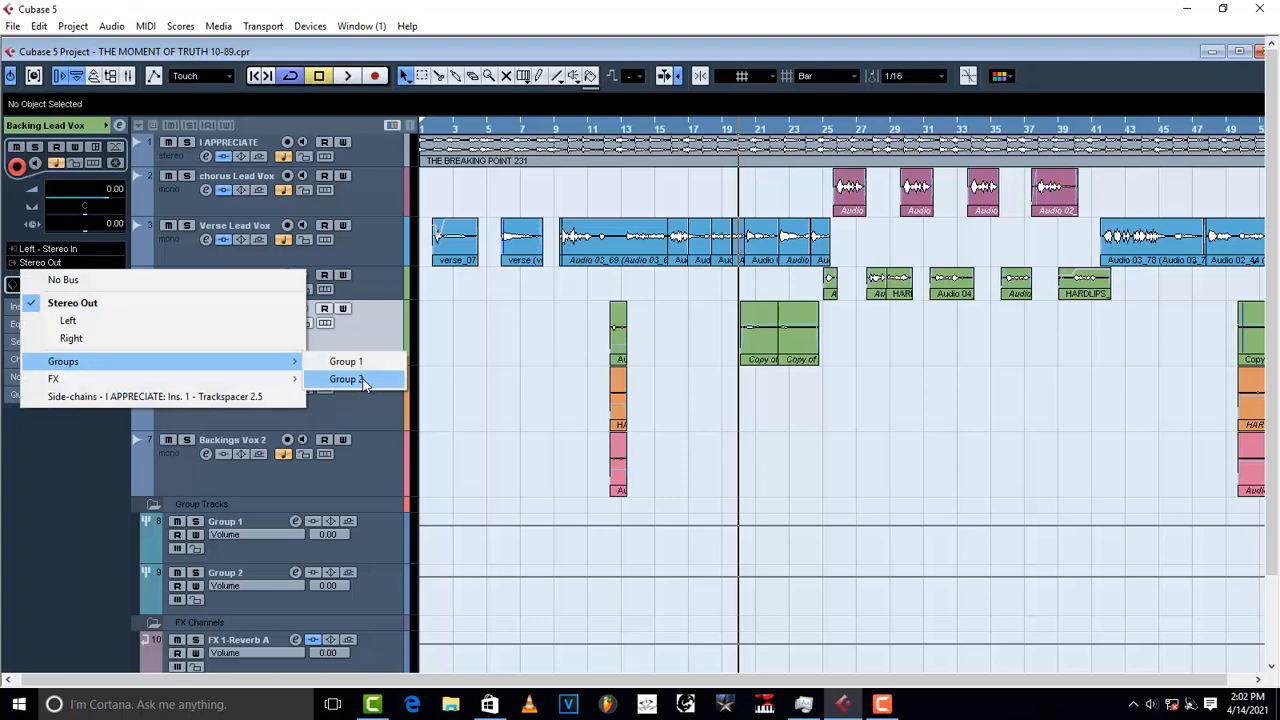
{"action": "left_click", "coordinate": [352, 379]}
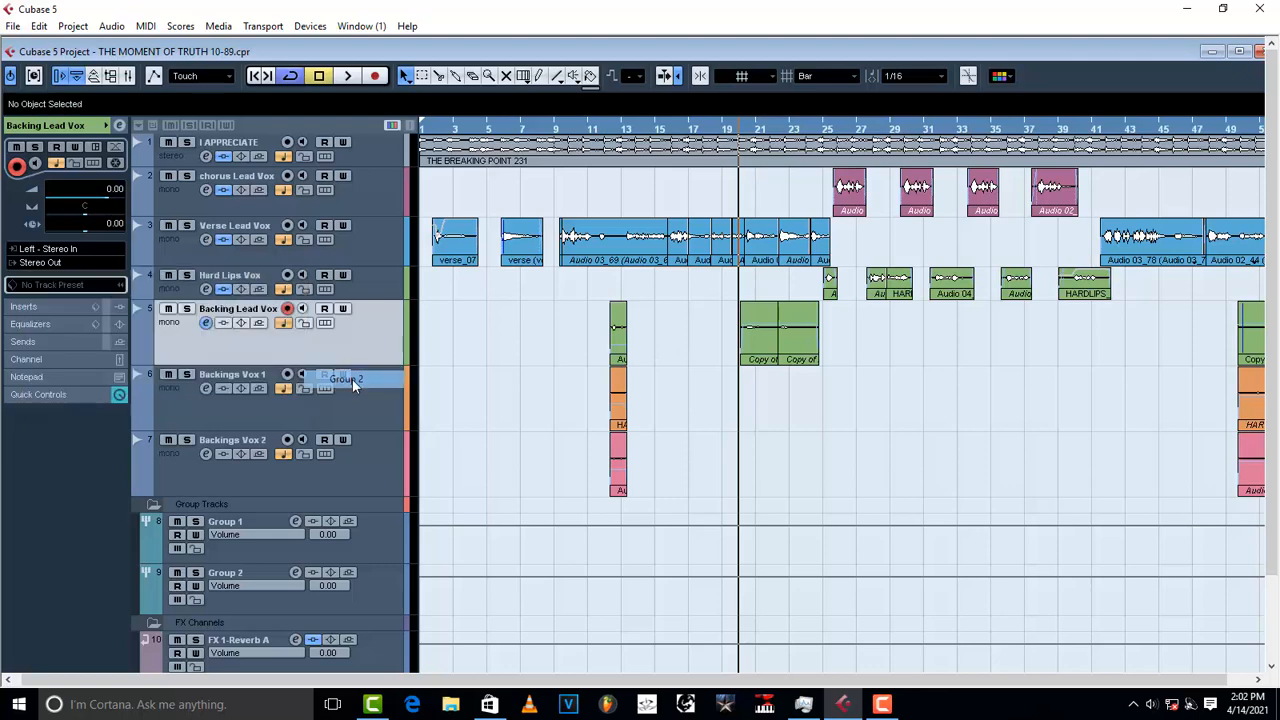
{"action": "left_click", "coordinate": [361, 406]}
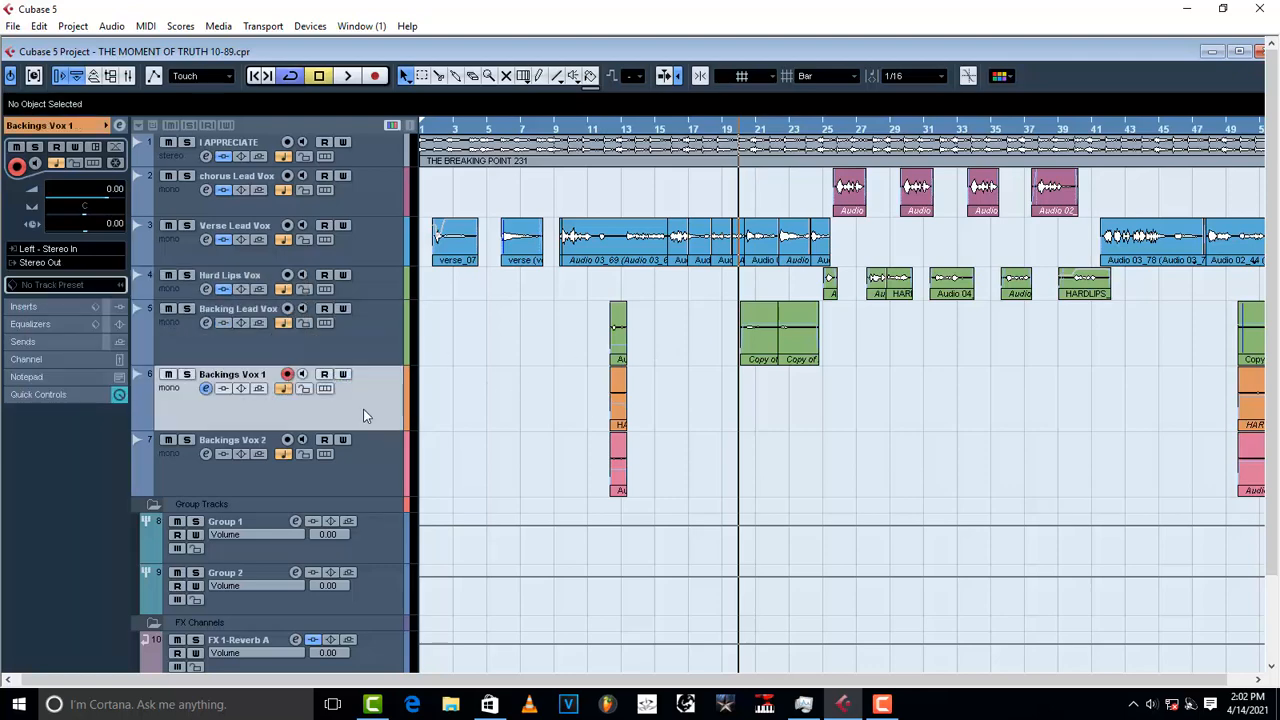
{"action": "left_click", "coordinate": [54, 261]}
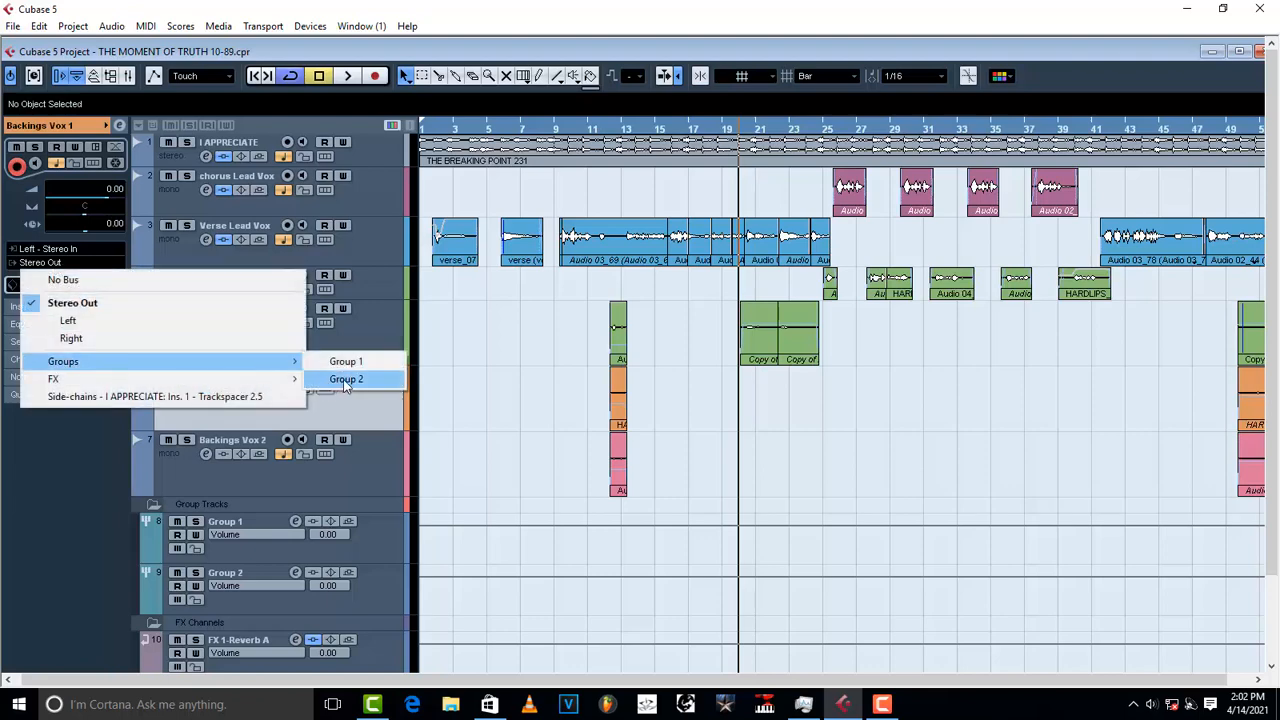
{"action": "left_click", "coordinate": [336, 380]}
{"action": "left_click", "coordinate": [393, 466]}
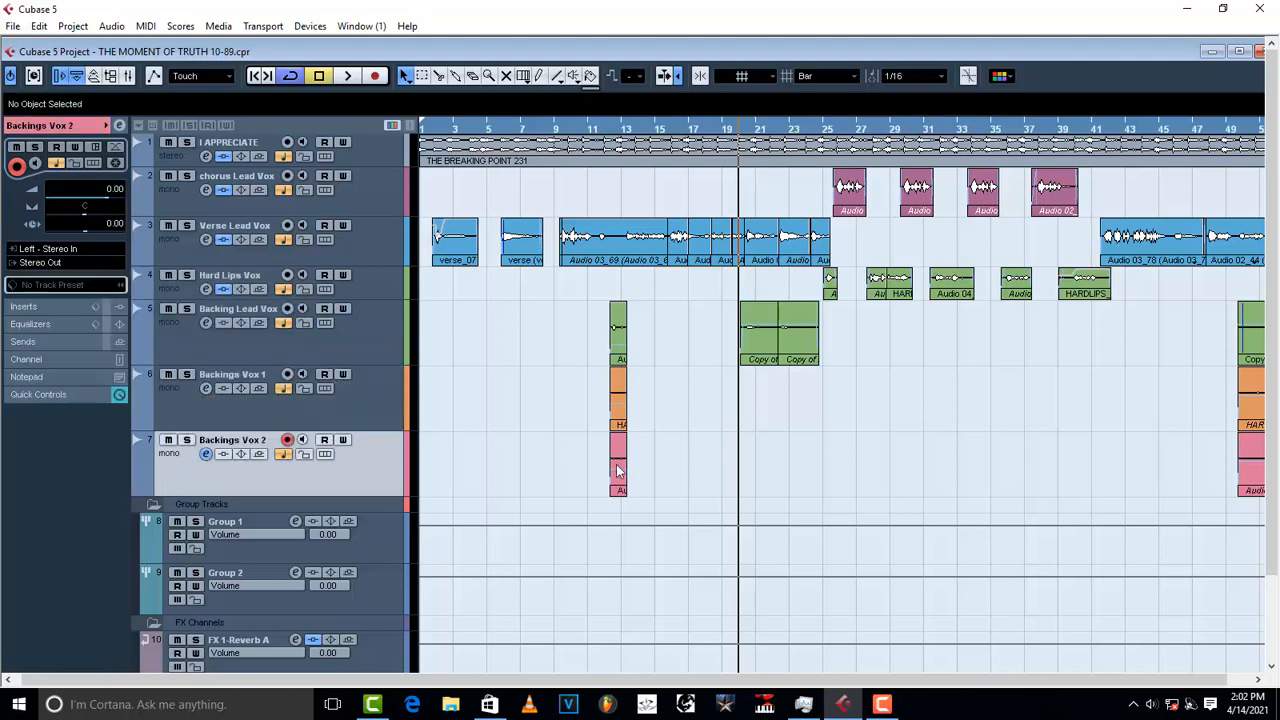
{"action": "left_click", "coordinate": [40, 263]}
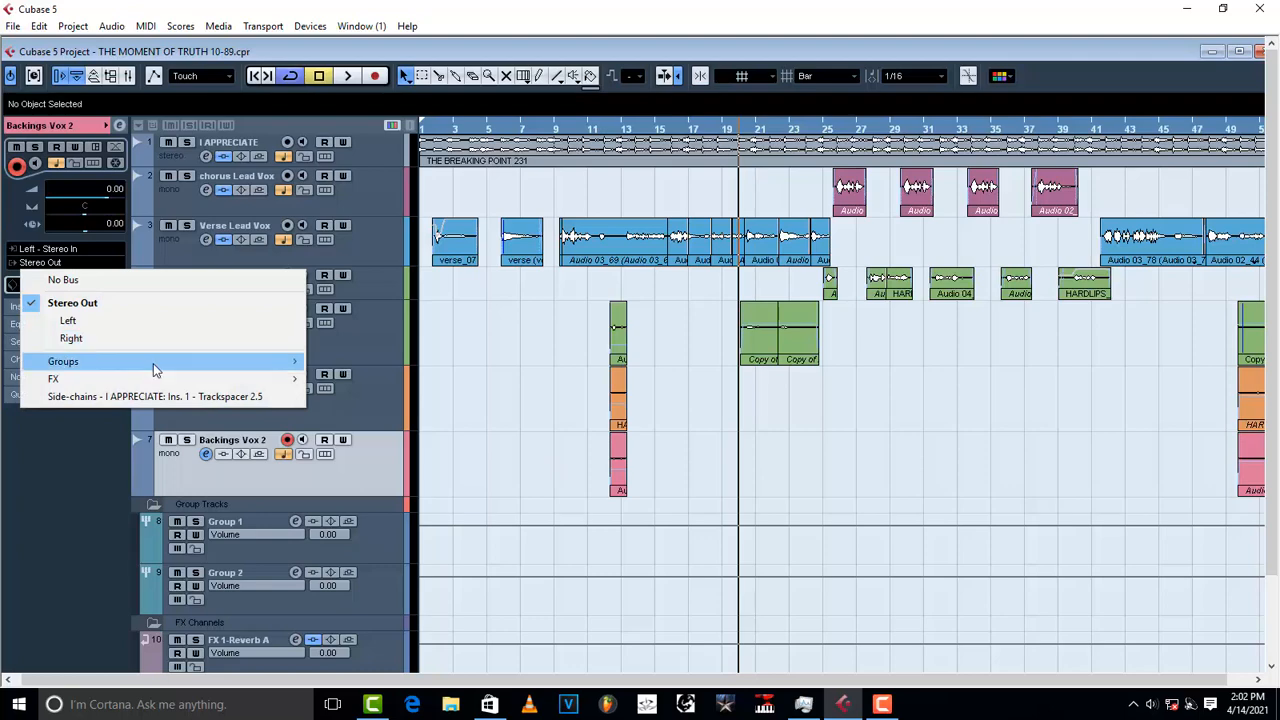
{"action": "mouse_move", "coordinate": [150, 361]}
{"action": "left_click", "coordinate": [340, 378]}
{"action": "scroll", "coordinate": [340, 500], "scroll_direction": "down", "scroll_amount": 1}
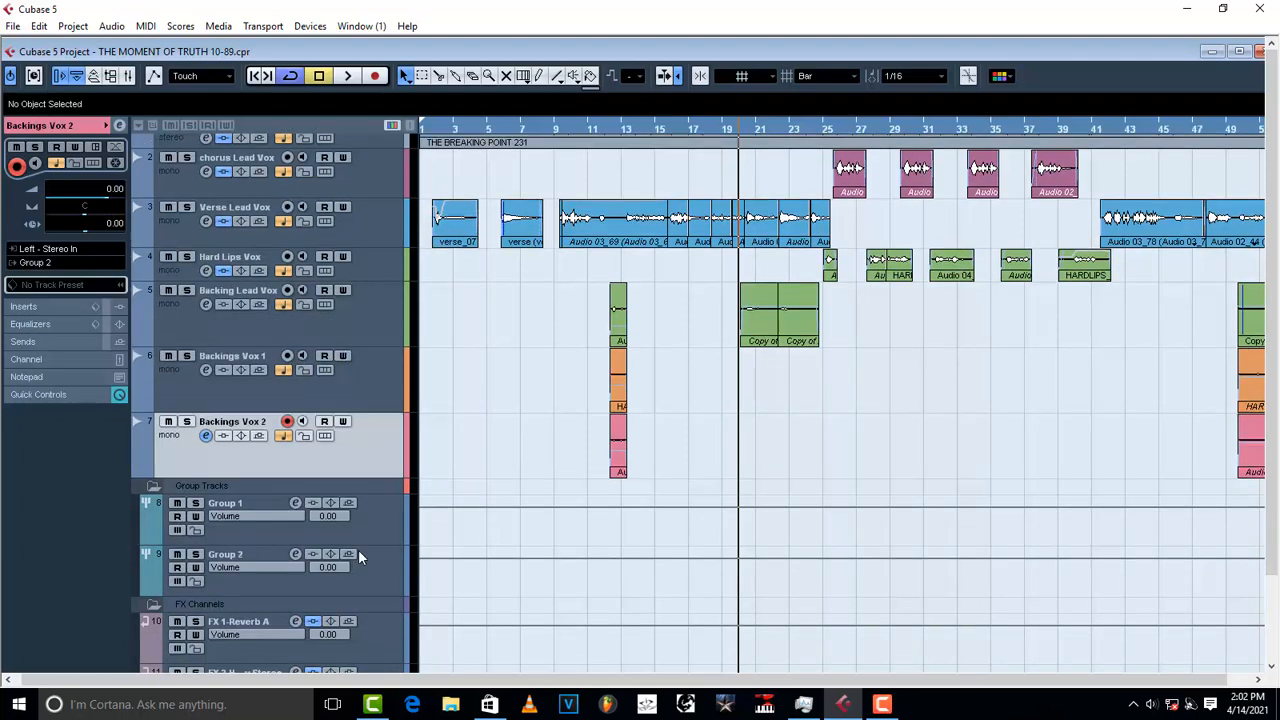
Step: Select Group 1, open its Edit Channel Settings window, and drag it into view
{"action": "left_click", "coordinate": [355, 575]}
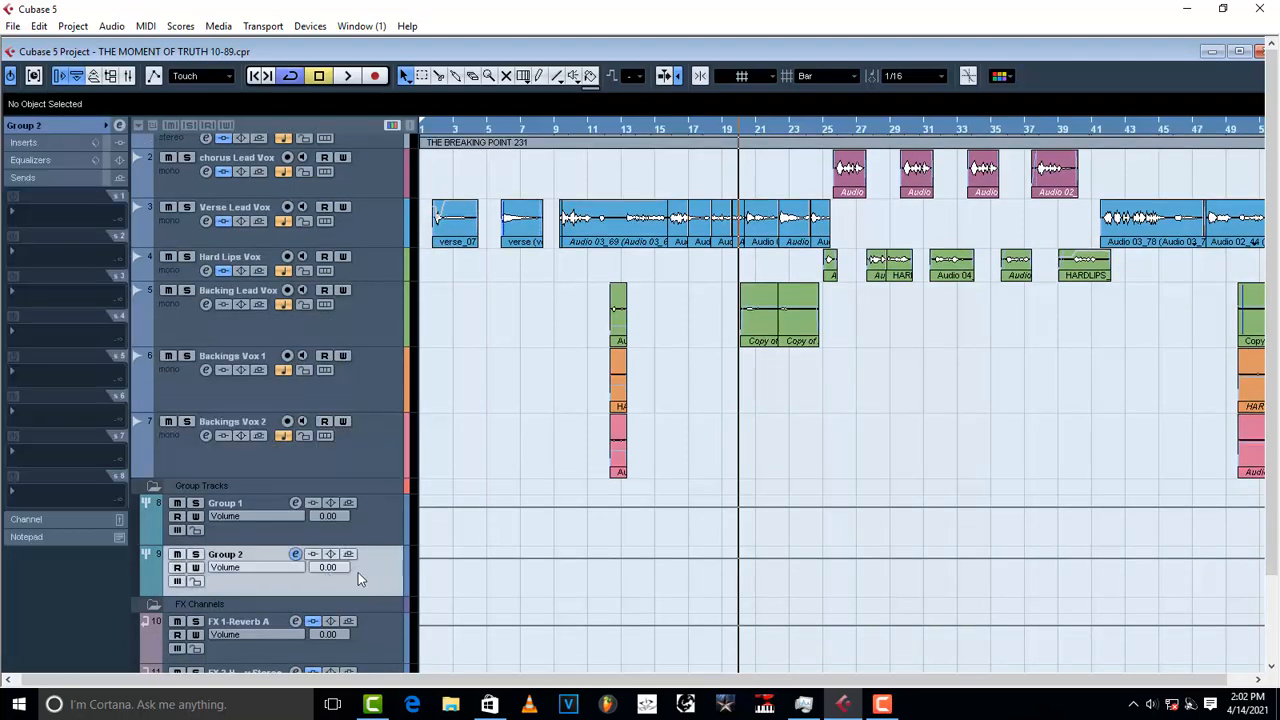
{"action": "left_click", "coordinate": [381, 525]}
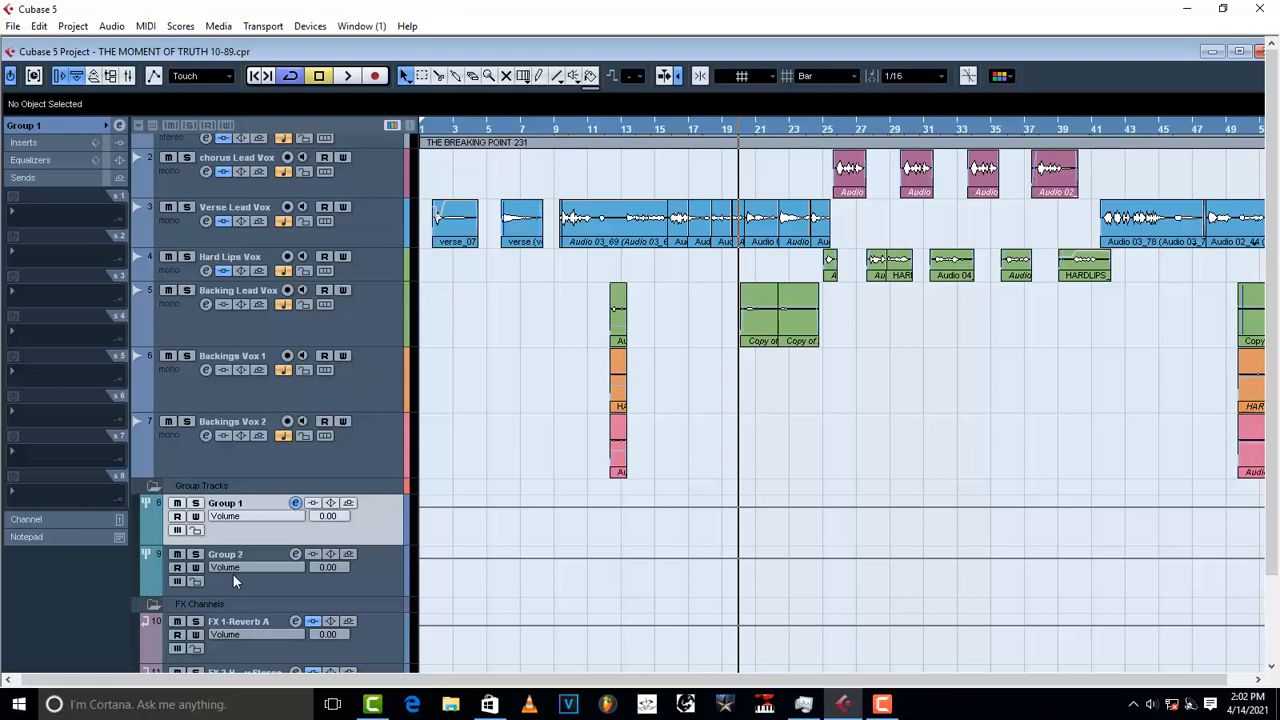
{"action": "left_click", "coordinate": [295, 505]}
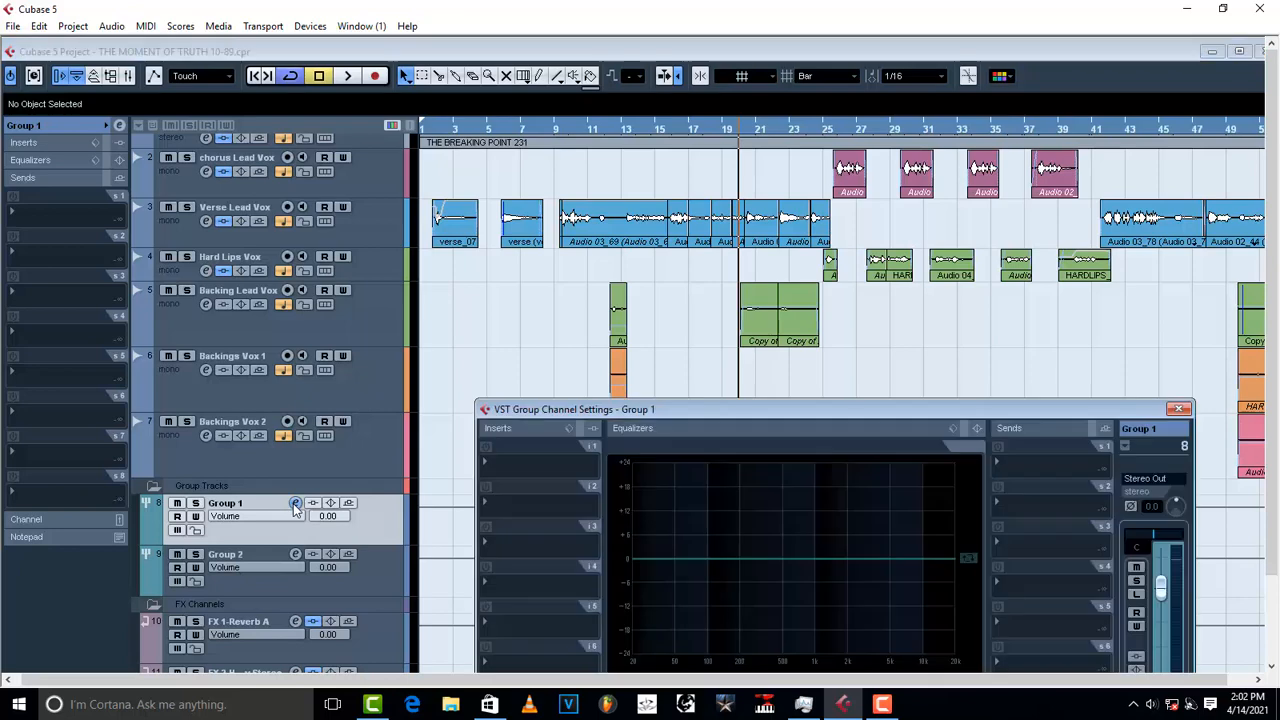
{"action": "left_click_drag", "start_coordinate": [714, 412], "coordinate": [550, 246]}
{"action": "left_click_drag", "start_coordinate": [550, 301], "coordinate": [554, 184]}
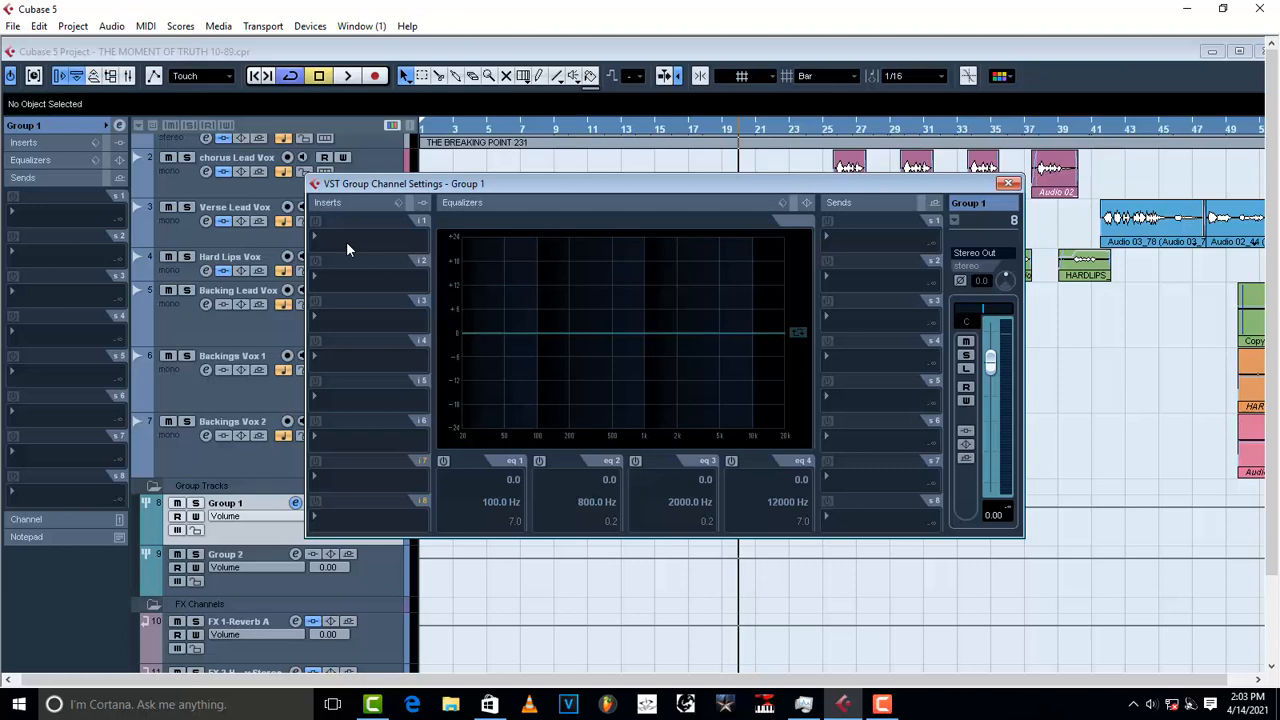
Step: Insert CLA-2A Stereo from the Dynamics folder into Group 1's first insert slot
{"action": "left_click", "coordinate": [338, 243]}
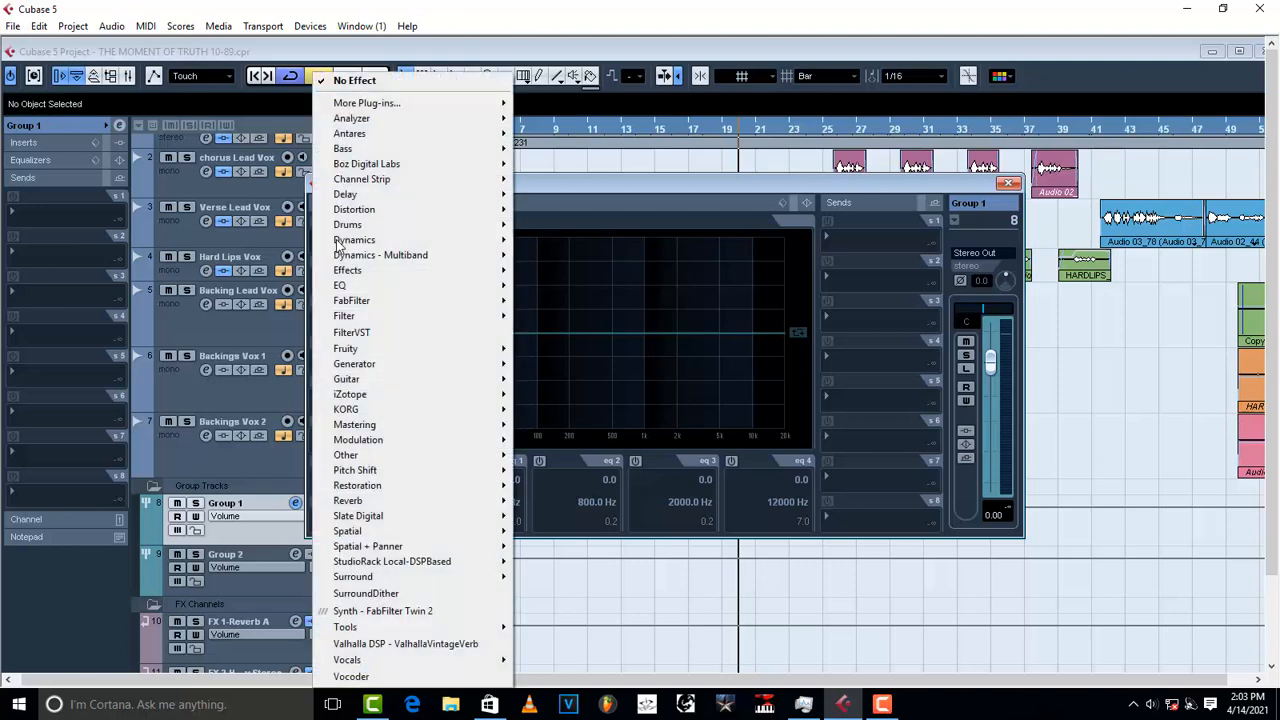
{"action": "mouse_move", "coordinate": [410, 368]}
{"action": "mouse_move", "coordinate": [422, 241]}
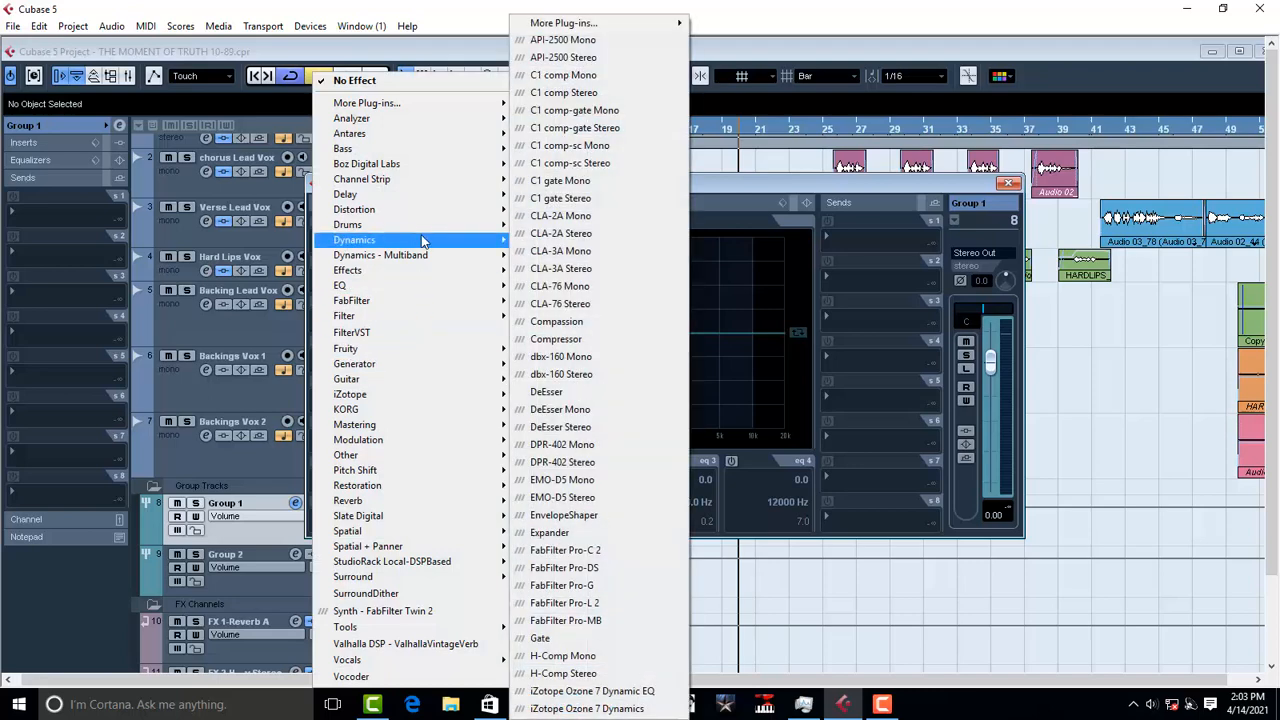
{"action": "left_click", "coordinate": [585, 236]}
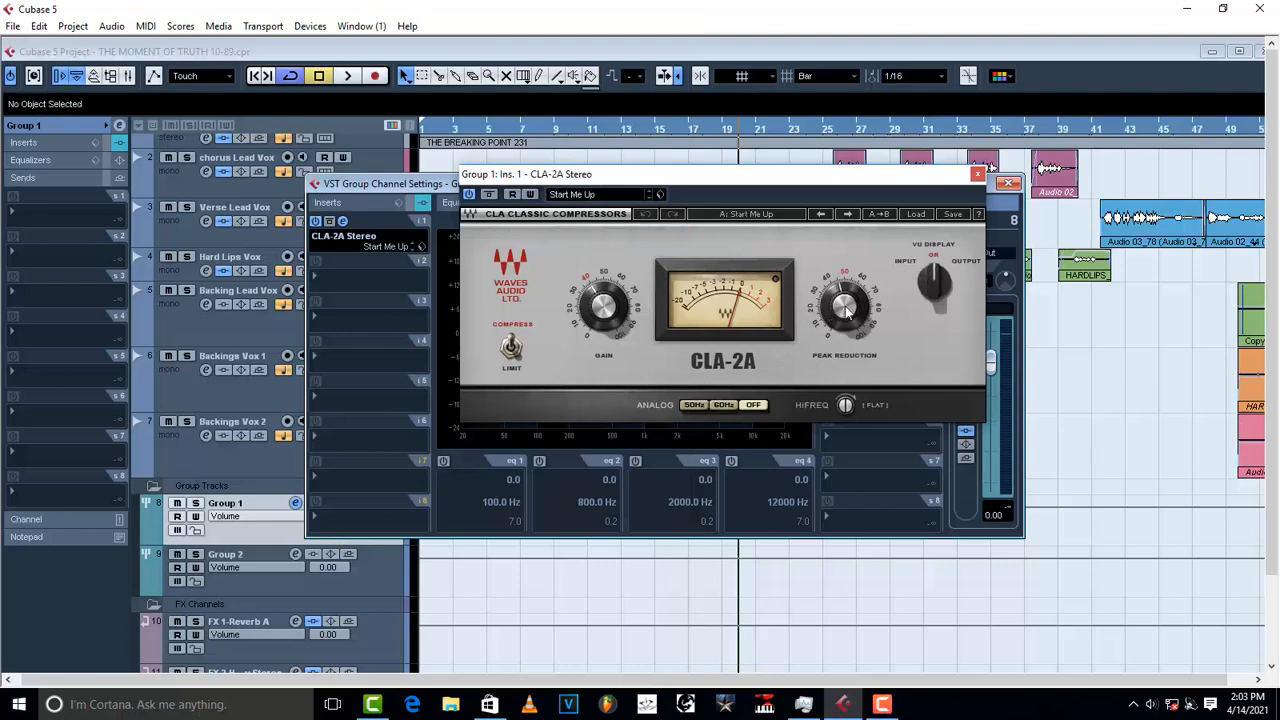
Step: Raise the CLA-2A's peak reduction and adjust its gain
{"action": "left_click_drag", "start_coordinate": [846, 312], "coordinate": [846, 317]}
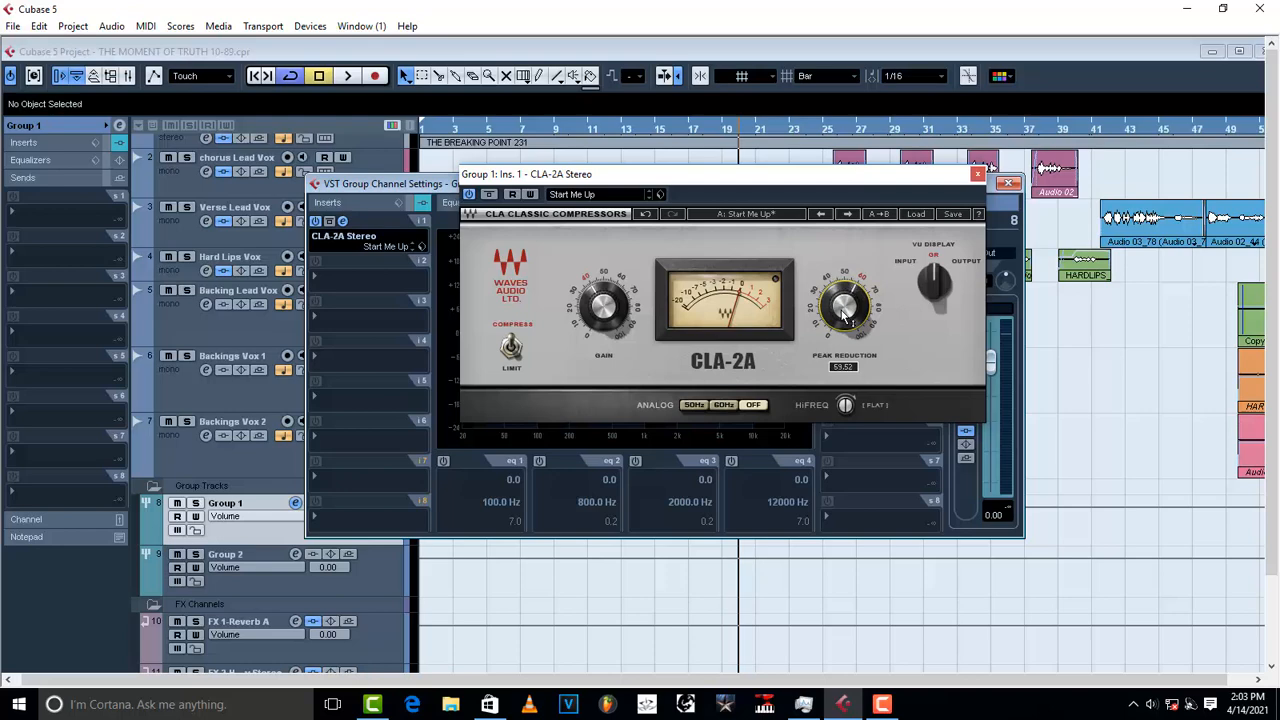
{"action": "left_click", "coordinate": [614, 316]}
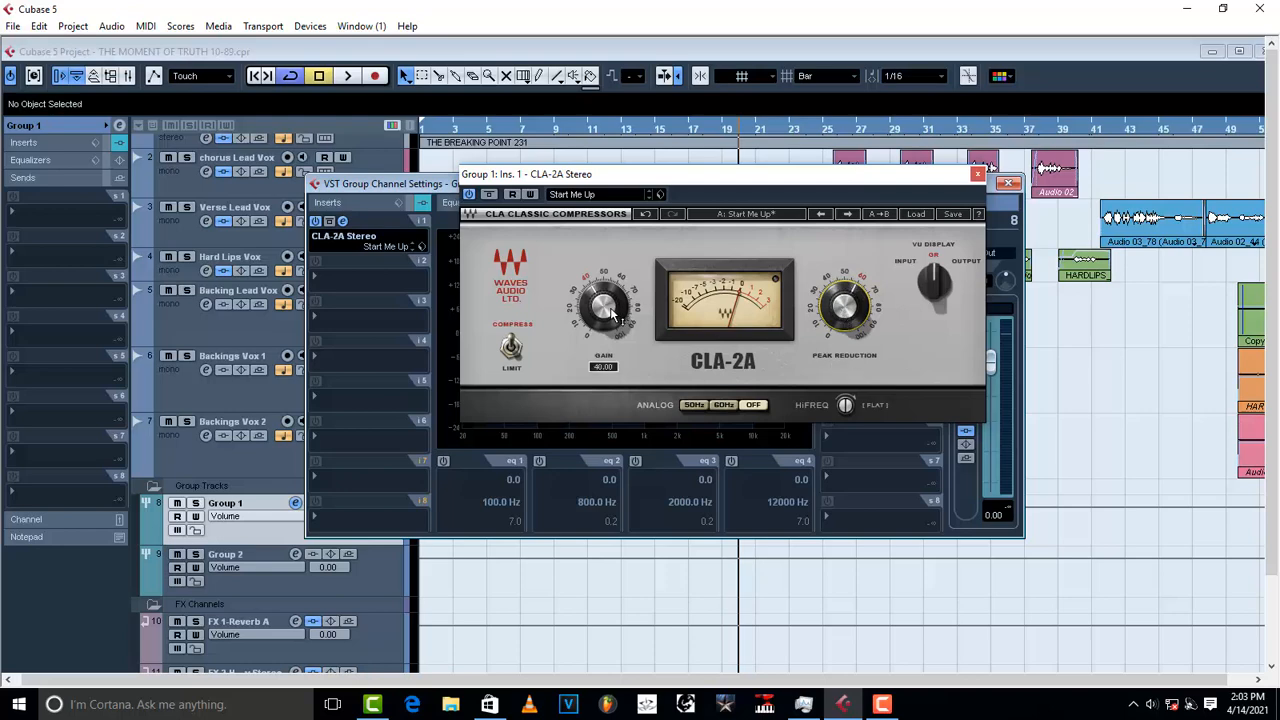
{"action": "mouse_move", "coordinate": [842, 305]}
Step: Rearrange the CLA-2A window and the channel settings window so both are visible
{"action": "left_click_drag", "start_coordinate": [627, 178], "coordinate": [740, 215]}
{"action": "left_click_drag", "start_coordinate": [557, 184], "coordinate": [569, 296]}
{"action": "left_click_drag", "start_coordinate": [762, 212], "coordinate": [800, 263]}
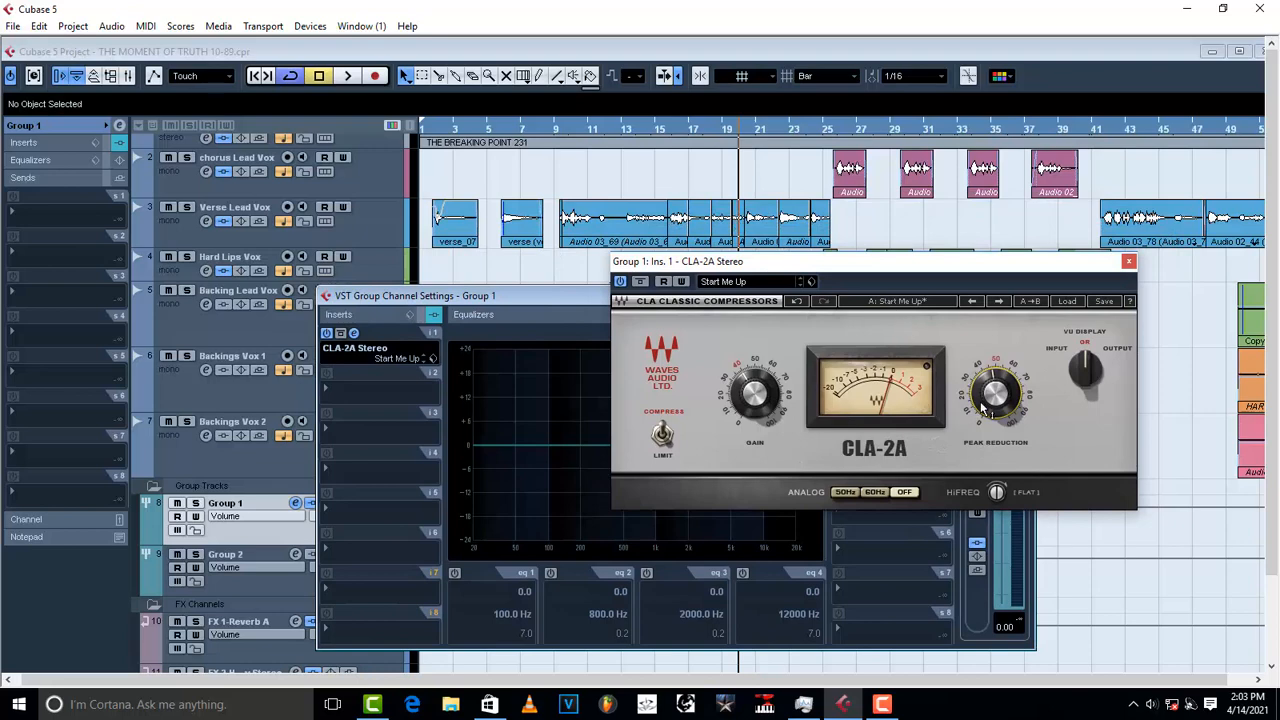
Step: Audition the vocals with the compressor bypassed and active, then select the Verse Lead Vox track
{"action": "left_click", "coordinate": [620, 283]}
{"action": "key", "text": "space"}
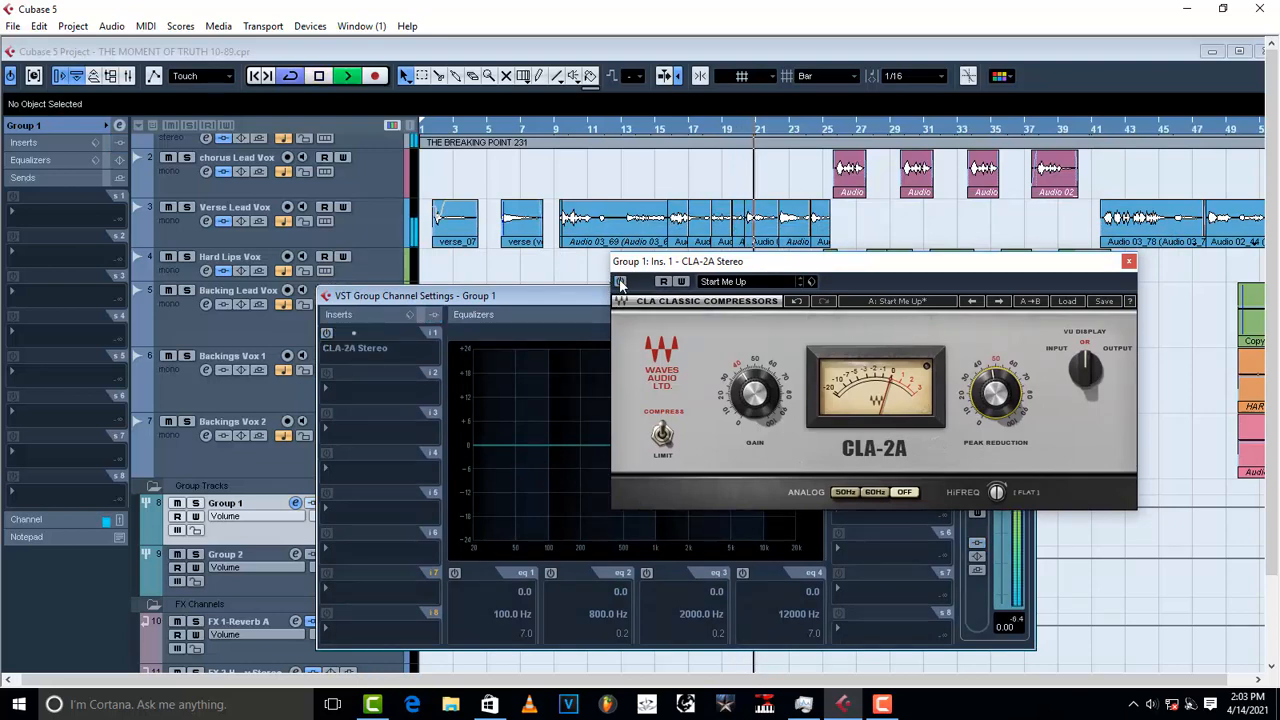
{"action": "key", "text": "space"}
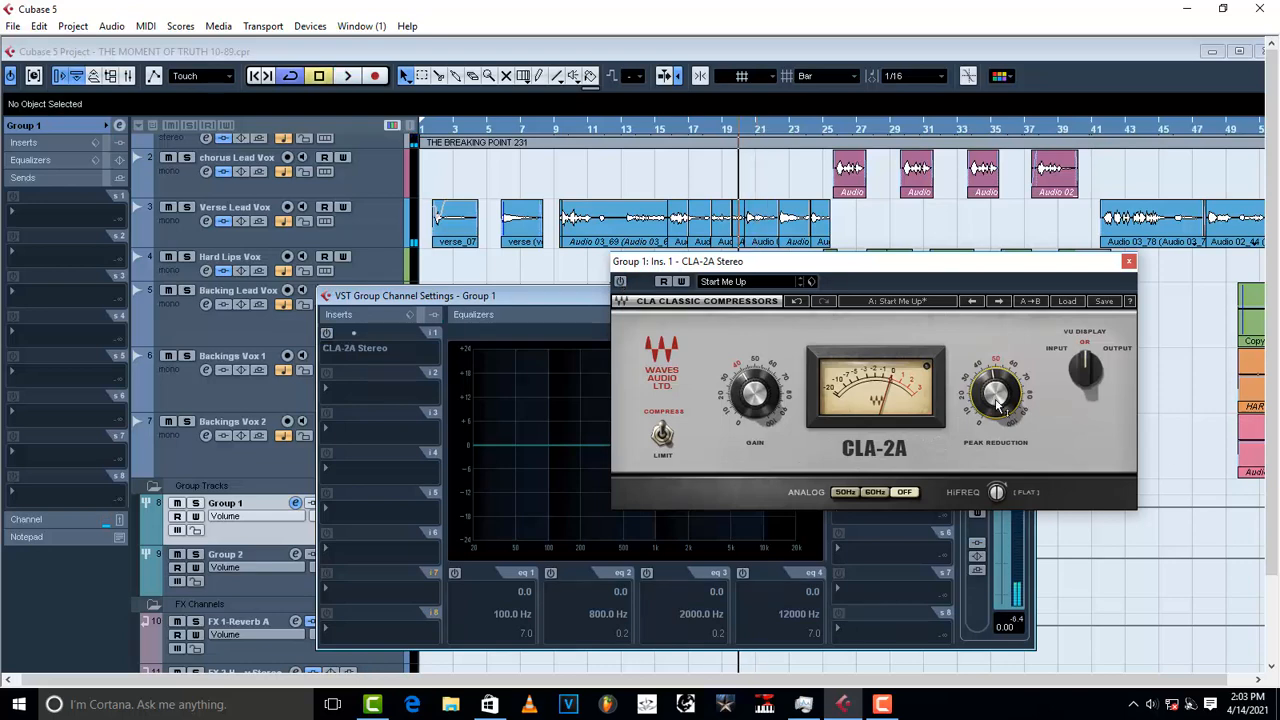
{"action": "scroll", "coordinate": [997, 404], "scroll_direction": "up", "scroll_amount": 2}
{"action": "scroll", "coordinate": [997, 404], "scroll_direction": "up", "scroll_amount": 2}
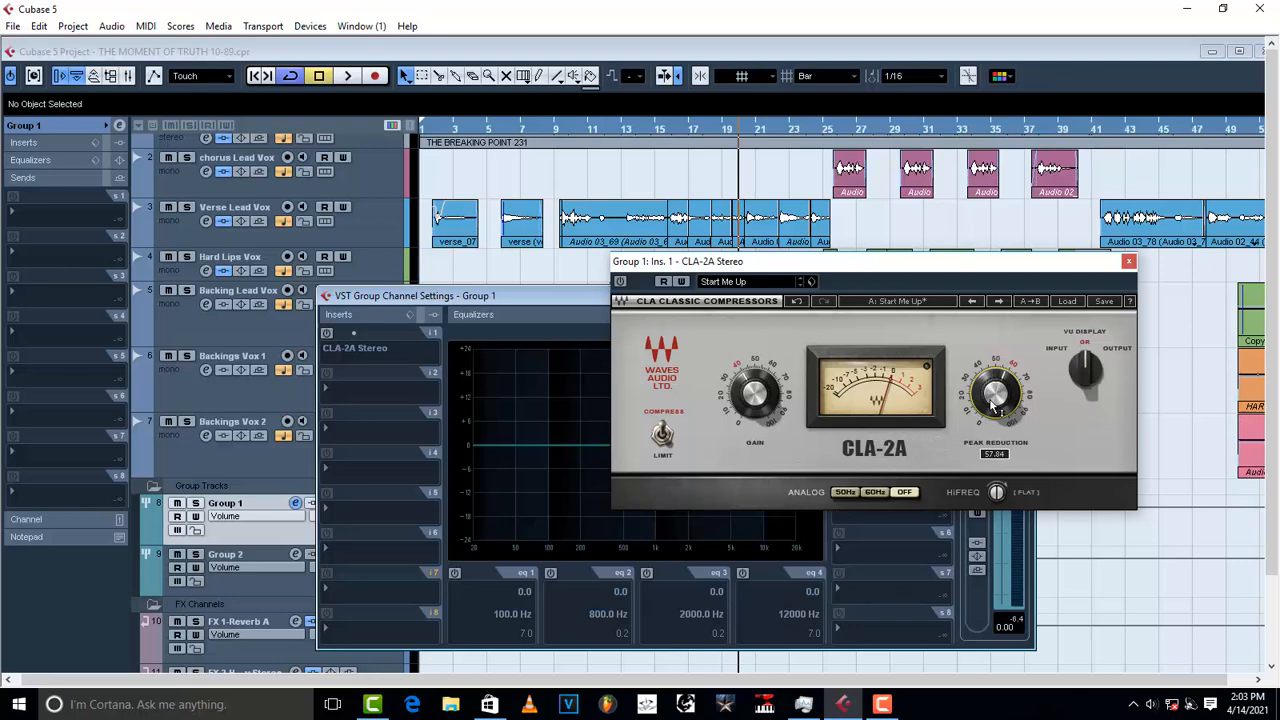
{"action": "key", "text": "space"}
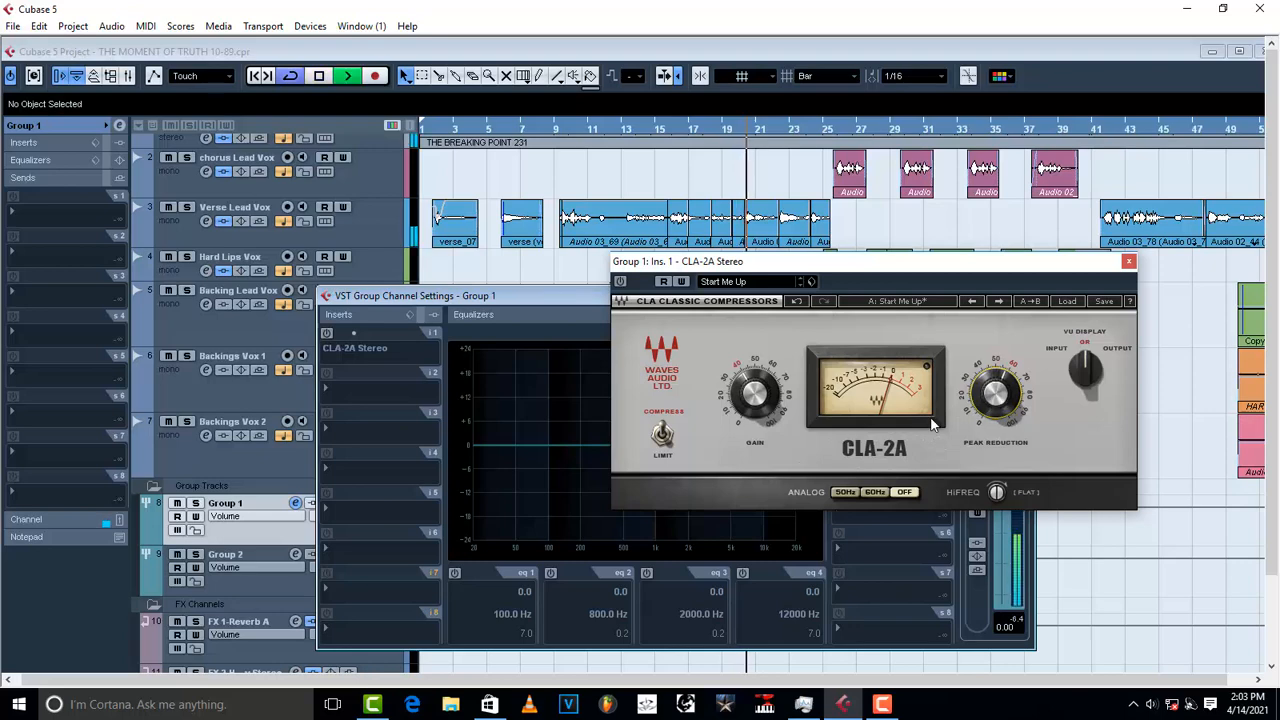
{"action": "mouse_move", "coordinate": [997, 404]}
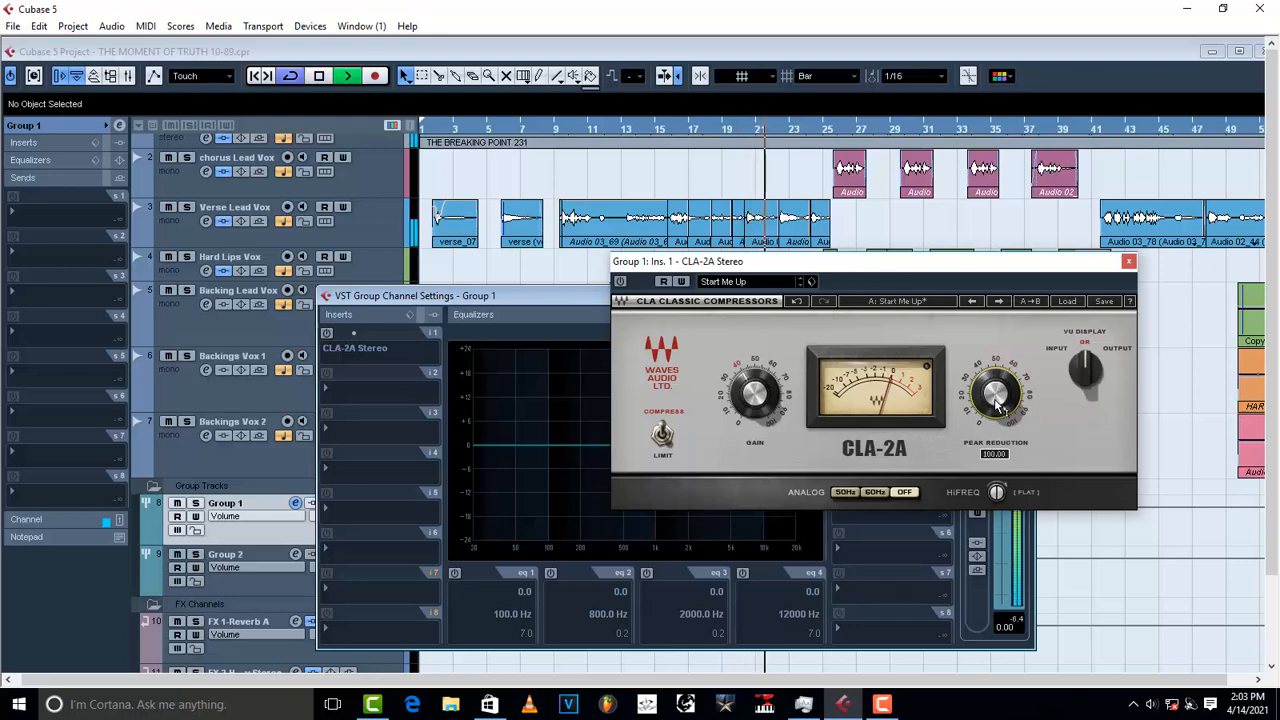
{"action": "key", "text": "space"}
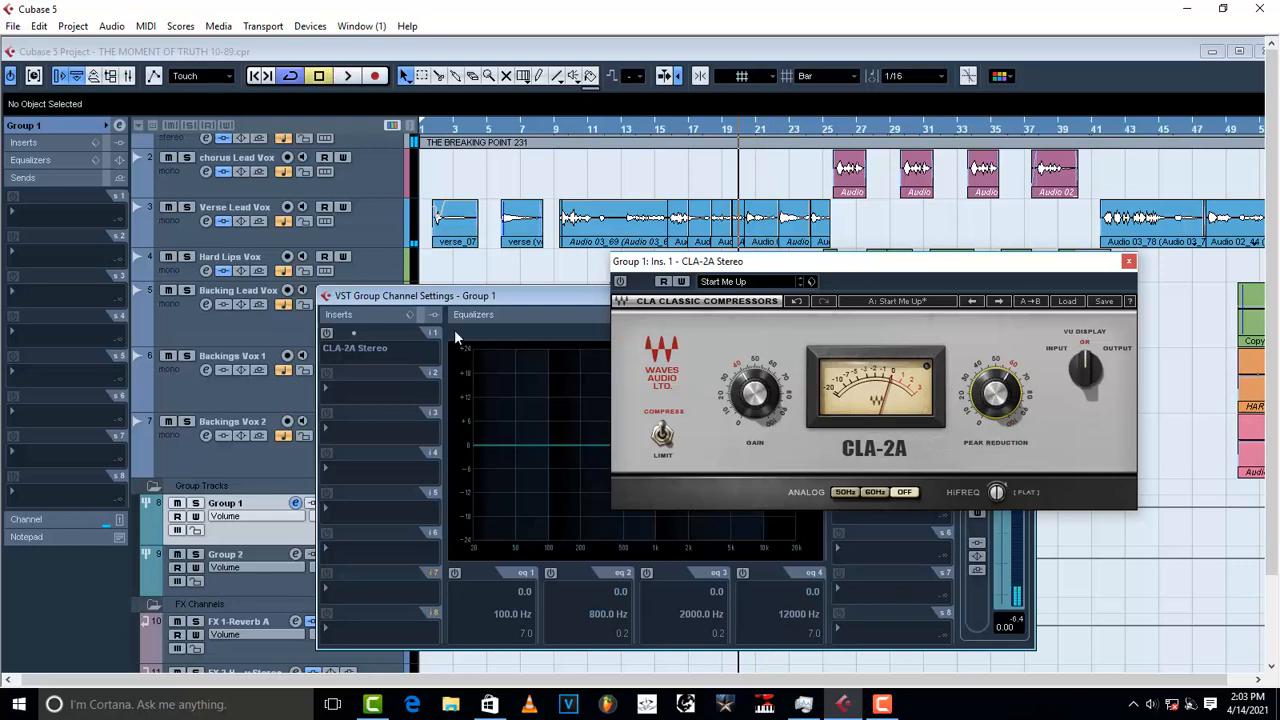
{"action": "left_click", "coordinate": [277, 240]}
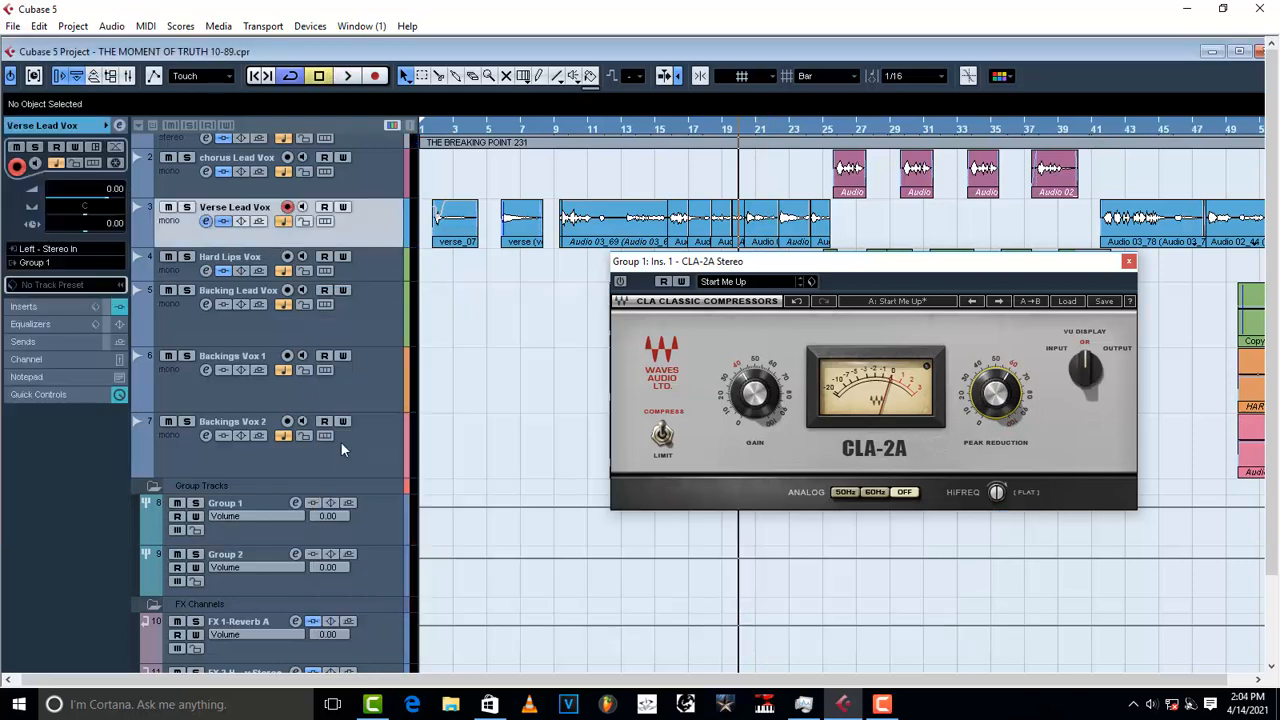
Step: Enable the CLA-2A insert in Group 1's channel settings and reopen its plug-in window
{"action": "left_click", "coordinate": [379, 515]}
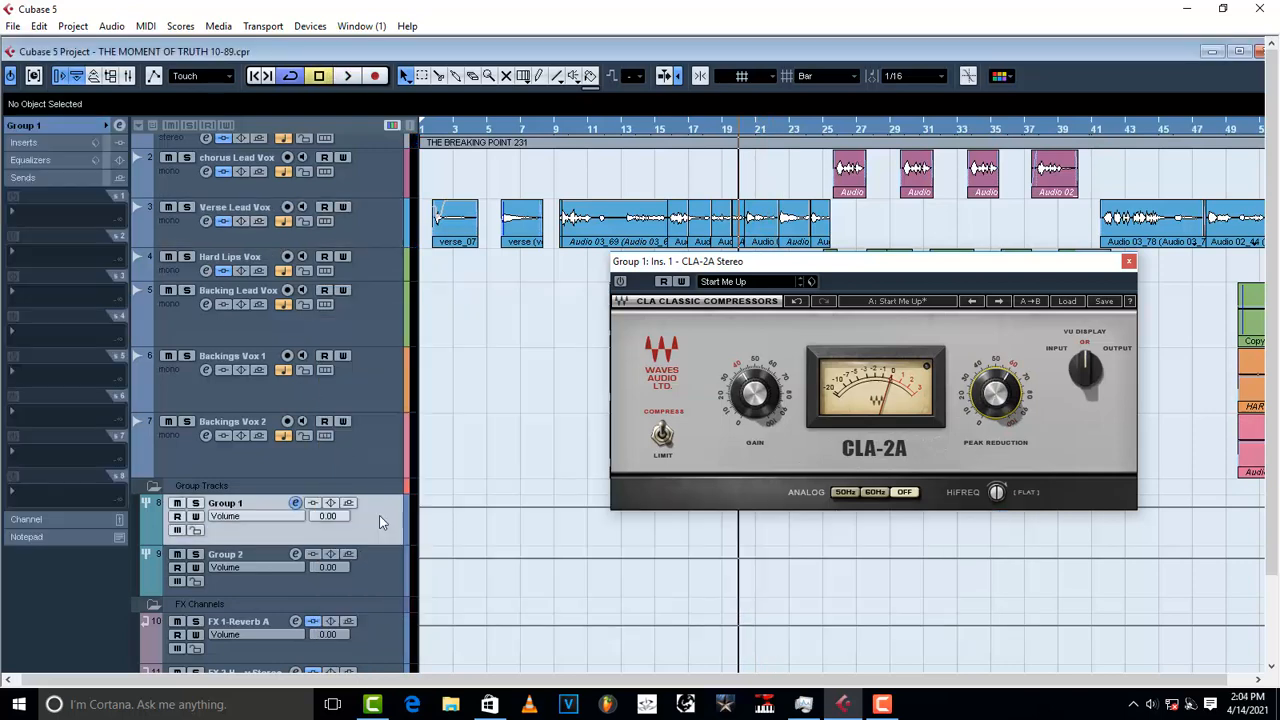
{"action": "left_click", "coordinate": [1128, 263]}
{"action": "left_click", "coordinate": [28, 213]}
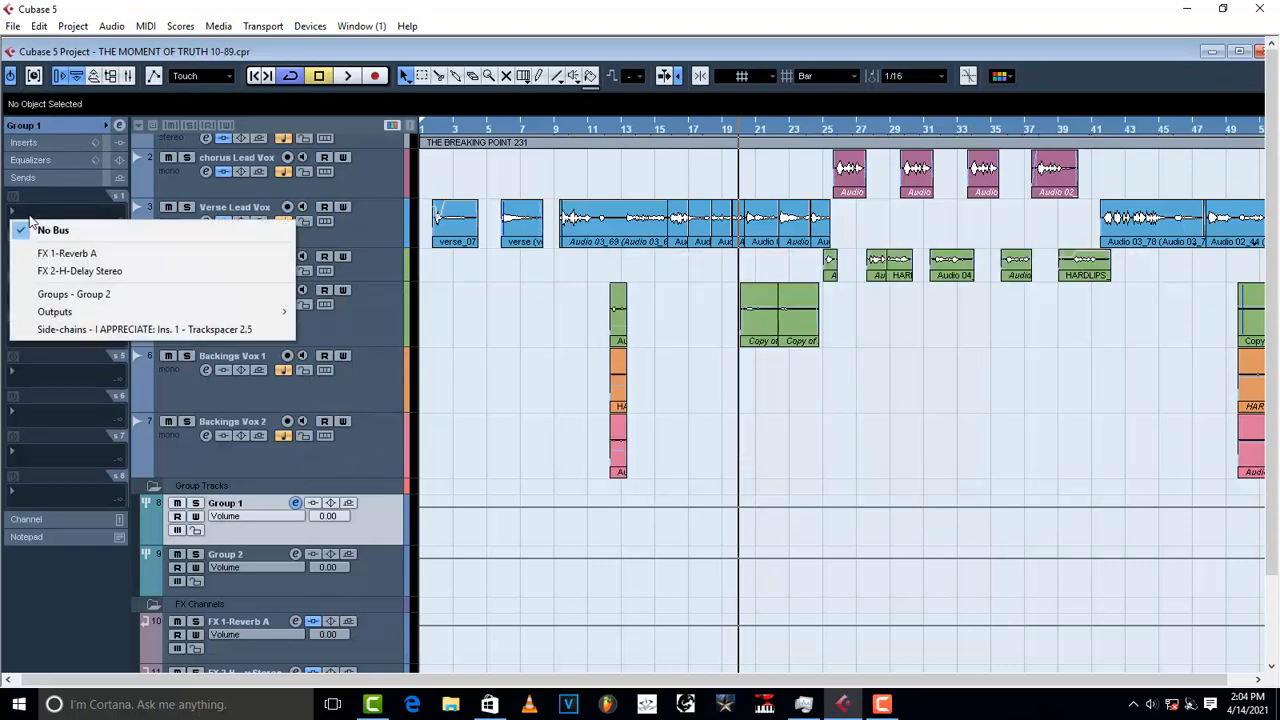
{"action": "left_click", "coordinate": [532, 388]}
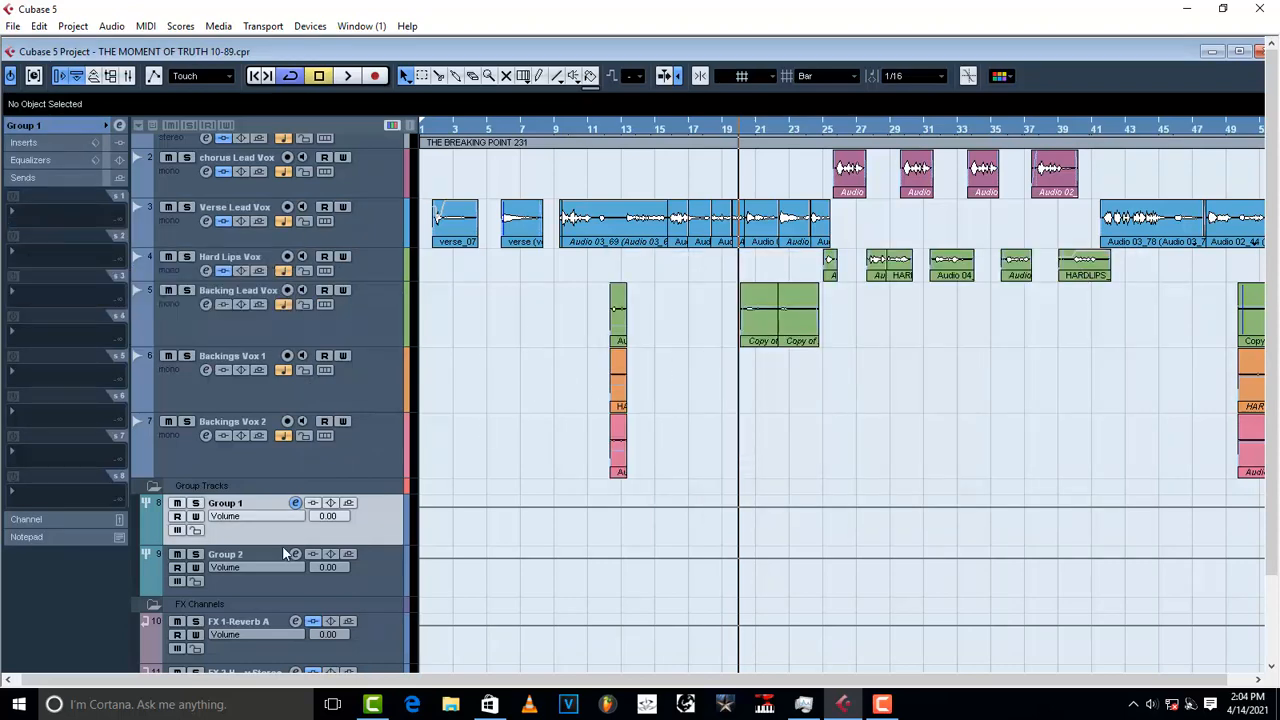
{"action": "left_click", "coordinate": [295, 503]}
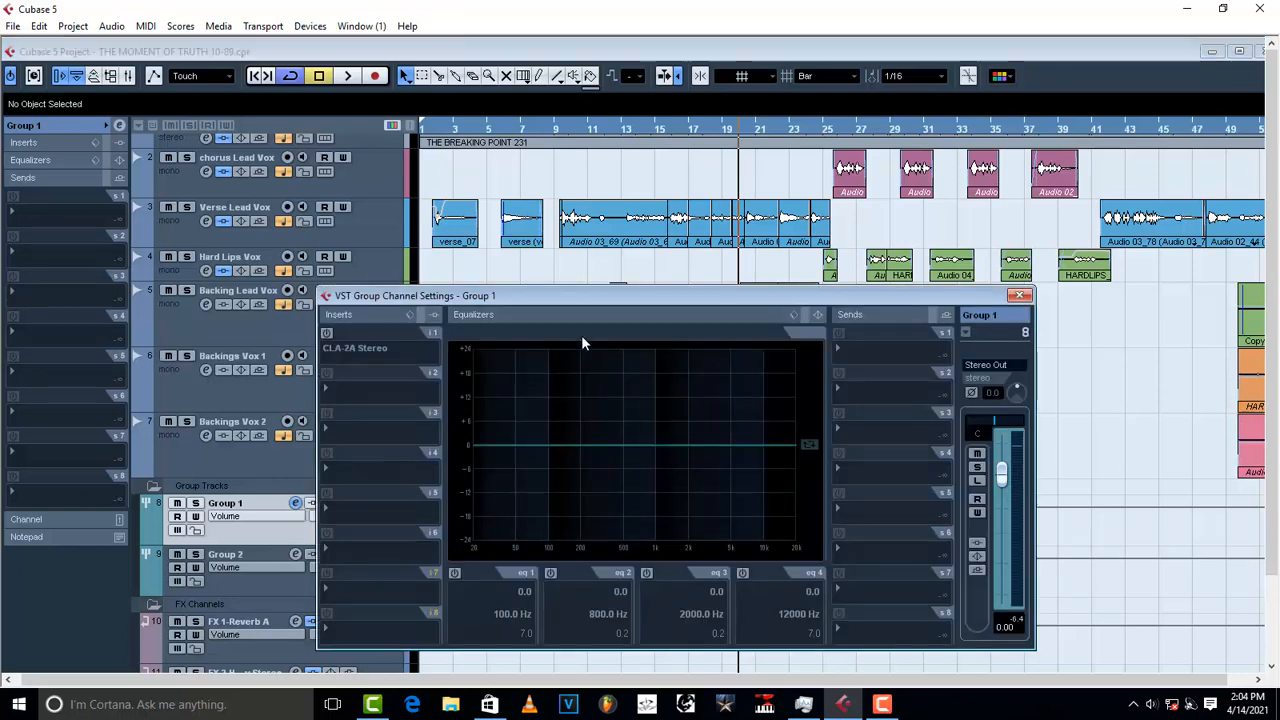
{"action": "left_click", "coordinate": [327, 333]}
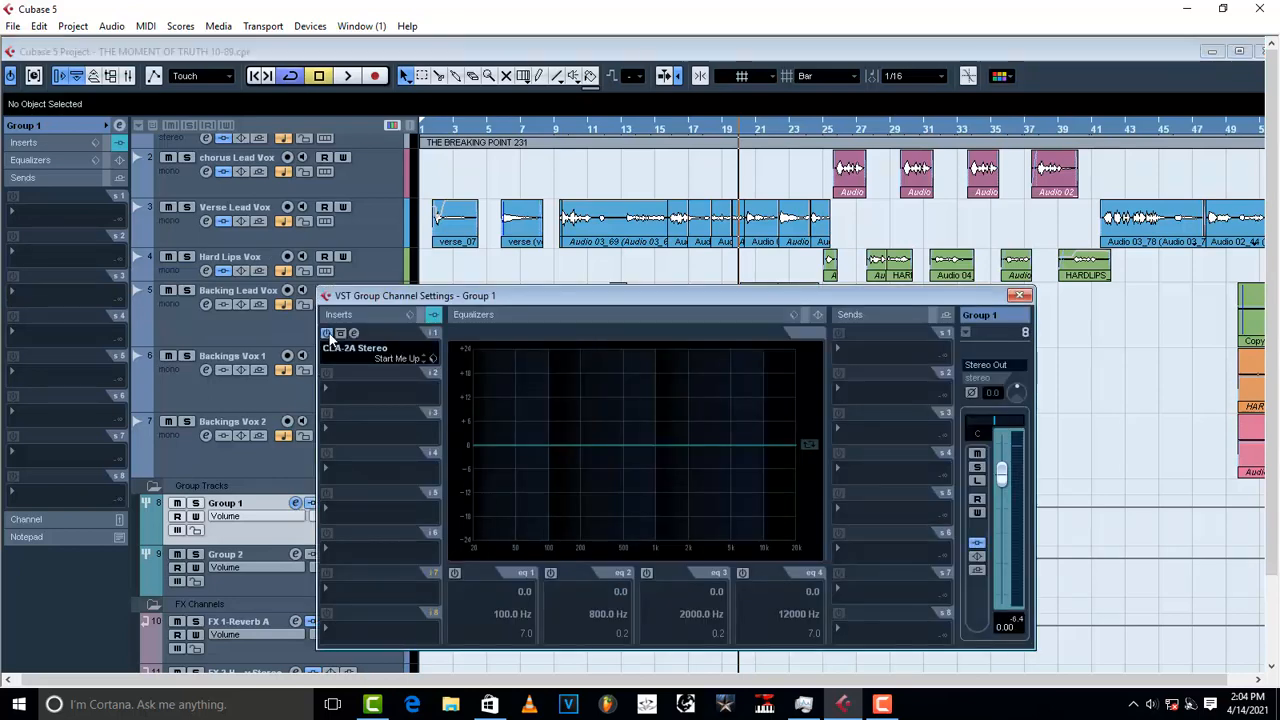
{"action": "left_click", "coordinate": [340, 333]}
Step: Set CLA-2A peak reduction to about 62 and gain to about 44.7 during playback
{"action": "key", "text": "space"}
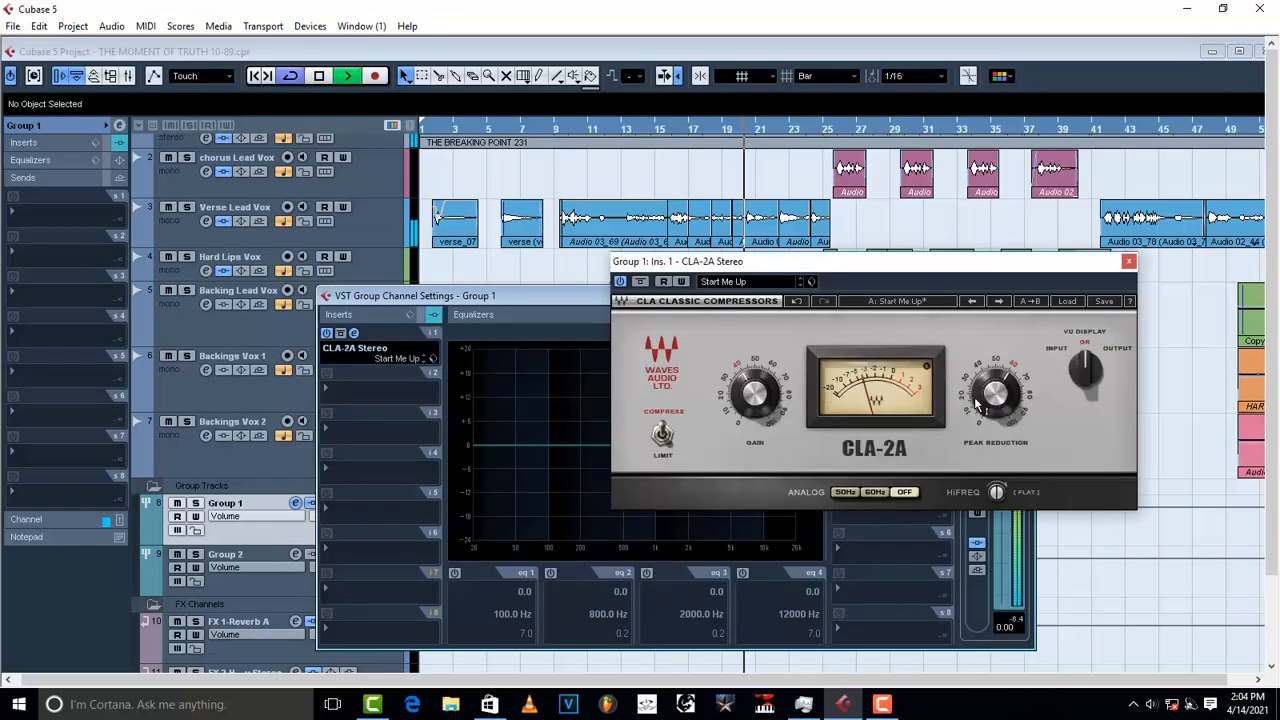
{"action": "mouse_move", "coordinate": [978, 402]}
{"action": "key", "text": "space"}
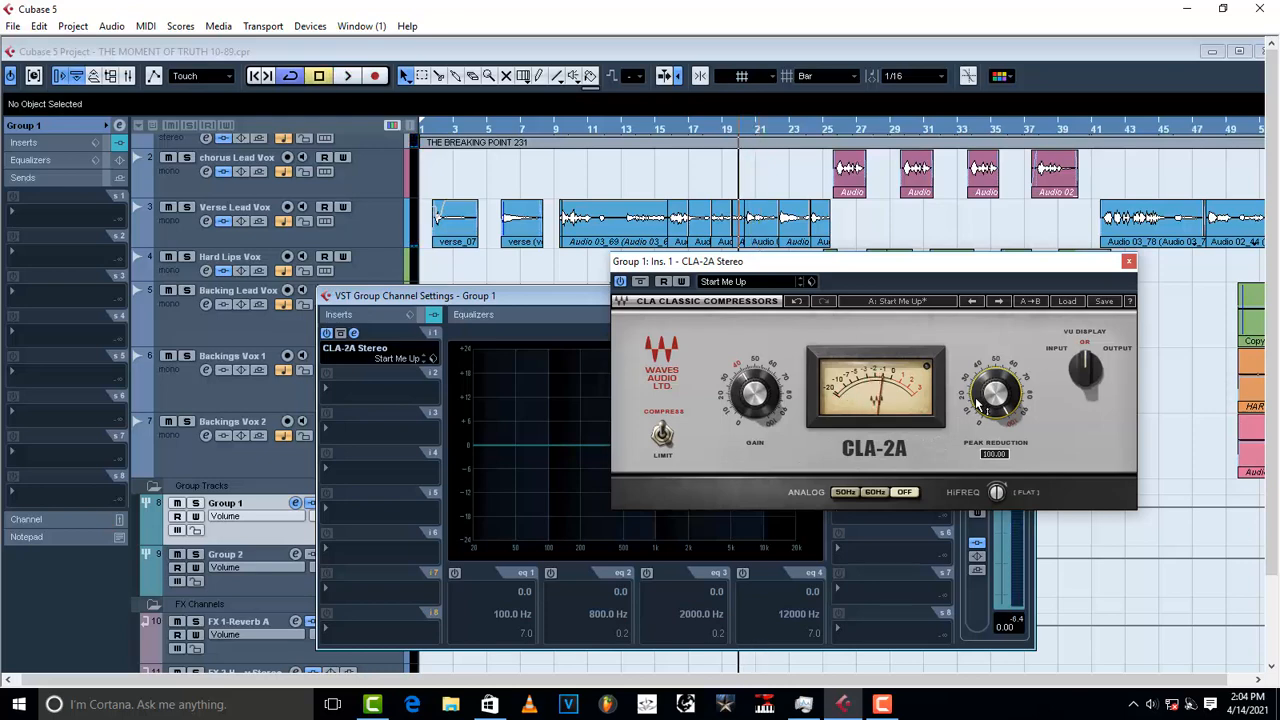
{"action": "left_click_drag", "start_coordinate": [978, 402], "coordinate": [993, 397]}
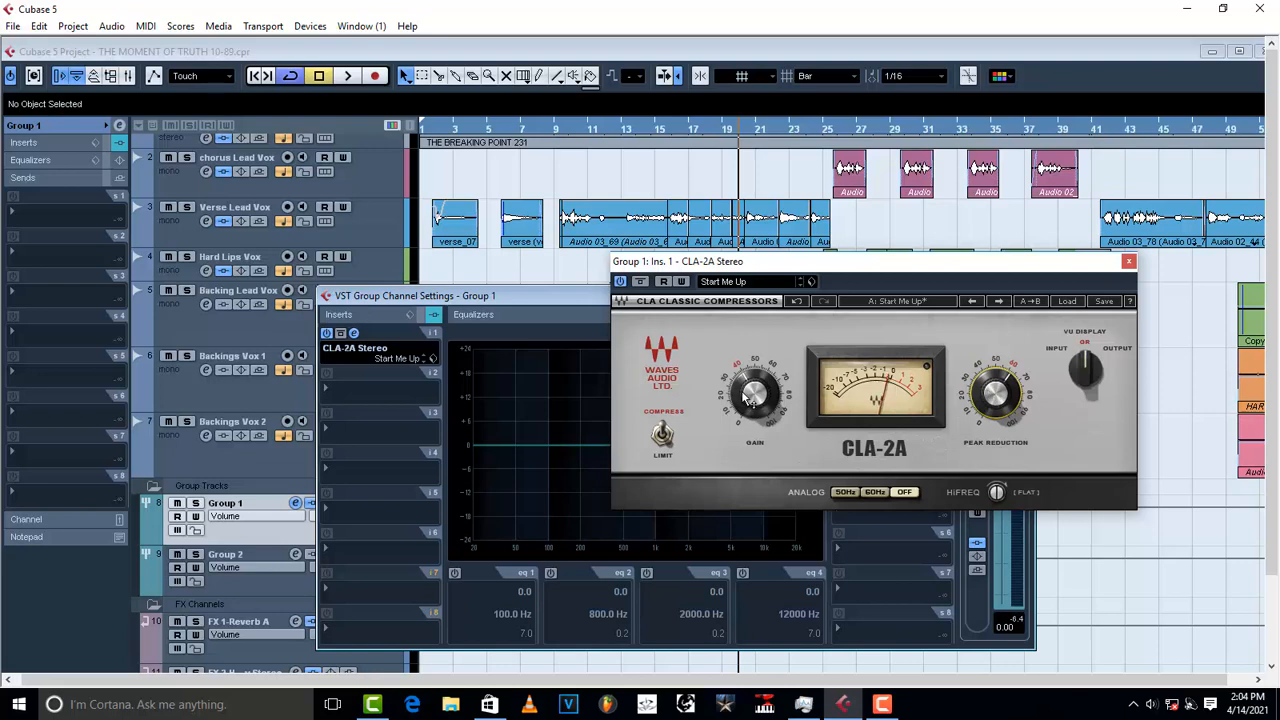
{"action": "mouse_move", "coordinate": [756, 393]}
{"action": "key", "text": "space"}
{"action": "left_click", "coordinate": [755, 394]}
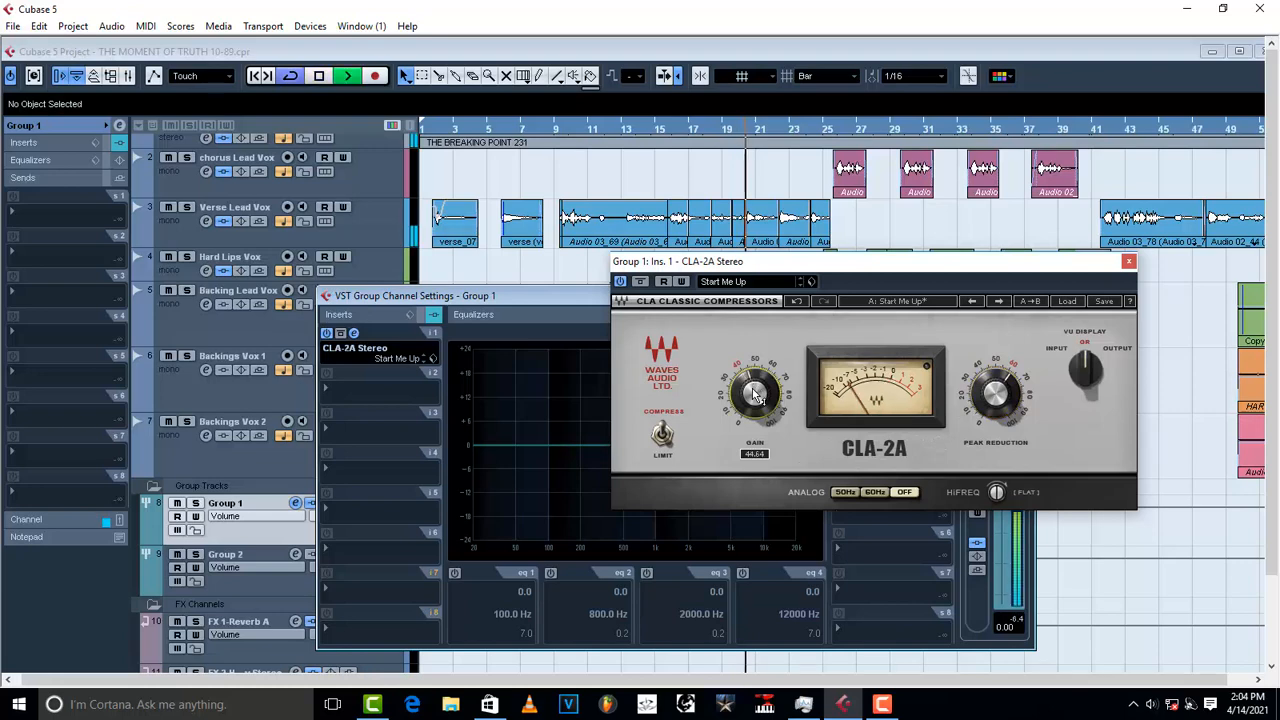
Step: Trim the CLA-2A gain to 44.20 and load its Group 1 preset
{"action": "left_click_drag", "start_coordinate": [755, 394], "coordinate": [755, 397]}
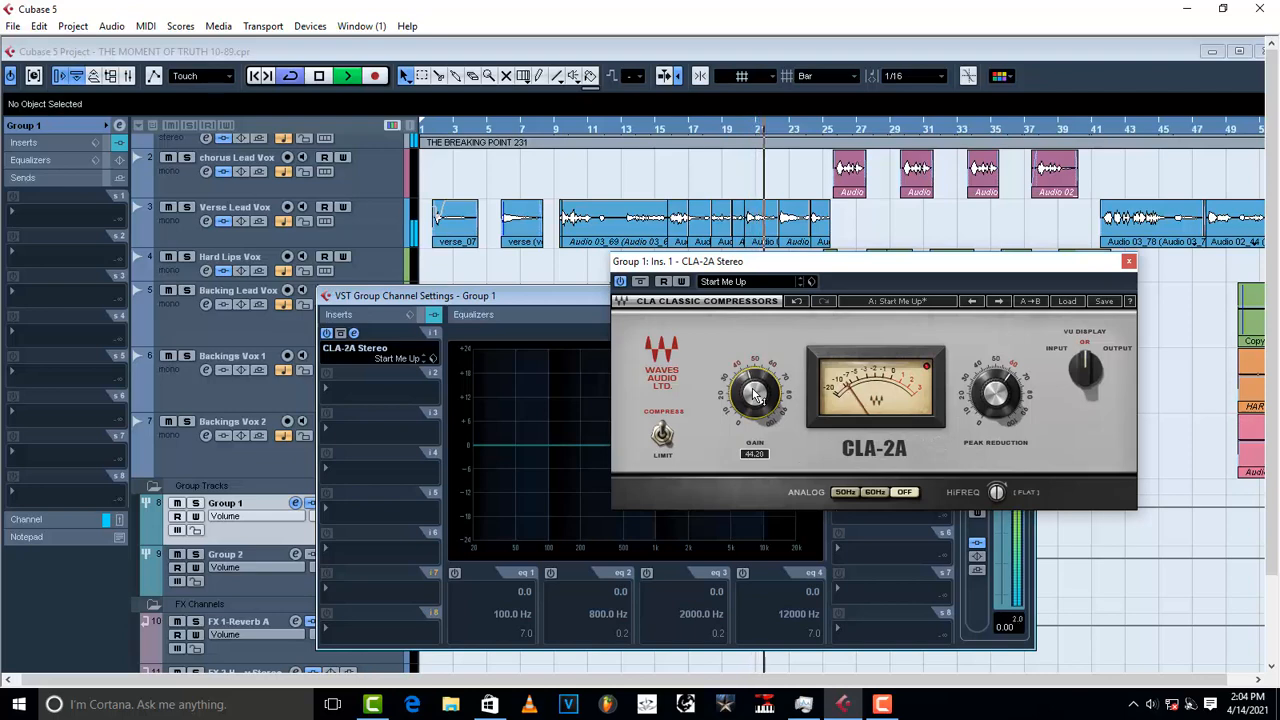
{"action": "key", "text": "space"}
{"action": "left_click", "coordinate": [811, 281]}
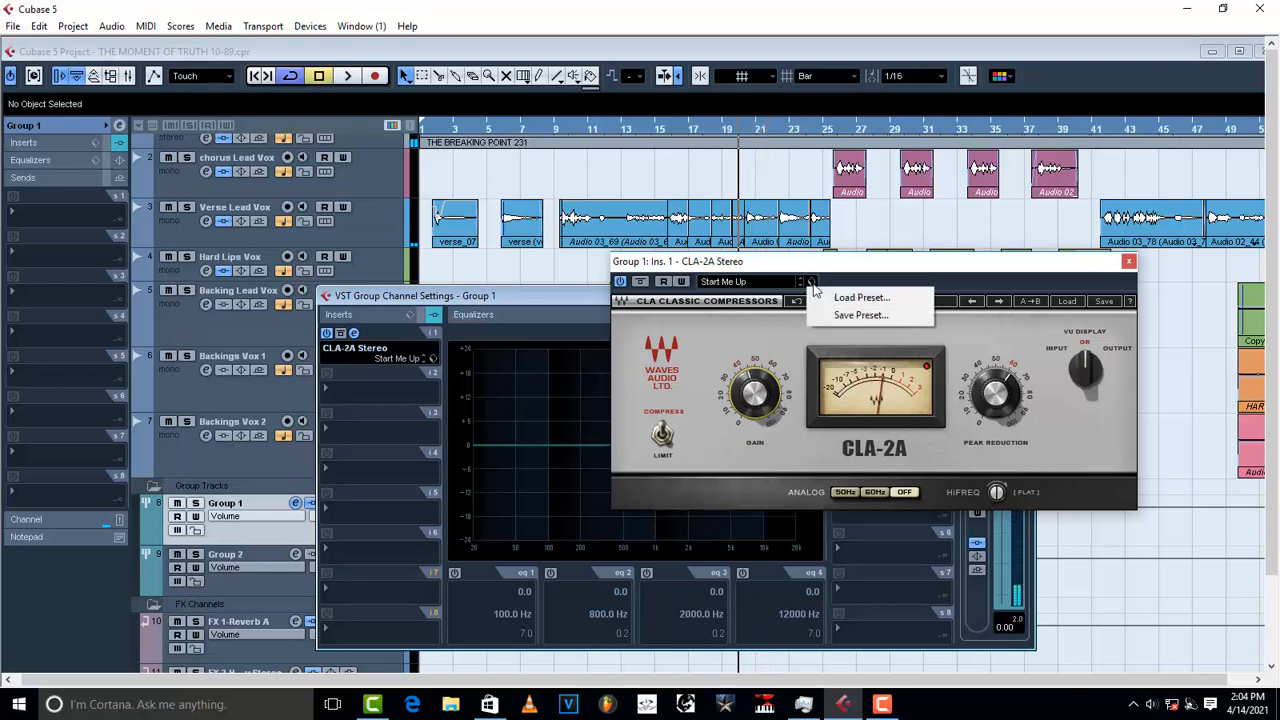
{"action": "left_click", "coordinate": [845, 298]}
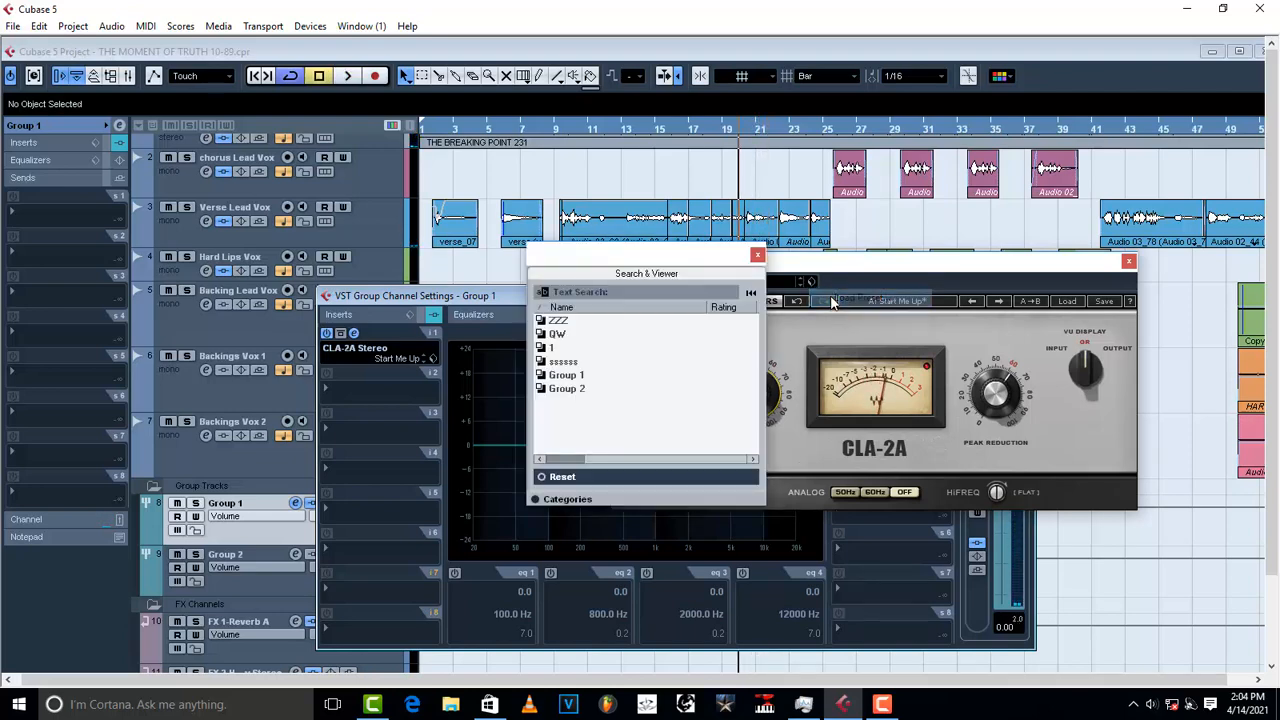
{"action": "left_click", "coordinate": [580, 378]}
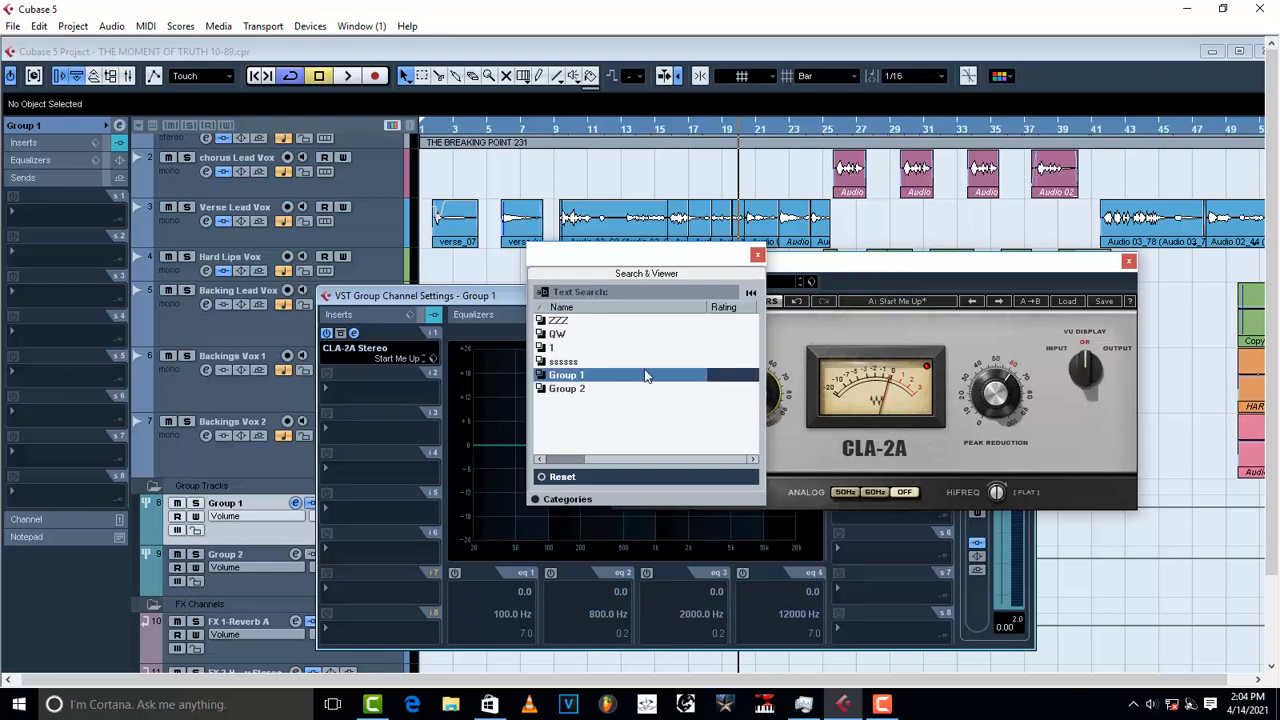
{"action": "left_click", "coordinate": [757, 256]}
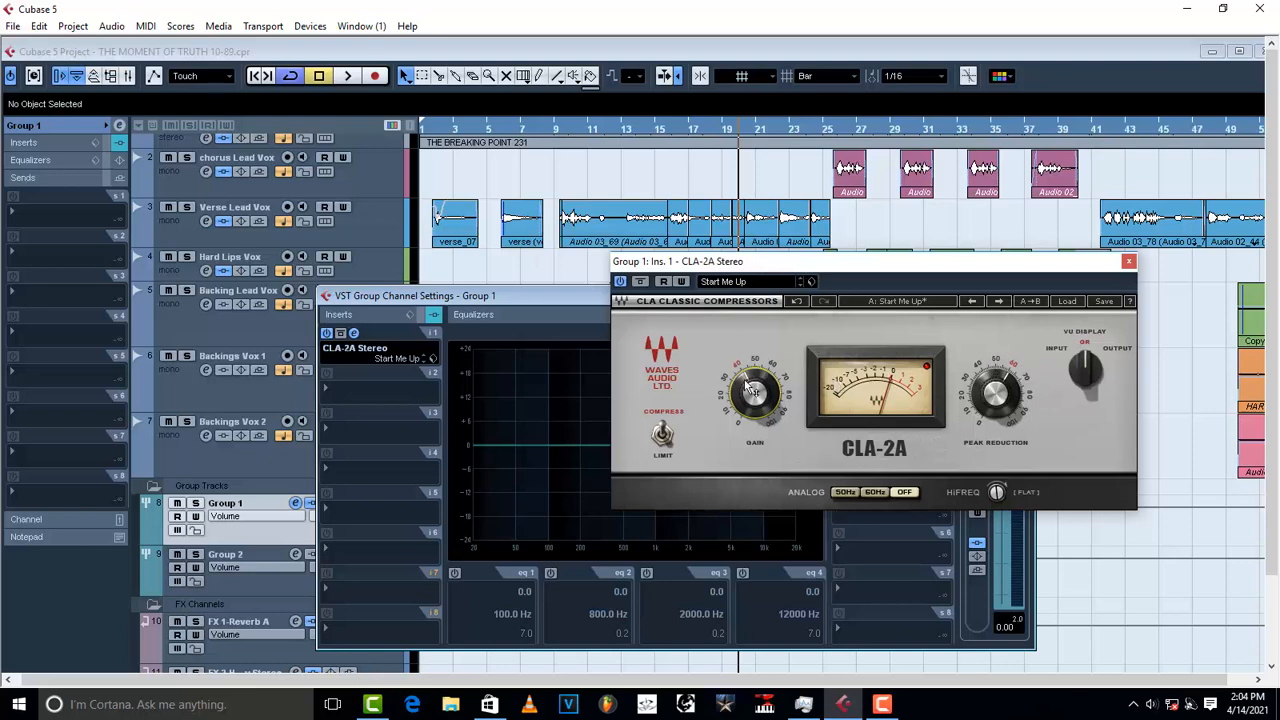
{"action": "mouse_move", "coordinate": [752, 388]}
{"action": "mouse_move", "coordinate": [997, 497]}
{"action": "left_click_drag", "start_coordinate": [998, 498], "coordinate": [1008, 503]}
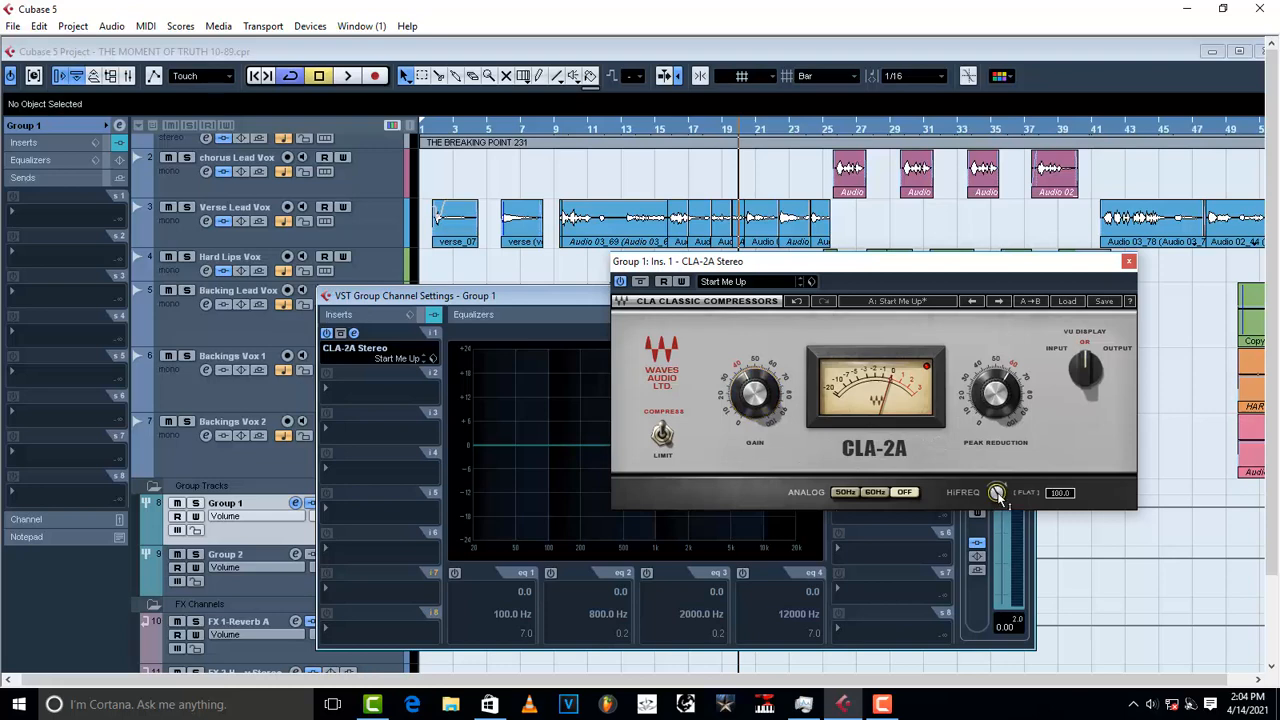
{"action": "key", "text": "space"}
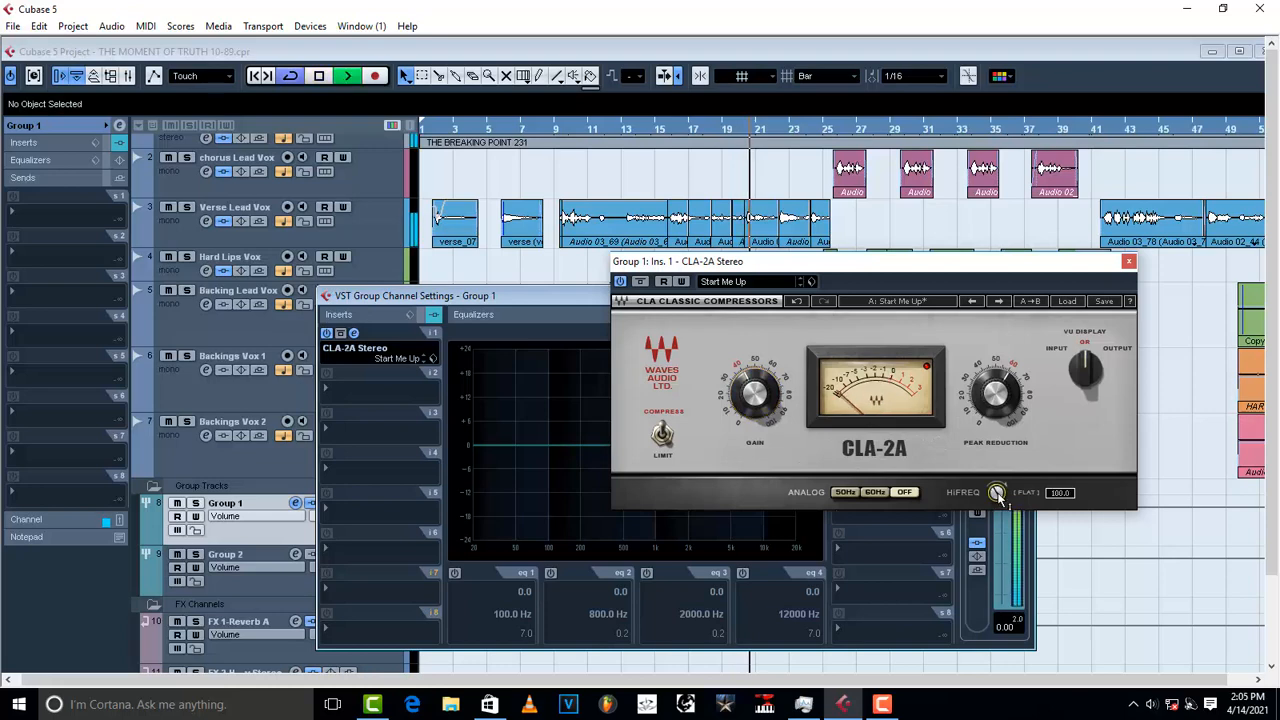
{"action": "key", "text": "space"}
{"action": "left_click_drag", "start_coordinate": [998, 498], "coordinate": [998, 499]}
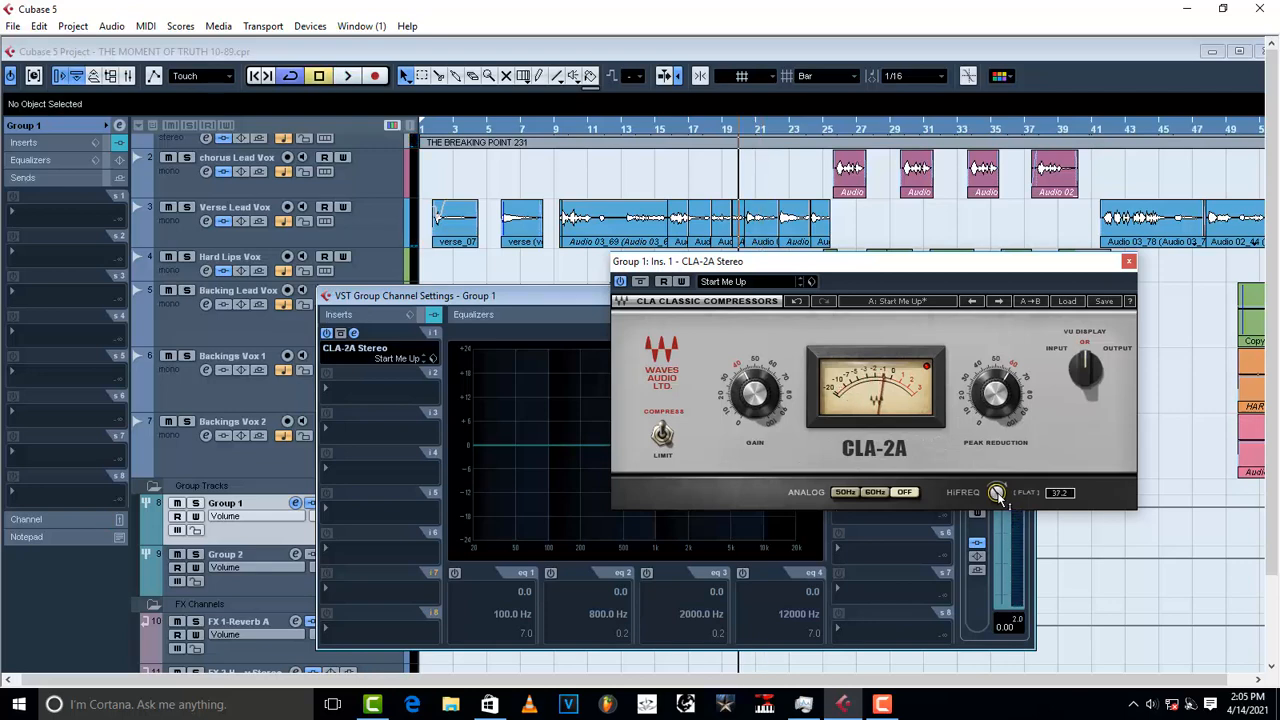
{"action": "key", "text": "space"}
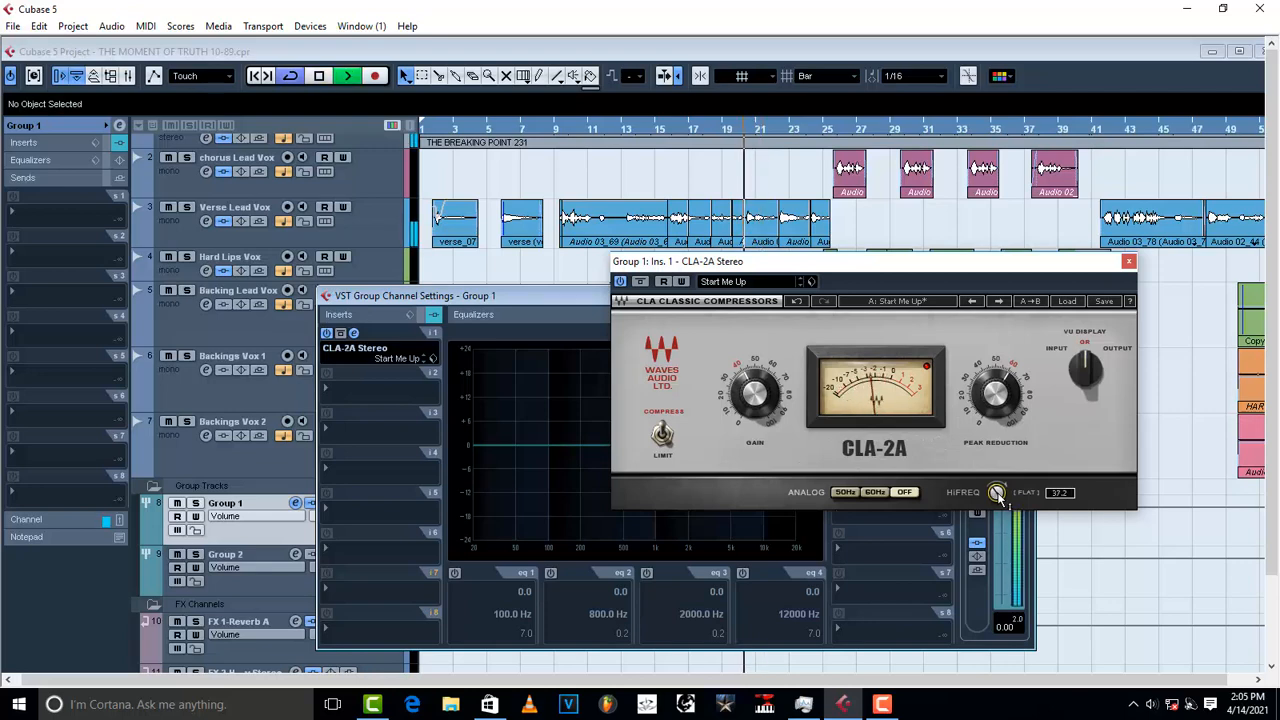
{"action": "key", "text": "space"}
{"action": "left_click_drag", "start_coordinate": [998, 495], "coordinate": [998, 496]}
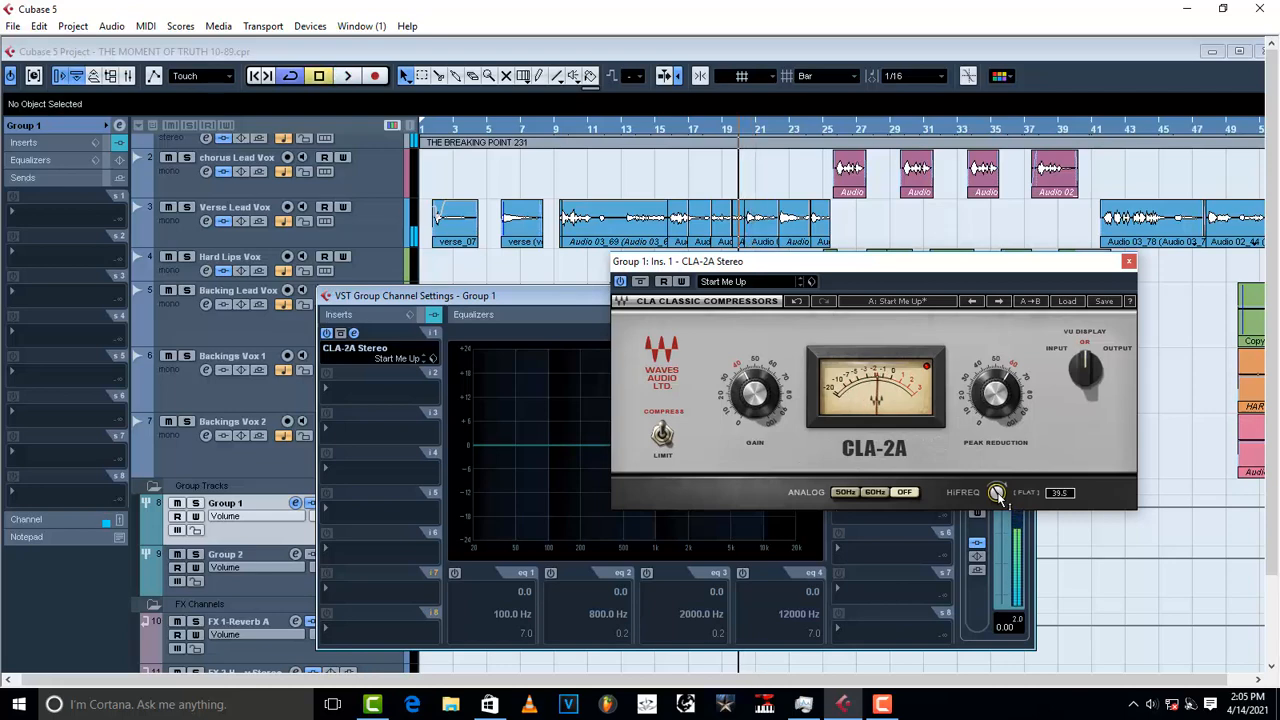
{"action": "left_click", "coordinate": [811, 281]}
{"action": "left_click", "coordinate": [846, 300]}
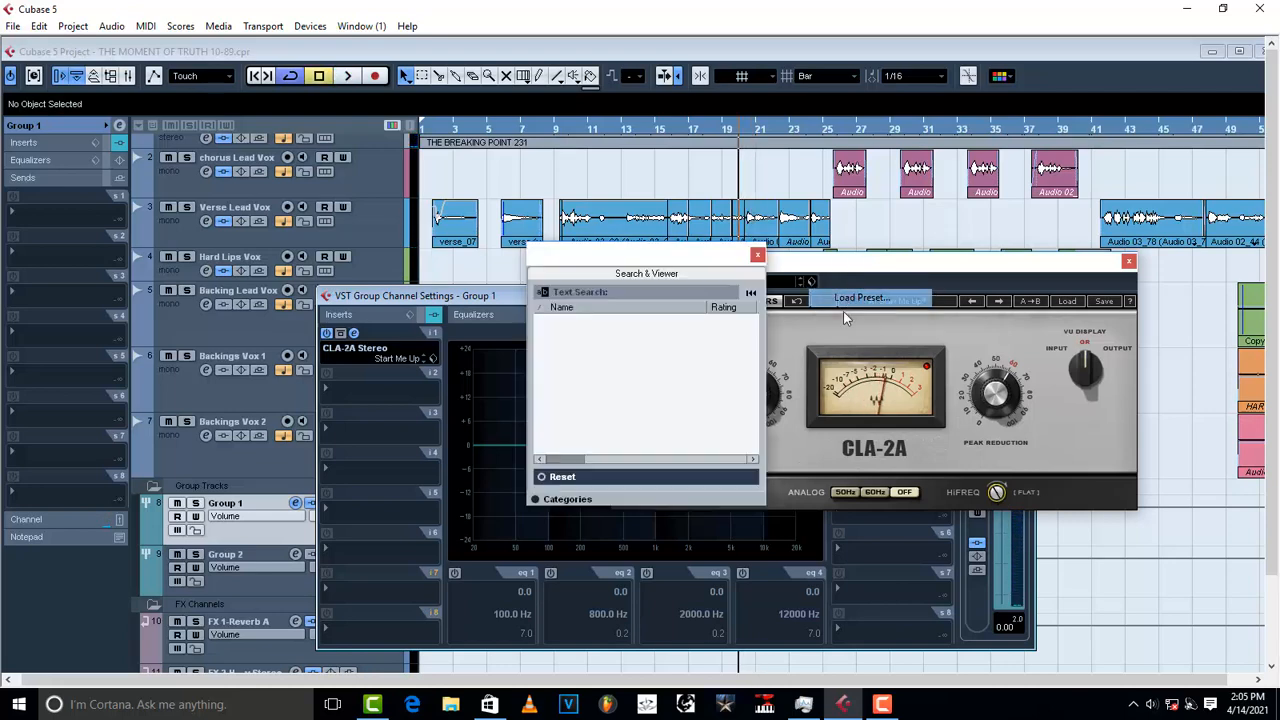
{"action": "left_click", "coordinate": [759, 256]}
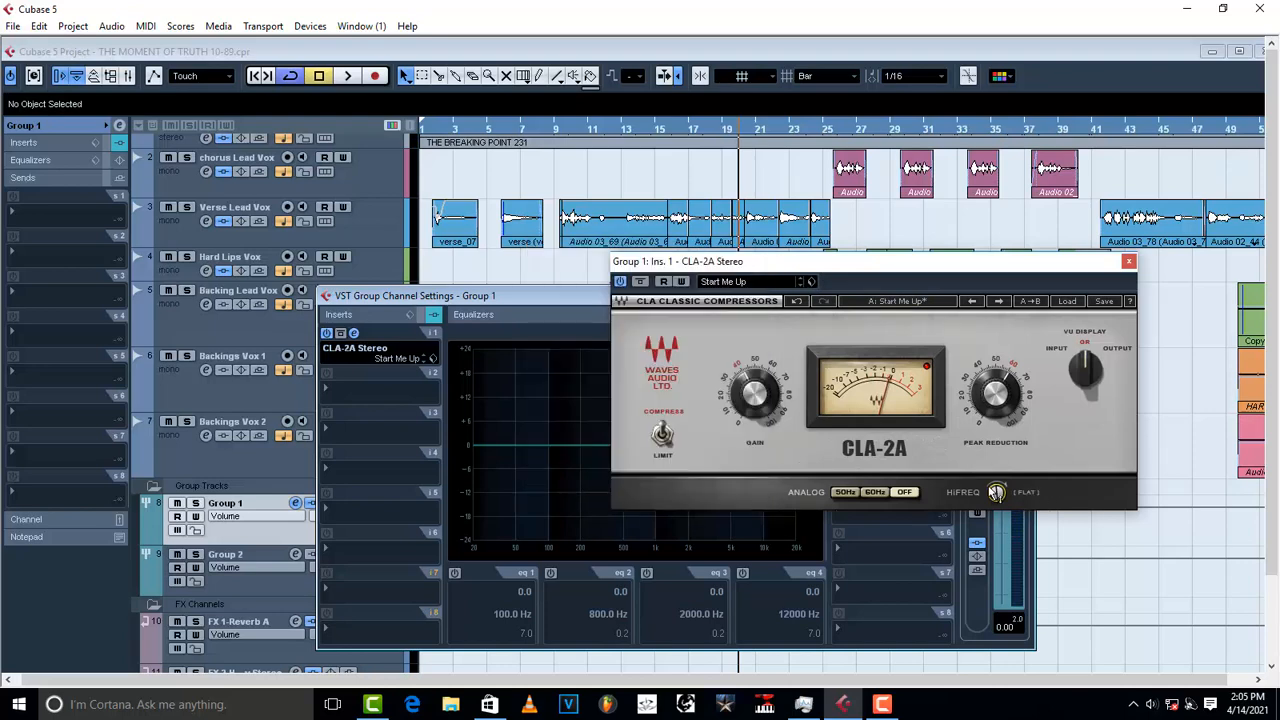
Step: Close the CLA-2A window and move Group 1's channel settings window up and right
{"action": "mouse_move", "coordinate": [997, 492]}
{"action": "left_click", "coordinate": [1126, 263]}
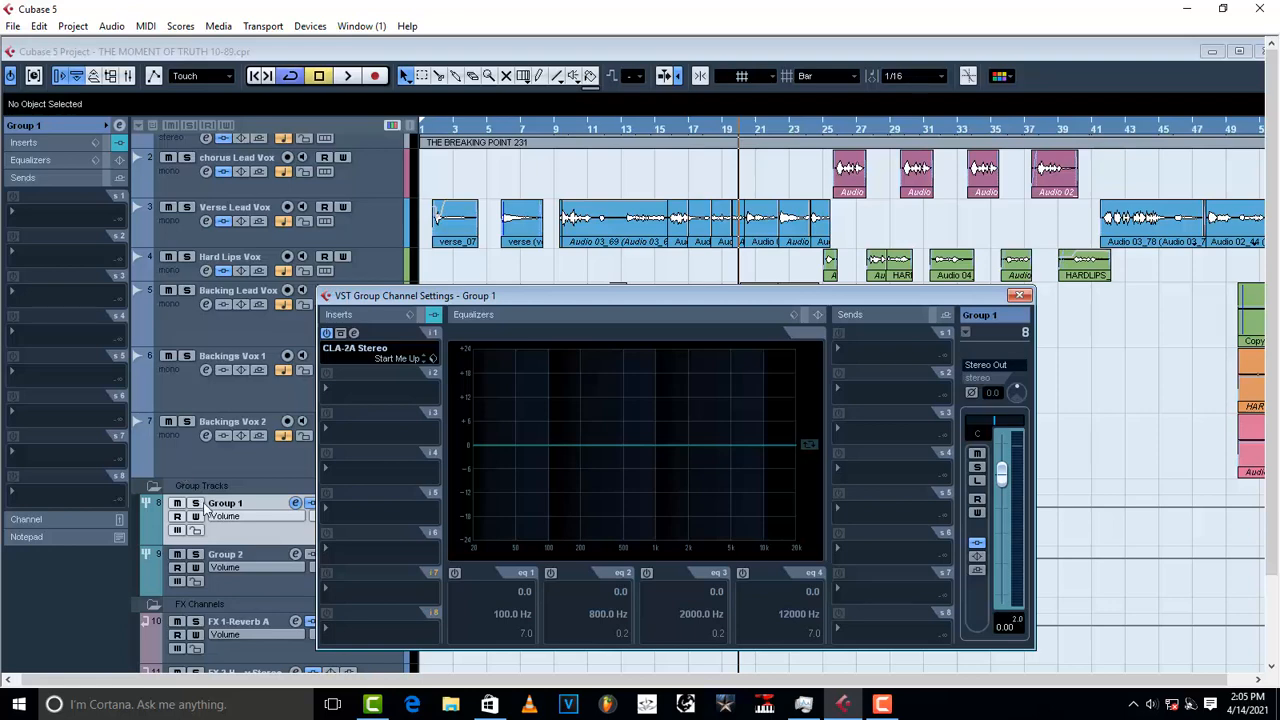
{"action": "left_click_drag", "start_coordinate": [492, 298], "coordinate": [561, 236]}
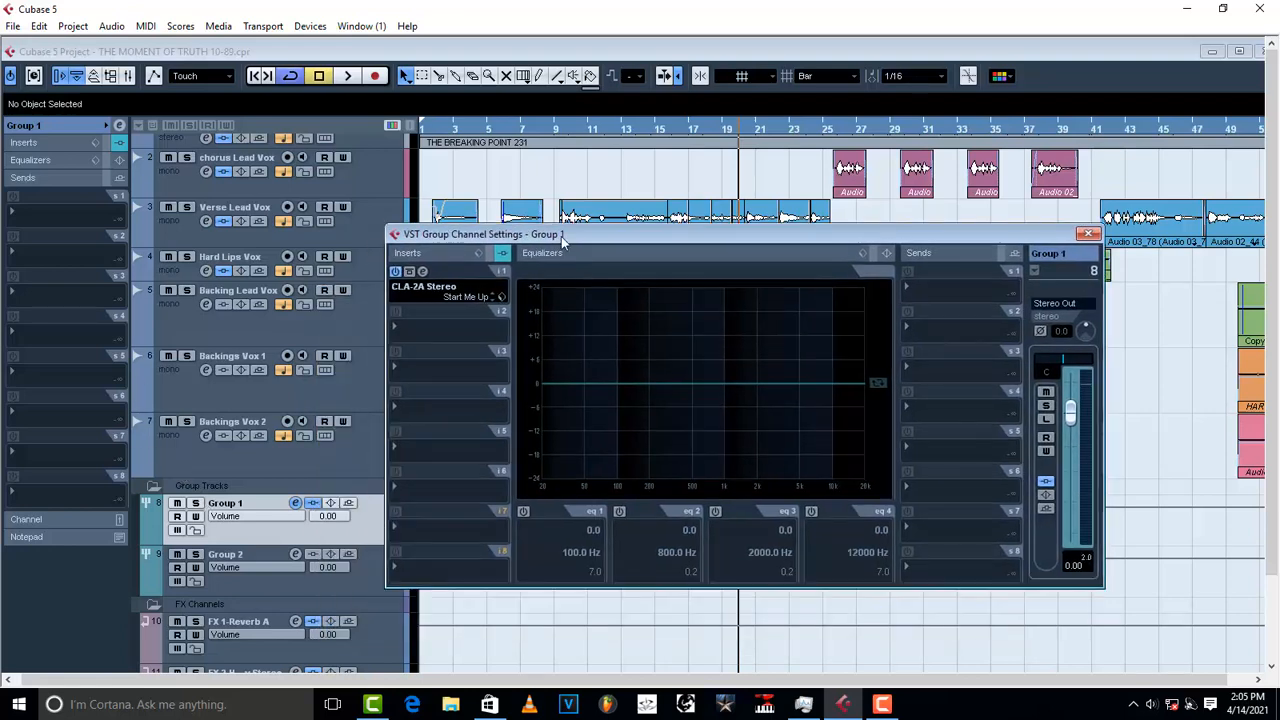
Step: Insert AutoTuneVST in slot 2 and load its Group 1 preset with C Minor scale
{"action": "left_click", "coordinate": [416, 327]}
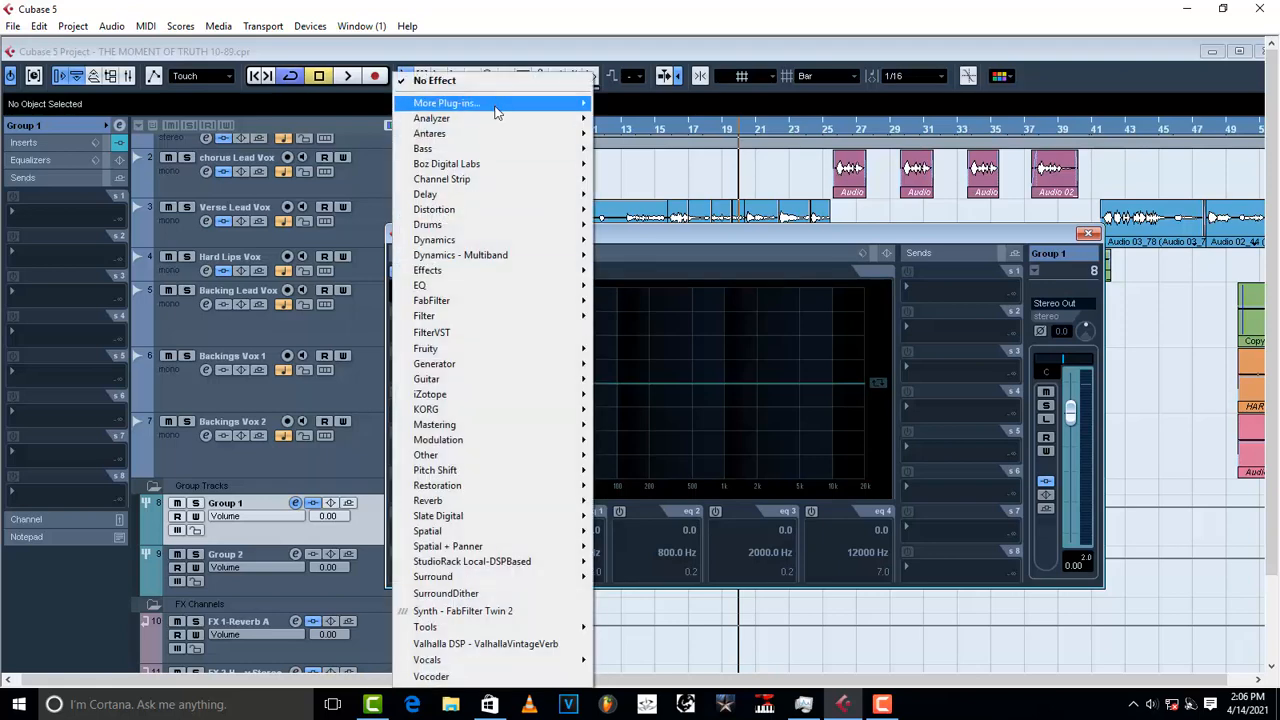
{"action": "mouse_move", "coordinate": [496, 110]}
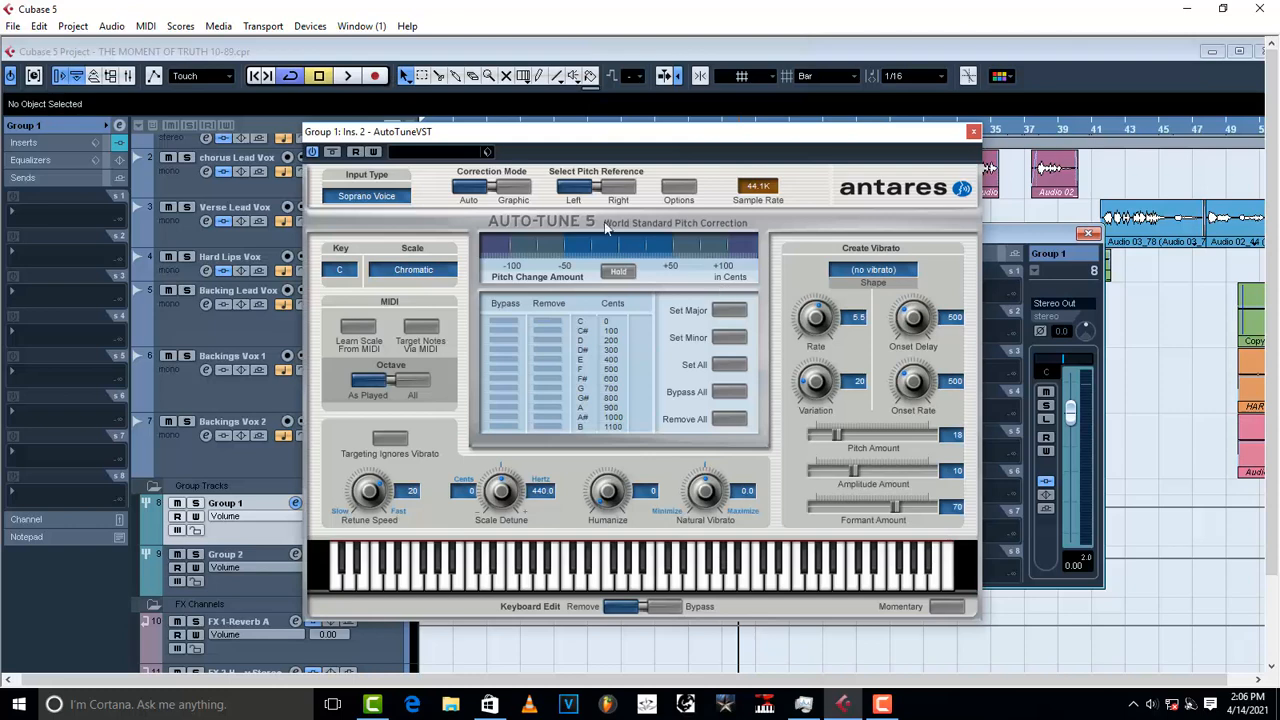
{"action": "left_click", "coordinate": [487, 152]}
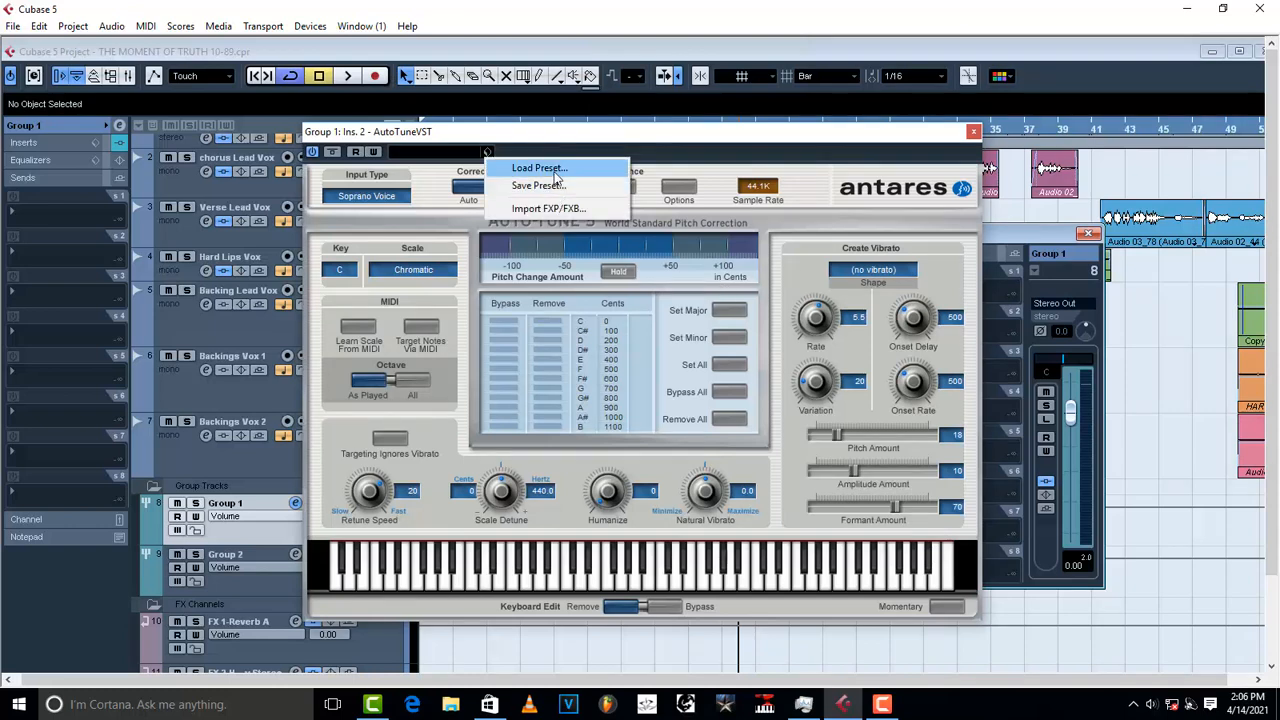
{"action": "left_click", "coordinate": [540, 168]}
{"action": "left_click", "coordinate": [580, 403]}
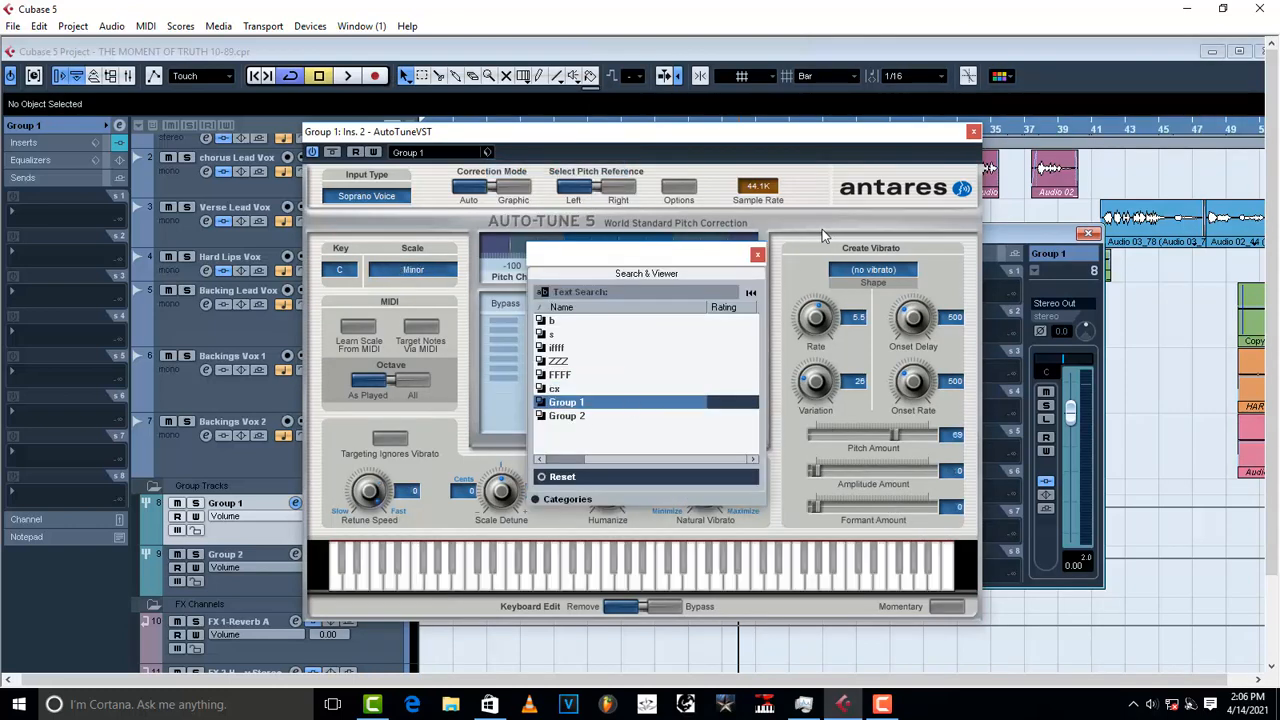
{"action": "left_click", "coordinate": [757, 254]}
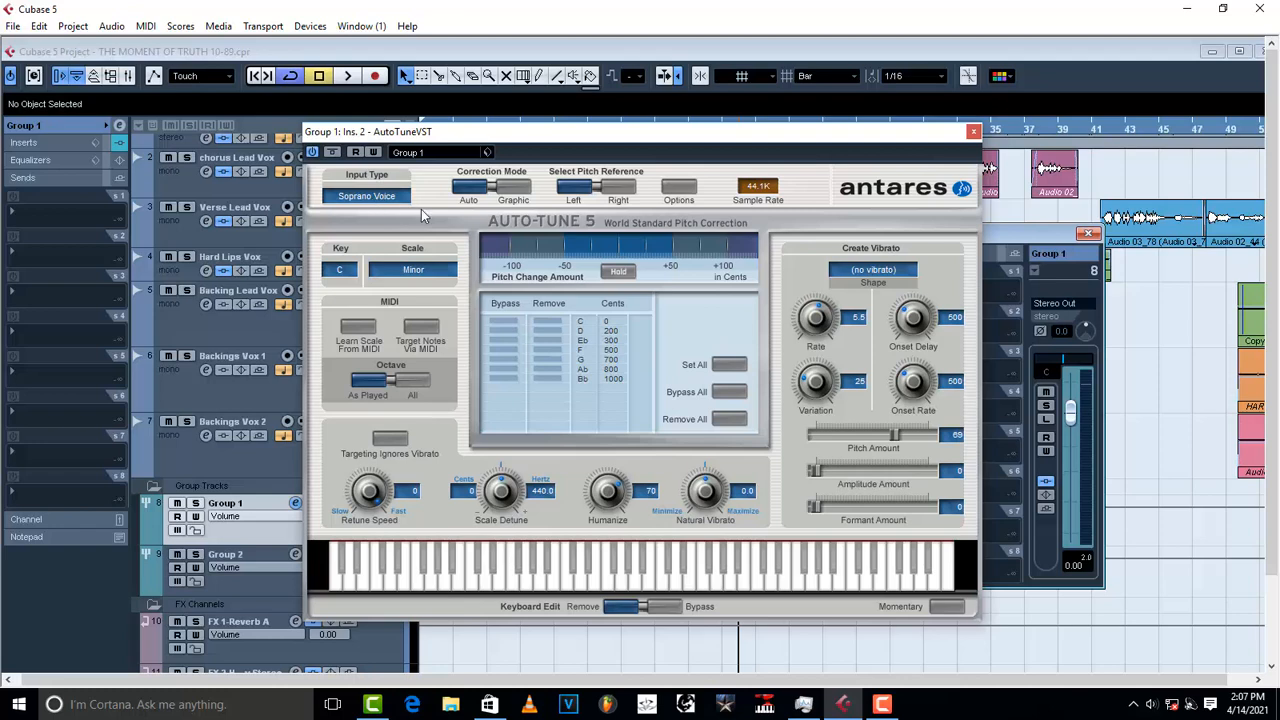
Step: Close the Auto-Tune window and play the vocal chain, stopping back at bar 19
{"action": "left_click", "coordinate": [973, 133]}
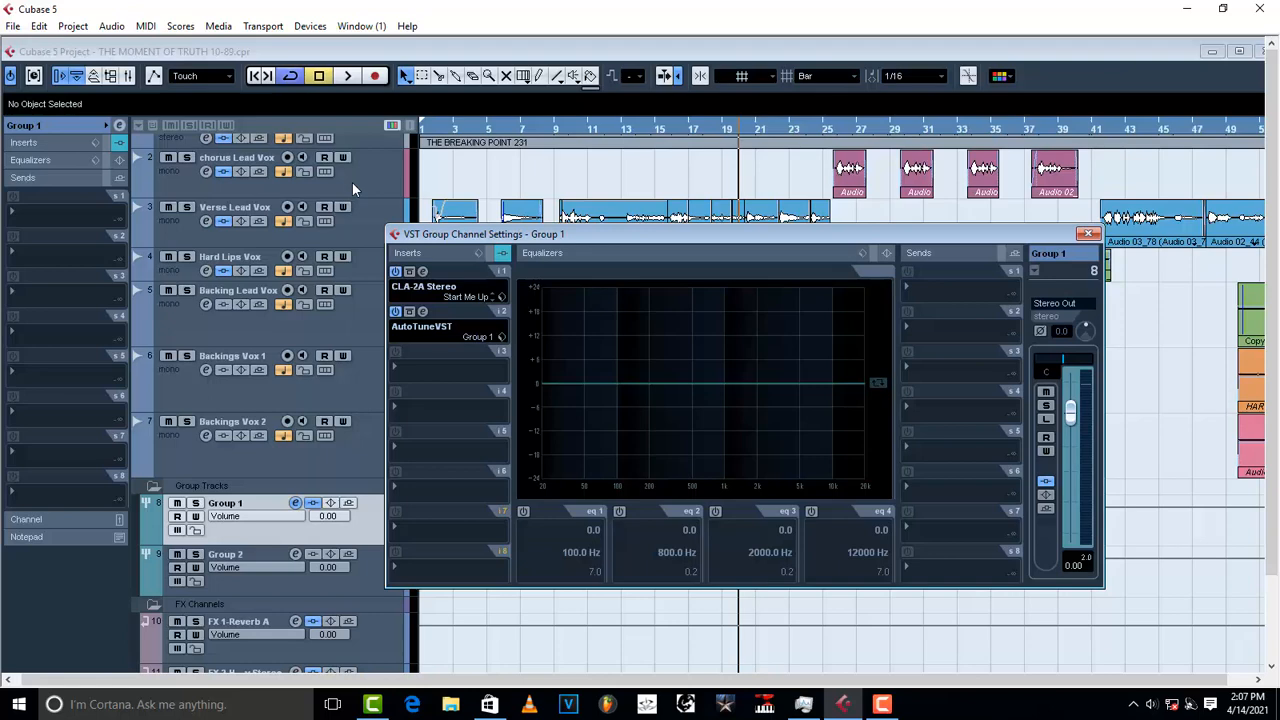
{"action": "key", "text": "space"}
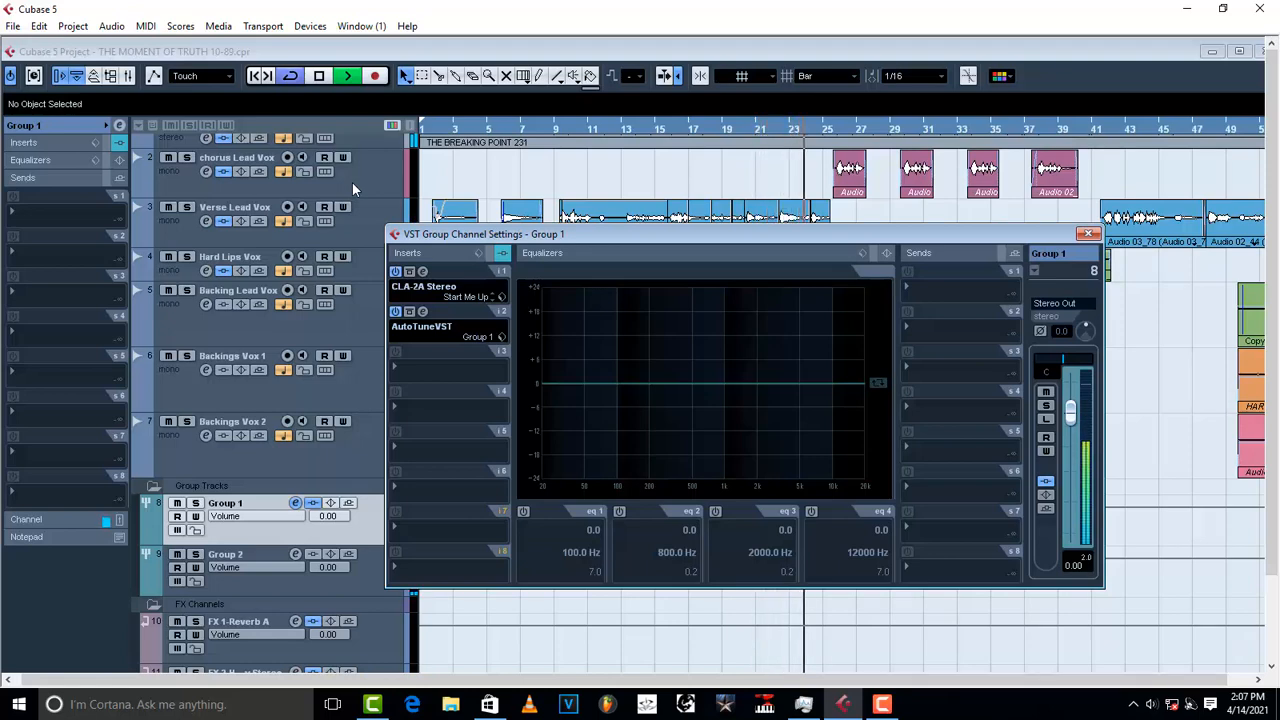
{"action": "key", "text": "space"}
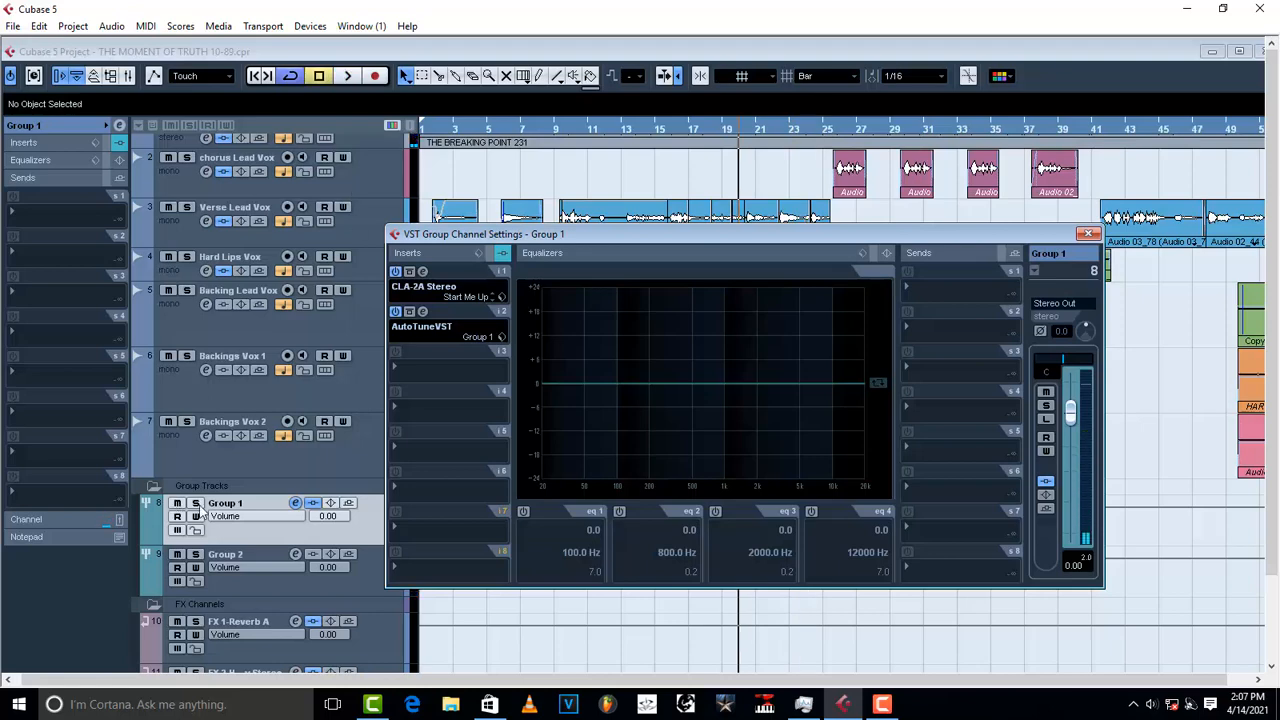
Step: Solo Group 1, listen briefly, and expand the Inspector's Inserts section showing CLA-2A and AutoTune
{"action": "left_click", "coordinate": [197, 505]}
{"action": "key", "text": "space"}
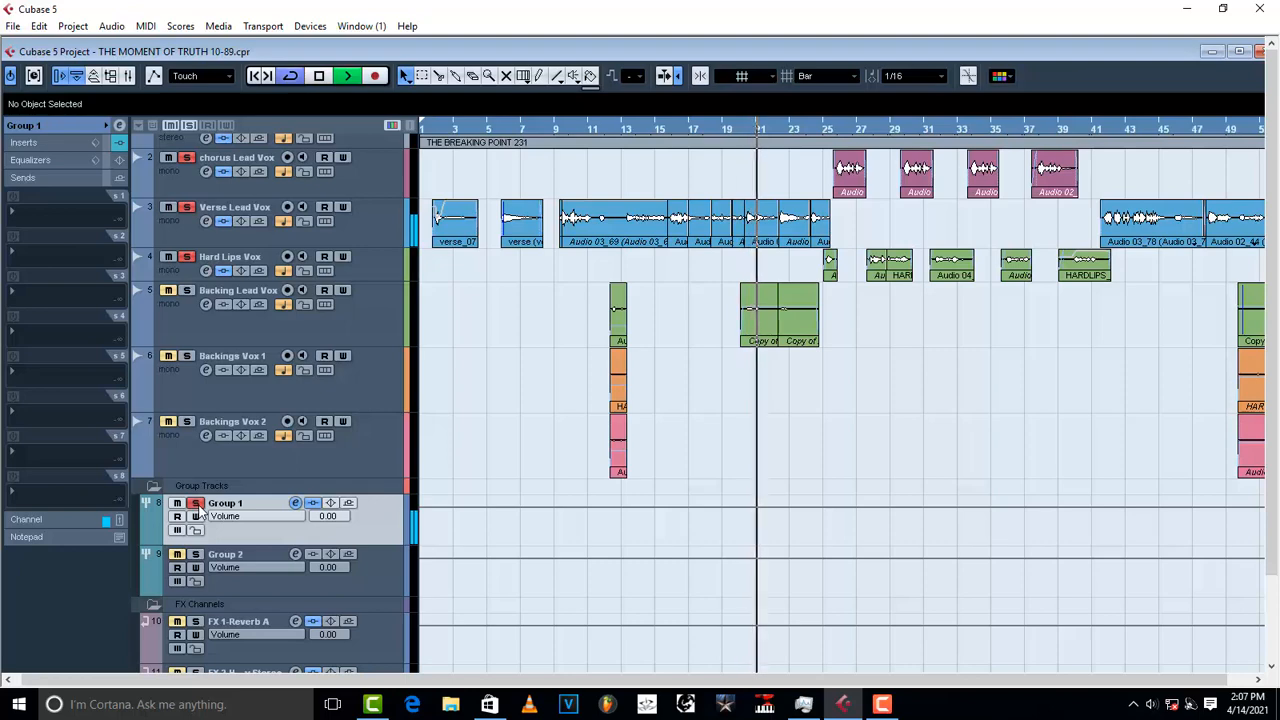
{"action": "key", "text": "space"}
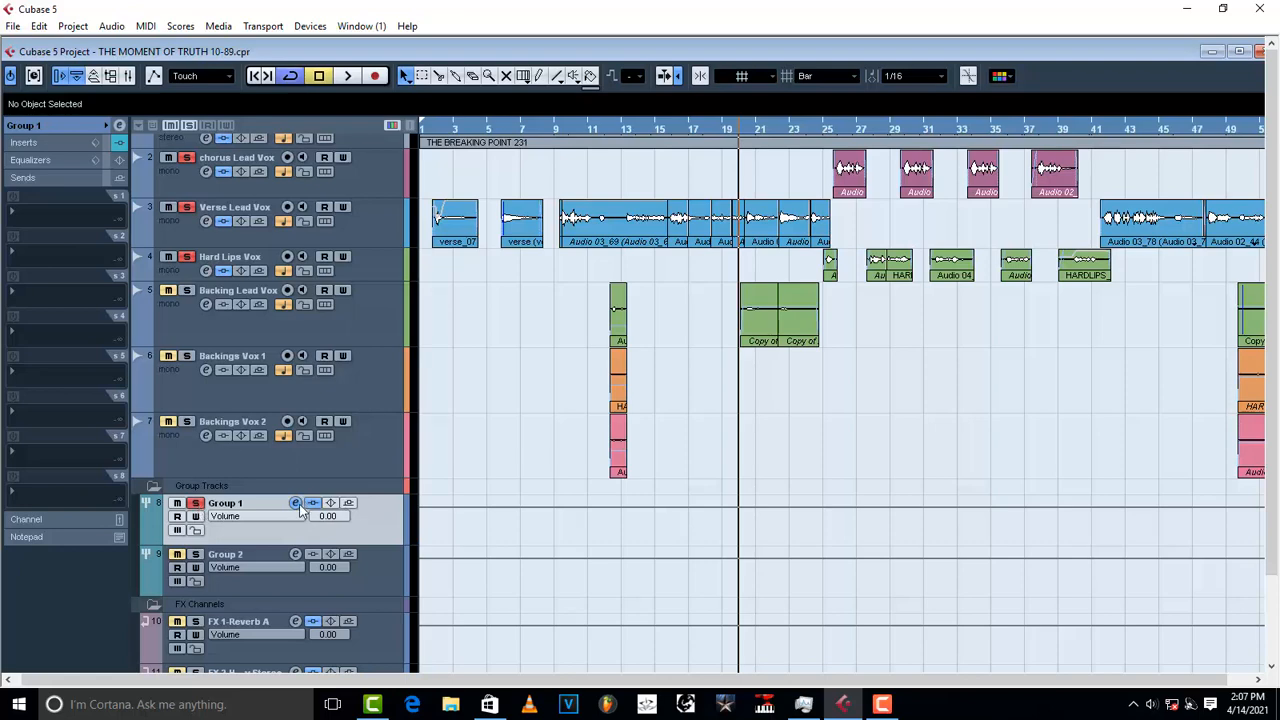
{"action": "left_click", "coordinate": [30, 145]}
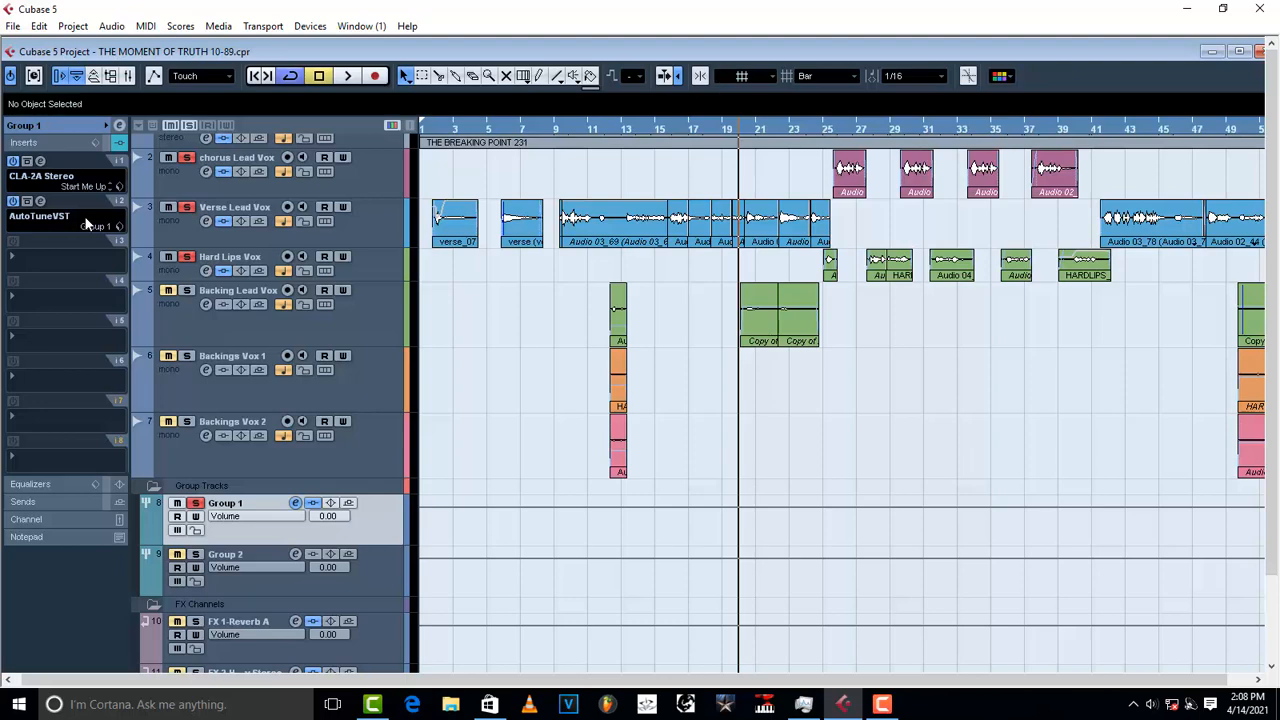
Step: Insert FabFilter Pro-Q 2 in slot 3 and drag out a low band at 16.779 Hz, -8.25 dB
{"action": "left_click", "coordinate": [36, 262]}
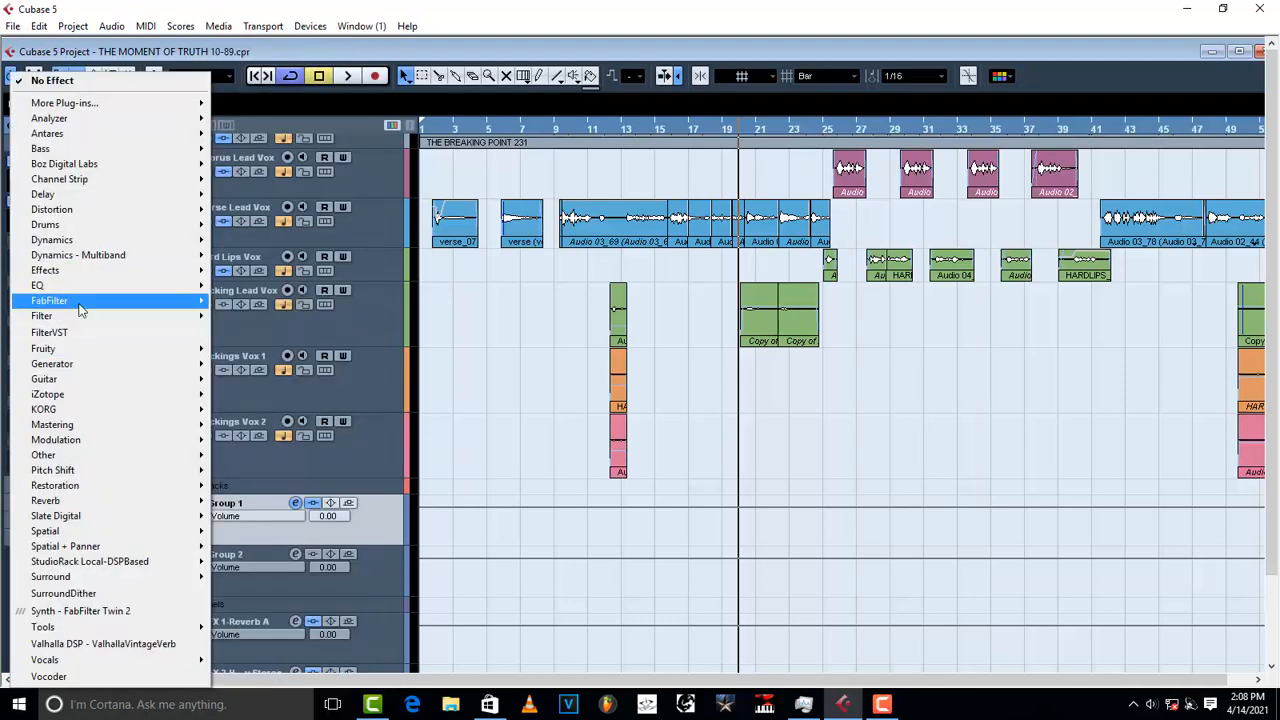
{"action": "mouse_move", "coordinate": [80, 310]}
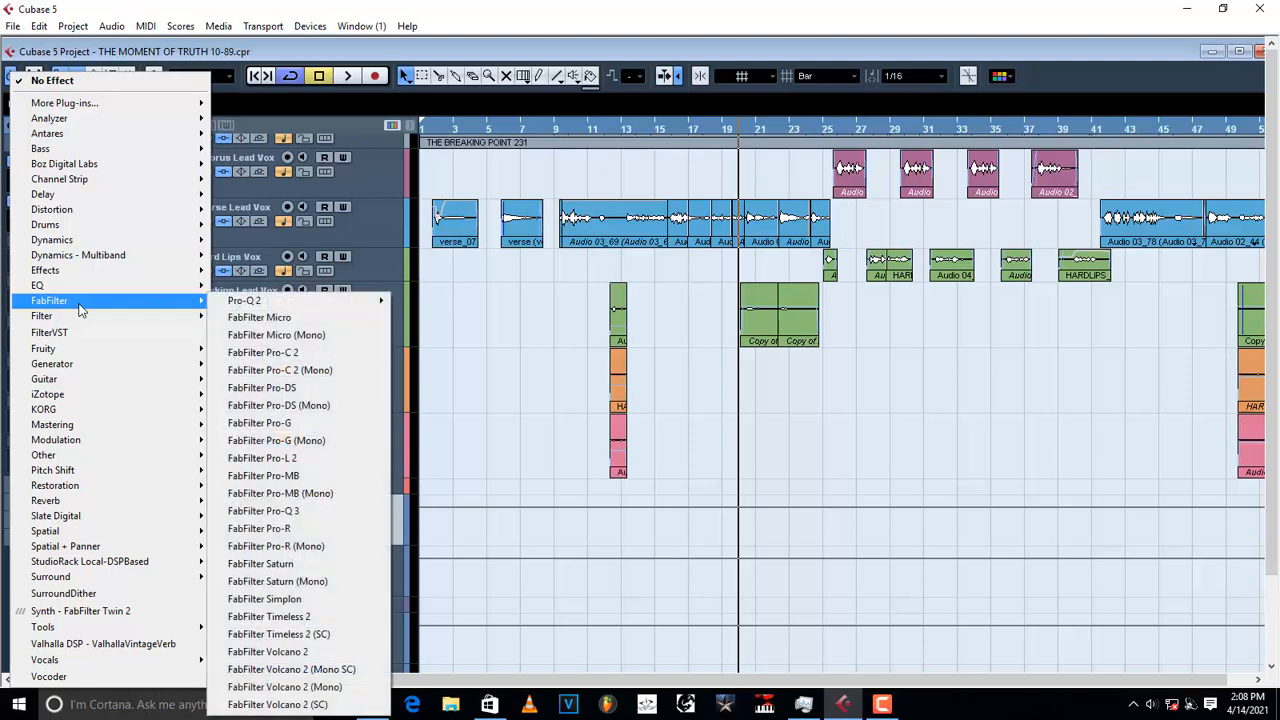
{"action": "mouse_move", "coordinate": [378, 303]}
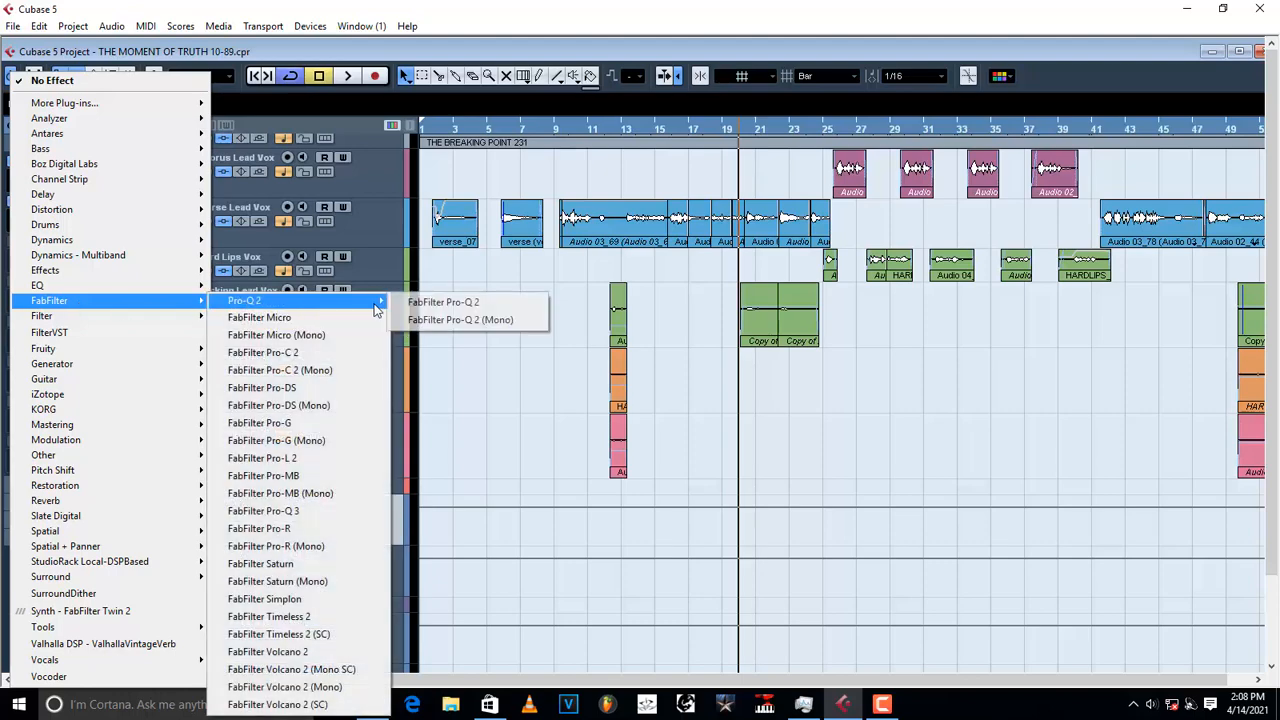
{"action": "left_click", "coordinate": [476, 302]}
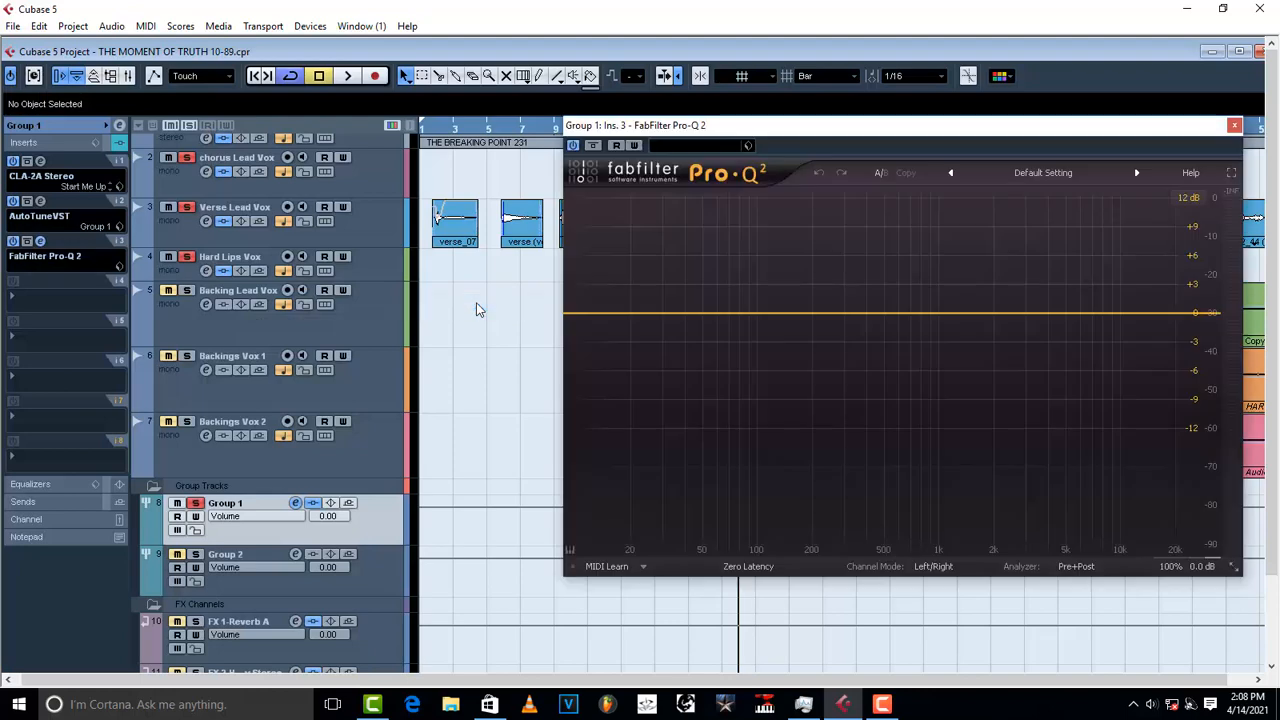
{"action": "left_click_drag", "start_coordinate": [967, 134], "coordinate": [762, 141]}
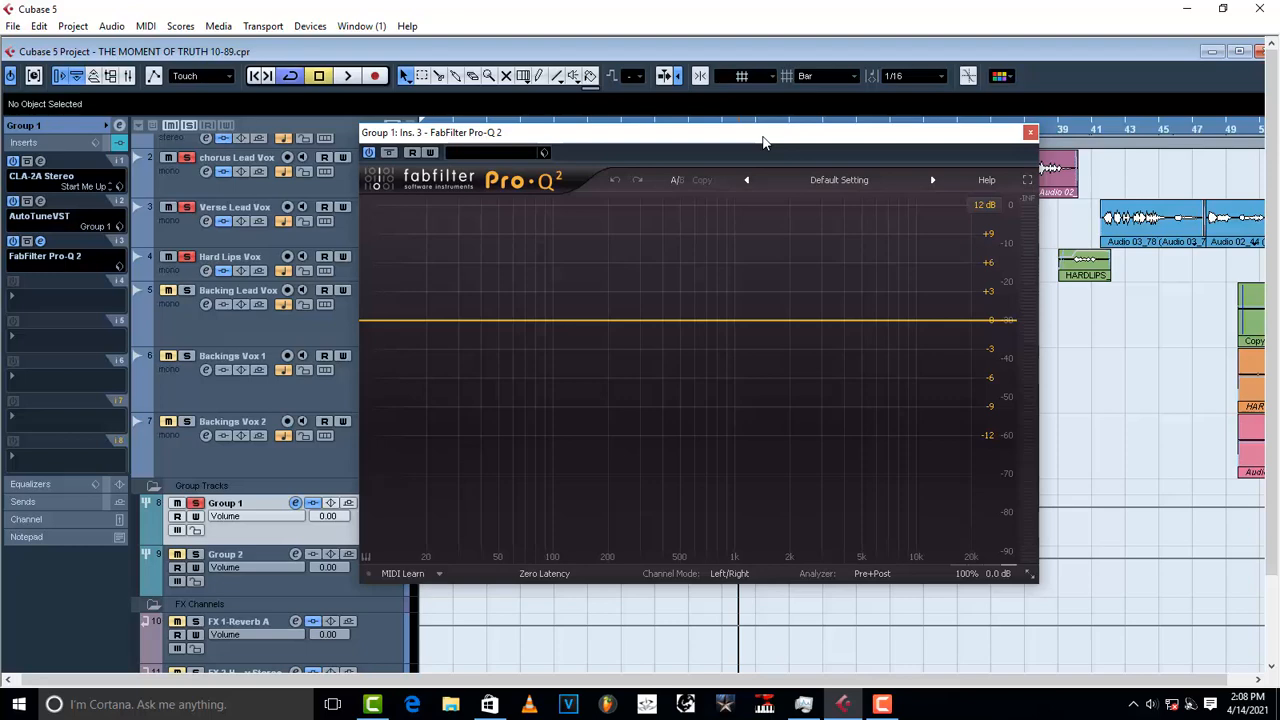
{"action": "left_click_drag", "start_coordinate": [366, 323], "coordinate": [412, 360]}
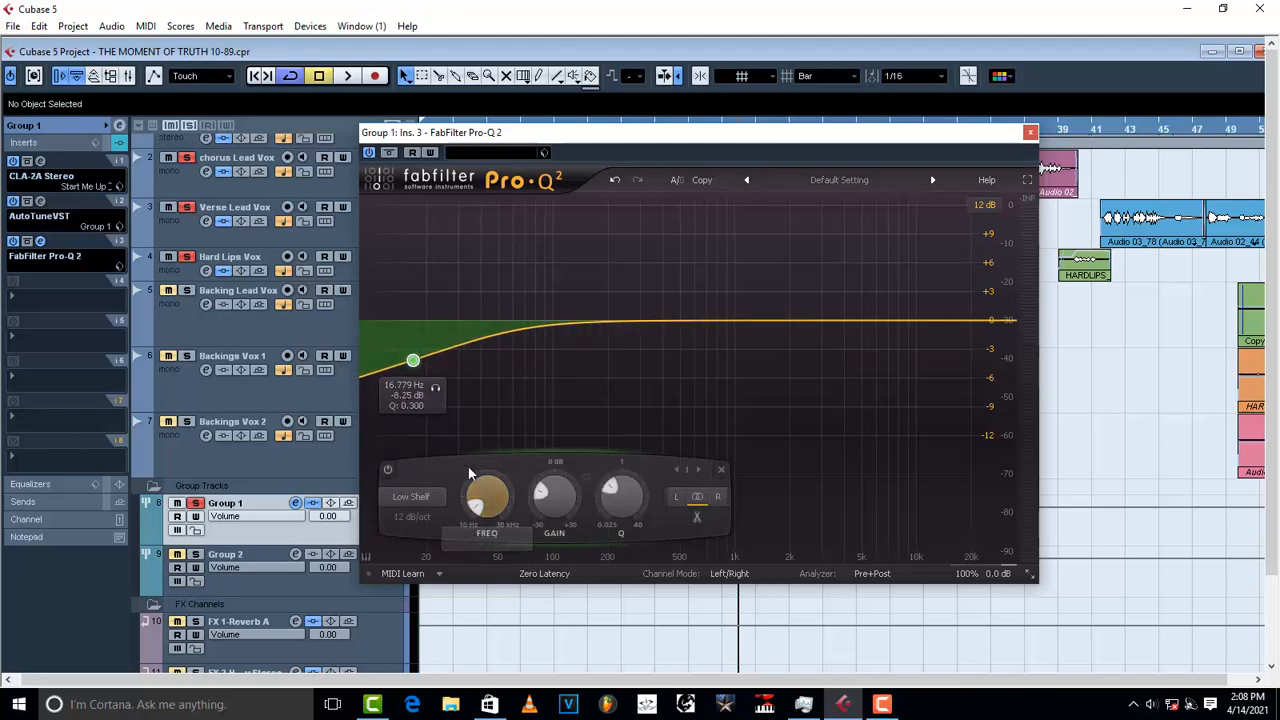
Step: Turn band 1 into a 48 dB/oct low cut at about 90 Hz
{"action": "left_click", "coordinate": [419, 498]}
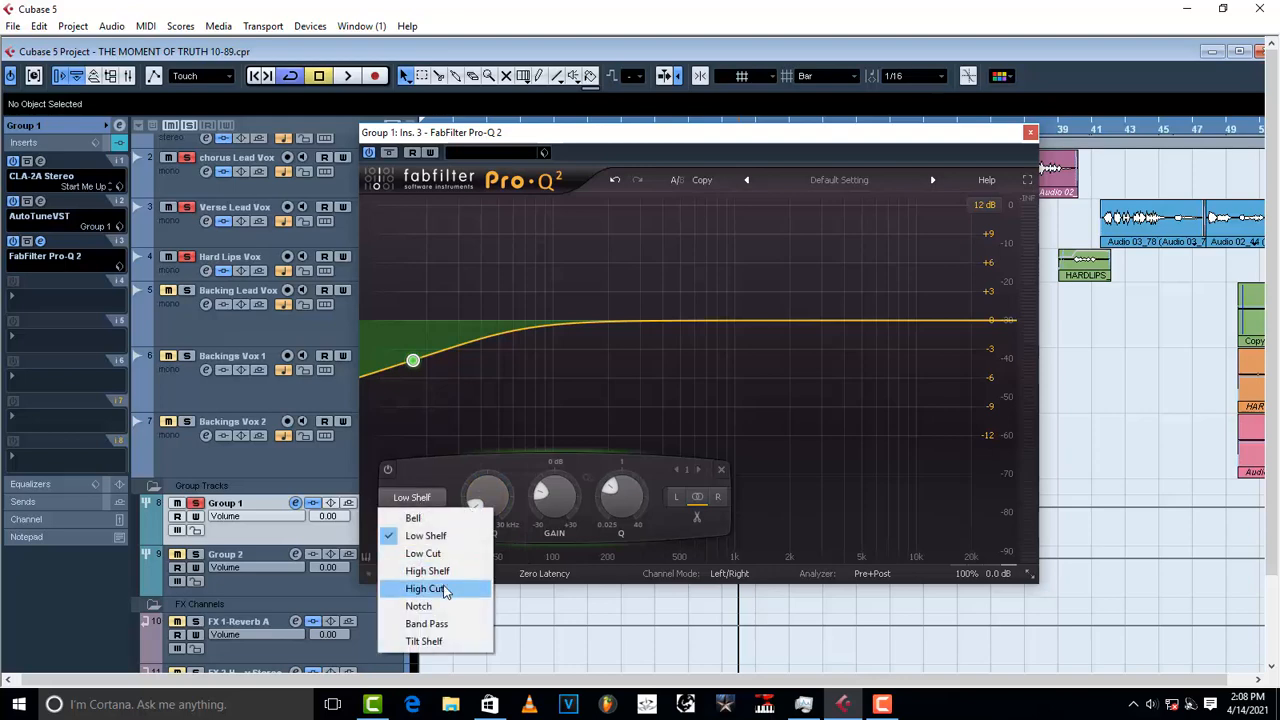
{"action": "left_click", "coordinate": [439, 553]}
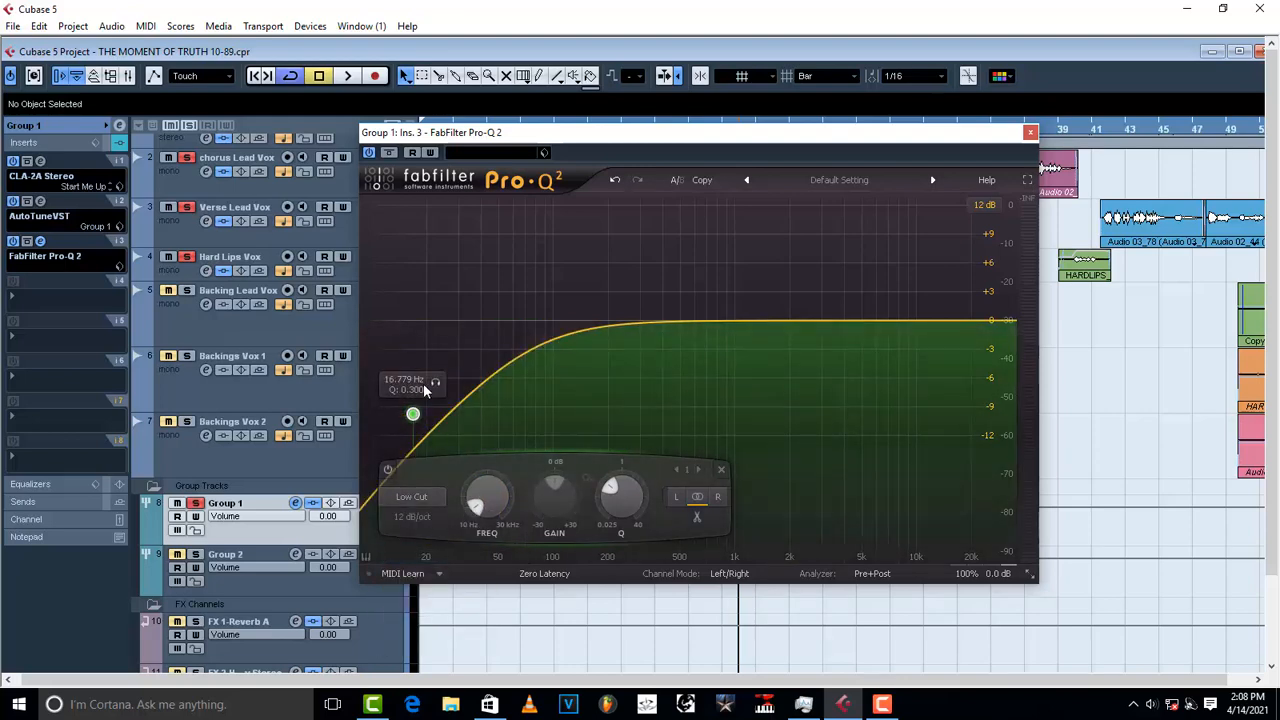
{"action": "left_click", "coordinate": [418, 515]}
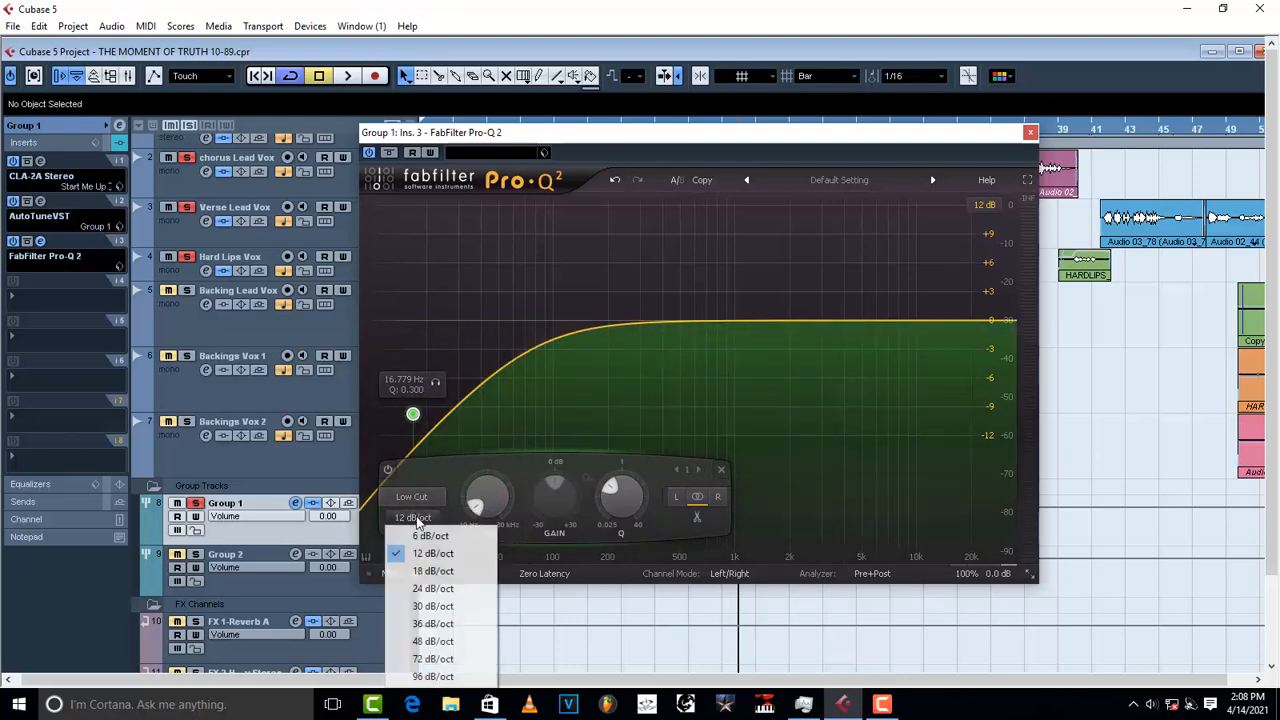
{"action": "left_click", "coordinate": [445, 640]}
{"action": "left_click_drag", "start_coordinate": [412, 416], "coordinate": [544, 428]}
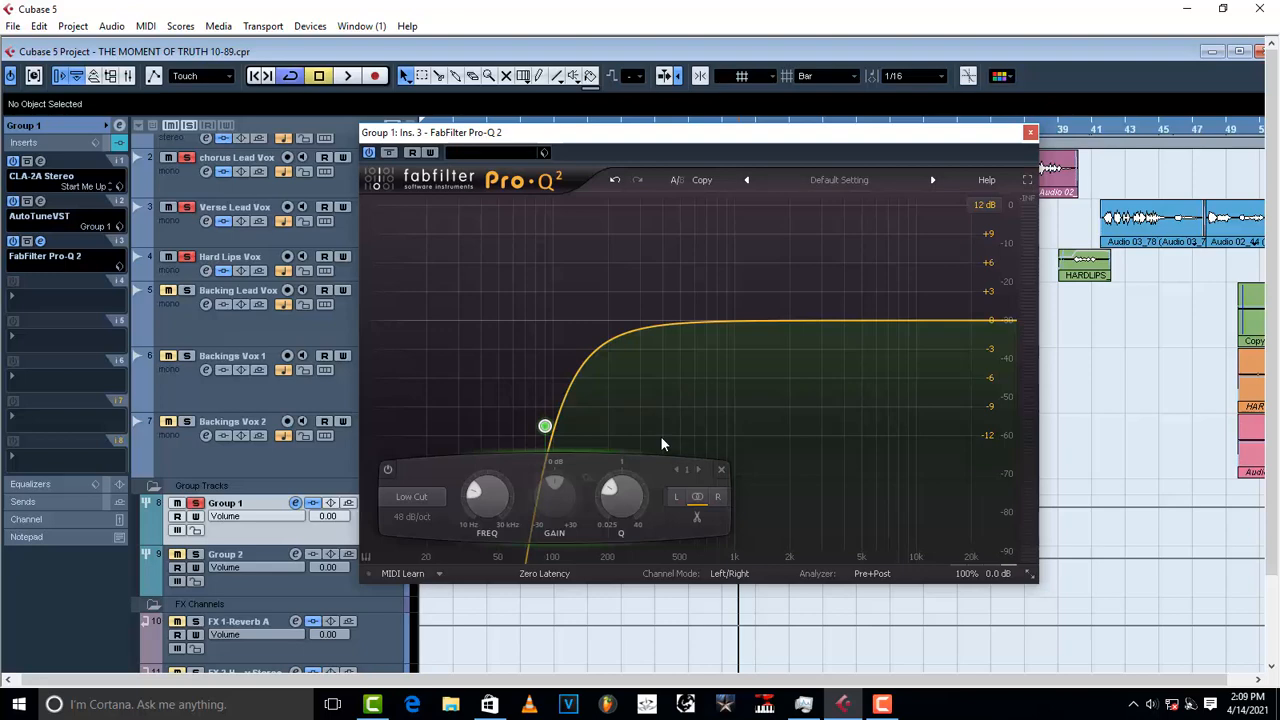
Step: Add a bell band near 195 Hz and pull it into a slight cut while listening
{"action": "key", "text": "space"}
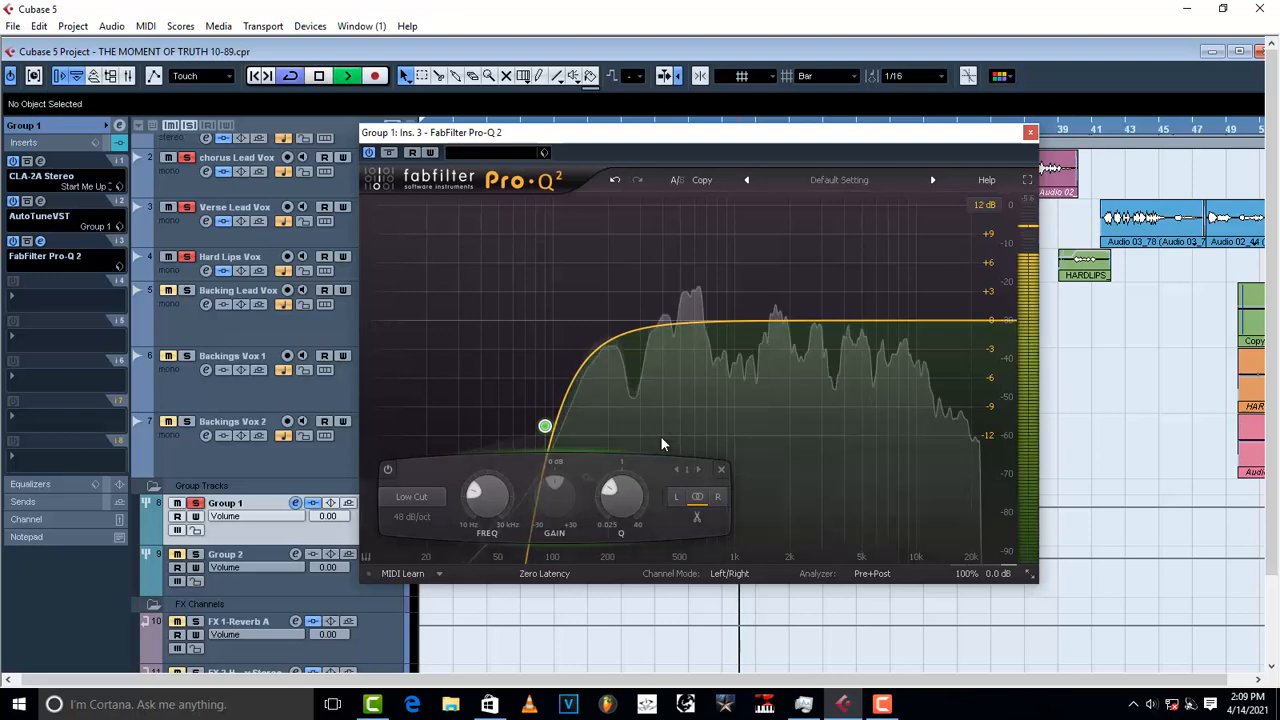
{"action": "left_click_drag", "start_coordinate": [857, 320], "coordinate": [633, 224]}
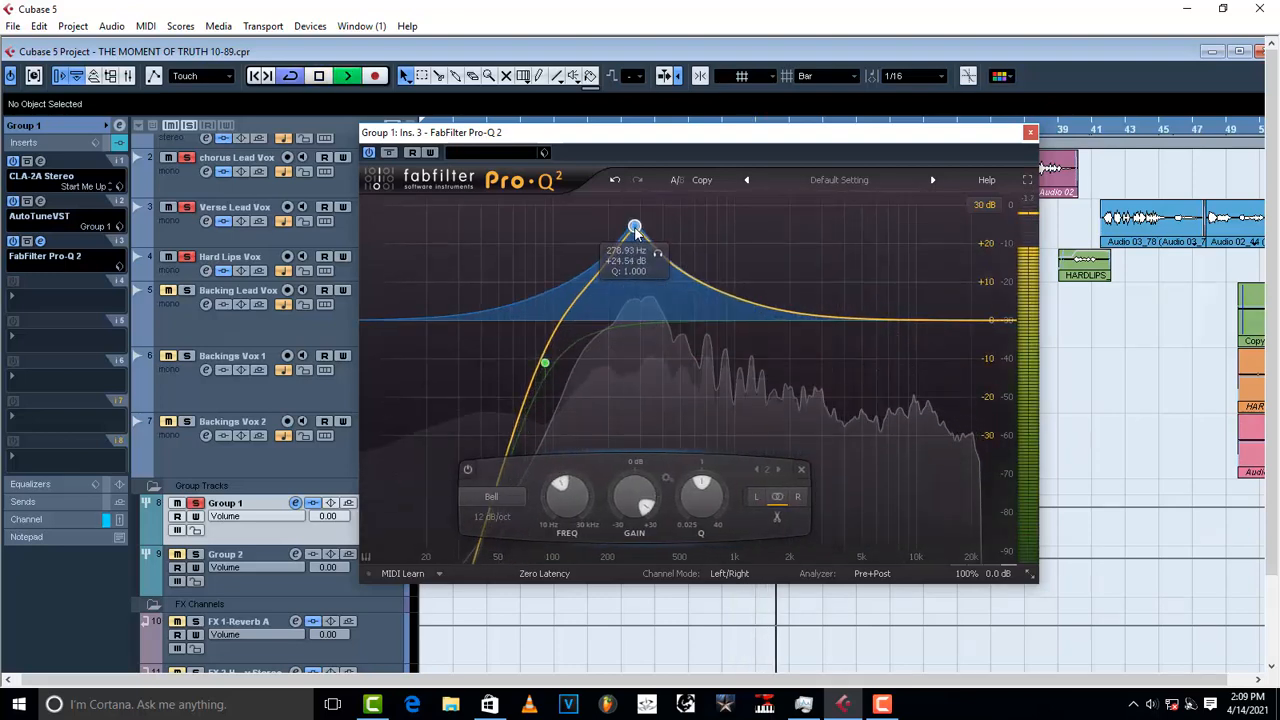
{"action": "key", "text": "space"}
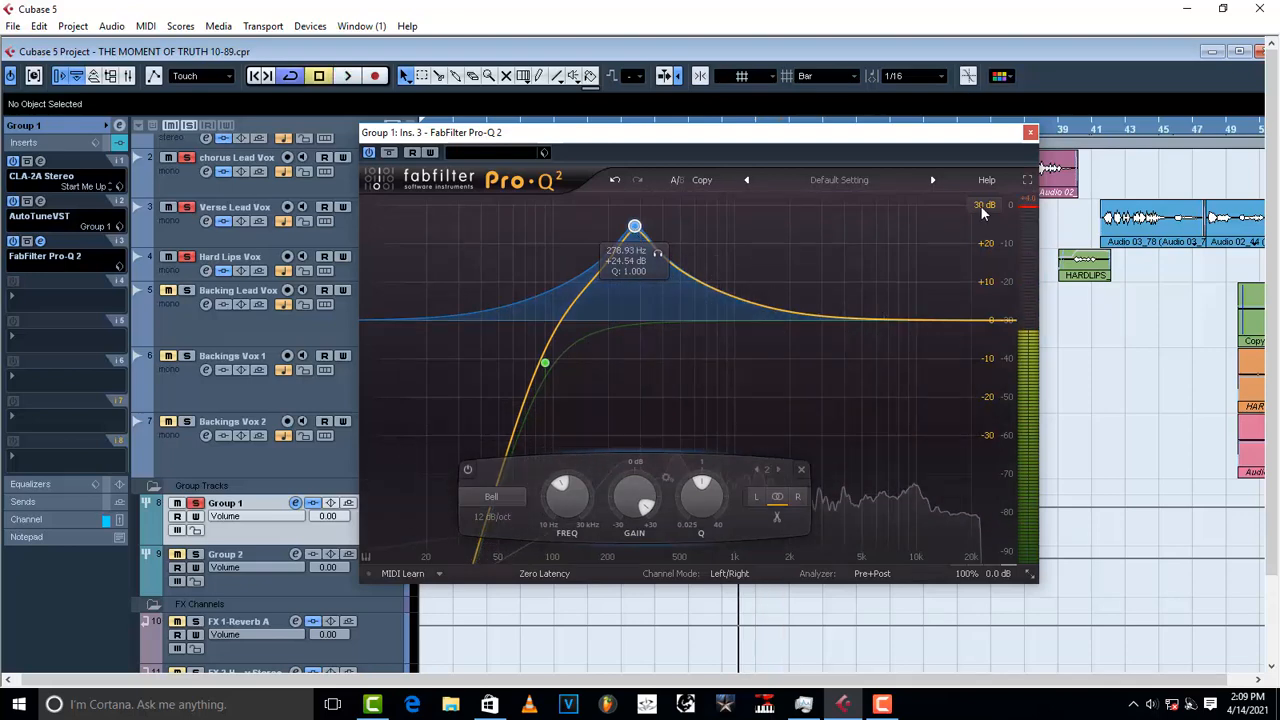
{"action": "left_click", "coordinate": [984, 204]}
{"action": "left_click", "coordinate": [995, 280]}
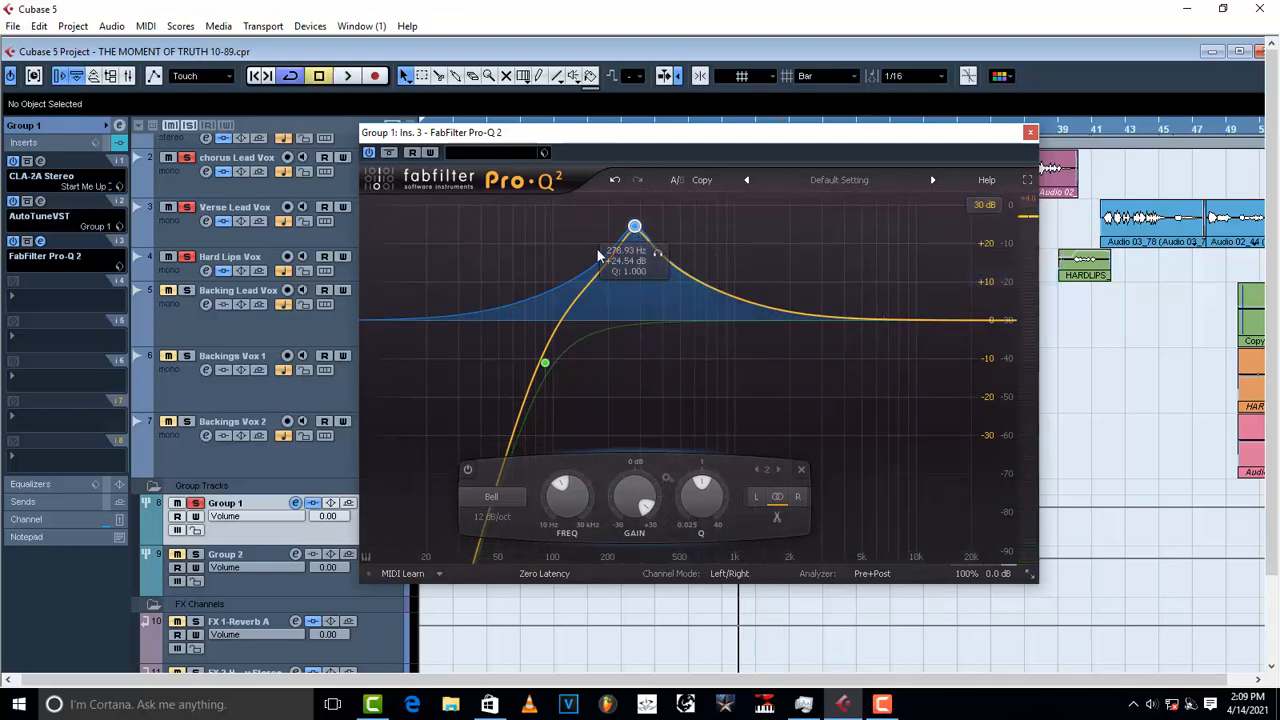
{"action": "key", "text": "space"}
{"action": "left_click_drag", "start_coordinate": [633, 224], "coordinate": [607, 221]}
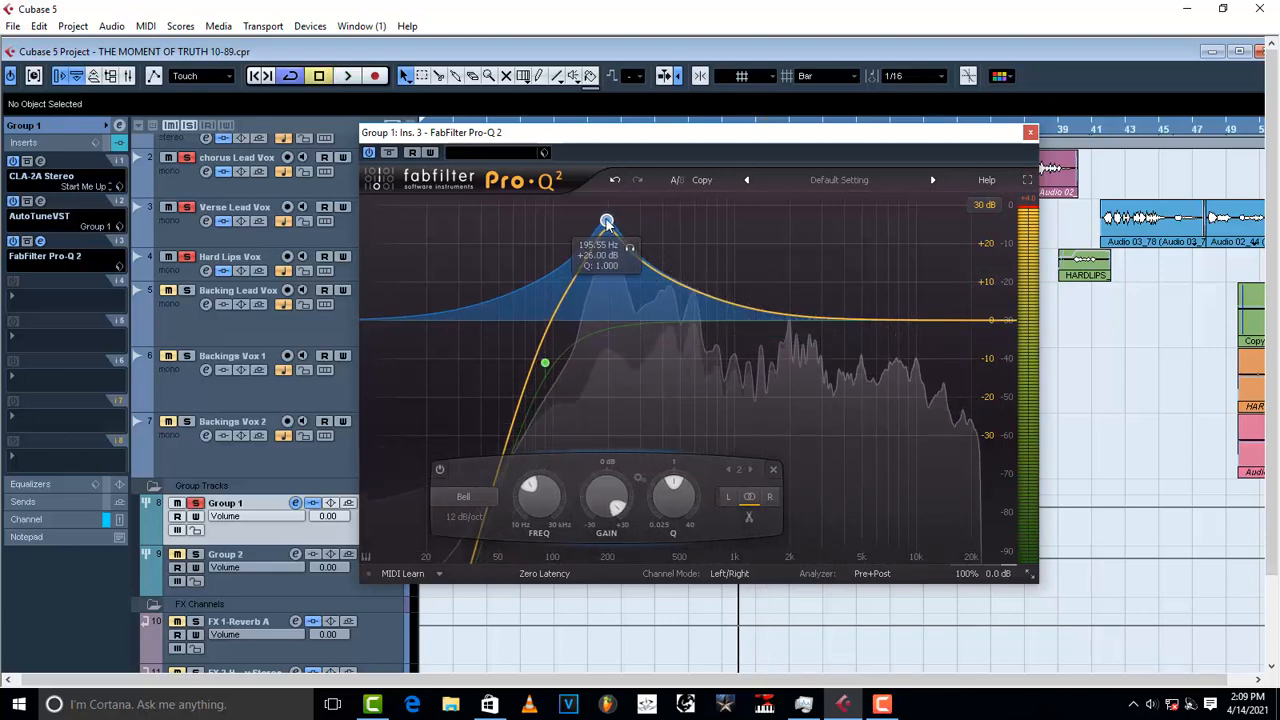
{"action": "key", "text": "space"}
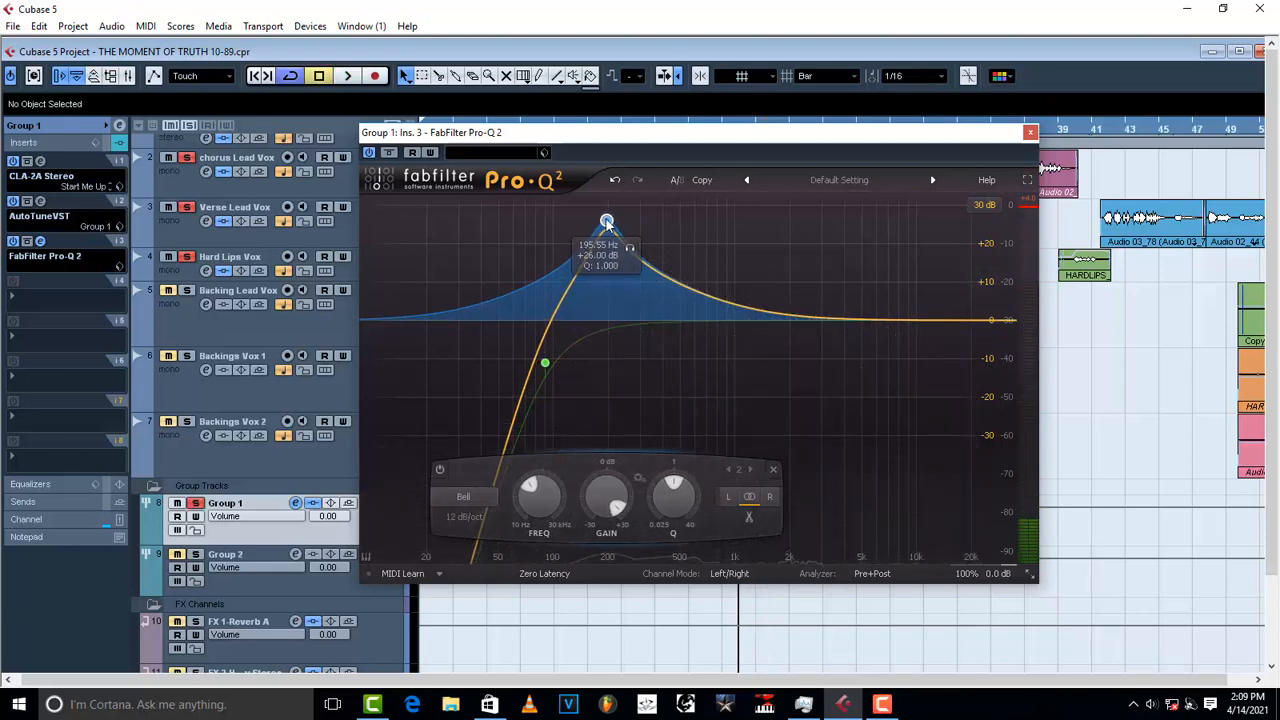
{"action": "left_click_drag", "start_coordinate": [607, 221], "coordinate": [611, 335]}
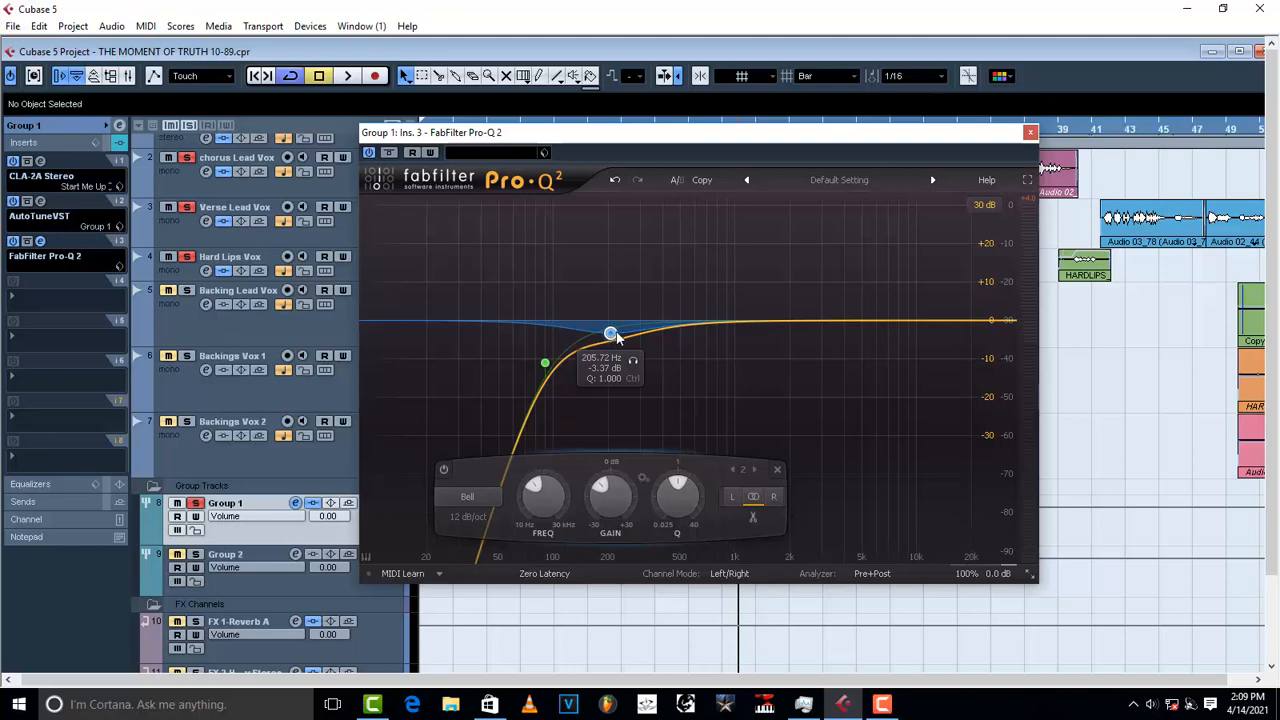
Step: Add a -3.54 dB bell at 3090 Hz and a +4.79 dB high shelf at 15830 Hz
{"action": "left_click_drag", "start_coordinate": [871, 320], "coordinate": [824, 336]}
{"action": "key", "text": "space"}
{"action": "key", "text": "space"}
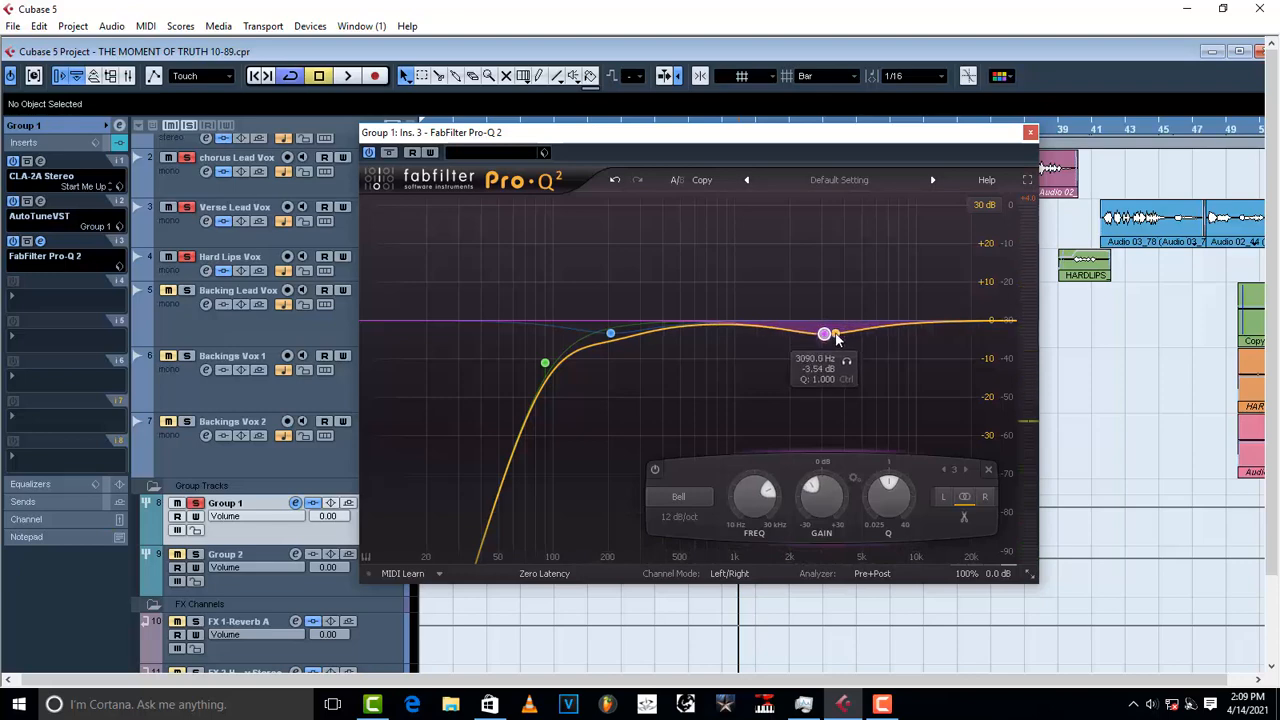
{"action": "left_click_drag", "start_coordinate": [946, 320], "coordinate": [951, 304]}
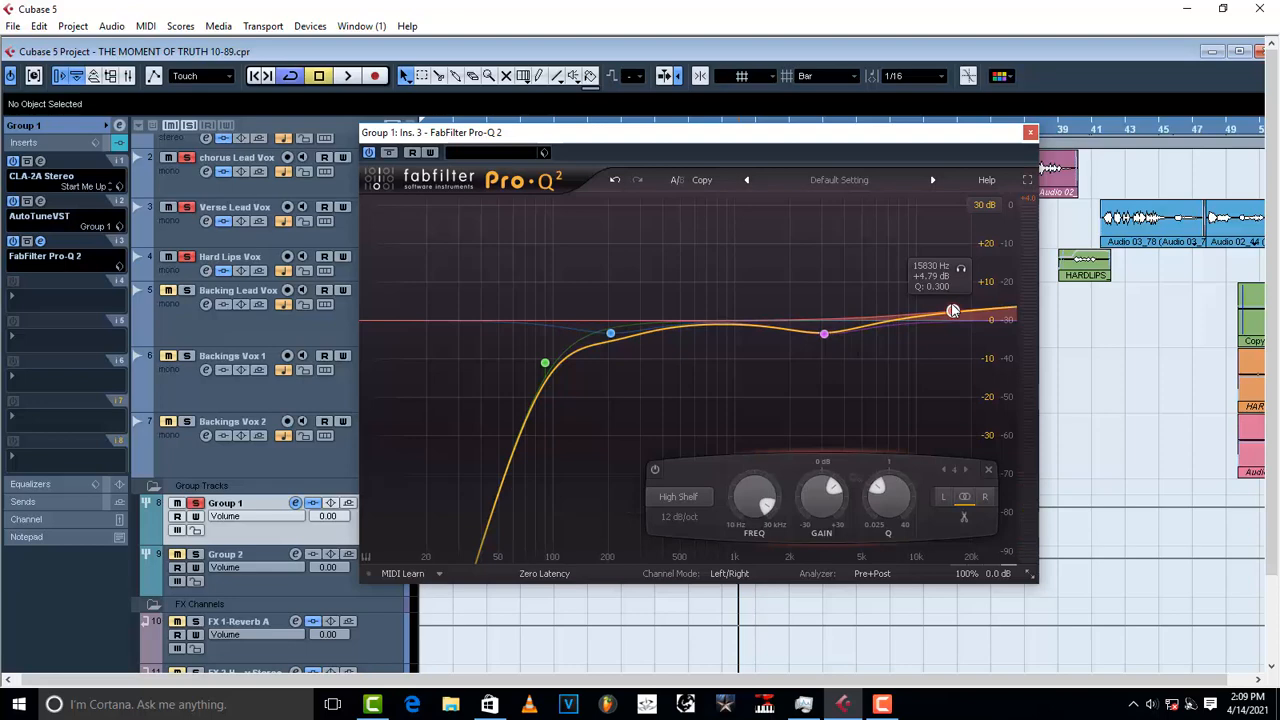
{"action": "left_click", "coordinate": [544, 152]}
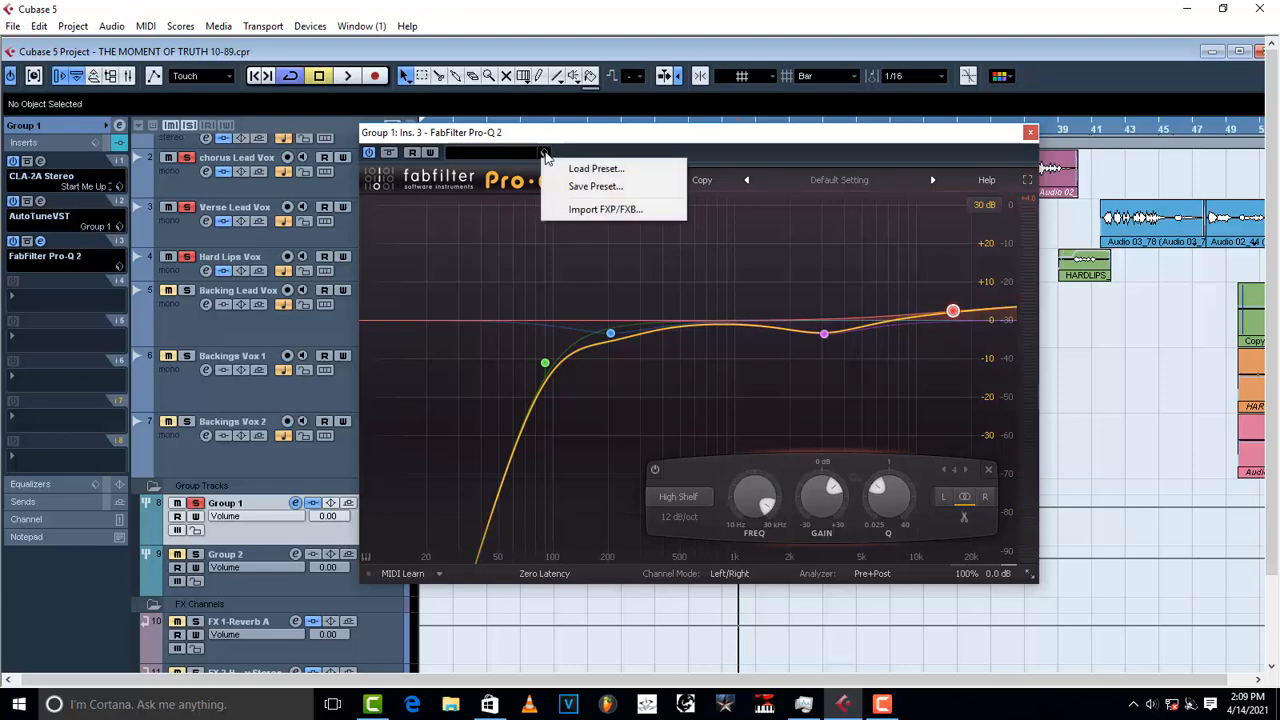
Step: Load the Group 1 Pro-Q 2 preset from the browser and play it back
{"action": "left_click", "coordinate": [595, 171]}
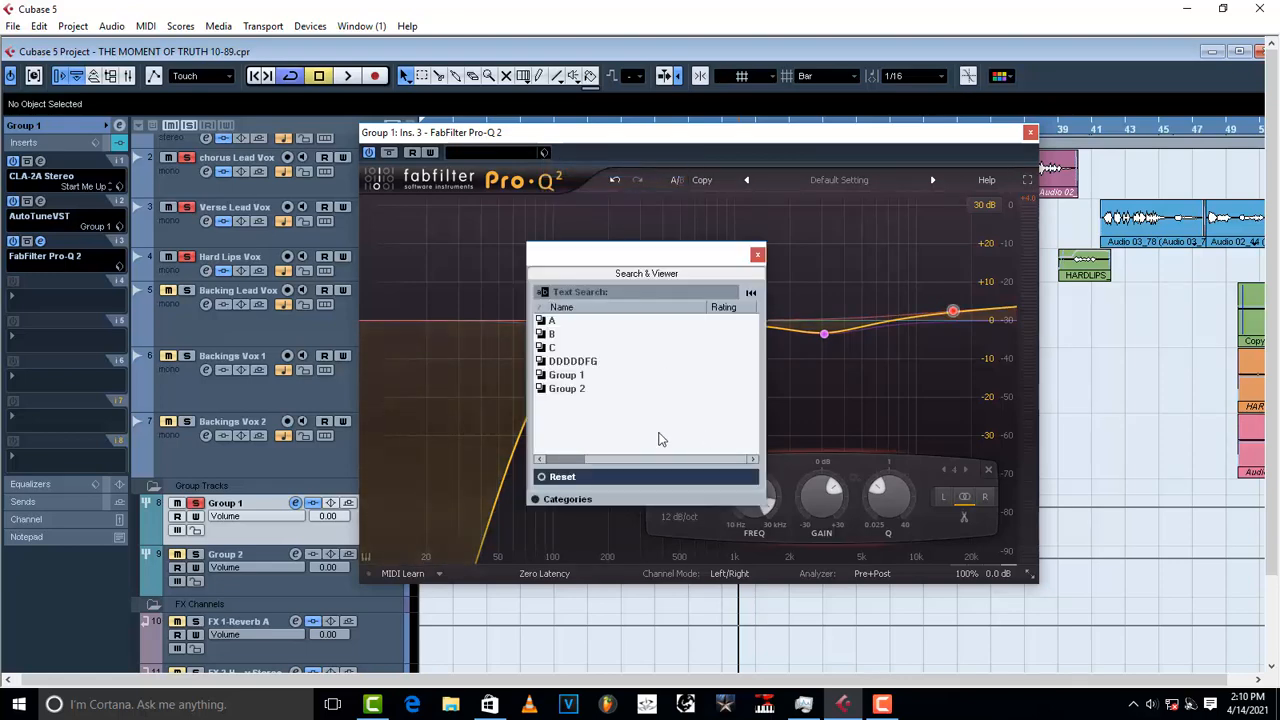
{"action": "left_click", "coordinate": [584, 377]}
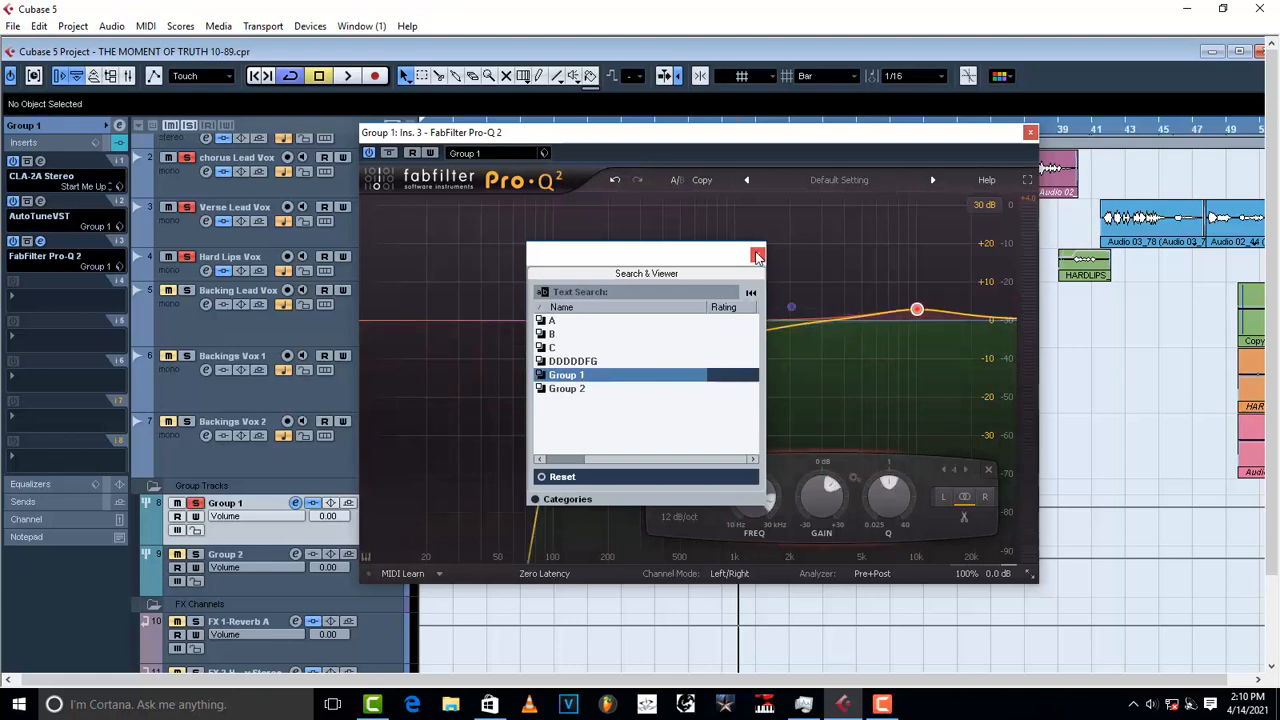
{"action": "left_click", "coordinate": [758, 255]}
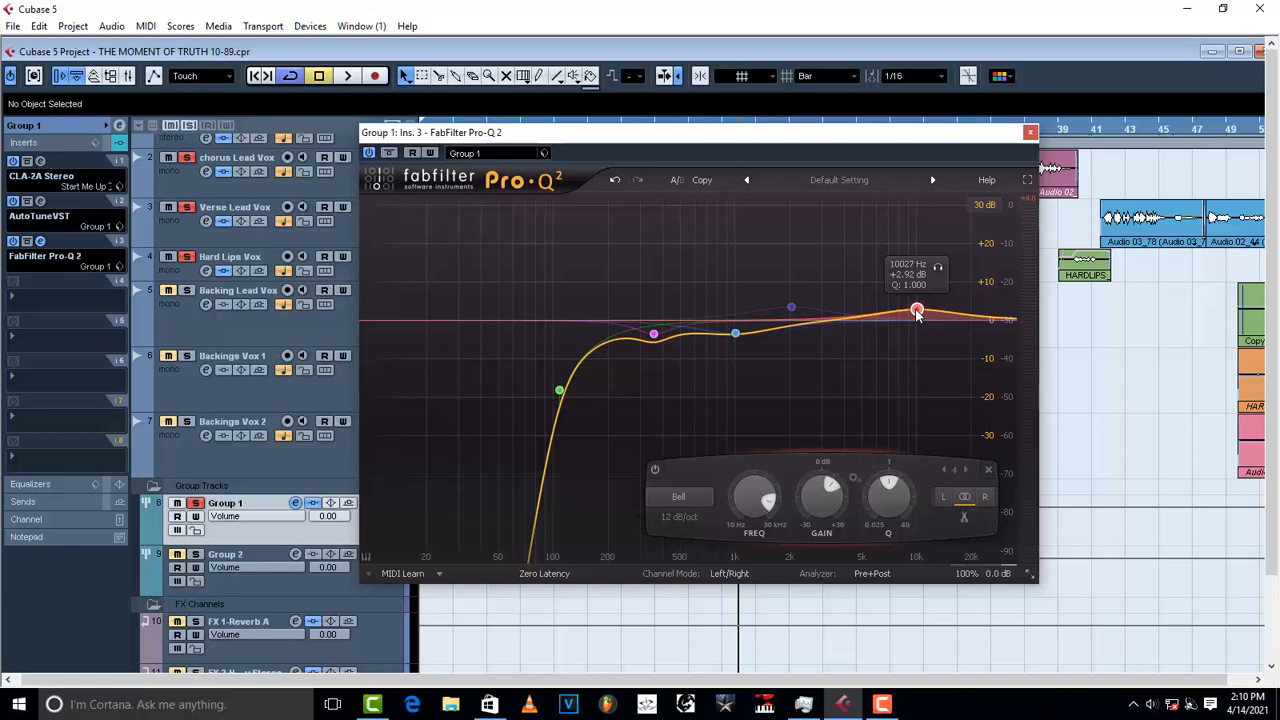
{"action": "key", "text": "space"}
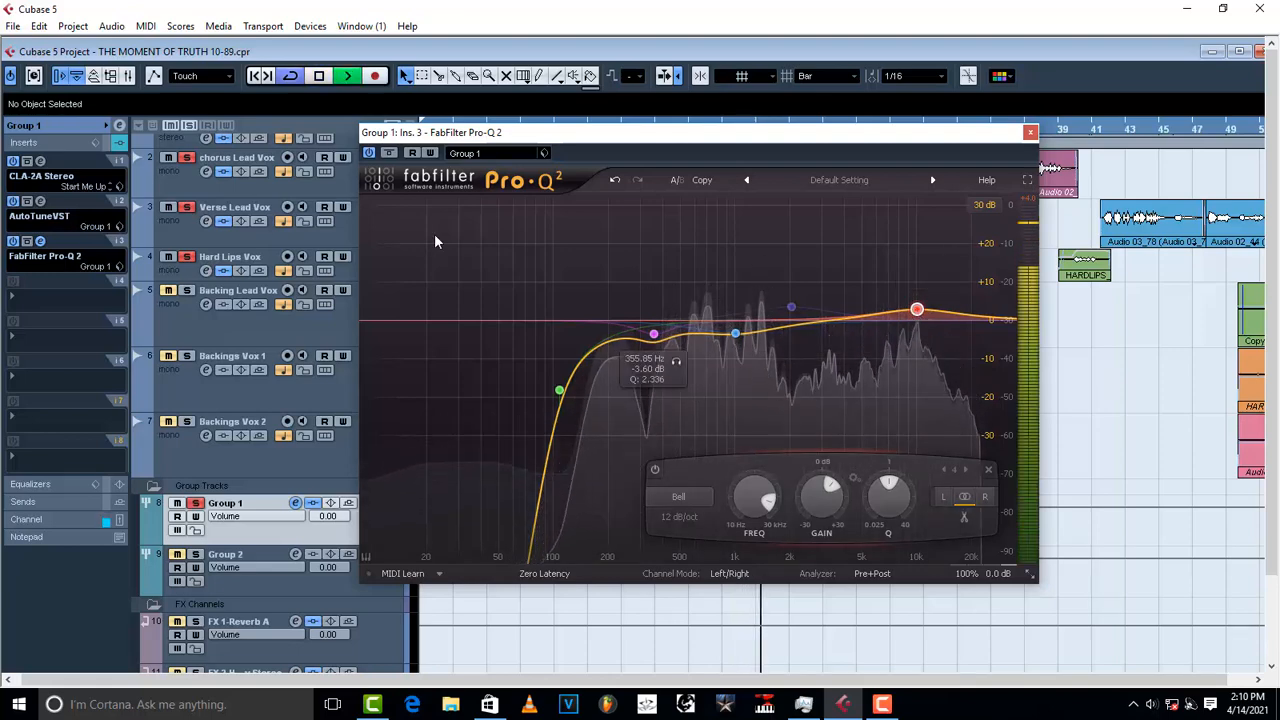
Step: Toggle the Pro-Q 2 bypass off and back on, audition the EQ, and close its window
{"action": "left_click", "coordinate": [371, 151]}
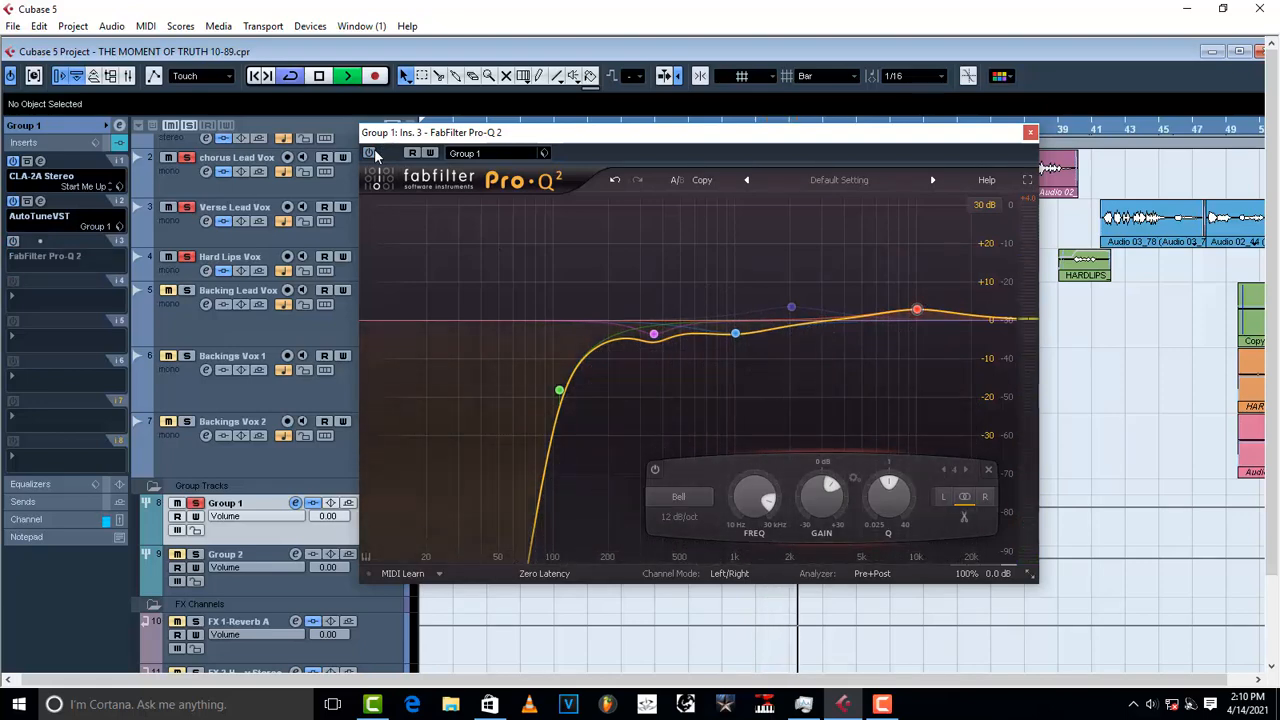
{"action": "left_click", "coordinate": [371, 152]}
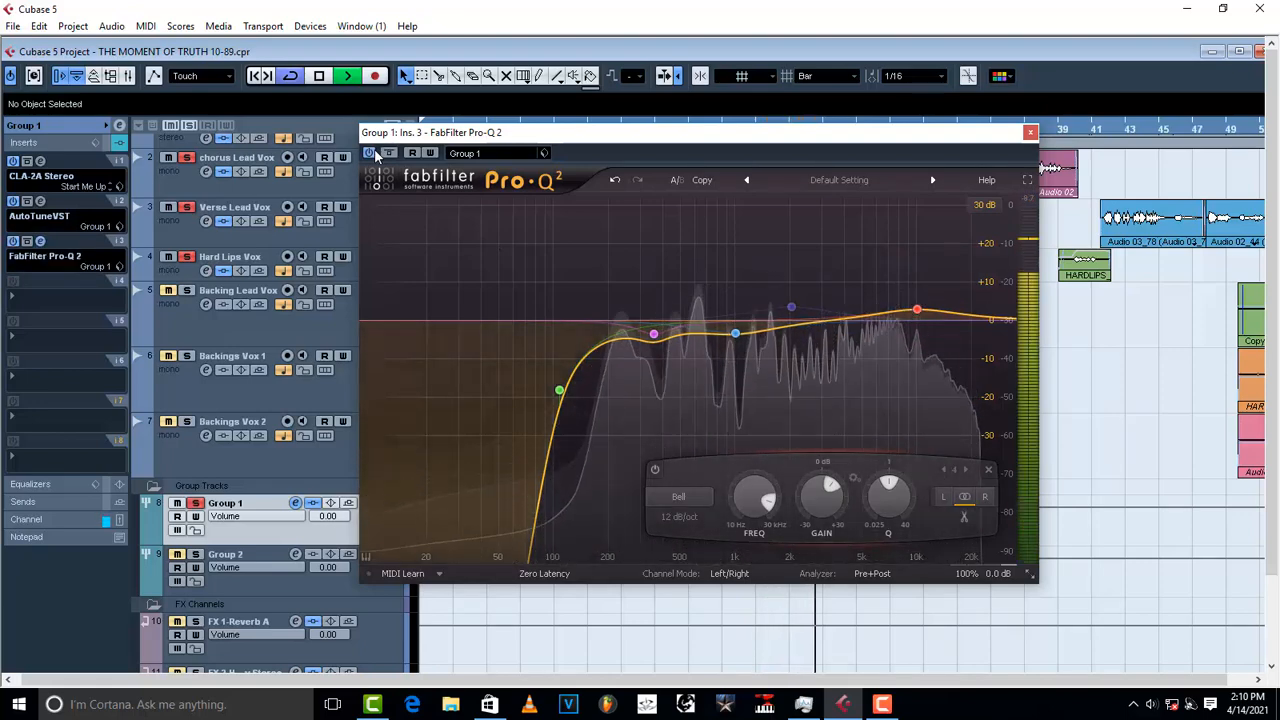
{"action": "key", "text": "space"}
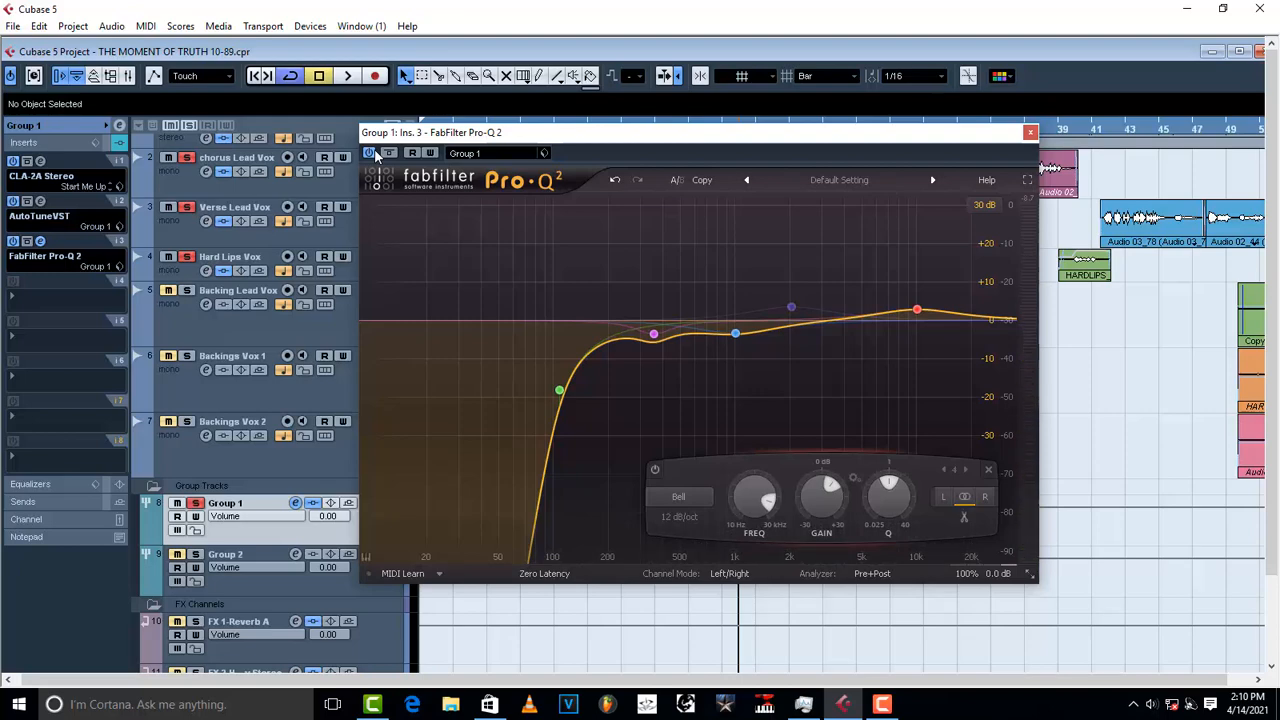
{"action": "key", "text": "space"}
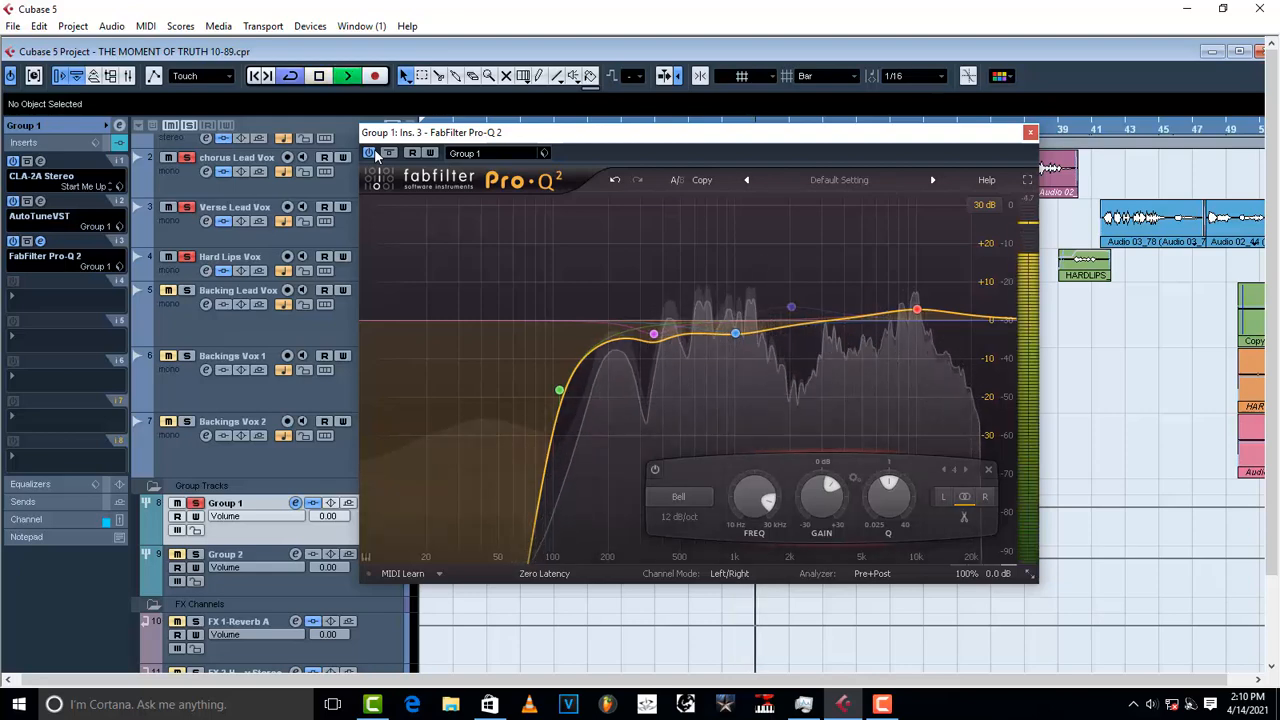
{"action": "key", "text": "space"}
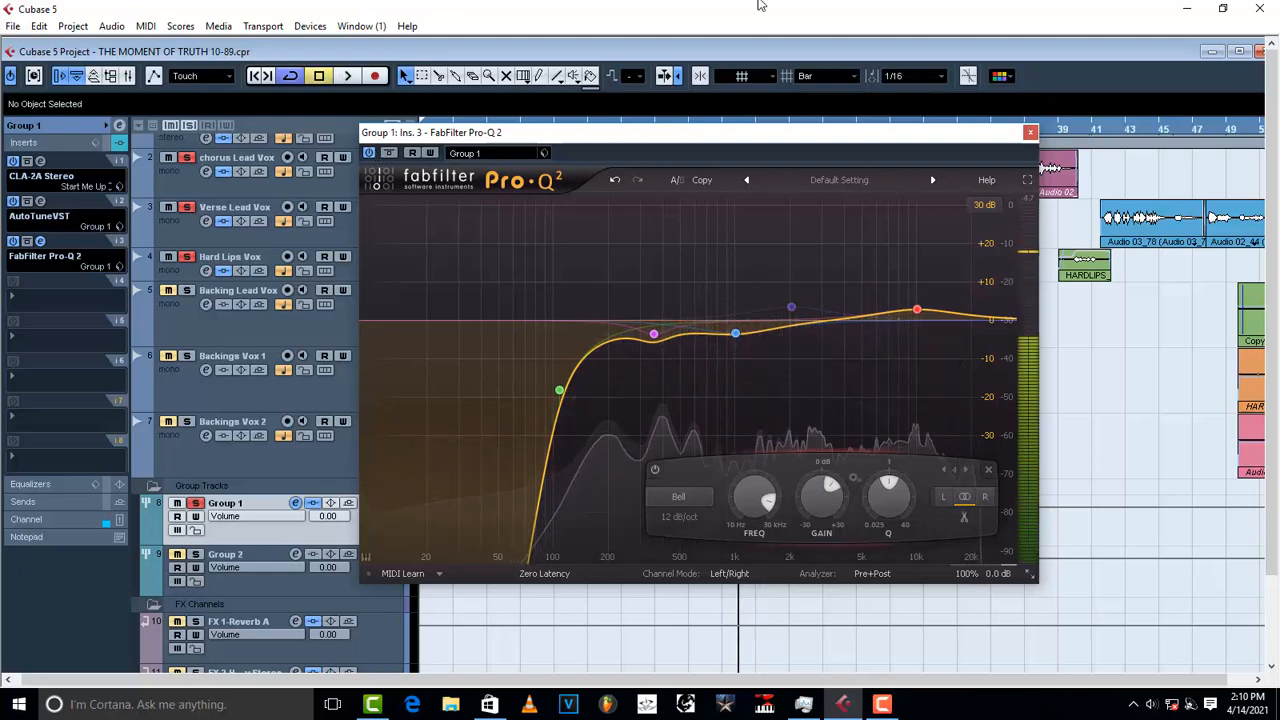
{"action": "left_click", "coordinate": [1030, 133]}
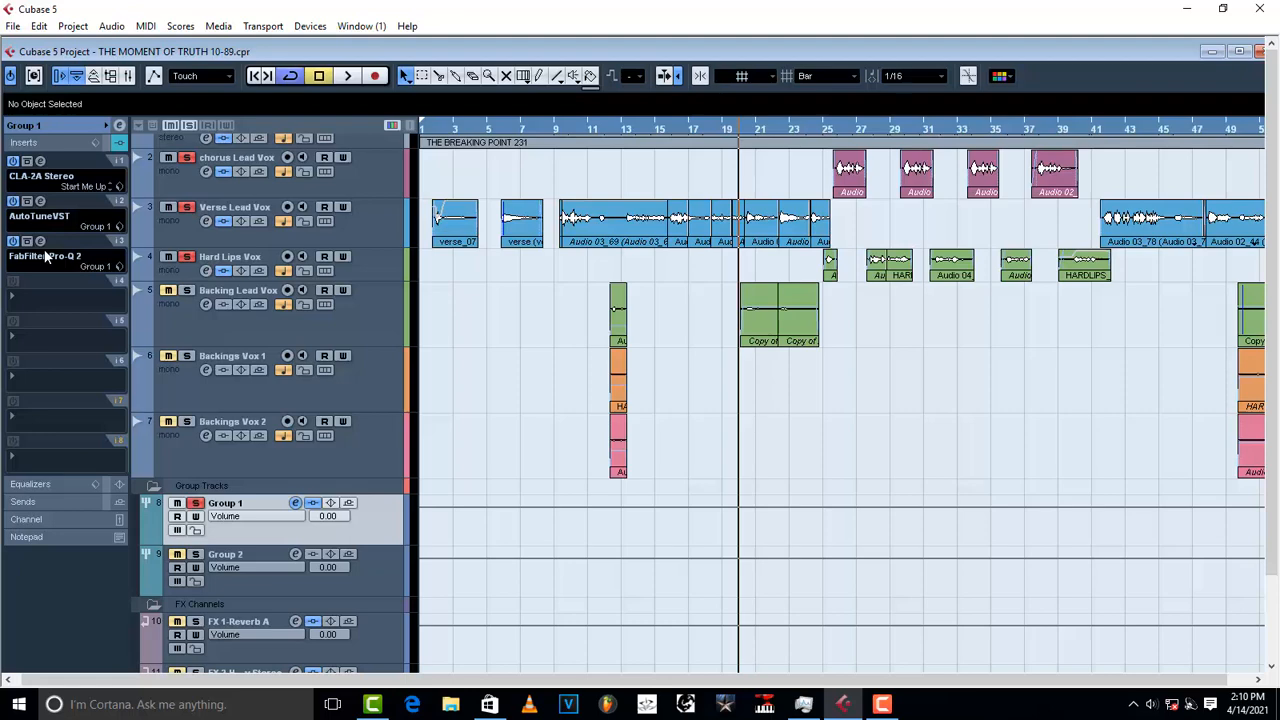
Step: Play a short stretch, then load RDeEsser Stereo from Dynamics > More Plug-ins into Group 1's insert 4
{"action": "key", "text": "space"}
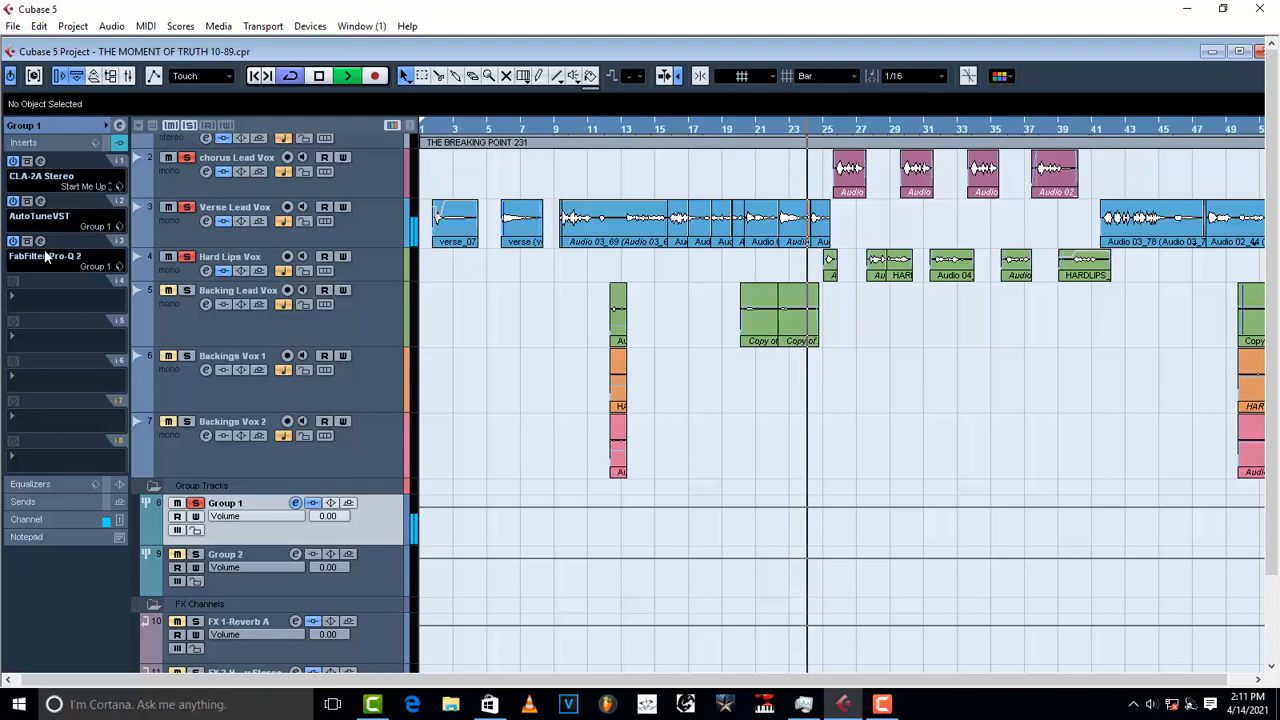
{"action": "key", "text": "space"}
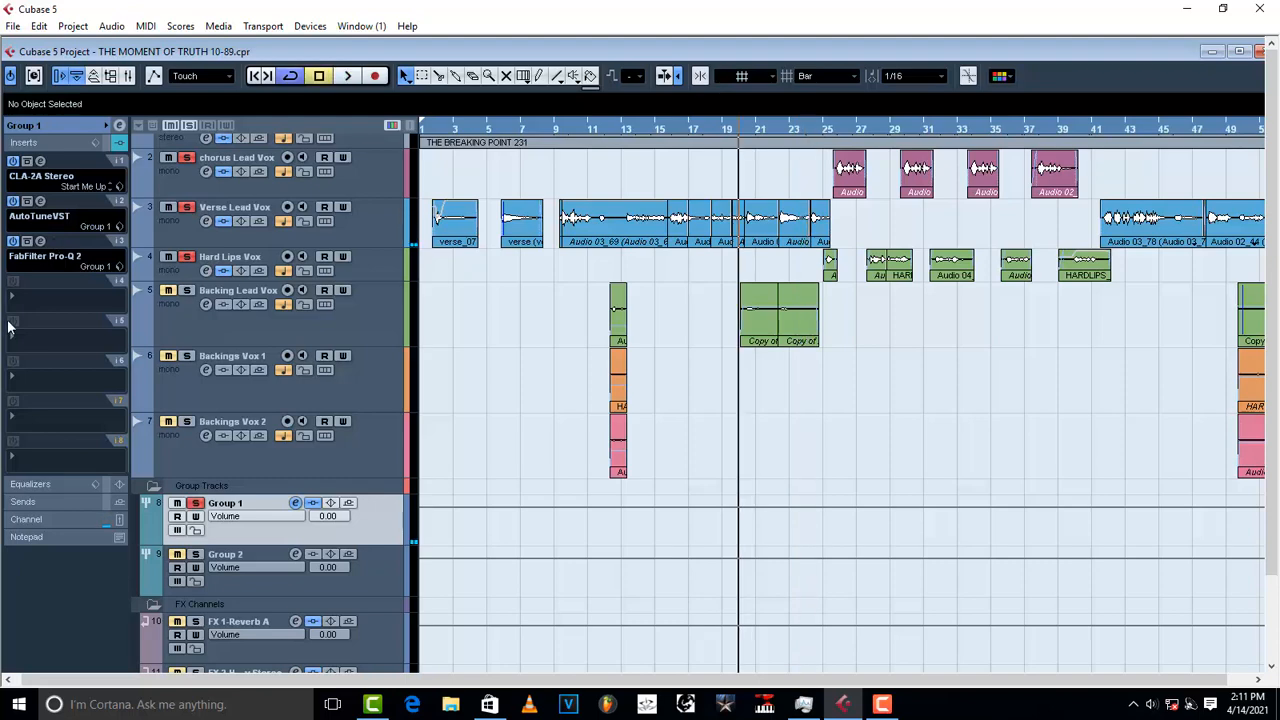
{"action": "left_click", "coordinate": [25, 296]}
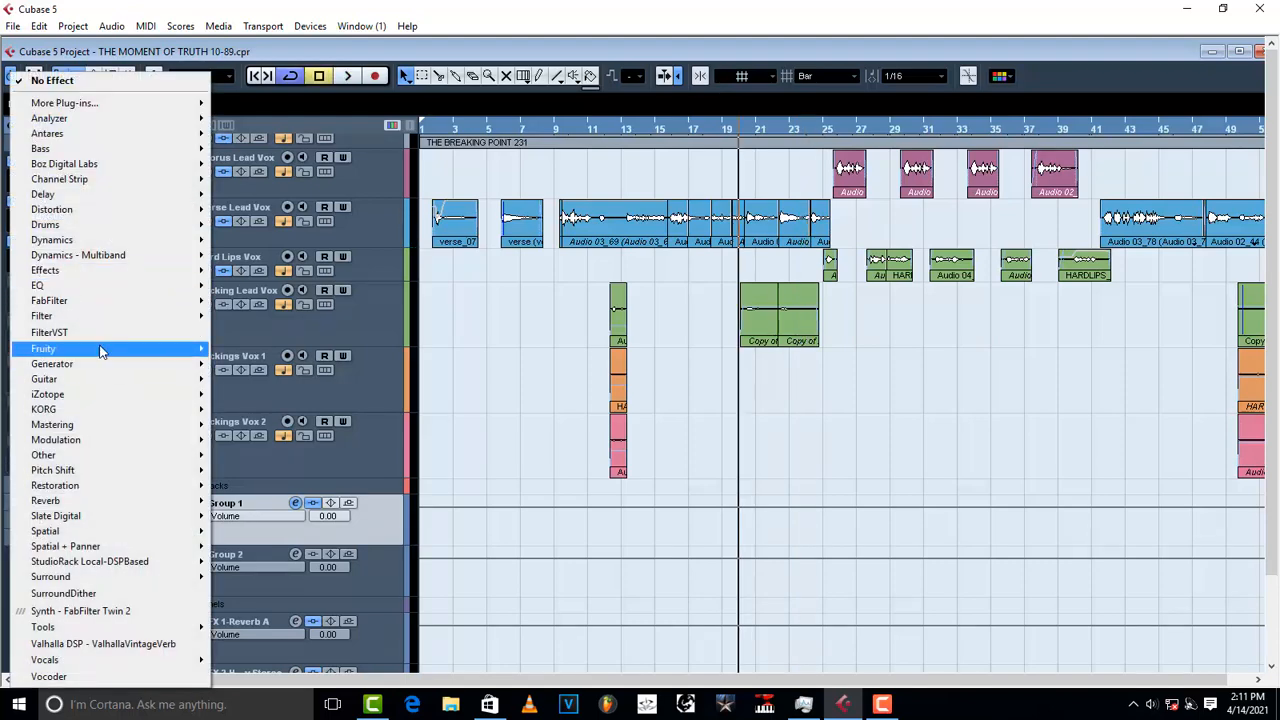
{"action": "mouse_move", "coordinate": [89, 240]}
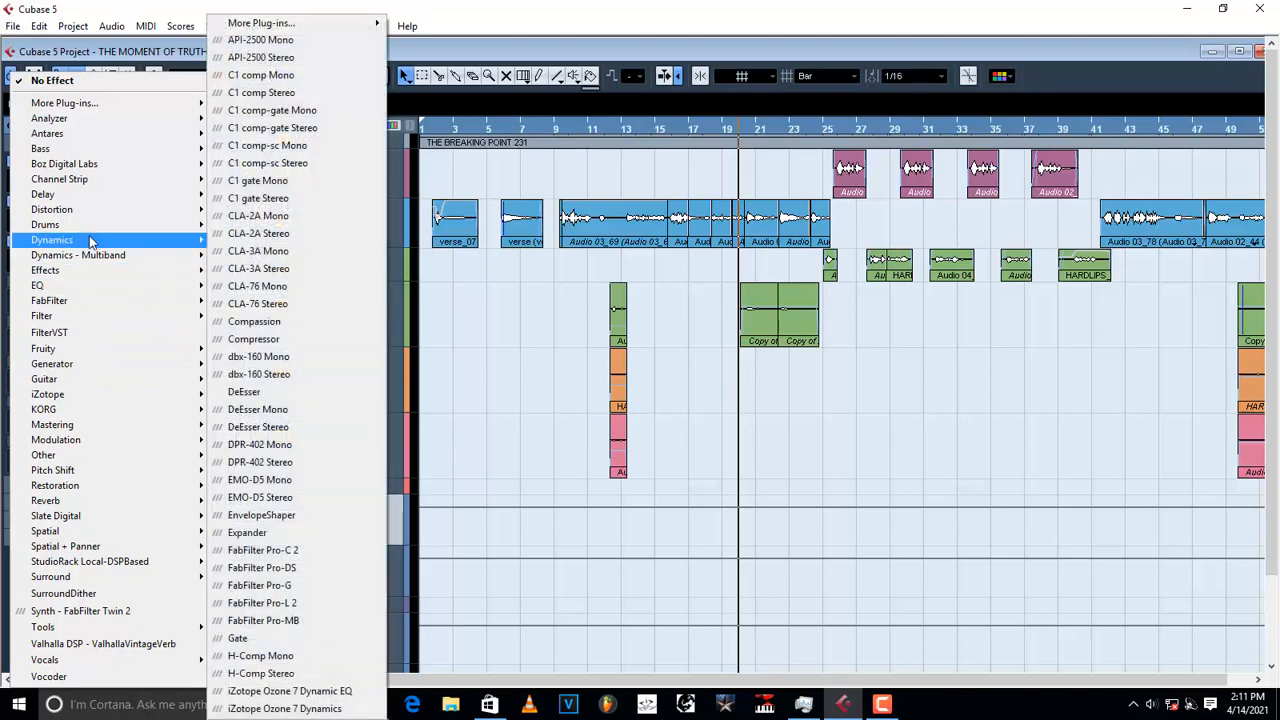
{"action": "mouse_move", "coordinate": [343, 23]}
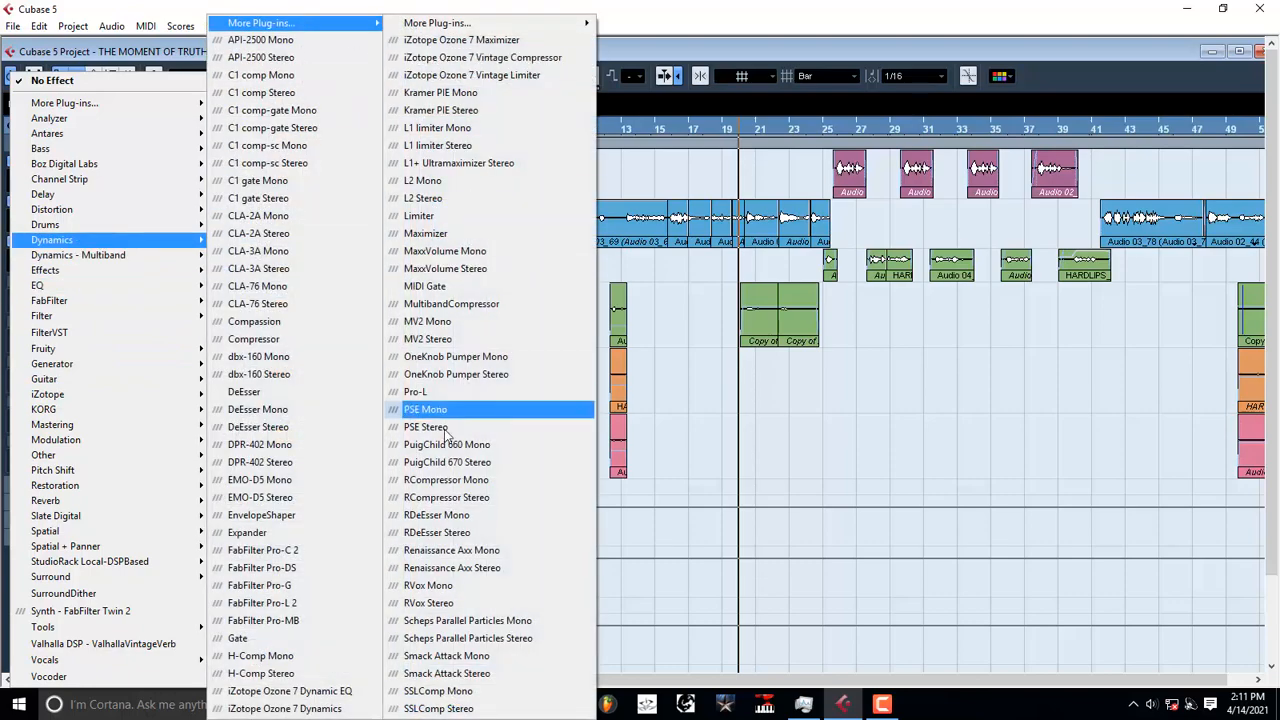
{"action": "left_click", "coordinate": [437, 532]}
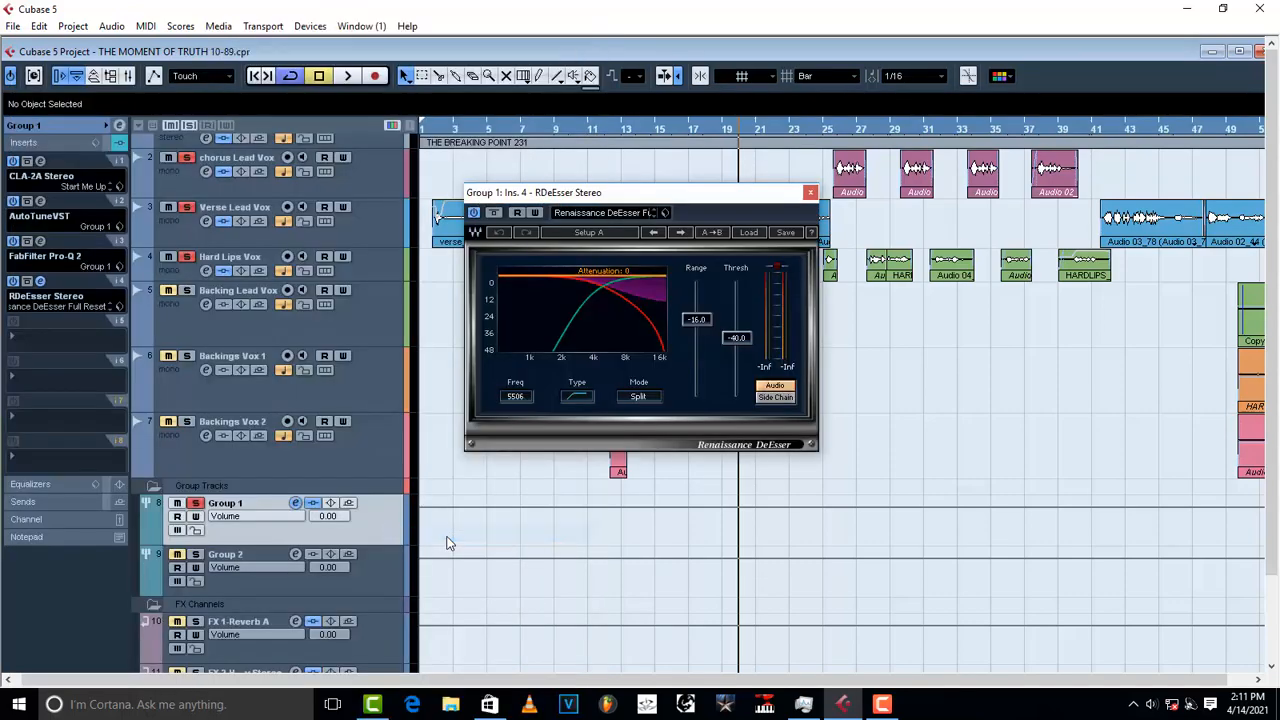
Step: Load the Male DeEss Narrow factory preset into the de-esser, then bring up the saved-preset browser
{"action": "left_click", "coordinate": [749, 233]}
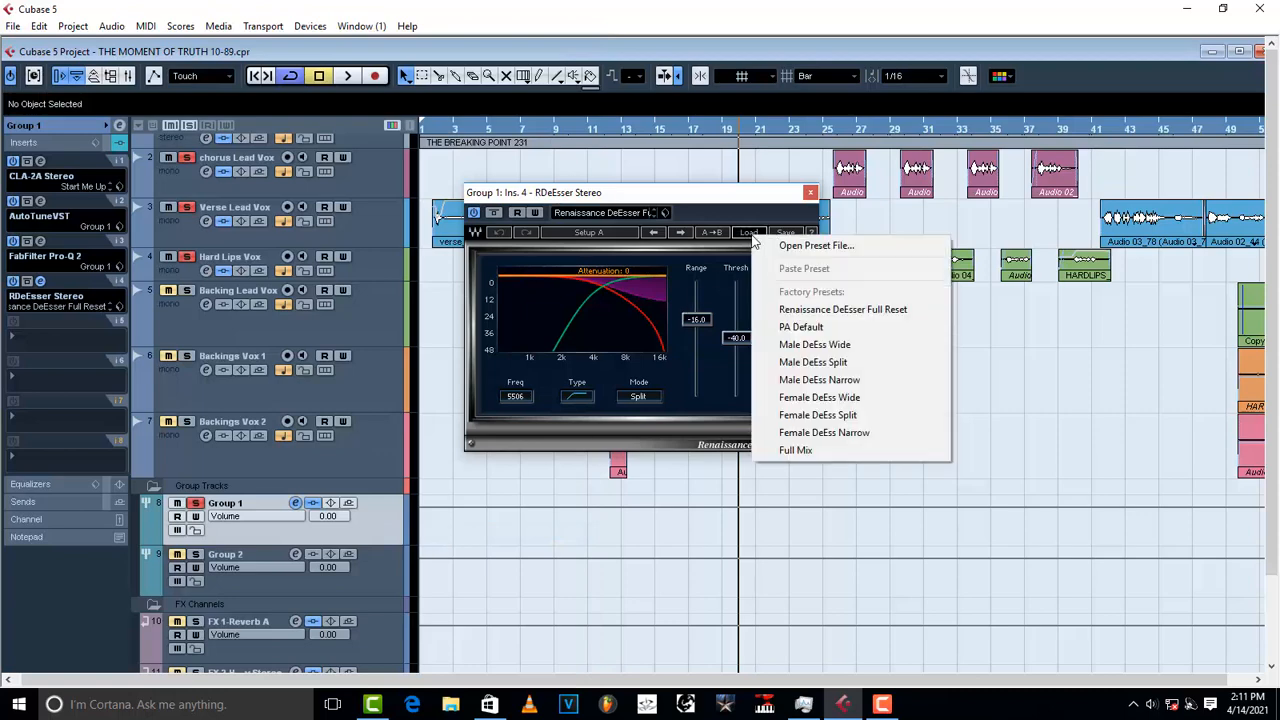
{"action": "left_click", "coordinate": [822, 383]}
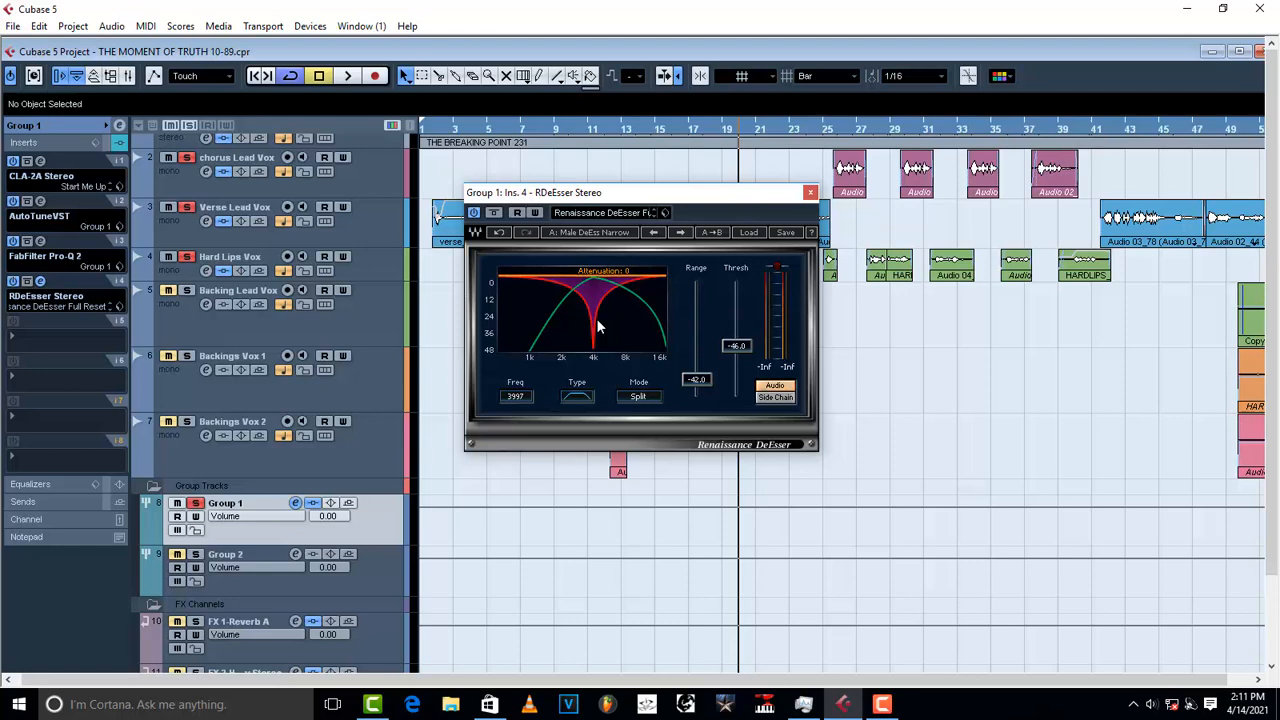
{"action": "left_click", "coordinate": [665, 213]}
{"action": "left_click", "coordinate": [703, 229]}
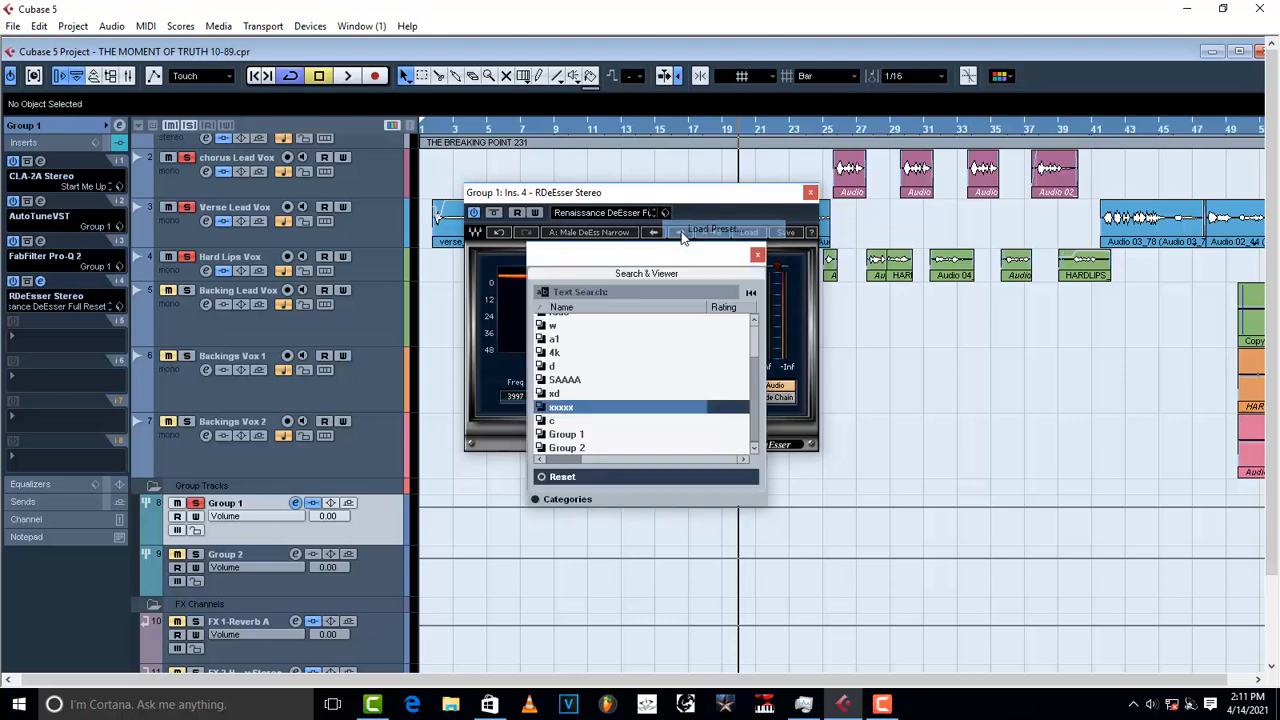
Step: Apply the saved Group 1 preset, then try Male DeEss Narrow with the threshold raised to about -40.6
{"action": "left_click", "coordinate": [573, 440]}
{"action": "left_click", "coordinate": [745, 203]}
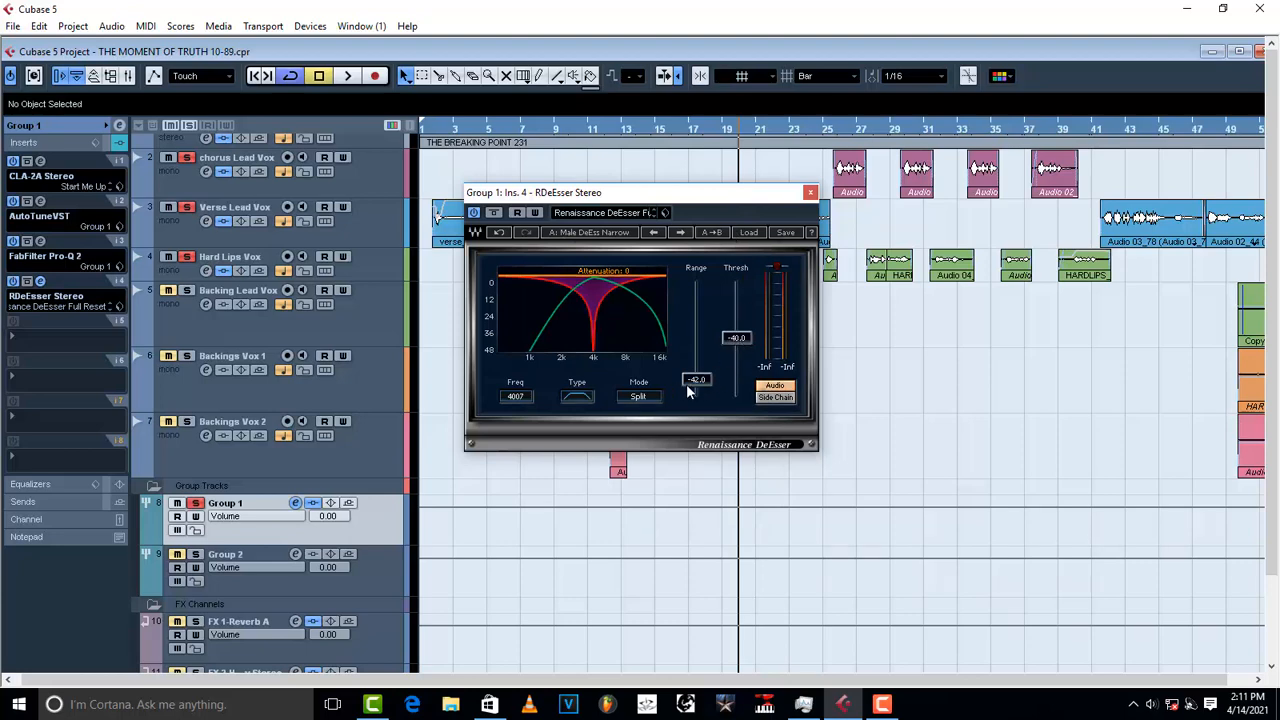
{"action": "left_click", "coordinate": [745, 234]}
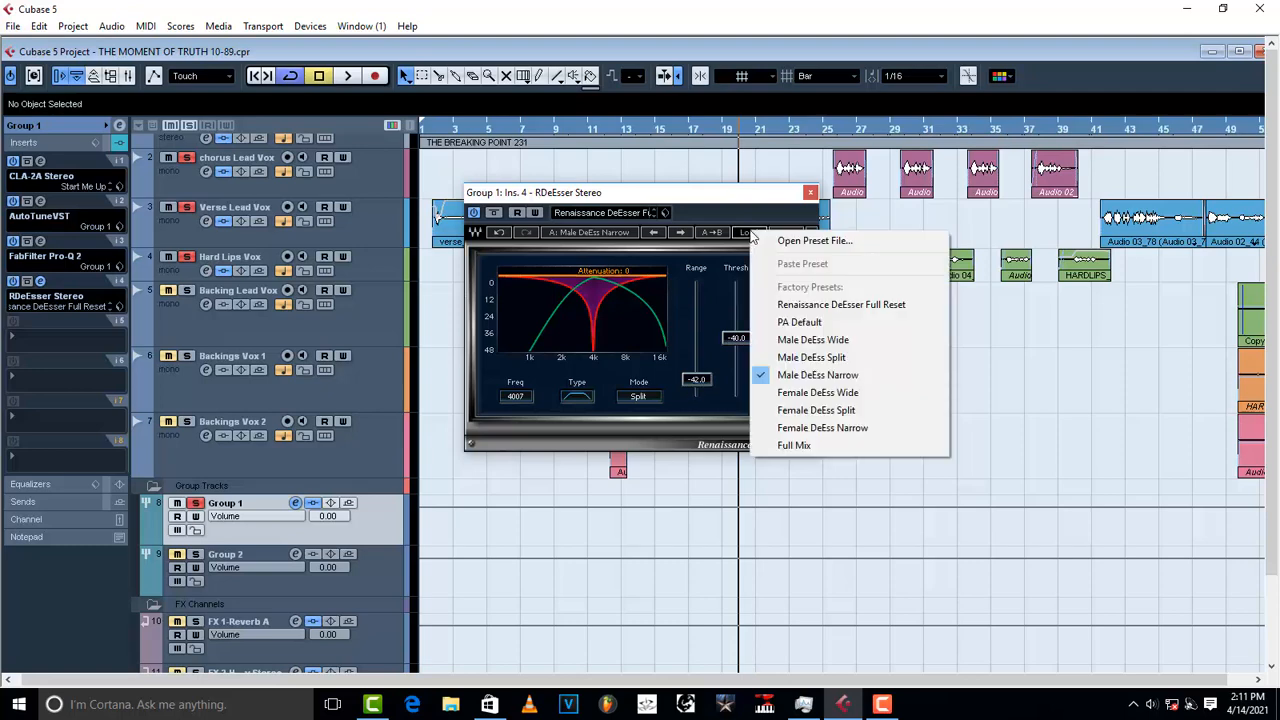
{"action": "left_click", "coordinate": [810, 375]}
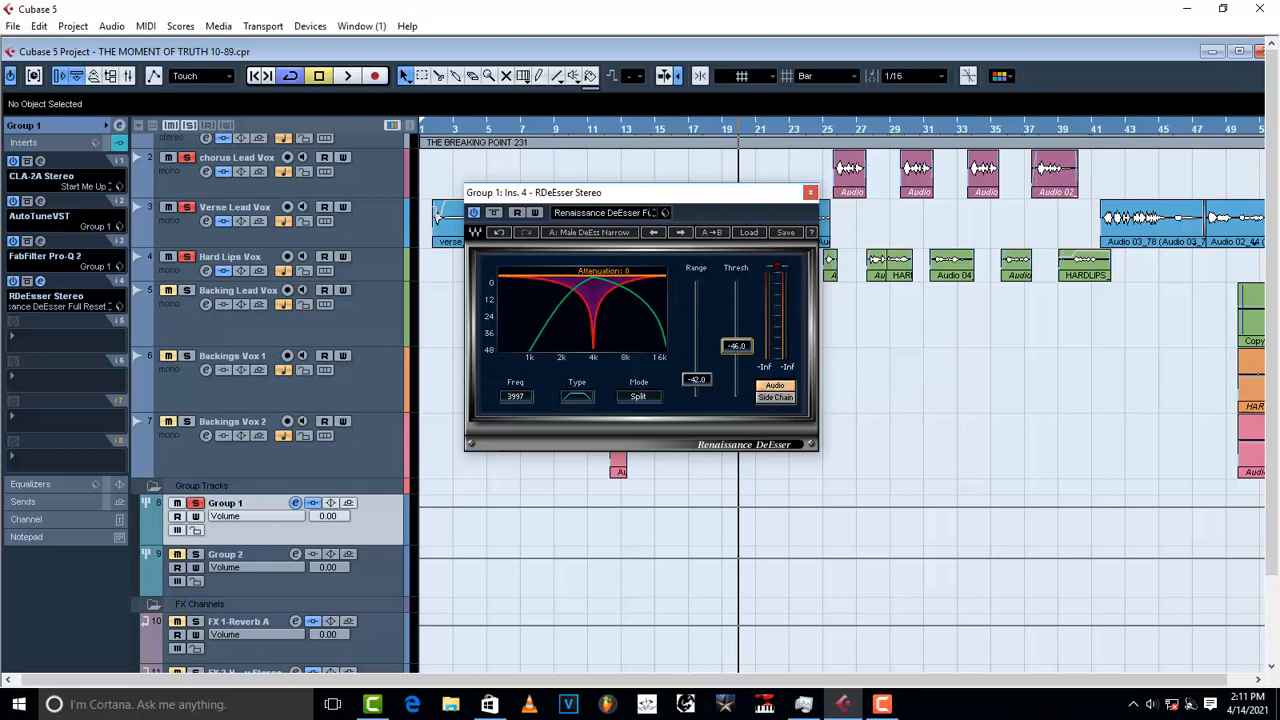
{"action": "left_click_drag", "start_coordinate": [735, 347], "coordinate": [735, 339]}
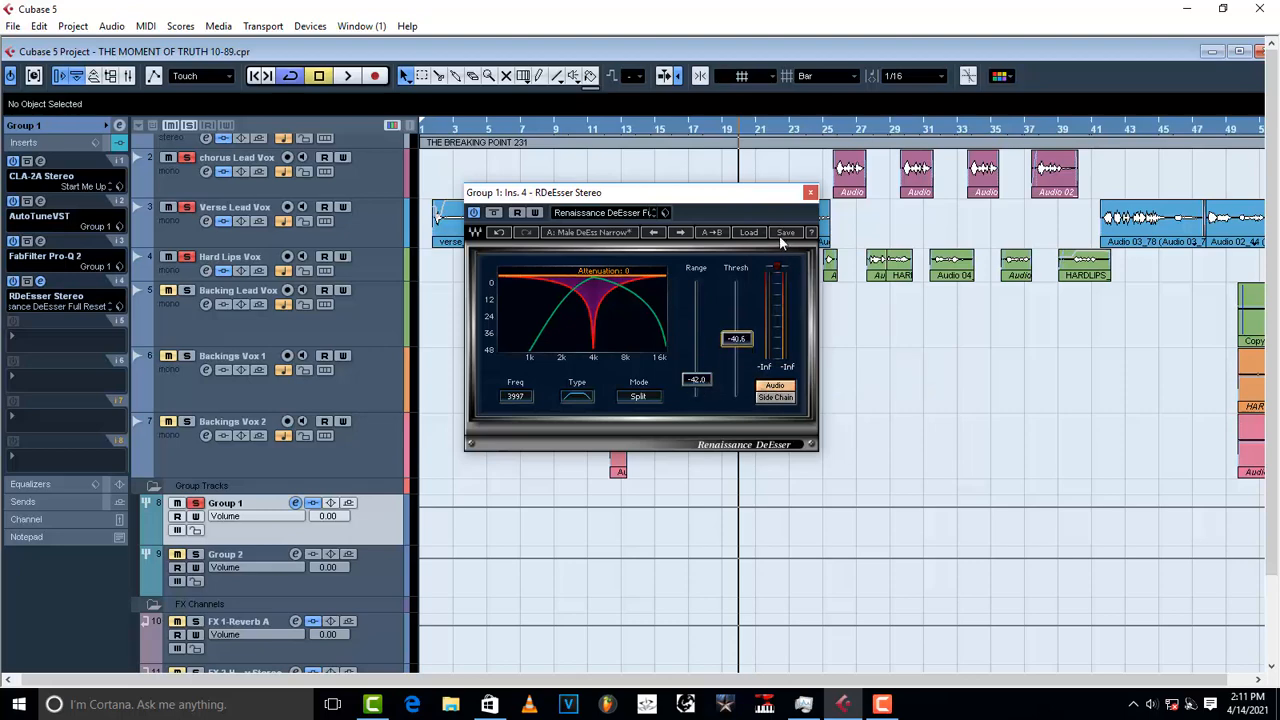
Step: Revert to Male DeEss Narrow, then reapply the saved Group 1 preset (Freq 4007, Thresh -40)
{"action": "left_click", "coordinate": [749, 232]}
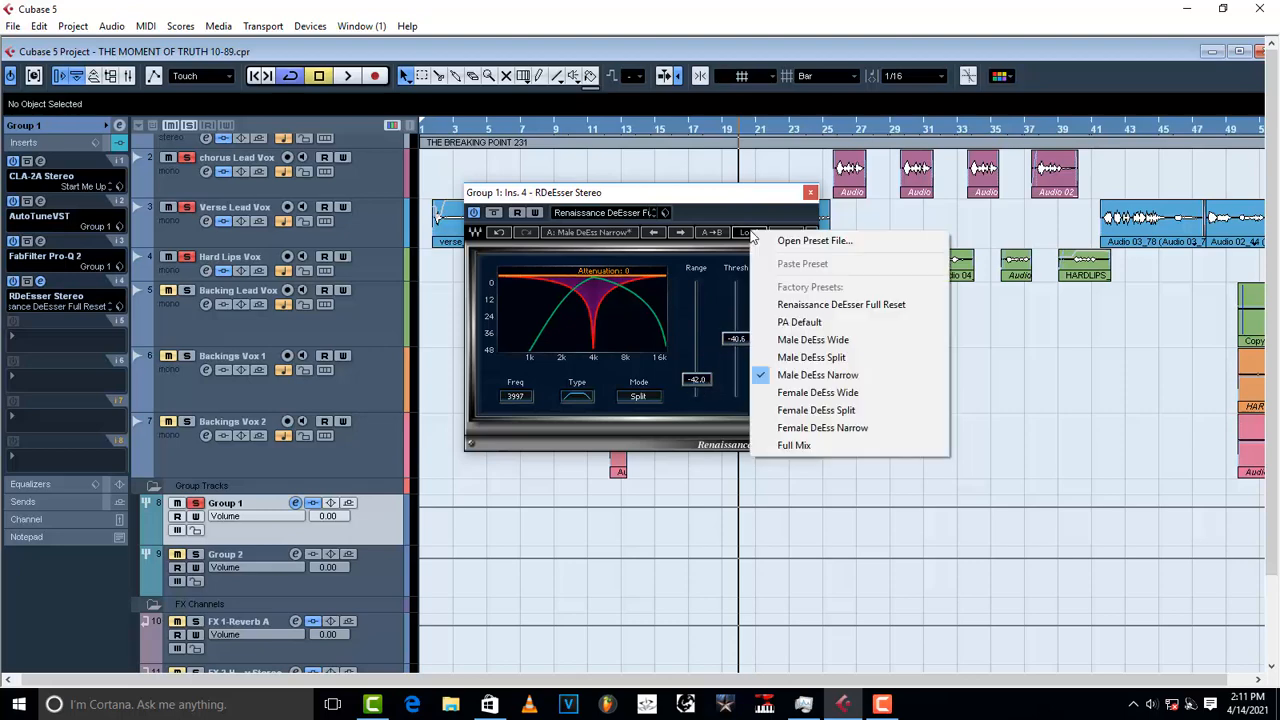
{"action": "left_click", "coordinate": [818, 376]}
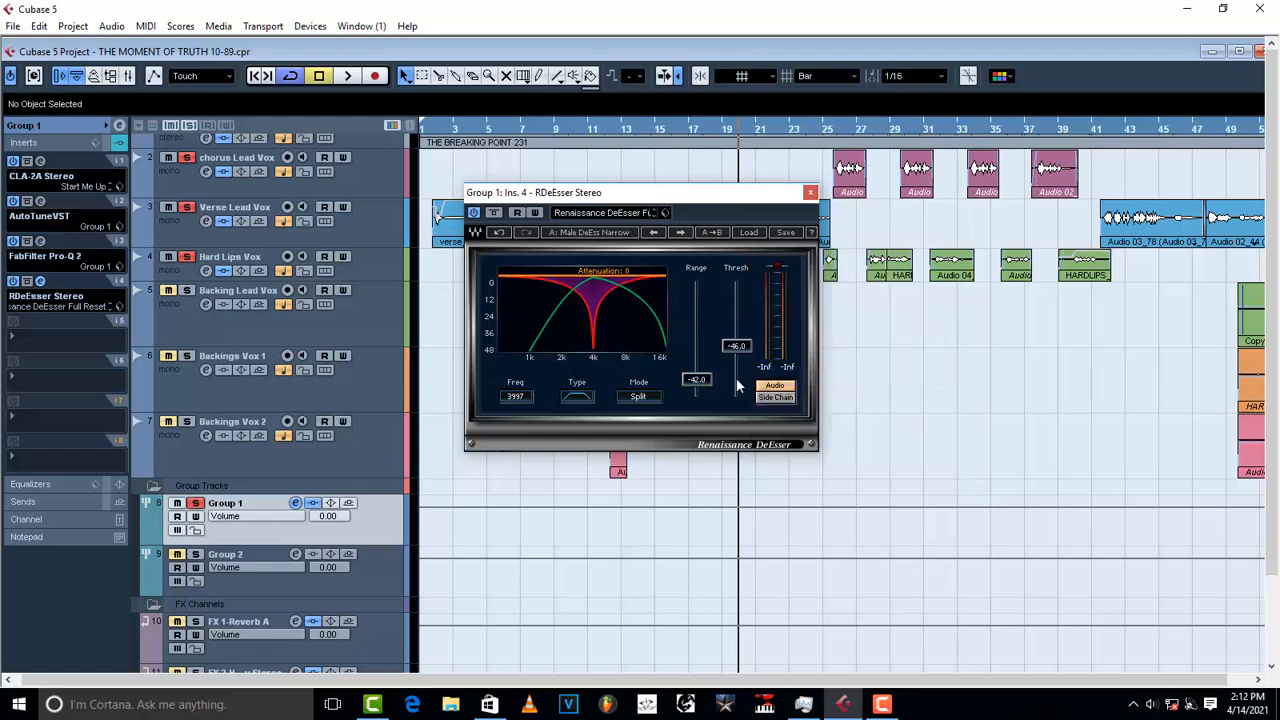
{"action": "left_click", "coordinate": [749, 232]}
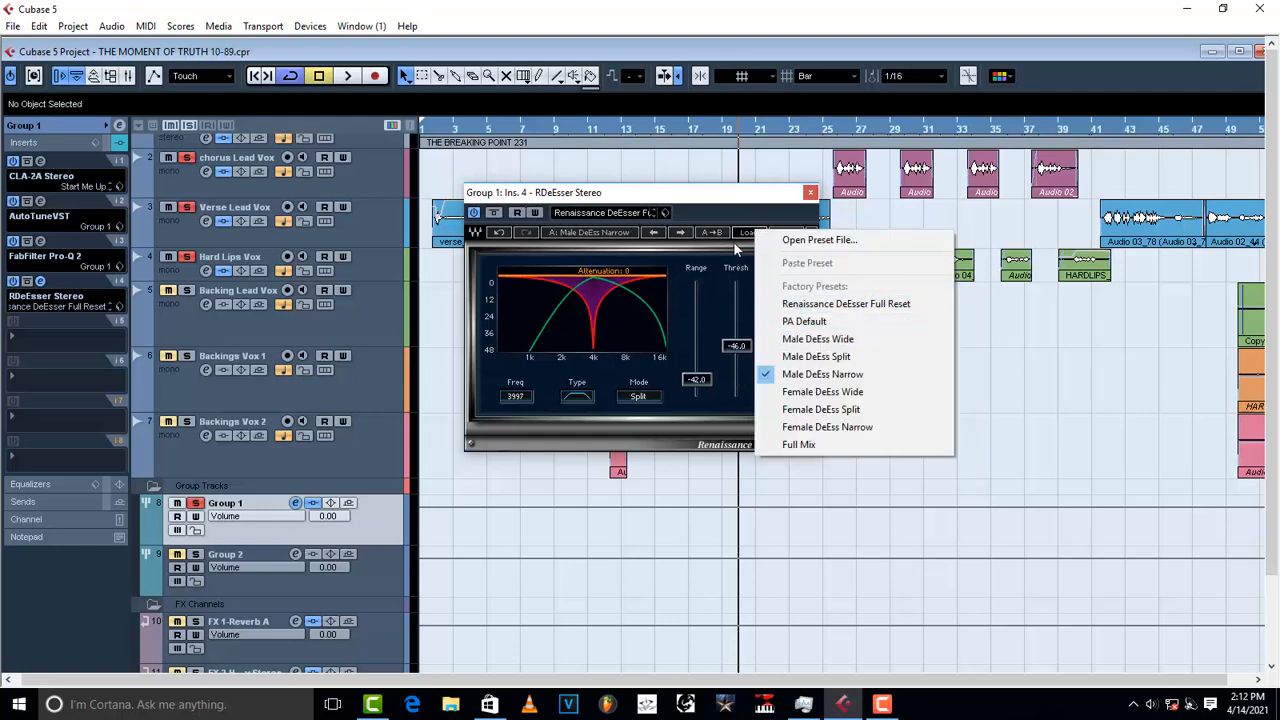
{"action": "left_click", "coordinate": [660, 205]}
{"action": "left_click", "coordinate": [664, 212]}
{"action": "left_click", "coordinate": [690, 229]}
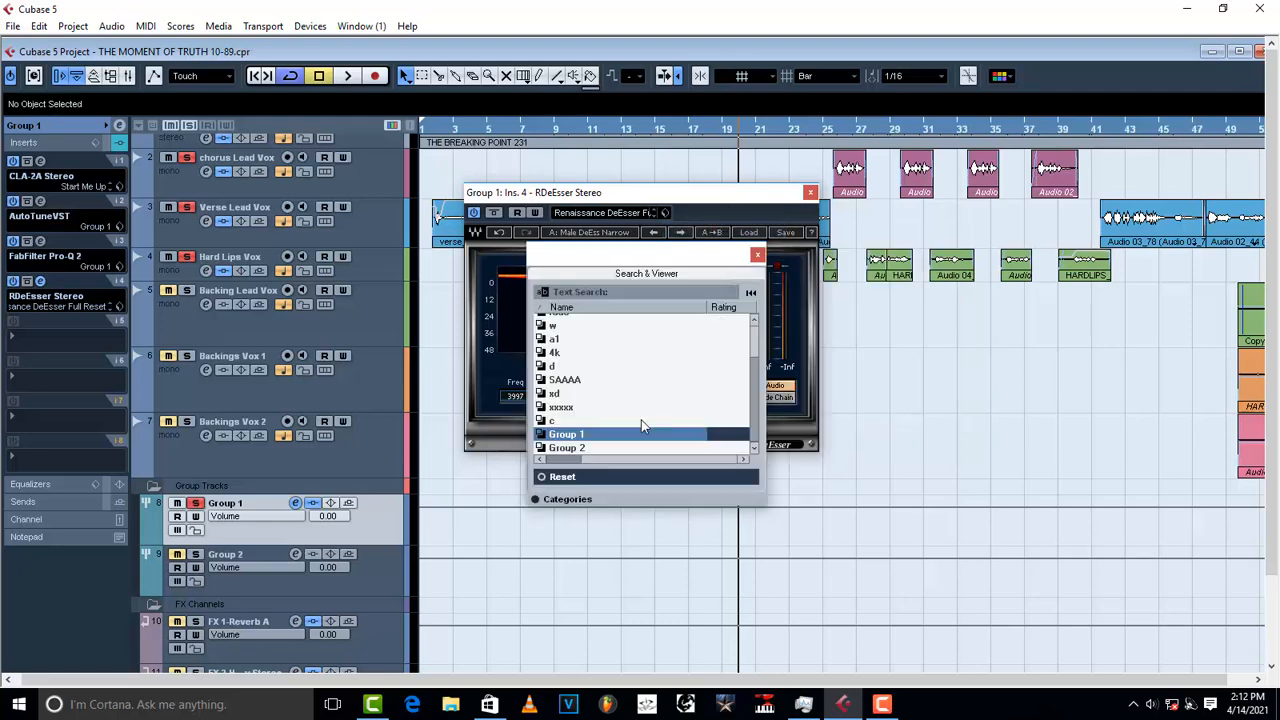
{"action": "left_click", "coordinate": [757, 255]}
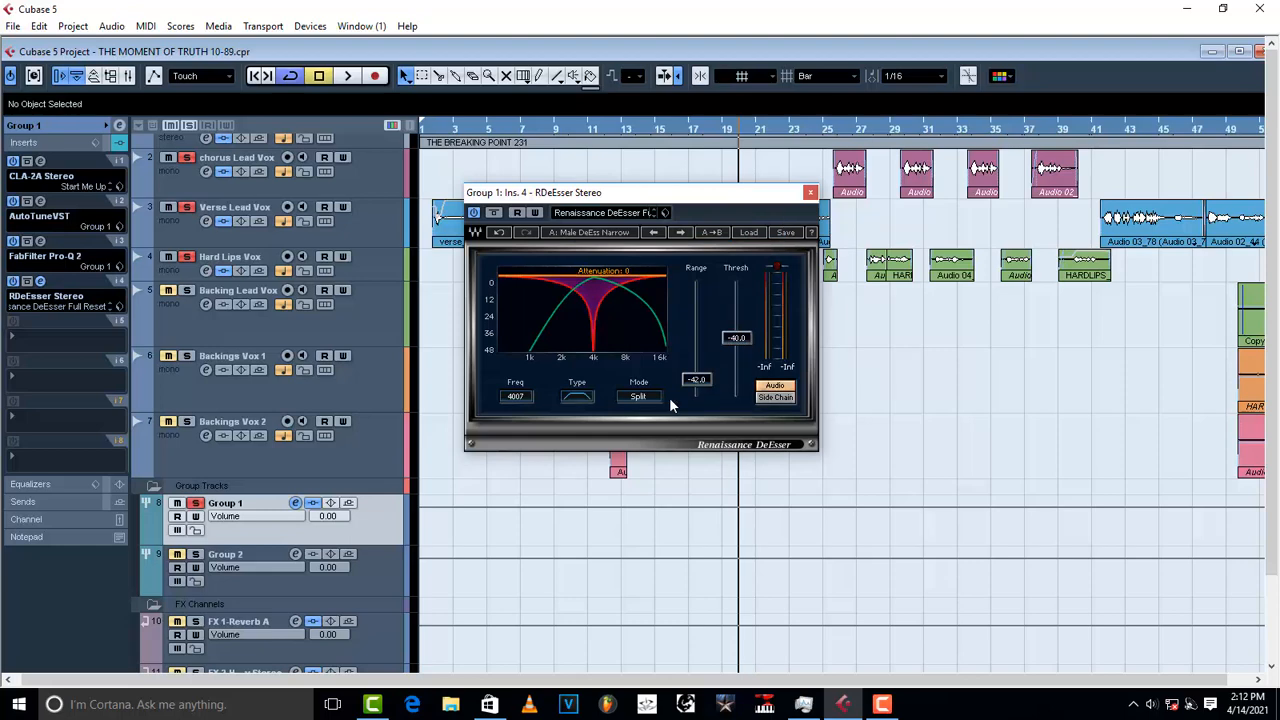
Step: Play Group 1 to hear the de-esser attenuation, stop, and close the RDeEsser window
{"action": "key", "text": "space"}
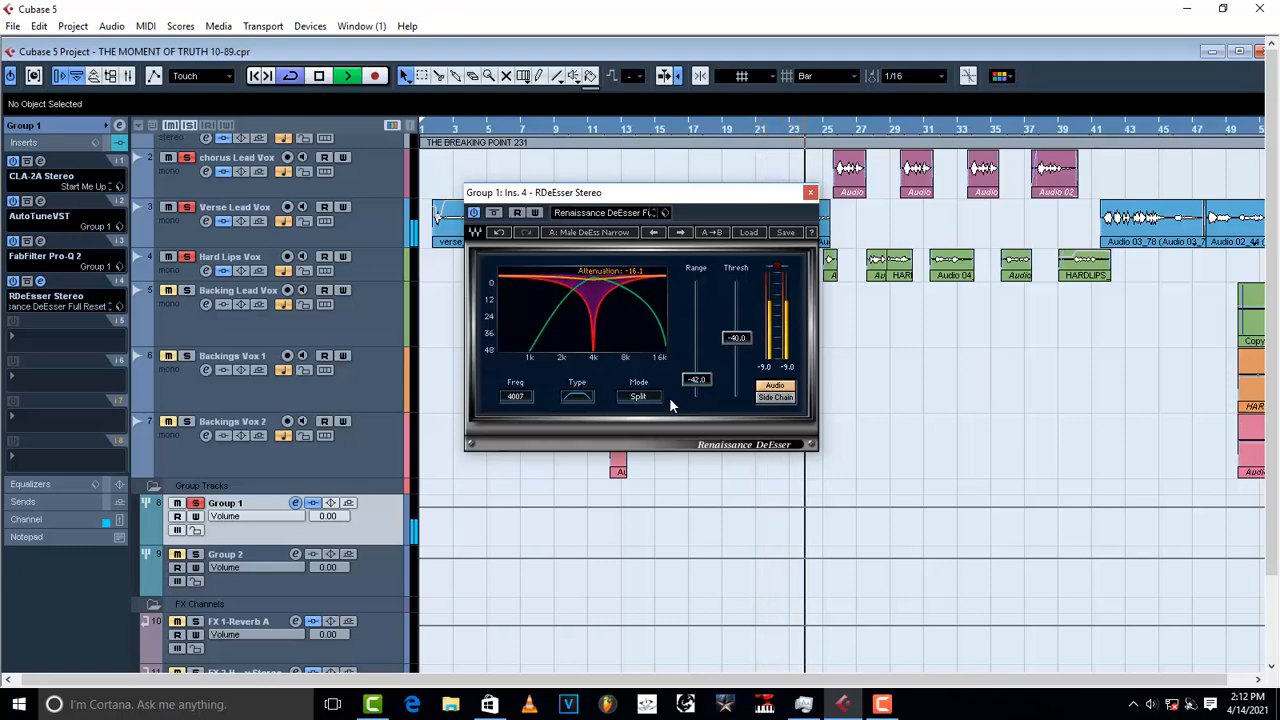
{"action": "key", "text": "space"}
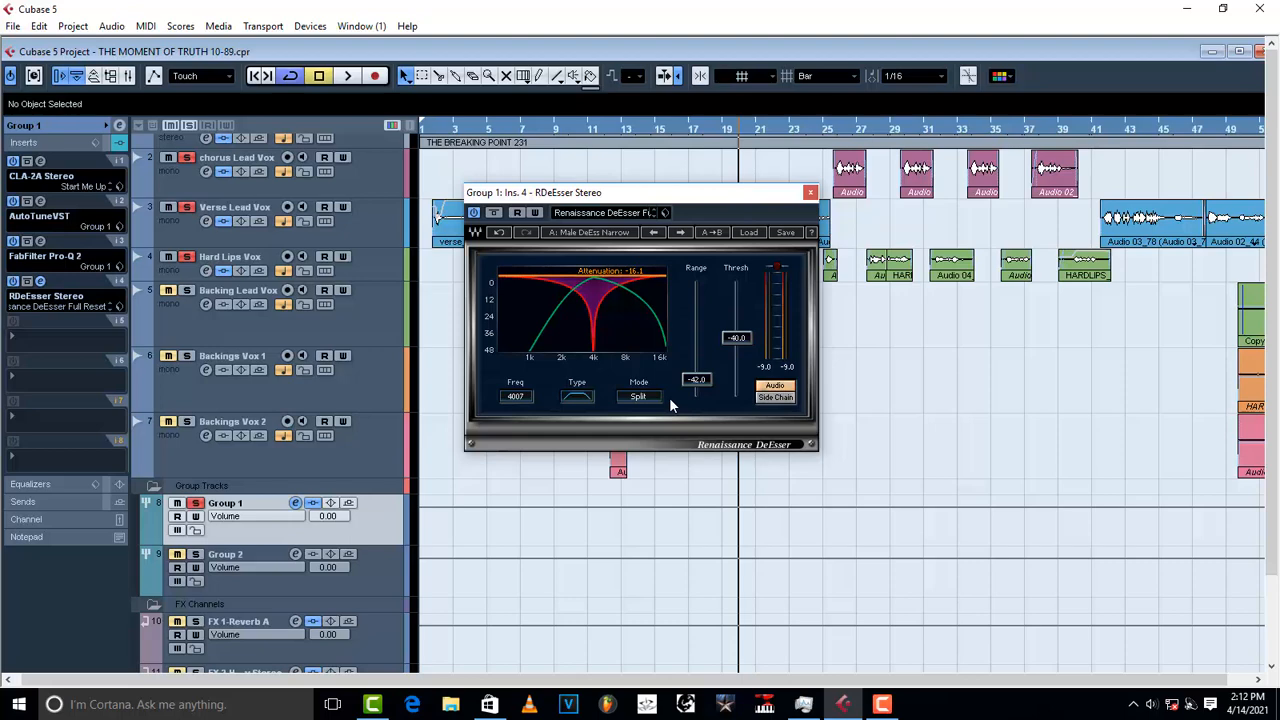
{"action": "left_click", "coordinate": [810, 193]}
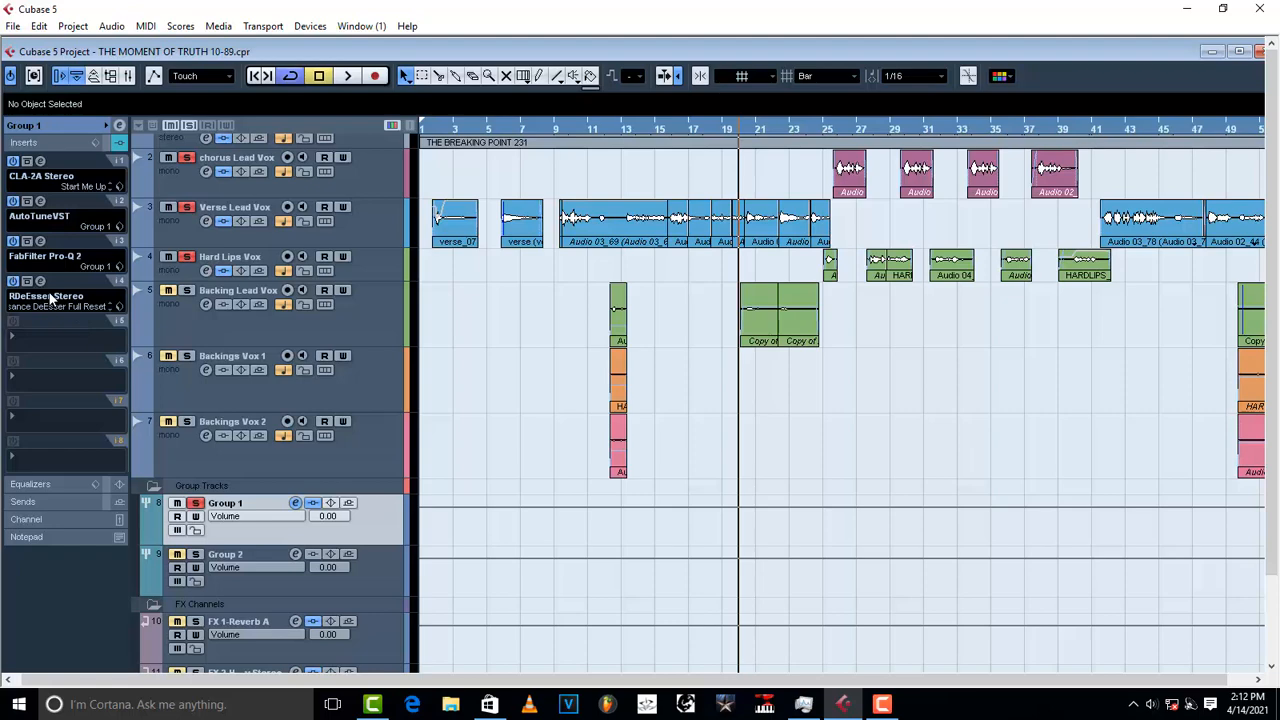
{"action": "left_click", "coordinate": [44, 257]}
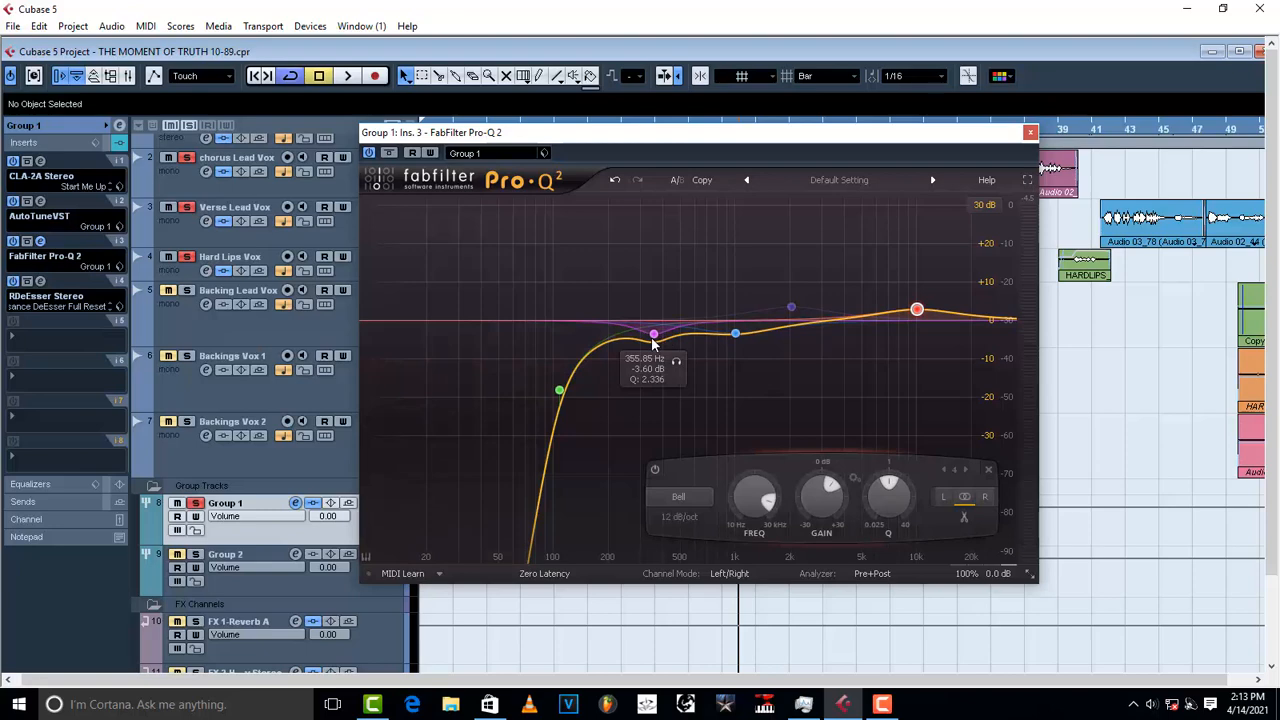
{"action": "left_click", "coordinate": [1030, 132]}
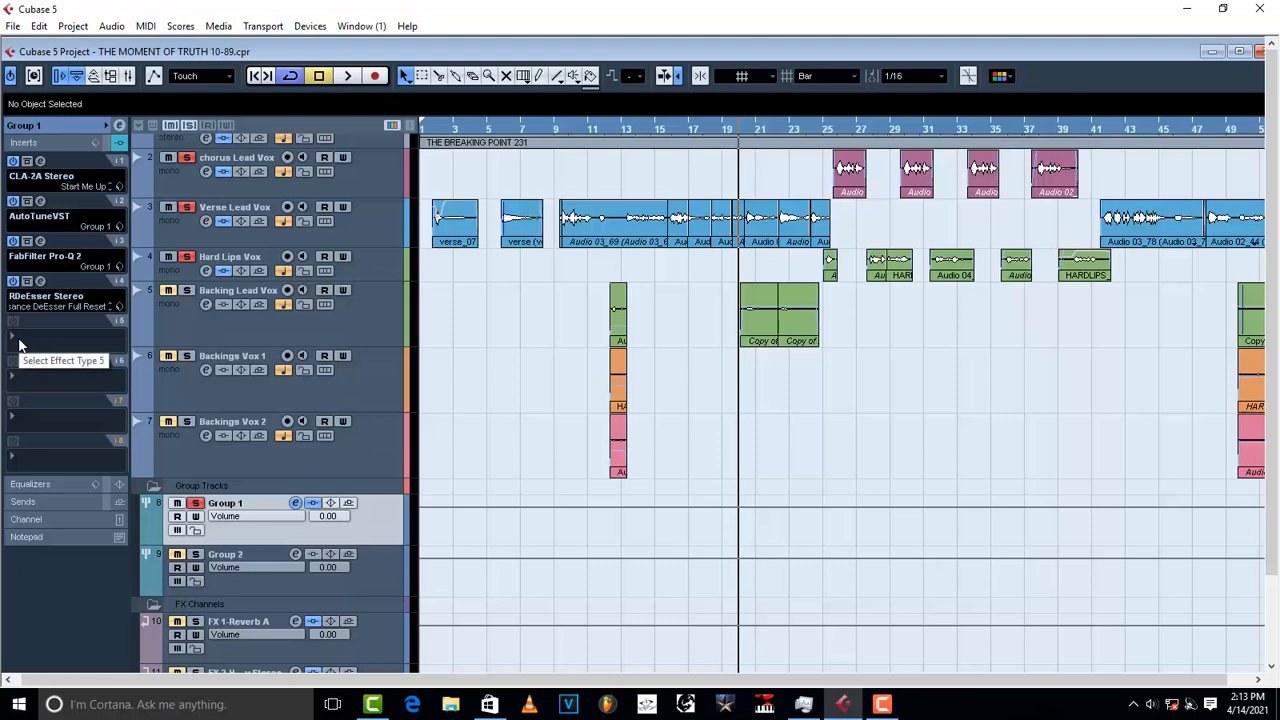
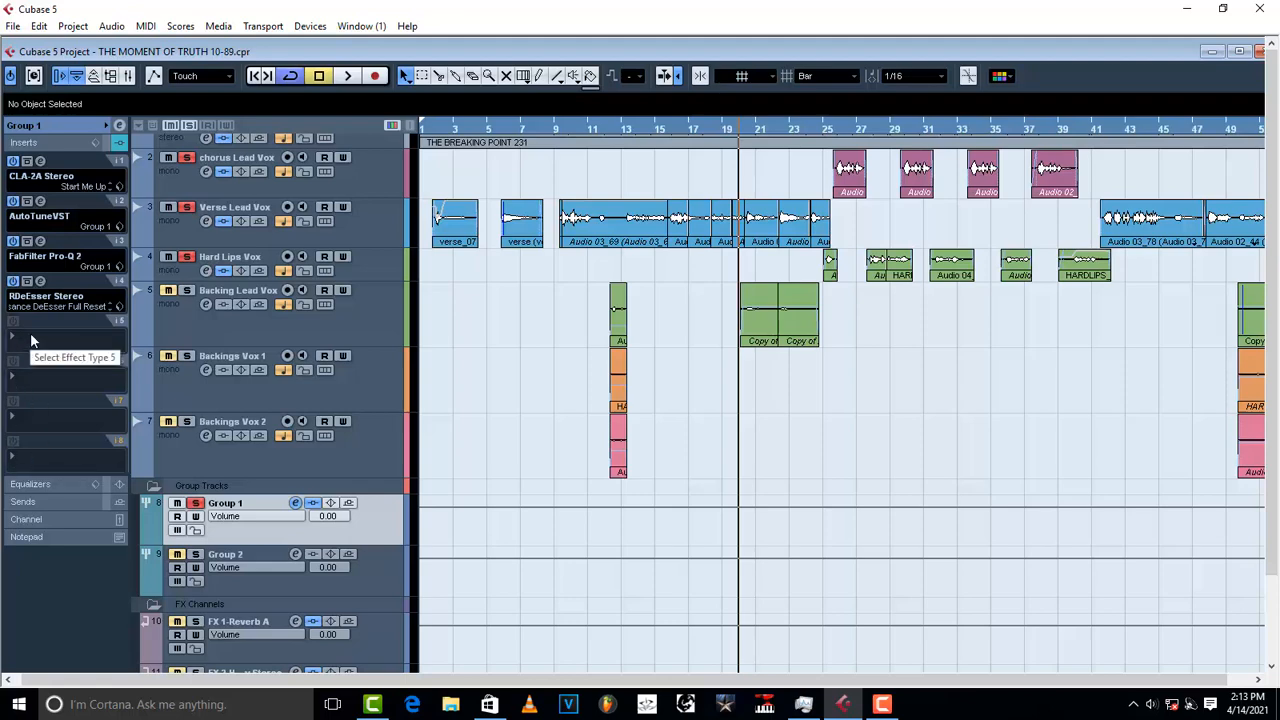
Step: Insert an F6 Stereo EQ into Group 1's fifth insert slot
{"action": "left_click", "coordinate": [33, 342]}
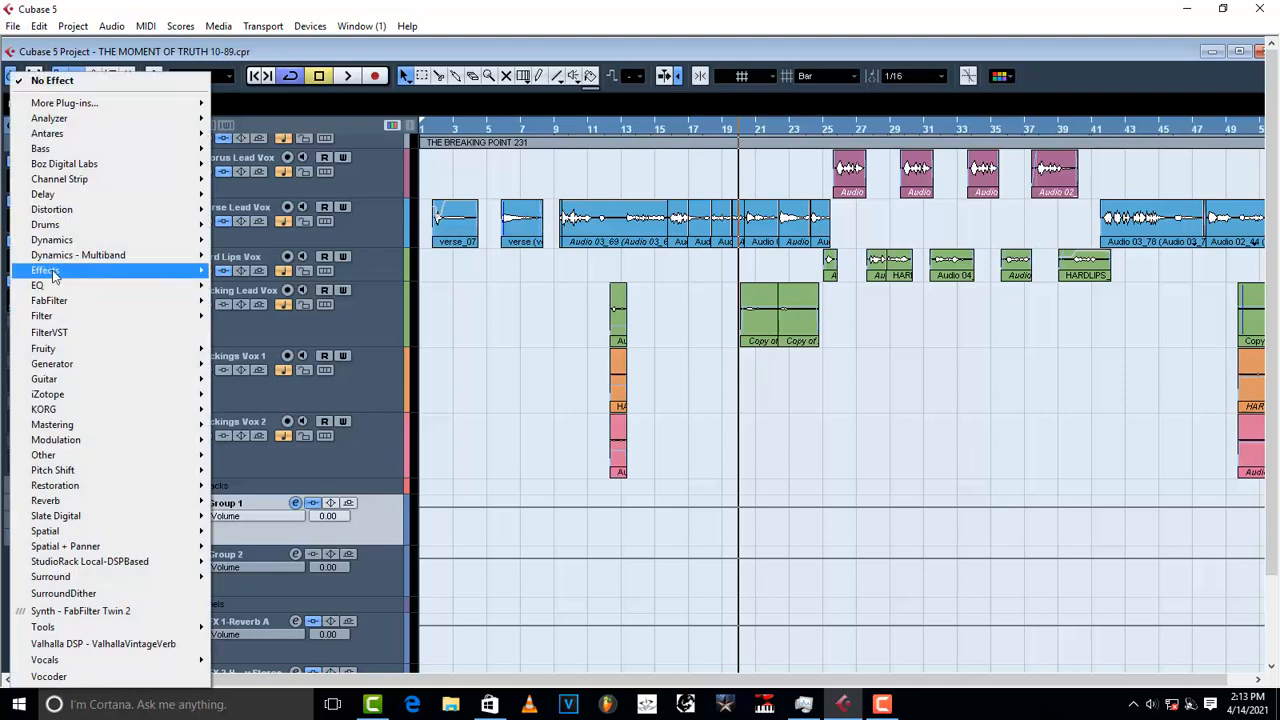
{"action": "mouse_move", "coordinate": [57, 288]}
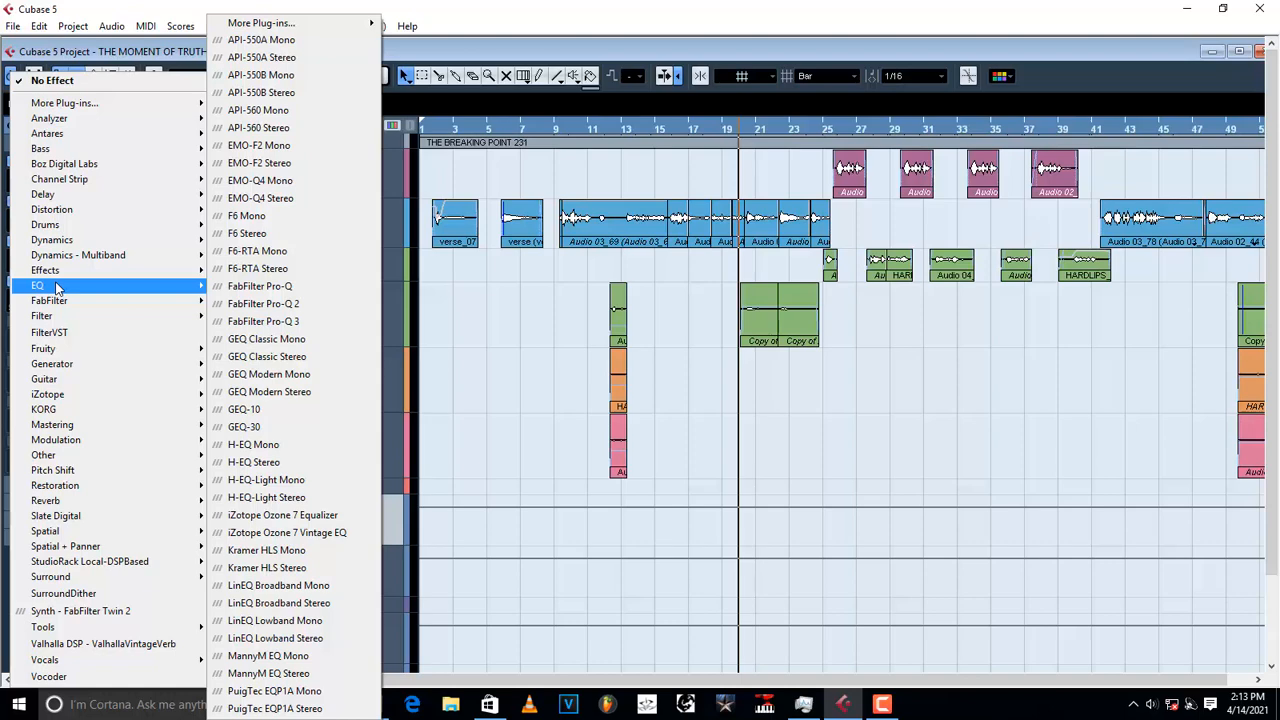
{"action": "left_click", "coordinate": [270, 234]}
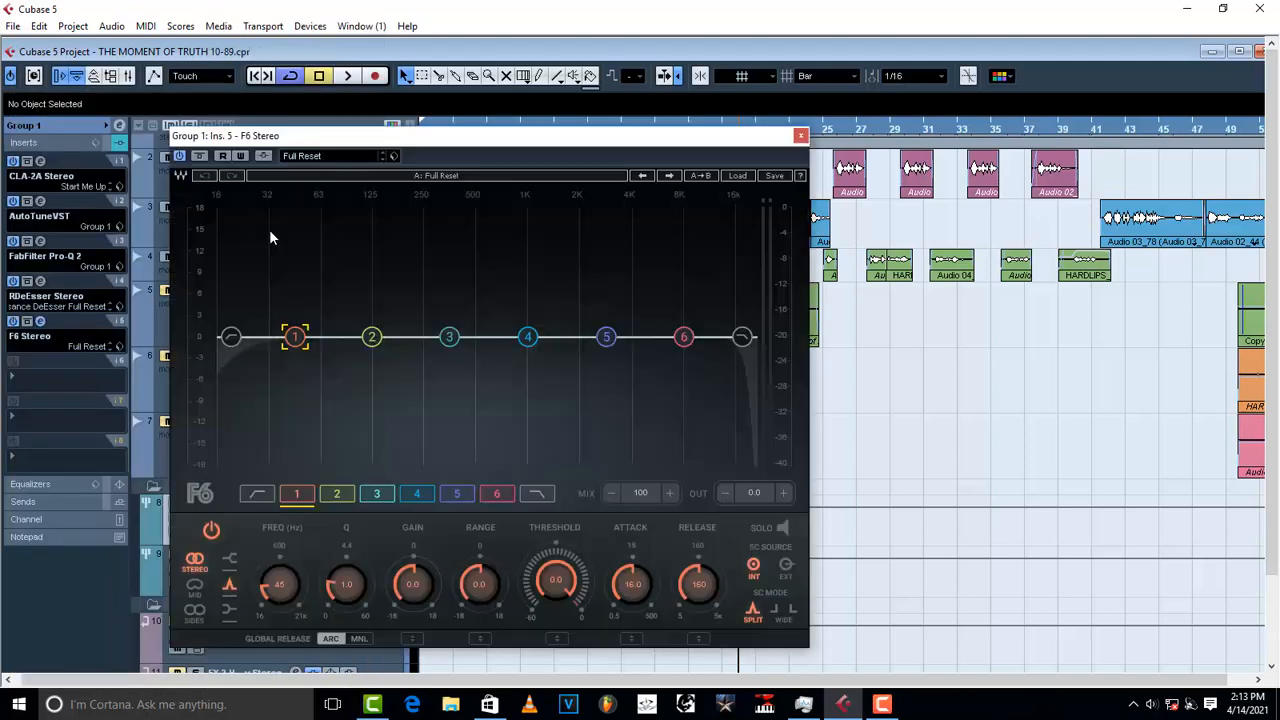
Step: Load the saved Group 1 preset into the F6 and move its window aside
{"action": "left_click", "coordinate": [392, 158]}
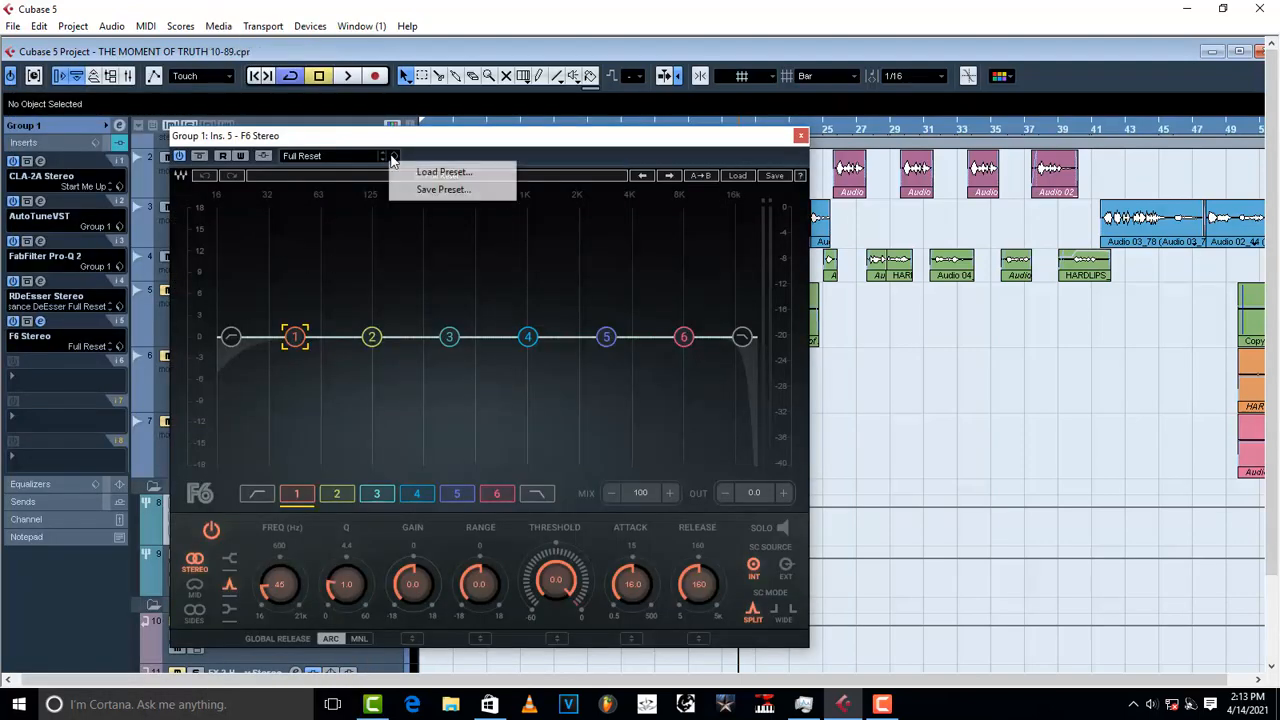
{"action": "left_click", "coordinate": [444, 172]}
{"action": "double_click", "coordinate": [595, 337]}
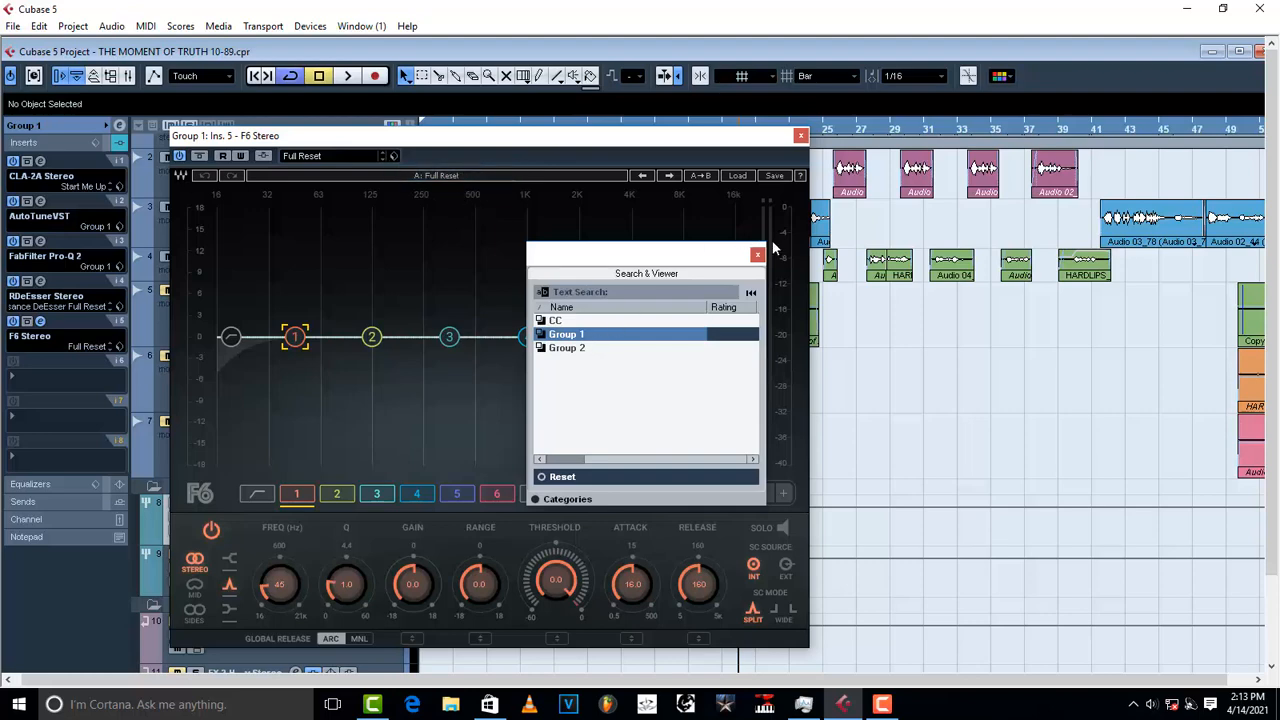
{"action": "left_click", "coordinate": [757, 254]}
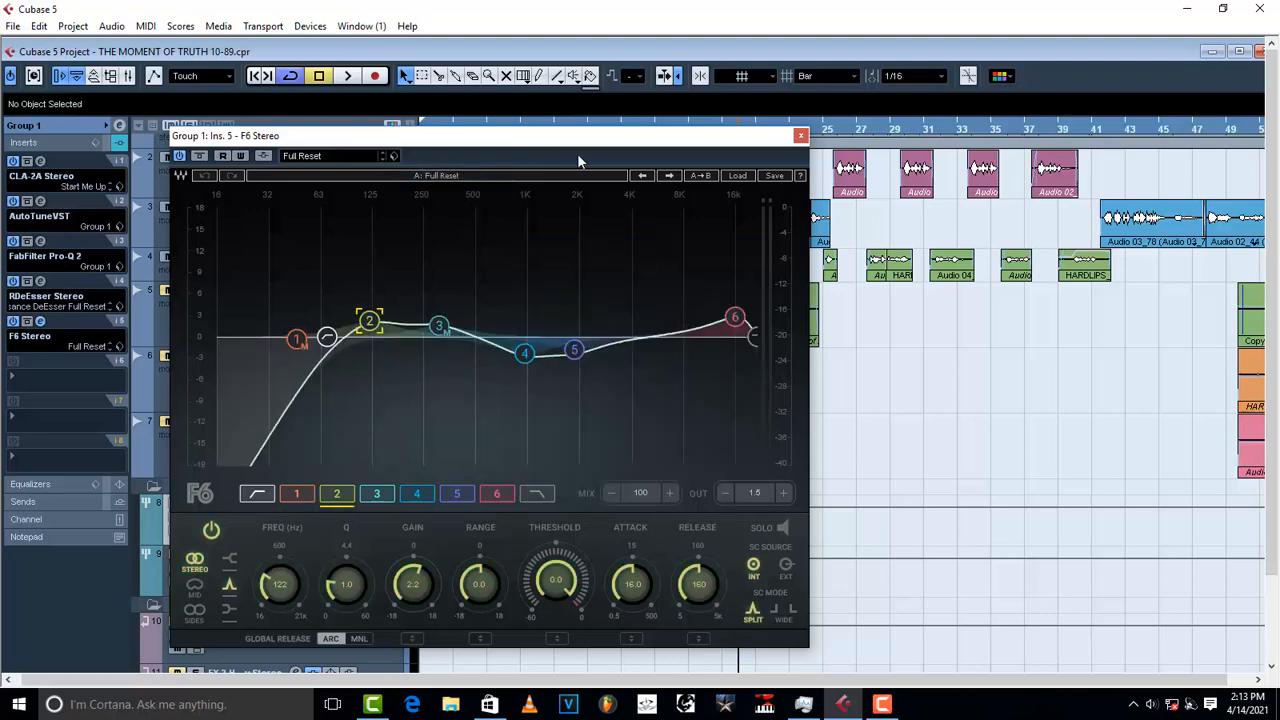
{"action": "left_click_drag", "start_coordinate": [596, 139], "coordinate": [795, 111]}
Step: Open Group 1's Pro-Q 2 from insert 3 and arrange it beside the F6 window
{"action": "left_click", "coordinate": [40, 242]}
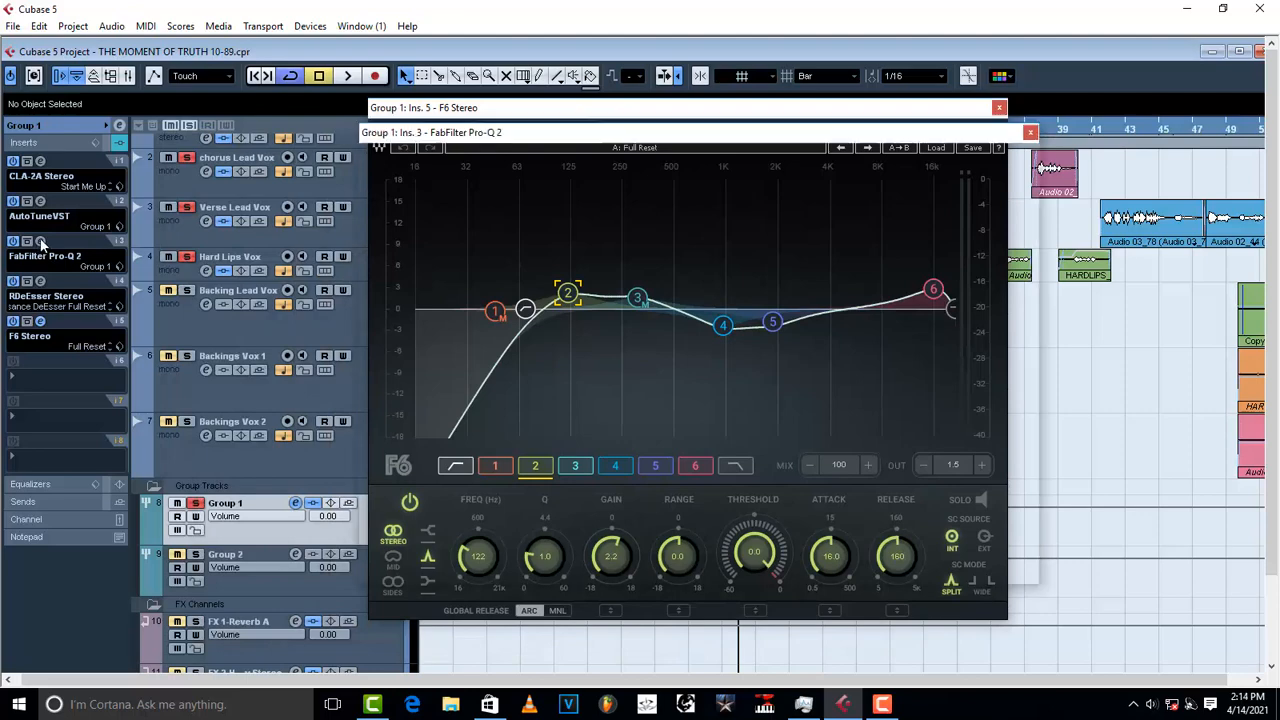
{"action": "left_click_drag", "start_coordinate": [727, 142], "coordinate": [521, 130]}
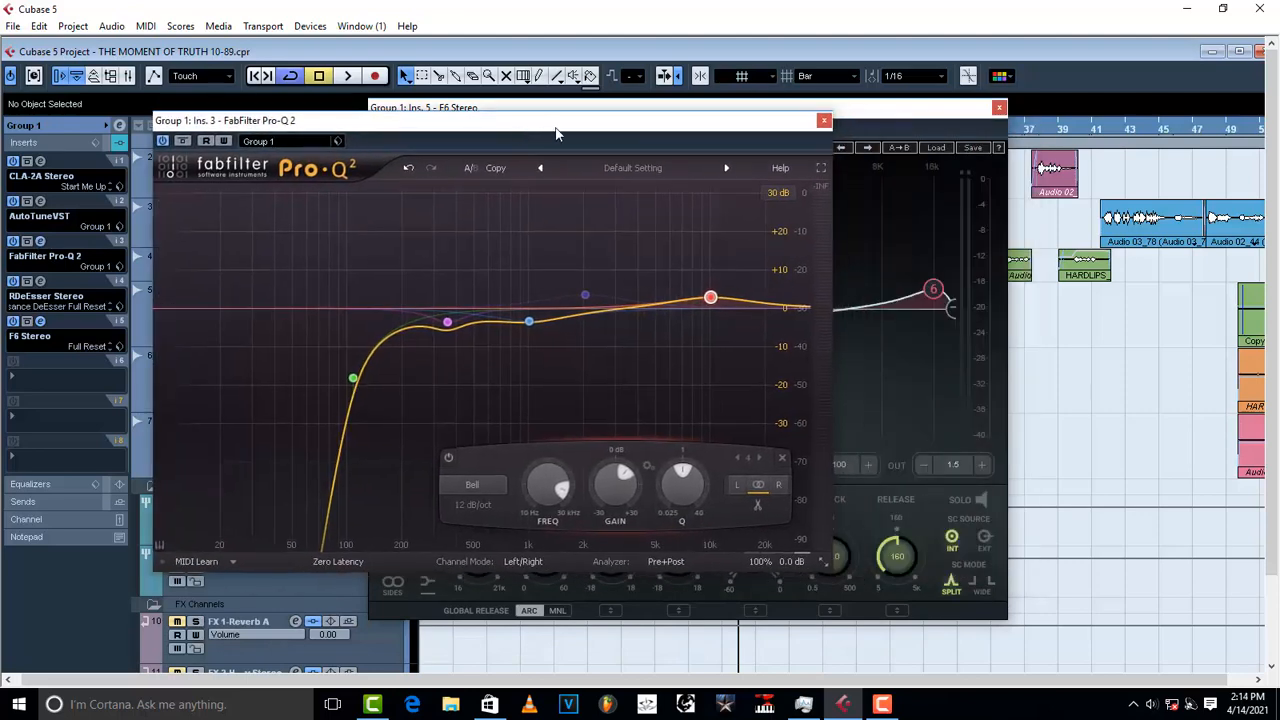
{"action": "left_click_drag", "start_coordinate": [822, 106], "coordinate": [1022, 126]}
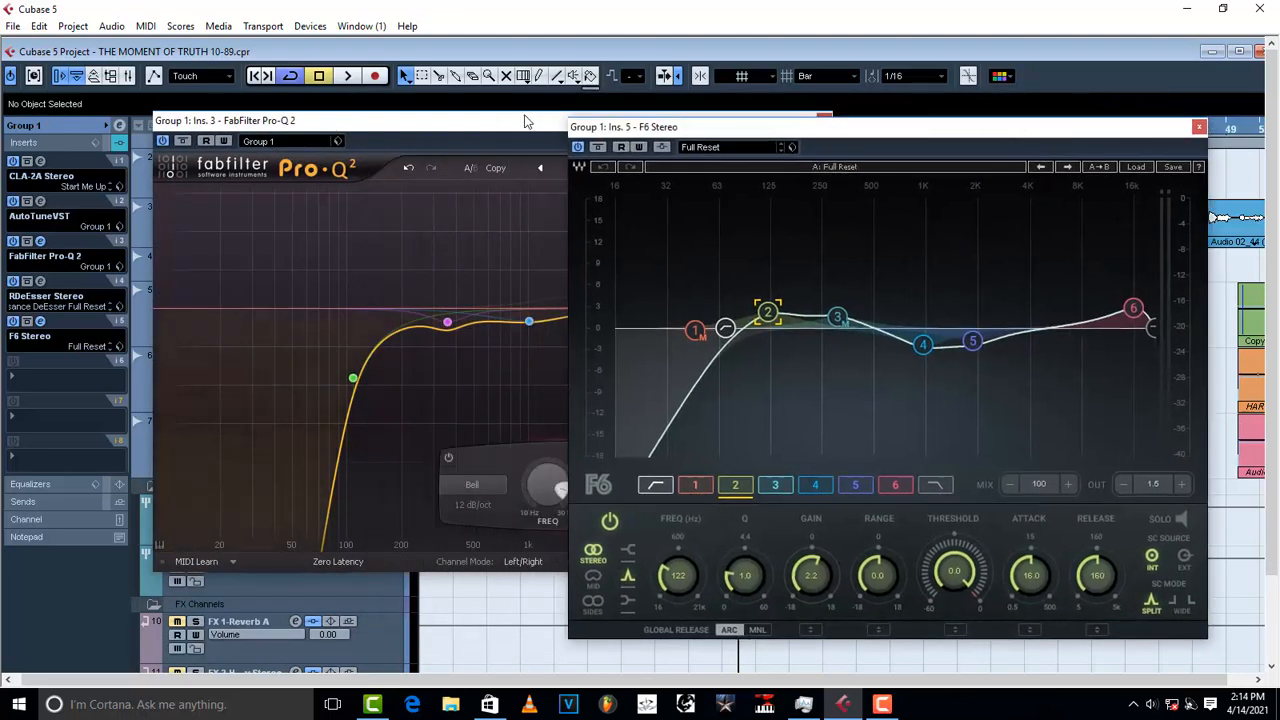
{"action": "left_click_drag", "start_coordinate": [525, 124], "coordinate": [365, 123]}
{"action": "left_click_drag", "start_coordinate": [770, 140], "coordinate": [823, 109]}
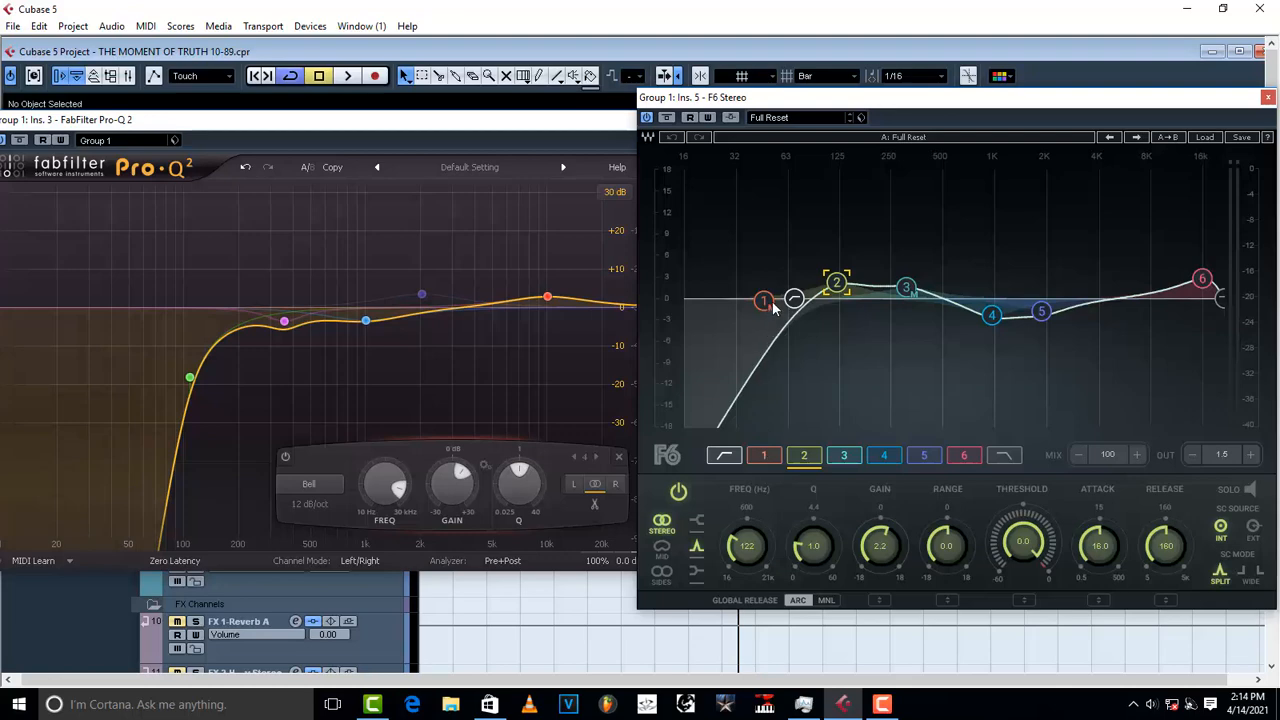
{"action": "left_click", "coordinate": [663, 543]}
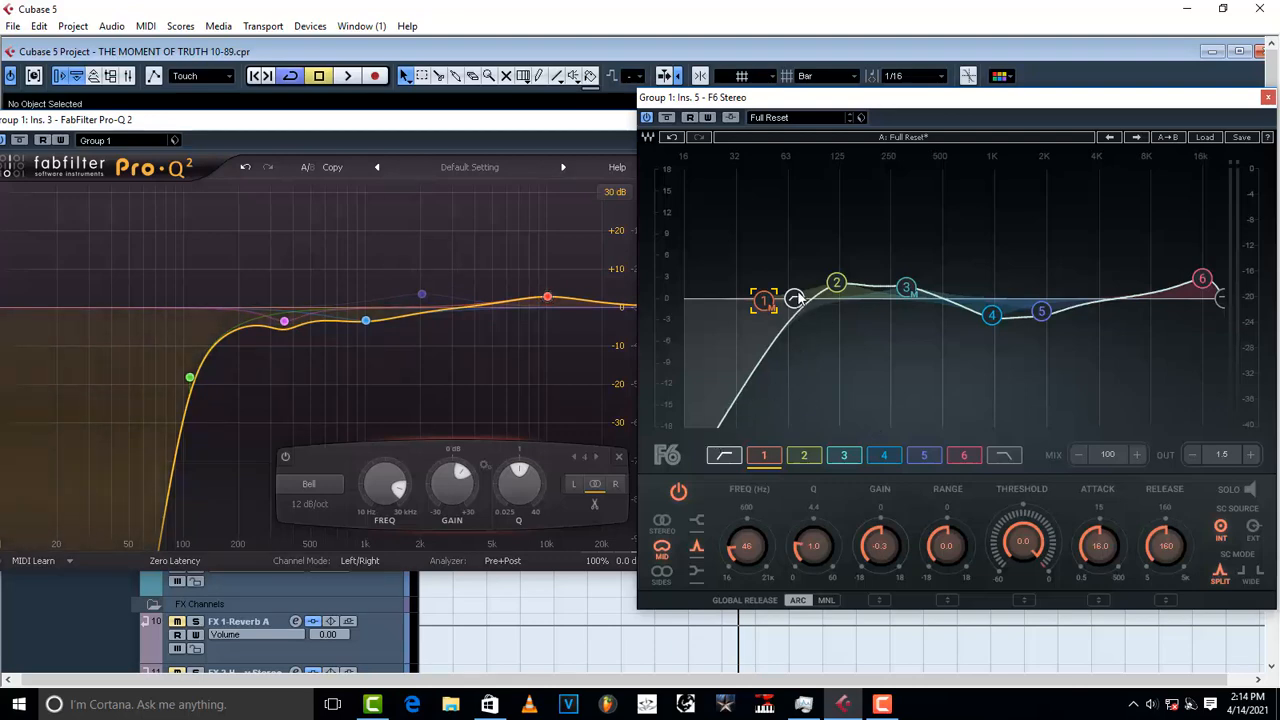
Step: Nudge the F6 high-pass cutoff lower and raise the Pro-Q 2 10 kHz bell's Q to 1.318
{"action": "mouse_move", "coordinate": [794, 299]}
{"action": "left_mouse_down"}
{"action": "mouse_move", "coordinate": [762, 298]}
{"action": "mouse_move", "coordinate": [790, 298]}
{"action": "left_mouse_up"}
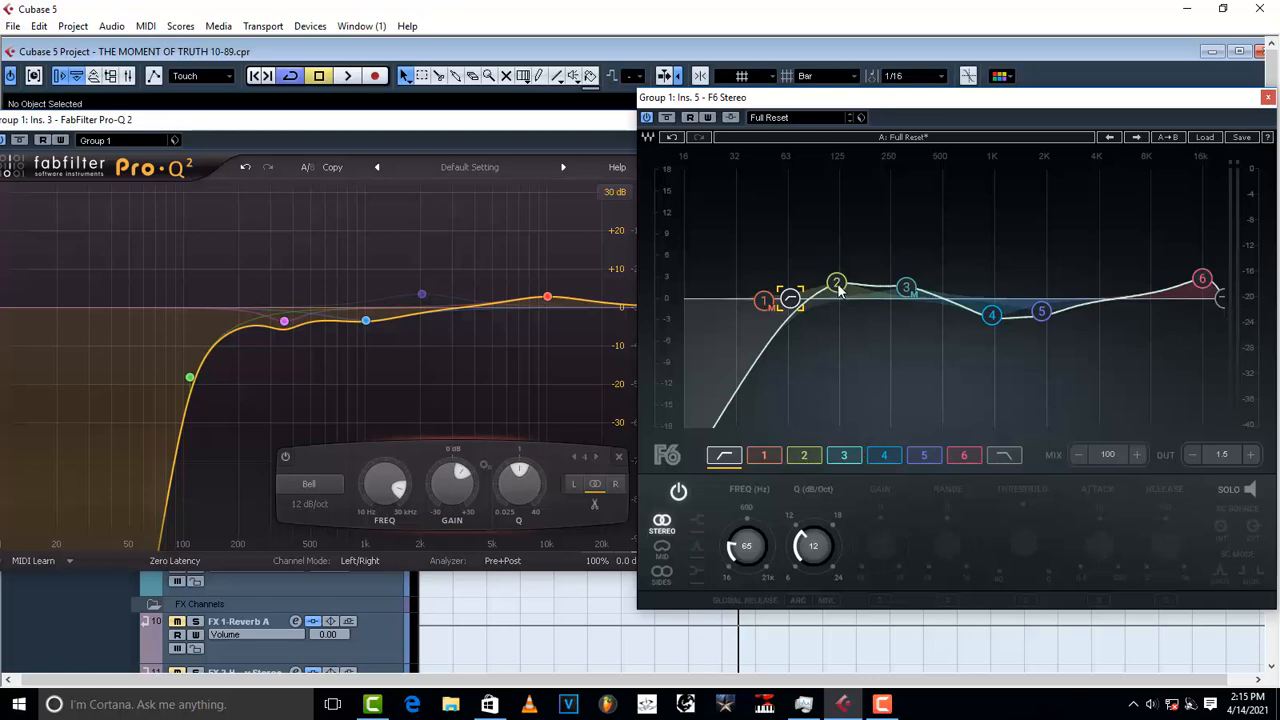
{"action": "mouse_move", "coordinate": [286, 327]}
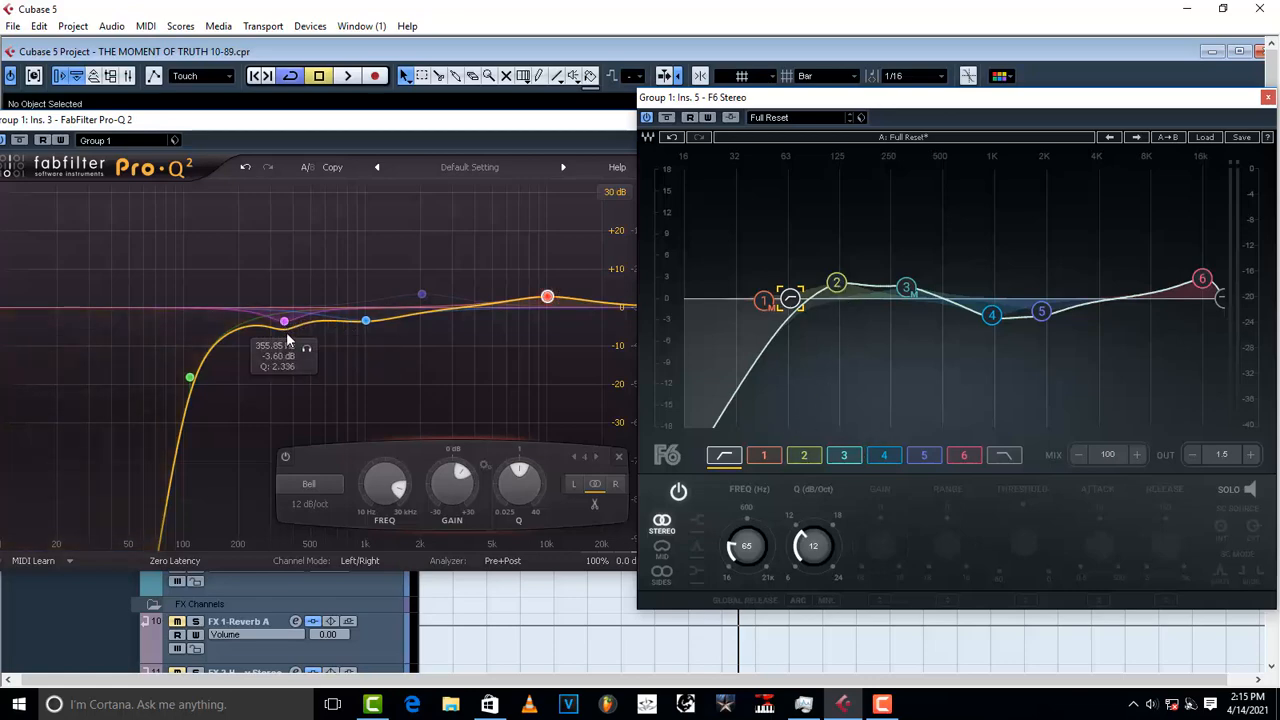
{"action": "left_click", "coordinate": [837, 283]}
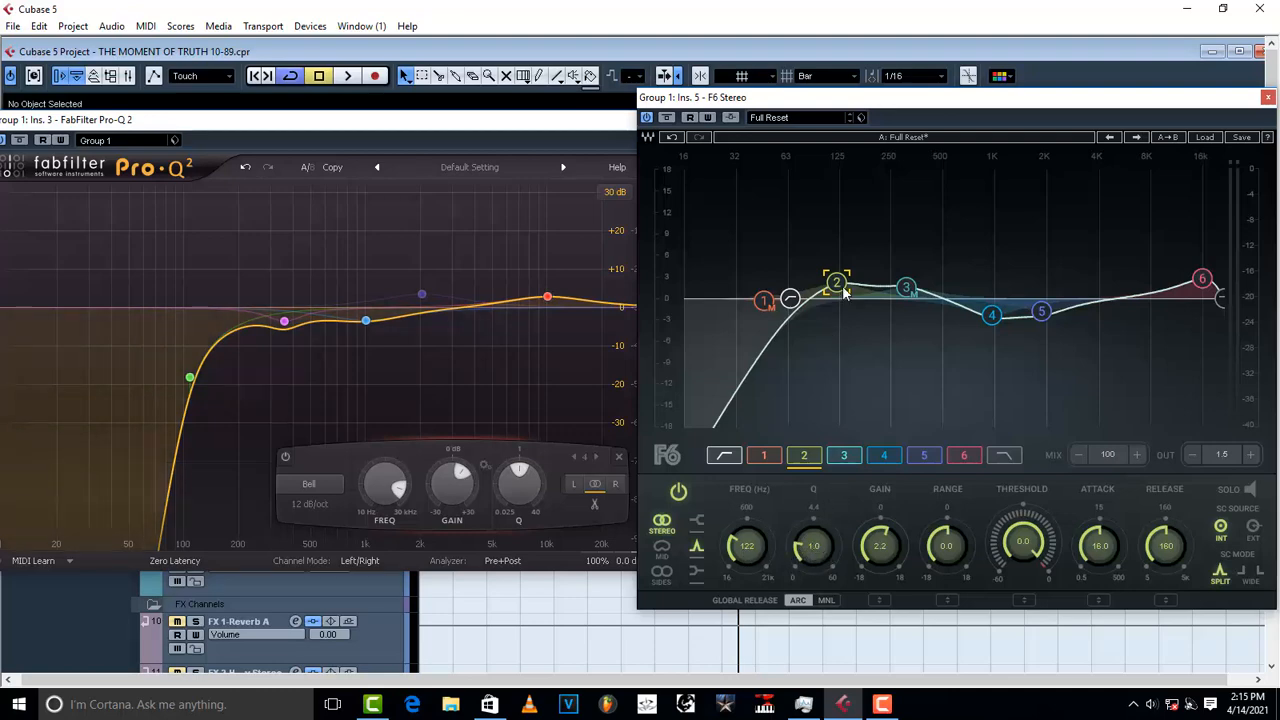
{"action": "mouse_move", "coordinate": [549, 300]}
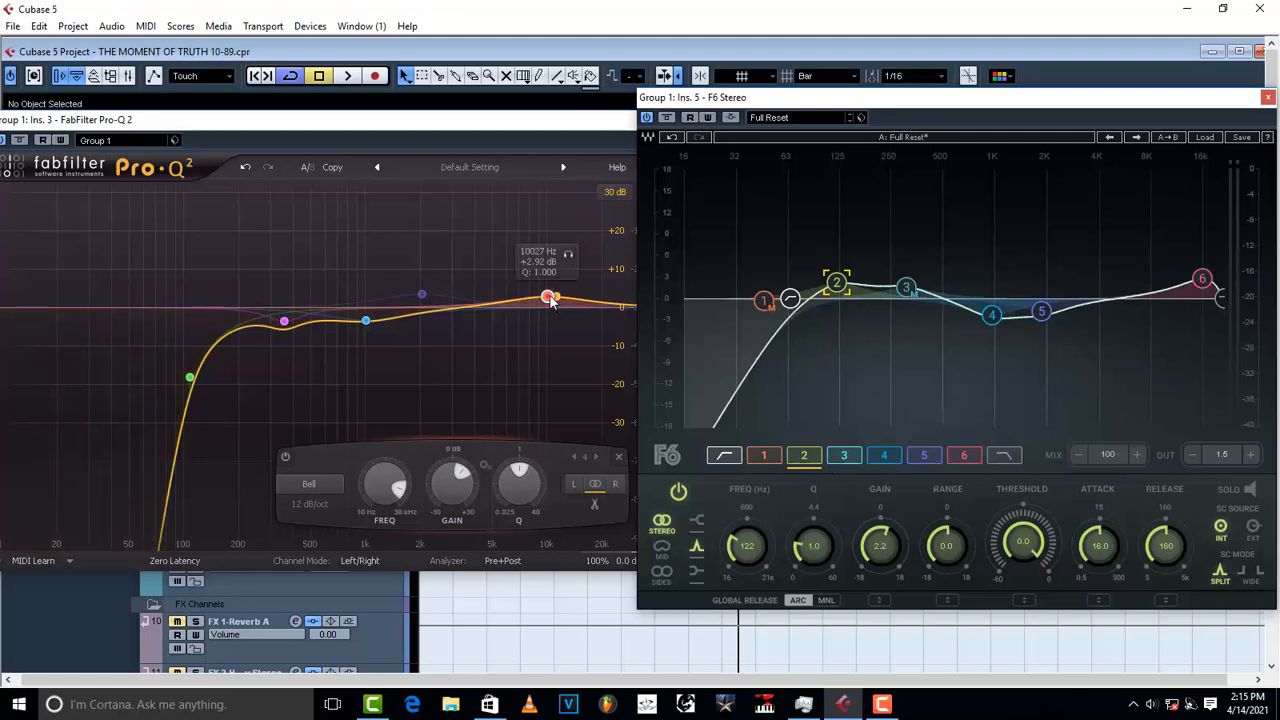
{"action": "scroll", "coordinate": [549, 300], "scroll_direction": "up", "scroll_amount": 5}
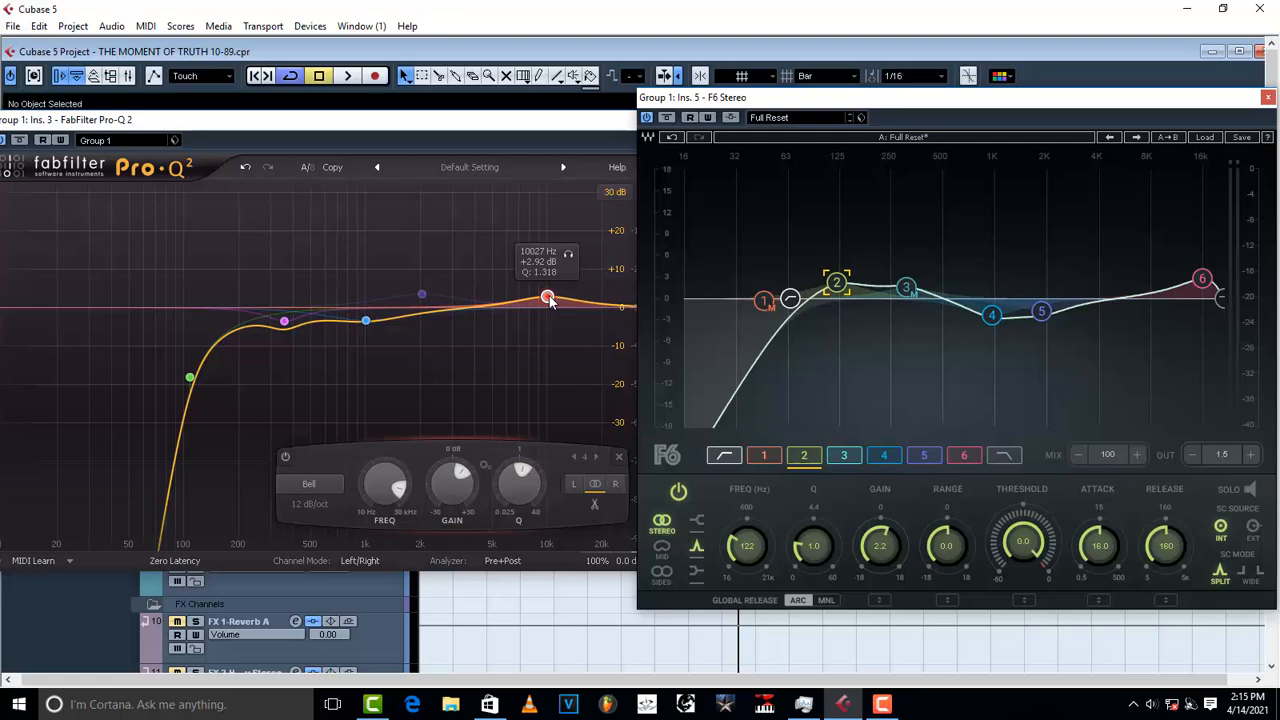
Step: Check F6 bands 3 and 4 (band 4 at 965 Hz), then close the Pro-Q 2 window
{"action": "left_click", "coordinate": [911, 291]}
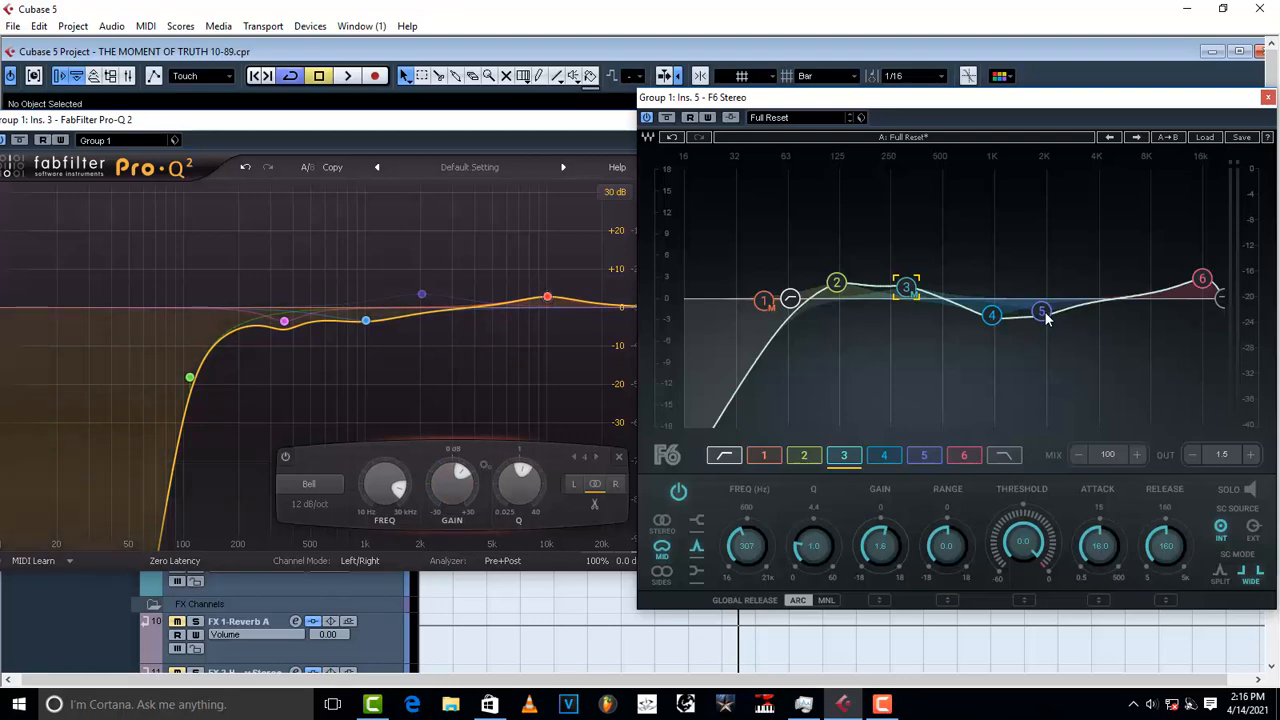
{"action": "left_click", "coordinate": [993, 317]}
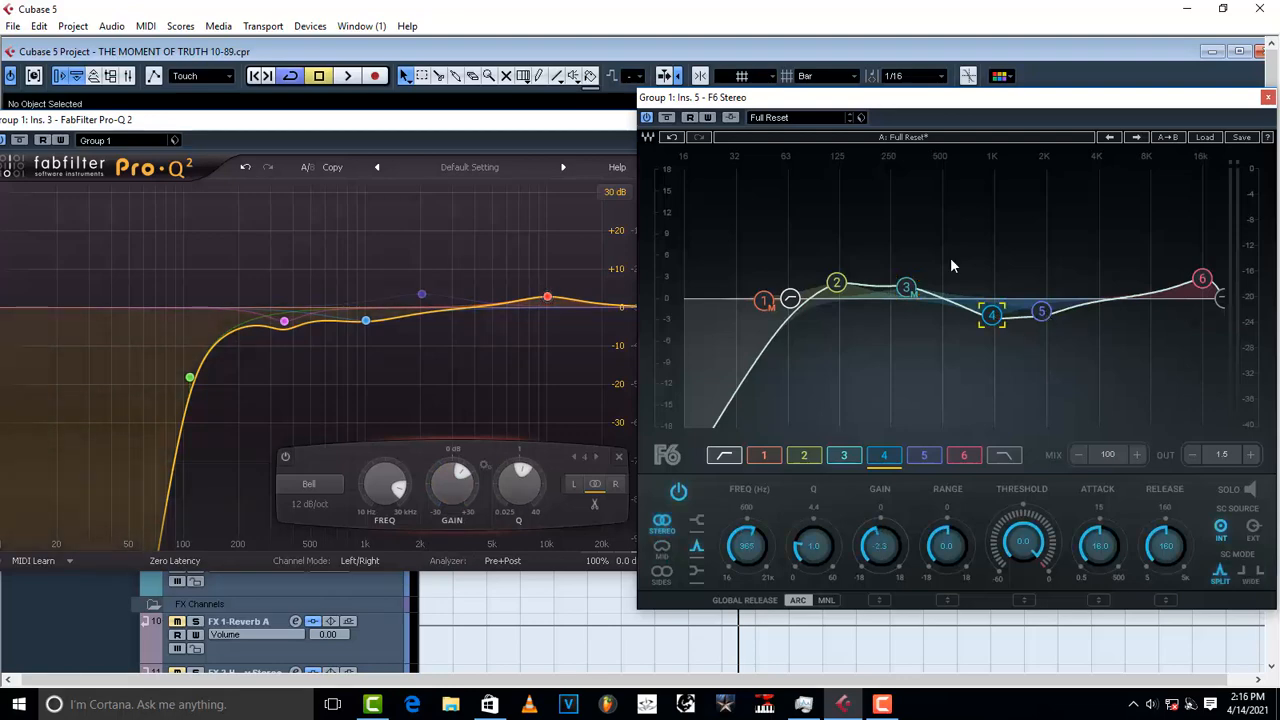
{"action": "left_click_drag", "start_coordinate": [579, 120], "coordinate": [467, 136]}
{"action": "left_click", "coordinate": [550, 135]}
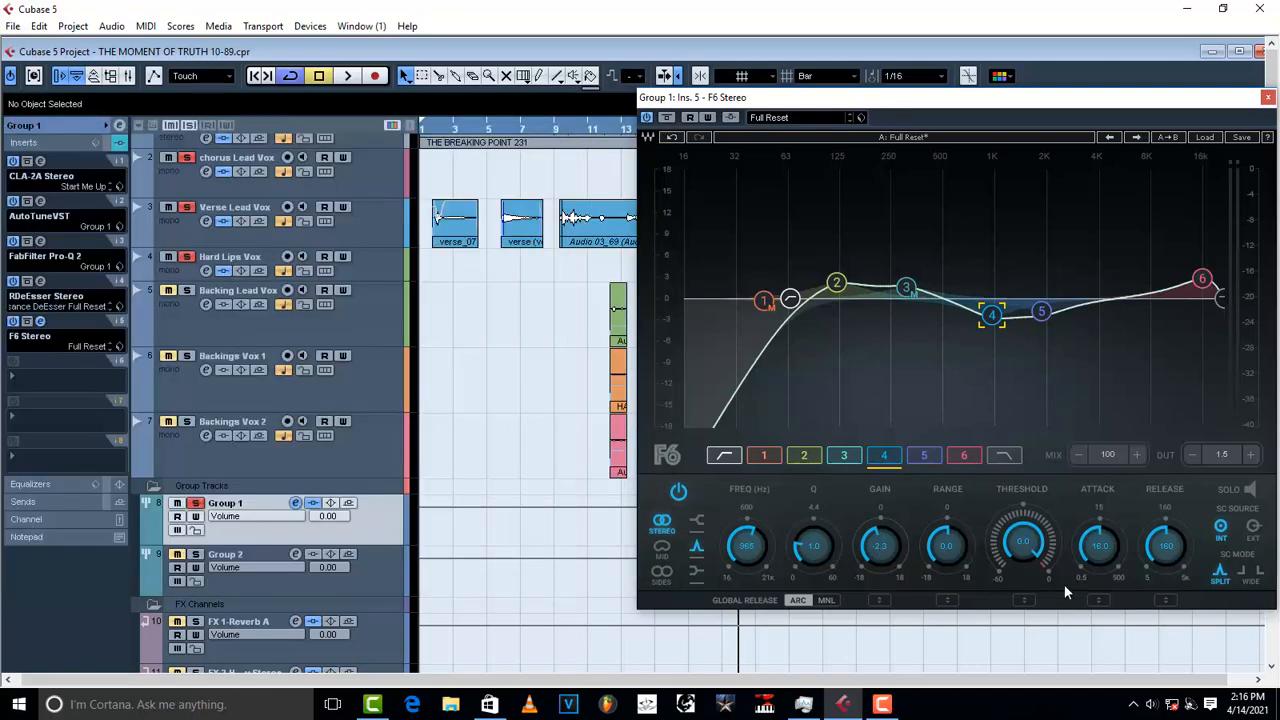
Step: Play back Group 1 to hear the current F6 EQ, then stop
{"action": "scroll", "coordinate": [878, 553], "scroll_direction": "up", "scroll_amount": 5}
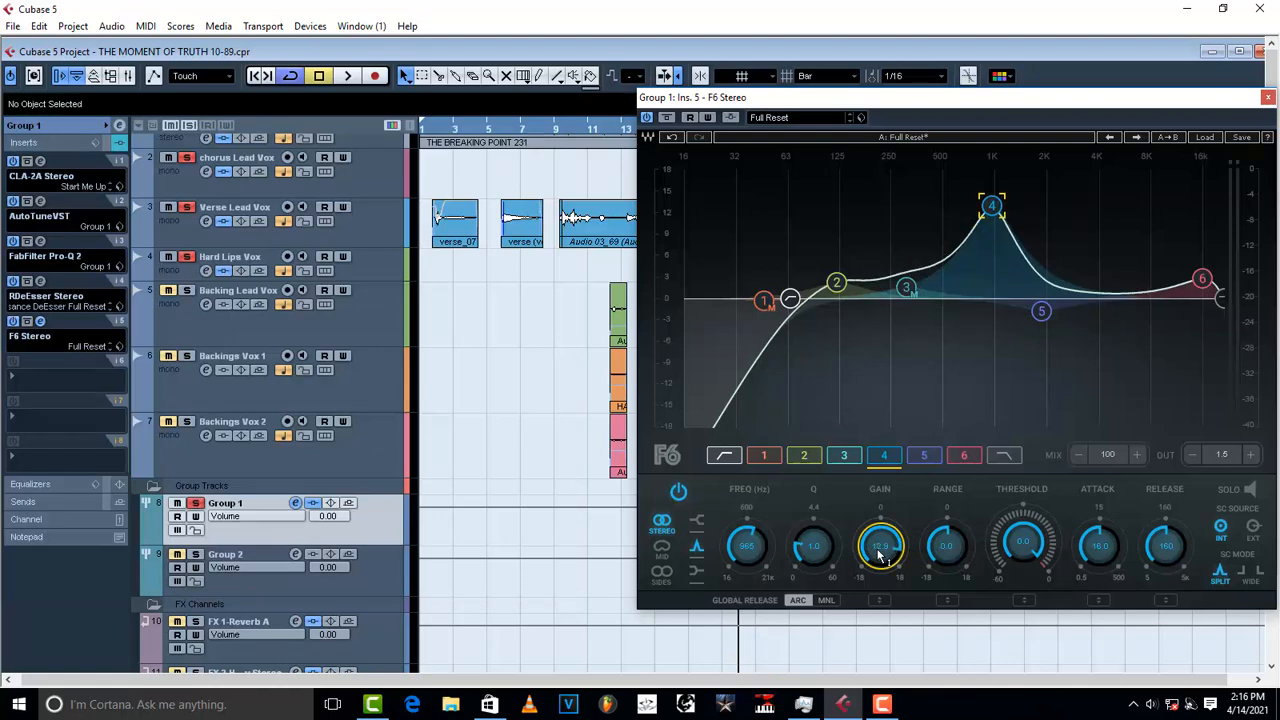
{"action": "key", "text": "space"}
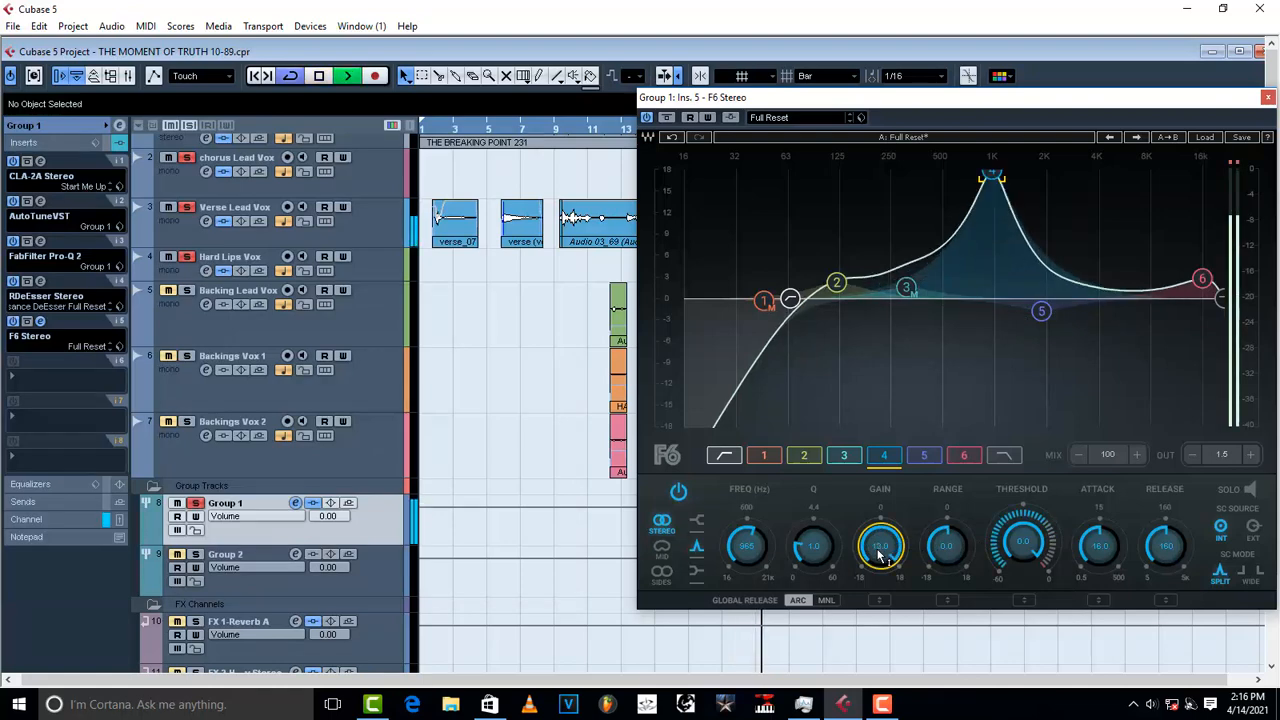
{"action": "scroll", "coordinate": [878, 553], "scroll_direction": "down", "scroll_amount": 9}
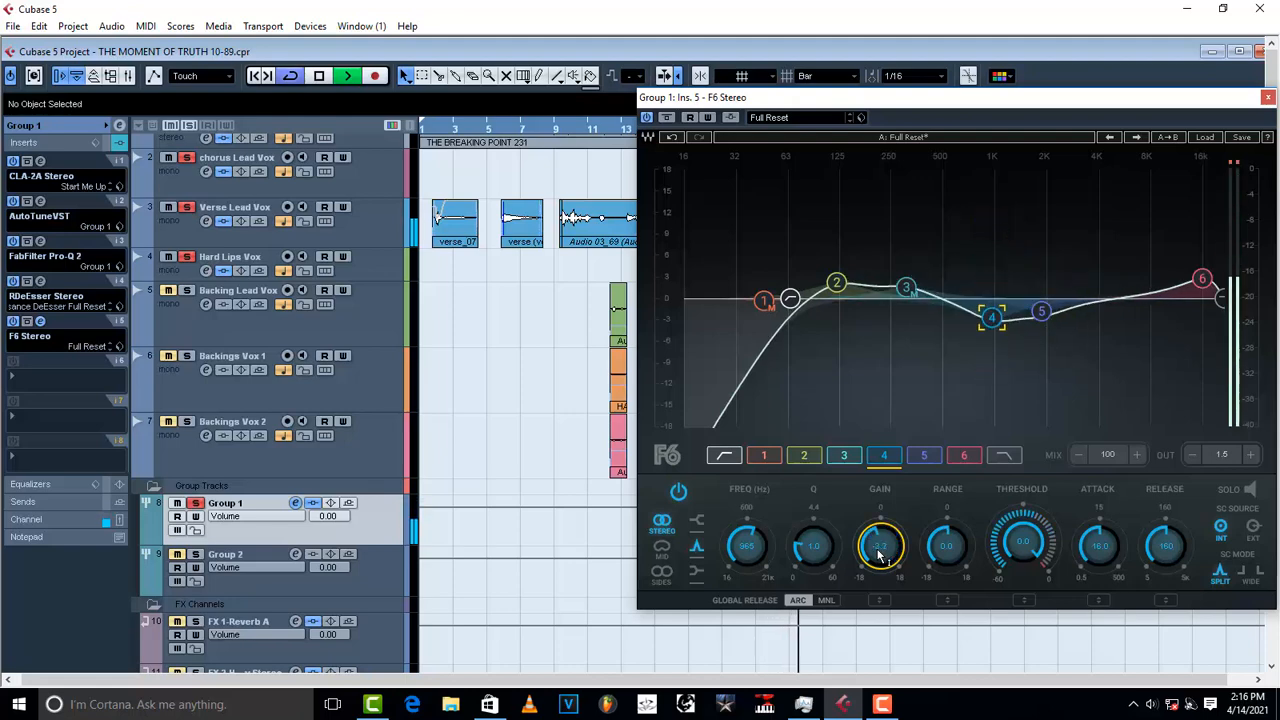
{"action": "key", "text": "space"}
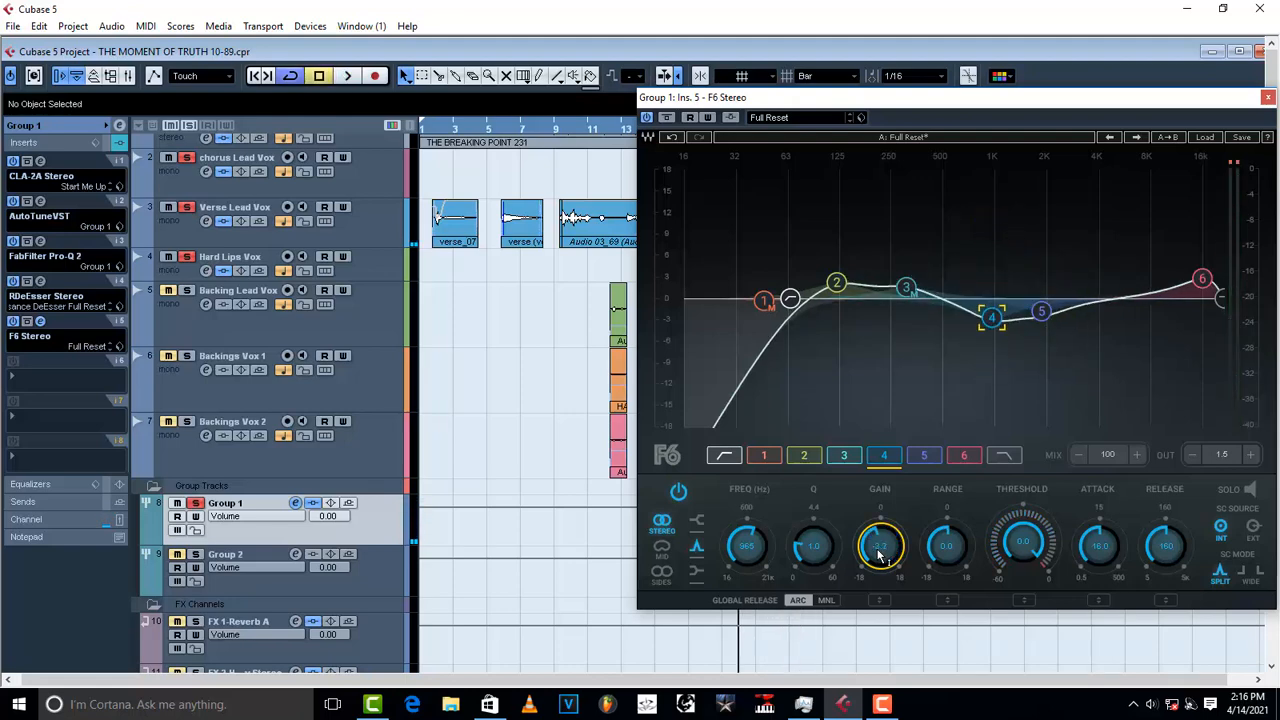
Step: Audition a big band 5 boost near 2 kHz, then cut band 5 to -1.7 dB at 1873 Hz
{"action": "left_click", "coordinate": [1041, 312]}
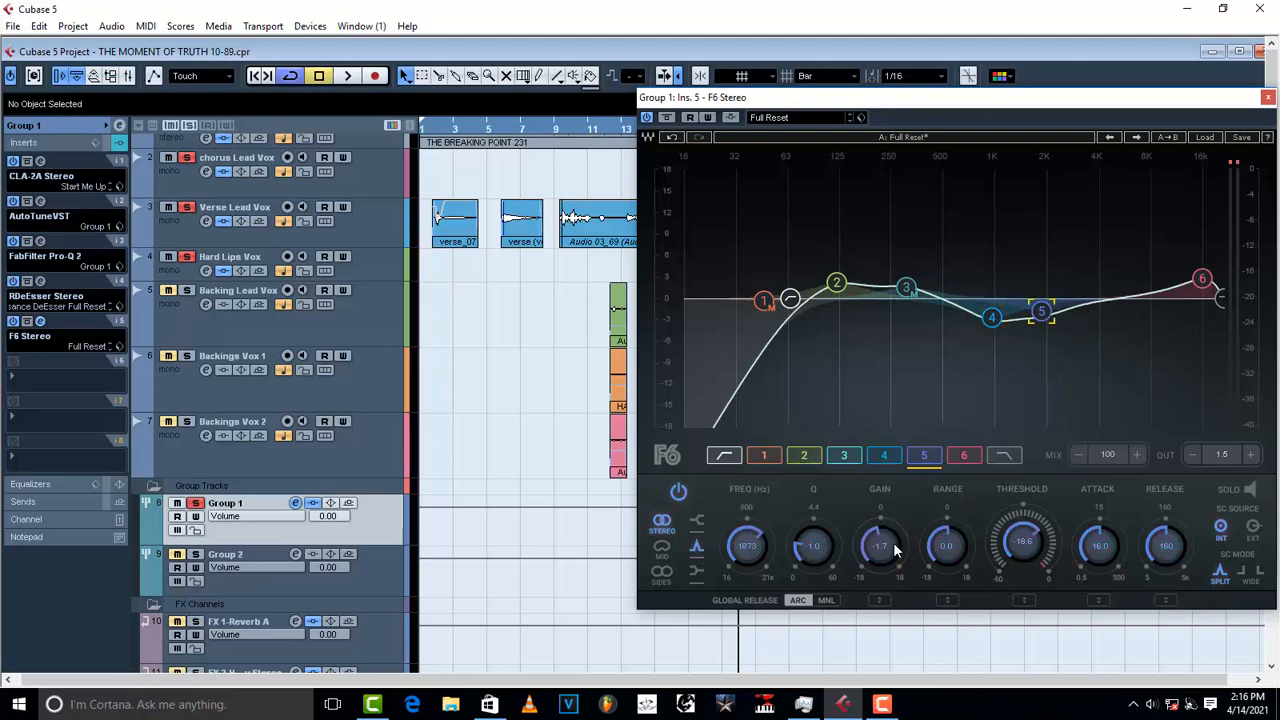
{"action": "mouse_move", "coordinate": [889, 550]}
{"action": "left_mouse_down"}
{"action": "mouse_move", "coordinate": [878, 545]}
{"action": "mouse_move", "coordinate": [882, 555]}
{"action": "left_mouse_up"}
{"action": "key", "text": "space"}
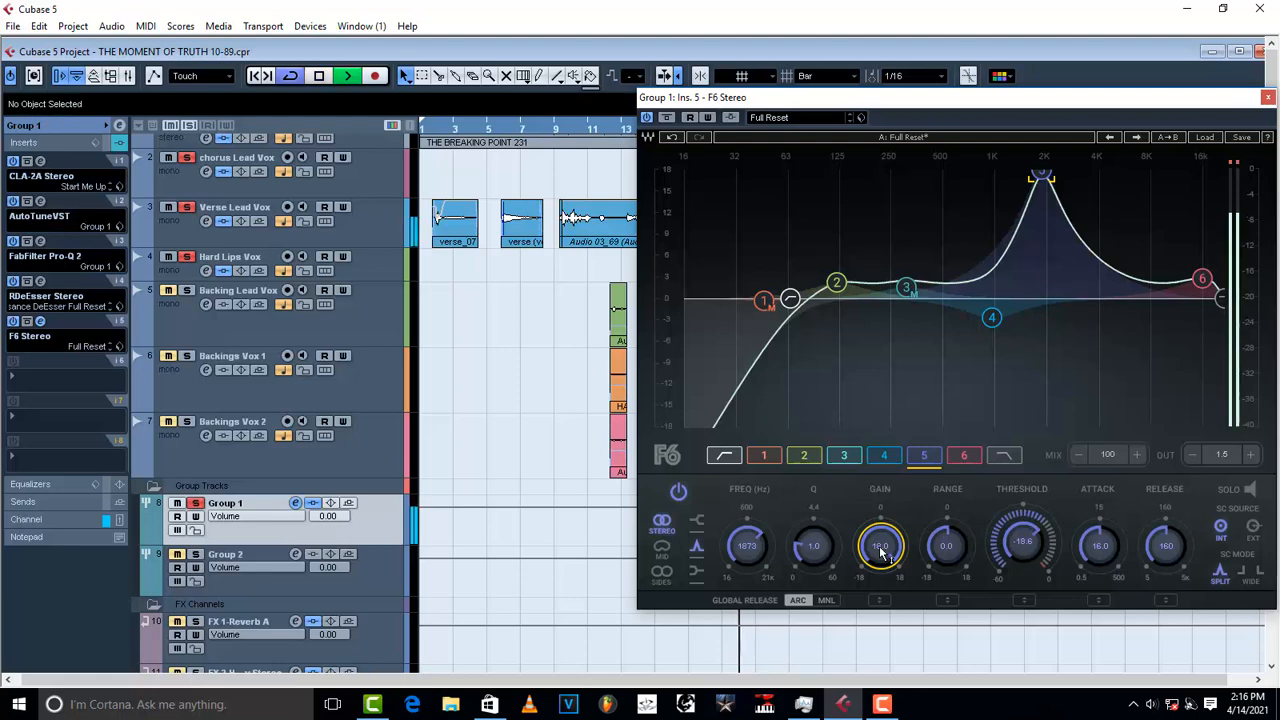
{"action": "key", "text": "space"}
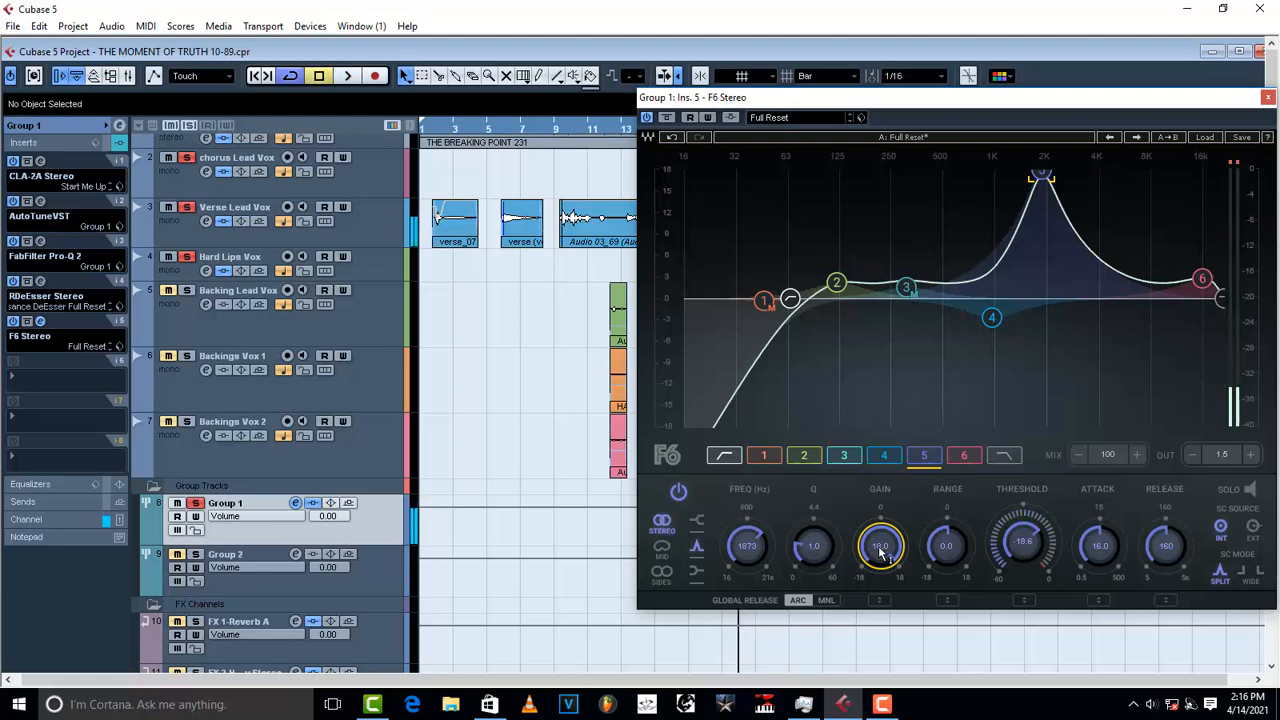
{"action": "scroll", "coordinate": [880, 550], "scroll_direction": "down", "scroll_amount": 5}
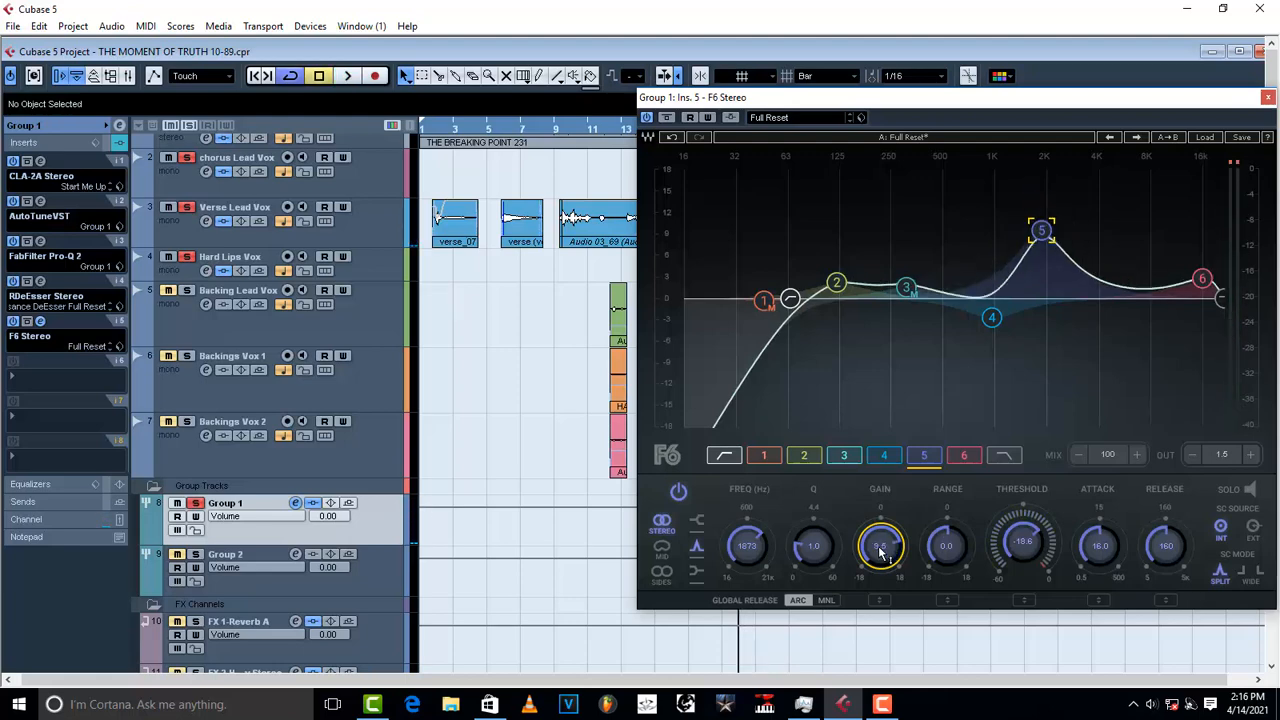
{"action": "scroll", "coordinate": [880, 550], "scroll_direction": "down", "scroll_amount": 5}
{"action": "scroll", "coordinate": [880, 552], "scroll_direction": "down", "scroll_amount": 5}
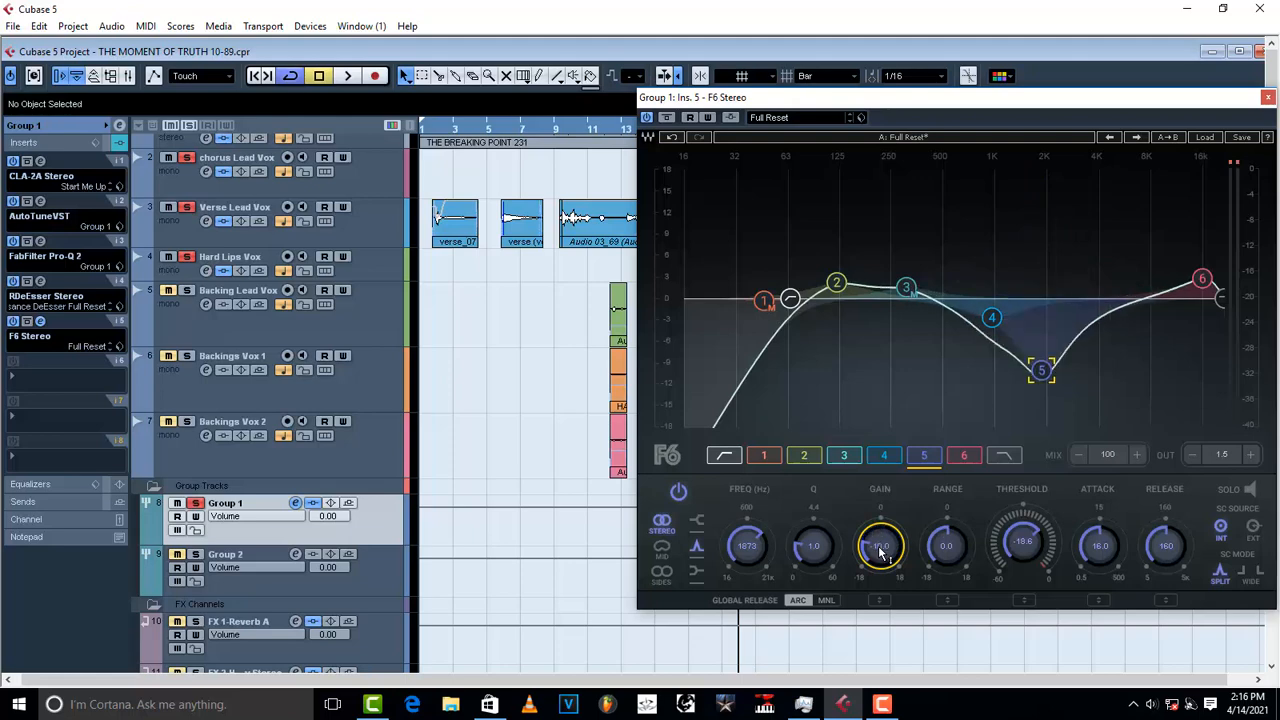
{"action": "key", "text": "space"}
{"action": "scroll", "coordinate": [880, 552], "scroll_direction": "up", "scroll_amount": 5}
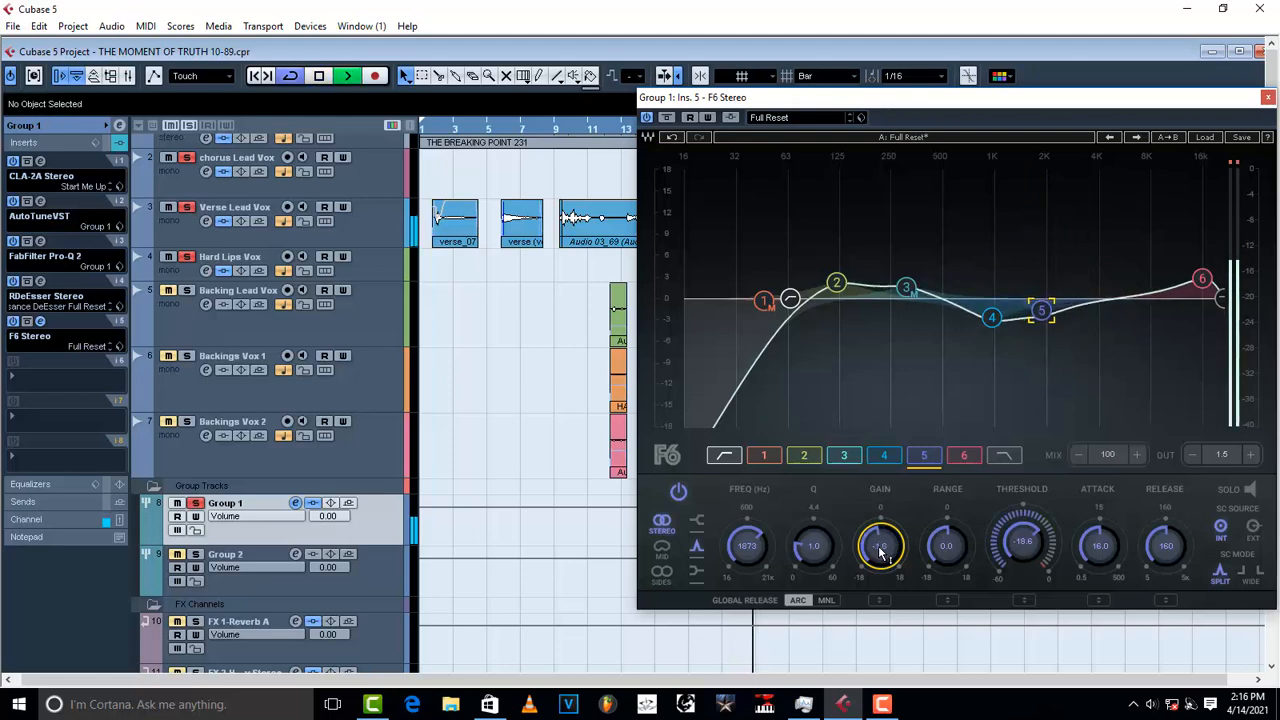
{"action": "key", "text": "space"}
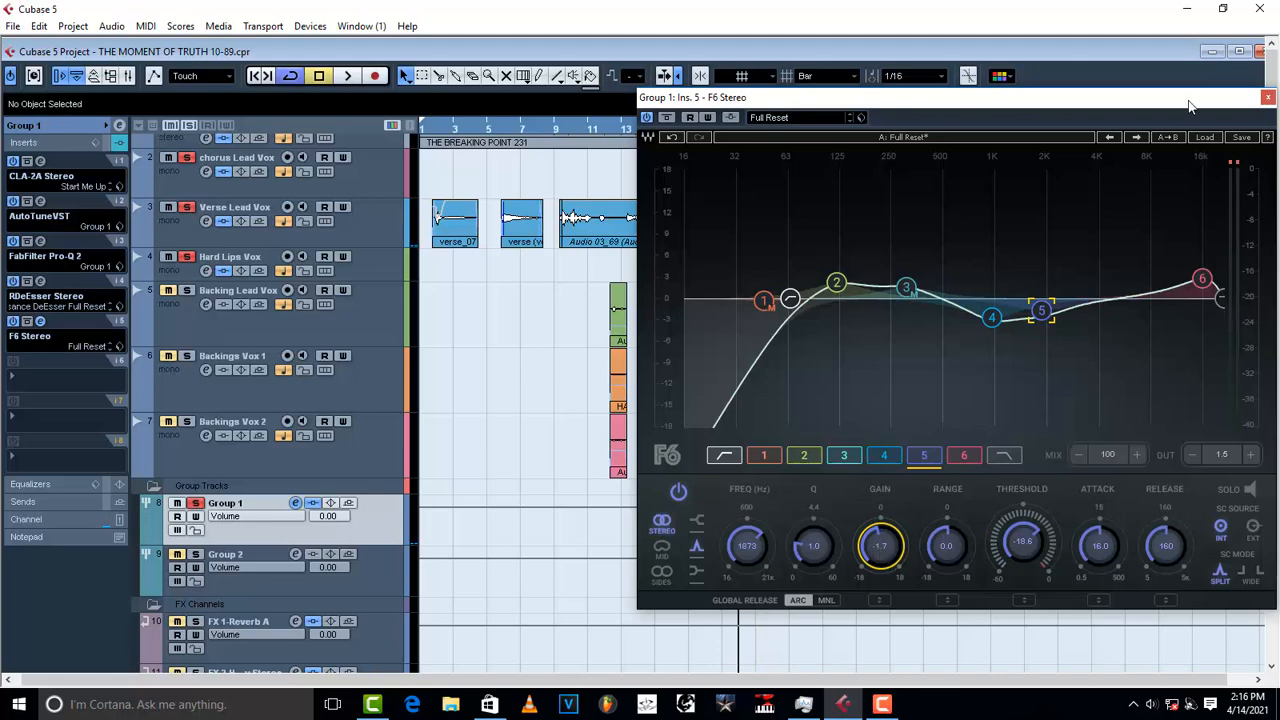
Step: Audition an 18 dB band 6 high shelf at 16 kHz, then settle it at +2.9 dB
{"action": "left_click_drag", "start_coordinate": [1134, 100], "coordinate": [919, 115]}
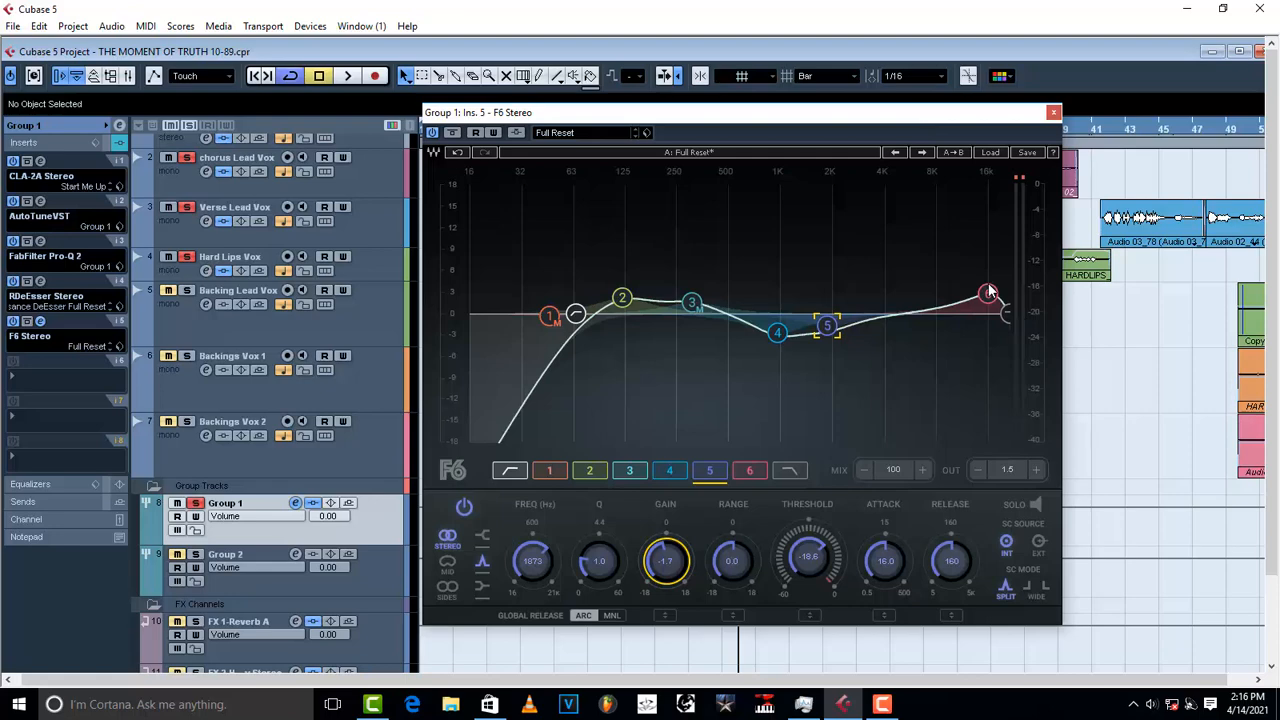
{"action": "left_click", "coordinate": [990, 296]}
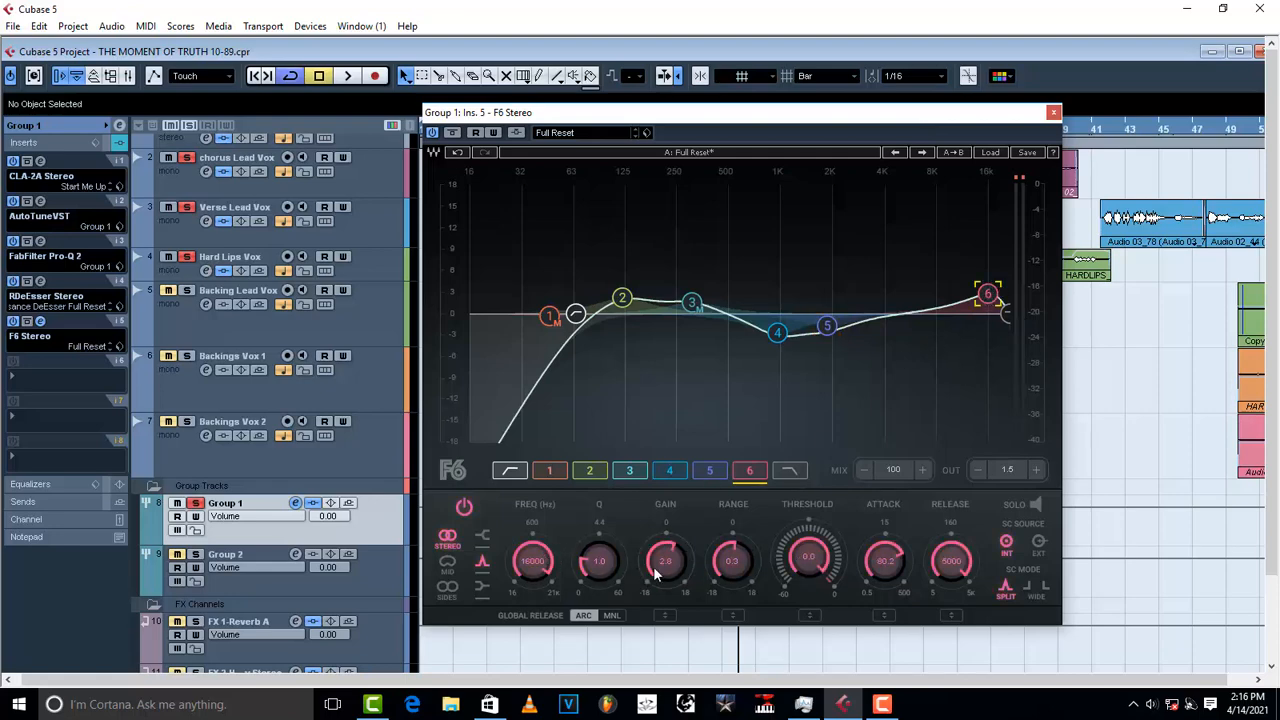
{"action": "scroll", "coordinate": [654, 568], "scroll_direction": "up", "scroll_amount": 15}
{"action": "key", "text": "space"}
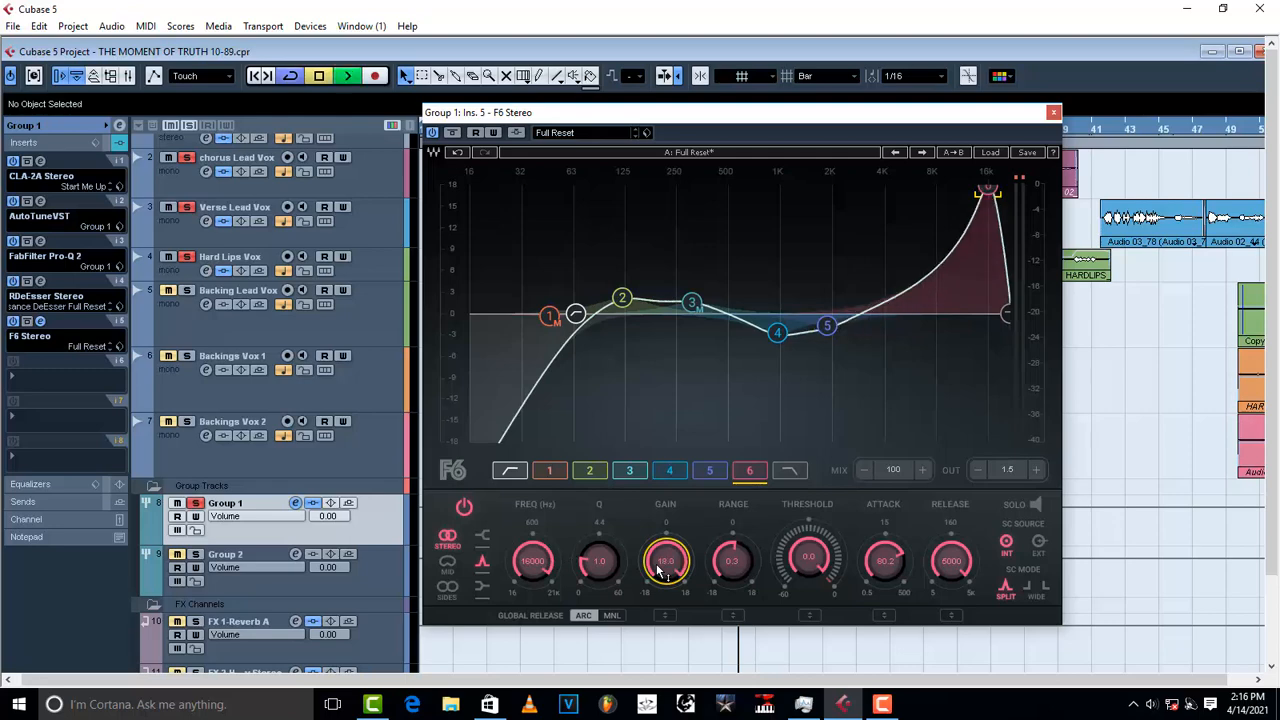
{"action": "key", "text": "space"}
{"action": "key", "text": "space"}
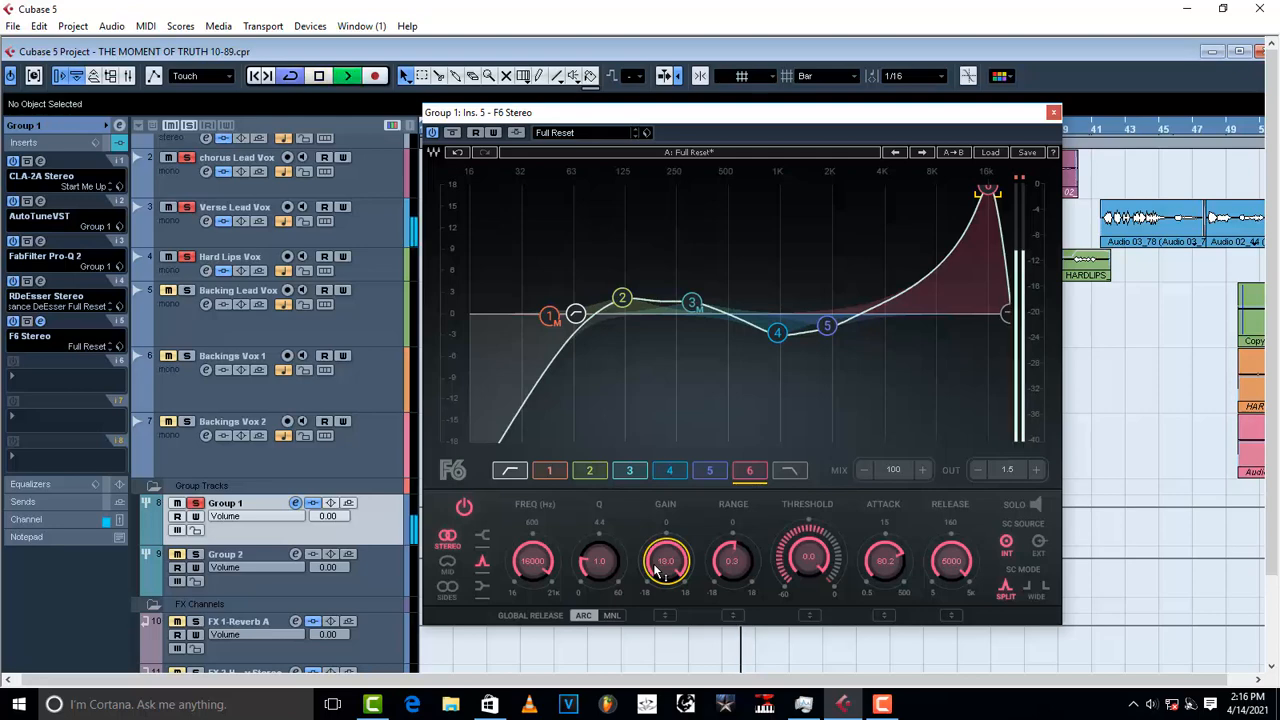
{"action": "key", "text": "space"}
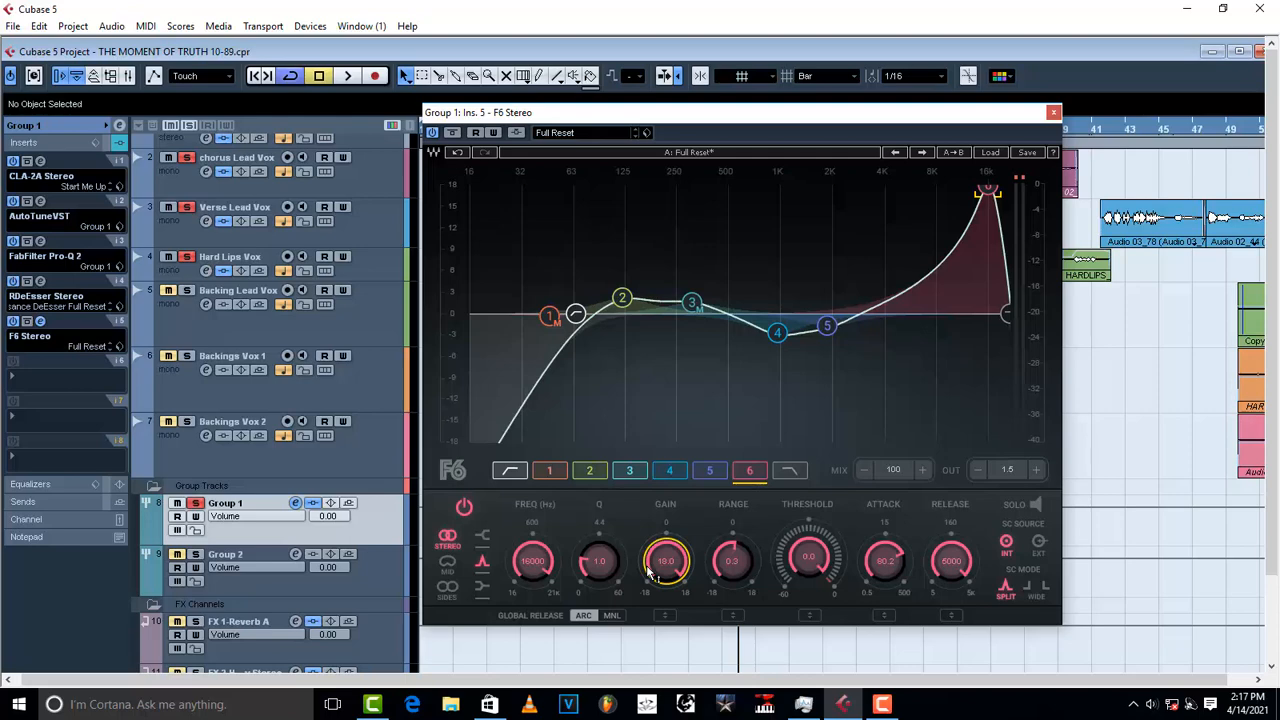
{"action": "scroll", "coordinate": [648, 572], "scroll_direction": "down", "scroll_amount": 15}
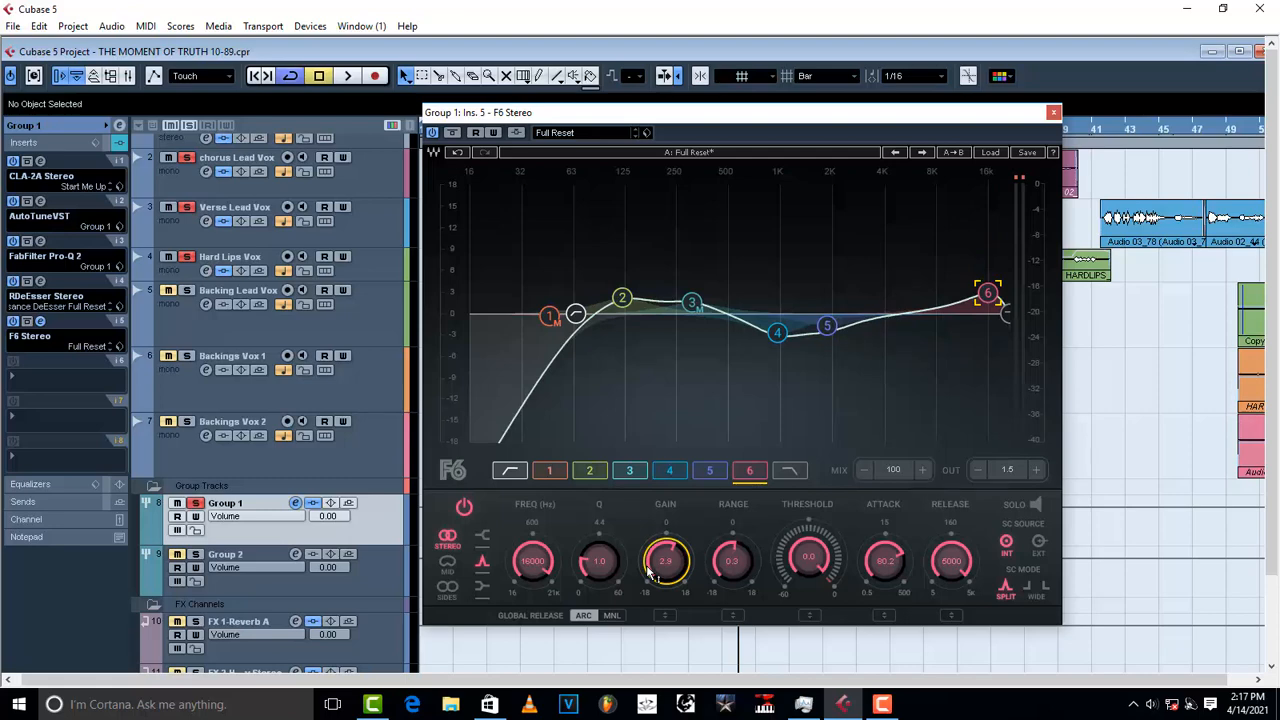
{"action": "key", "text": "space"}
Step: Load the Group 1 preset into the F6 EQ and close its window
{"action": "left_click", "coordinate": [646, 132]}
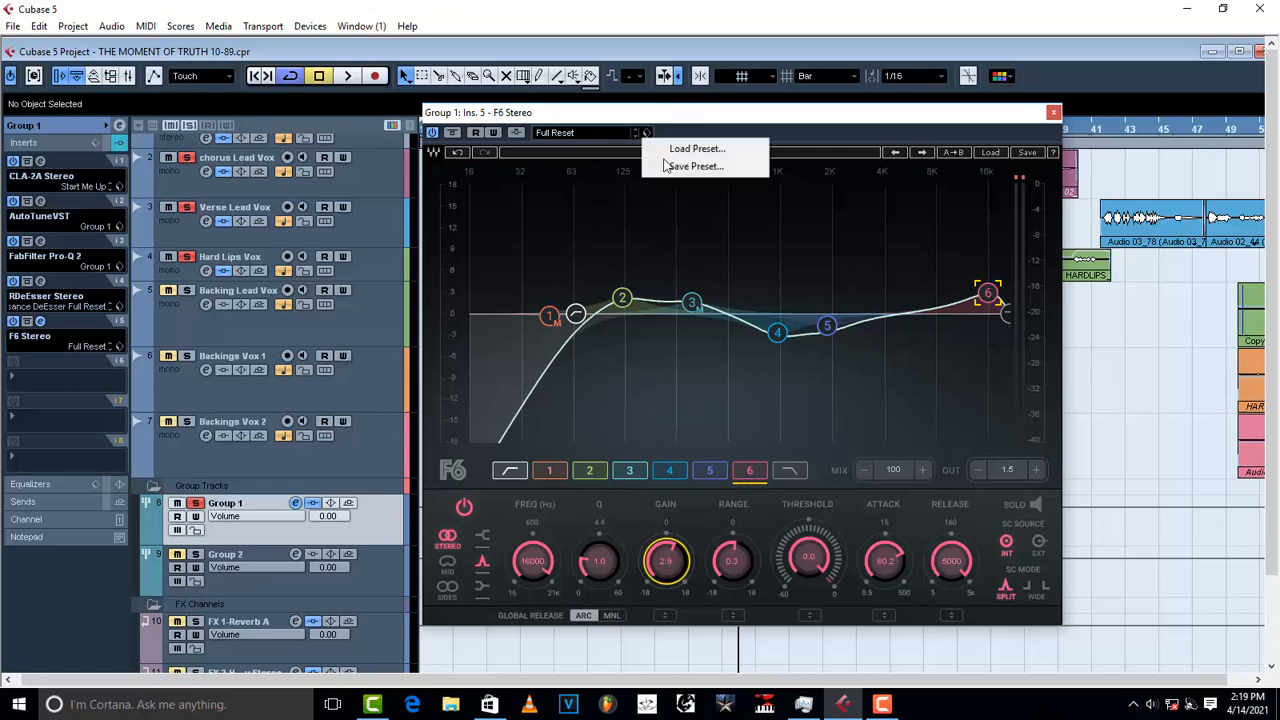
{"action": "left_click", "coordinate": [684, 150]}
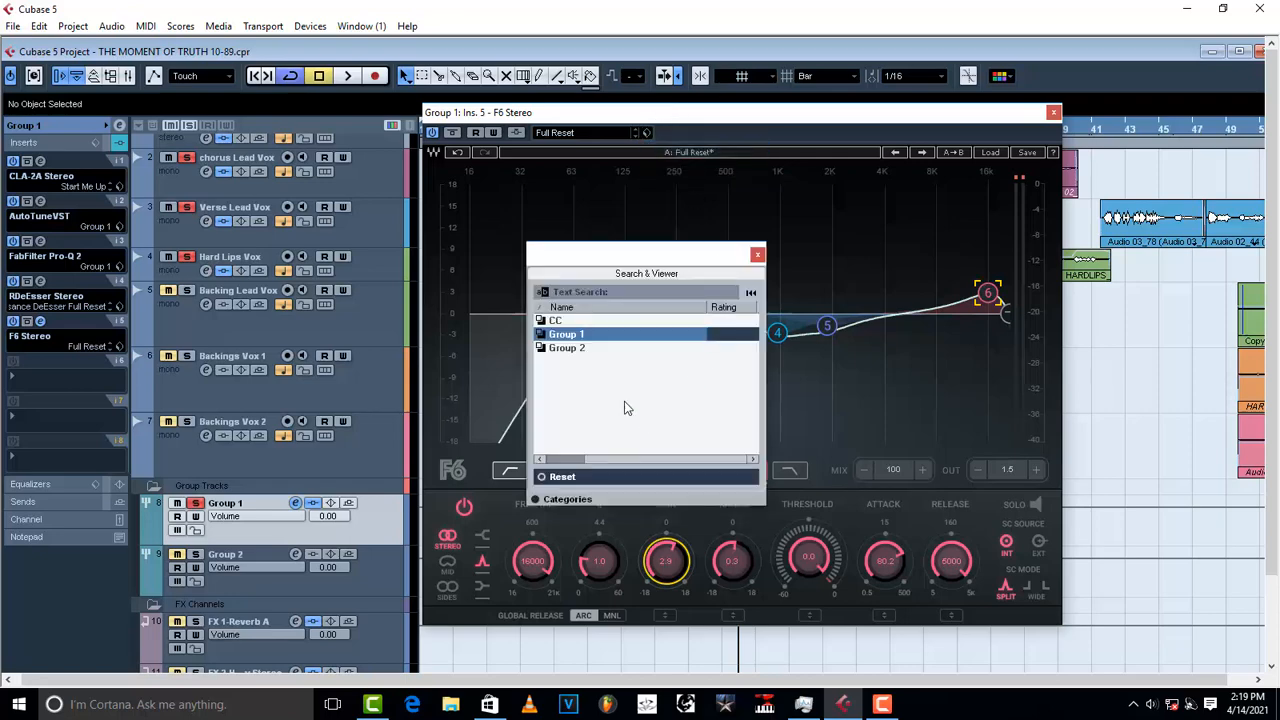
{"action": "double_click", "coordinate": [651, 334]}
{"action": "left_click", "coordinate": [757, 254]}
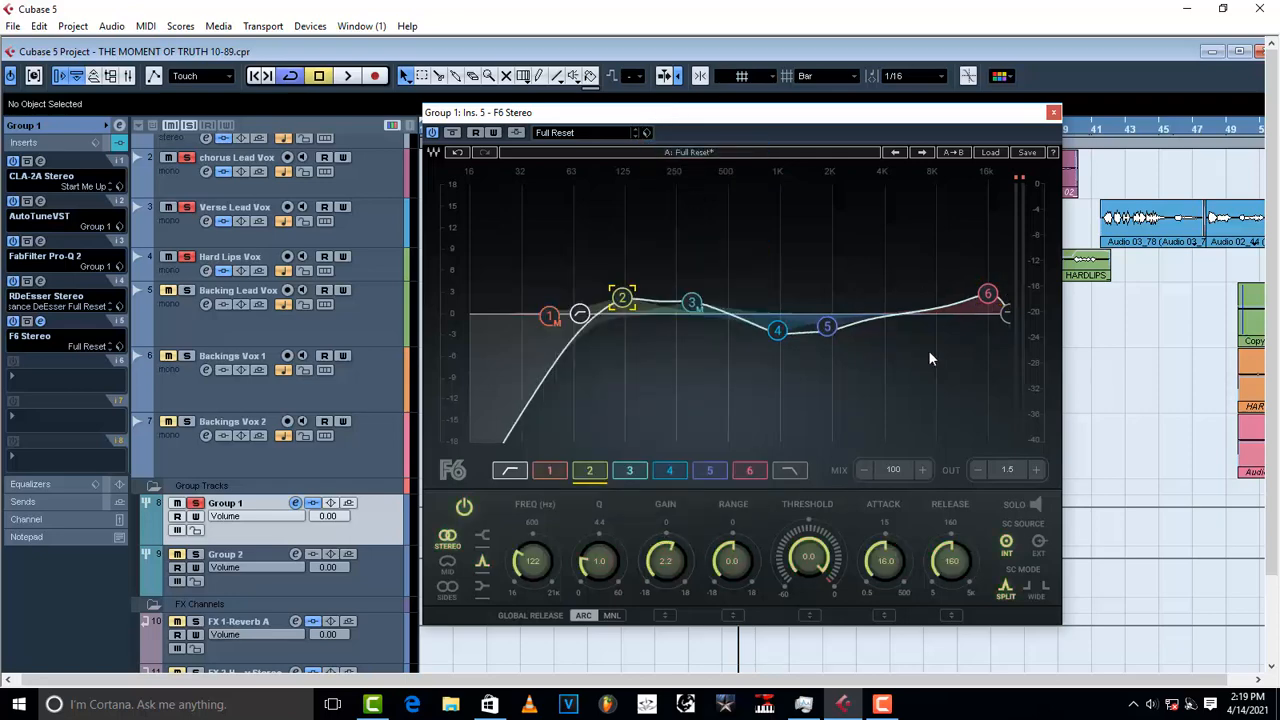
{"action": "left_click", "coordinate": [1054, 113]}
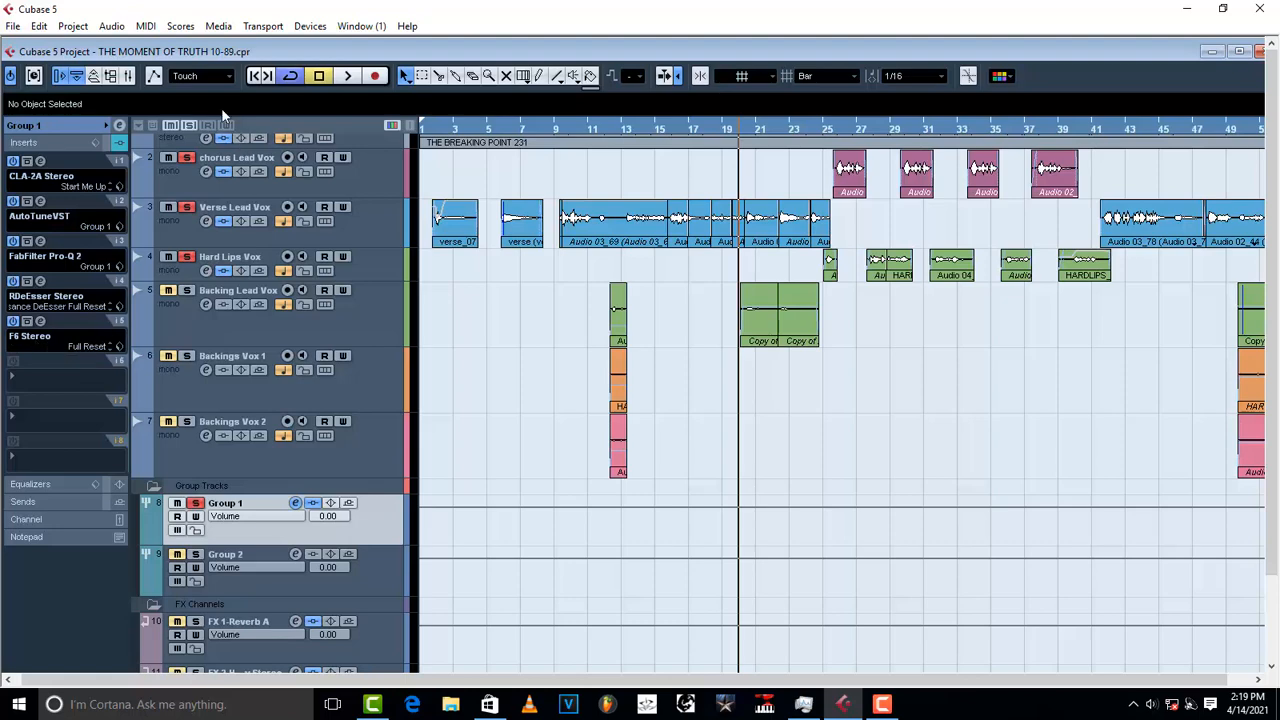
Step: Play the mix, un-solo Group 1, and resume playback from bar 19
{"action": "key", "text": "space"}
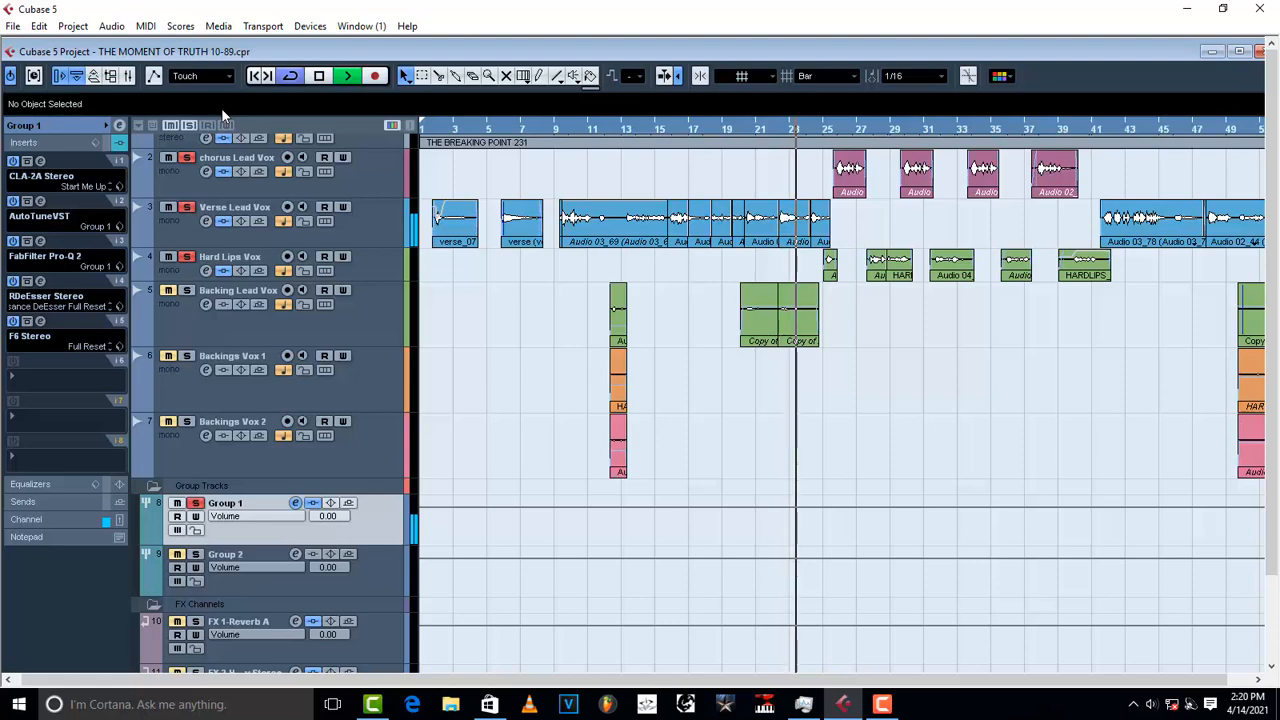
{"action": "key", "text": "space"}
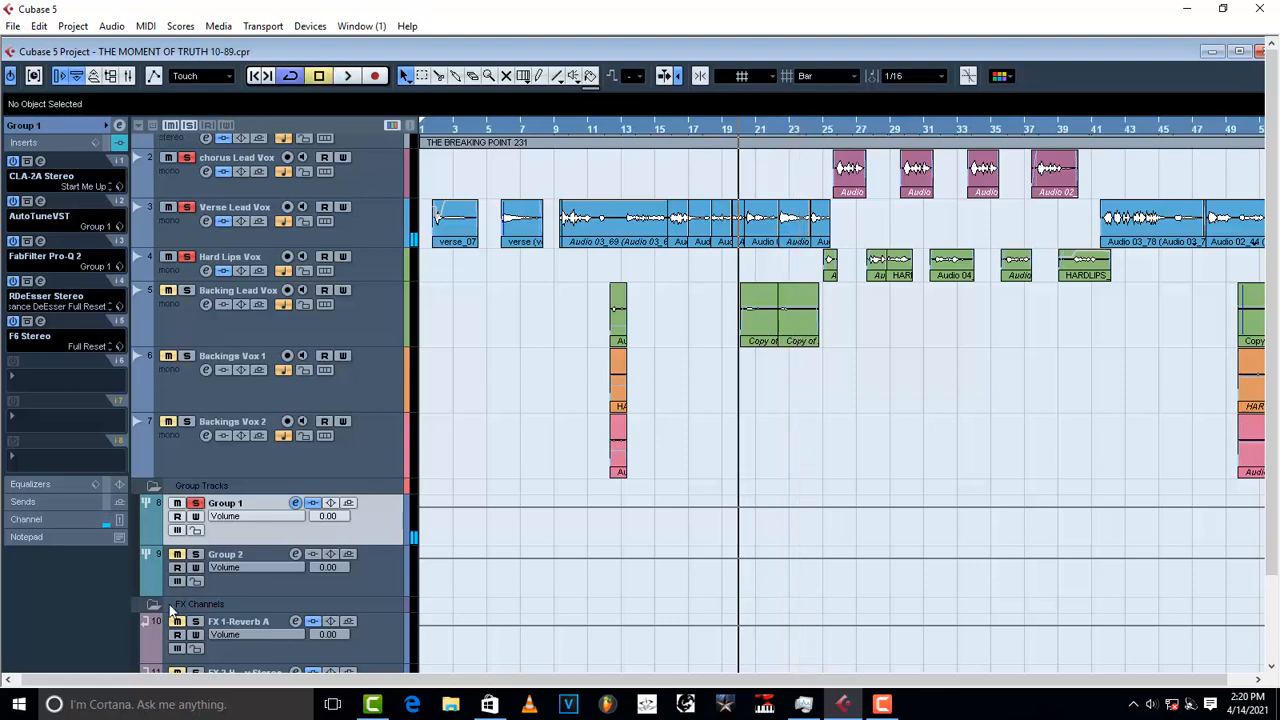
{"action": "left_click", "coordinate": [196, 504]}
{"action": "key", "text": "space"}
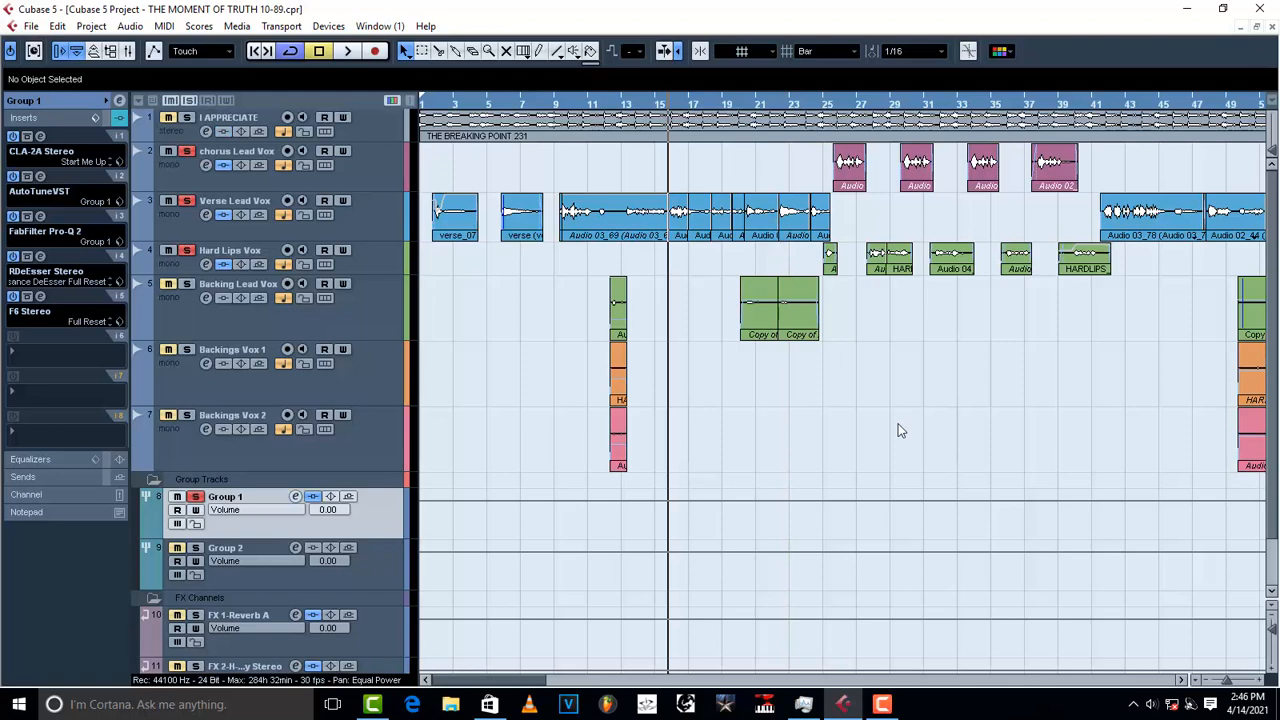
Step: Insert FabFilter Pro-DS into Group 1's sixth insert slot
{"action": "left_click", "coordinate": [30, 357]}
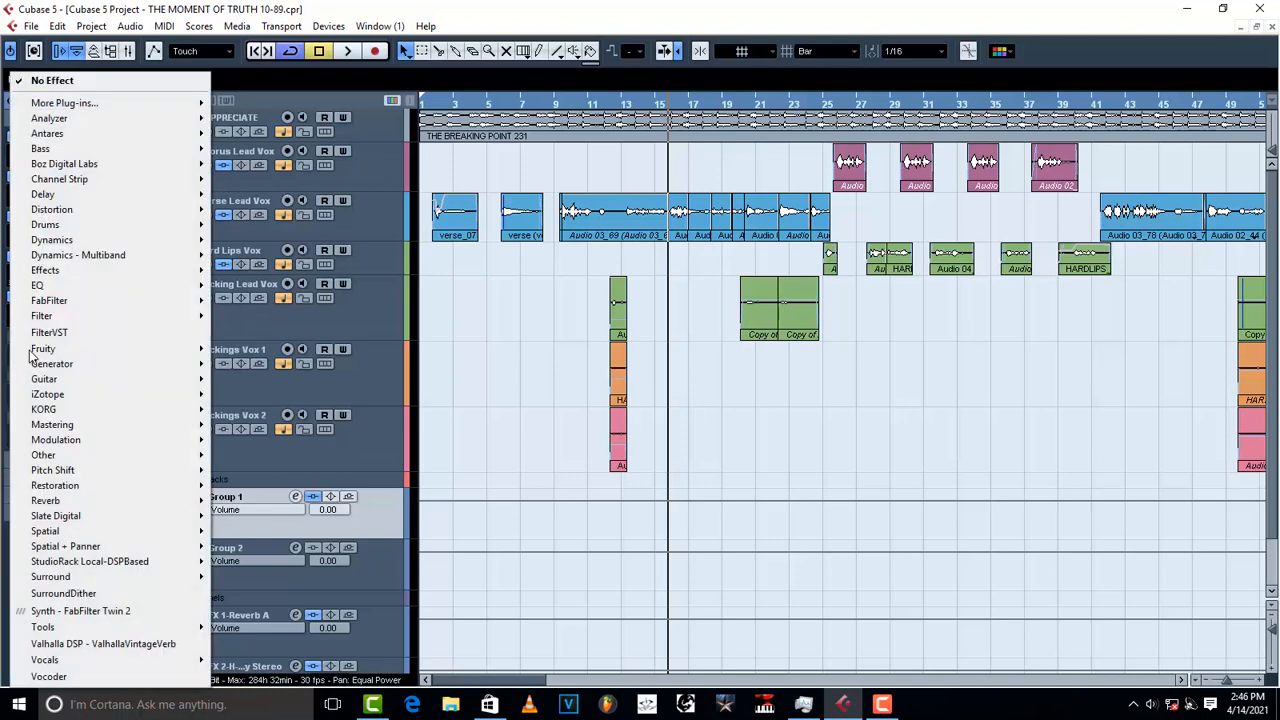
{"action": "mouse_move", "coordinate": [81, 301]}
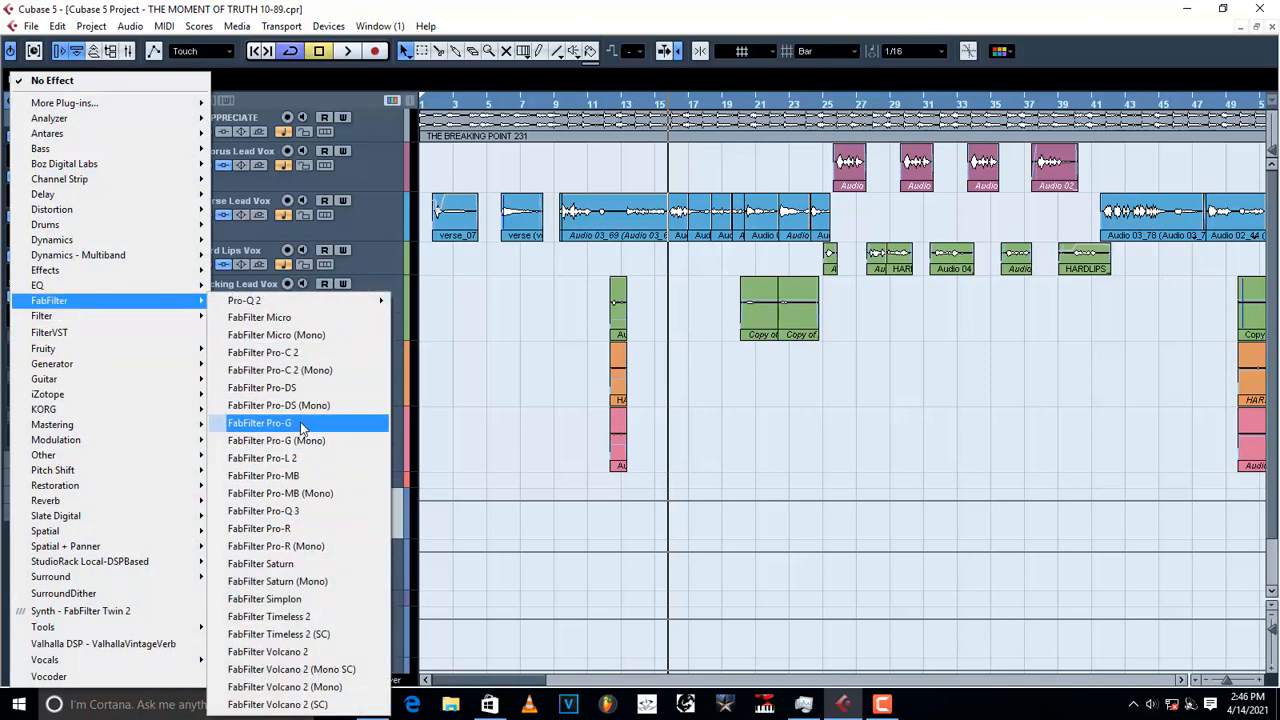
{"action": "left_click", "coordinate": [305, 391]}
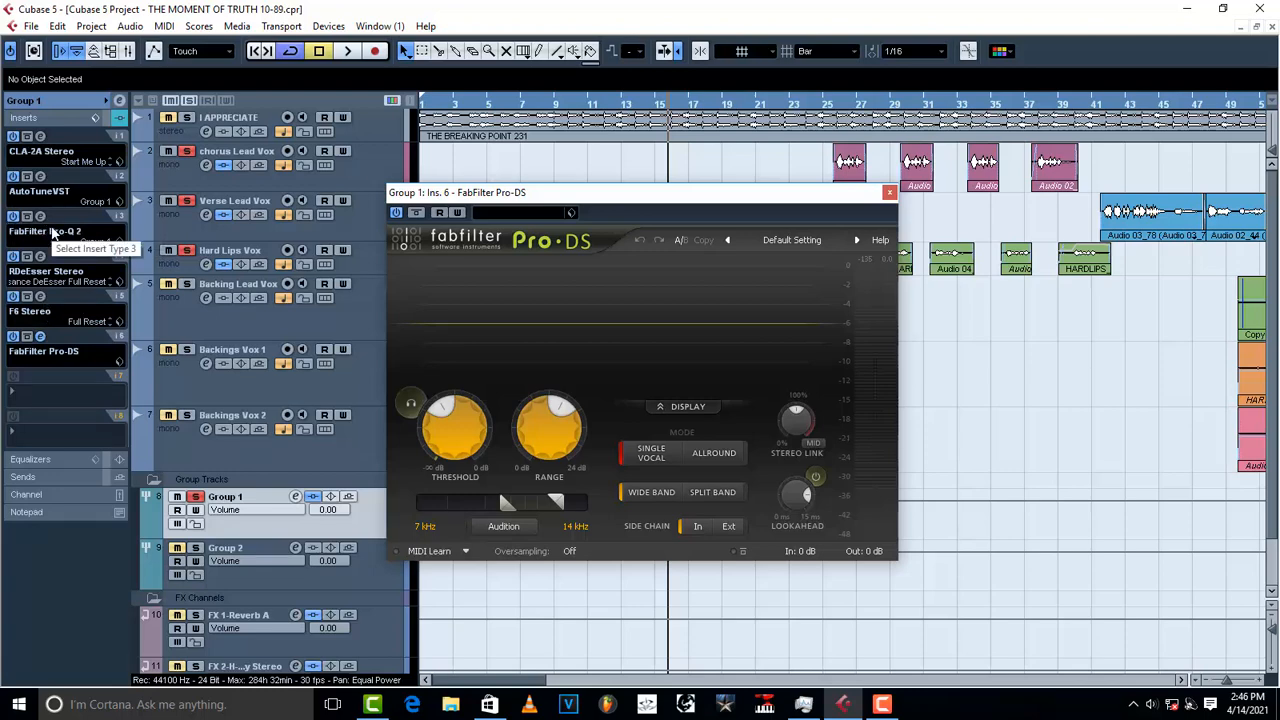
Step: Briefly reopen and close Group 1's F6, then switch Pro-DS to Single Vocal mode
{"action": "left_click", "coordinate": [40, 297]}
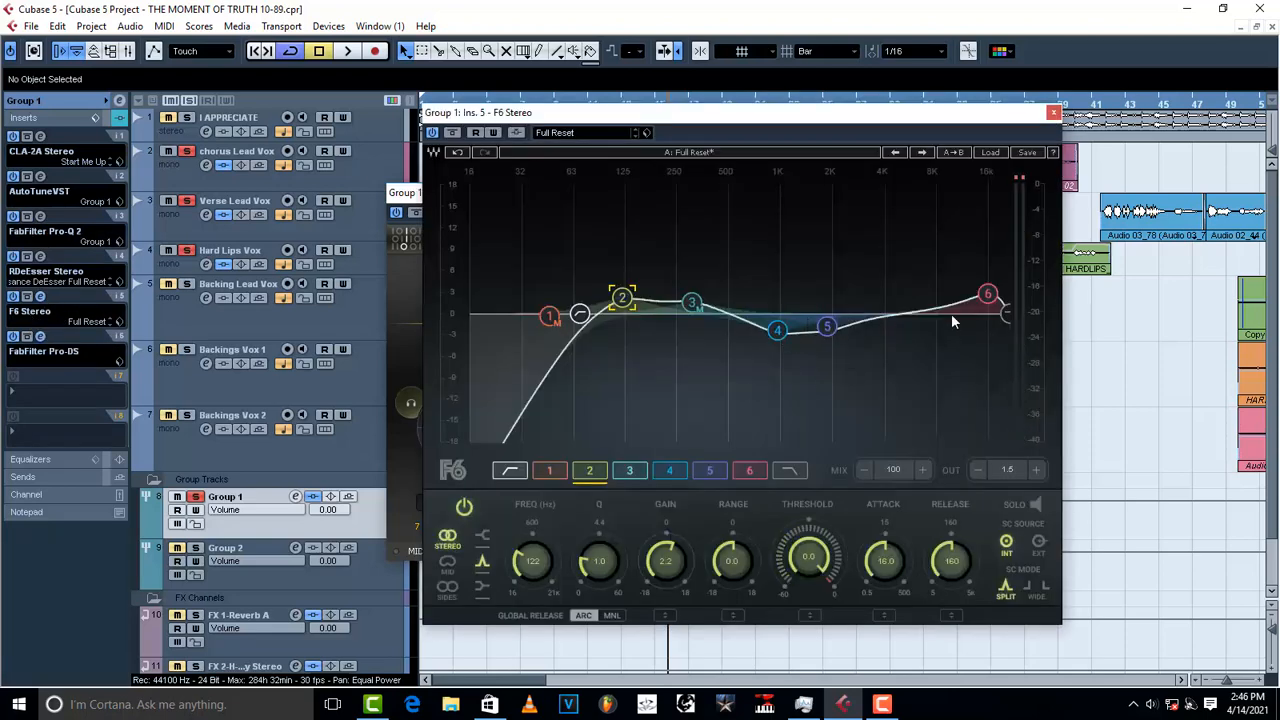
{"action": "left_click", "coordinate": [1053, 112]}
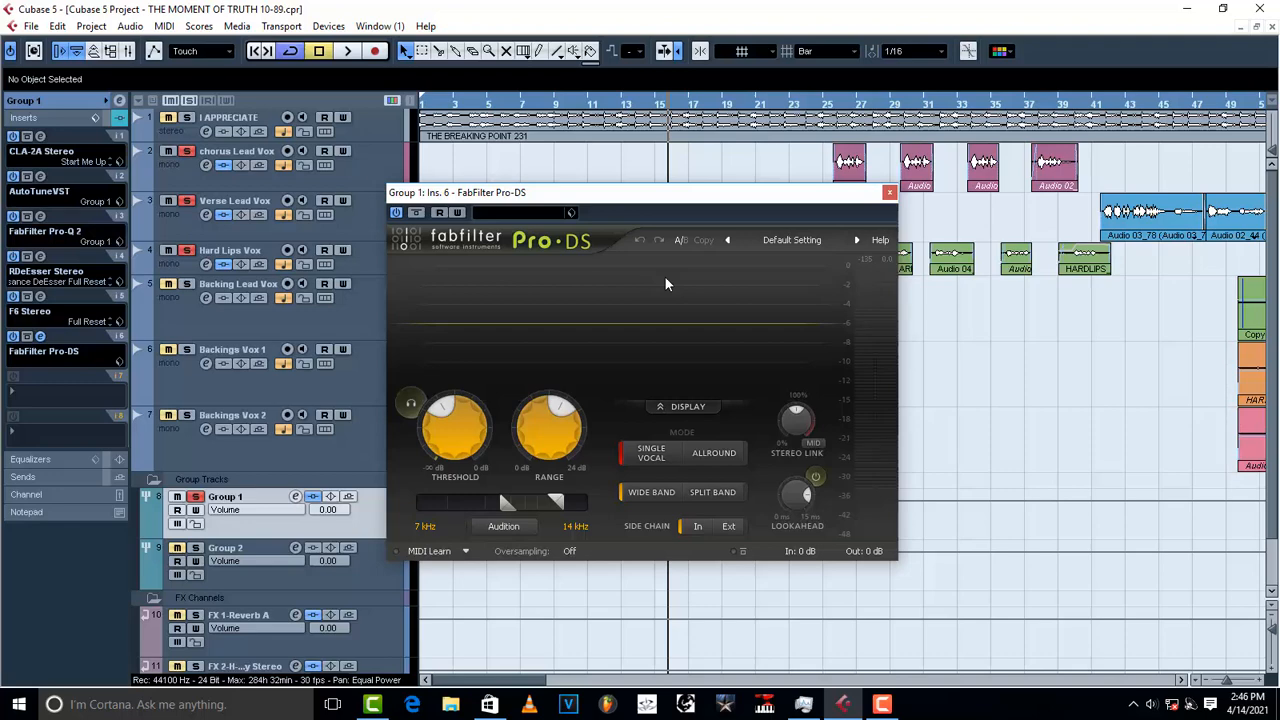
{"action": "left_click", "coordinate": [616, 455]}
Step: Load the Group 1 preset into the Pro-DS de-esser
{"action": "left_click", "coordinate": [571, 212]}
{"action": "left_click", "coordinate": [603, 247]}
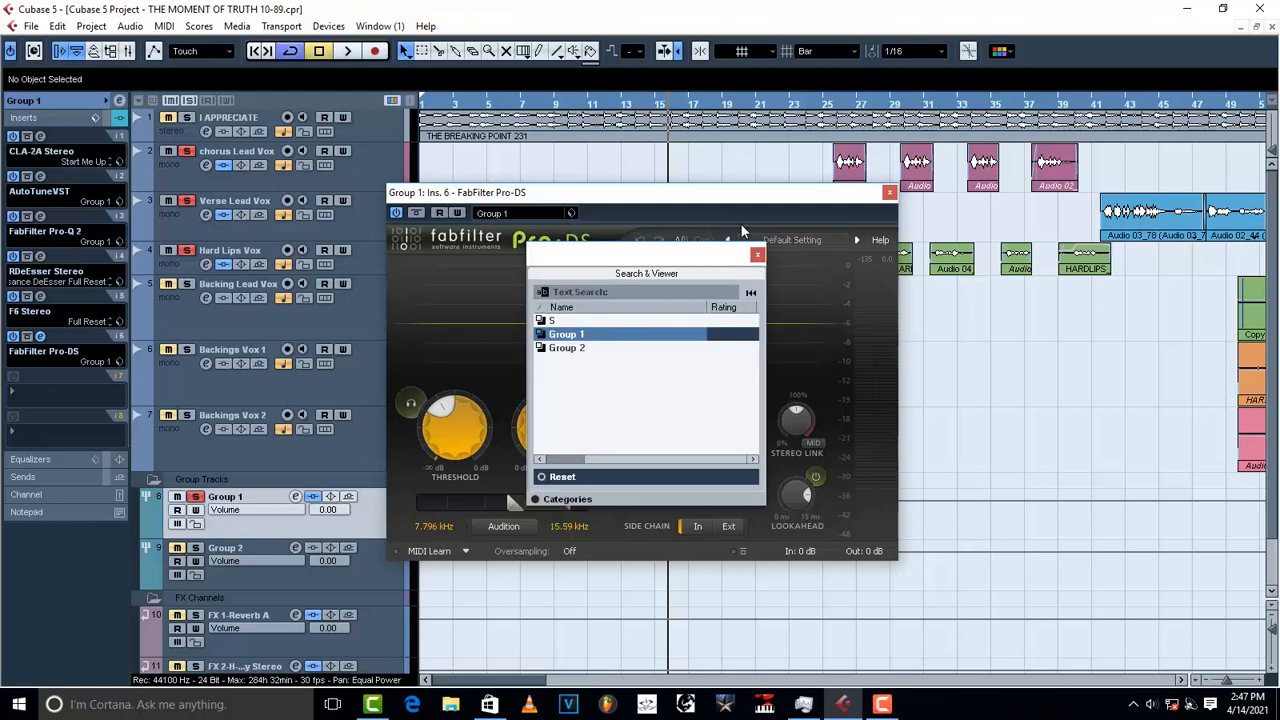
{"action": "double_click", "coordinate": [580, 336]}
{"action": "mouse_move", "coordinate": [452, 415]}
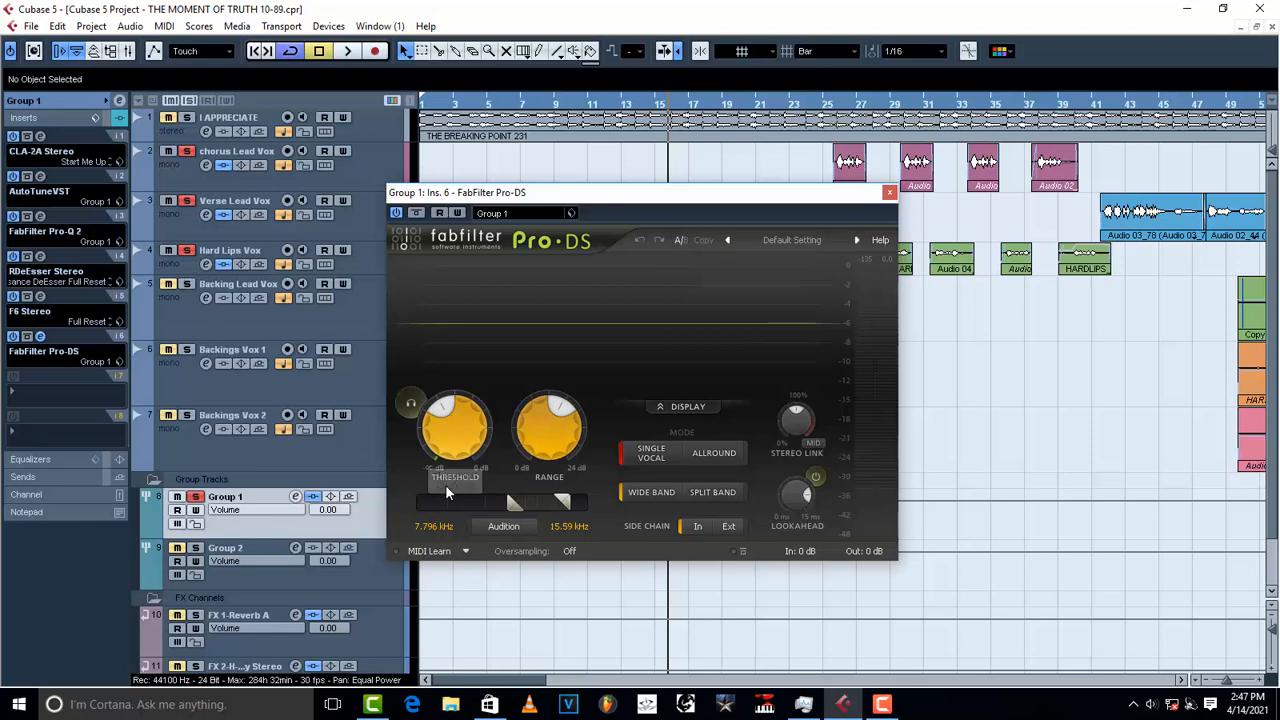
{"action": "mouse_move", "coordinate": [566, 426]}
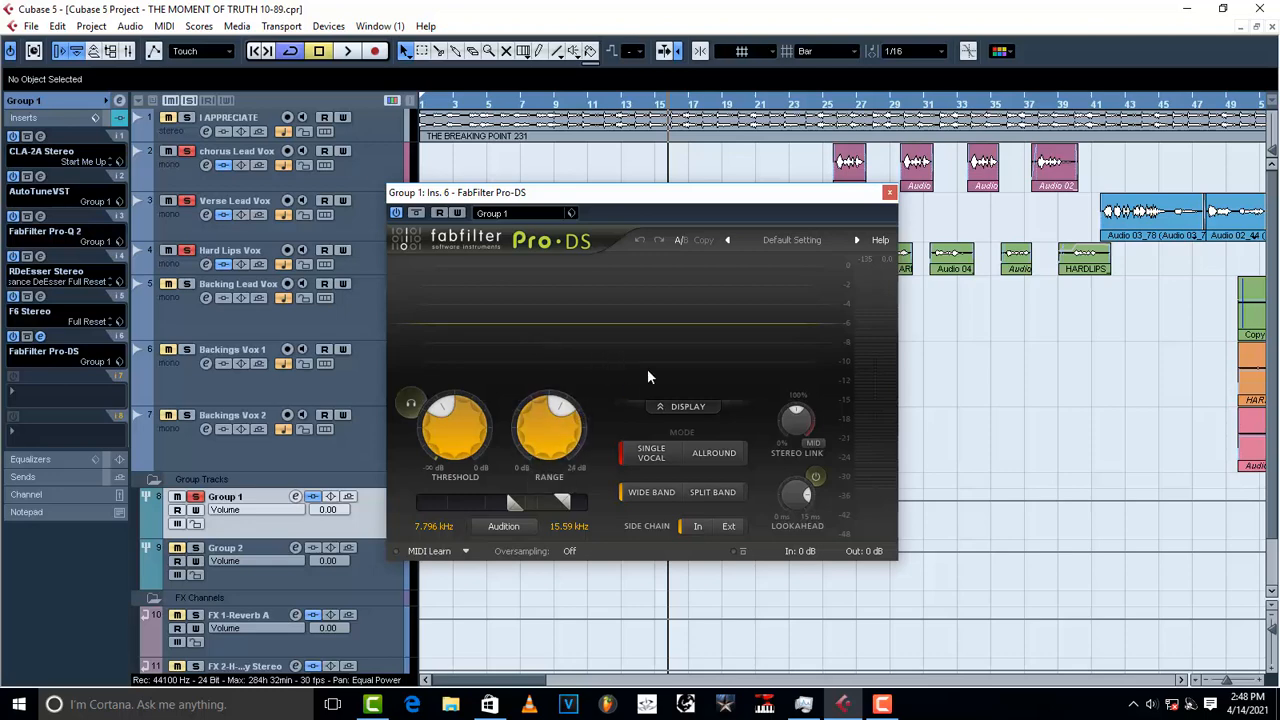
Step: Play Group 1 to hear the Pro-DS de-essing, stop, and close the Pro-DS window
{"action": "key", "text": "space"}
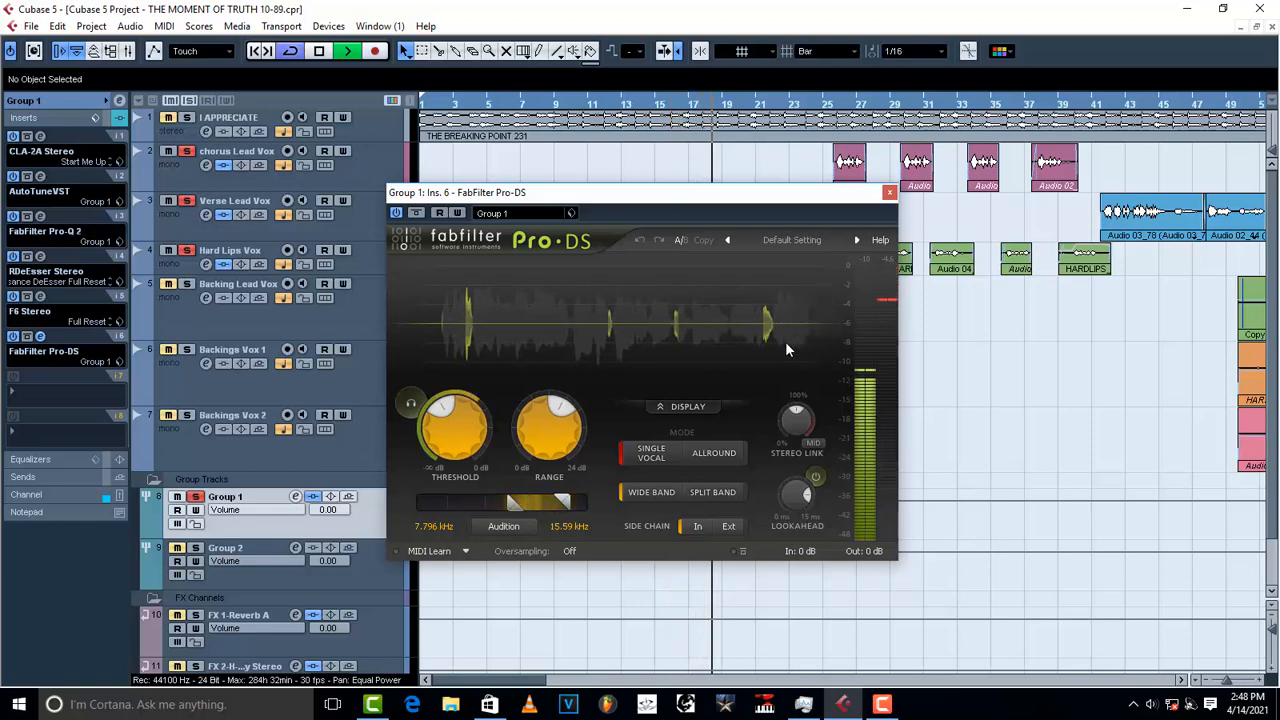
{"action": "key", "text": "space"}
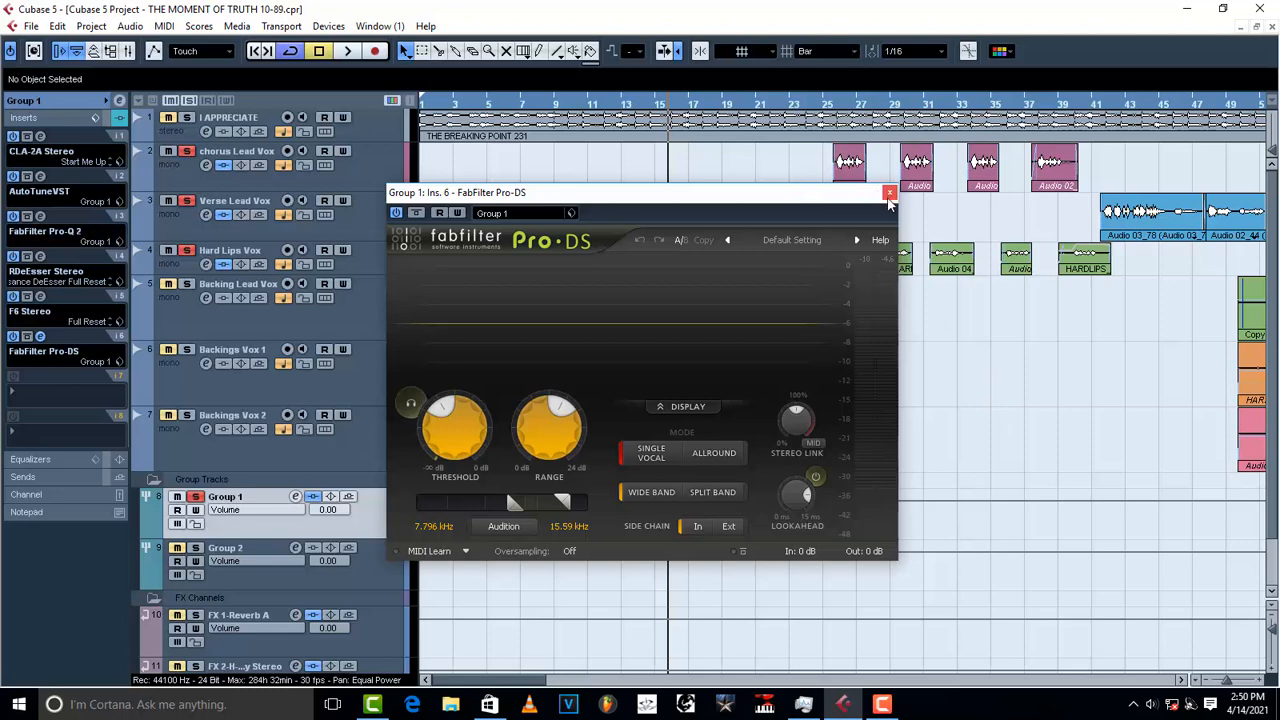
{"action": "left_click", "coordinate": [889, 193]}
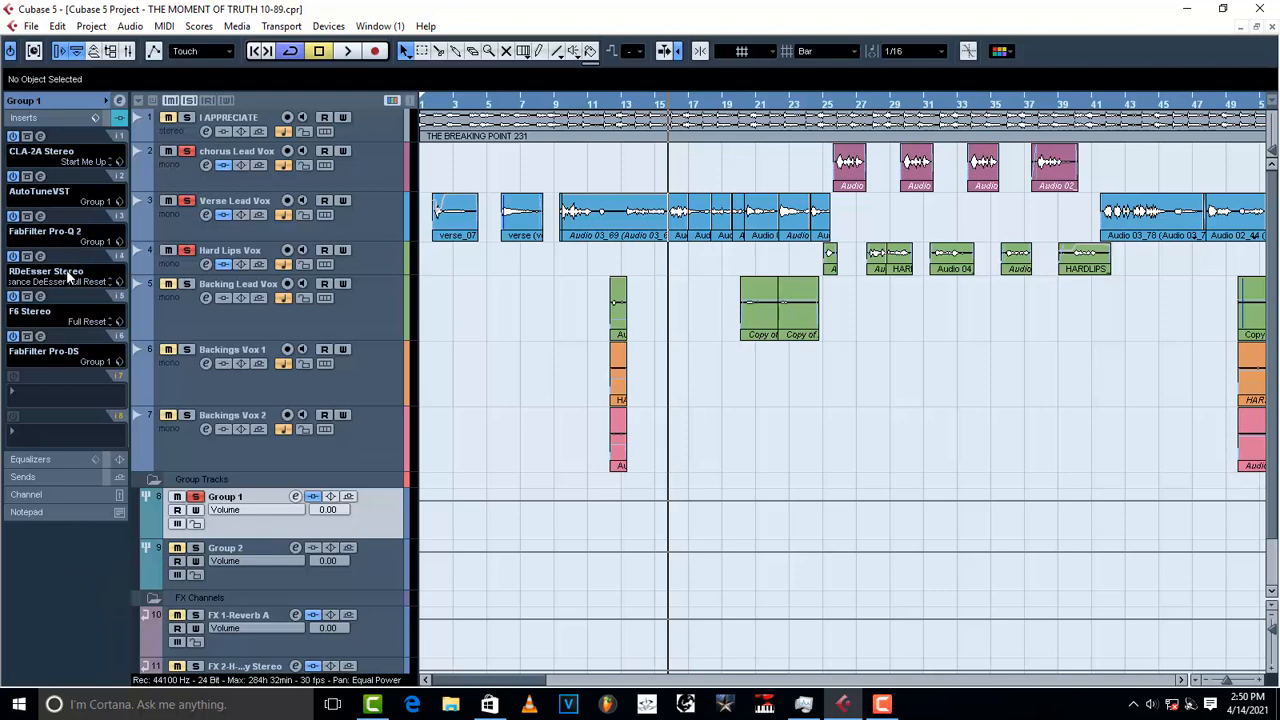
{"action": "left_click", "coordinate": [41, 216]}
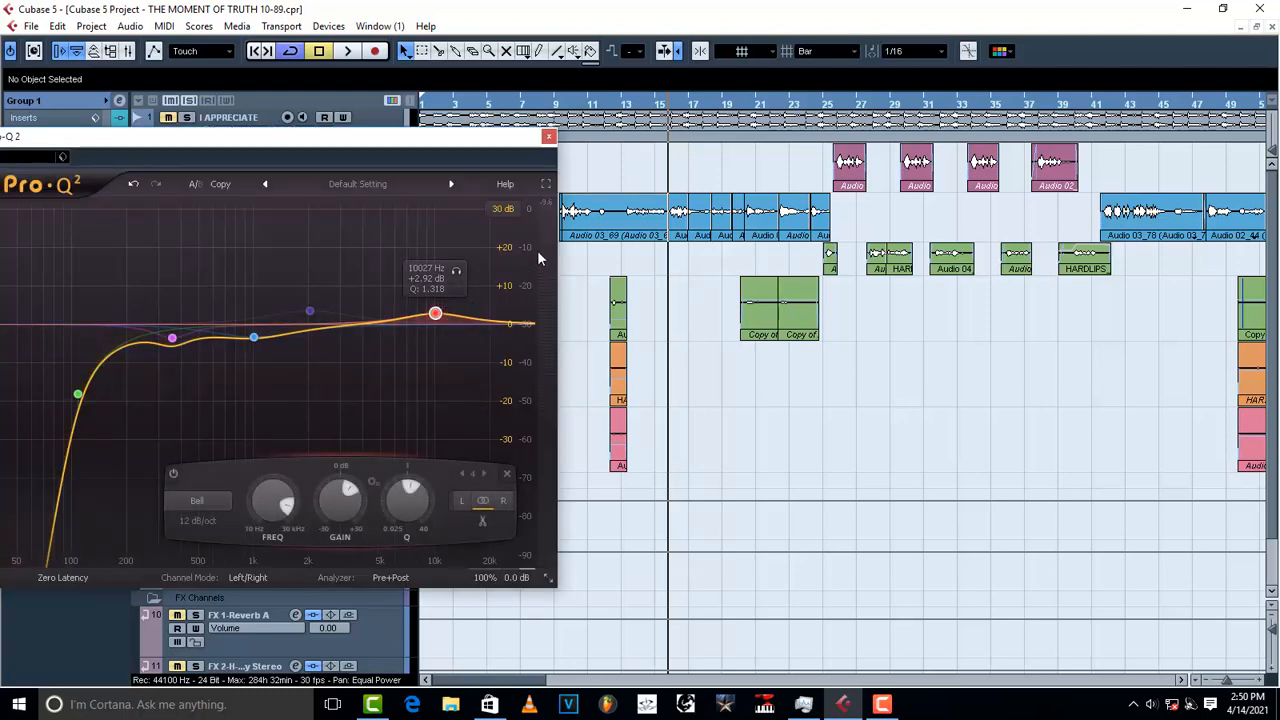
{"action": "left_click", "coordinate": [548, 137]}
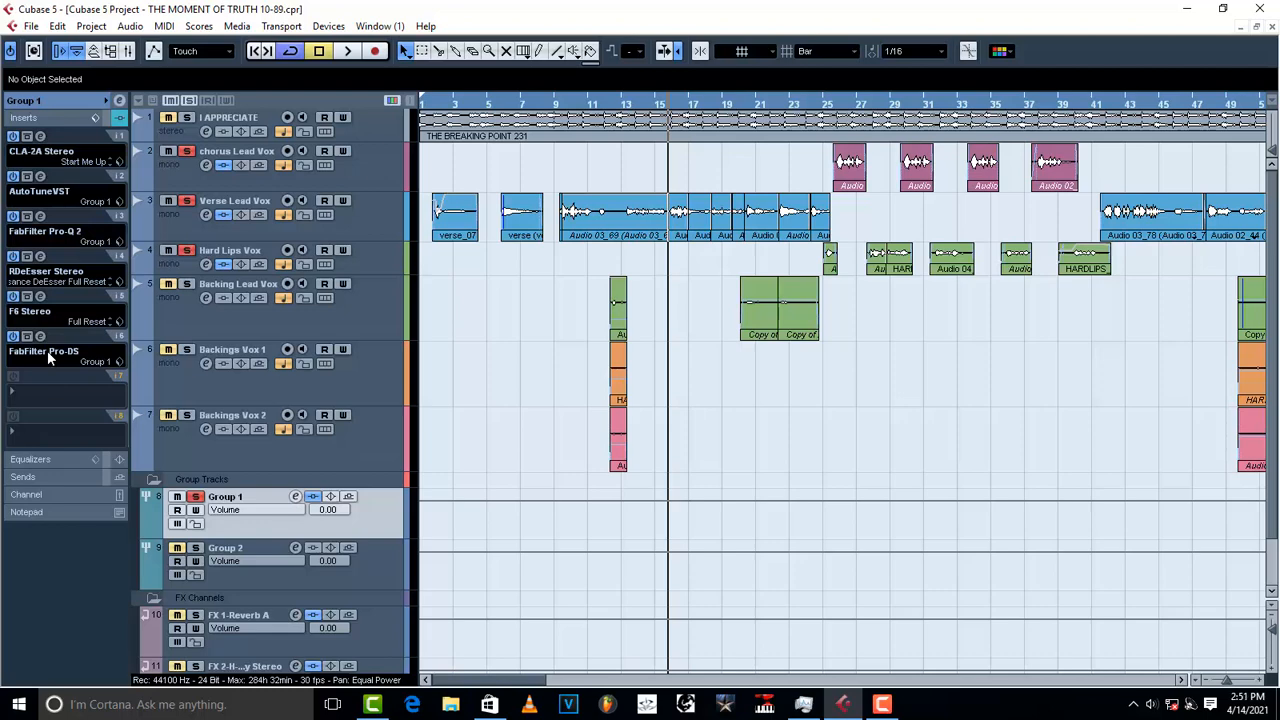
Step: Insert Waves NS1 Stereo in Group 1's seventh slot and load its Group 1 preset (20.4)
{"action": "left_click", "coordinate": [25, 401]}
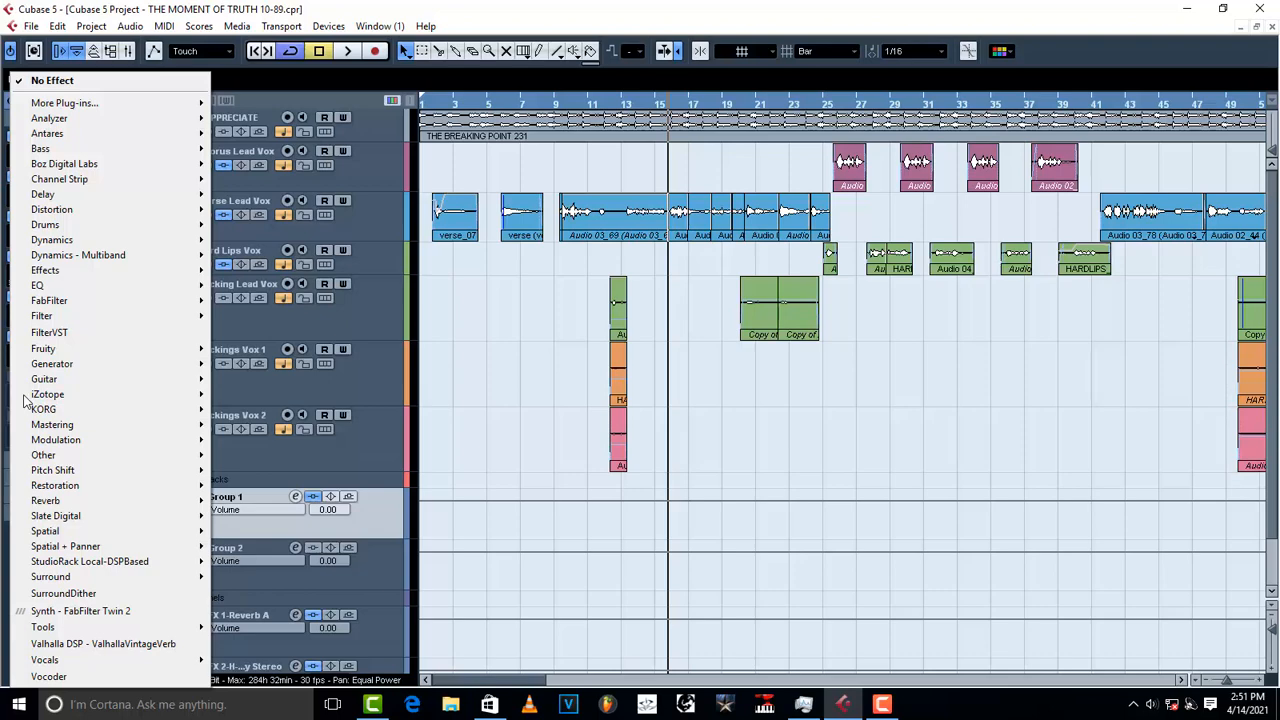
{"action": "mouse_move", "coordinate": [78, 486]}
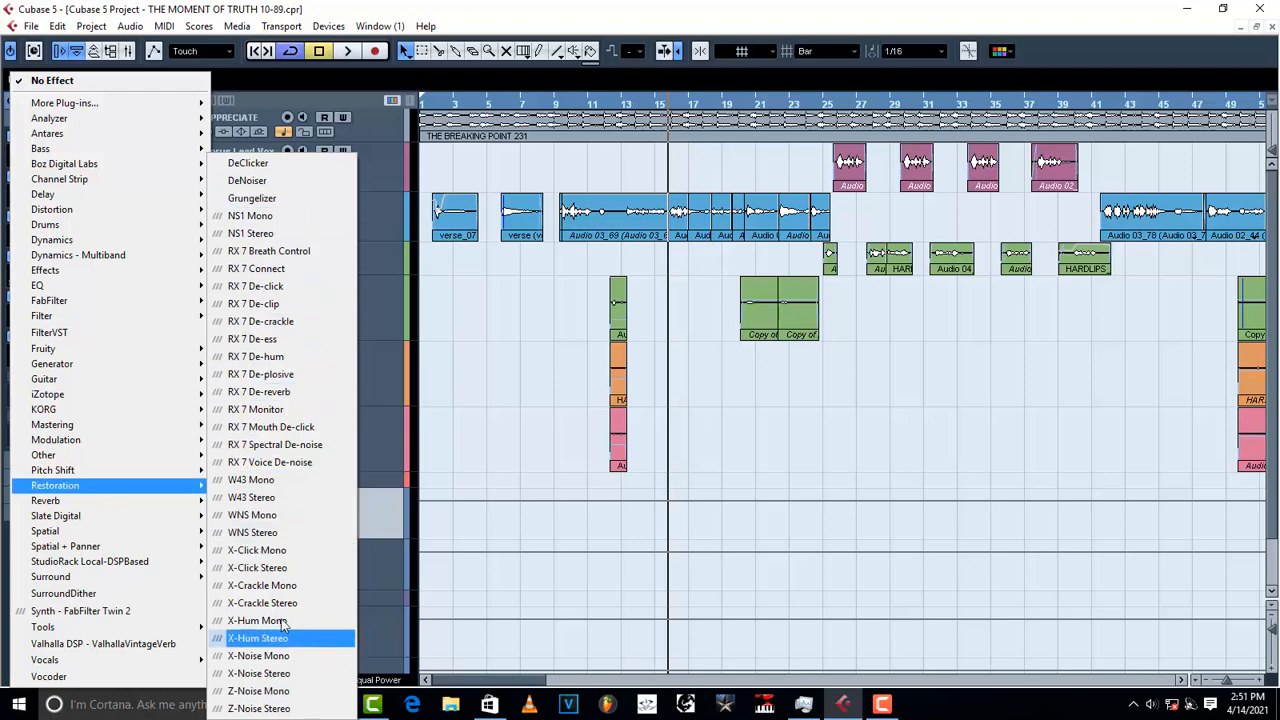
{"action": "left_click", "coordinate": [255, 234]}
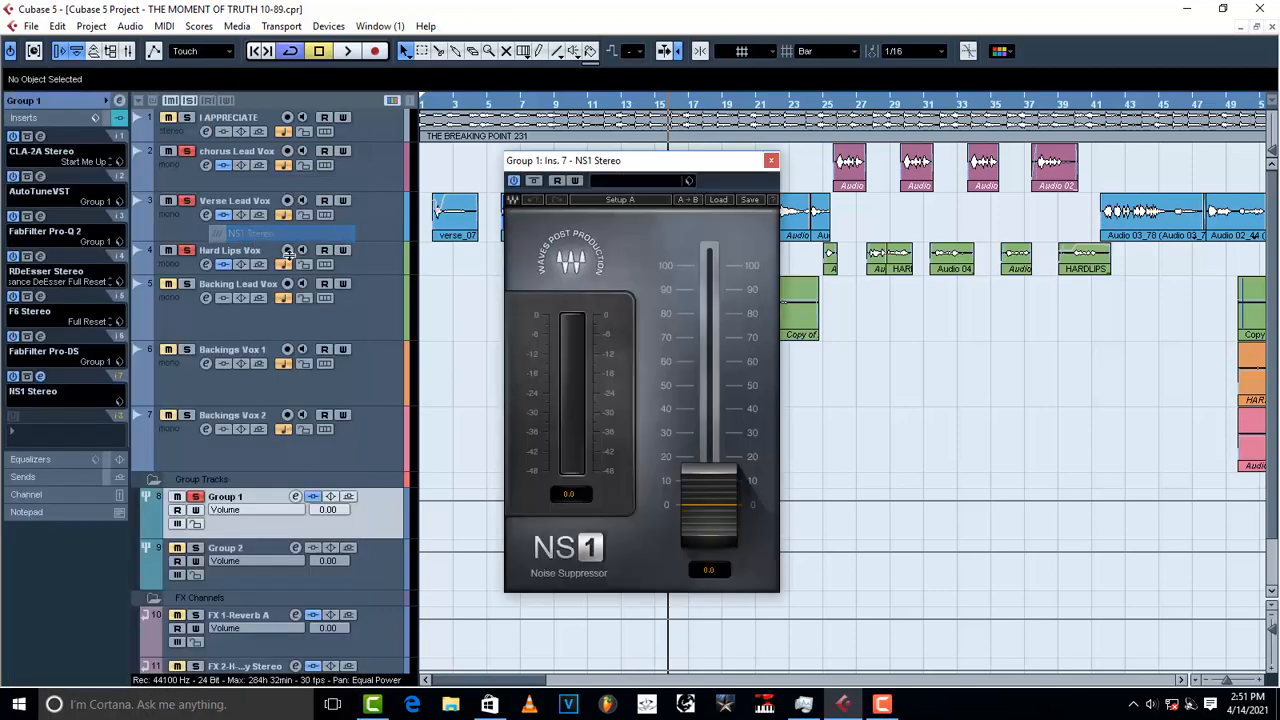
{"action": "left_click", "coordinate": [689, 181]}
{"action": "left_click", "coordinate": [705, 195]}
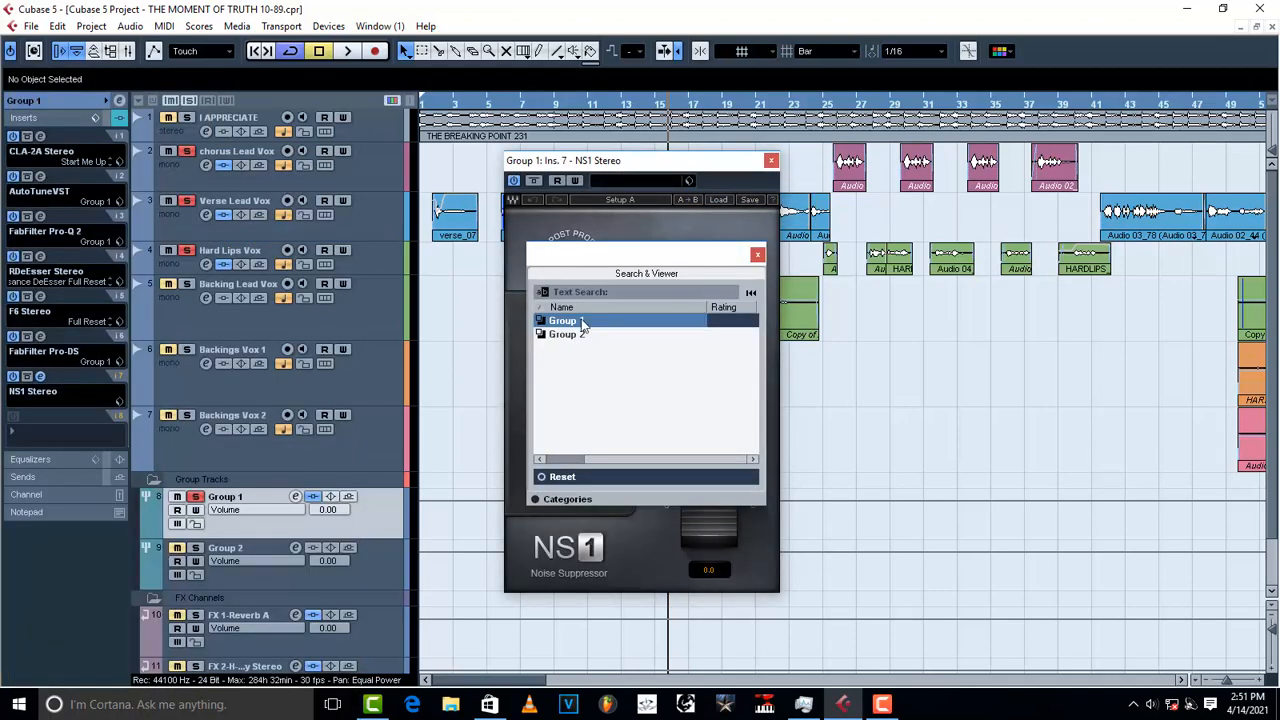
{"action": "left_click", "coordinate": [757, 254]}
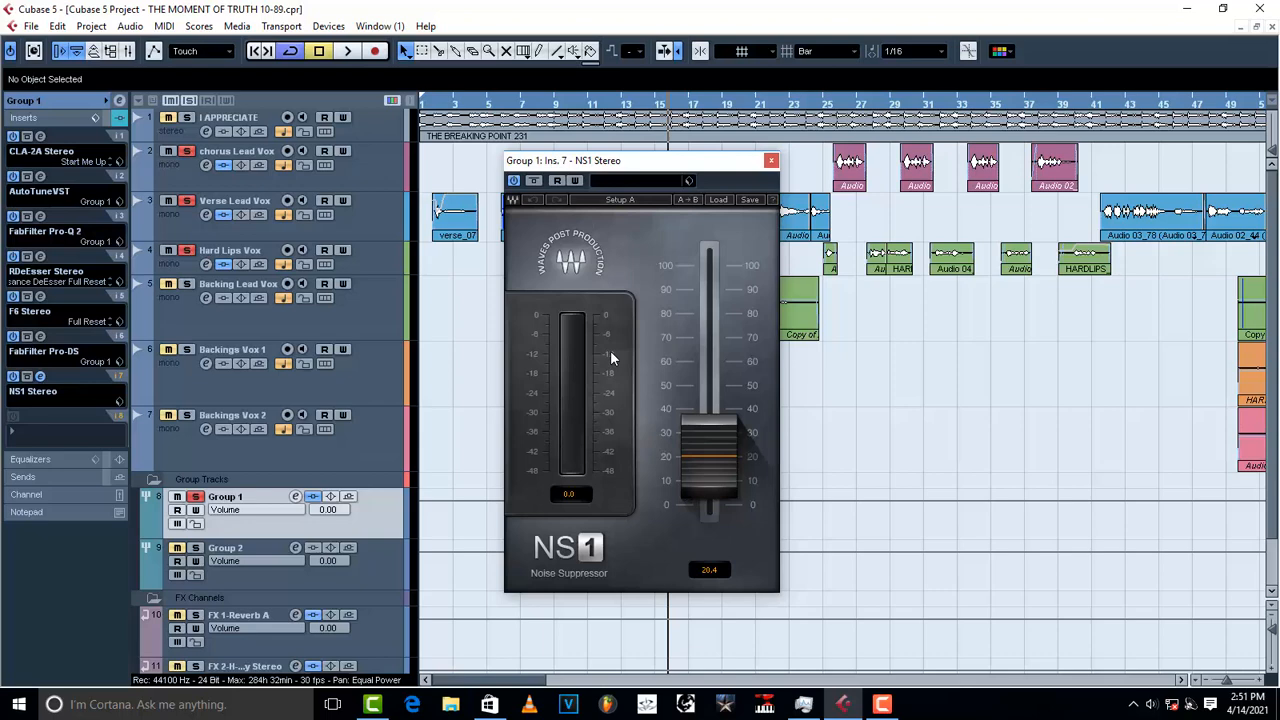
Step: Compare Group 1 playback with the NS1 noise suppressor bypassed and then active
{"action": "left_click", "coordinate": [514, 181]}
{"action": "key", "text": "space"}
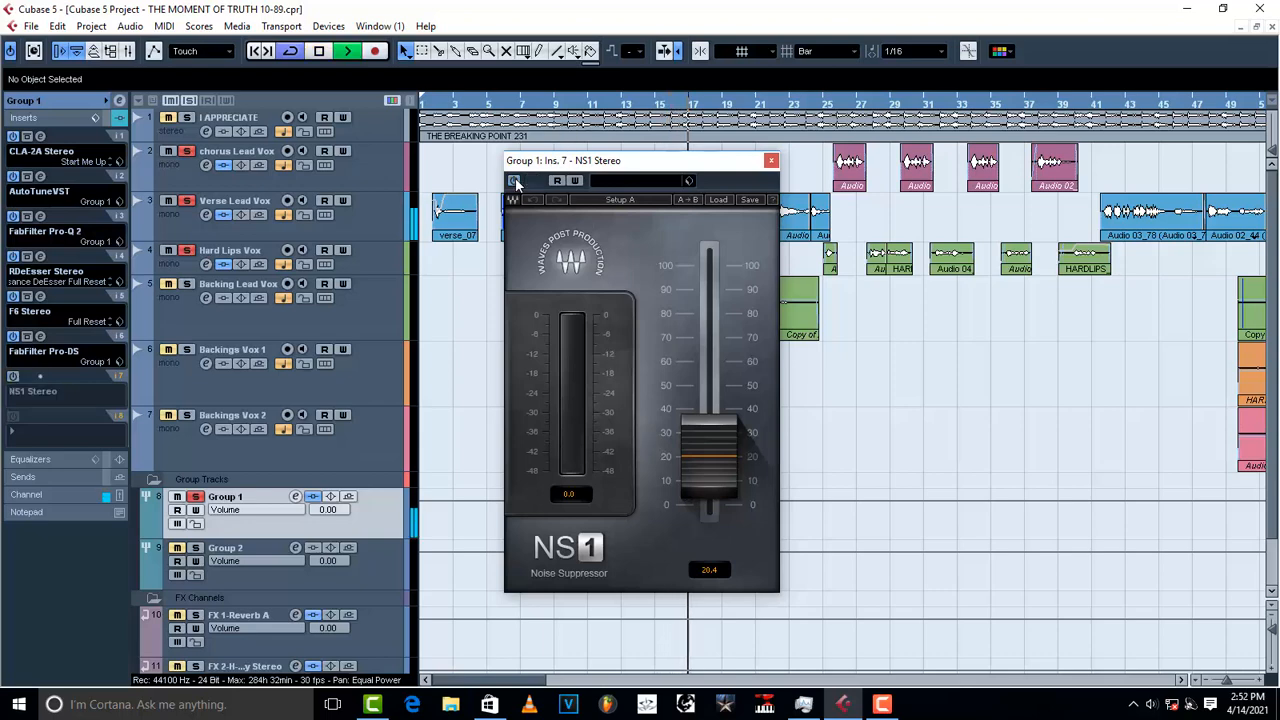
{"action": "key", "text": "space"}
{"action": "left_click", "coordinate": [514, 181]}
{"action": "key", "text": "space"}
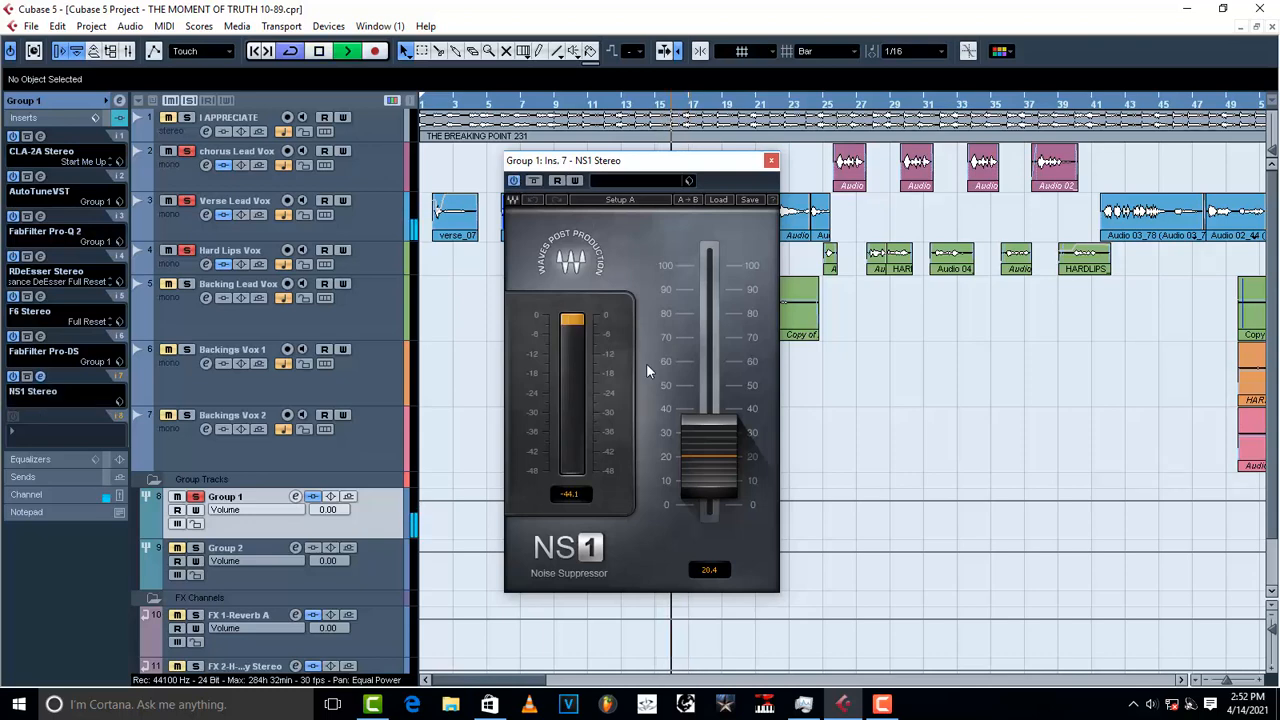
{"action": "key", "text": "space"}
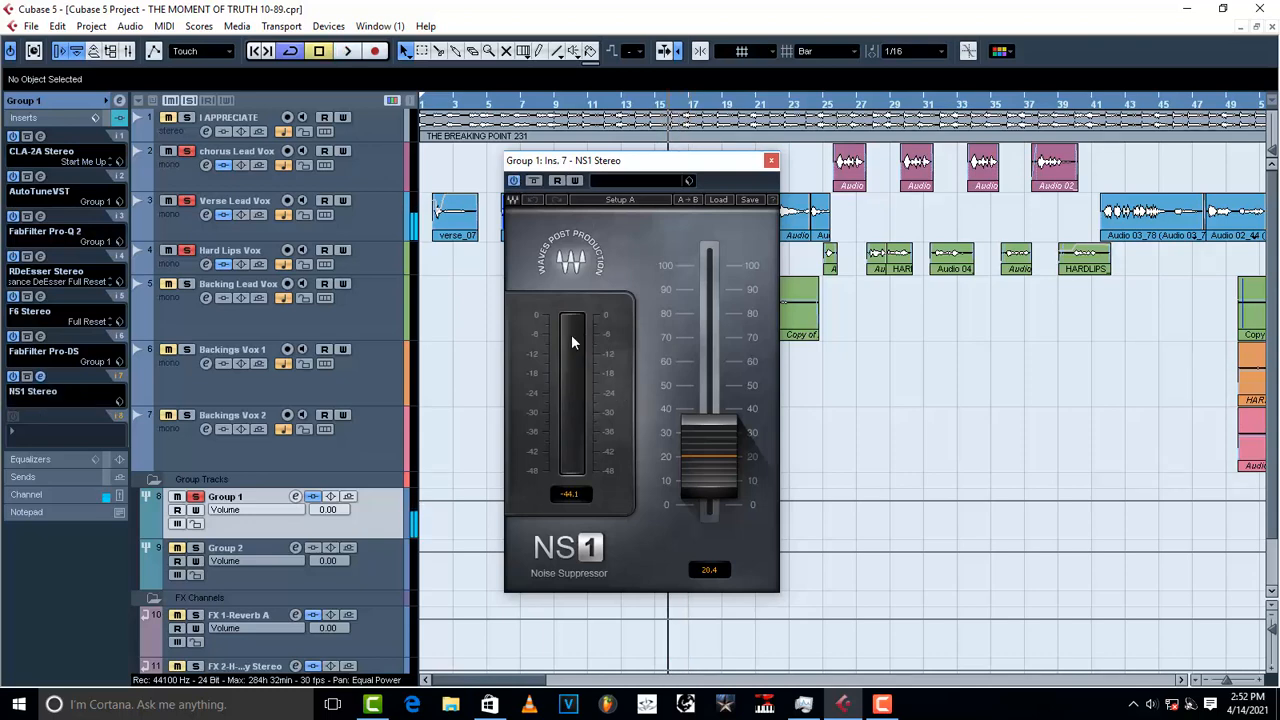
{"action": "key", "text": "space"}
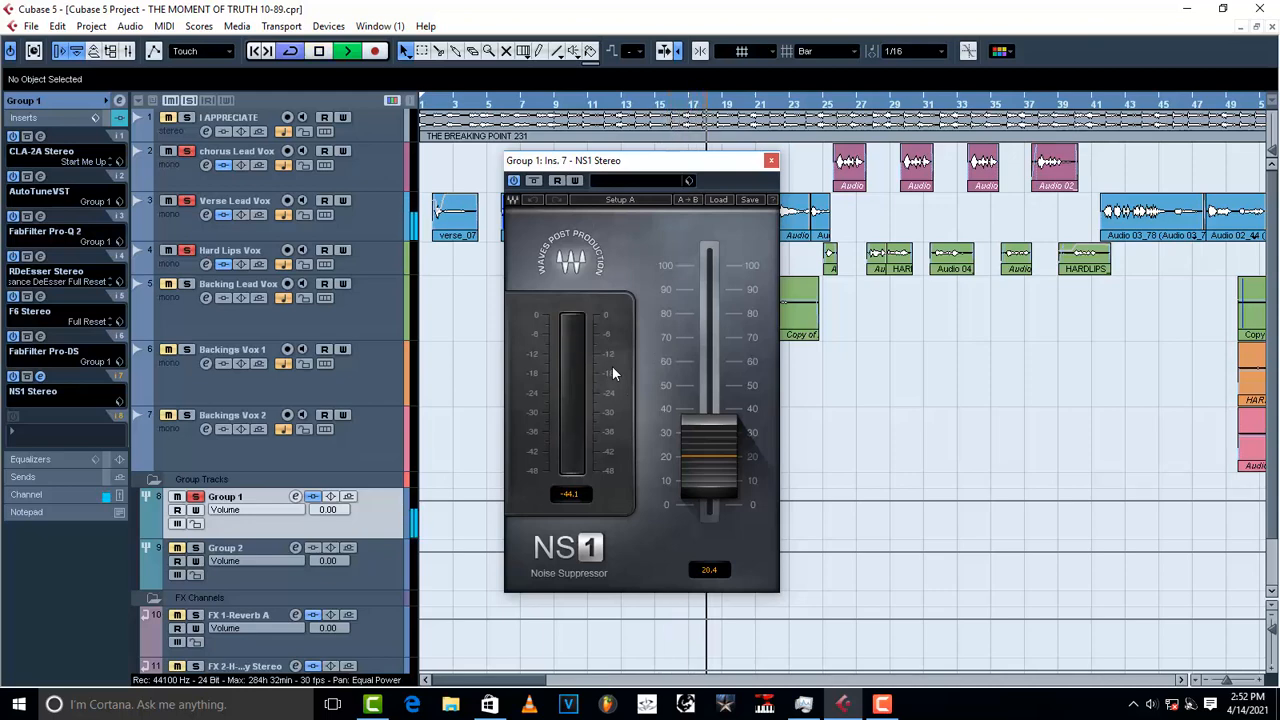
{"action": "key", "text": "space"}
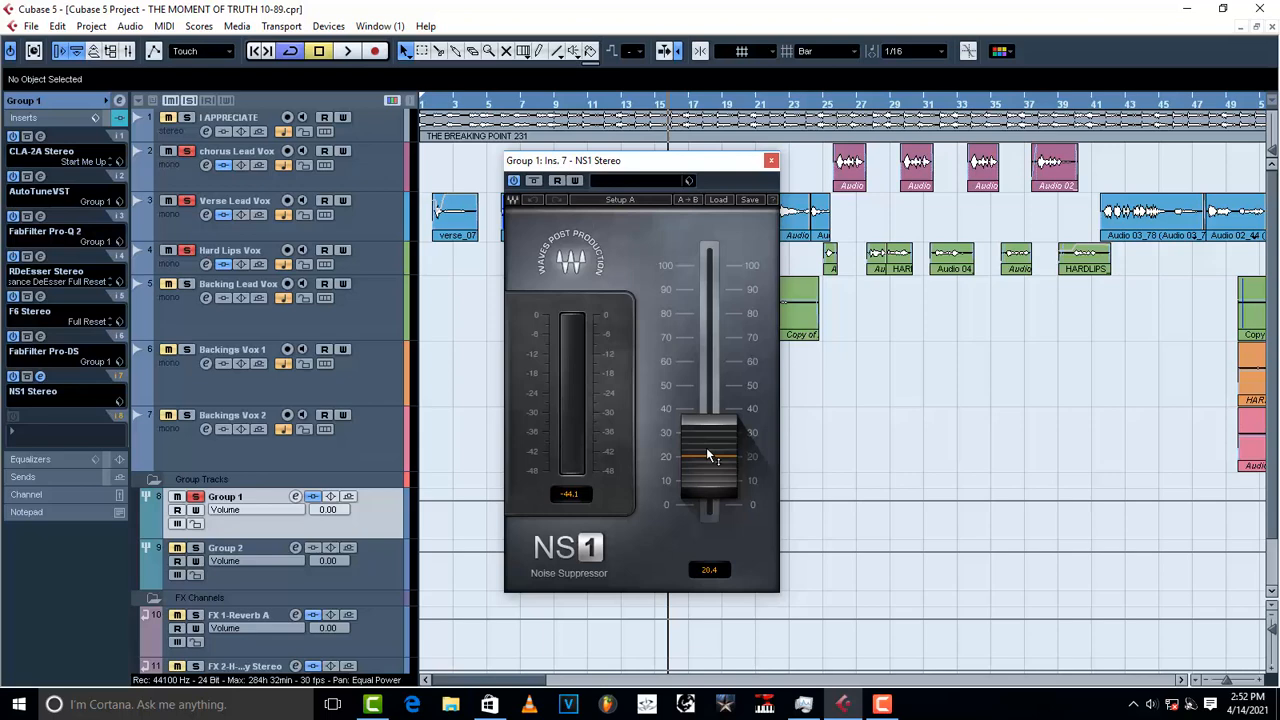
Step: Audition NS1 suppression at 100, then lower it to 11.8
{"action": "left_click_drag", "start_coordinate": [707, 455], "coordinate": [707, 265]}
{"action": "key", "text": "space"}
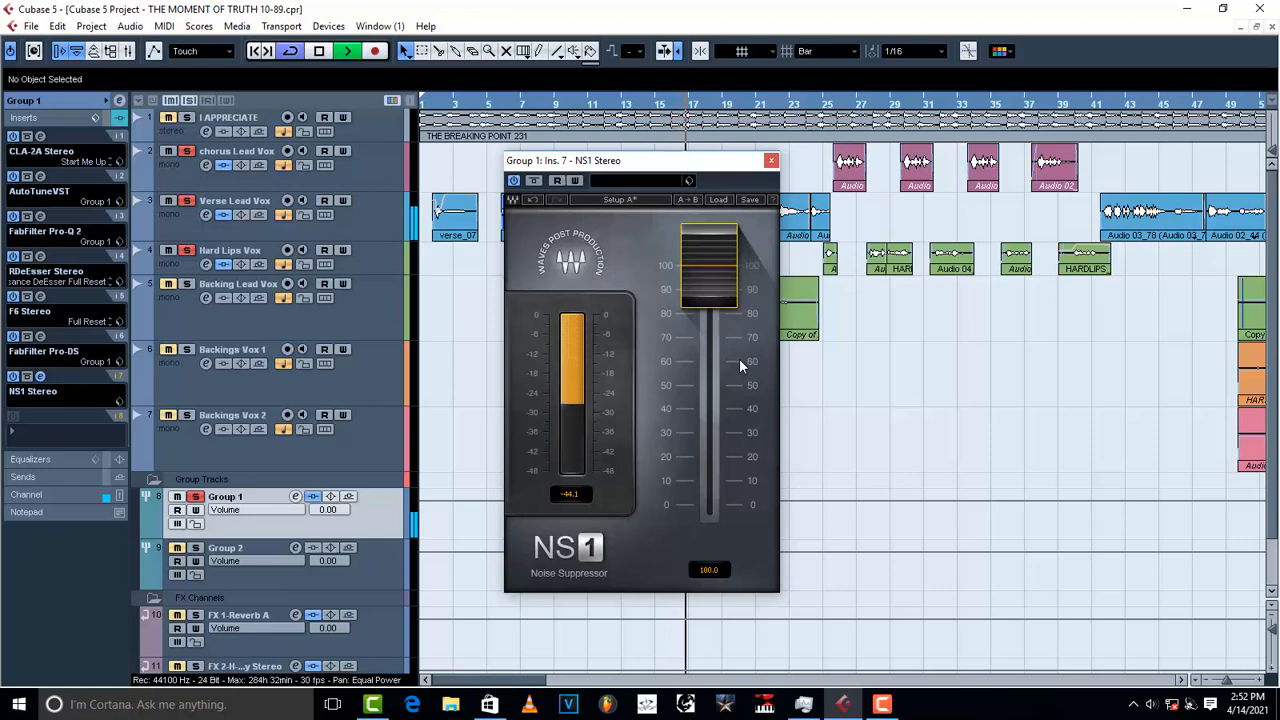
{"action": "key", "text": "space"}
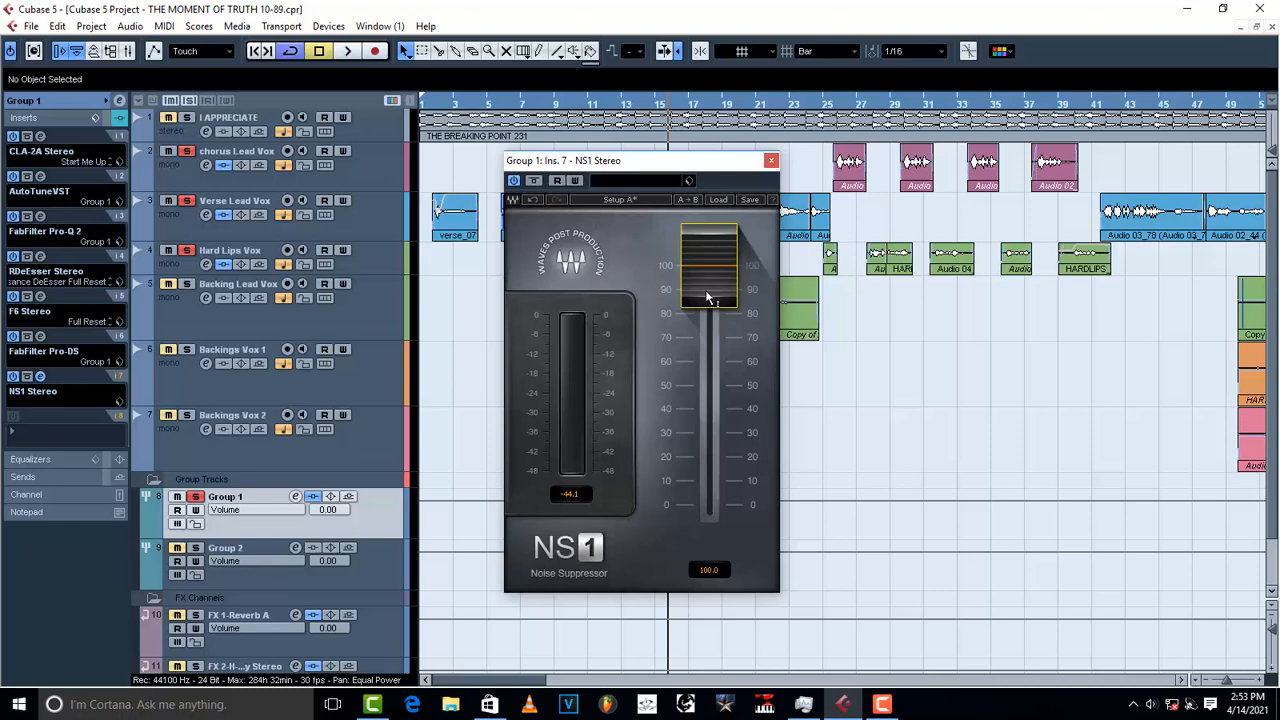
{"action": "left_click_drag", "start_coordinate": [718, 268], "coordinate": [712, 478]}
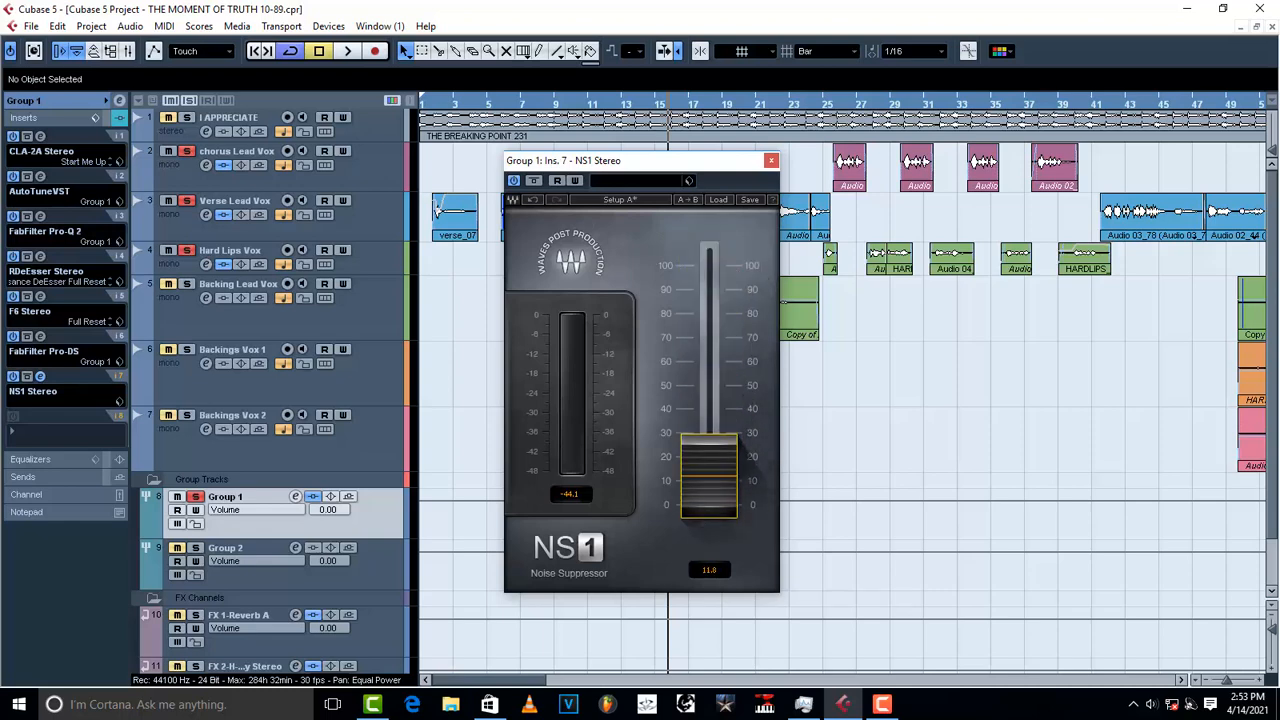
Step: Reload NS1's Group 1 preset to restore 20.4, check playback, and close the NS1 window
{"action": "left_click", "coordinate": [692, 181]}
{"action": "left_click", "coordinate": [745, 194]}
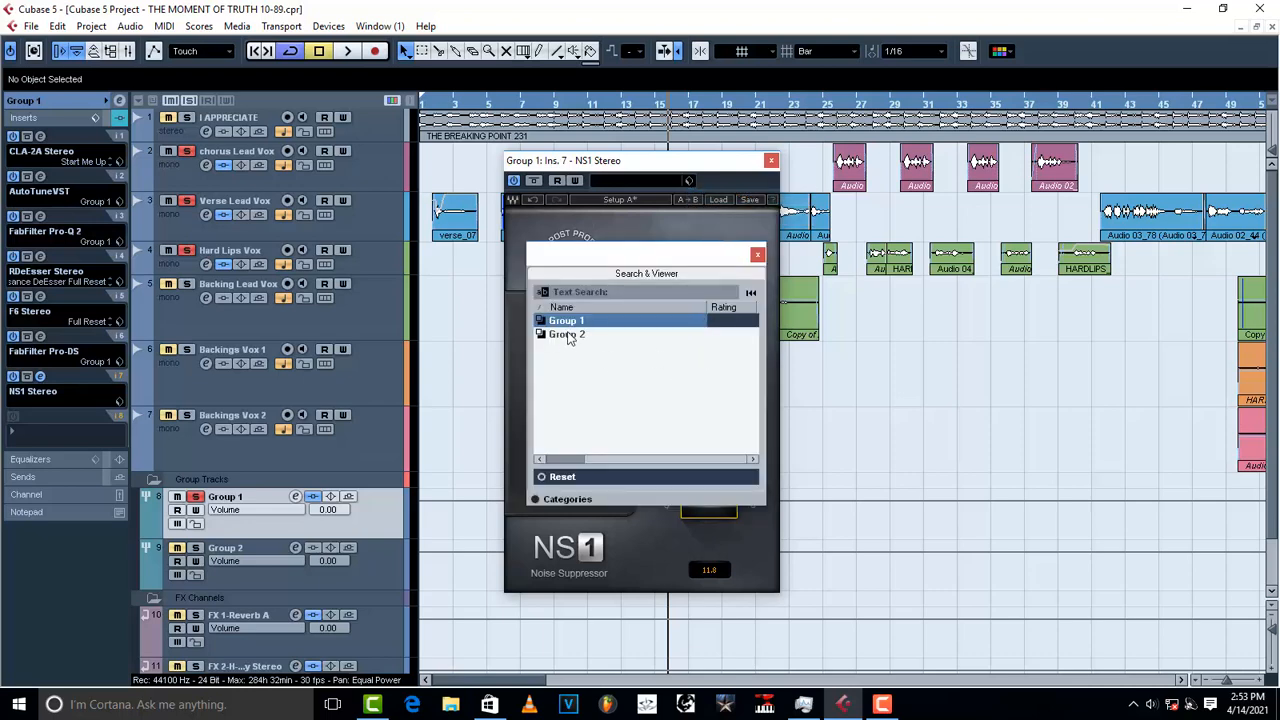
{"action": "left_click", "coordinate": [757, 255]}
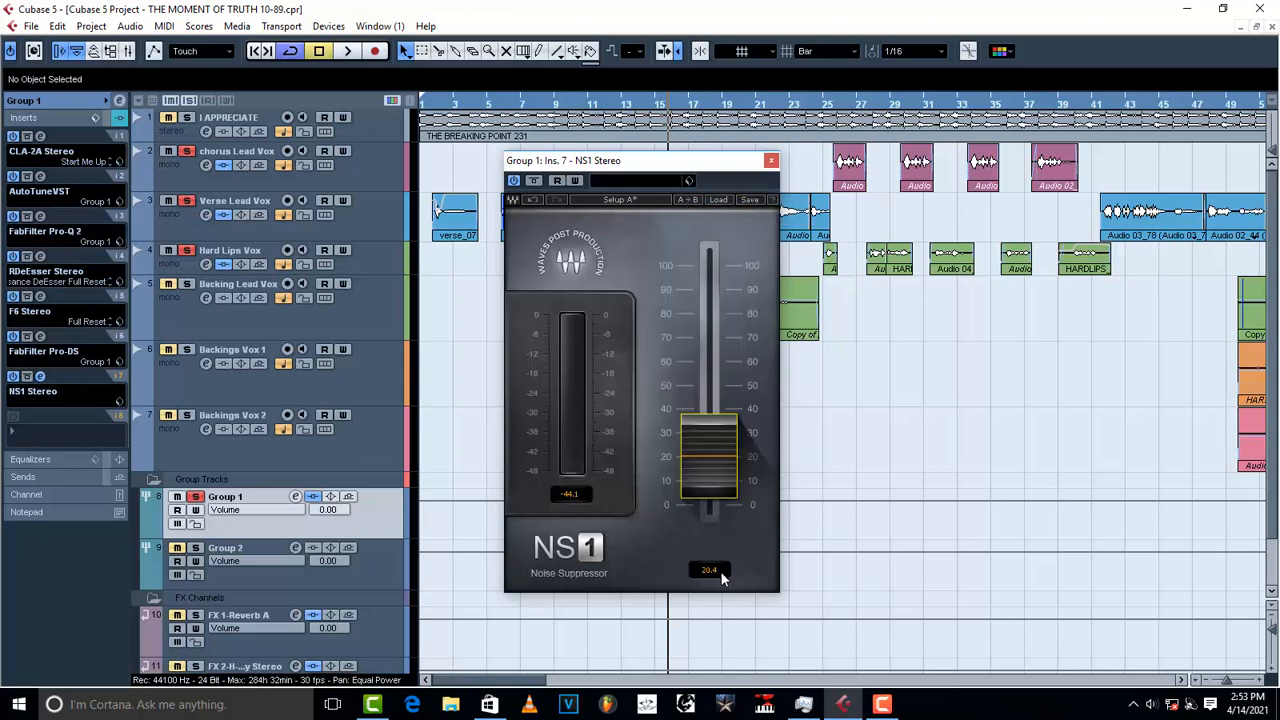
{"action": "key", "text": "space"}
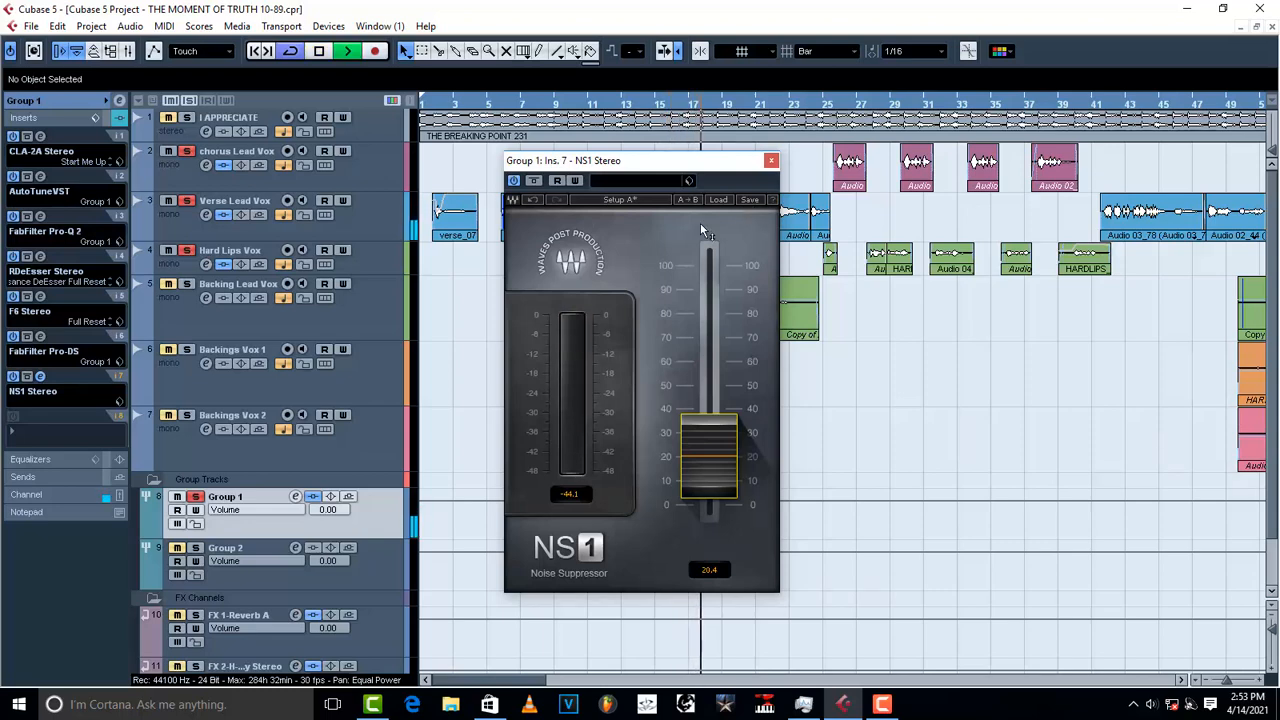
{"action": "key", "text": "space"}
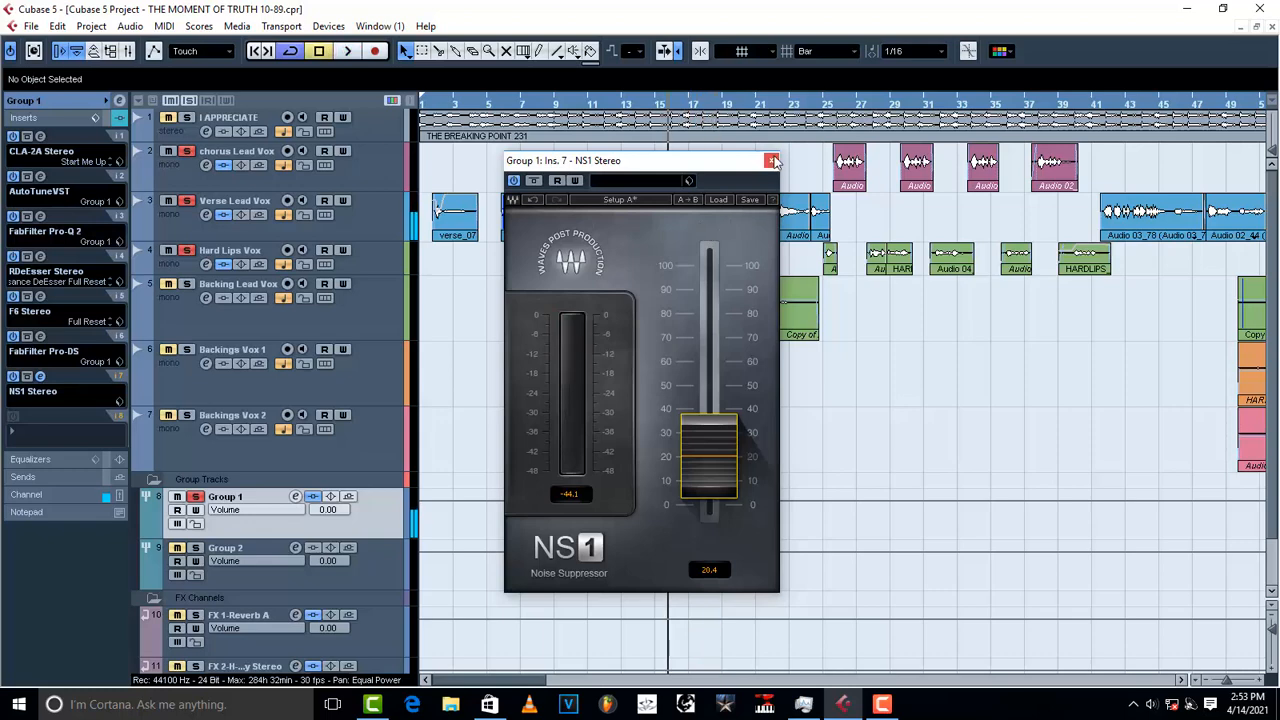
{"action": "left_click", "coordinate": [772, 161]}
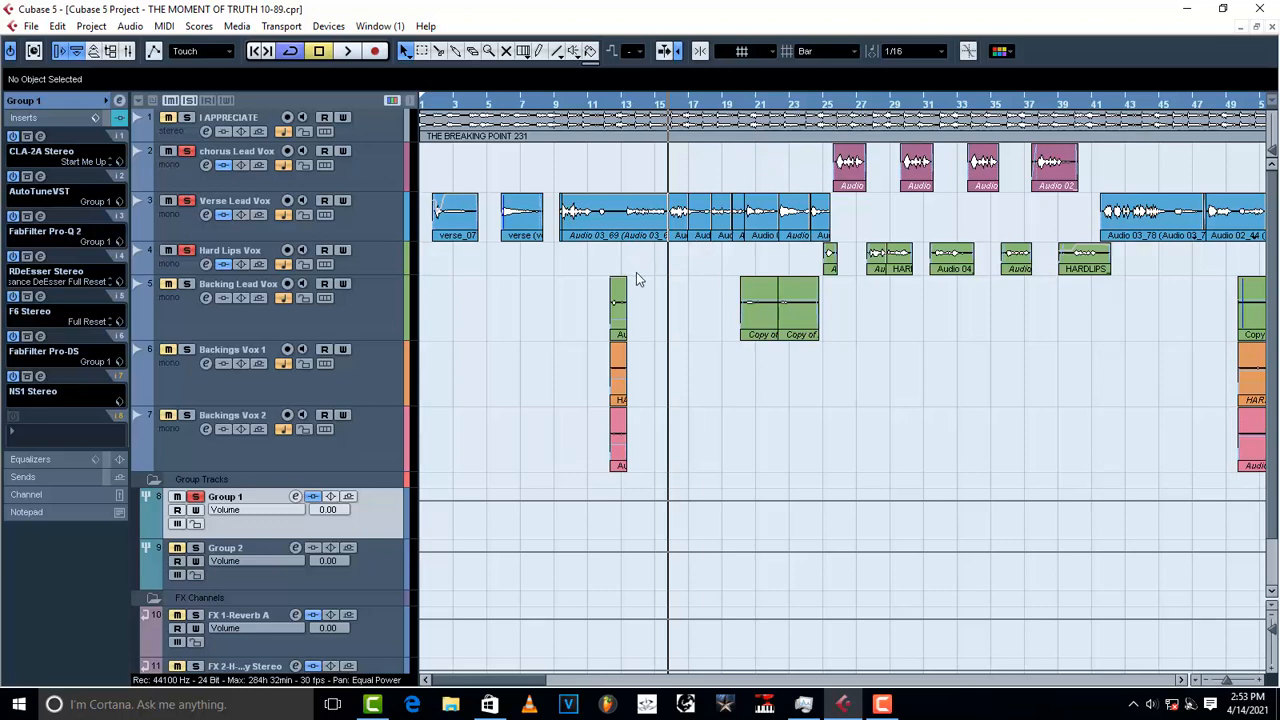
Step: Scroll to the FX 1-Reverb A return, reselect Group 1, and show its Inspector sends
{"action": "key", "text": "space"}
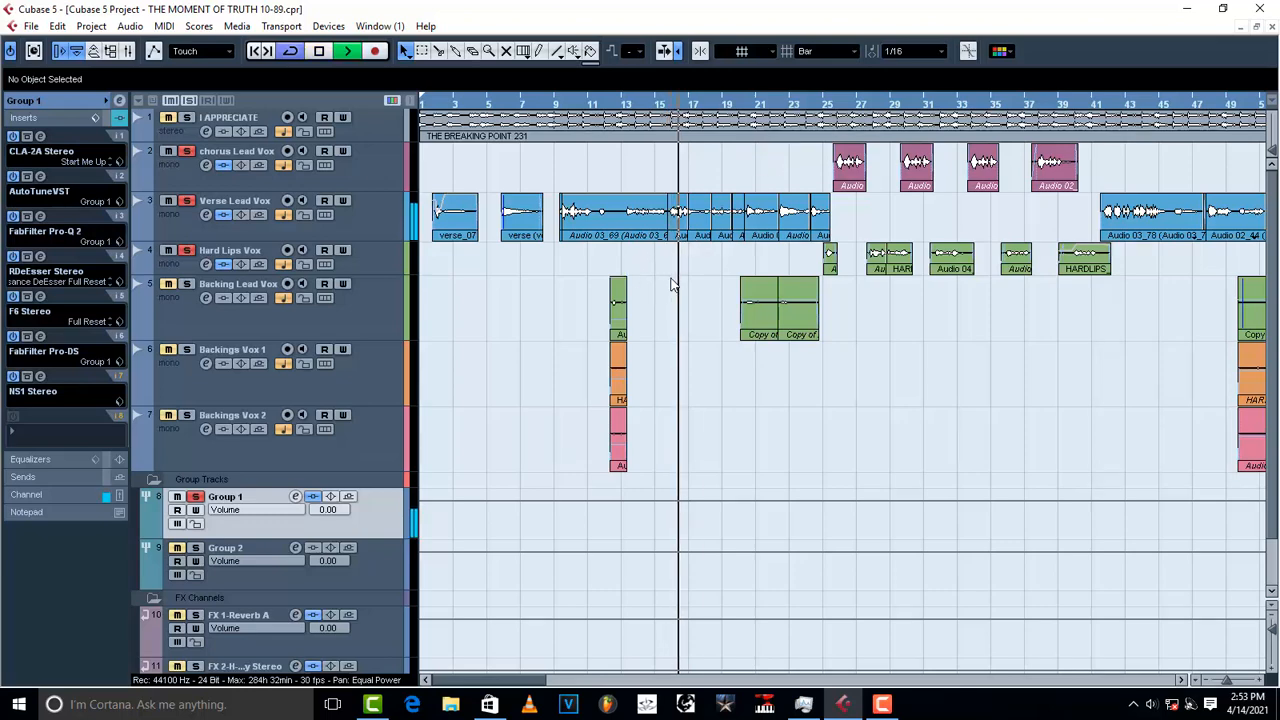
{"action": "key", "text": "space"}
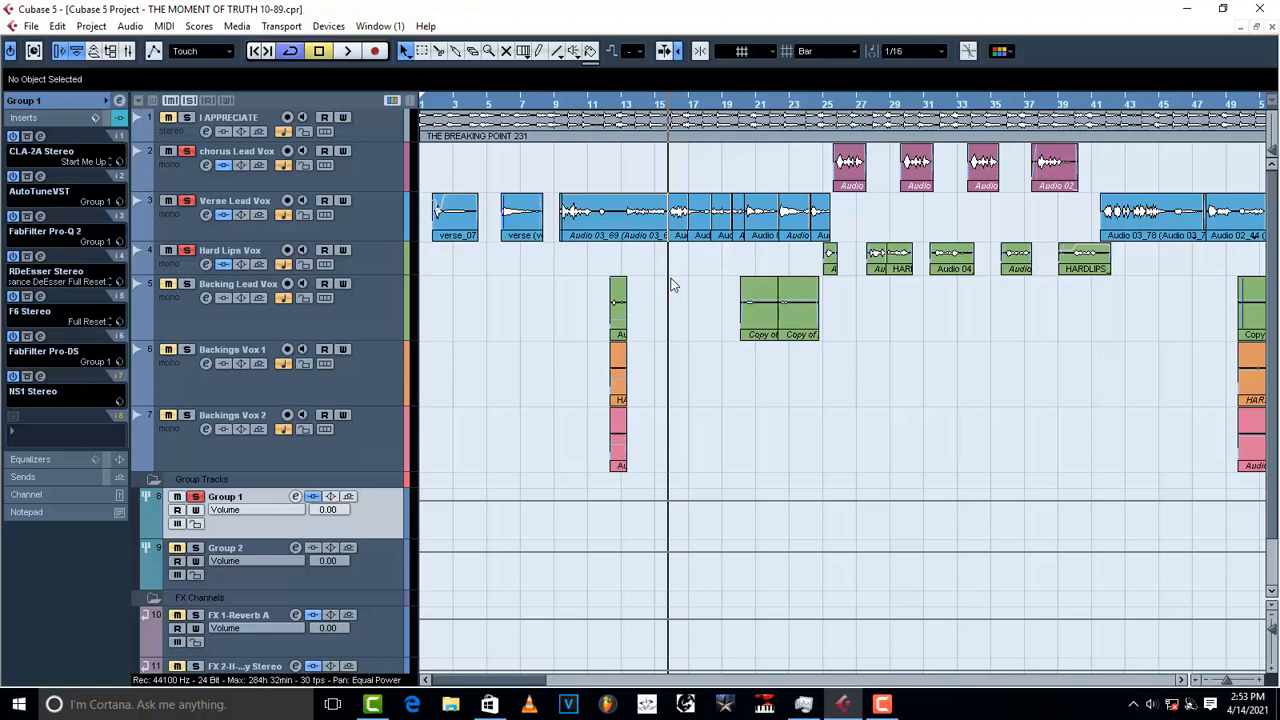
{"action": "scroll", "coordinate": [452, 422], "scroll_direction": "down", "scroll_amount": 1}
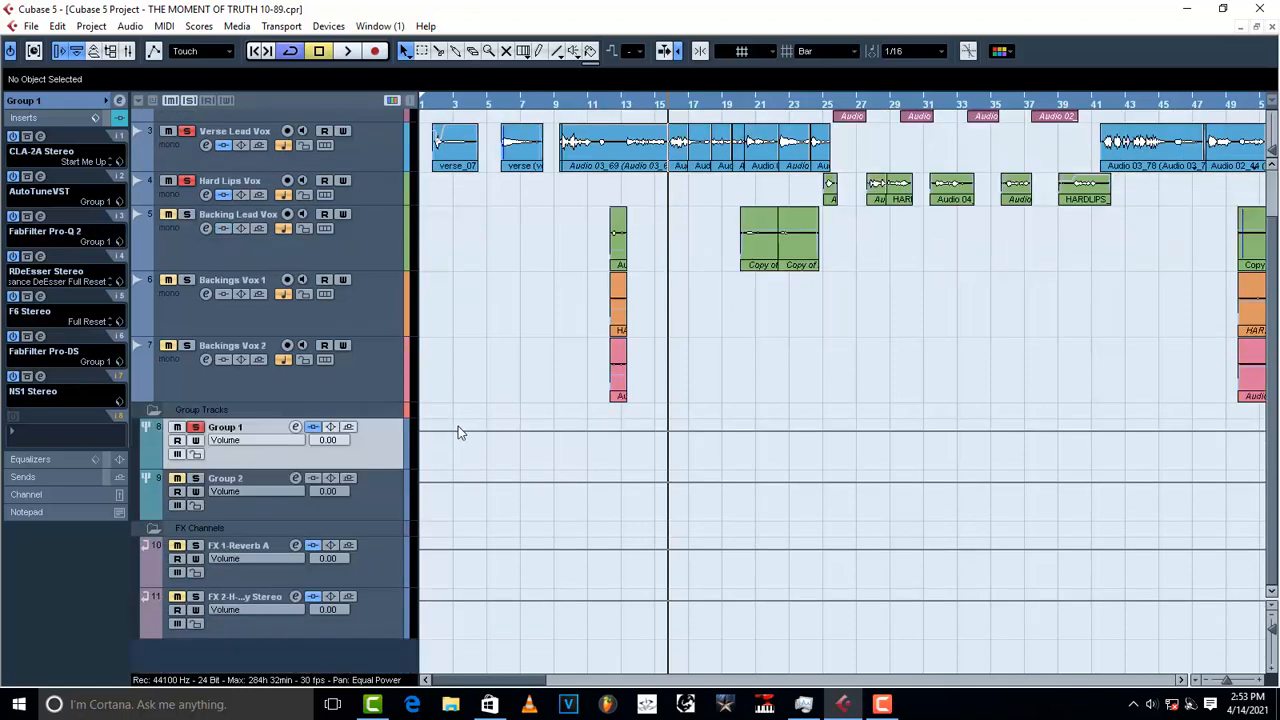
{"action": "left_click", "coordinate": [366, 556]}
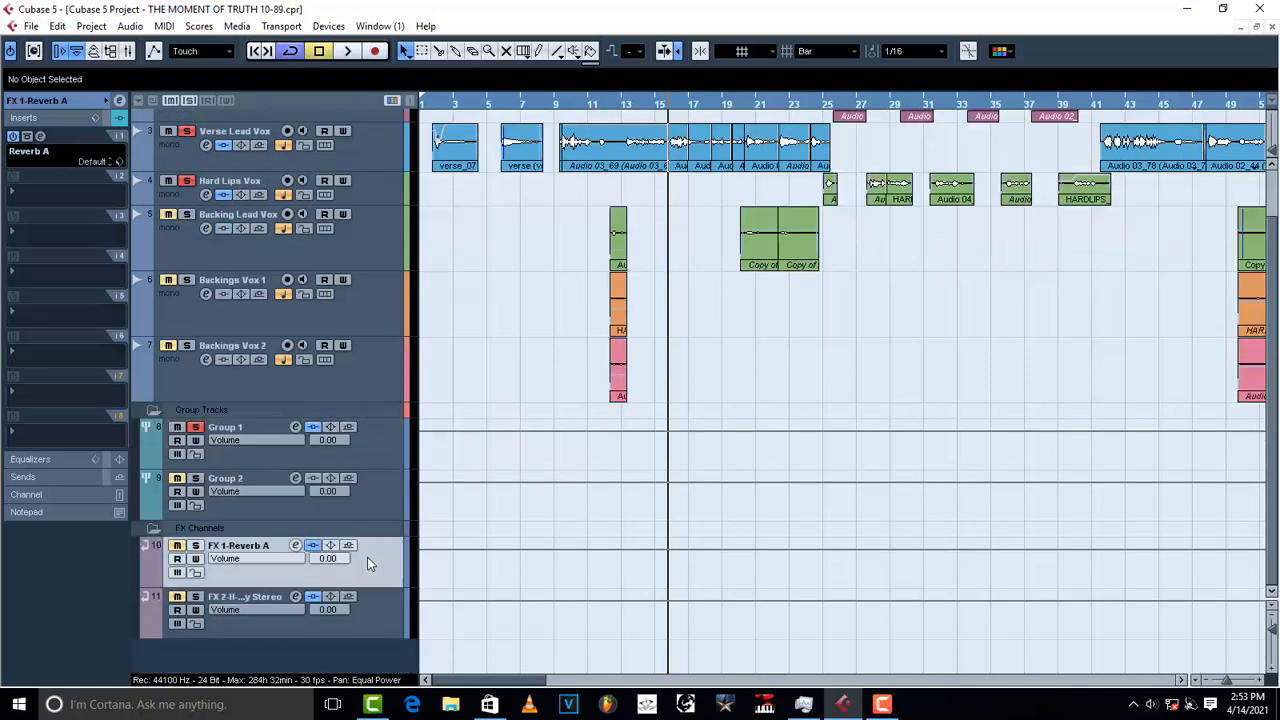
{"action": "left_click", "coordinate": [367, 460]}
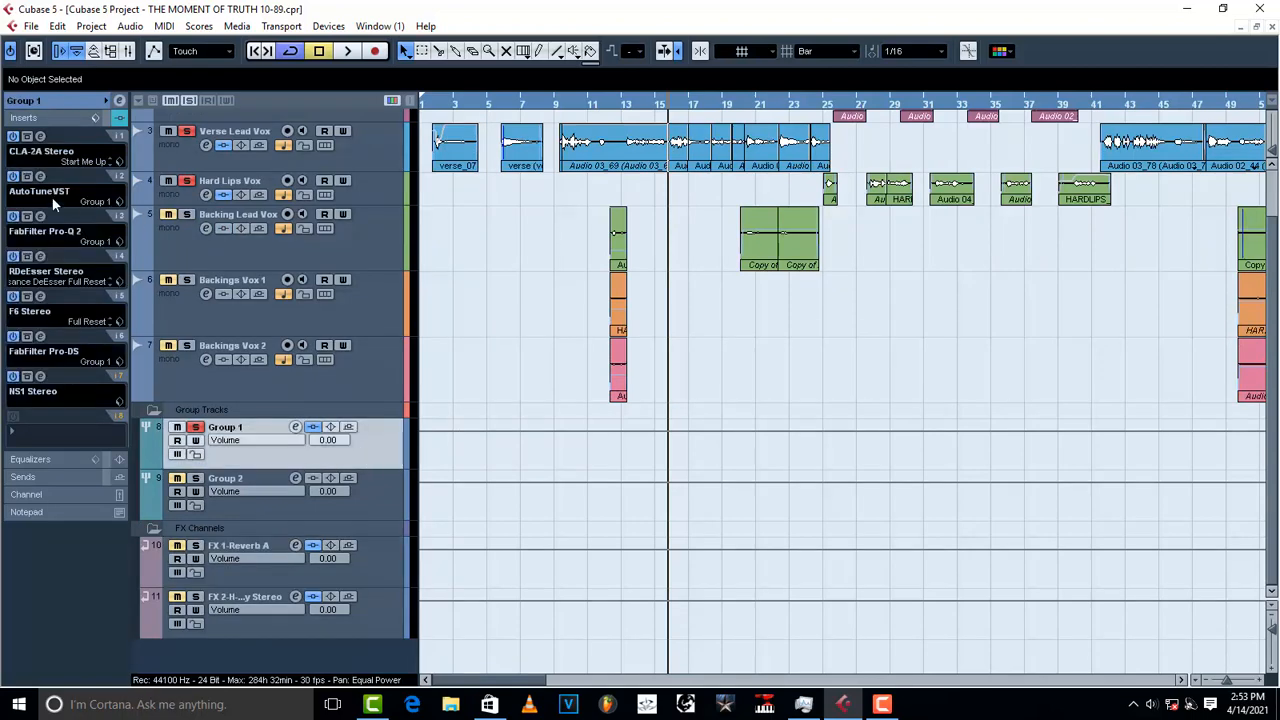
{"action": "left_click", "coordinate": [33, 478]}
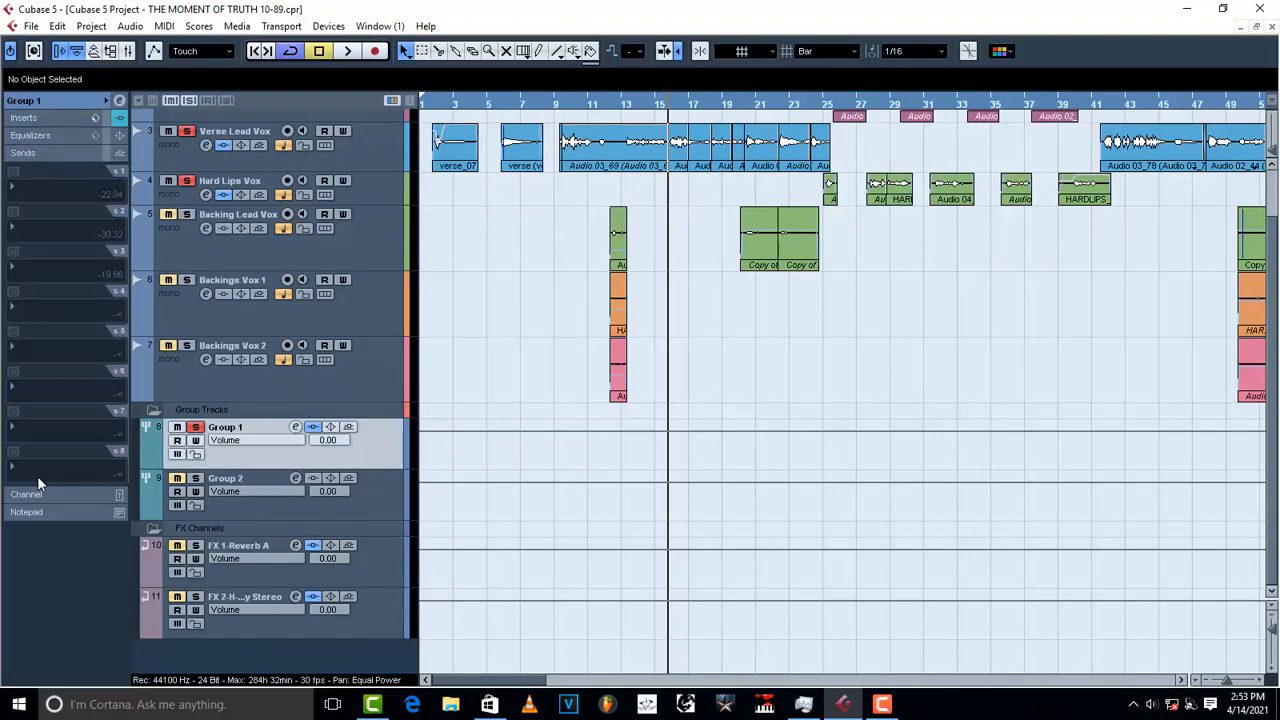
Step: Route Group 1's first send to FX 1-Reverb A, enable it, and set its level
{"action": "left_click", "coordinate": [24, 193]}
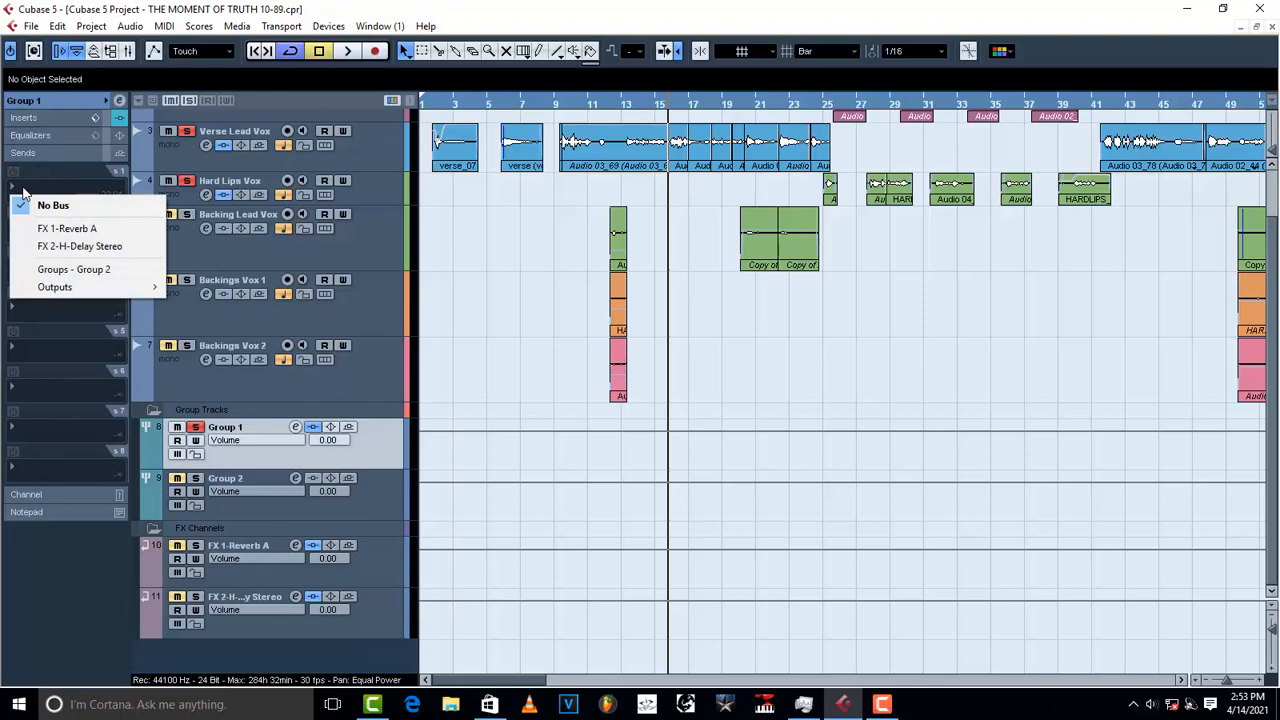
{"action": "left_click", "coordinate": [60, 229]}
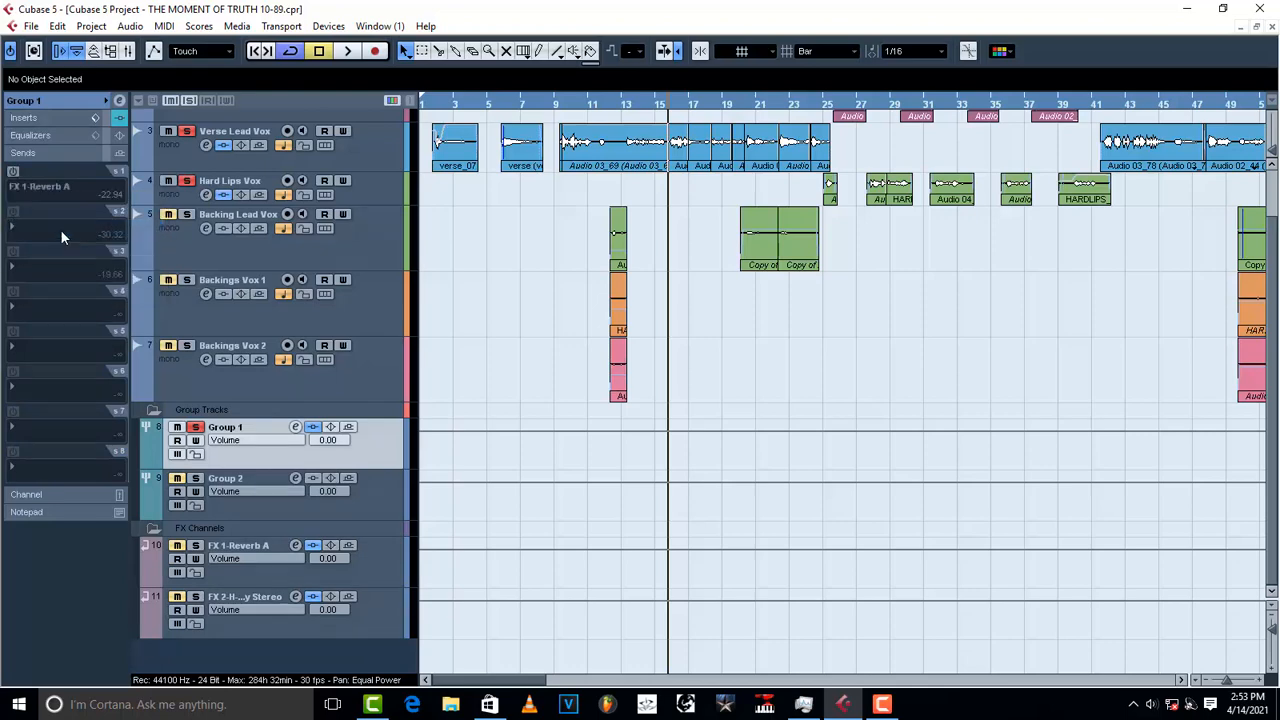
{"action": "left_click", "coordinate": [13, 172]}
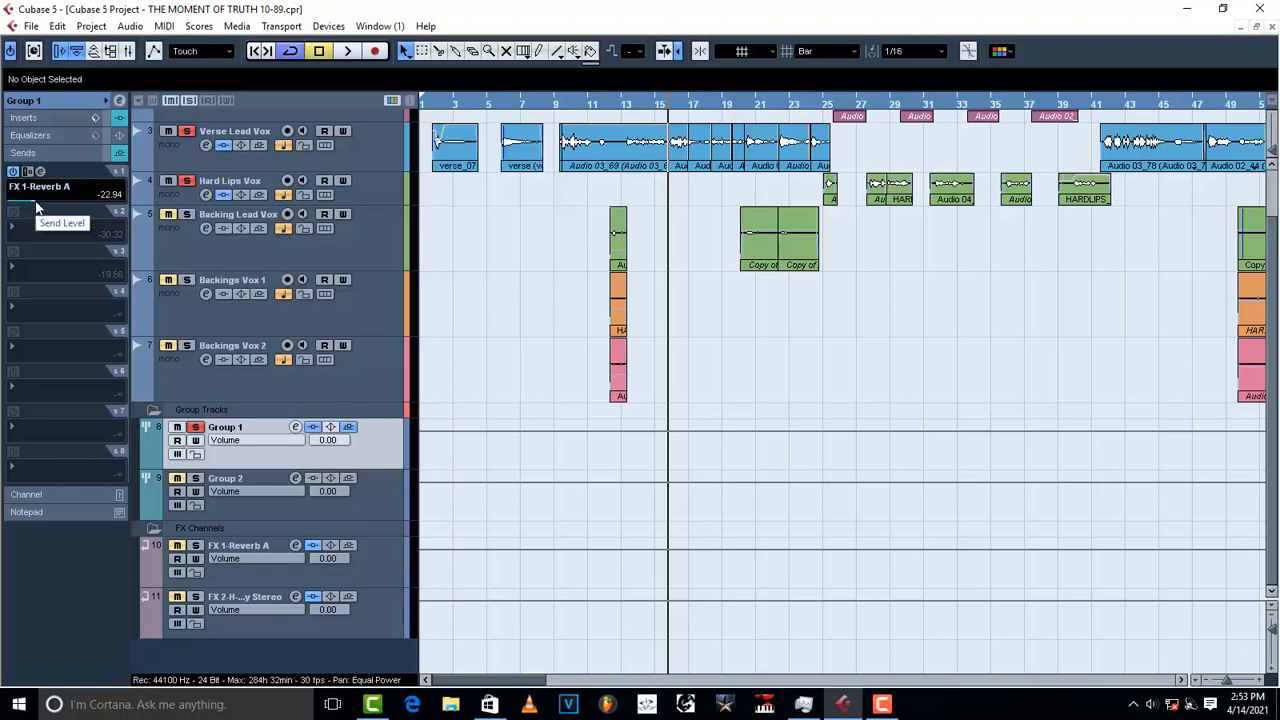
{"action": "mouse_move", "coordinate": [37, 200]}
{"action": "left_mouse_down"}
{"action": "mouse_move", "coordinate": [62, 200]}
{"action": "mouse_move", "coordinate": [32, 198]}
{"action": "left_mouse_up"}
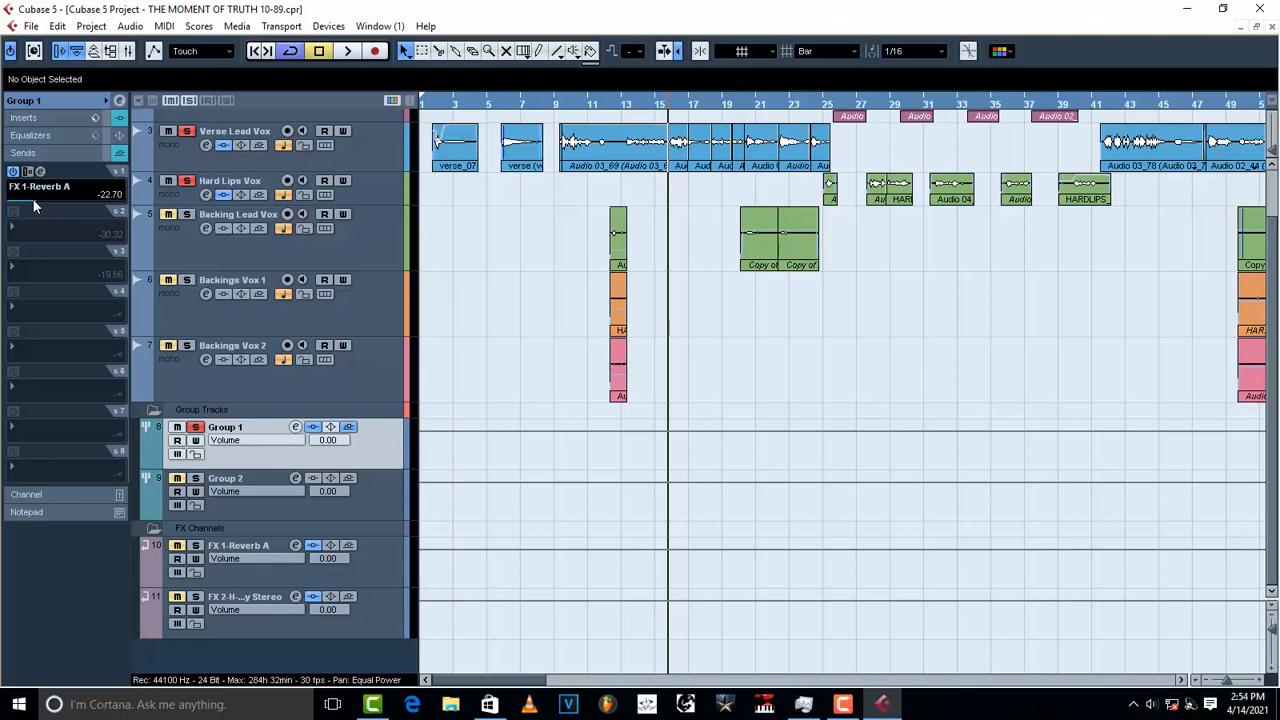
Step: Route the second send to FX 2-H-Delay Stereo, enable it, and set it to -30.32
{"action": "left_click", "coordinate": [30, 232]}
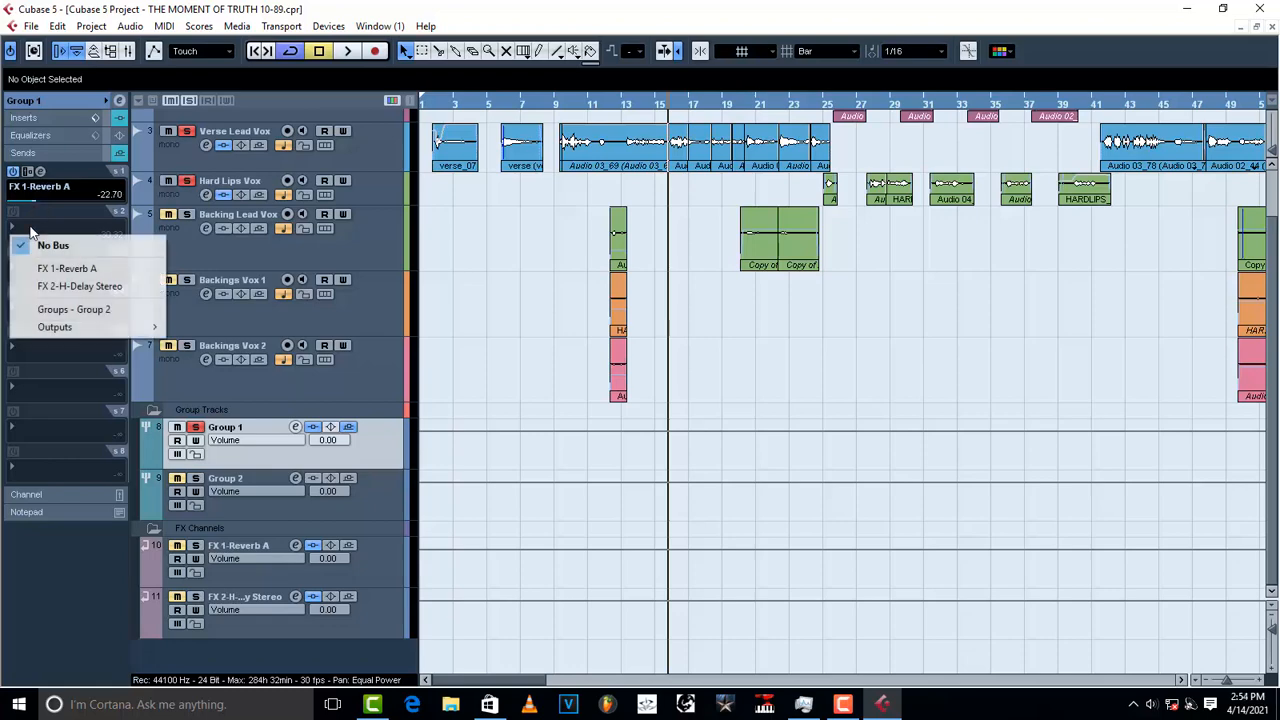
{"action": "left_click", "coordinate": [55, 289]}
{"action": "left_click", "coordinate": [13, 212]}
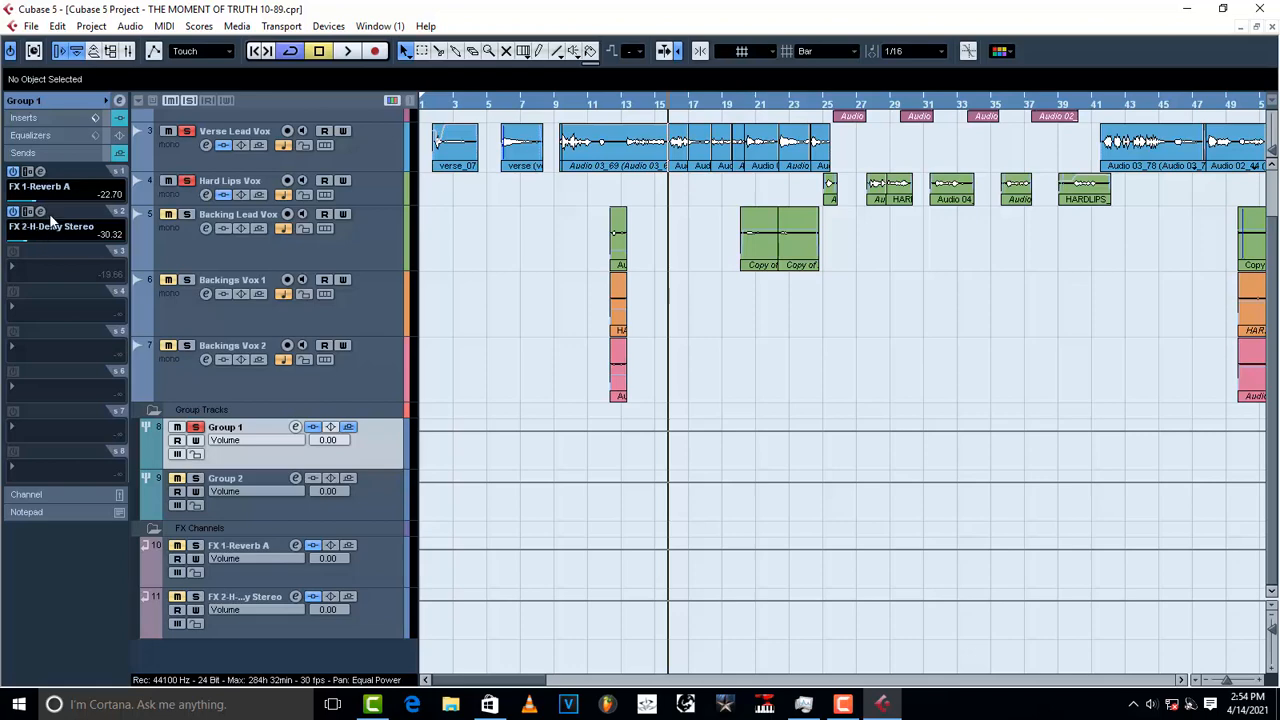
{"action": "left_click", "coordinate": [57, 225]}
{"action": "left_click", "coordinate": [58, 224]}
{"action": "left_click", "coordinate": [59, 225]}
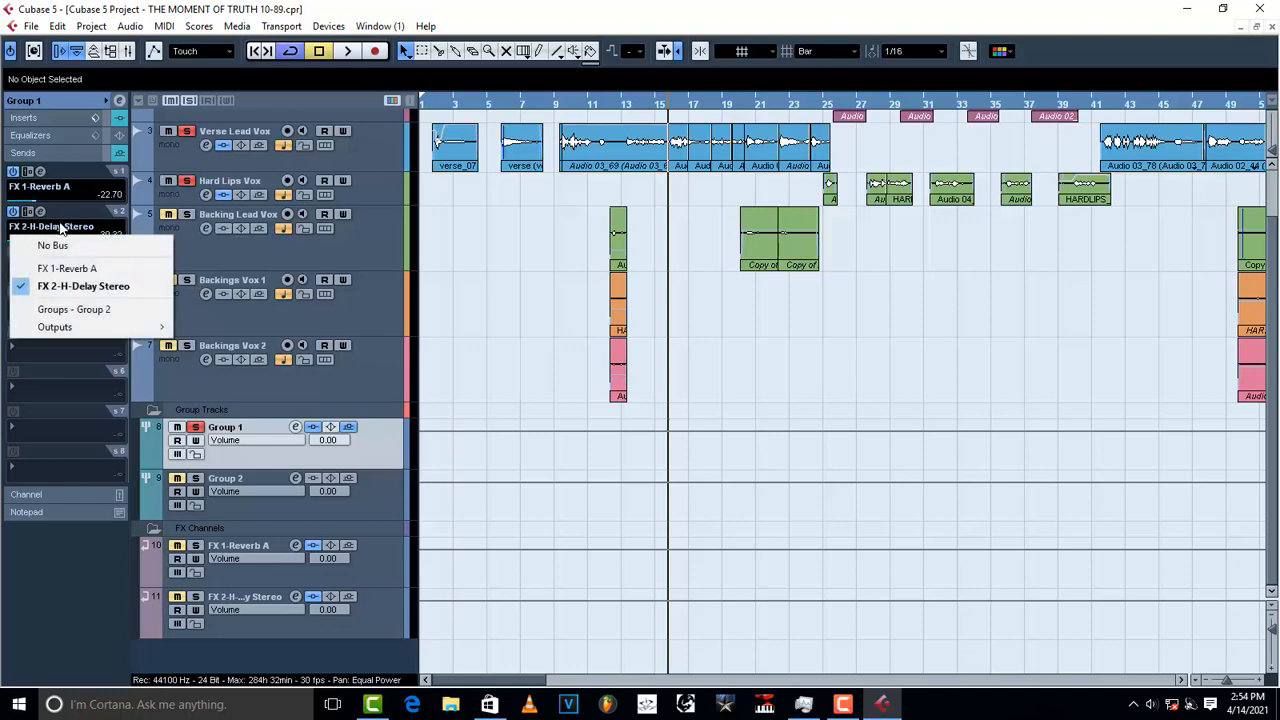
{"action": "left_click", "coordinate": [60, 228]}
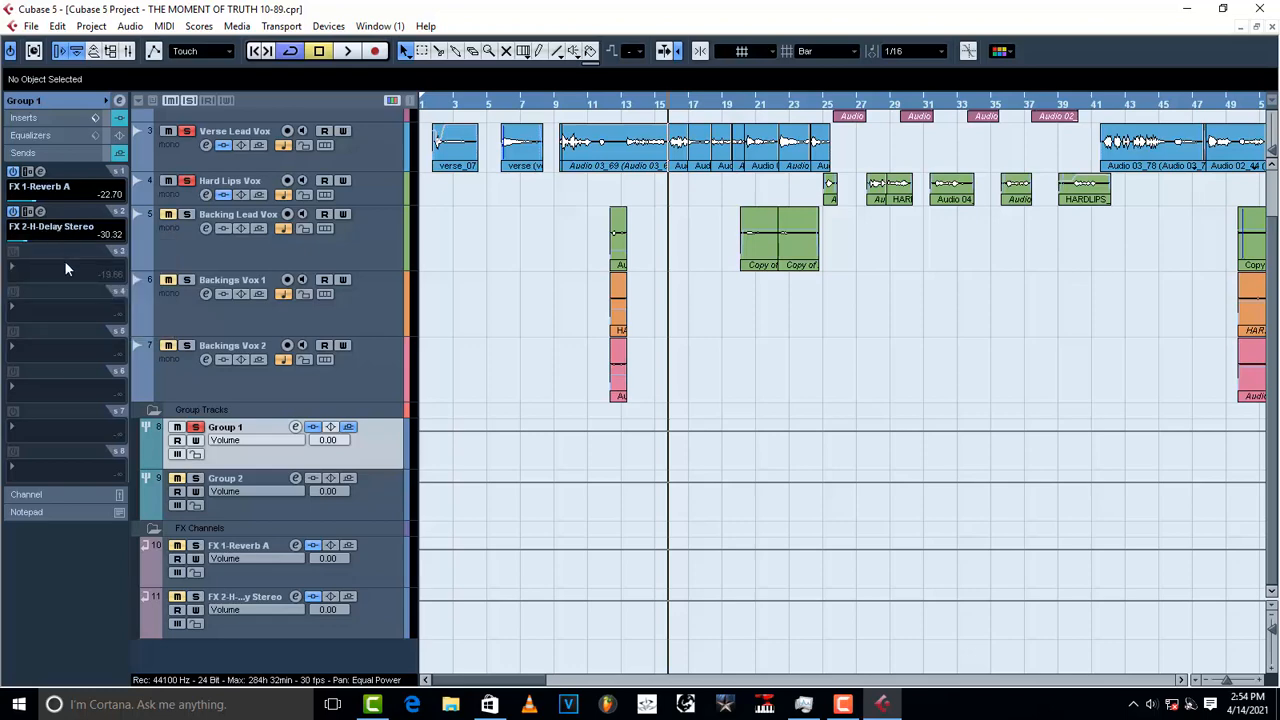
{"action": "left_click_drag", "start_coordinate": [27, 247], "coordinate": [28, 247]}
Step: Open the FX 2 H-Delay Stereo editor, turn on LoFi mode, and close it
{"action": "left_click", "coordinate": [46, 220]}
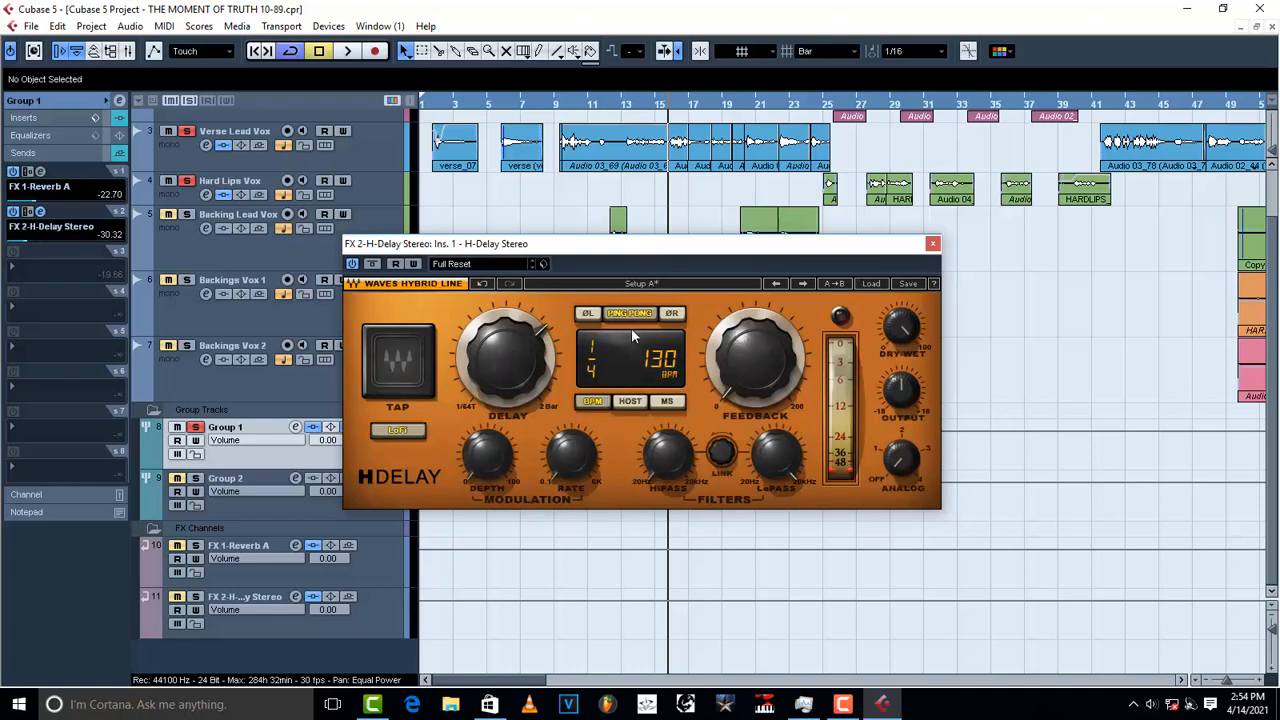
{"action": "left_click", "coordinate": [415, 432]}
{"action": "mouse_move", "coordinate": [755, 359]}
{"action": "left_click", "coordinate": [932, 246]}
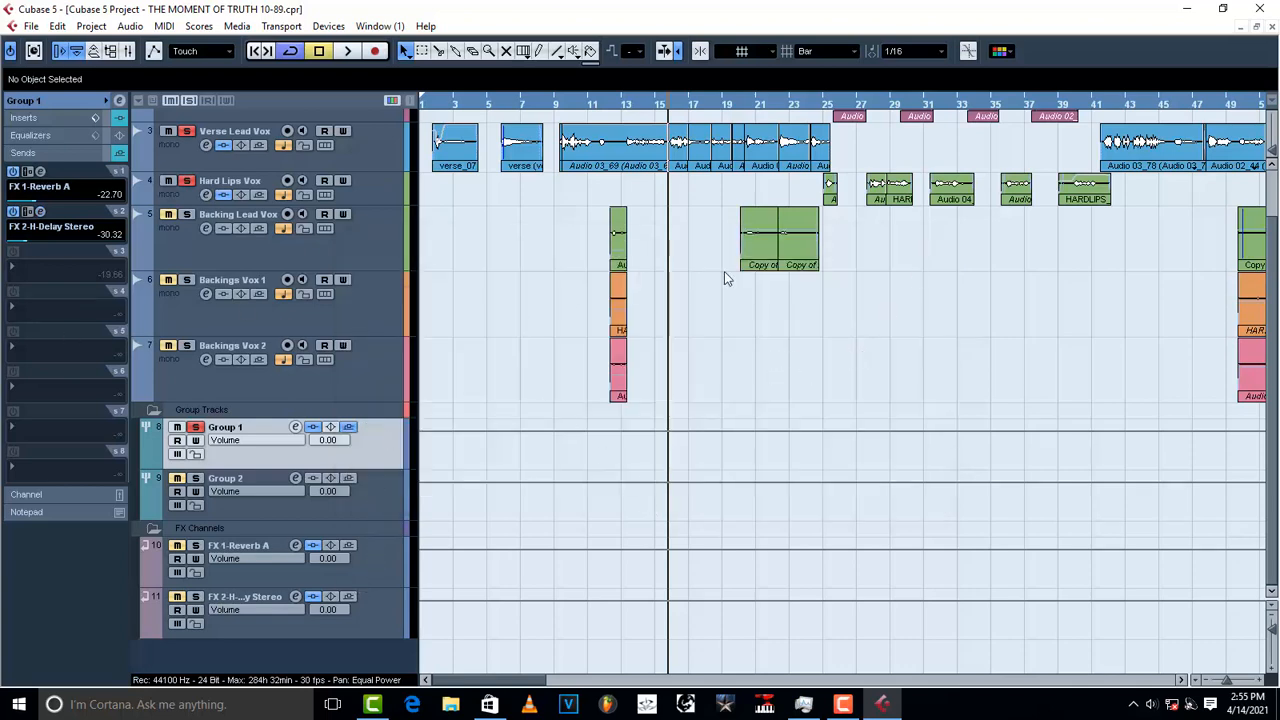
Step: Play Group 1 soloed with its delay, then unsolo it and play the full vocal mix
{"action": "key", "text": "space"}
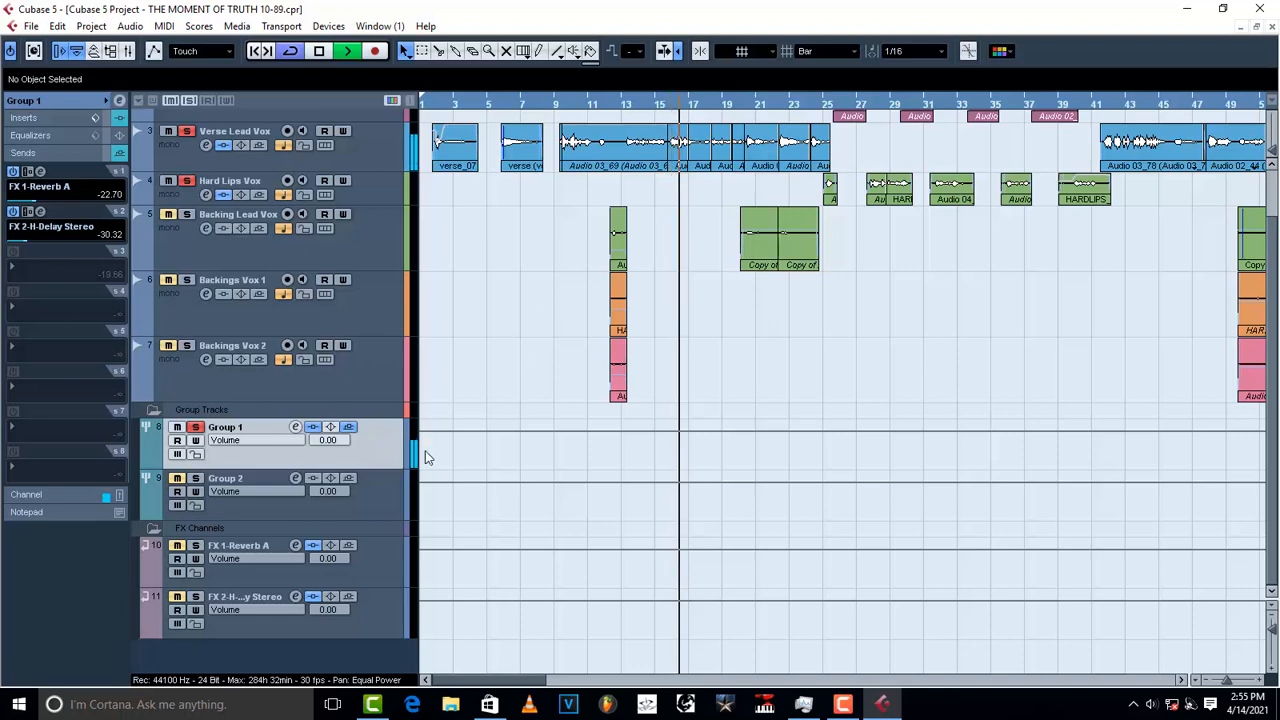
{"action": "key", "text": "space"}
{"action": "left_click", "coordinate": [196, 430]}
{"action": "left_click", "coordinate": [196, 430]}
{"action": "key", "text": "space"}
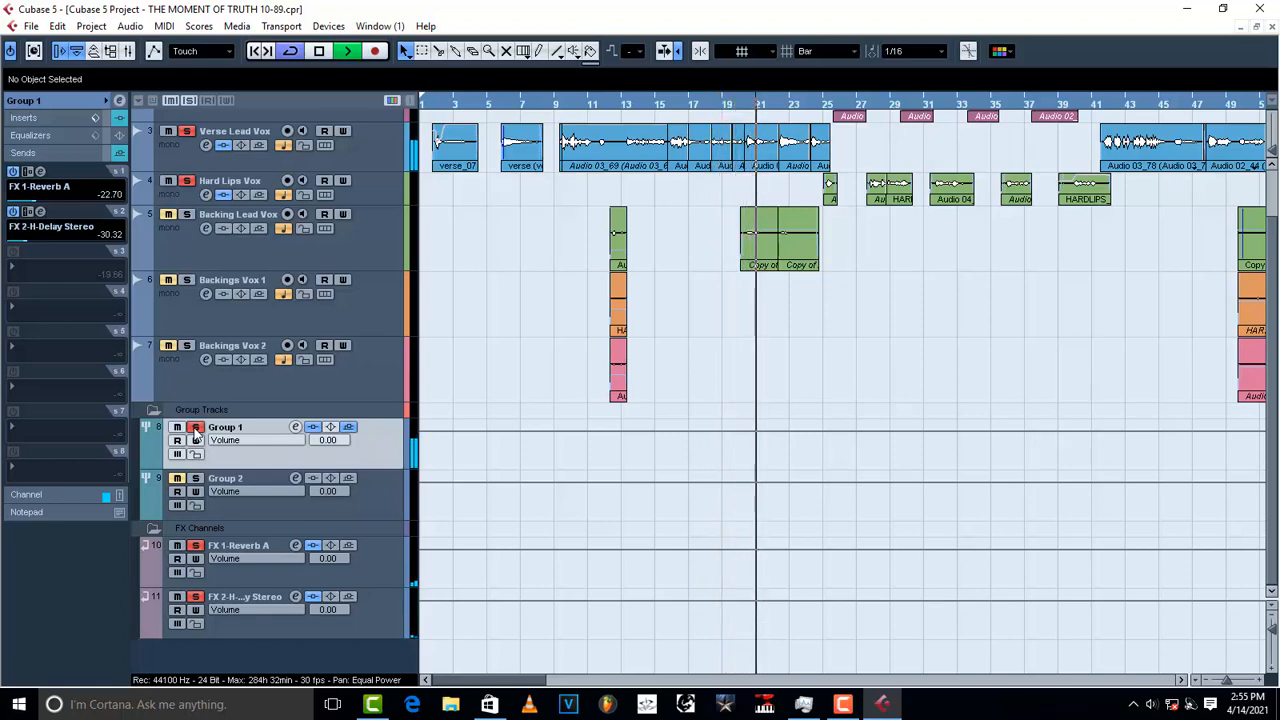
{"action": "key", "text": "space"}
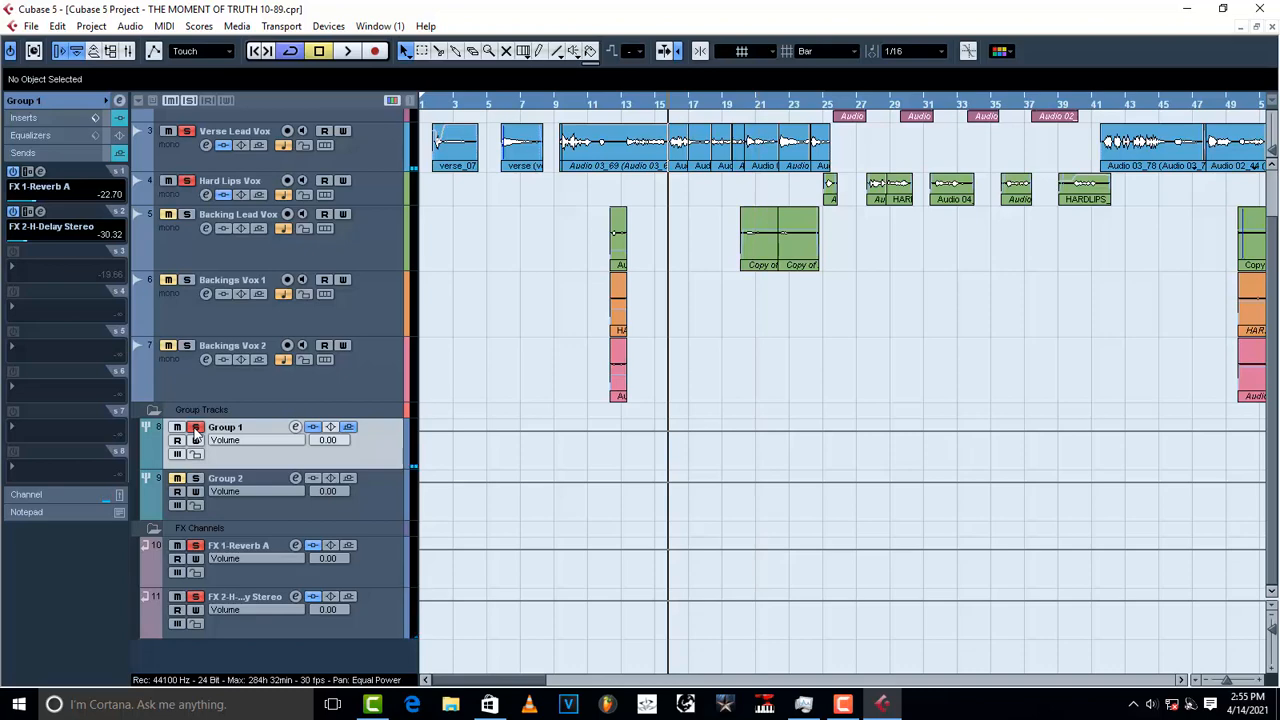
{"action": "left_click", "coordinate": [195, 429]}
{"action": "key", "text": "space"}
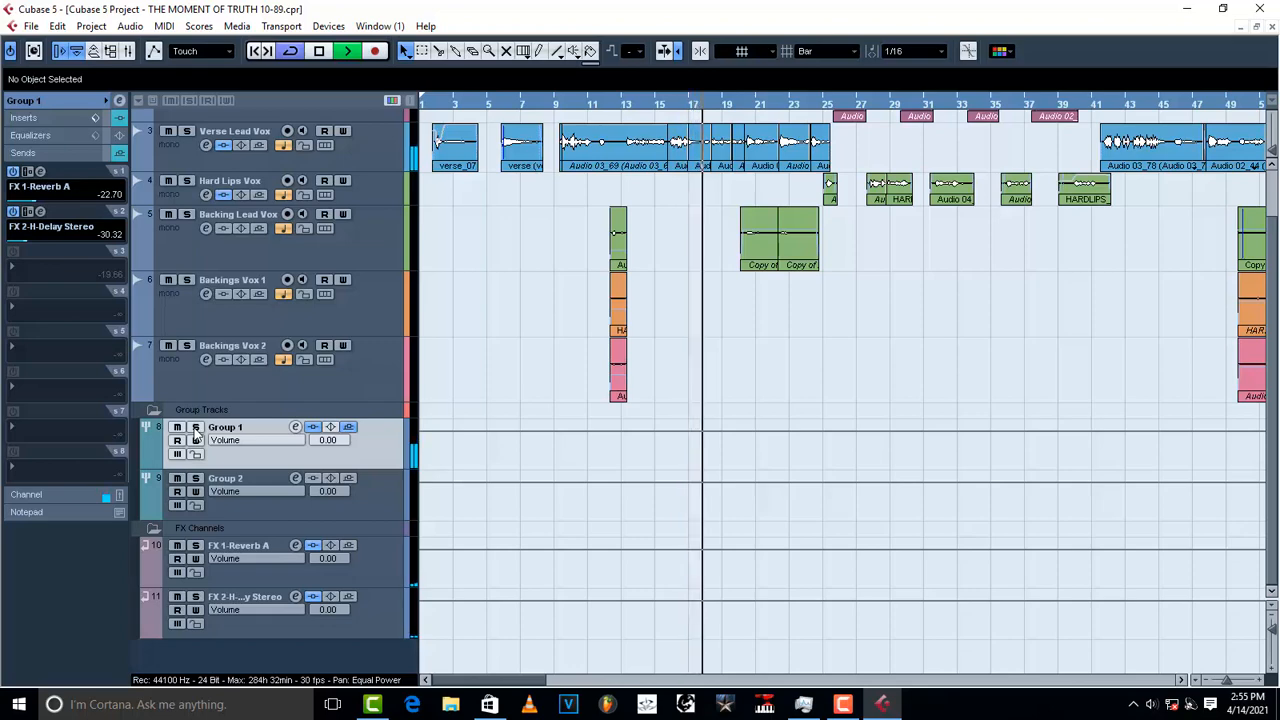
{"action": "key", "text": "space"}
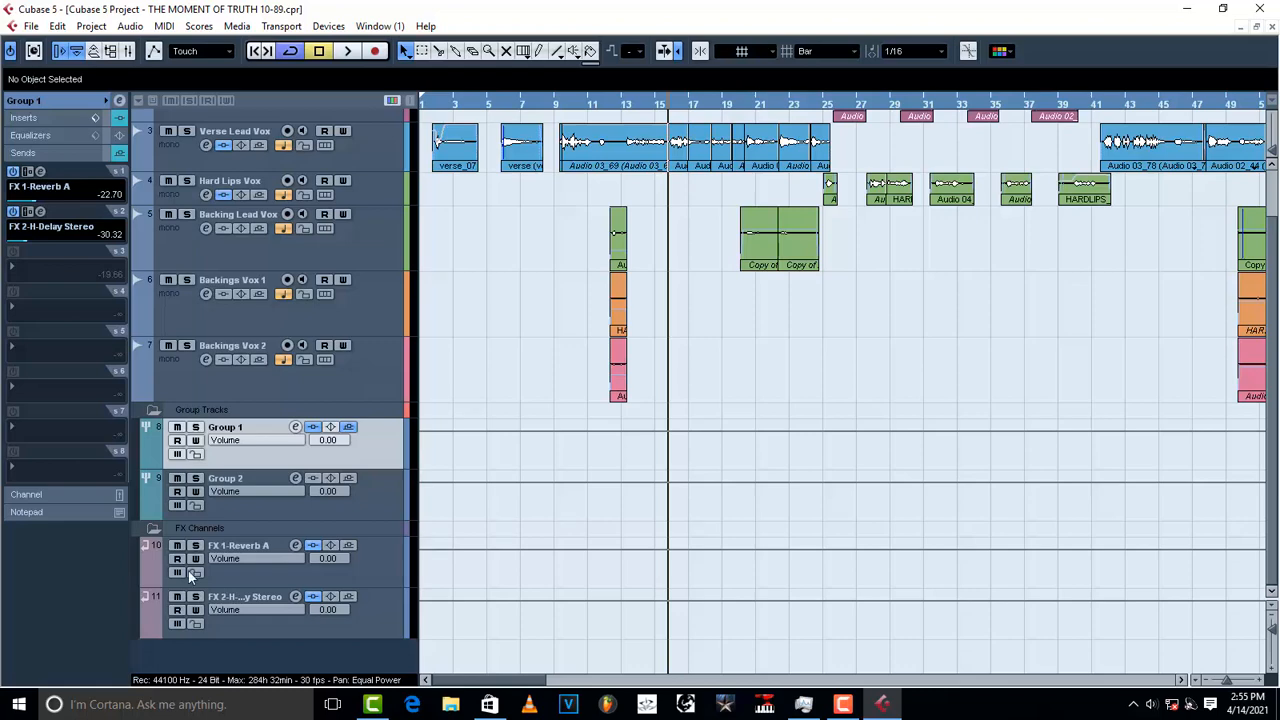
Step: Check the output group of Verse Lead Vox, Backing Lead Vox and Backings Vox 1
{"action": "left_click", "coordinate": [384, 504]}
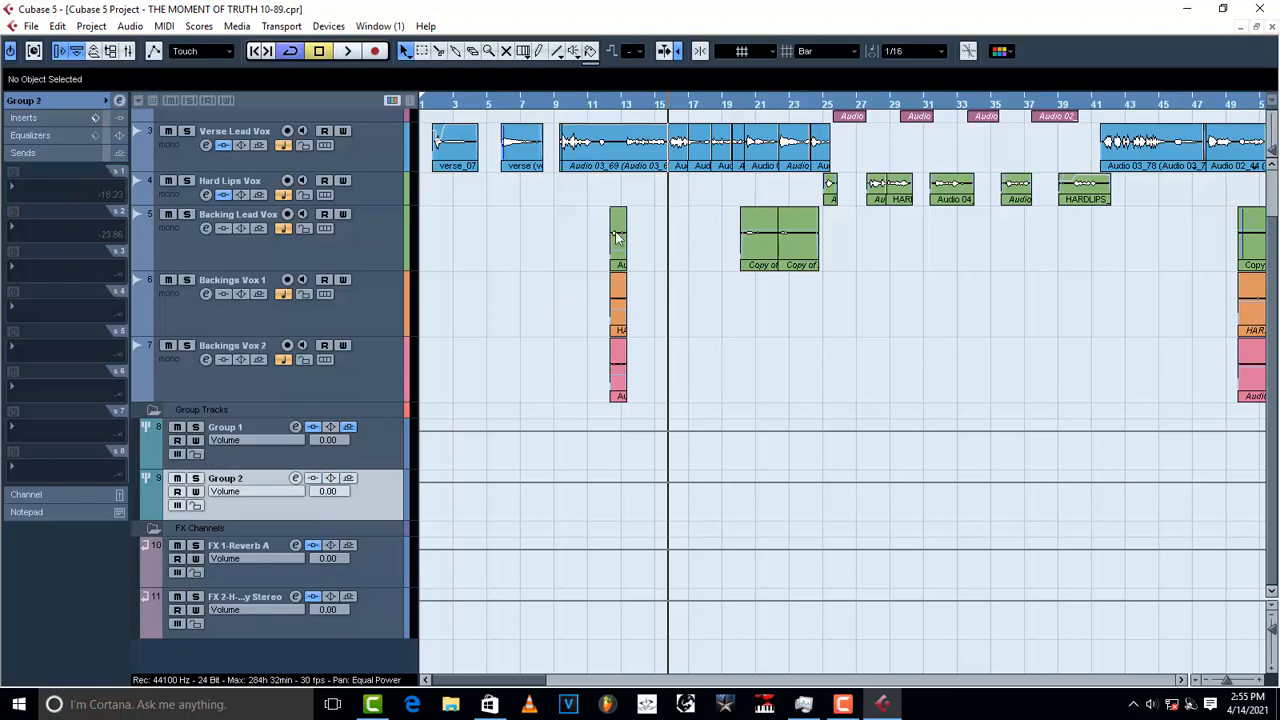
{"action": "left_click", "coordinate": [356, 164]}
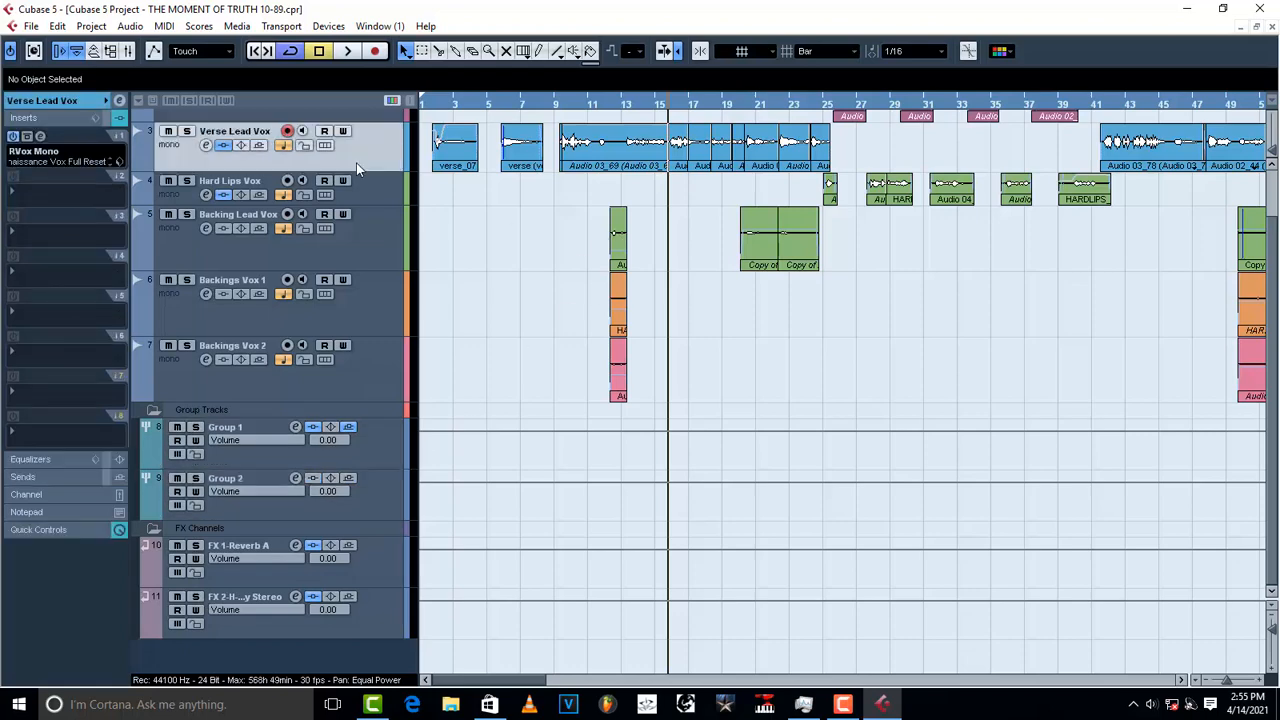
{"action": "left_click", "coordinate": [44, 102]}
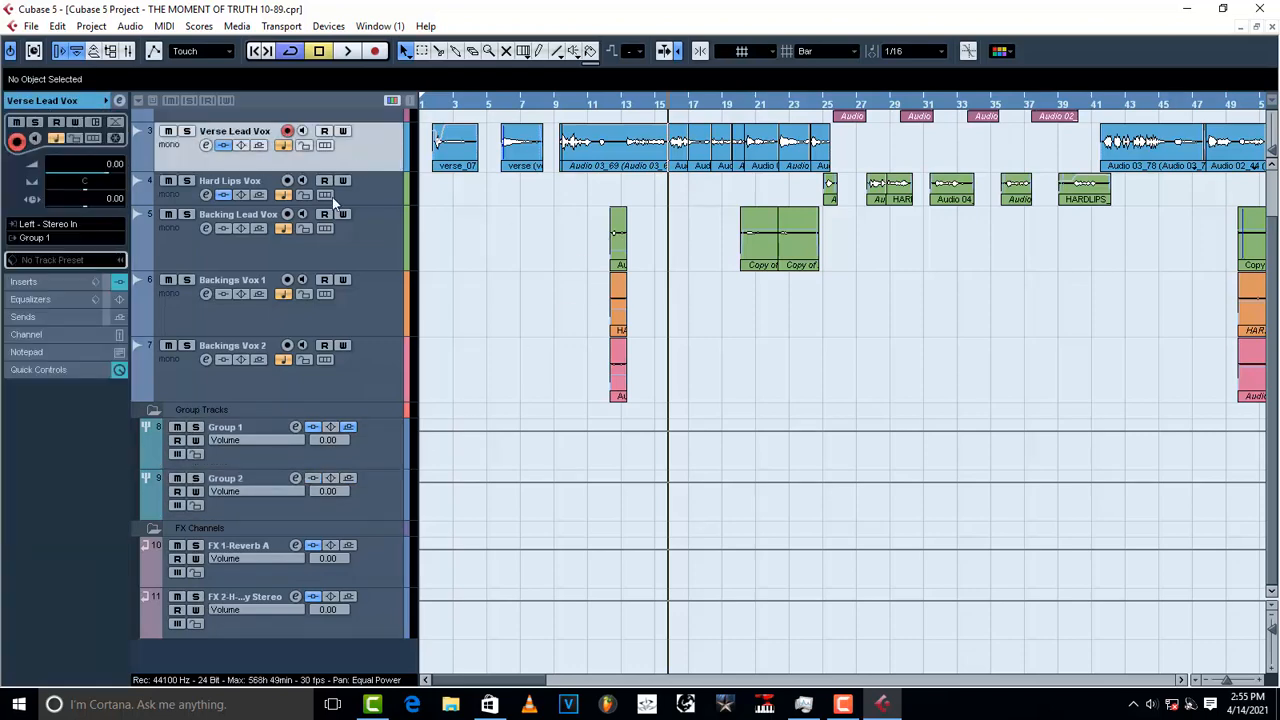
{"action": "left_click", "coordinate": [373, 241]}
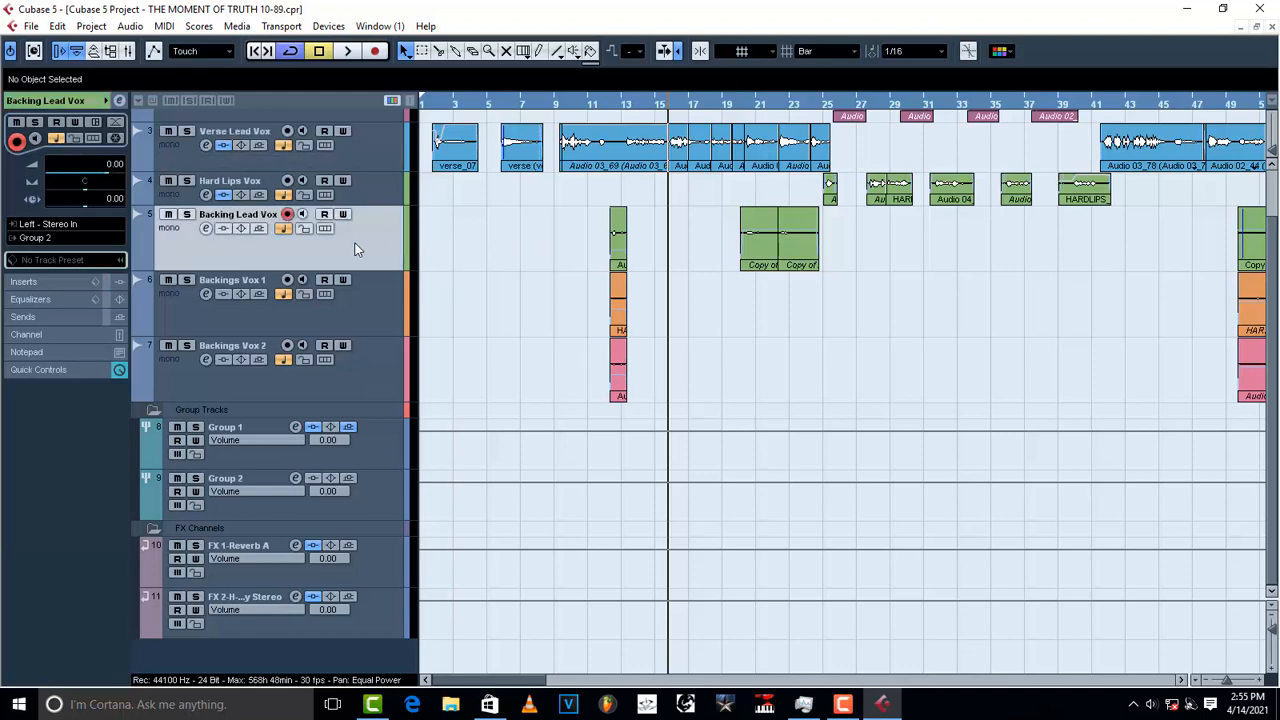
{"action": "left_click", "coordinate": [360, 305]}
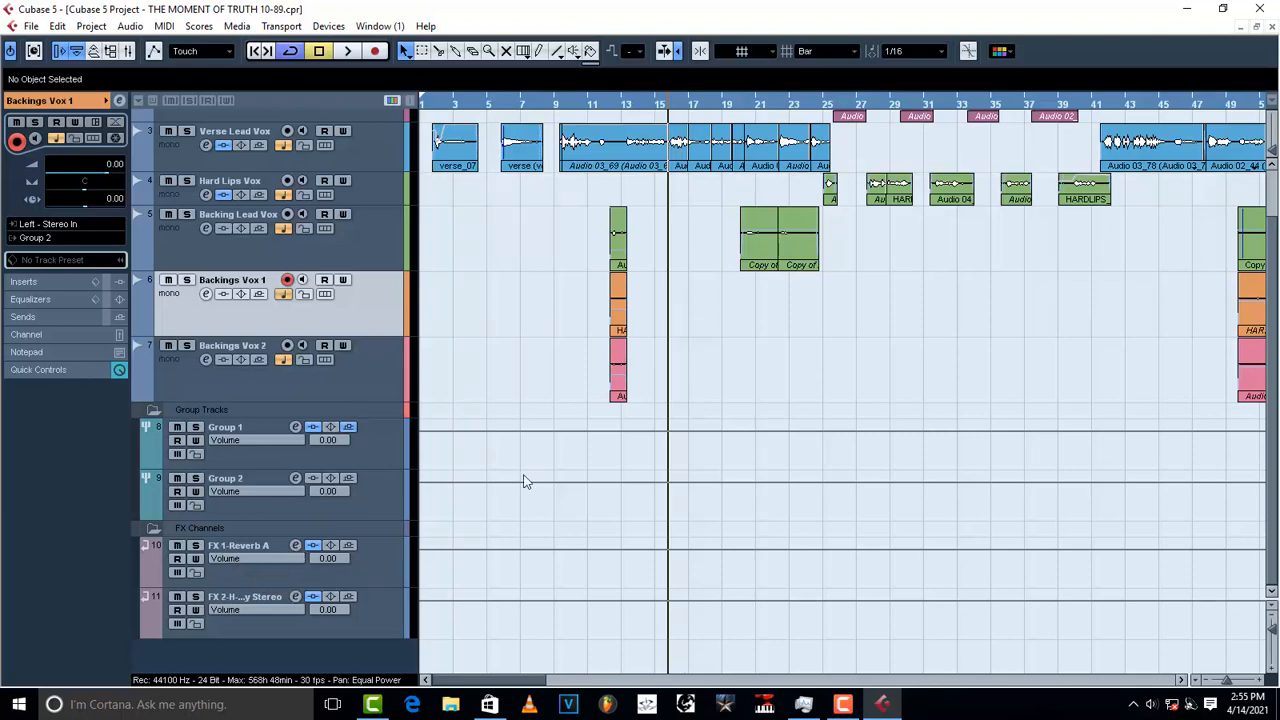
Step: Select Group 1 and expand its Inserts section in the Inspector
{"action": "left_click", "coordinate": [371, 498]}
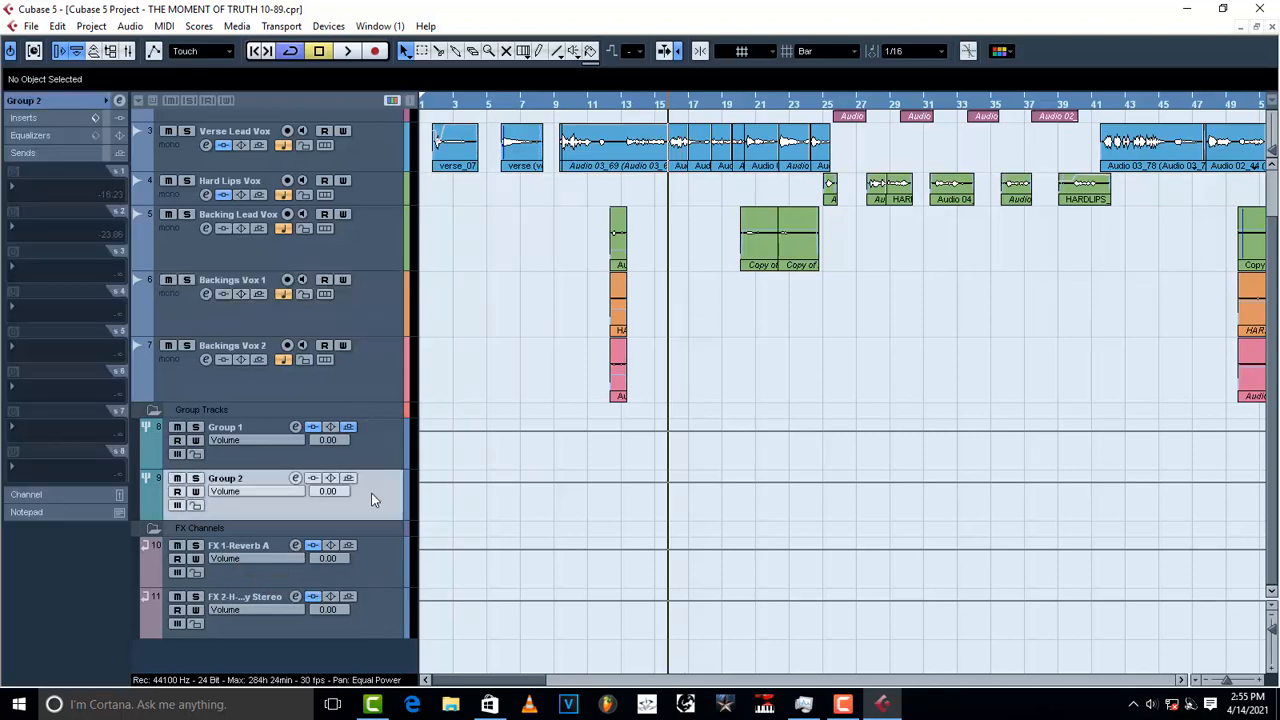
{"action": "left_click", "coordinate": [360, 455]}
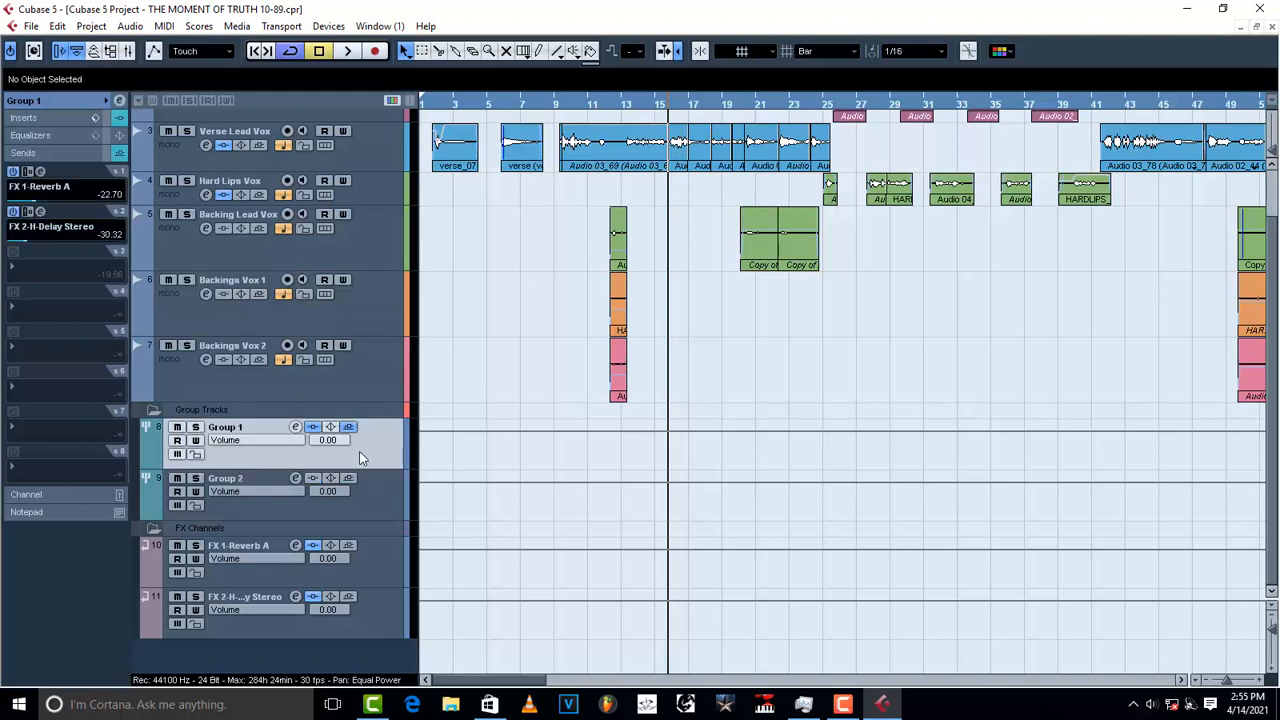
{"action": "left_click", "coordinate": [29, 118]}
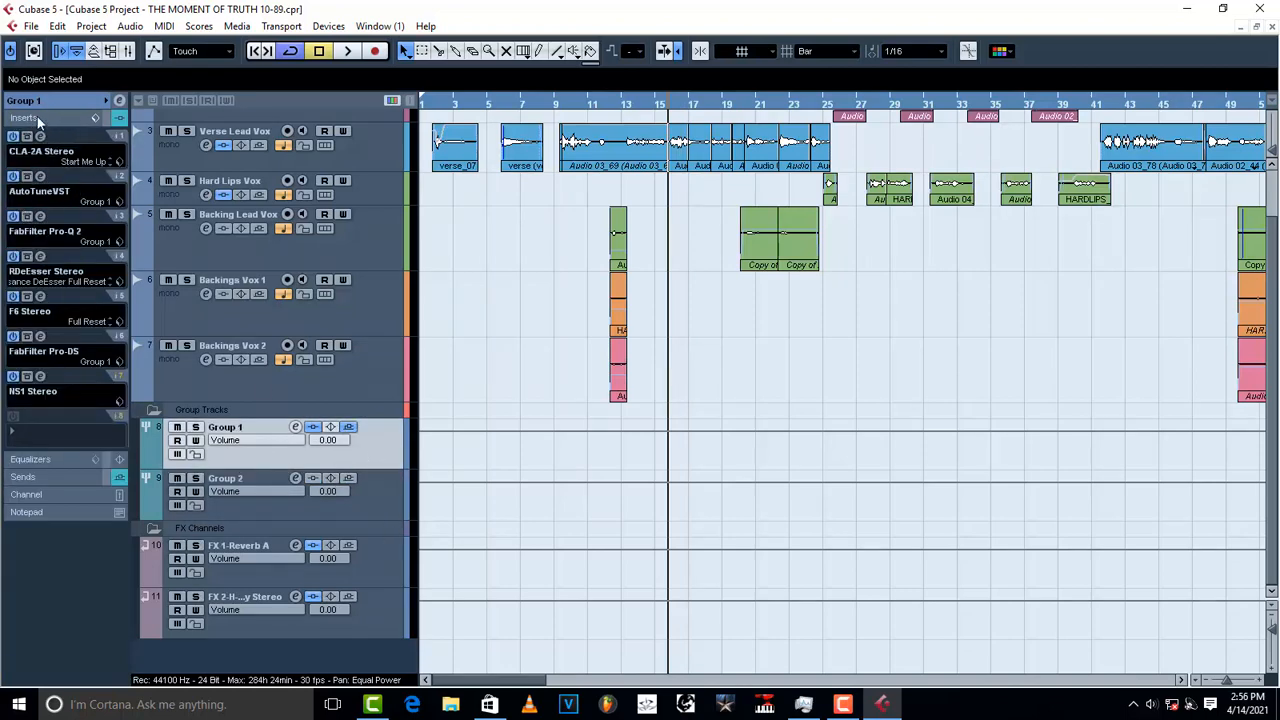
Step: Load the dsfr insert preset onto Group 2
{"action": "left_click", "coordinate": [373, 495]}
{"action": "left_click", "coordinate": [97, 116]}
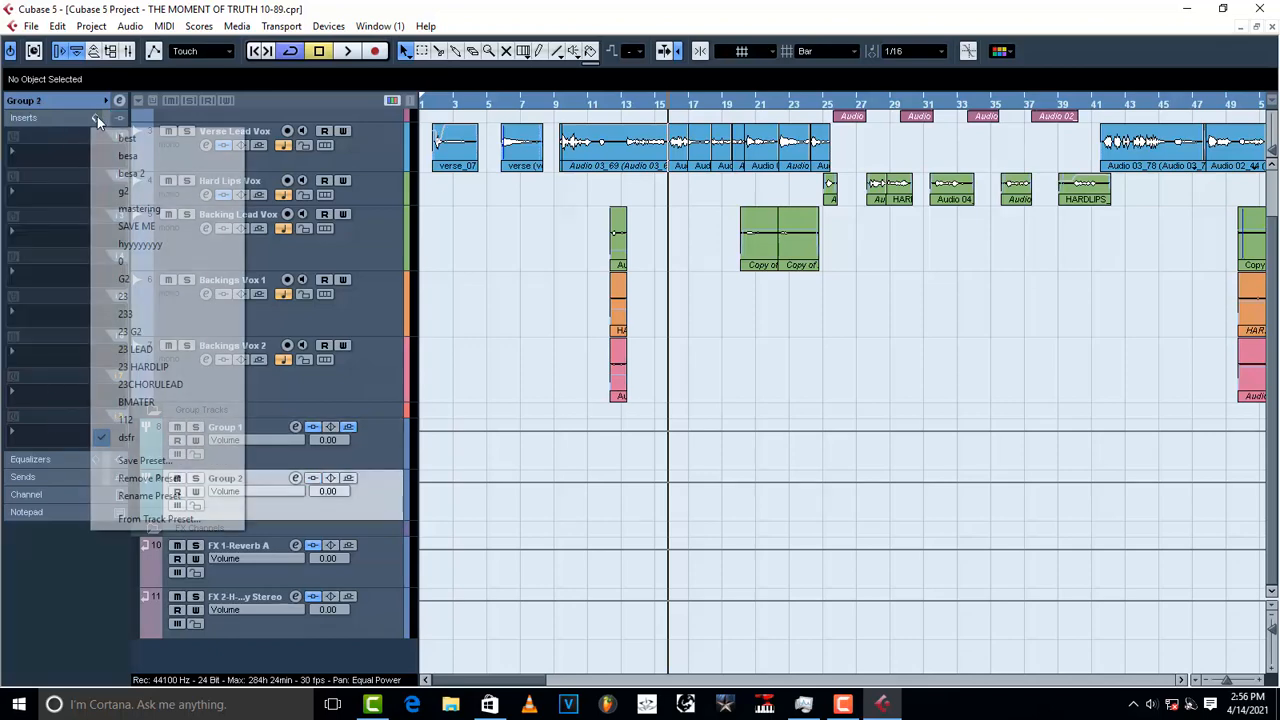
{"action": "left_click", "coordinate": [150, 437]}
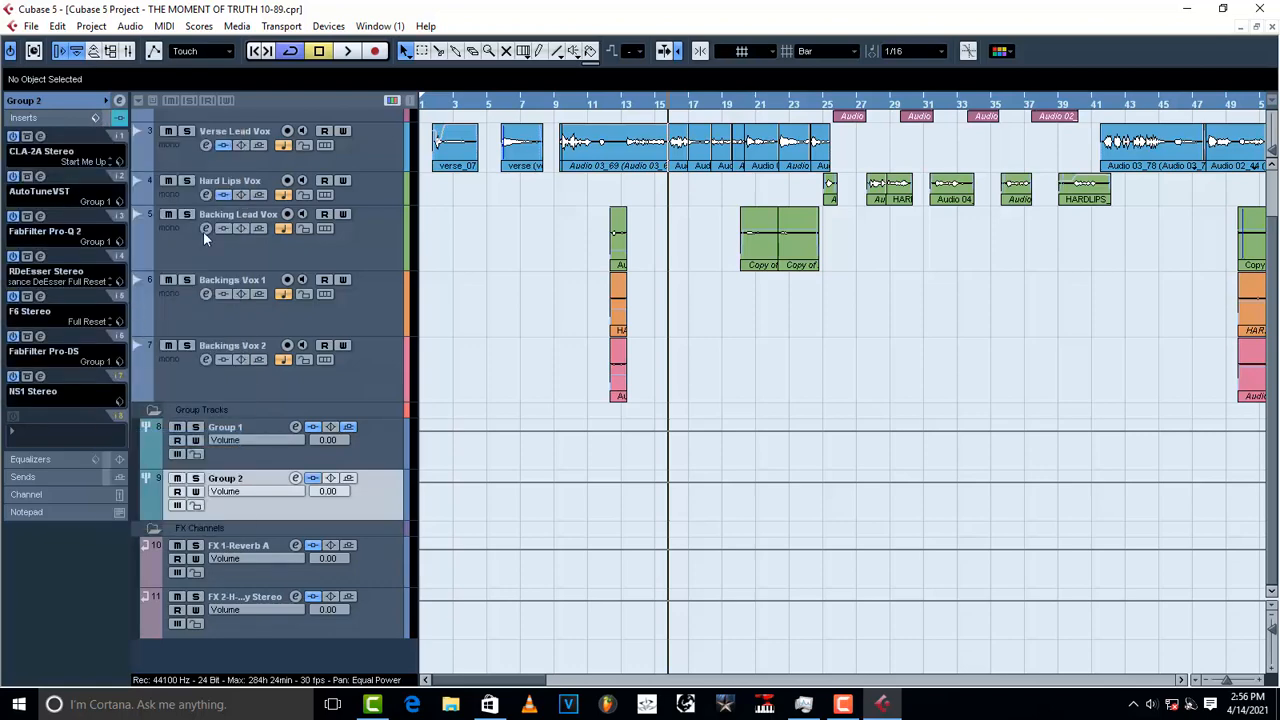
Step: Review Group 1's channel settings insert presets without saving, then reselect Group 2 in the enlarged project window
{"action": "left_click", "coordinate": [290, 444]}
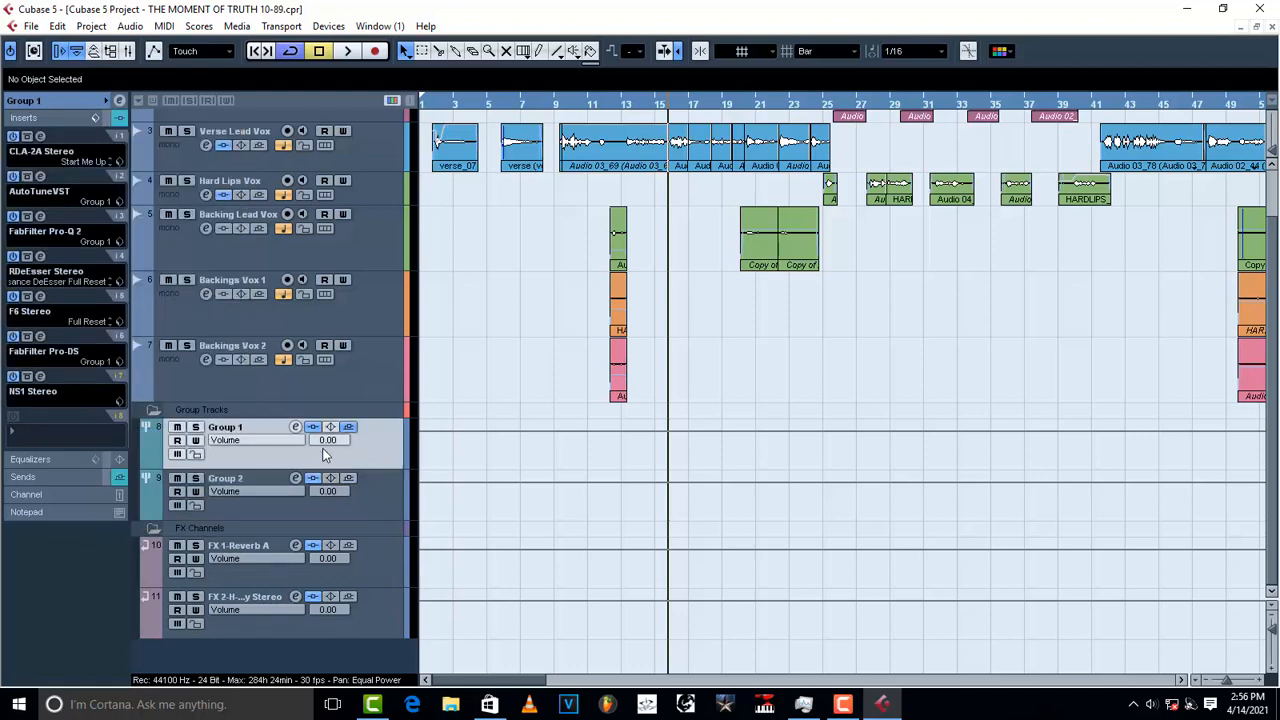
{"action": "left_click", "coordinate": [295, 427]}
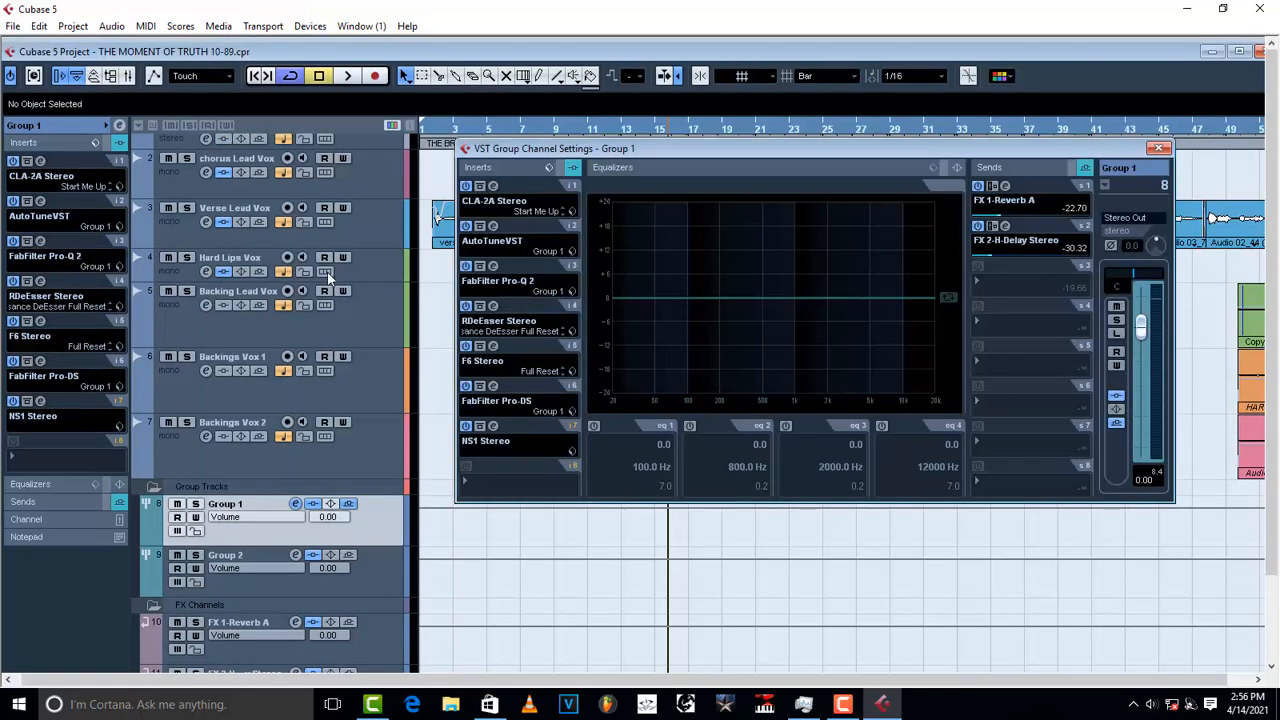
{"action": "left_click", "coordinate": [548, 168]}
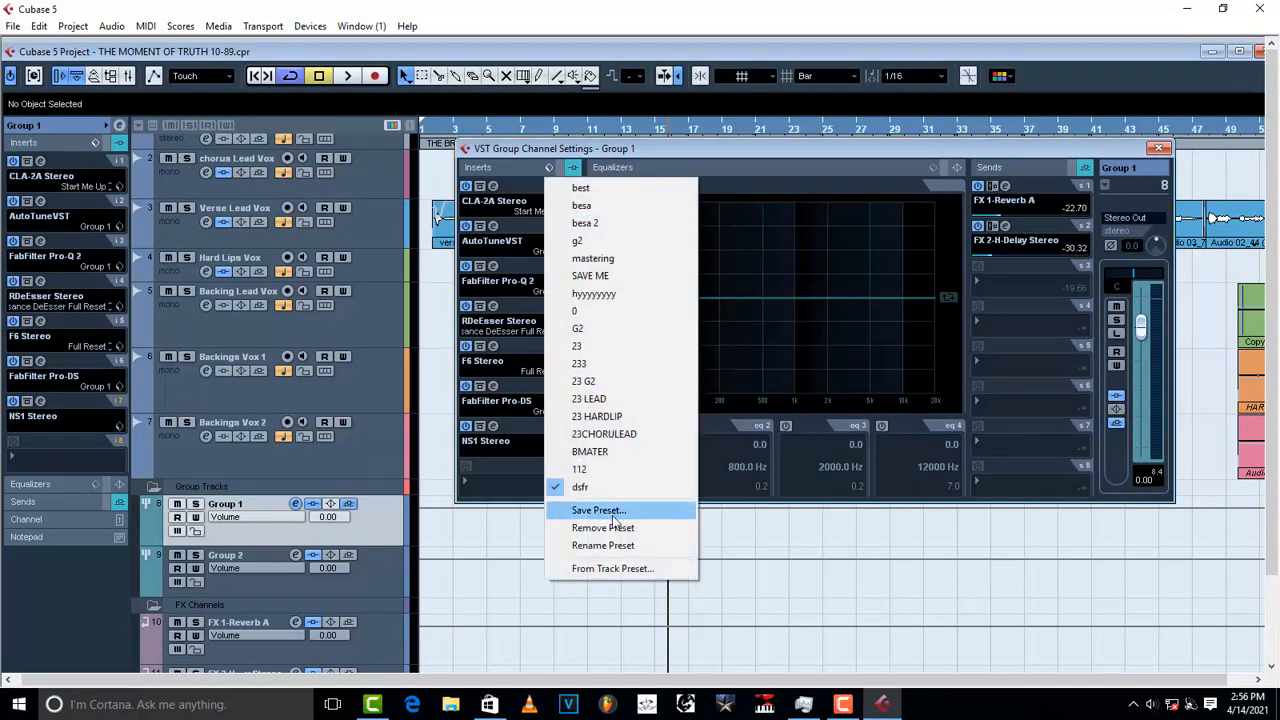
{"action": "left_click", "coordinate": [797, 145]}
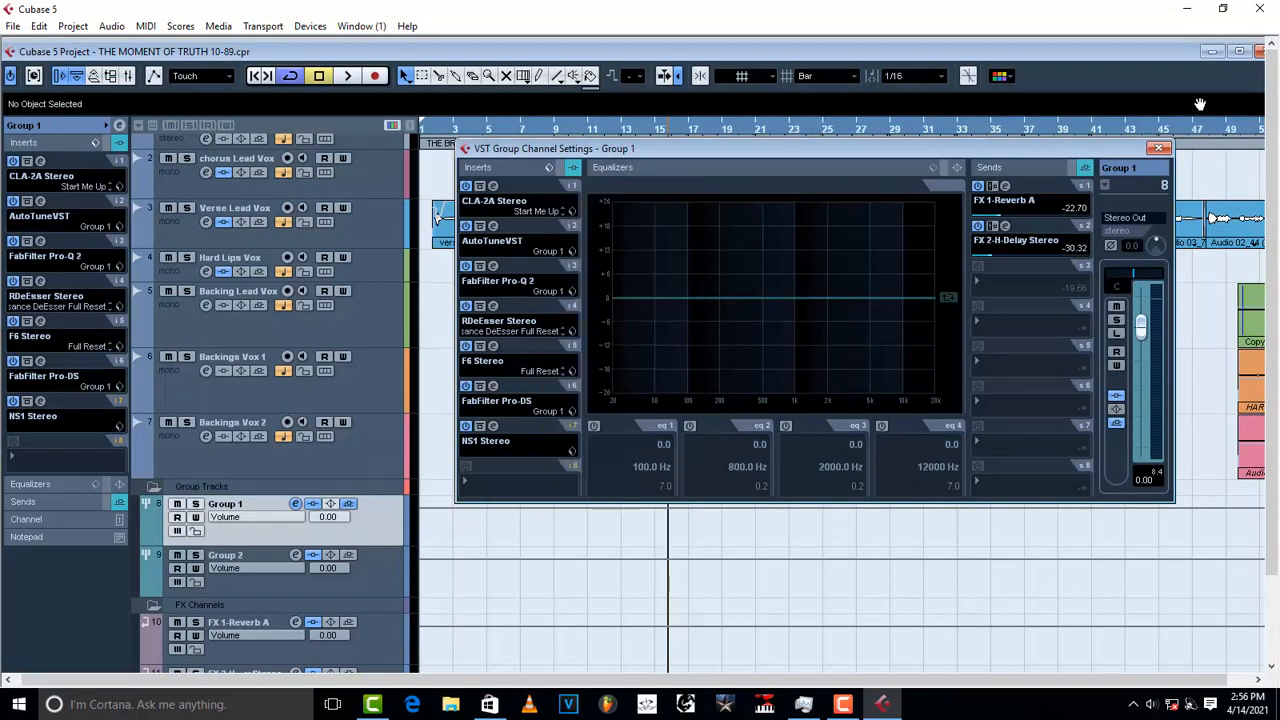
{"action": "left_click", "coordinate": [1161, 148]}
{"action": "left_click", "coordinate": [1240, 51]}
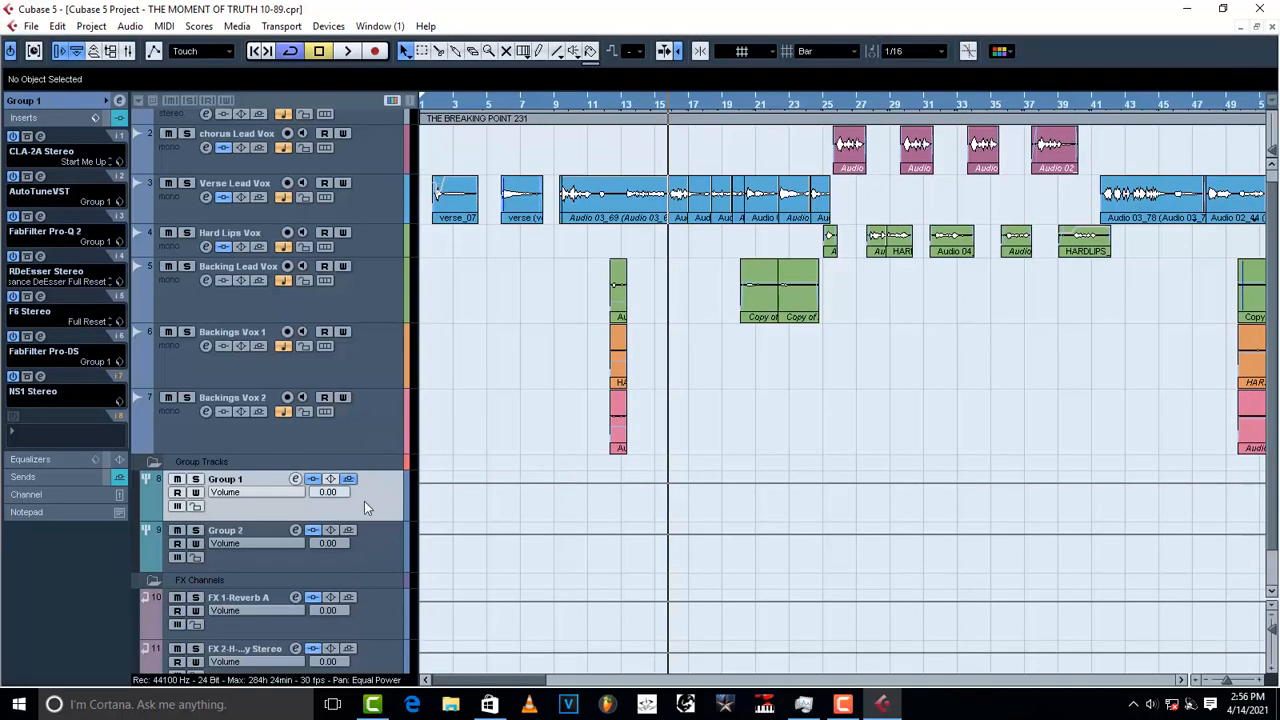
{"action": "left_click", "coordinate": [342, 556]}
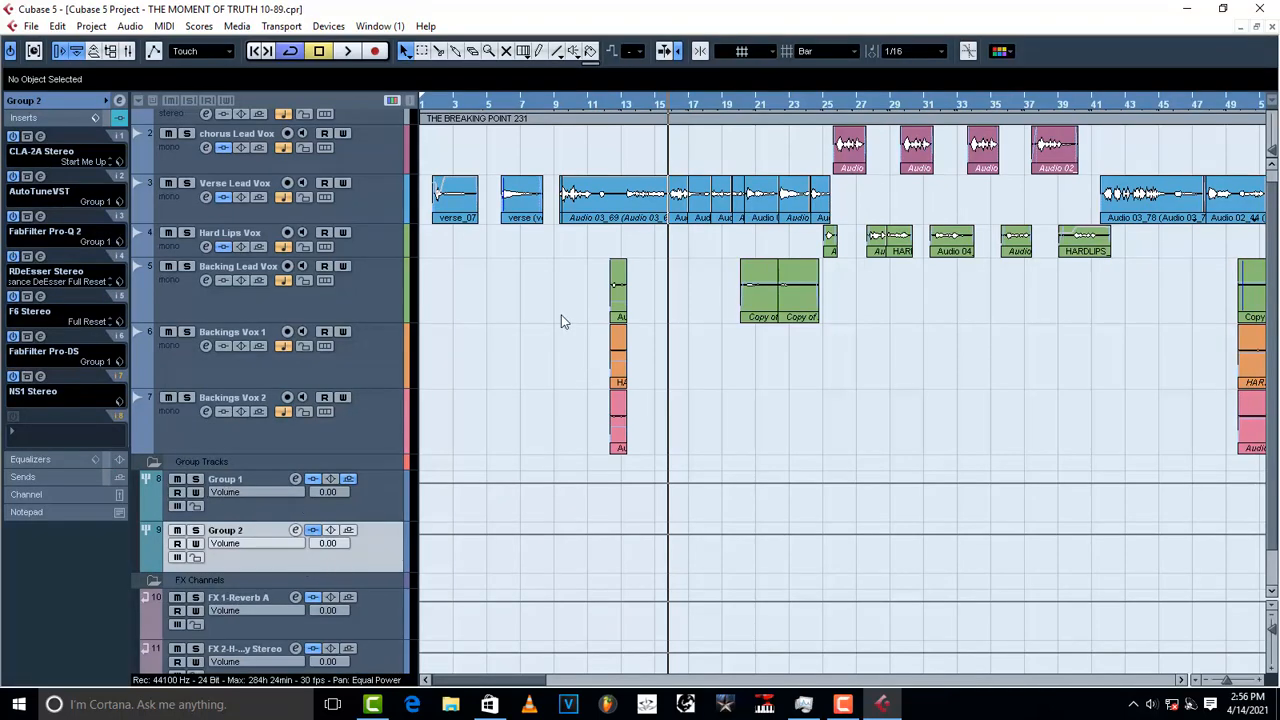
Step: Play from bar 12 with the vocal group soloed, then show the channel's effect sends
{"action": "left_click", "coordinate": [353, 362]}
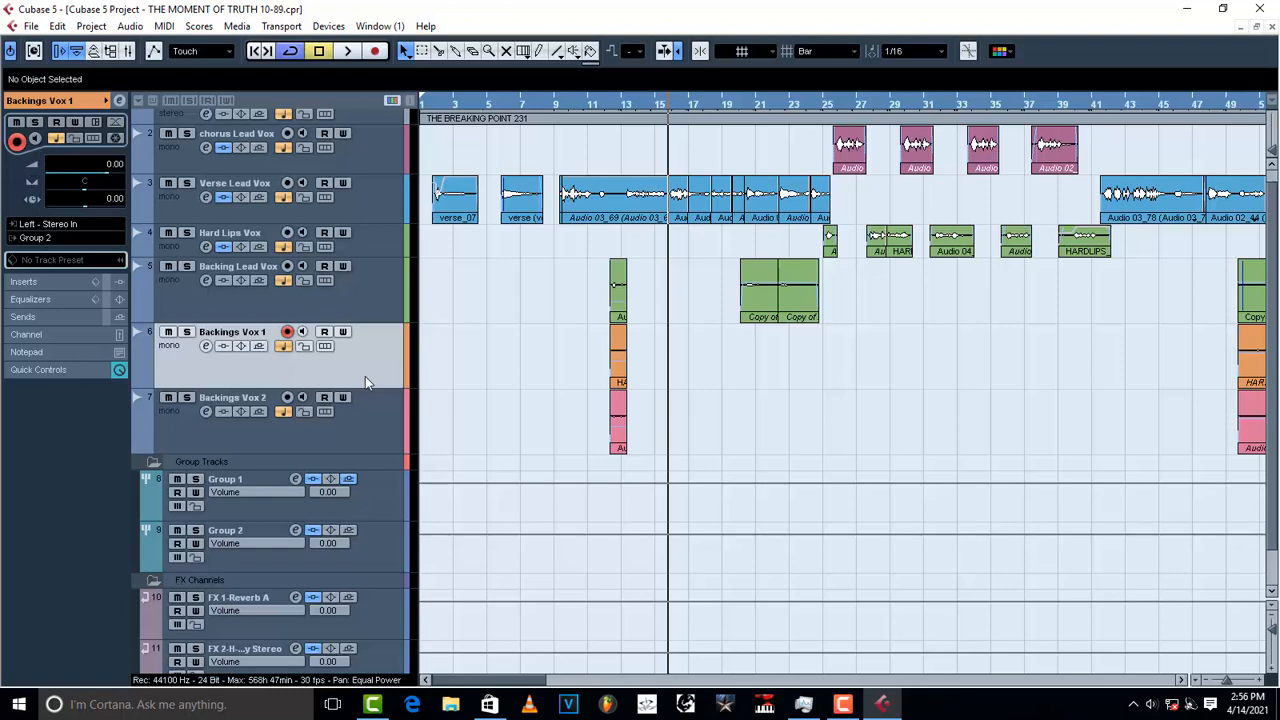
{"action": "left_click", "coordinate": [368, 556]}
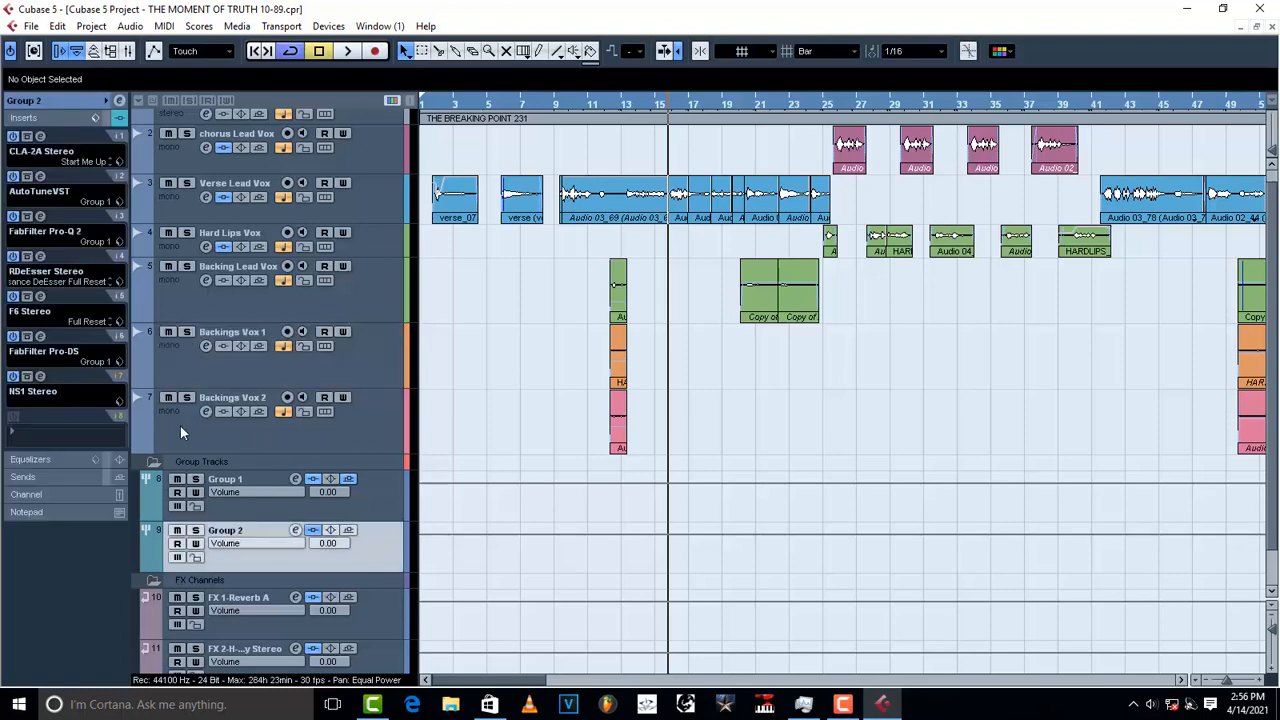
{"action": "left_click", "coordinate": [610, 106]}
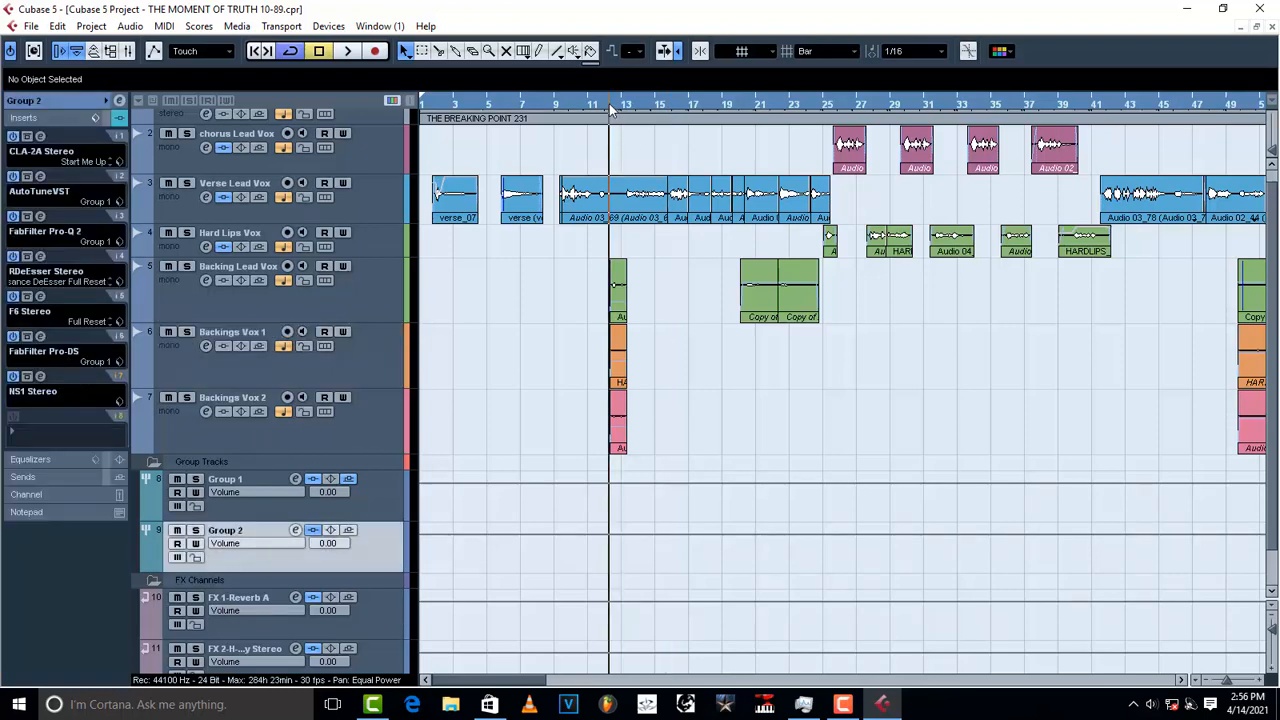
{"action": "key", "text": "space"}
{"action": "key", "text": "space"}
{"action": "left_click", "coordinate": [196, 481]}
{"action": "key", "text": "space"}
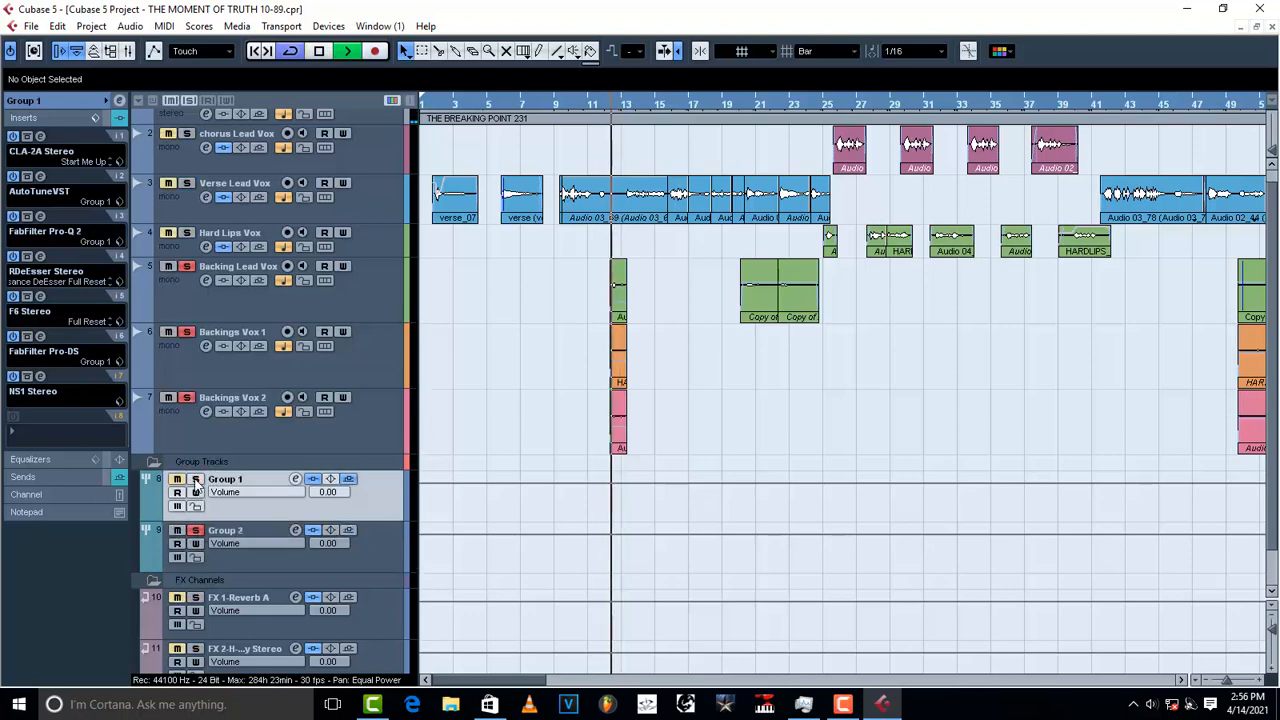
{"action": "key", "text": "space"}
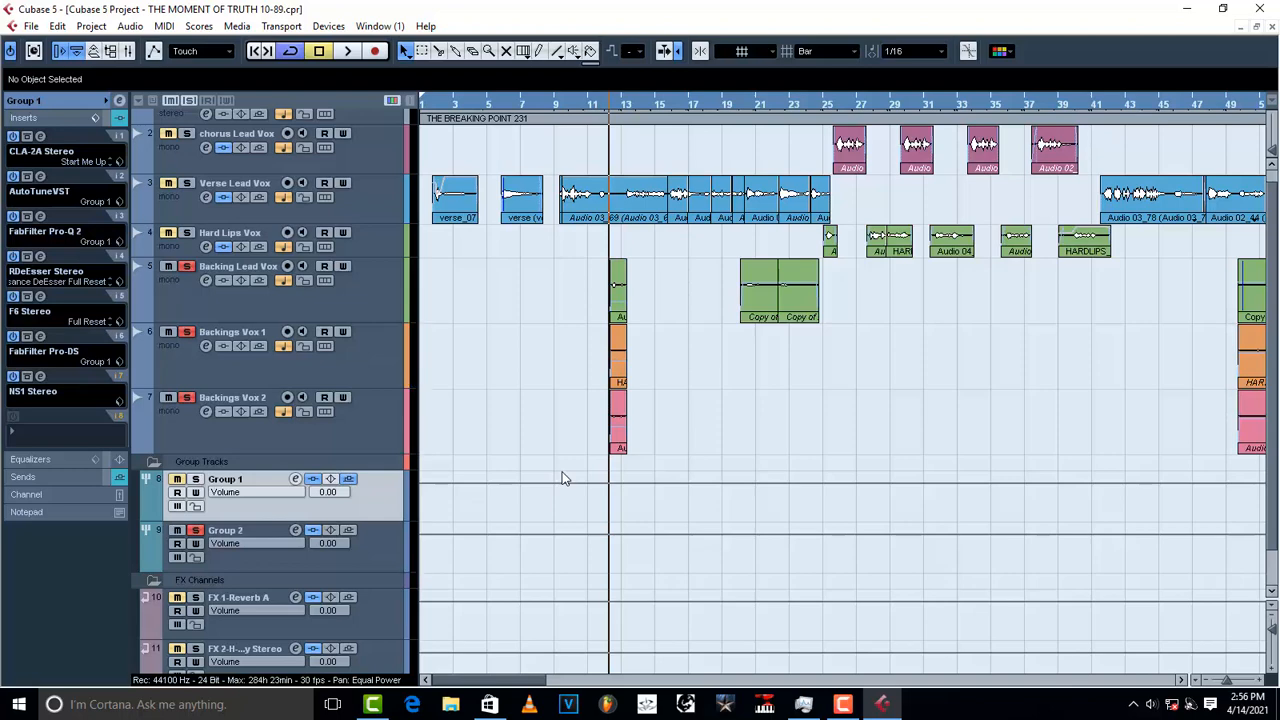
{"action": "left_click", "coordinate": [33, 481]}
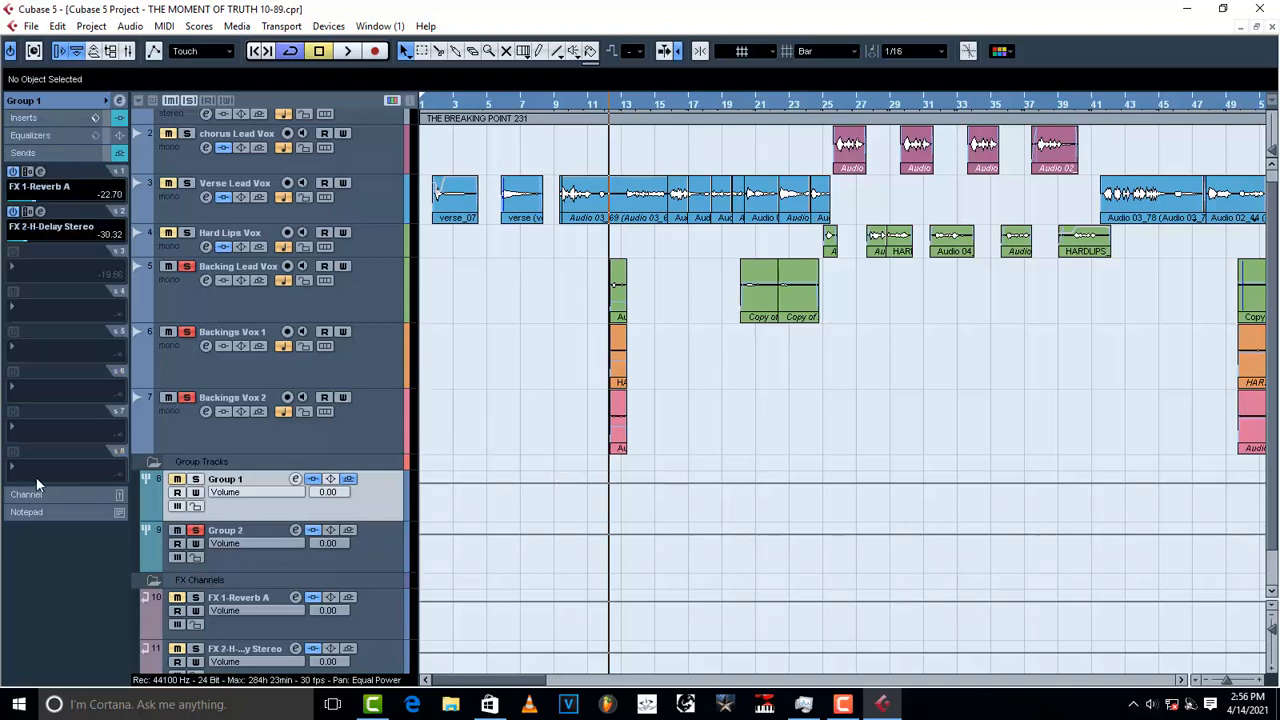
Step: Select Group 2 and enable its first send, routed to FX 1-Reverb A
{"action": "left_click", "coordinate": [355, 553]}
{"action": "left_click", "coordinate": [34, 207]}
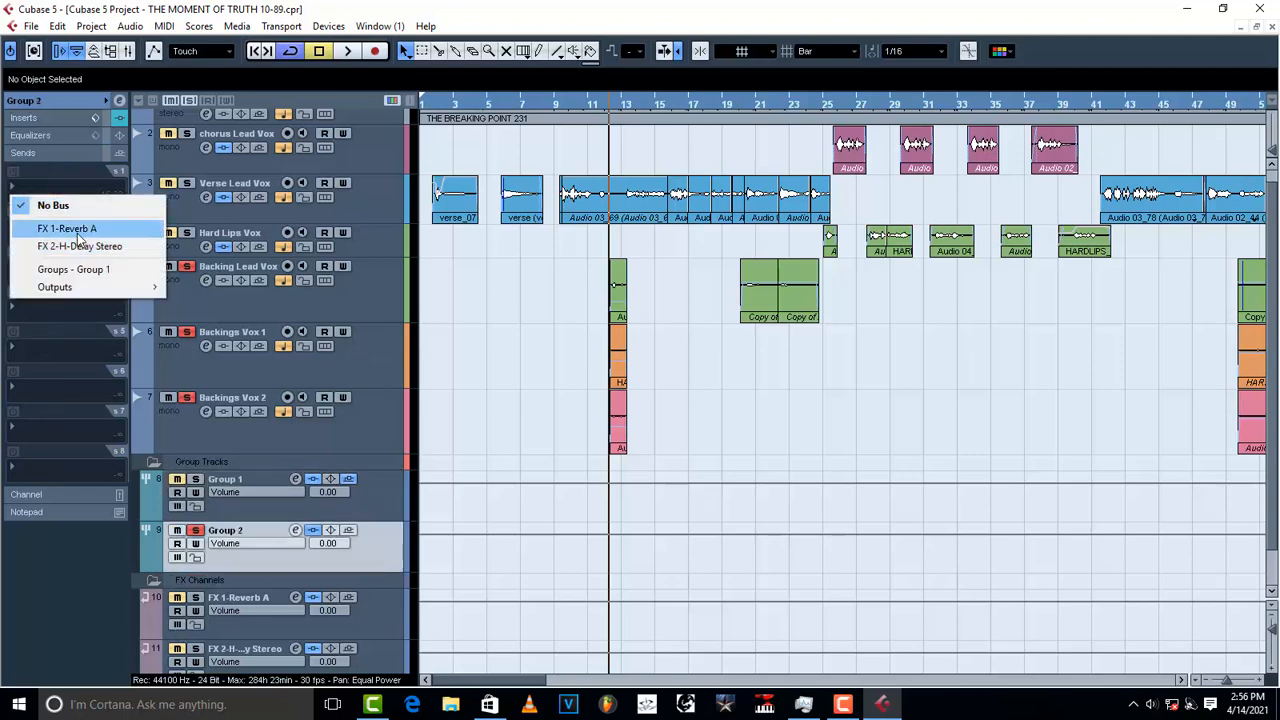
{"action": "left_click", "coordinate": [60, 229]}
{"action": "left_click", "coordinate": [14, 172]}
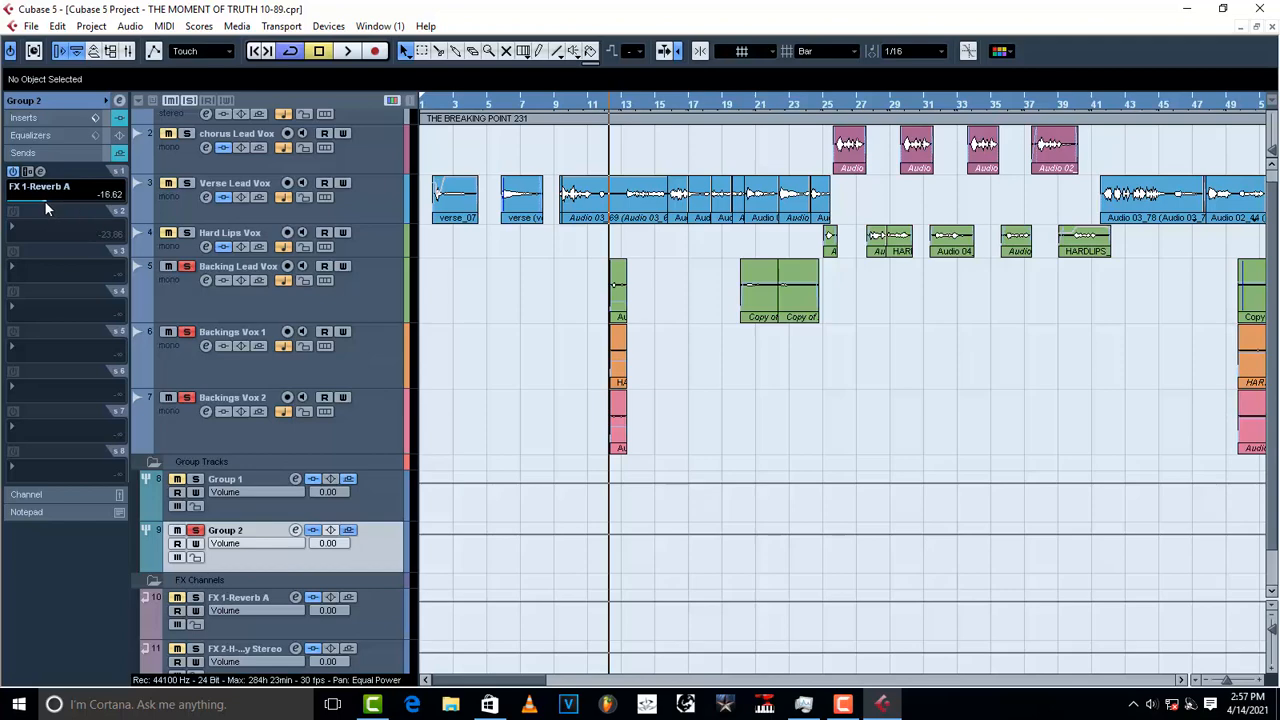
Step: Route Group 2's second send to FX 2-H-Delay Stereo and raise its level slightly
{"action": "left_click", "coordinate": [45, 227]}
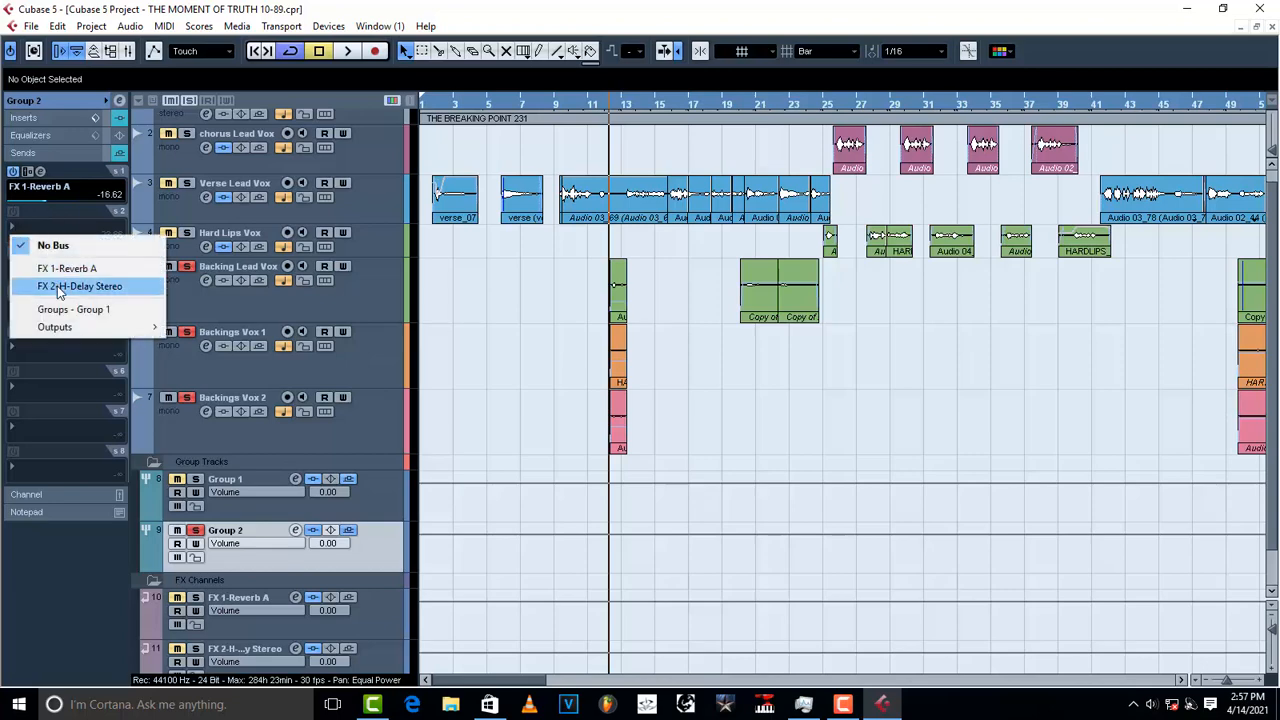
{"action": "left_click", "coordinate": [60, 287]}
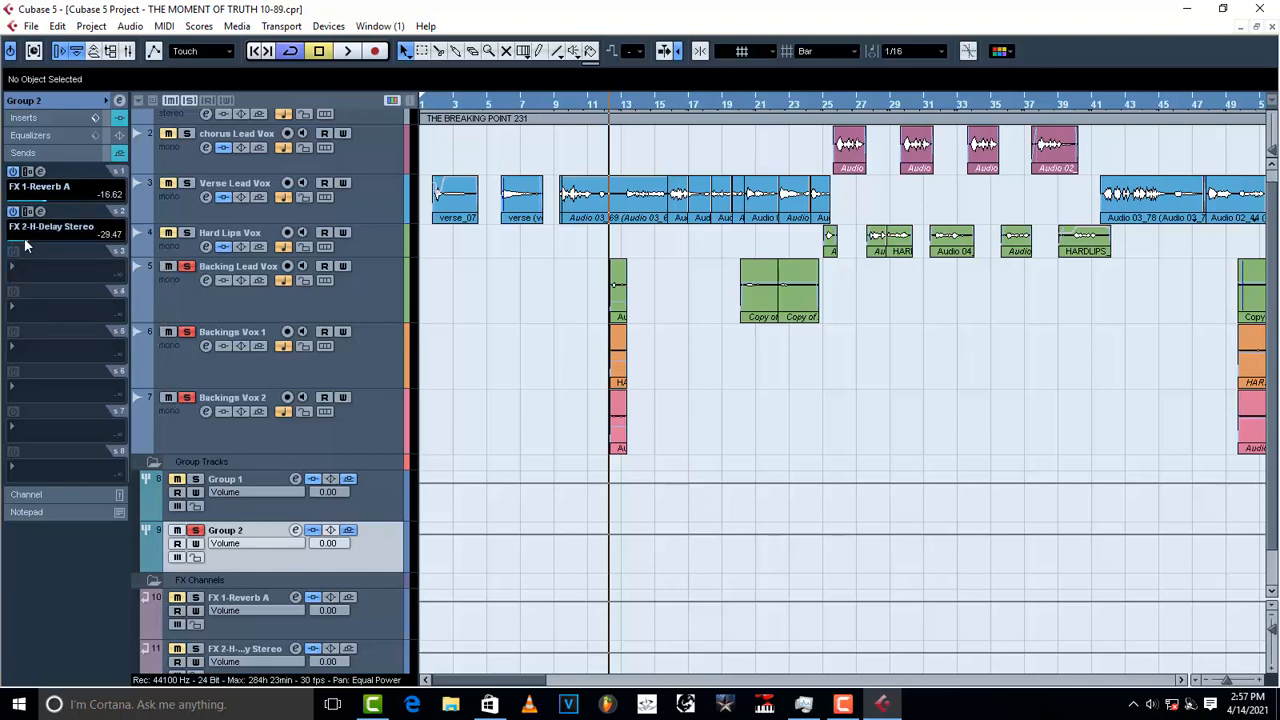
{"action": "left_click_drag", "start_coordinate": [27, 244], "coordinate": [30, 244]}
Step: Play and stop from bar 12 three times to hear the vocals with the new reverb and delay sends
{"action": "key", "text": "space"}
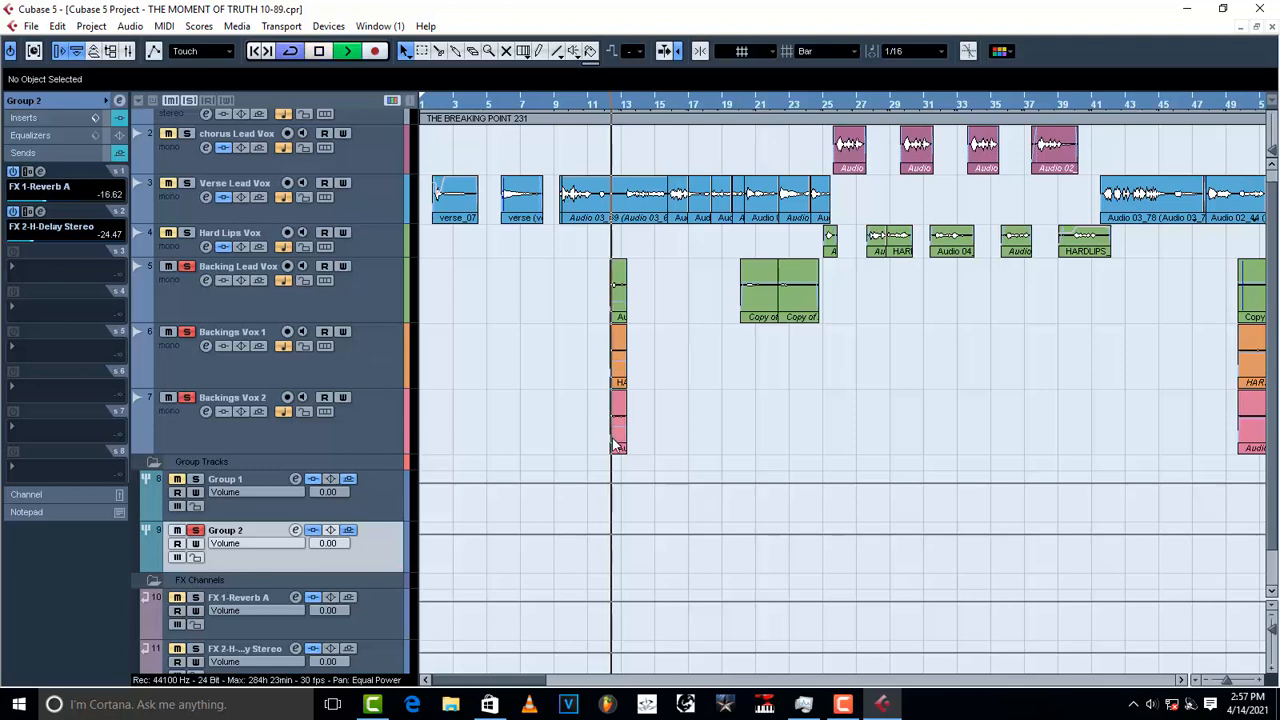
{"action": "key", "text": "space"}
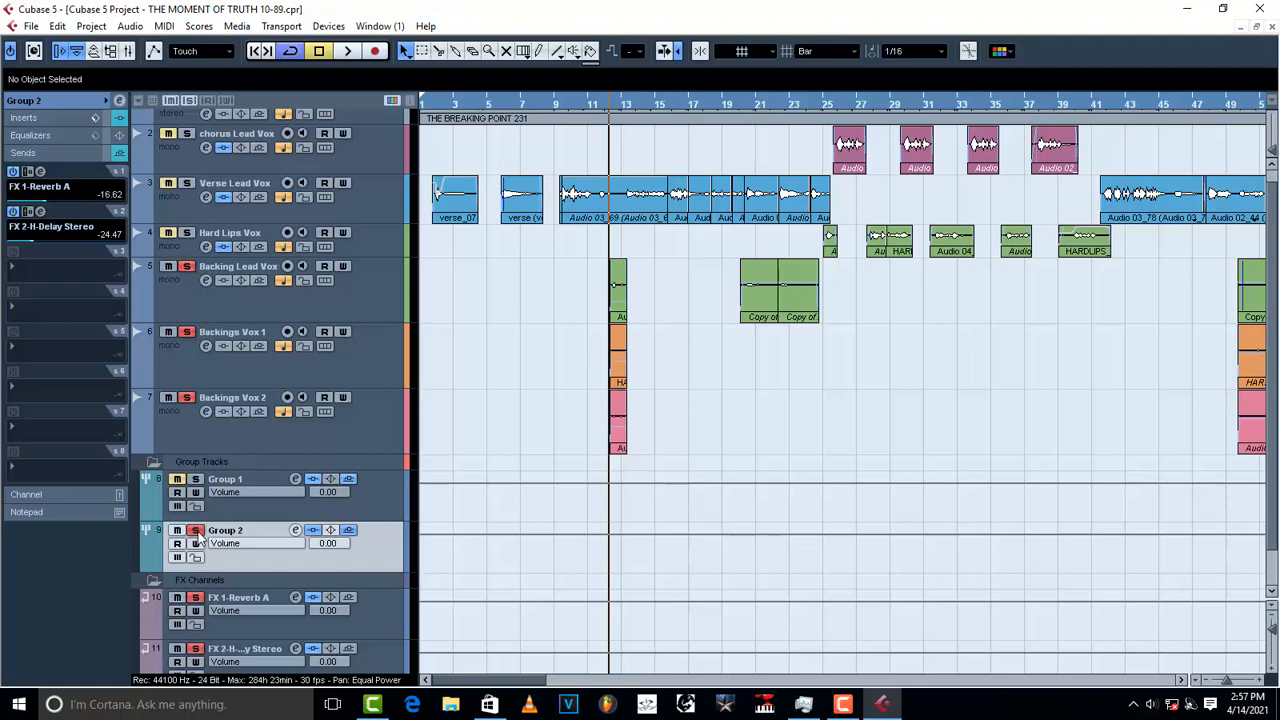
{"action": "key", "text": "space"}
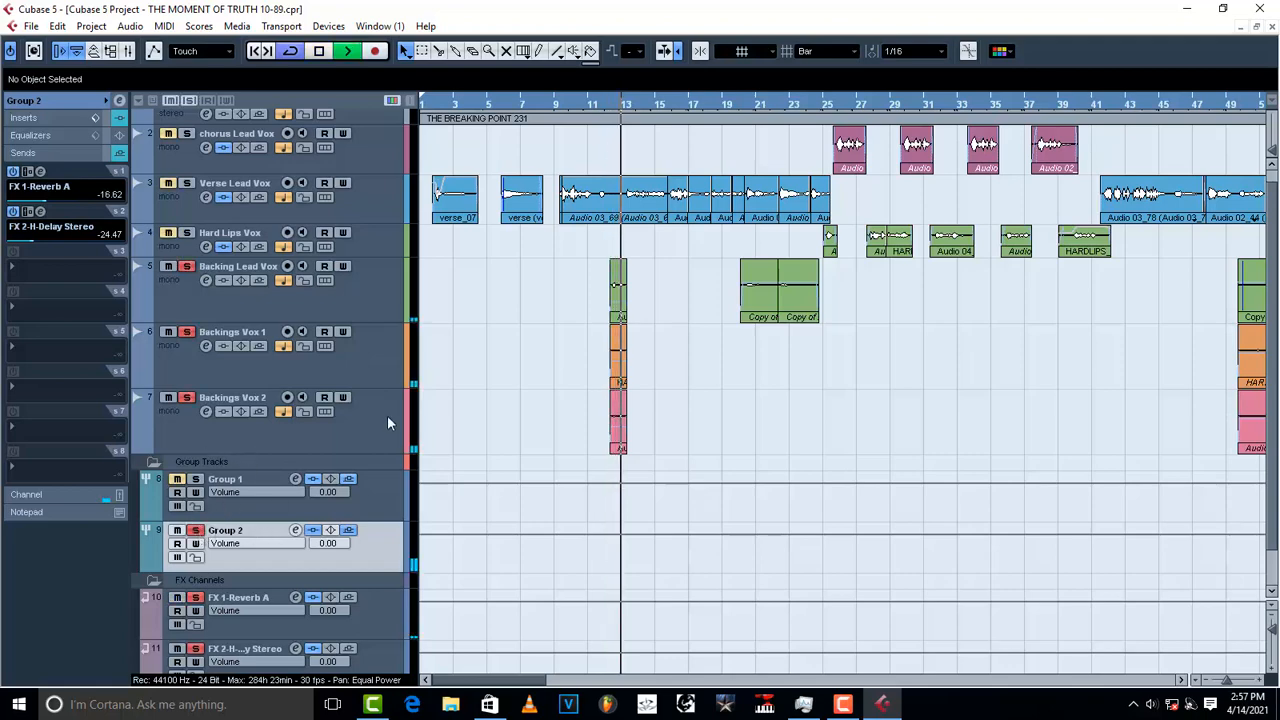
{"action": "key", "text": "space"}
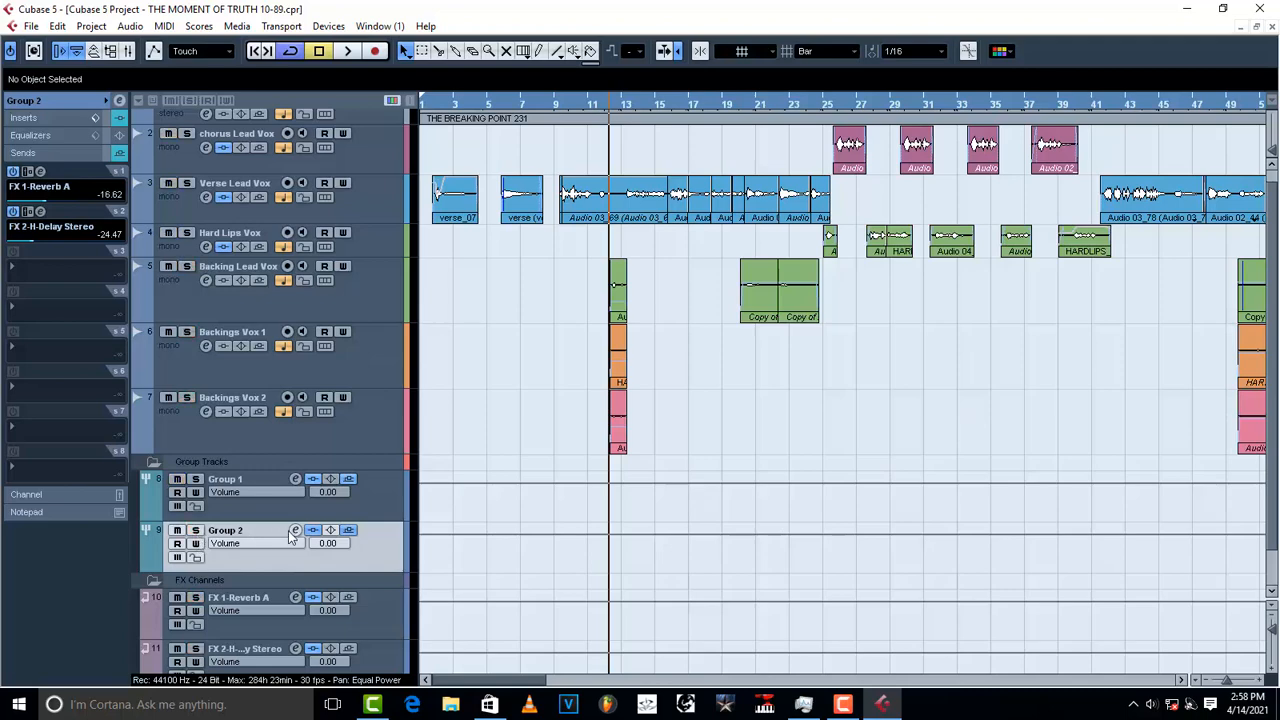
{"action": "key", "text": "space"}
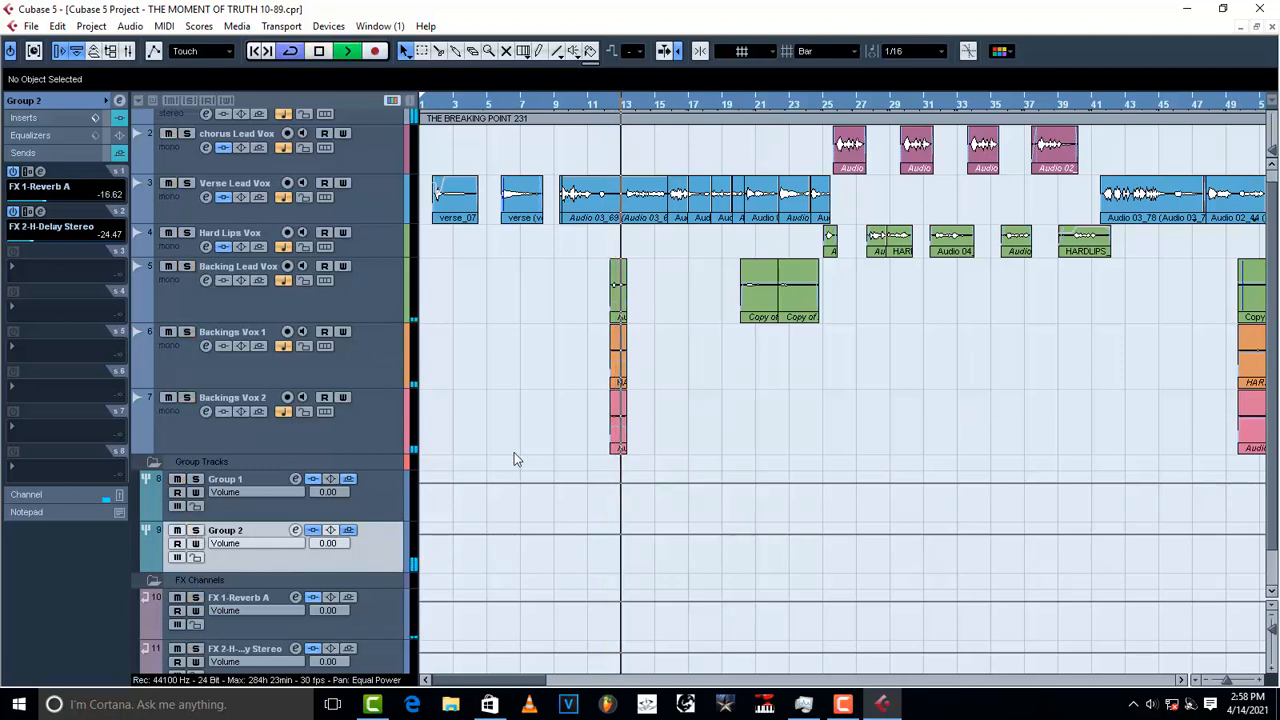
{"action": "key", "text": "space"}
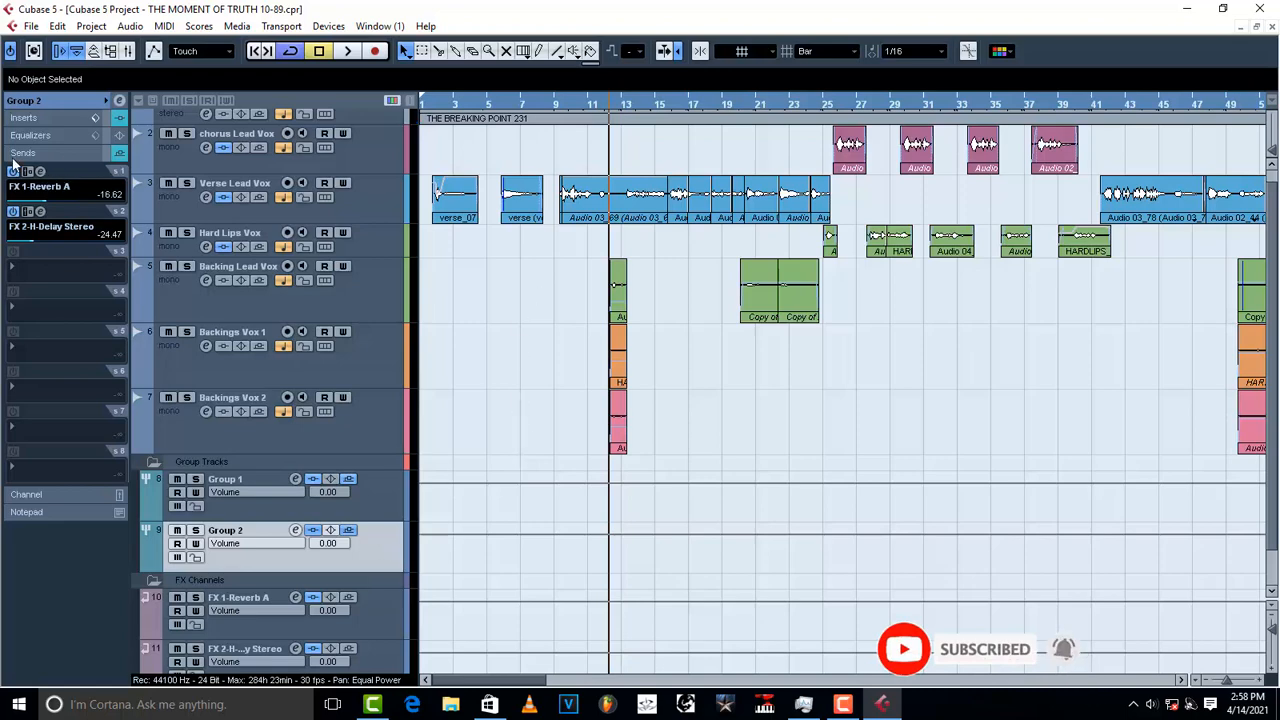
Step: Raise the Gain on Group 2's CLA-2A insert to about 46 during playback, then close its editor
{"action": "left_click", "coordinate": [26, 118]}
{"action": "left_click", "coordinate": [41, 138]}
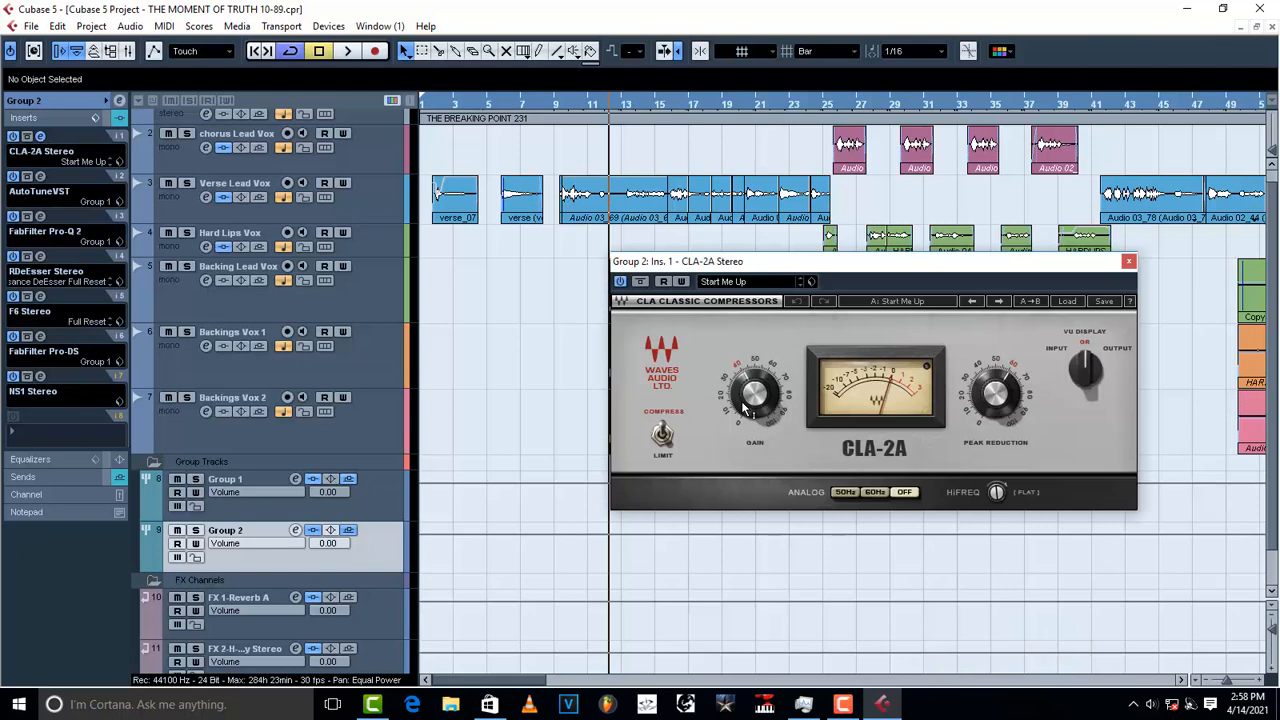
{"action": "mouse_move", "coordinate": [745, 408]}
{"action": "scroll", "coordinate": [745, 408], "scroll_direction": "up", "scroll_amount": 5}
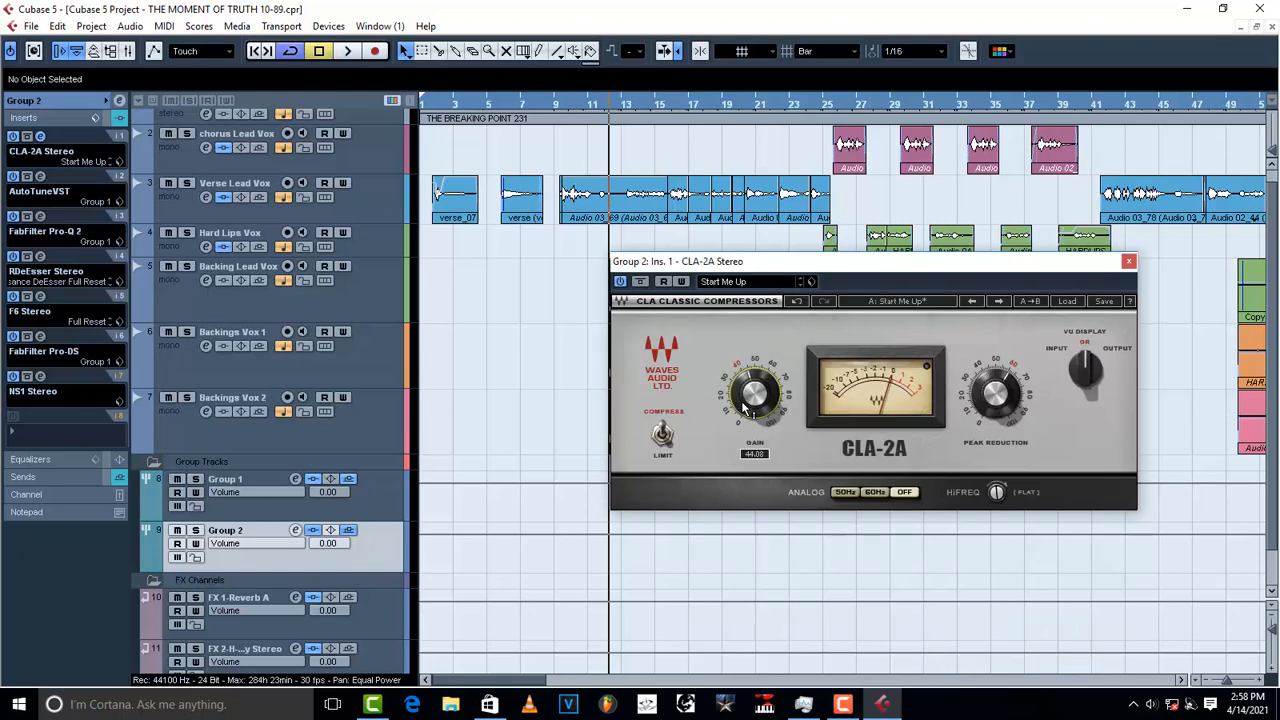
{"action": "key", "text": "space"}
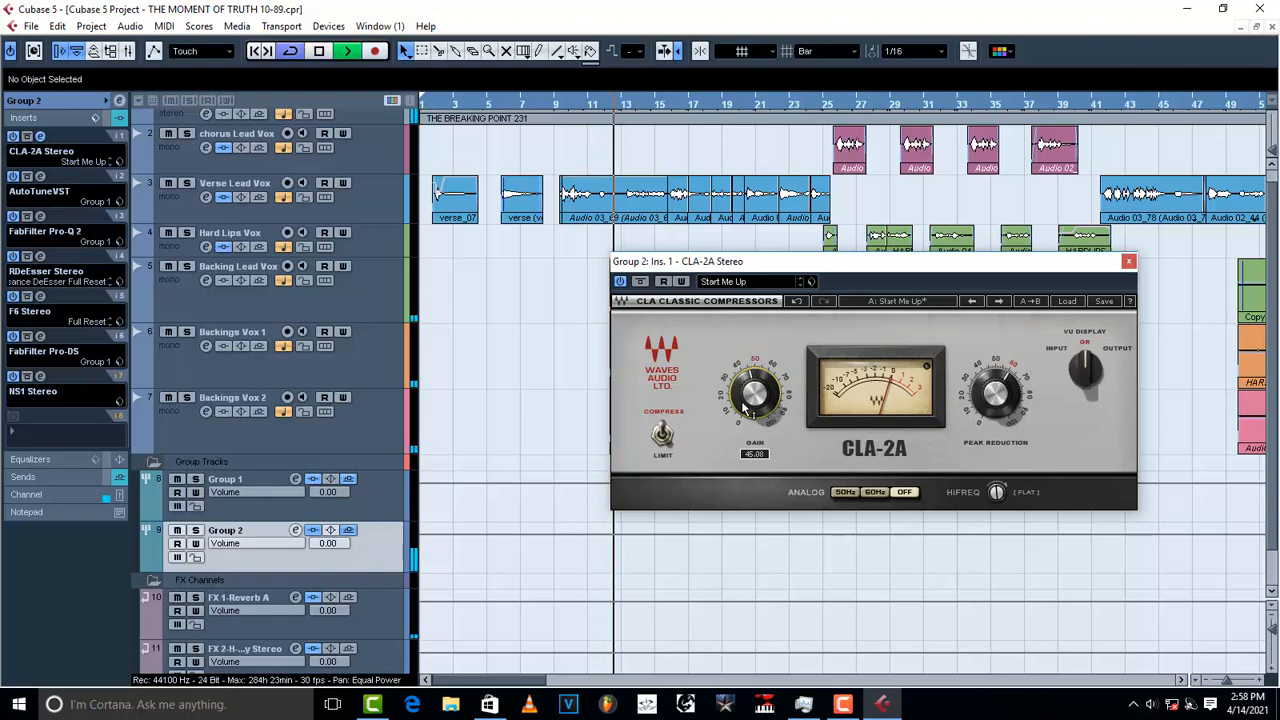
{"action": "scroll", "coordinate": [745, 408], "scroll_direction": "up", "scroll_amount": 3}
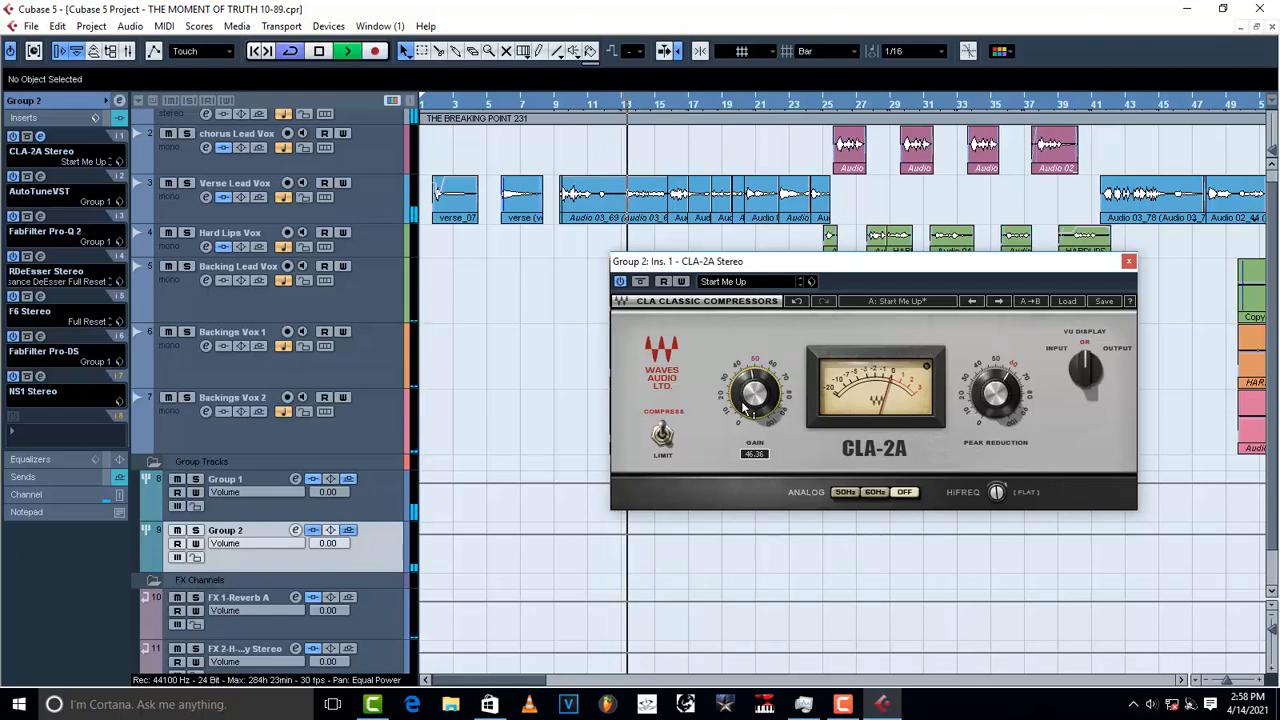
{"action": "key", "text": "space"}
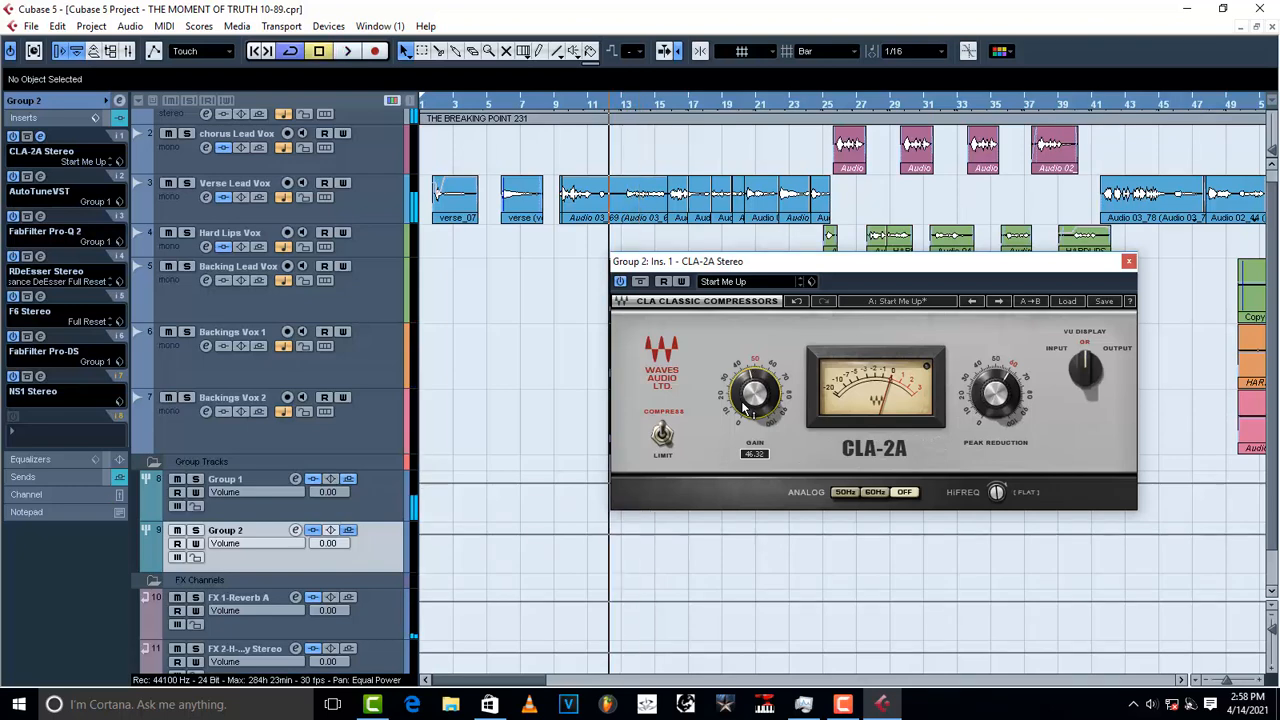
{"action": "key", "text": "space"}
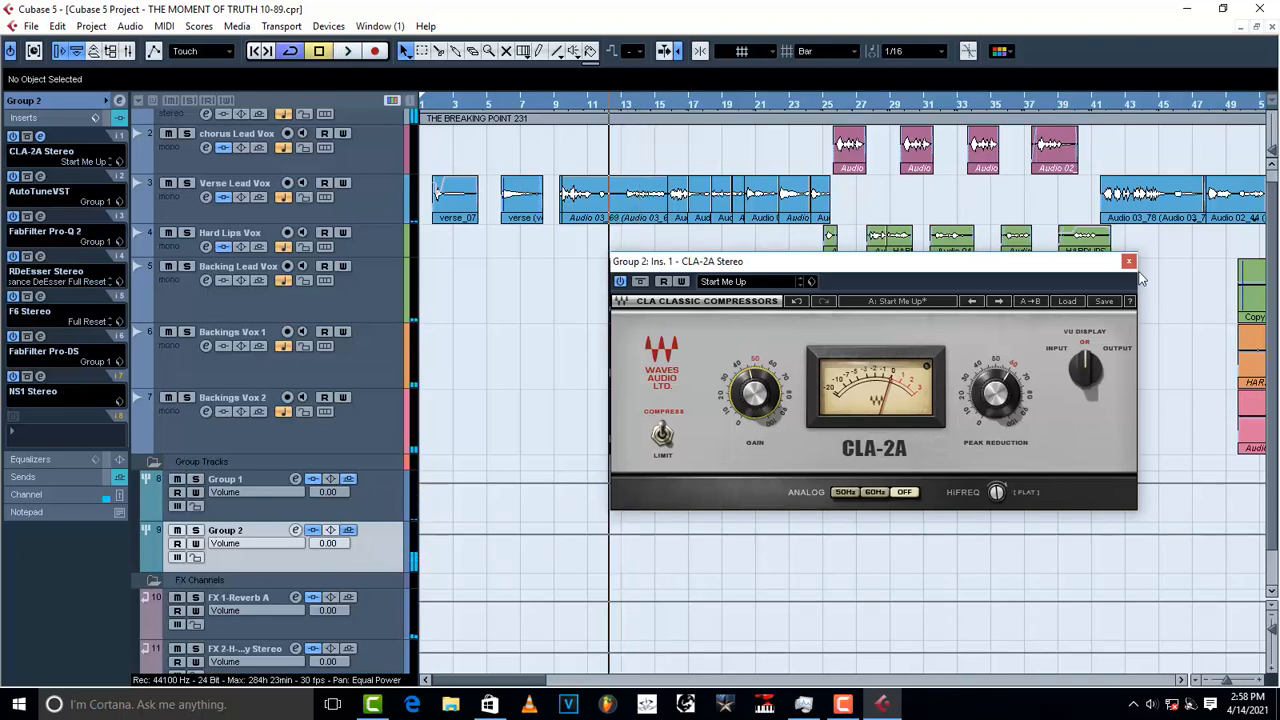
{"action": "left_click", "coordinate": [1129, 262]}
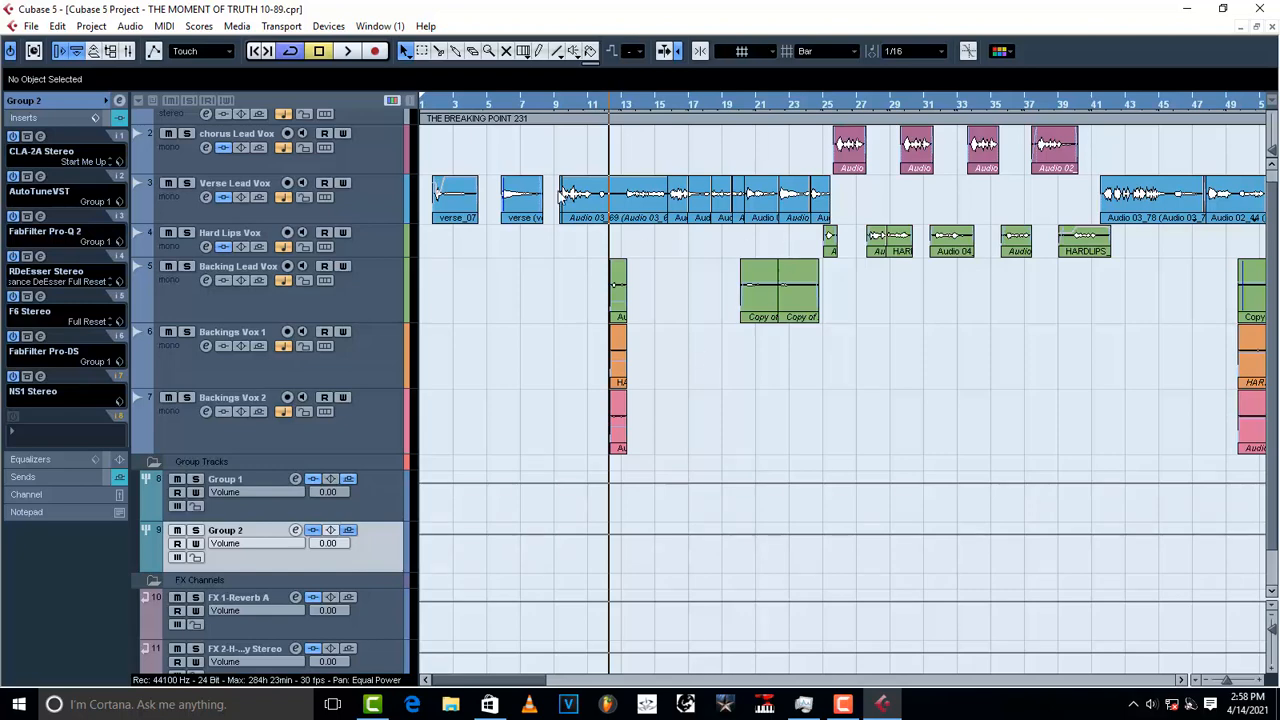
Step: Set the project cursor near bar 9 in the ruler
{"action": "left_click", "coordinate": [566, 106]}
{"action": "left_click", "coordinate": [564, 107]}
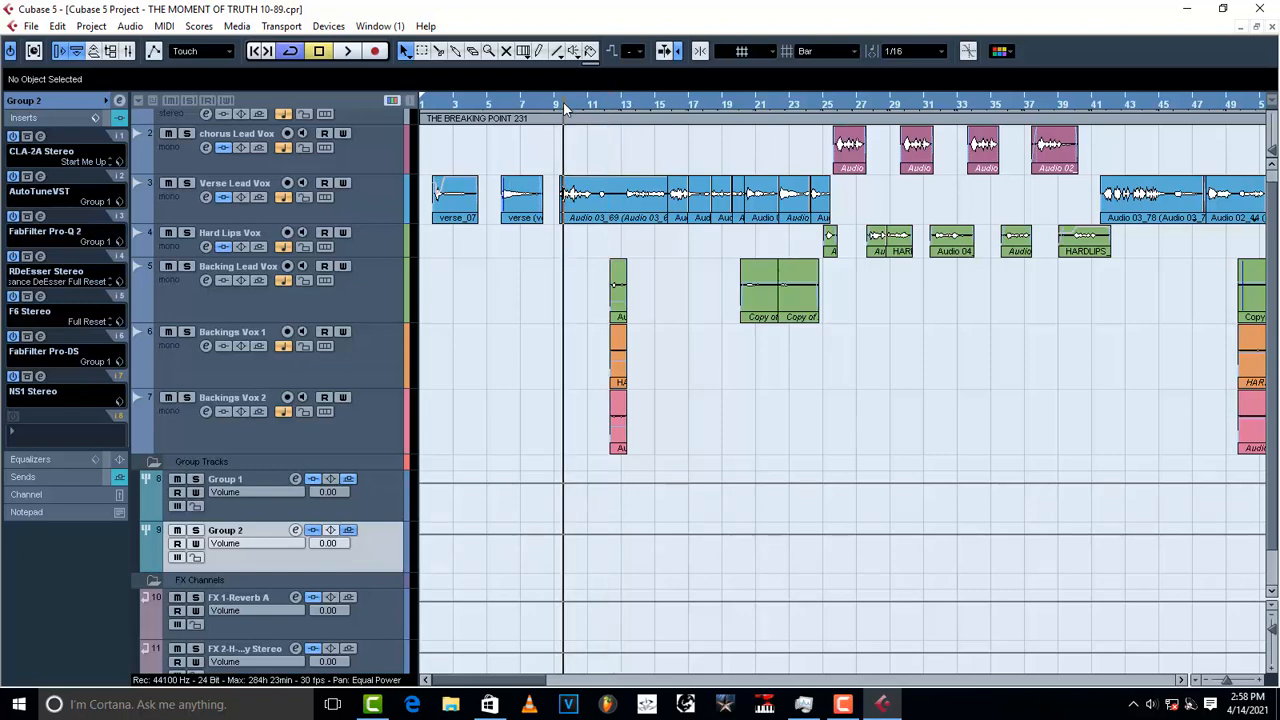
{"action": "left_click", "coordinate": [562, 108]}
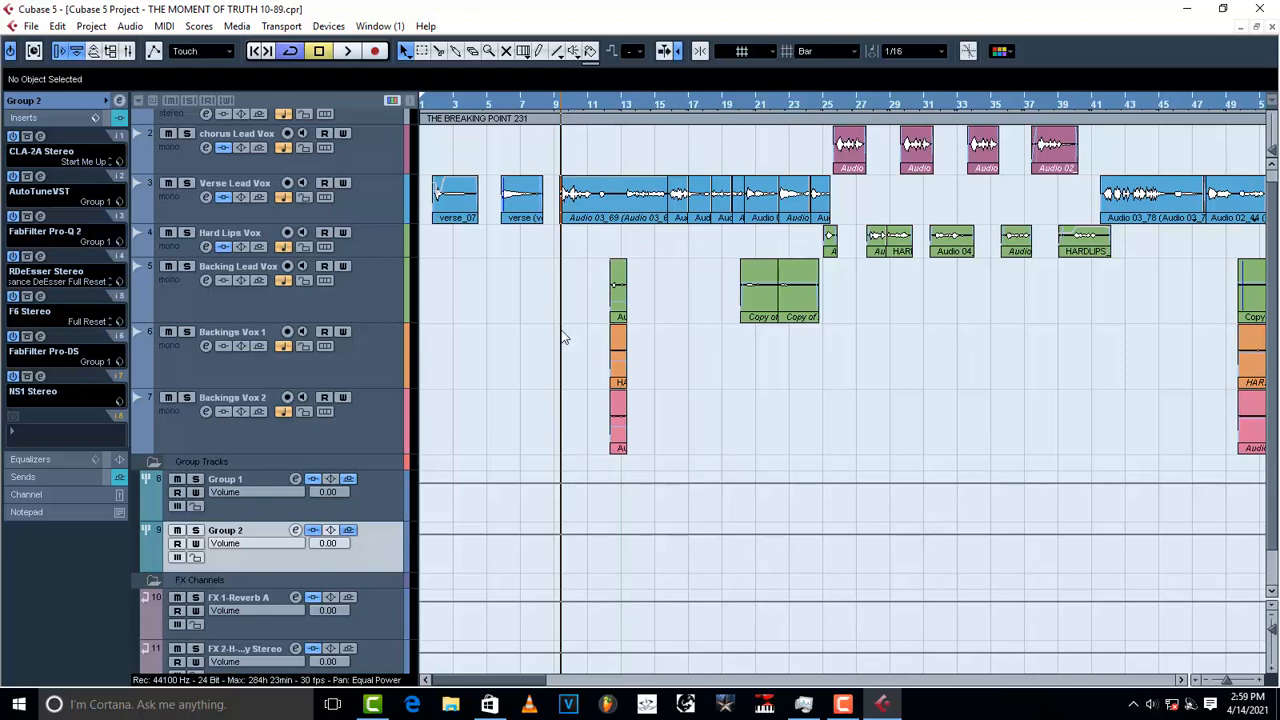
{"action": "scroll", "coordinate": [563, 338], "scroll_direction": "up", "scroll_amount": 1}
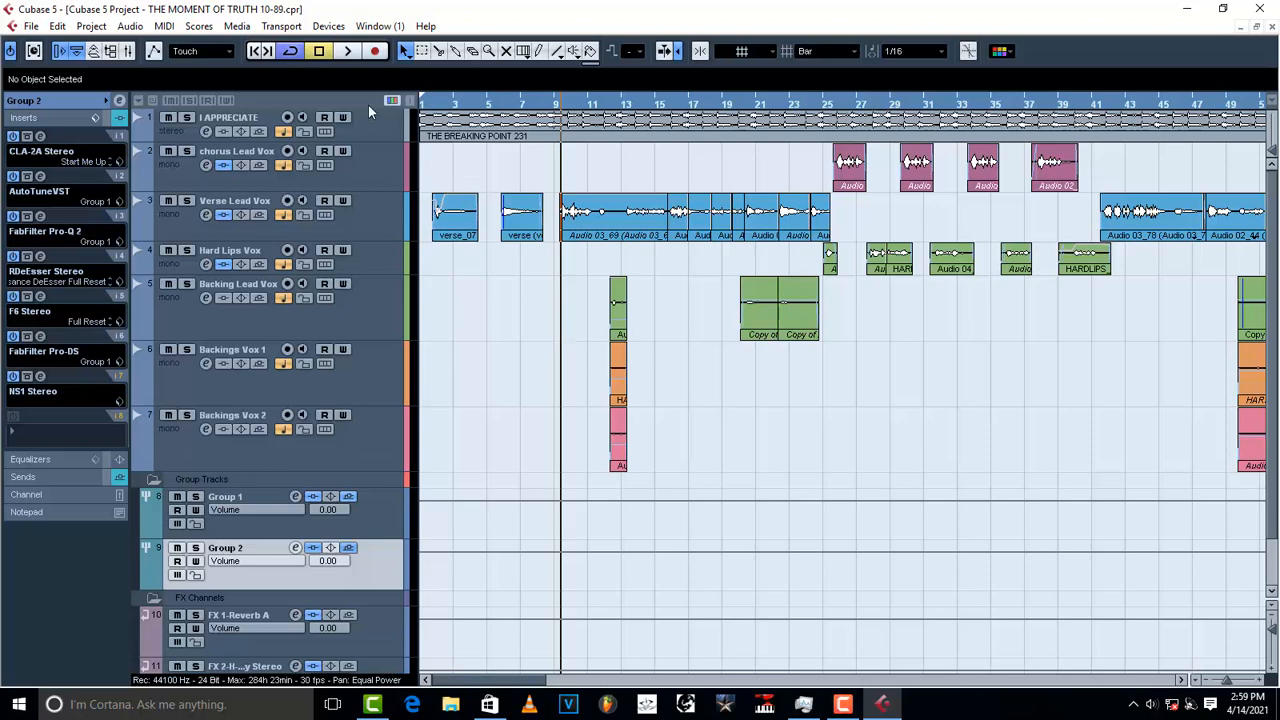
Step: Load Trackspacer 2.5 onto an empty insert of the I APPRECIATE channel
{"action": "left_click", "coordinate": [387, 130]}
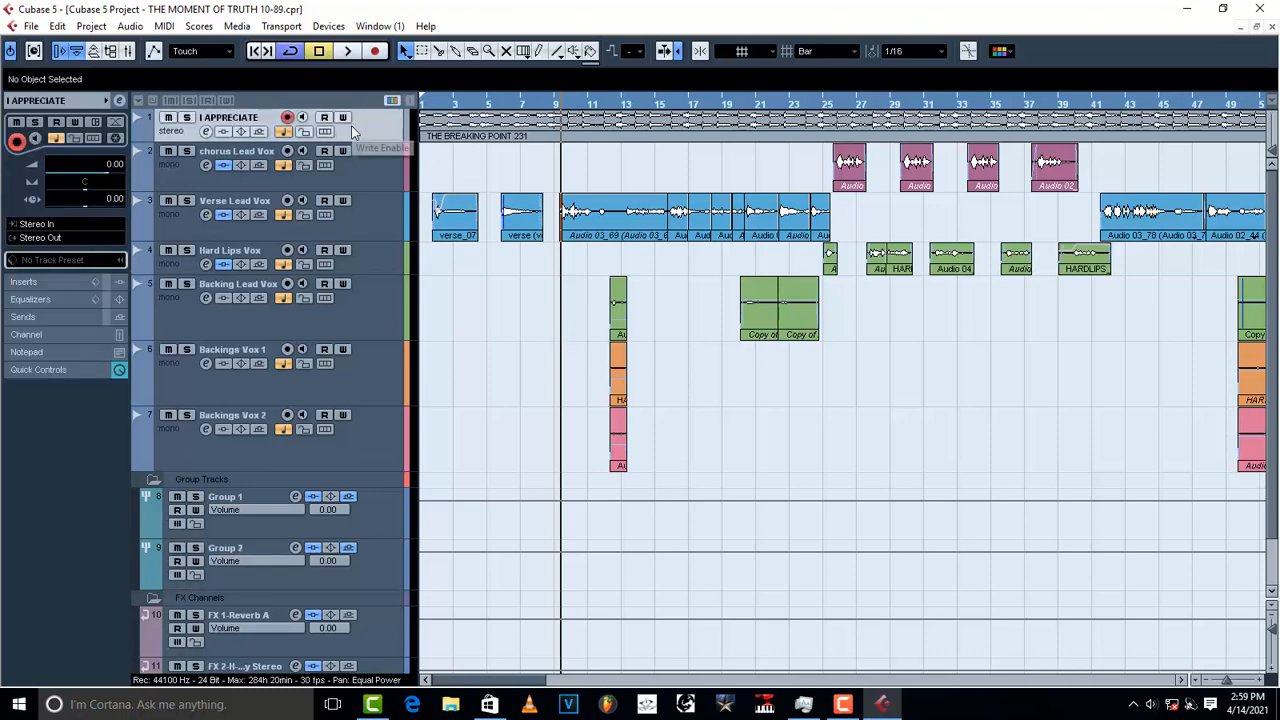
{"action": "left_click", "coordinate": [206, 131]}
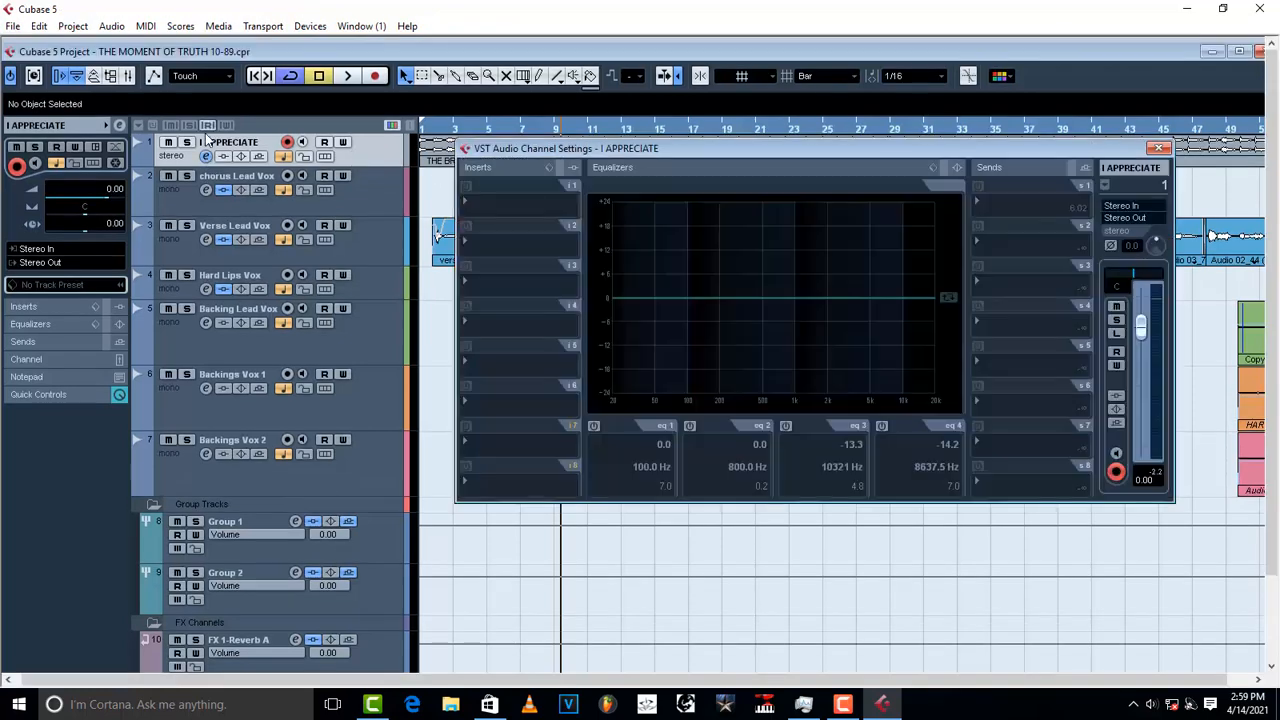
{"action": "left_click", "coordinate": [510, 212]}
{"action": "mouse_move", "coordinate": [576, 428]}
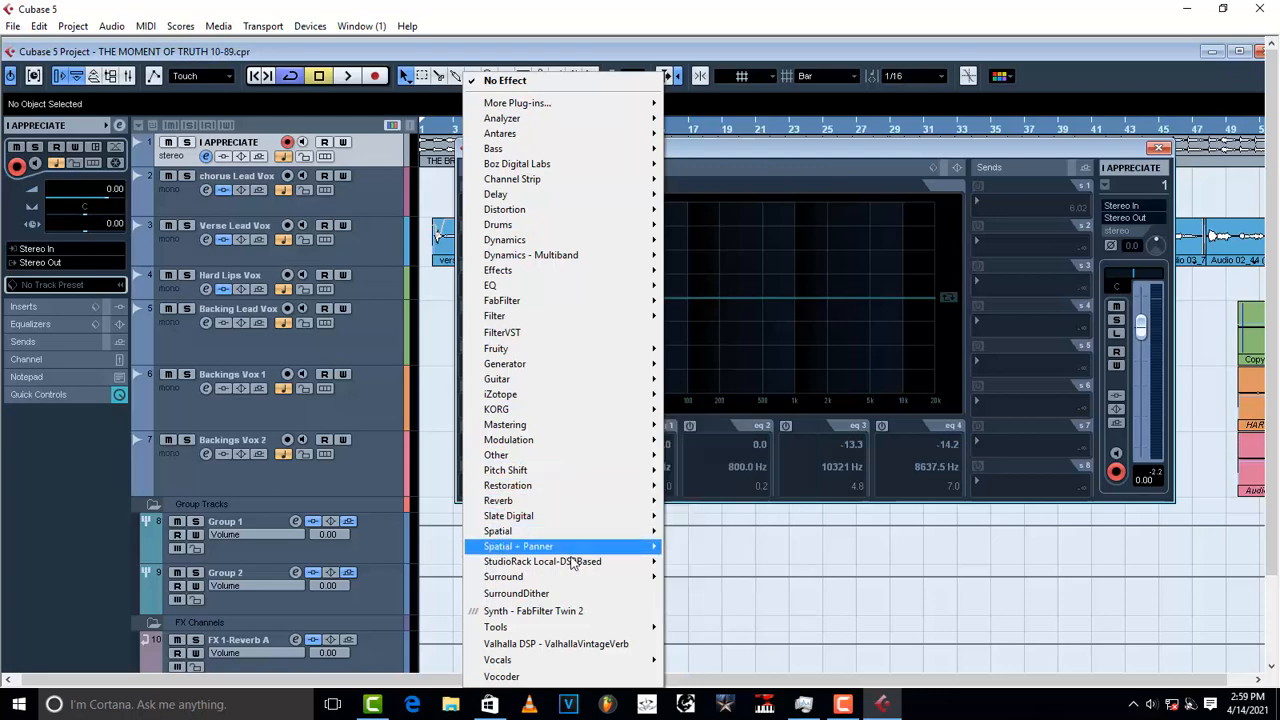
{"action": "mouse_move", "coordinate": [555, 460]}
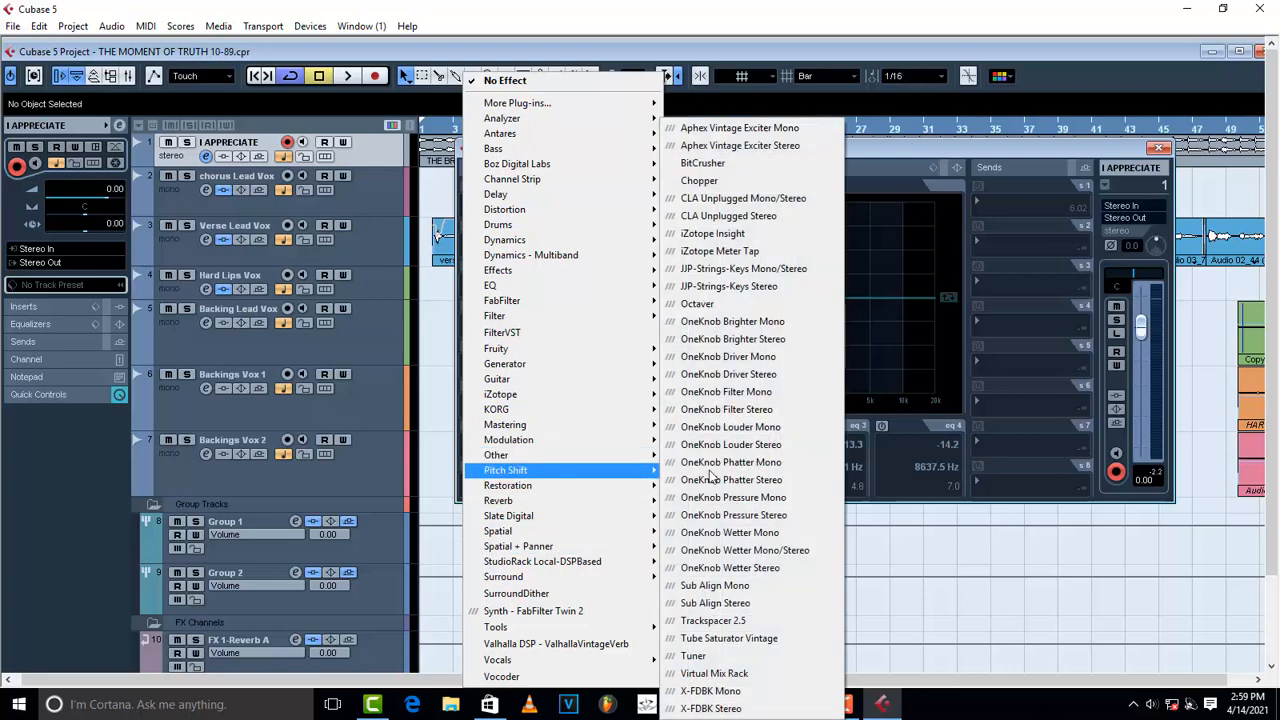
{"action": "left_click", "coordinate": [780, 620]}
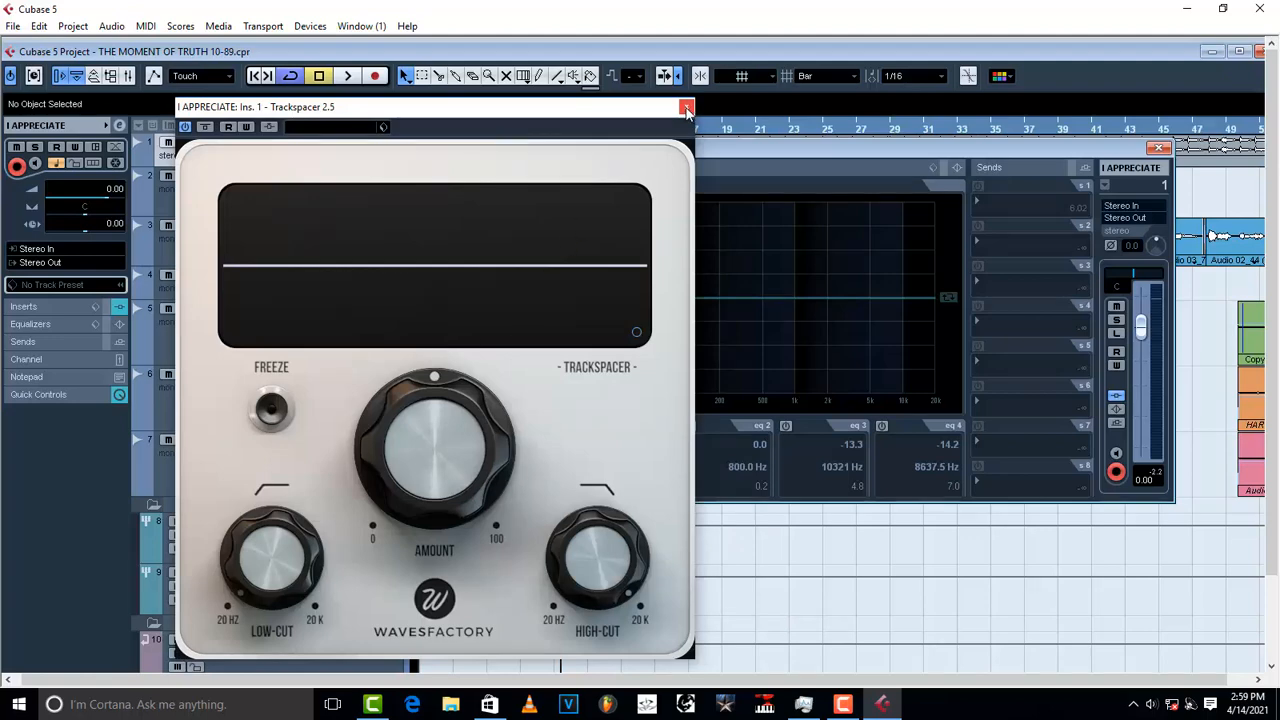
Step: Activate Trackspacer's side-chain input, close both windows, and maximize the Project window
{"action": "left_click_drag", "start_coordinate": [600, 118], "coordinate": [802, 120]}
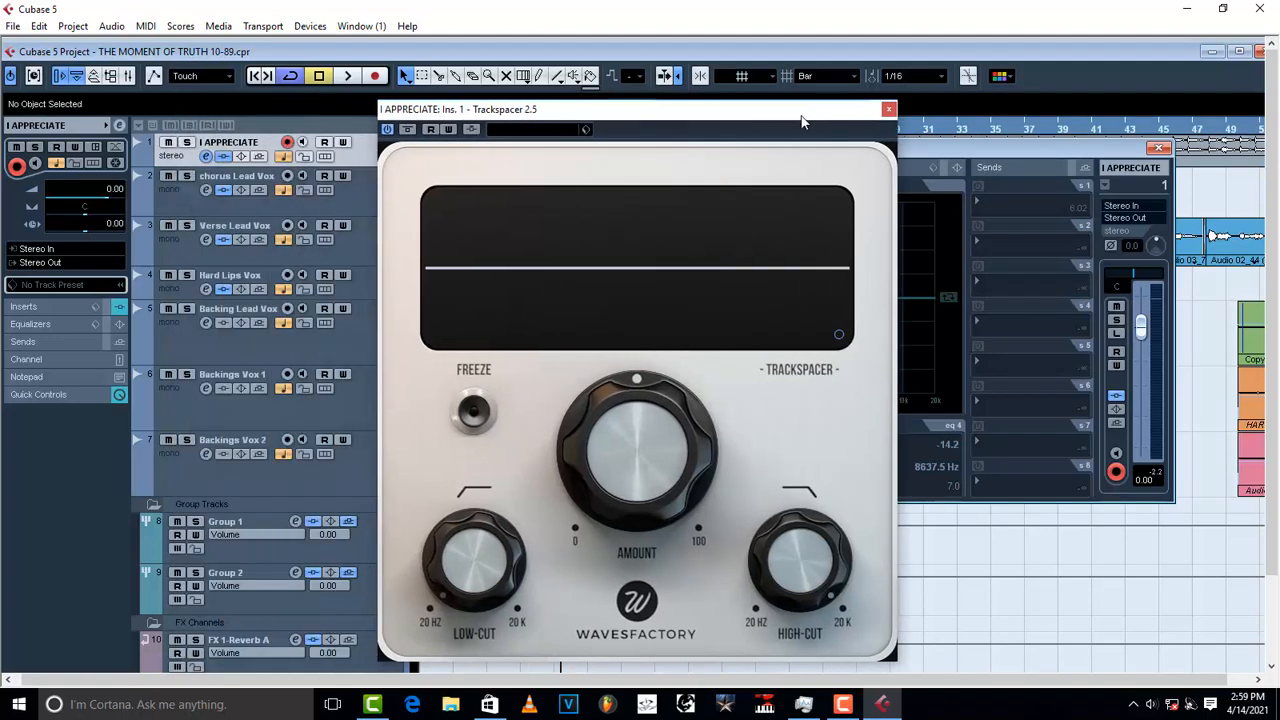
{"action": "left_click", "coordinate": [472, 130]}
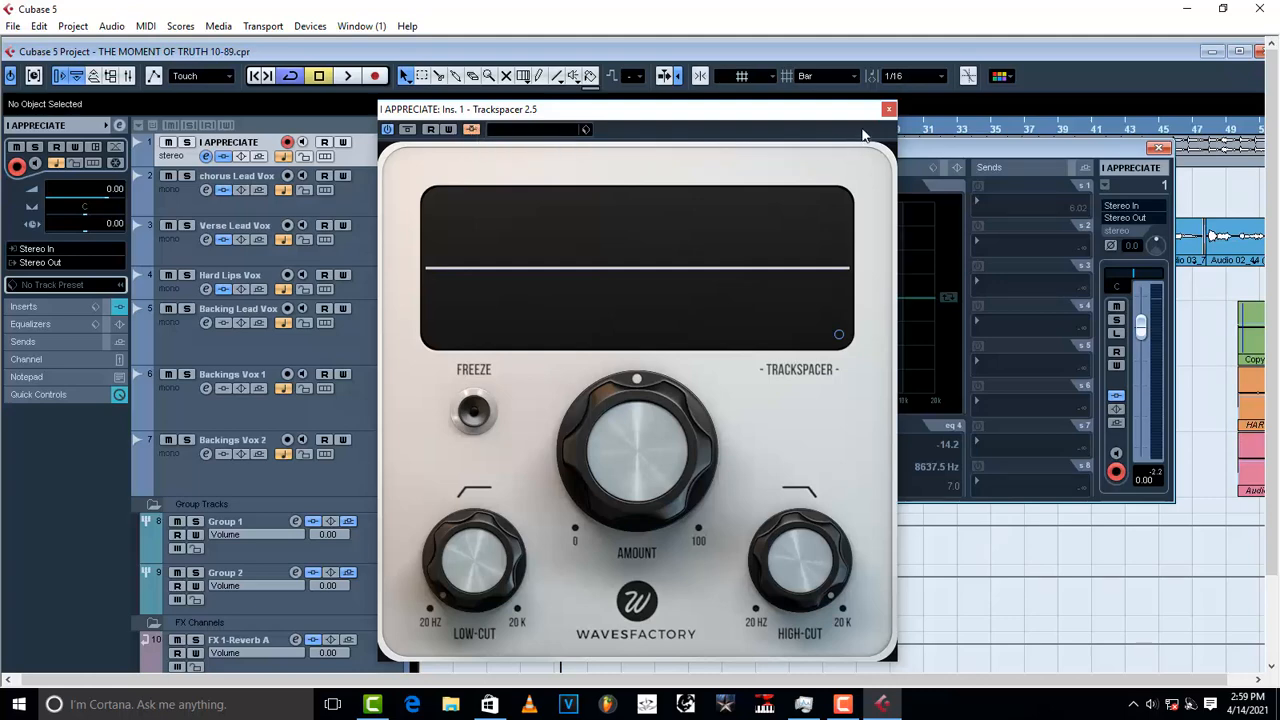
{"action": "left_click", "coordinate": [889, 110]}
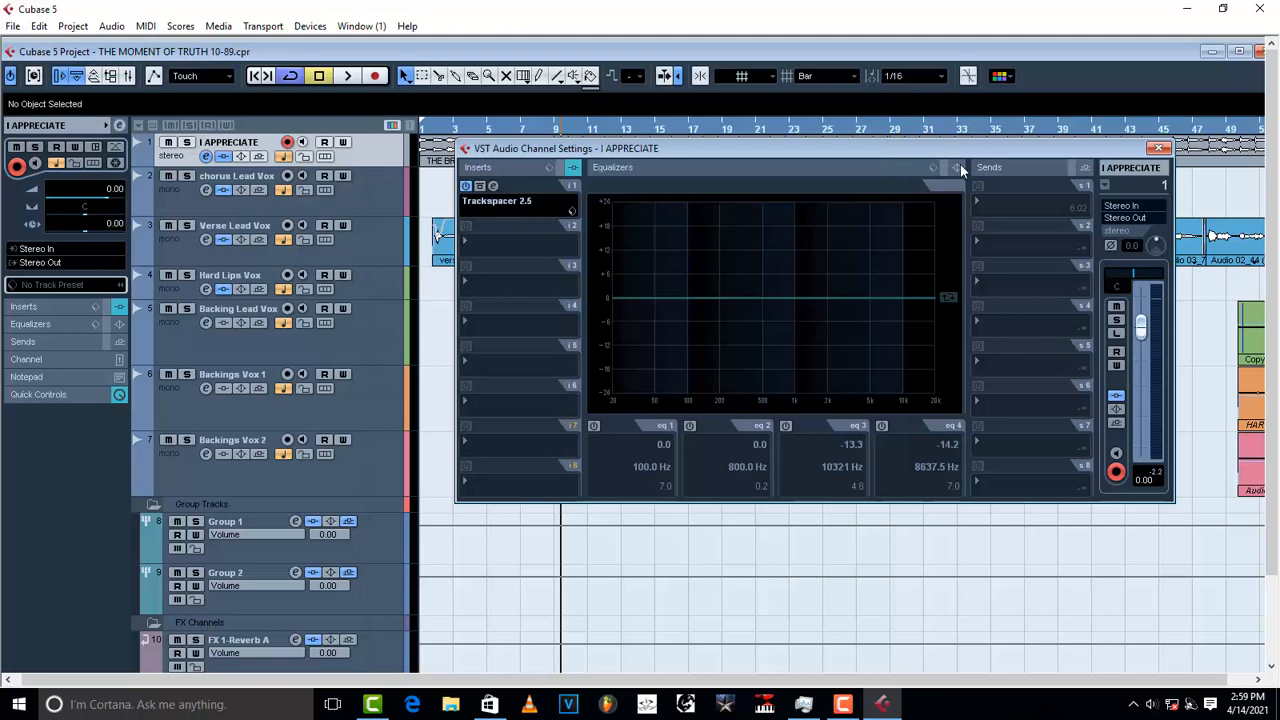
{"action": "left_click", "coordinate": [1159, 147]}
{"action": "left_click", "coordinate": [1239, 51]}
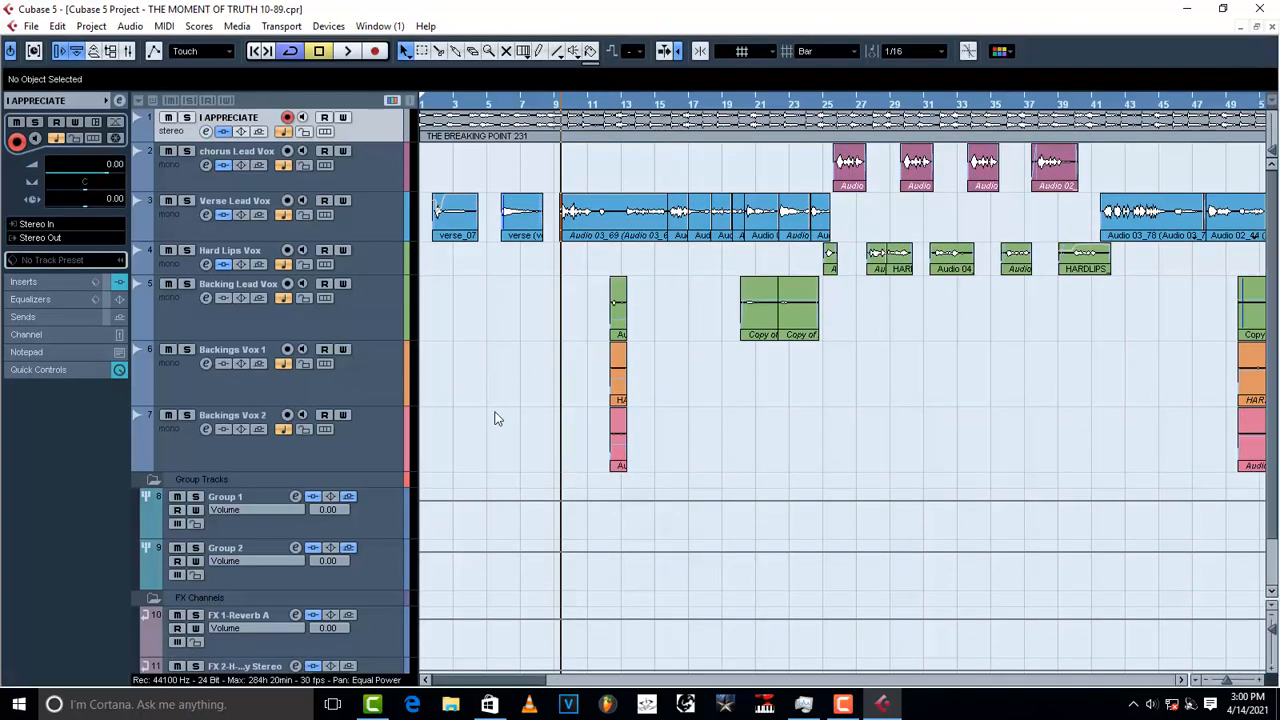
Step: Select the Group 1 track and open its channel settings window
{"action": "left_click", "coordinate": [385, 512]}
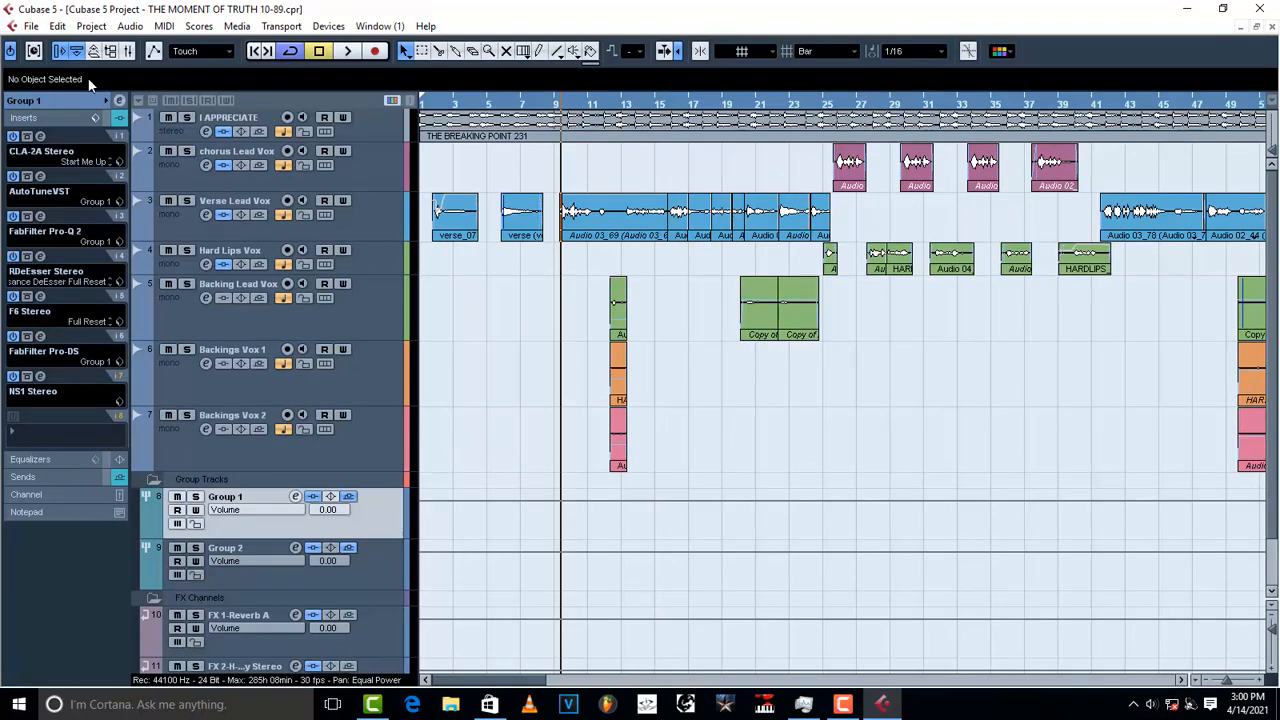
{"action": "left_click", "coordinate": [119, 101]}
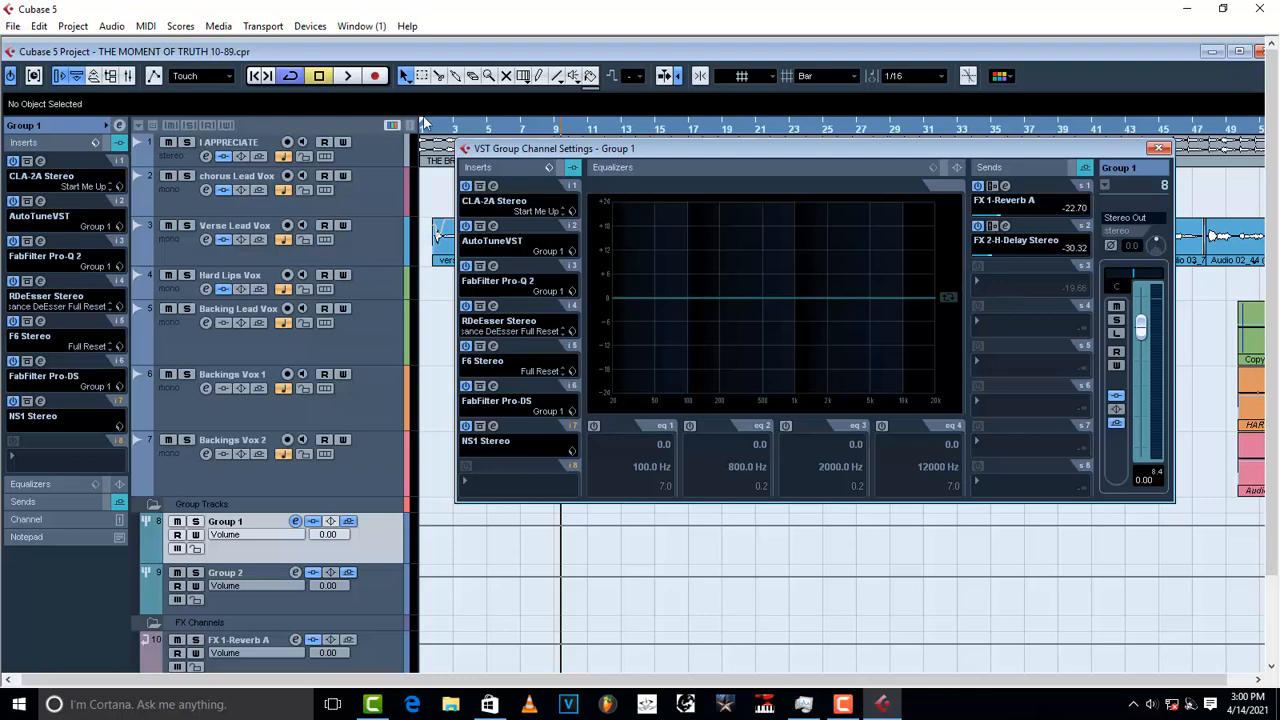
Step: Close Group 1's settings and confirm Activate Side-Chain is on in I APPRECIATE's Trackspacer
{"action": "left_click", "coordinate": [368, 144]}
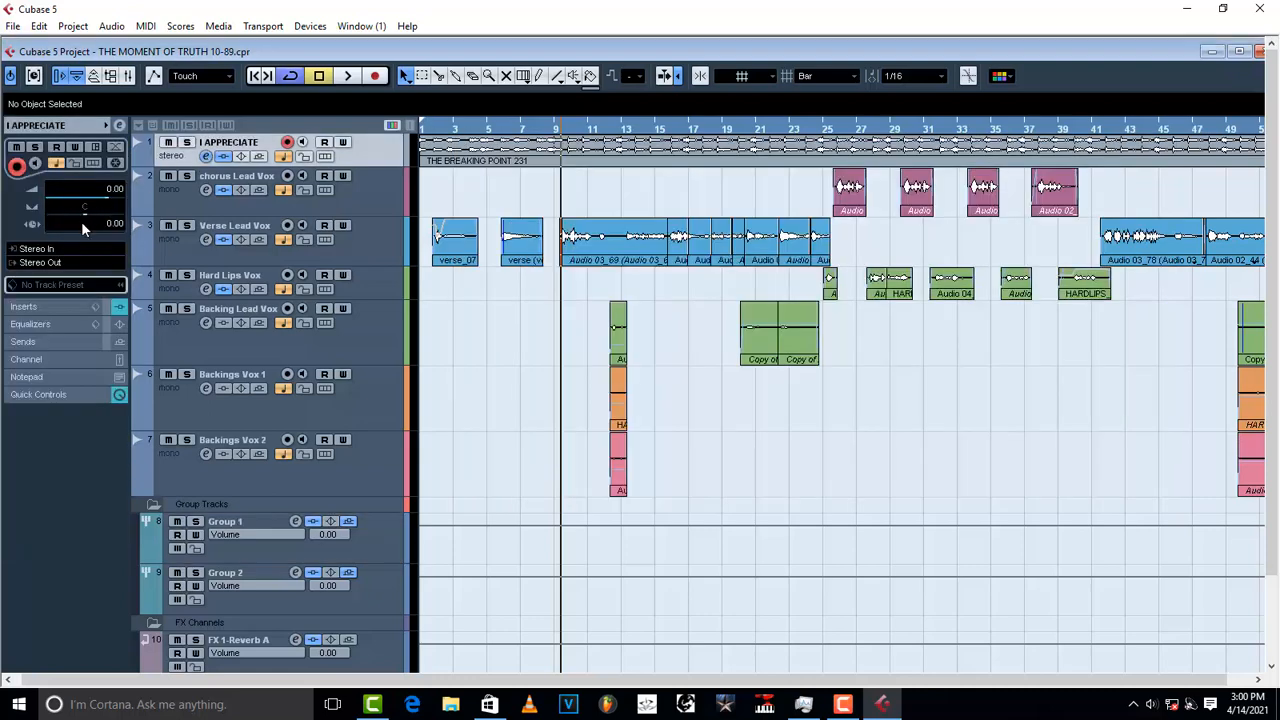
{"action": "left_click", "coordinate": [205, 157]}
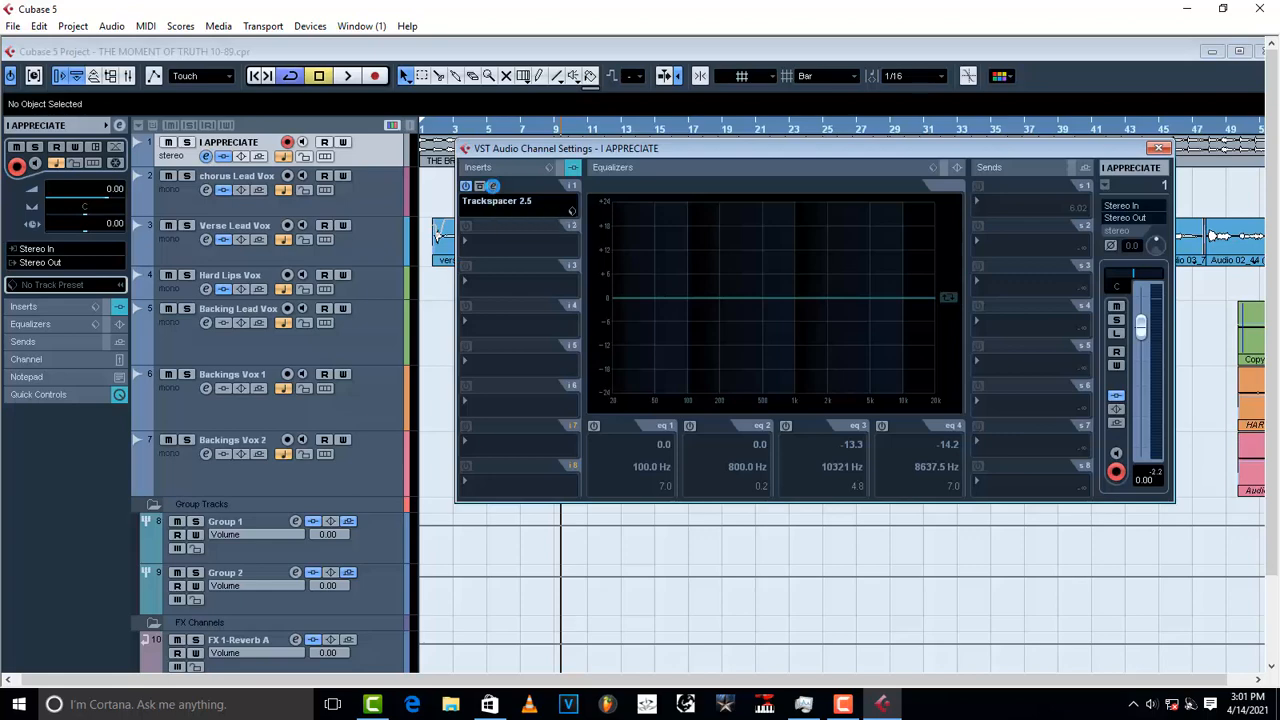
{"action": "left_click", "coordinate": [492, 191]}
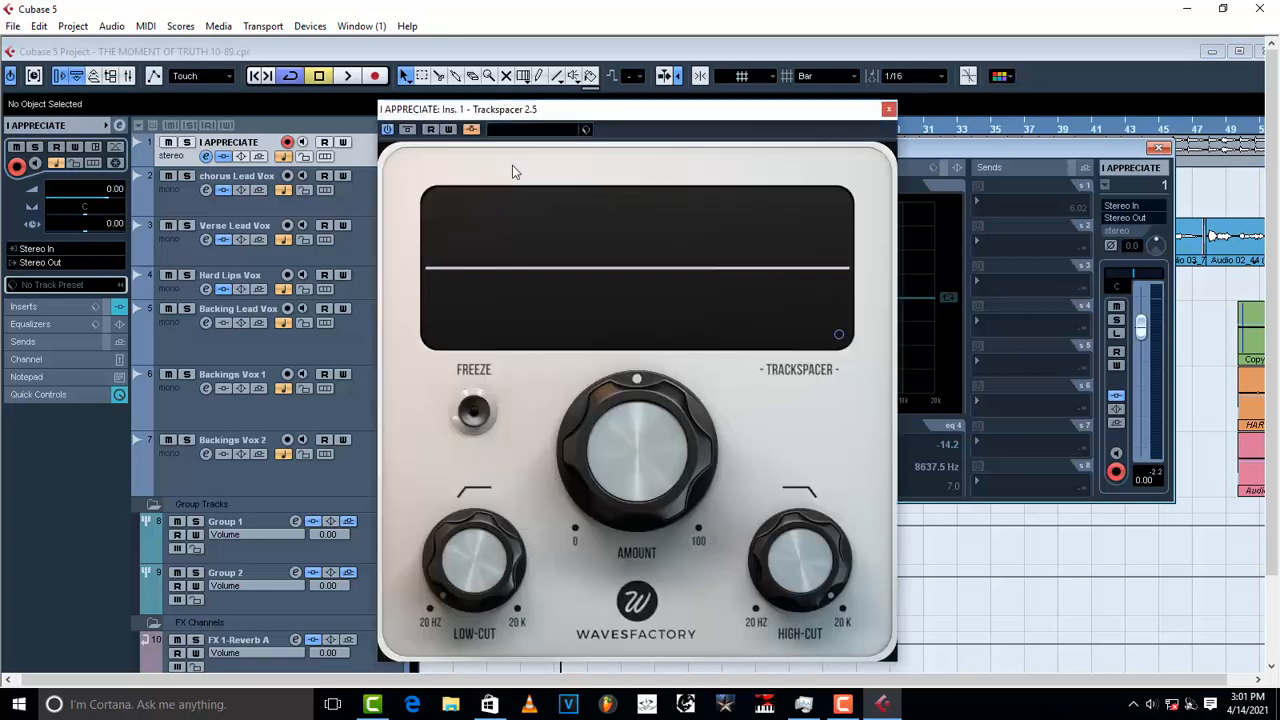
{"action": "left_click", "coordinate": [472, 130]}
{"action": "left_click", "coordinate": [472, 130]}
{"action": "left_click", "coordinate": [889, 110]}
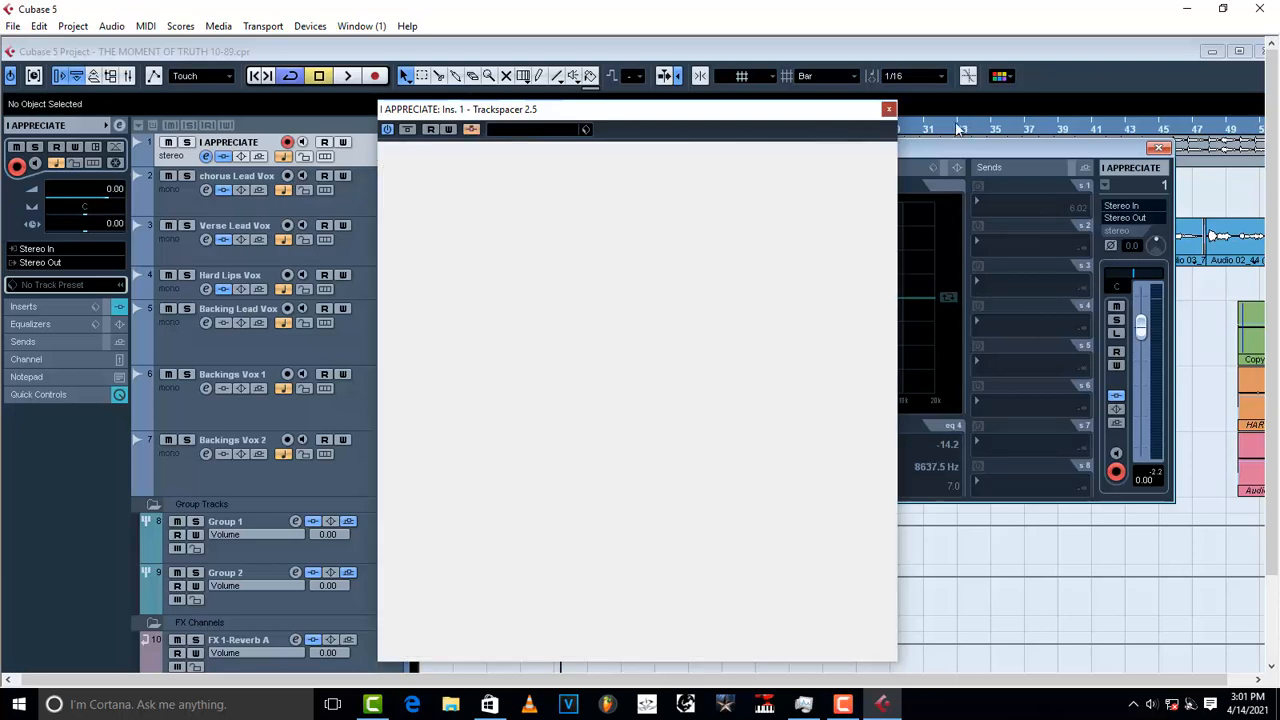
{"action": "left_click", "coordinate": [1159, 147]}
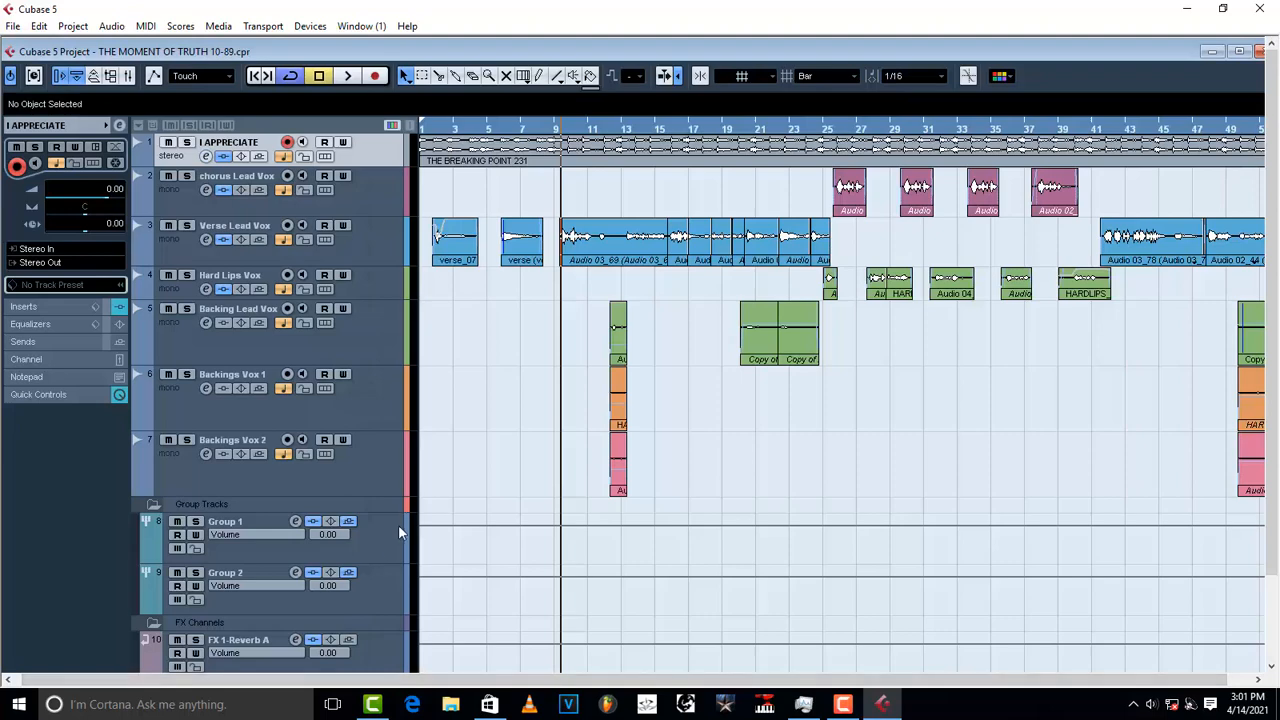
Step: Select the Group 1 track and reopen its channel settings window
{"action": "left_click", "coordinate": [368, 542]}
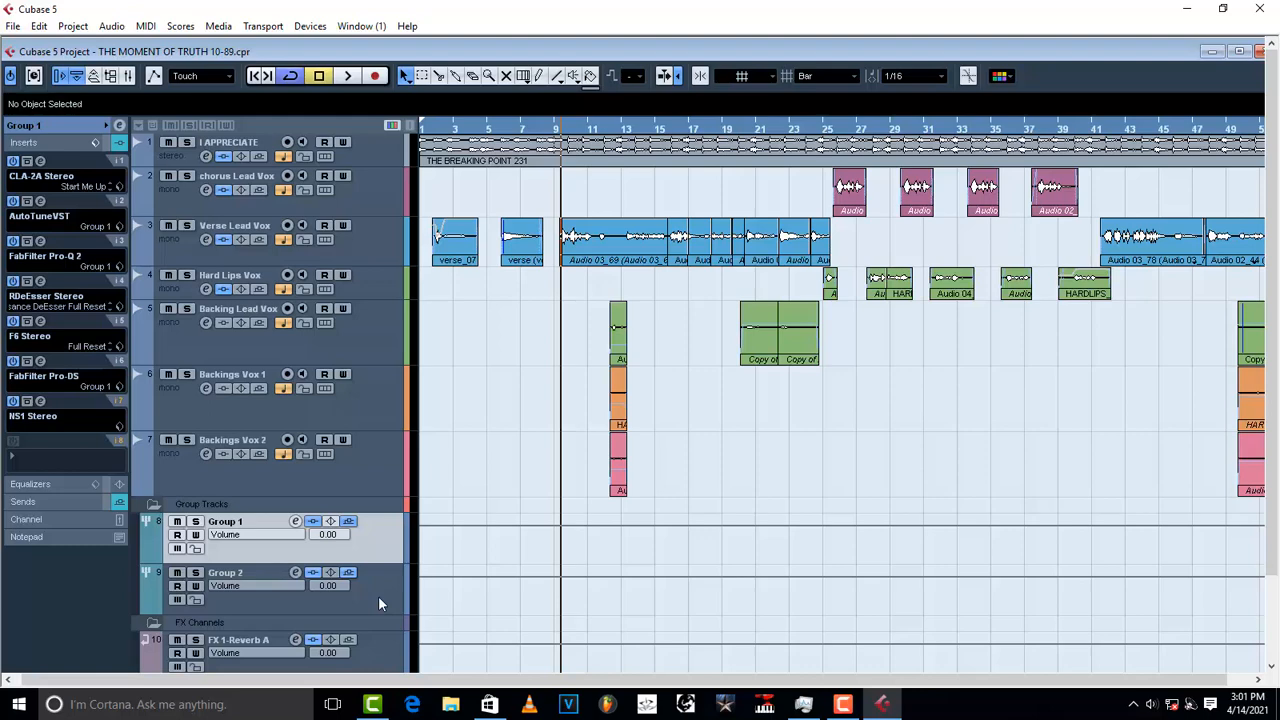
{"action": "left_click", "coordinate": [295, 521]}
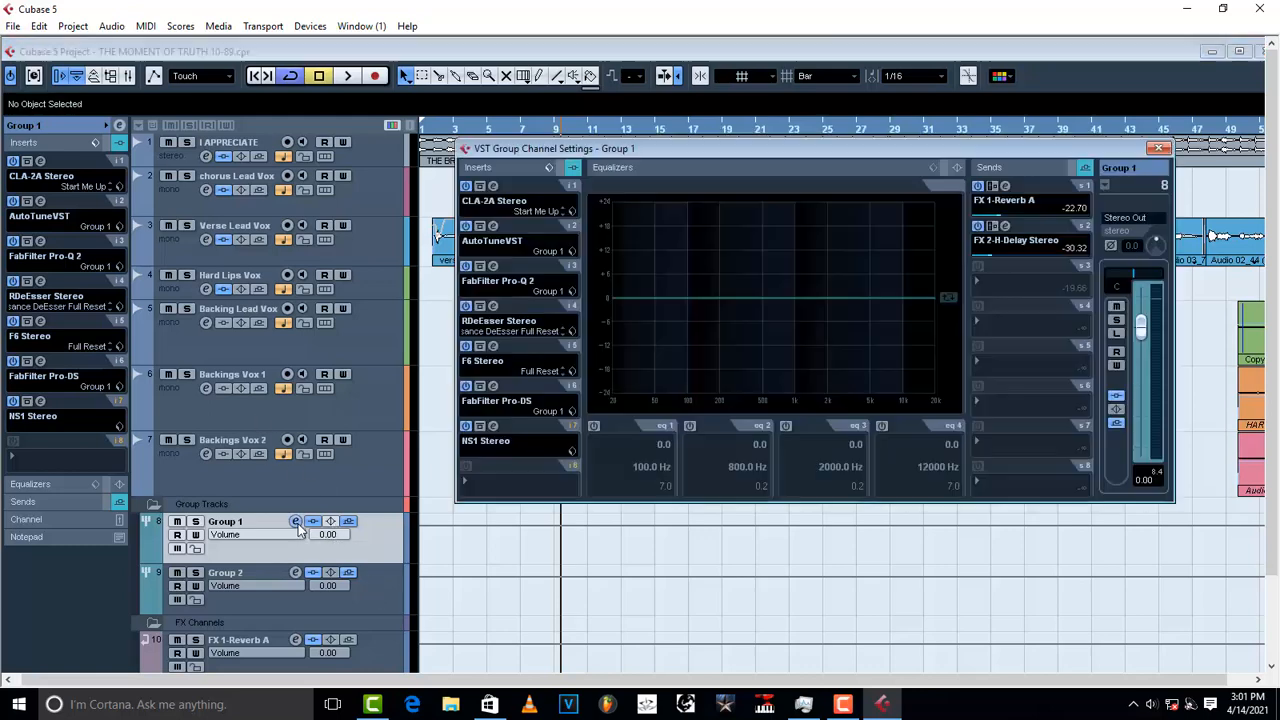
Step: Route Group 1's send 3 to I APPRECIATE: Ins. 1 - Trackspacer 2.5, enabled at -3.39
{"action": "left_click", "coordinate": [994, 284]}
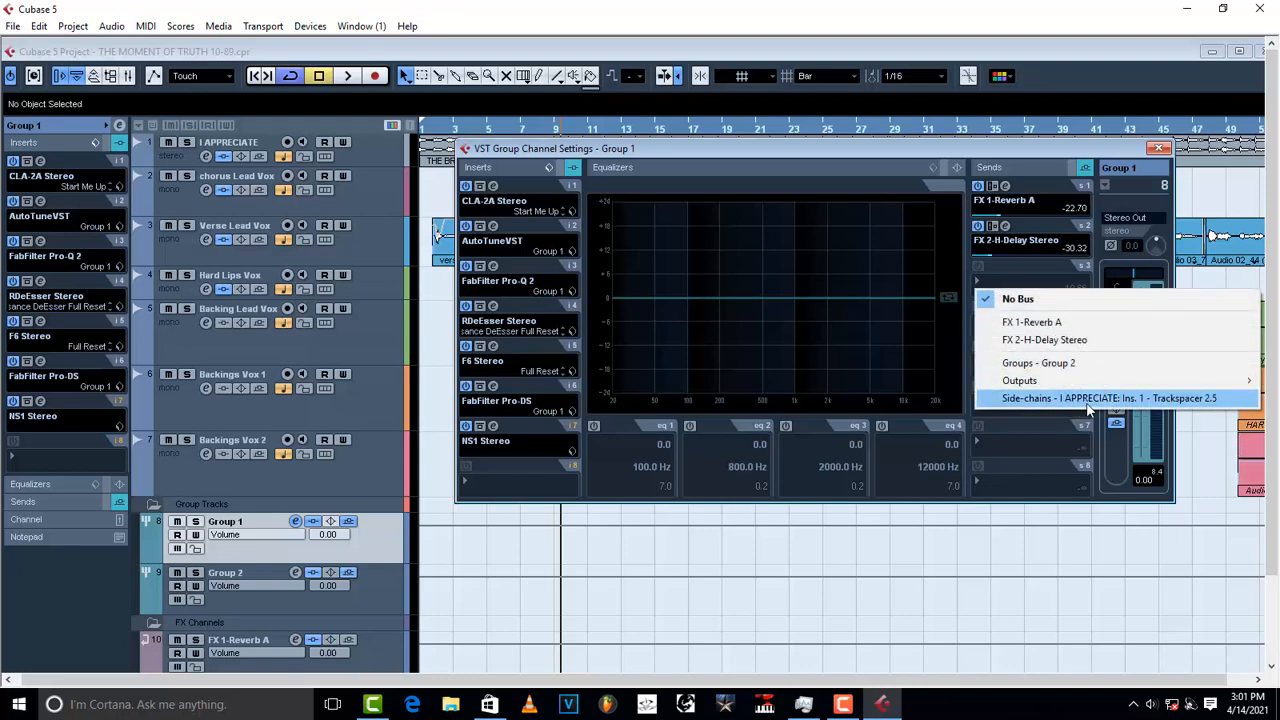
{"action": "left_click", "coordinate": [1180, 397]}
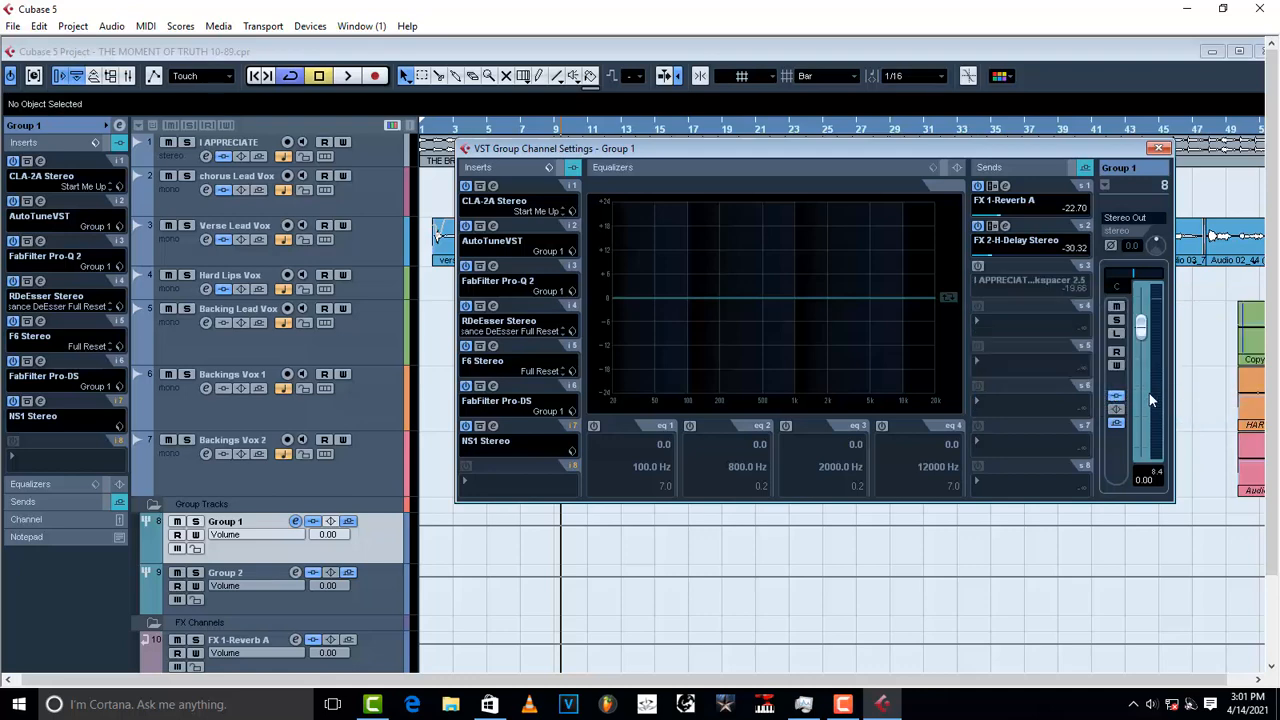
{"action": "left_click", "coordinate": [979, 267]}
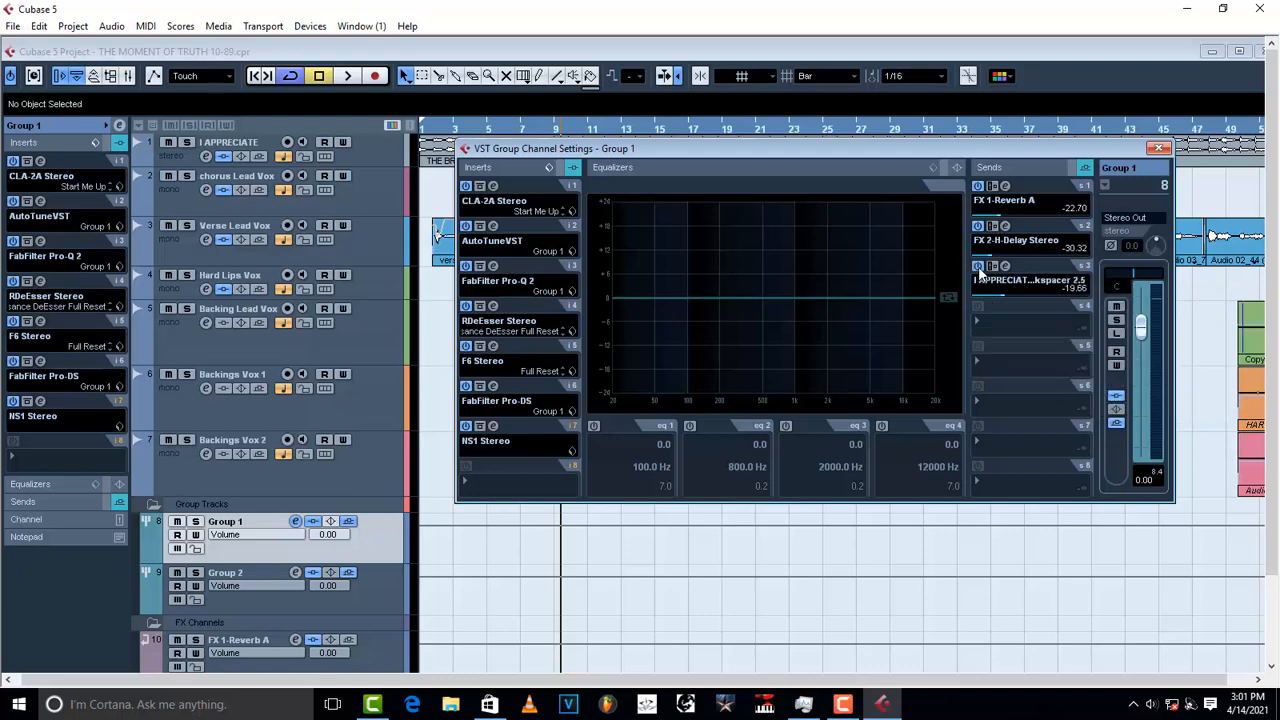
{"action": "left_click_drag", "start_coordinate": [1001, 293], "coordinate": [1040, 294]}
Step: Open Trackspacer from send 3 and audition the side-chained vocals, with the editor moved clear of the EQ
{"action": "left_click", "coordinate": [1004, 266]}
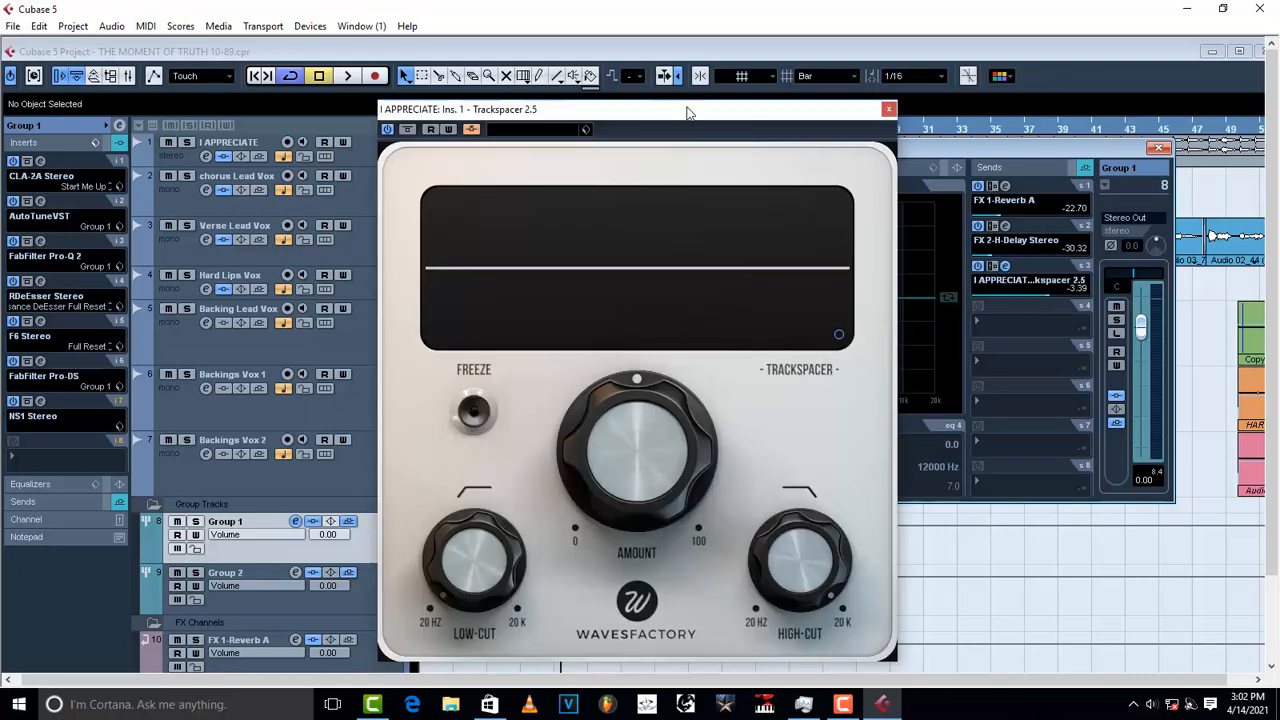
{"action": "left_click_drag", "start_coordinate": [683, 116], "coordinate": [615, 116]}
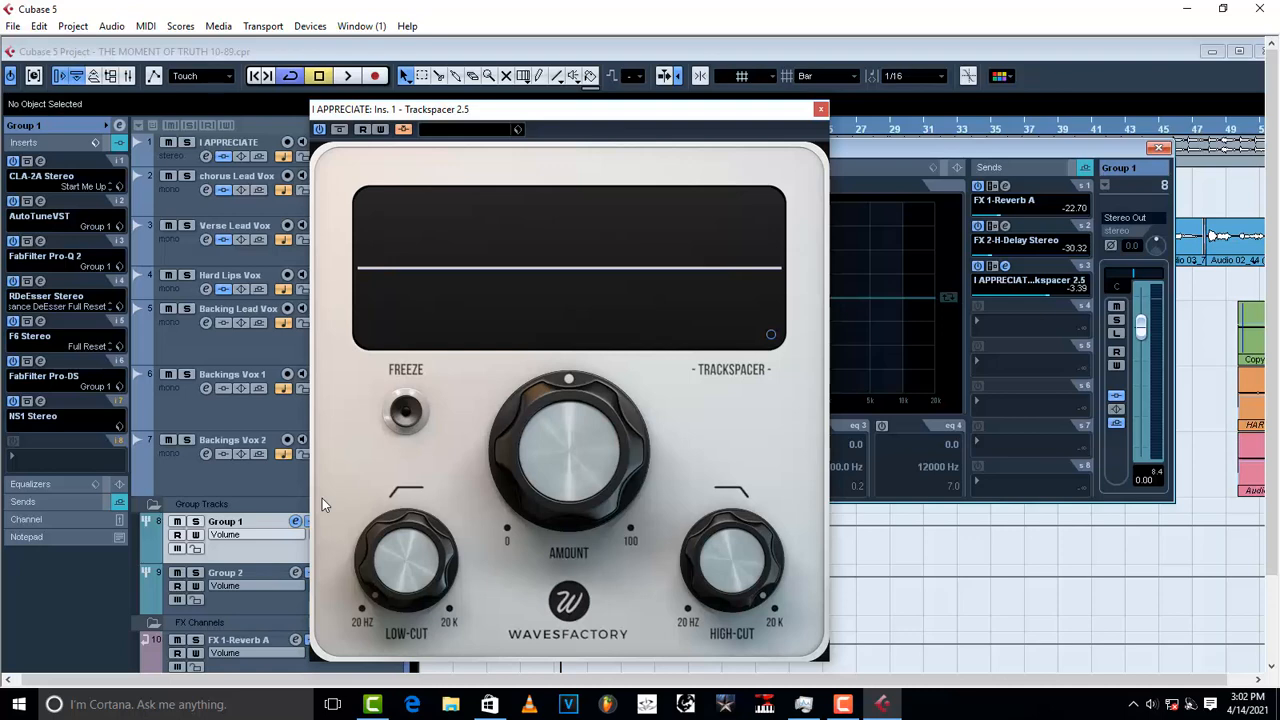
{"action": "key", "text": "space"}
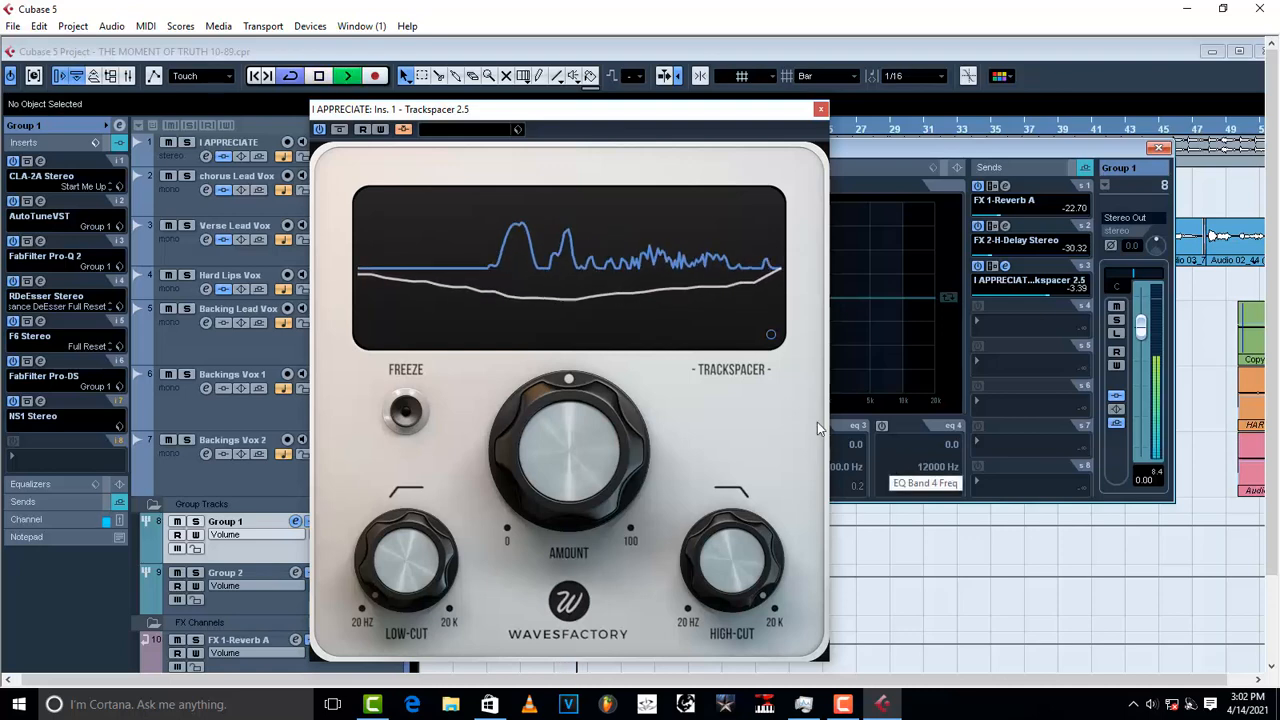
{"action": "key", "text": "space"}
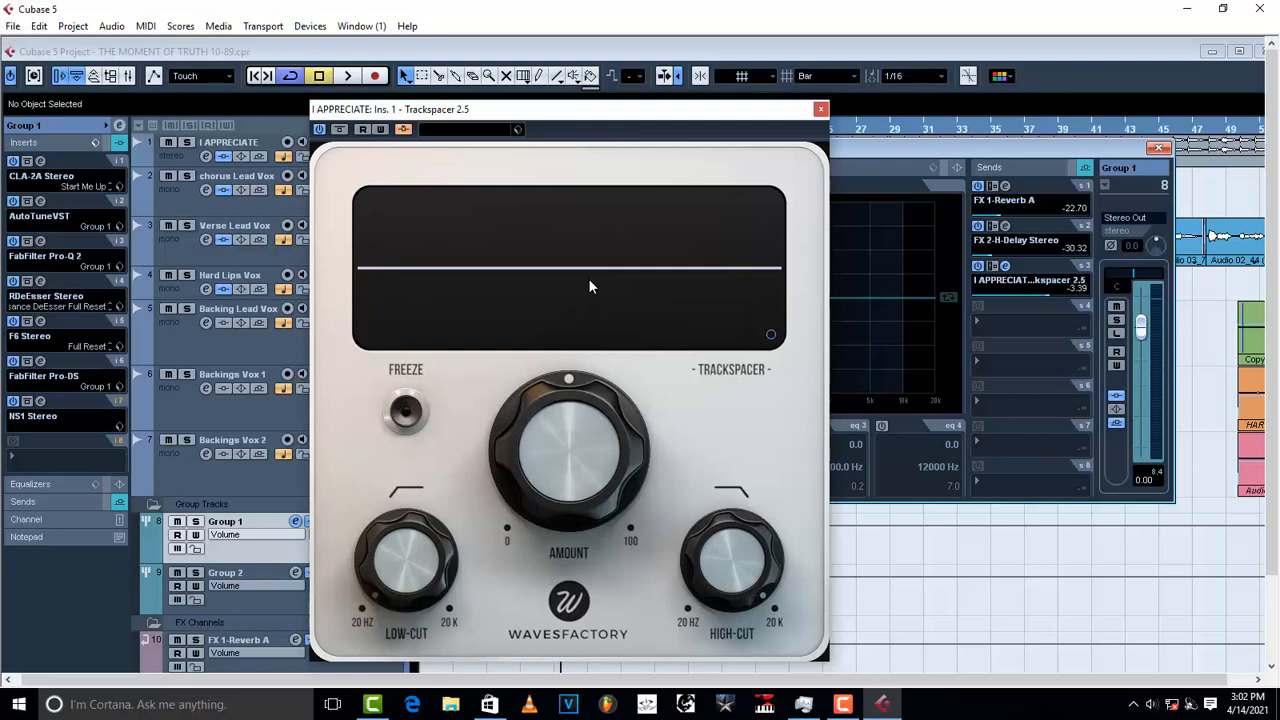
{"action": "left_click_drag", "start_coordinate": [751, 109], "coordinate": [525, 122]}
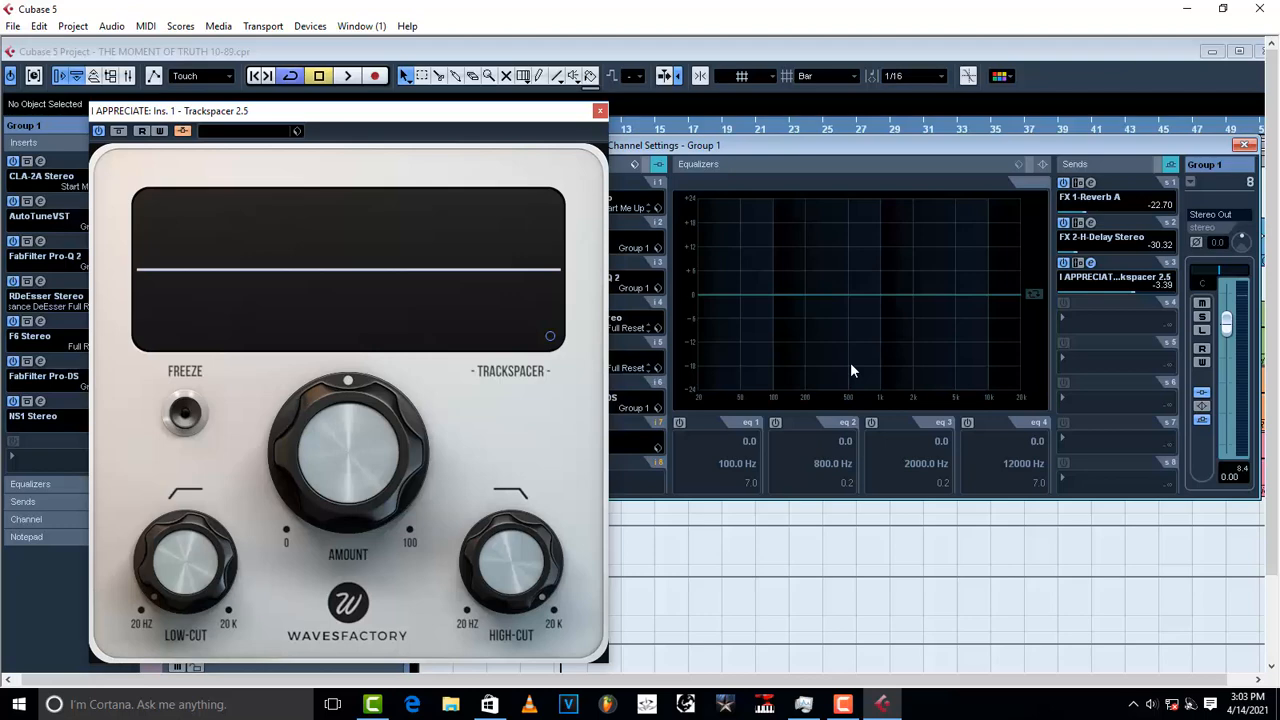
Step: Audition Group 1 EQ bands at +2.6 dB/246 Hz and 20 dB/204 Hz, then switch both off
{"action": "left_click", "coordinate": [815, 292]}
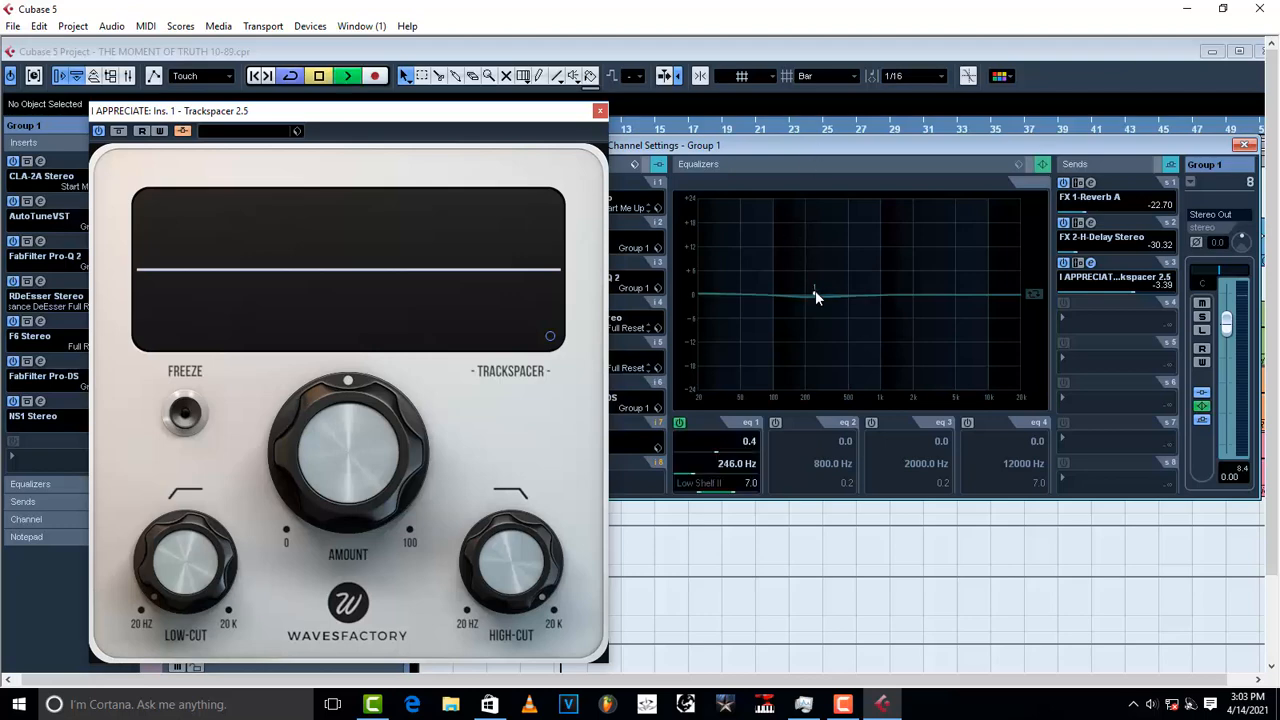
{"action": "left_click", "coordinate": [682, 422]}
{"action": "key", "text": "space"}
{"action": "left_click_drag", "start_coordinate": [938, 292], "coordinate": [806, 214]}
{"action": "key", "text": "space"}
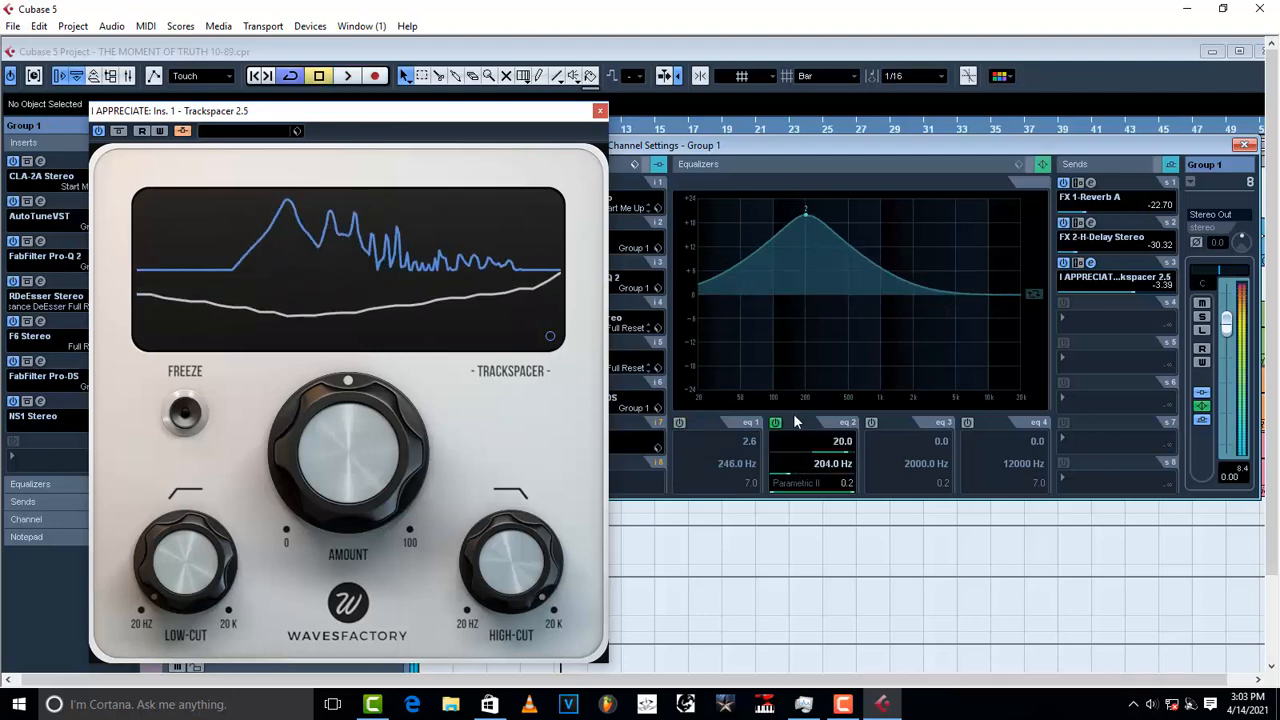
{"action": "left_click", "coordinate": [776, 422]}
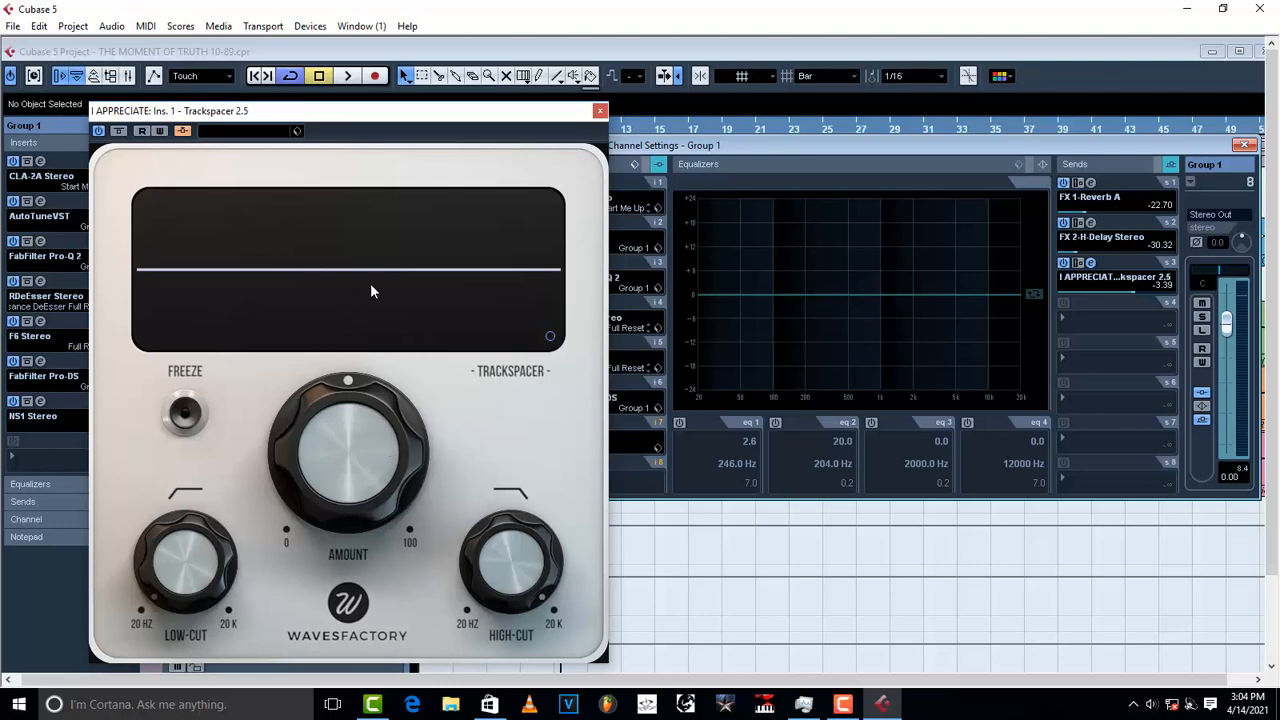
{"action": "mouse_move", "coordinate": [322, 434]}
Step: Adjust Trackspacer's Amount while auditioning, settling it at about 5%
{"action": "mouse_move", "coordinate": [425, 517]}
{"action": "key", "text": "space"}
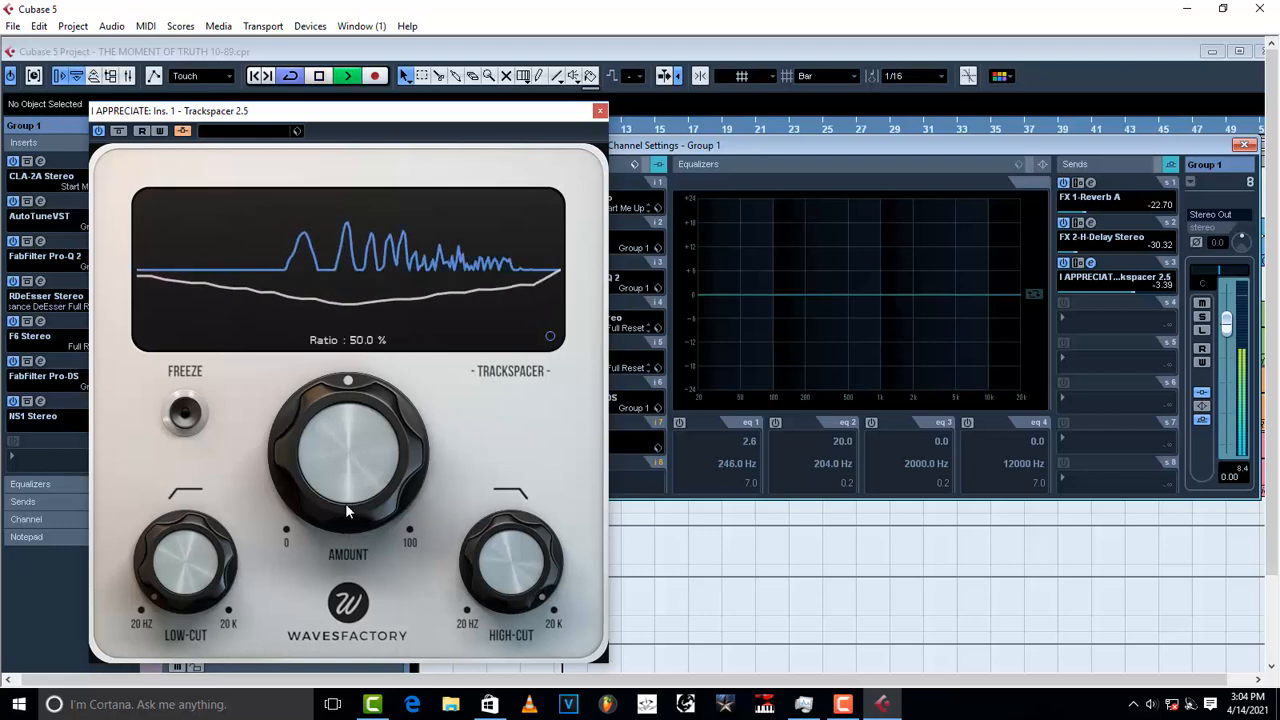
{"action": "key", "text": "space"}
{"action": "left_click_drag", "start_coordinate": [340, 503], "coordinate": [341, 287]}
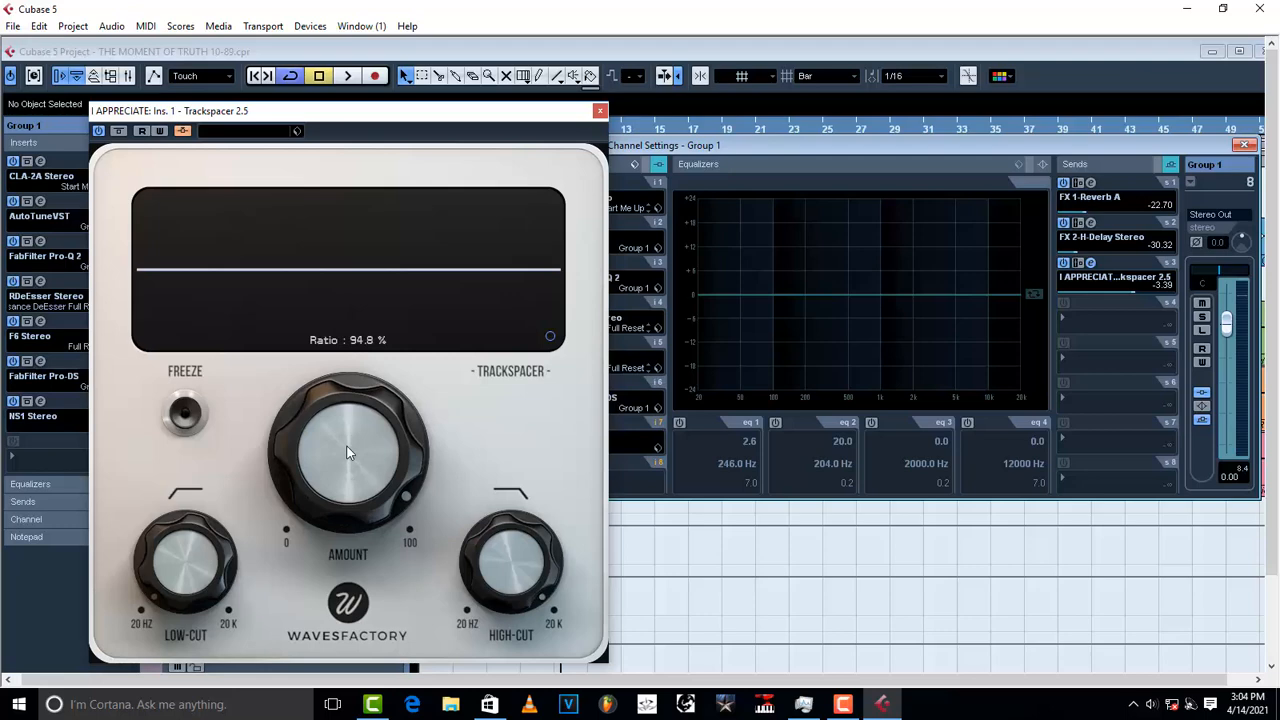
{"action": "left_click_drag", "start_coordinate": [347, 447], "coordinate": [350, 717]}
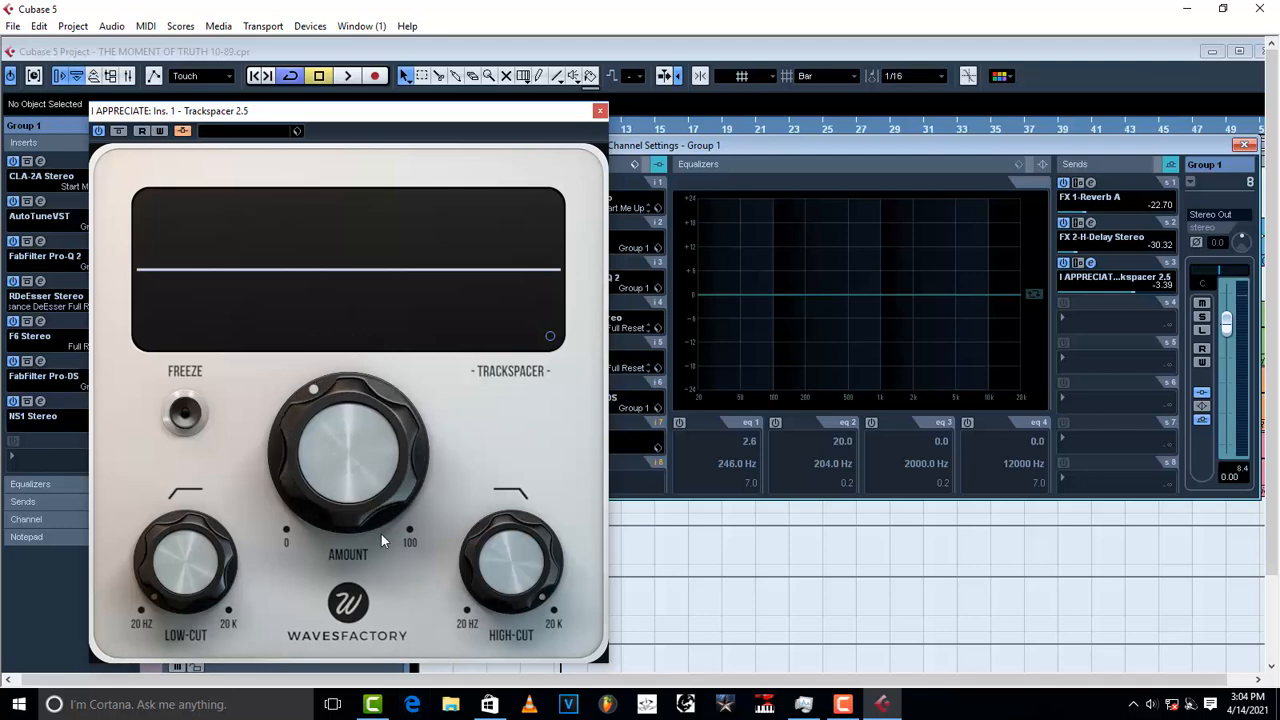
{"action": "mouse_move", "coordinate": [325, 438]}
{"action": "left_mouse_down"}
{"action": "mouse_move", "coordinate": [335, 502]}
{"action": "mouse_move", "coordinate": [363, 495]}
{"action": "mouse_move", "coordinate": [363, 241]}
{"action": "mouse_move", "coordinate": [443, 157]}
{"action": "left_mouse_up"}
{"action": "key", "text": "space"}
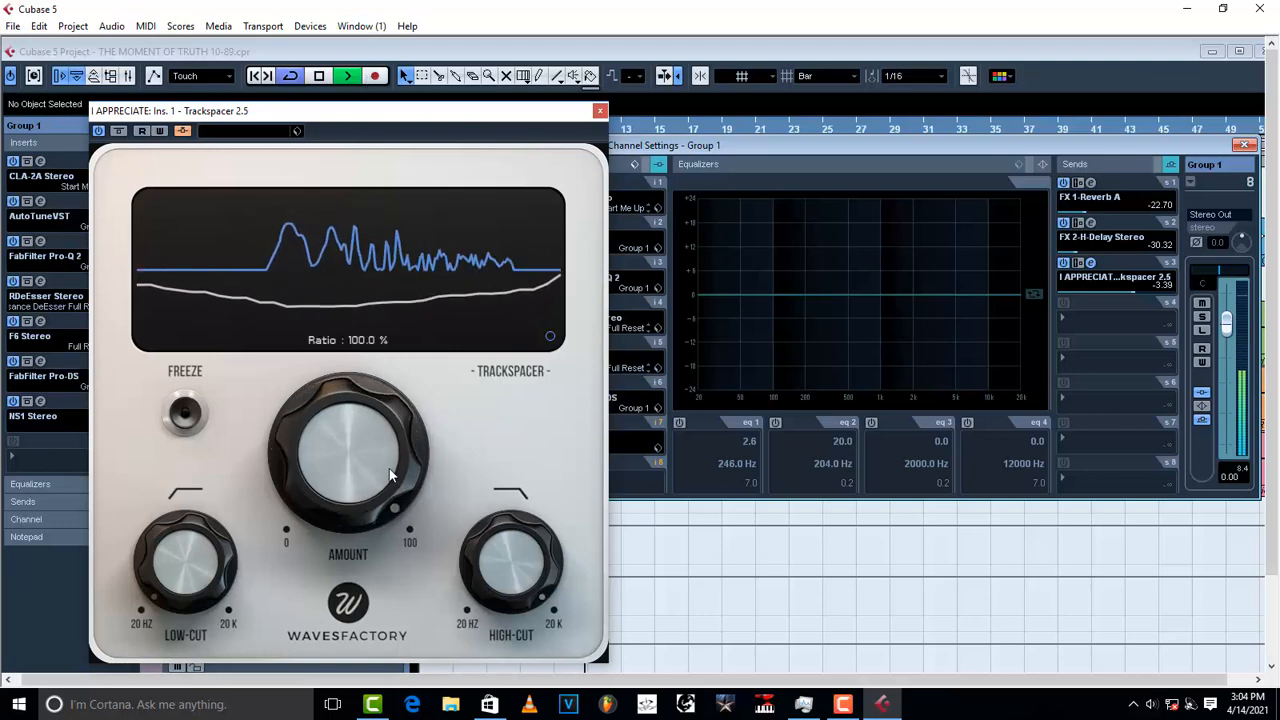
{"action": "key", "text": "space"}
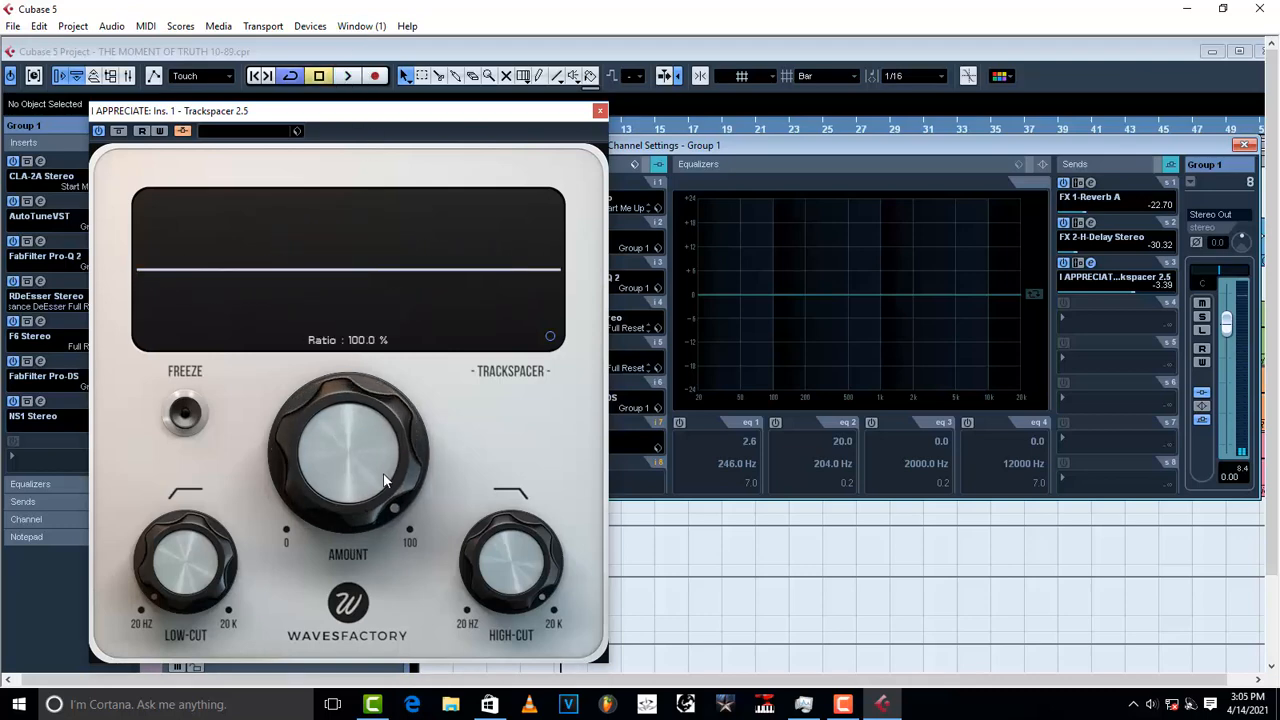
{"action": "key", "text": "space"}
{"action": "key", "text": "space"}
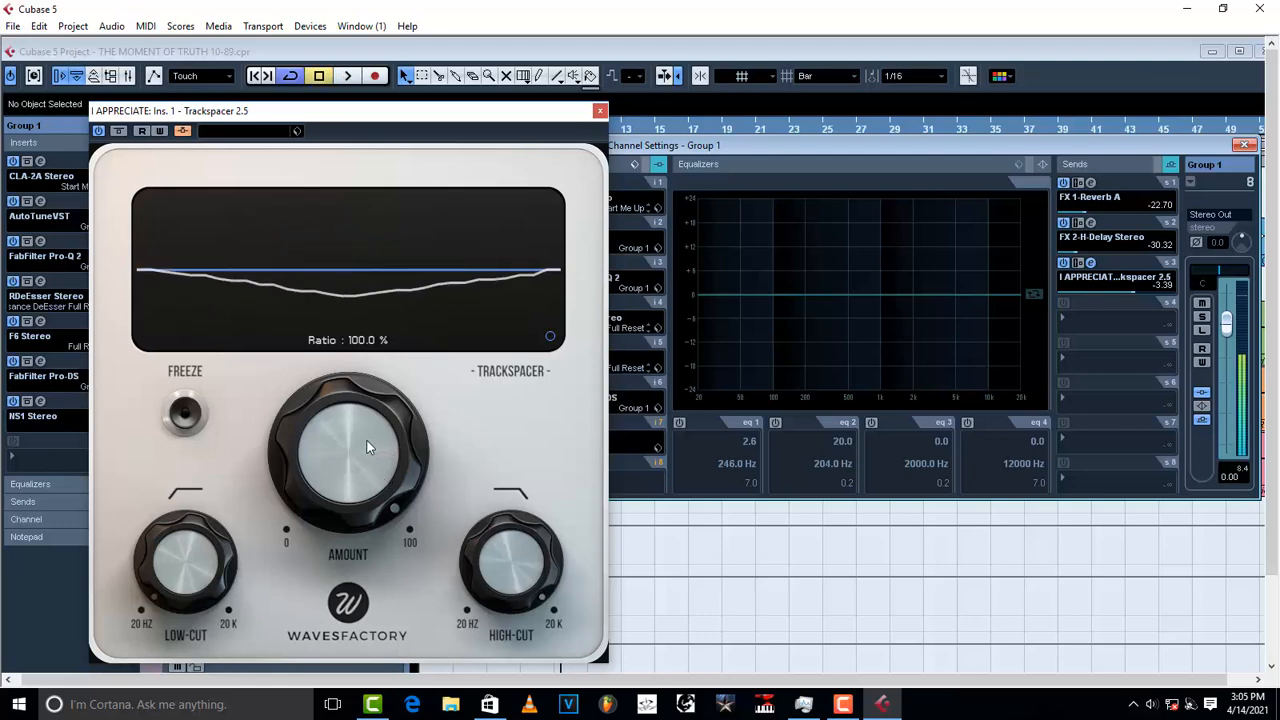
{"action": "key", "text": "space"}
{"action": "mouse_move", "coordinate": [356, 423]}
{"action": "left_mouse_down"}
{"action": "mouse_move", "coordinate": [341, 568]}
{"action": "mouse_move", "coordinate": [377, 535]}
{"action": "left_mouse_up"}
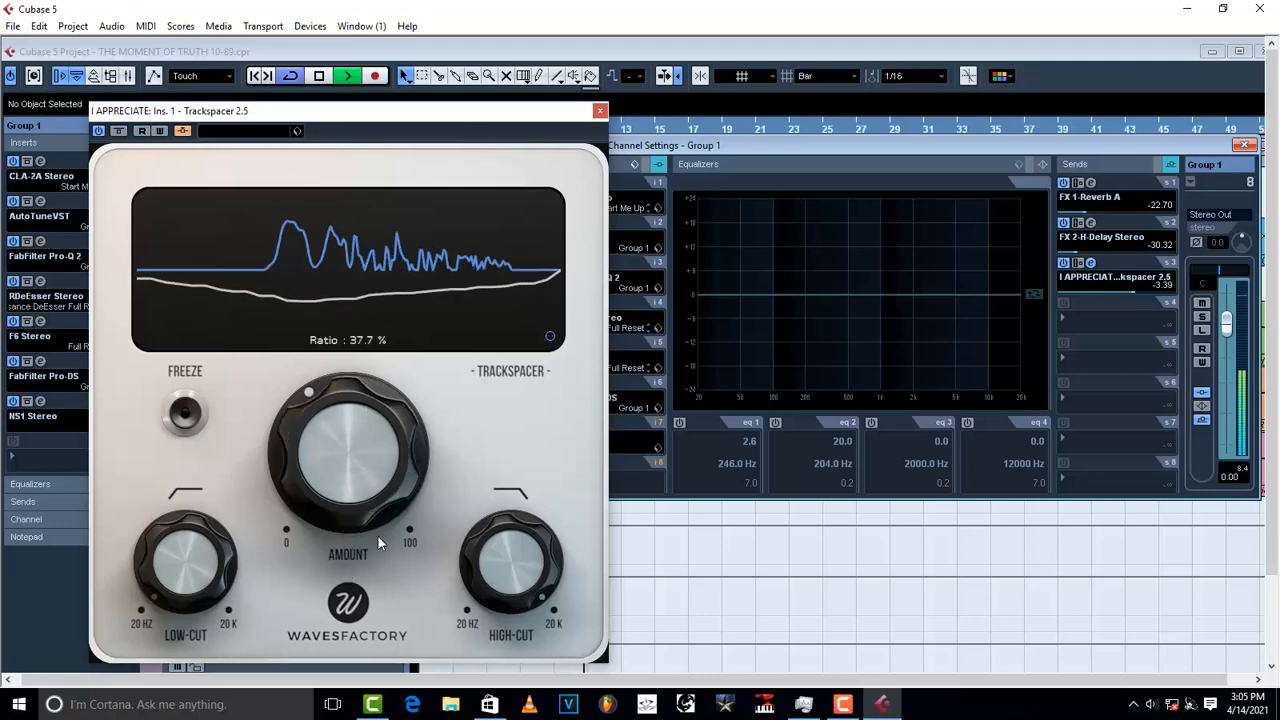
{"action": "mouse_move", "coordinate": [359, 416]}
{"action": "left_mouse_down"}
{"action": "mouse_move", "coordinate": [361, 510]}
{"action": "mouse_move", "coordinate": [353, 385]}
{"action": "left_mouse_up"}
{"action": "key", "text": "space"}
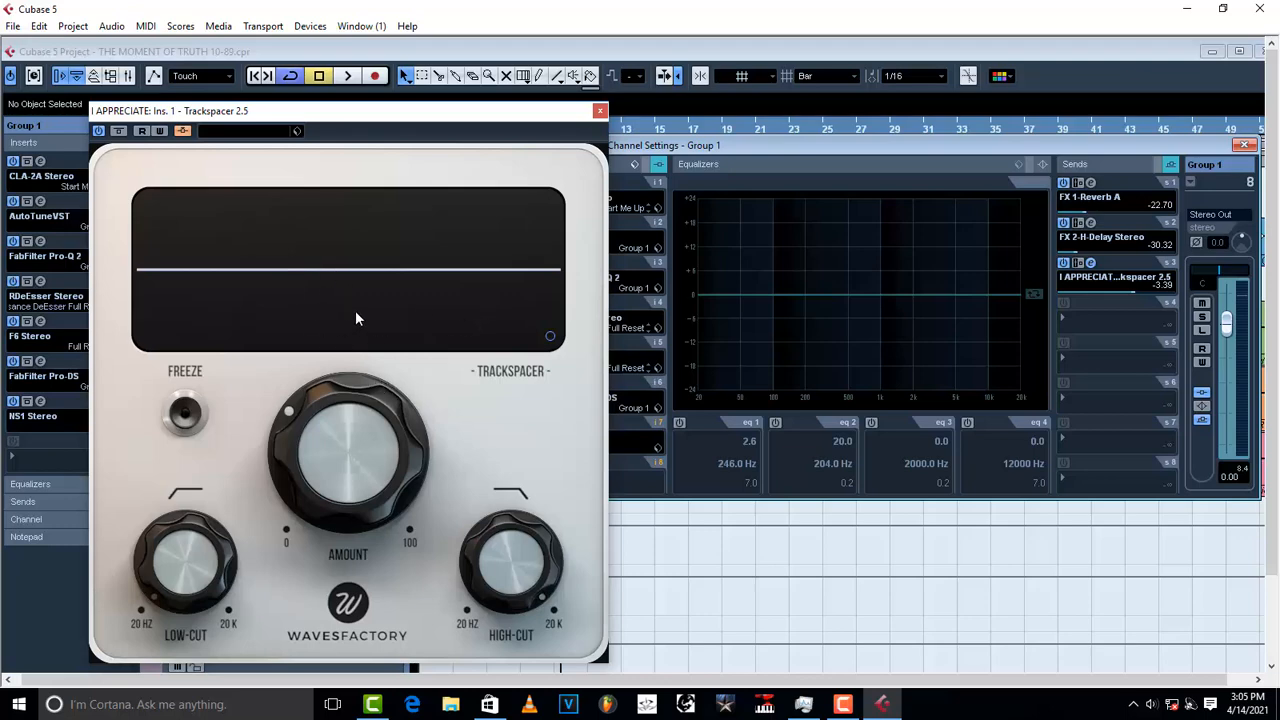
Step: Raise Trackspacer's low-cut to roughly 300 Hz during playback
{"action": "mouse_move", "coordinate": [191, 611]}
{"action": "key", "text": "space"}
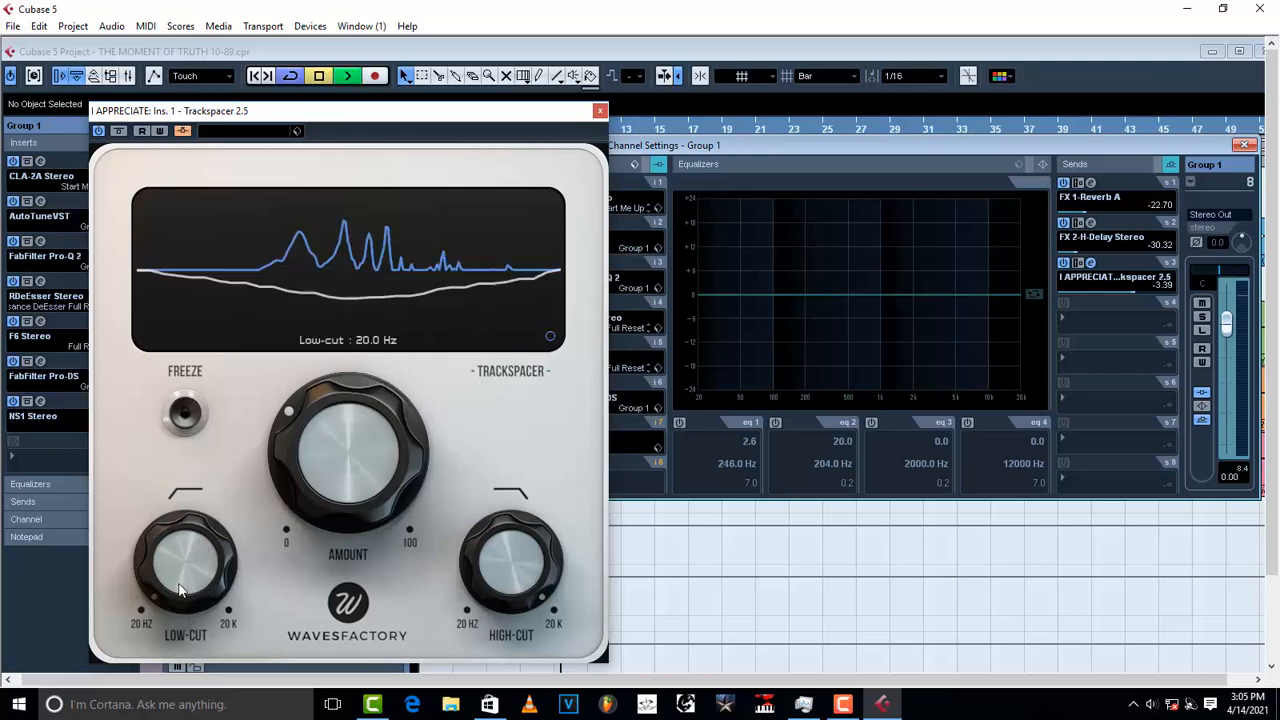
{"action": "mouse_move", "coordinate": [200, 541]}
{"action": "left_mouse_down"}
{"action": "mouse_move", "coordinate": [166, 462]}
{"action": "mouse_move", "coordinate": [181, 565]}
{"action": "mouse_move", "coordinate": [184, 554]}
{"action": "left_mouse_up"}
{"action": "key", "text": "space"}
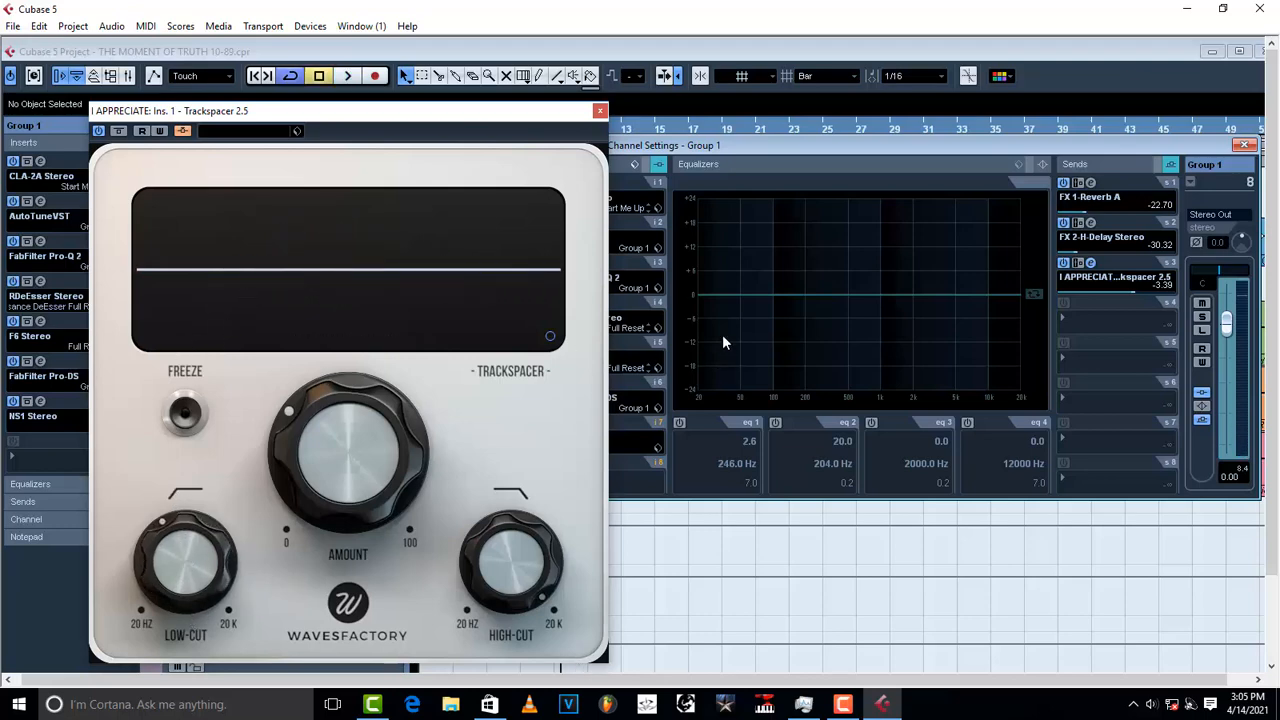
Step: Set shelf cuts at 53 Hz and 6146 Hz but switch them off; set Trackspacer low-cut to 377 Hz
{"action": "left_click_drag", "start_coordinate": [711, 304], "coordinate": [797, 397]}
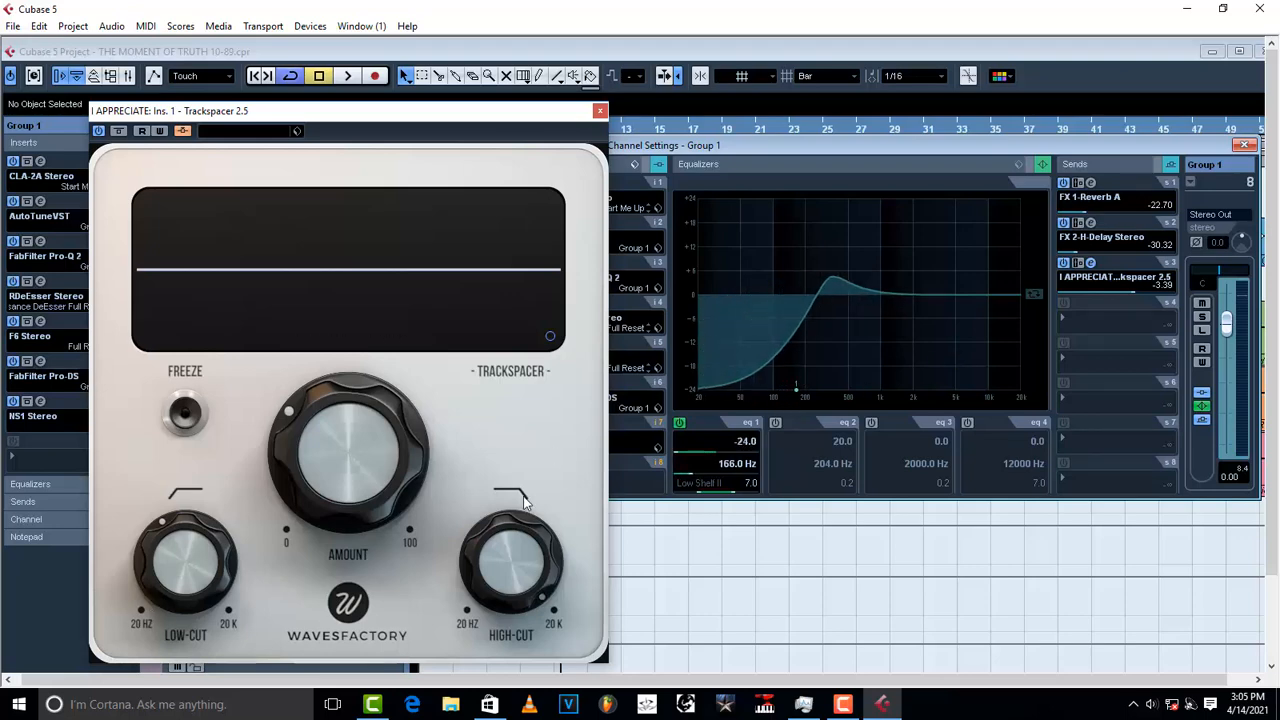
{"action": "left_click", "coordinate": [1030, 295]}
{"action": "left_click", "coordinate": [1029, 294]}
{"action": "left_click_drag", "start_coordinate": [1018, 293], "coordinate": [952, 420]}
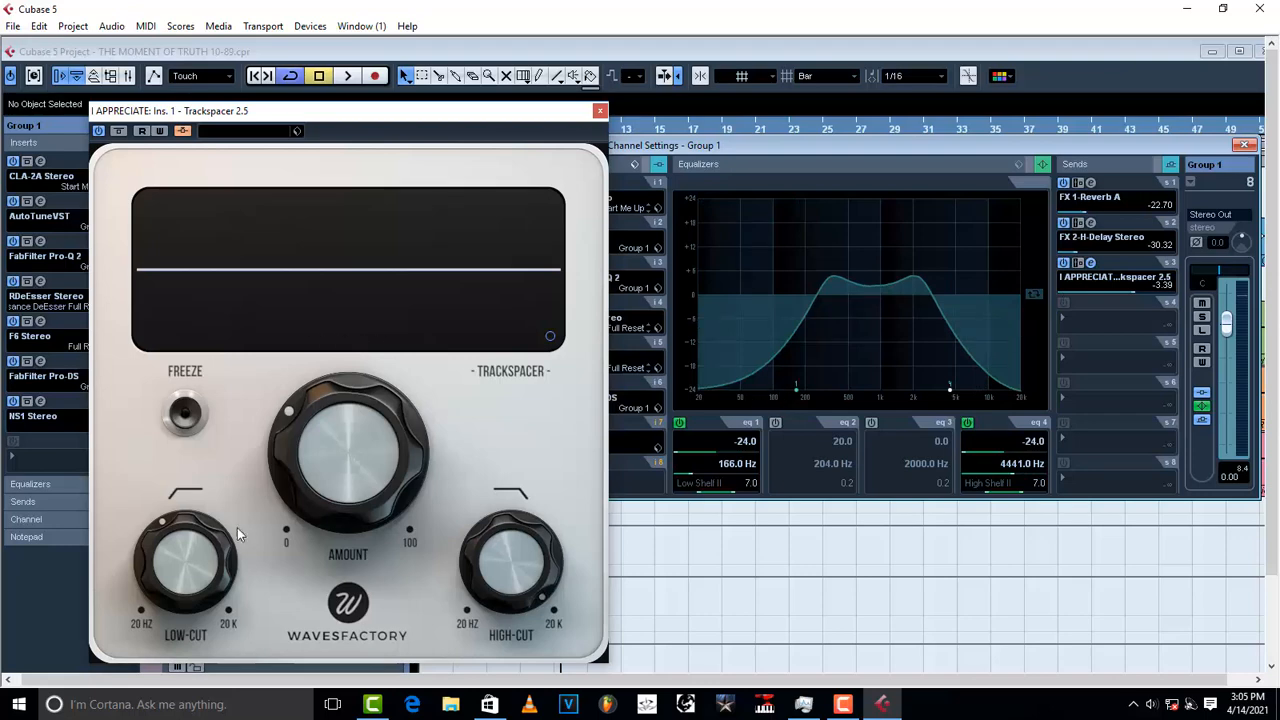
{"action": "left_click_drag", "start_coordinate": [798, 391], "coordinate": [735, 381]}
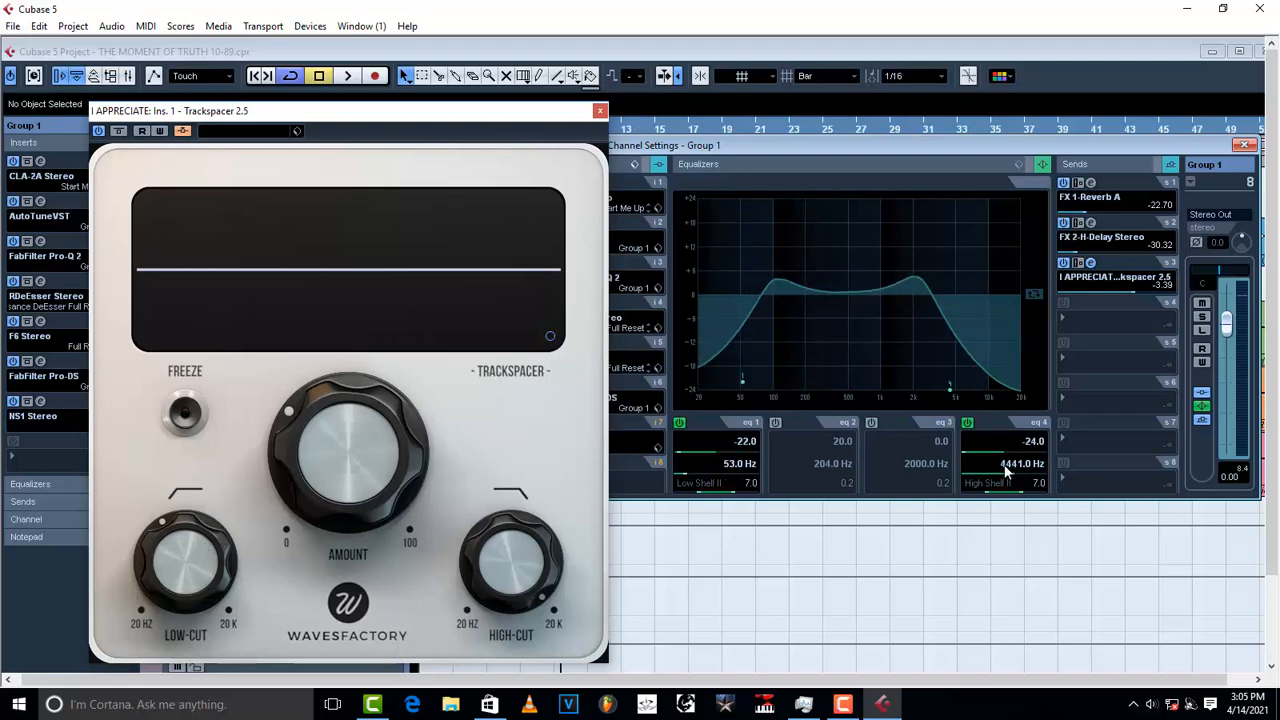
{"action": "mouse_move", "coordinate": [955, 384]}
{"action": "left_mouse_down"}
{"action": "mouse_move", "coordinate": [923, 385]}
{"action": "mouse_move", "coordinate": [965, 386]}
{"action": "left_mouse_up"}
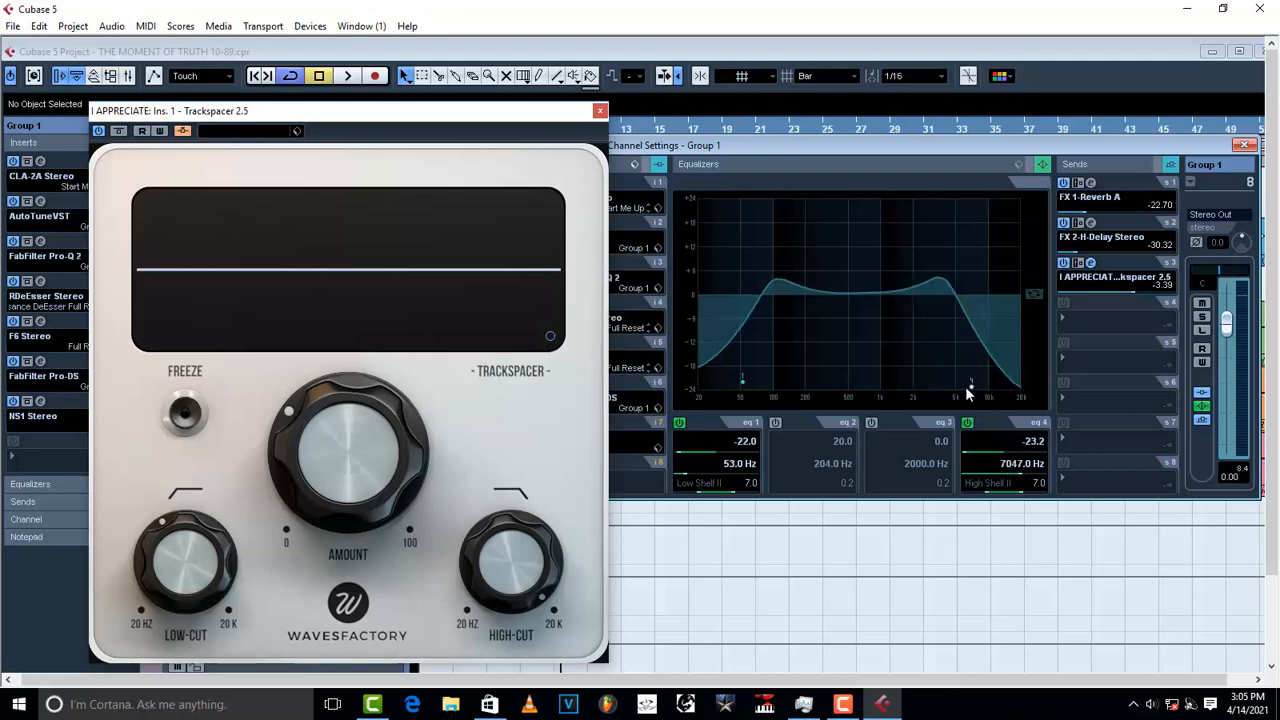
{"action": "left_click", "coordinate": [968, 422]}
{"action": "left_click", "coordinate": [680, 423]}
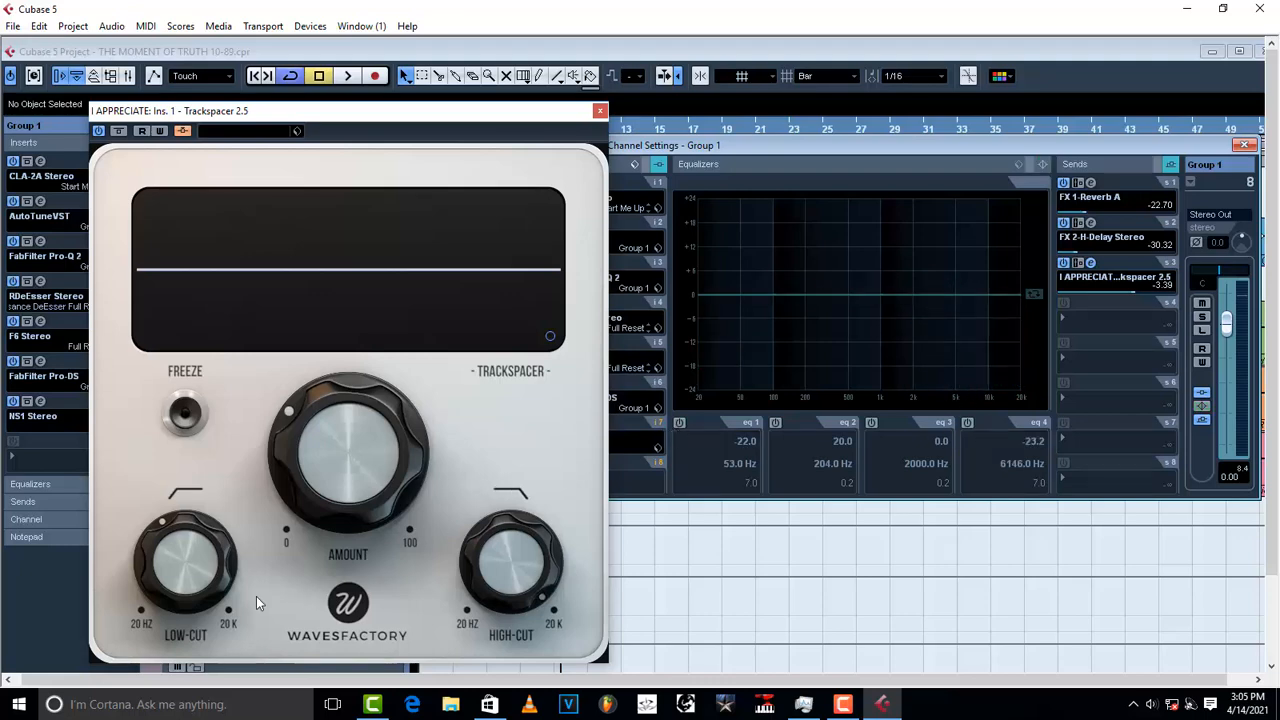
{"action": "mouse_move", "coordinate": [197, 578]}
{"action": "left_click_drag", "start_coordinate": [210, 578], "coordinate": [210, 566]}
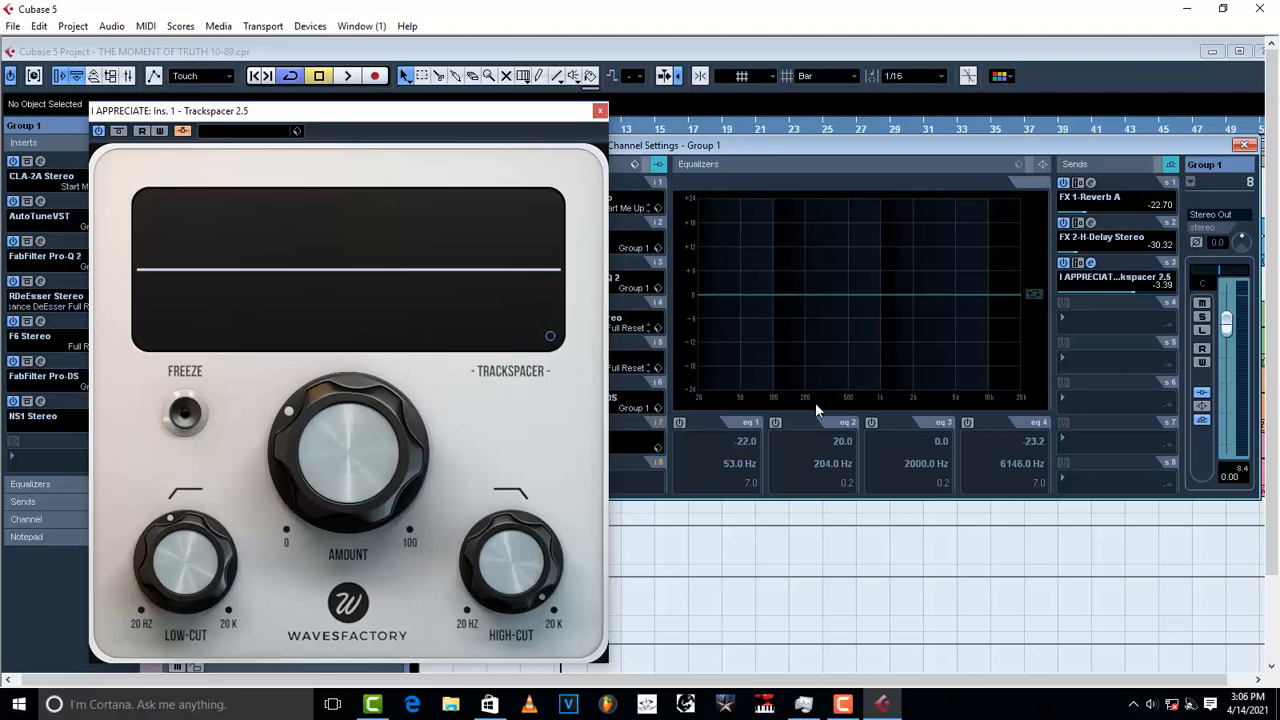
Step: Lower Trackspacer's low-cut to about 164 Hz while playing back
{"action": "mouse_move", "coordinate": [192, 586]}
{"action": "key", "text": "space"}
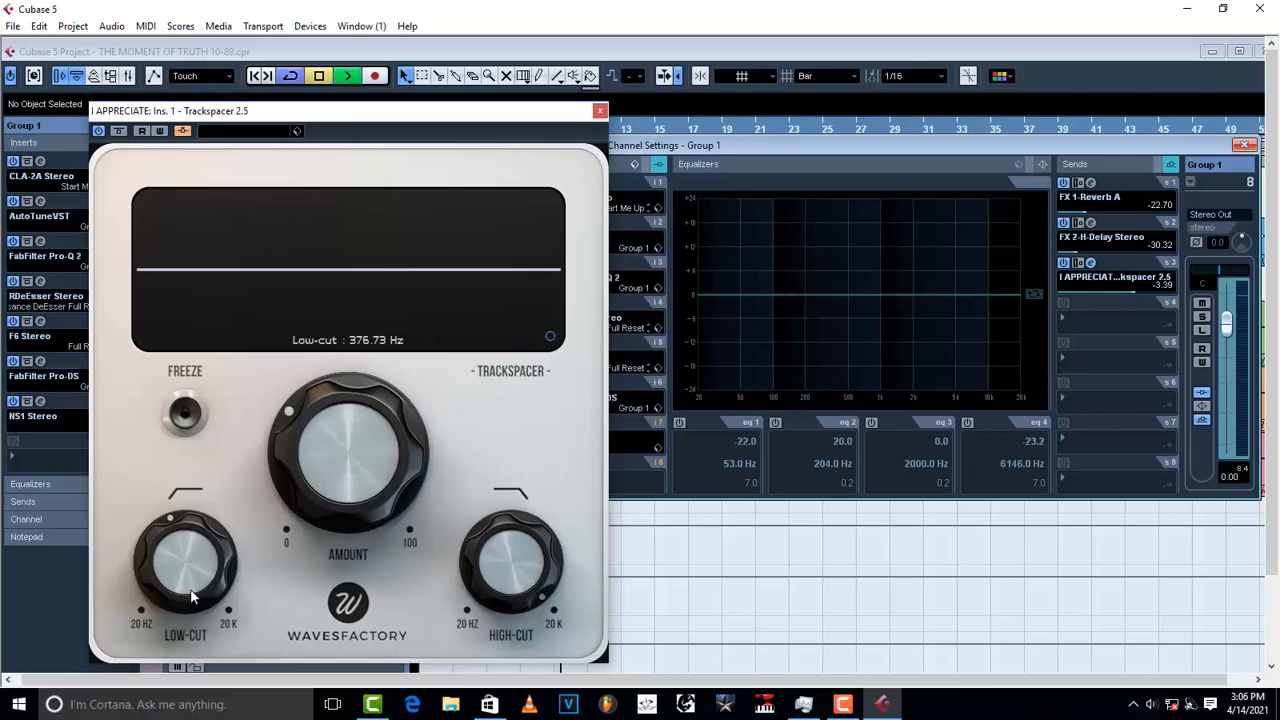
{"action": "mouse_move", "coordinate": [192, 586]}
{"action": "left_mouse_down"}
{"action": "mouse_move", "coordinate": [191, 597]}
{"action": "mouse_move", "coordinate": [190, 547]}
{"action": "mouse_move", "coordinate": [189, 580]}
{"action": "left_mouse_up"}
{"action": "key", "text": "space"}
{"action": "key", "text": "space"}
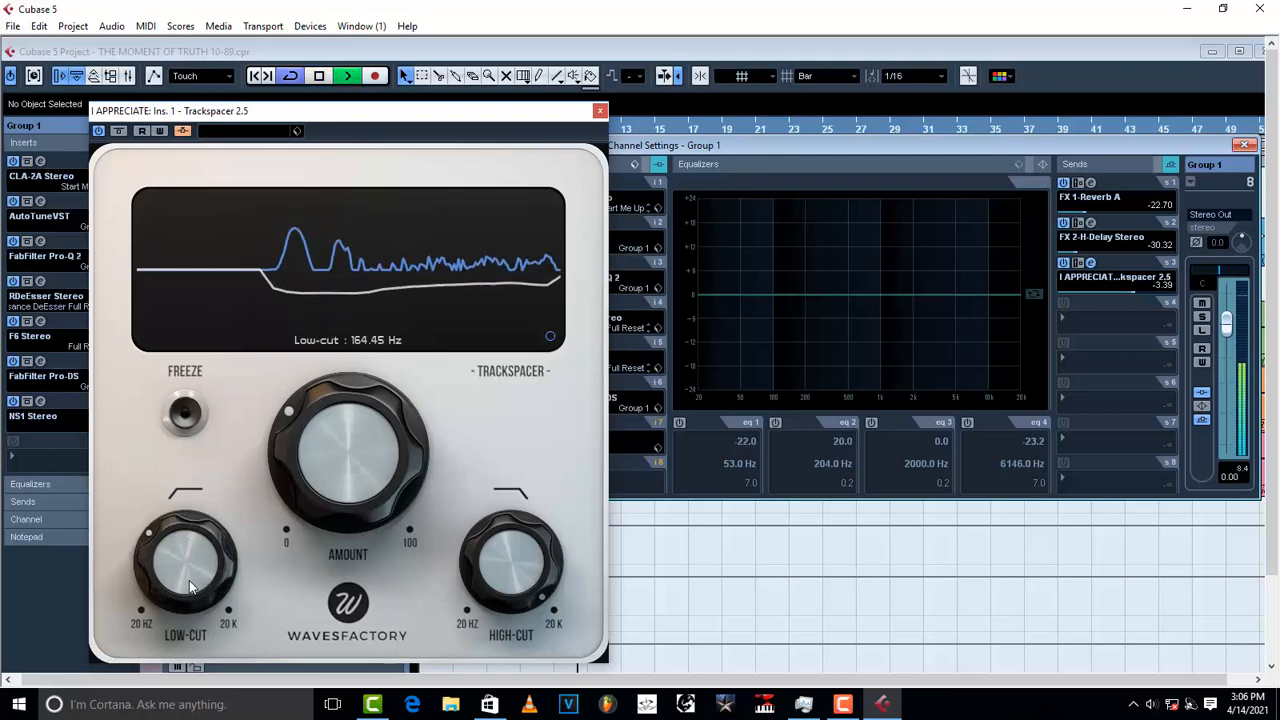
{"action": "key", "text": "space"}
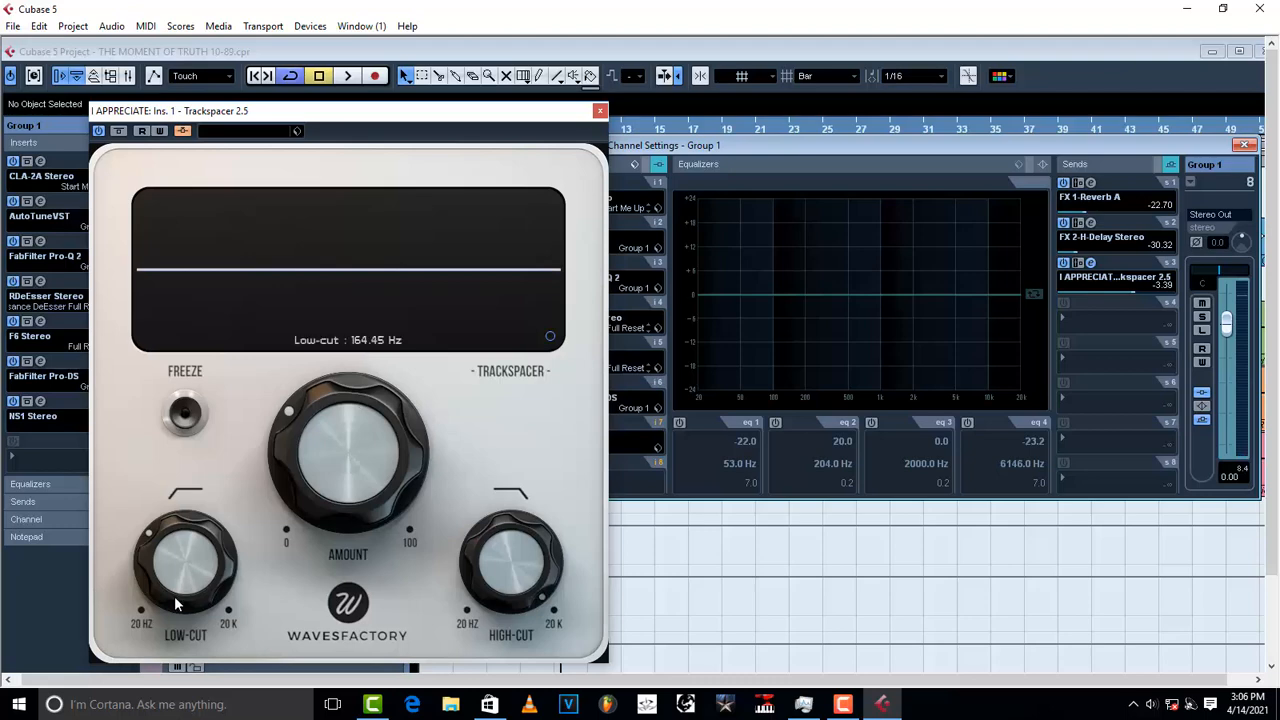
Step: Try a -24 dB high shelf at 2659 Hz, switch it off, and set Trackspacer high-cut to 1240 Hz
{"action": "mouse_move", "coordinate": [513, 557]}
{"action": "left_click_drag", "start_coordinate": [1008, 296], "coordinate": [926, 415]}
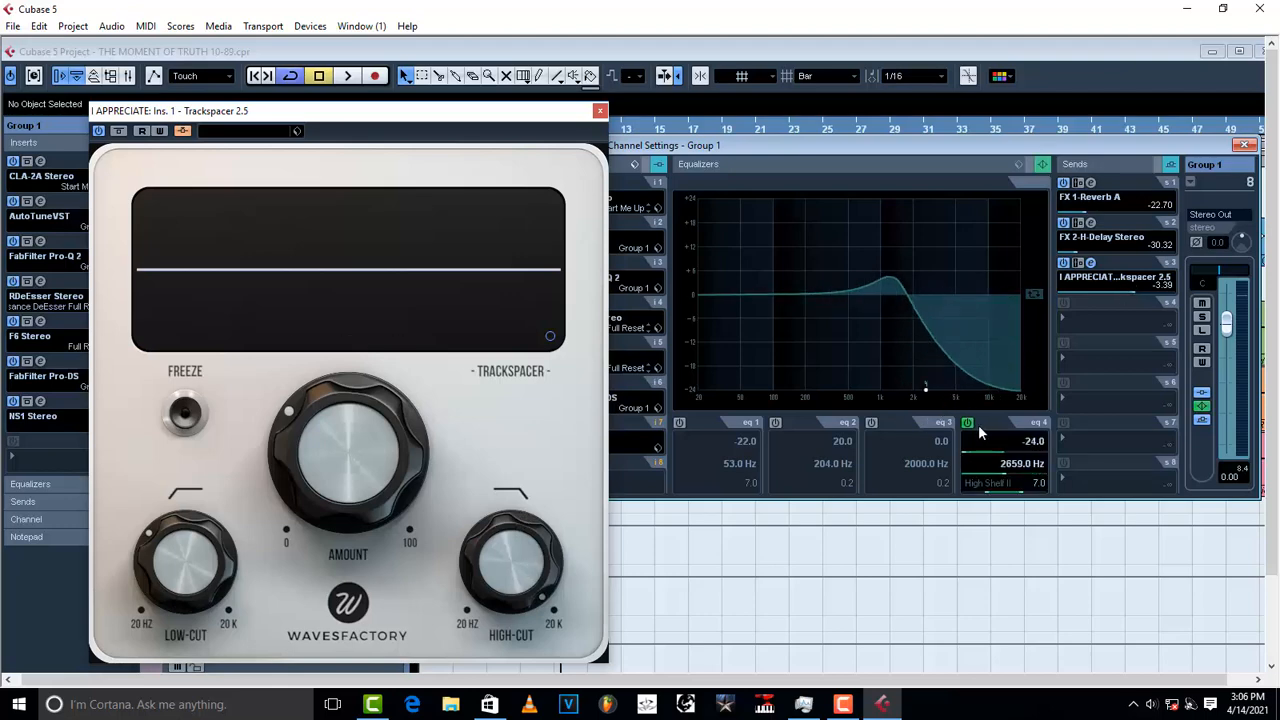
{"action": "left_click", "coordinate": [967, 422]}
{"action": "key", "text": "space"}
{"action": "left_click_drag", "start_coordinate": [528, 540], "coordinate": [479, 656]}
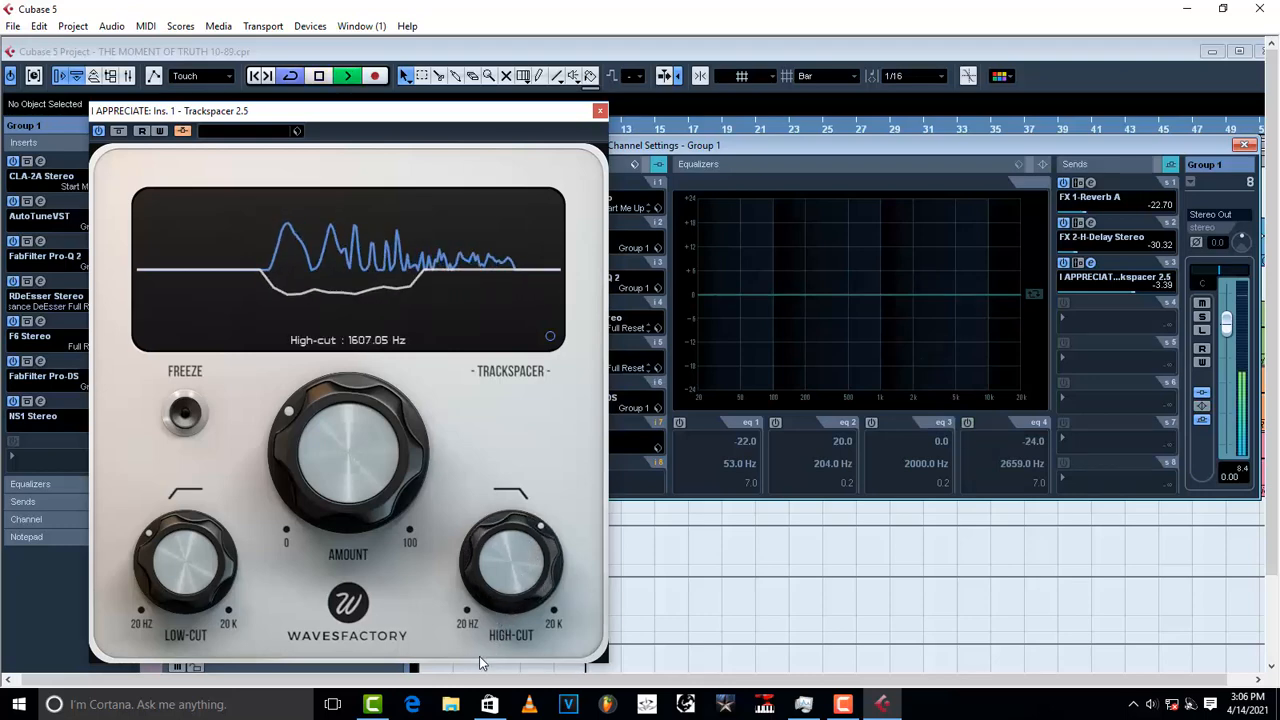
{"action": "left_click_drag", "start_coordinate": [488, 579], "coordinate": [488, 589]}
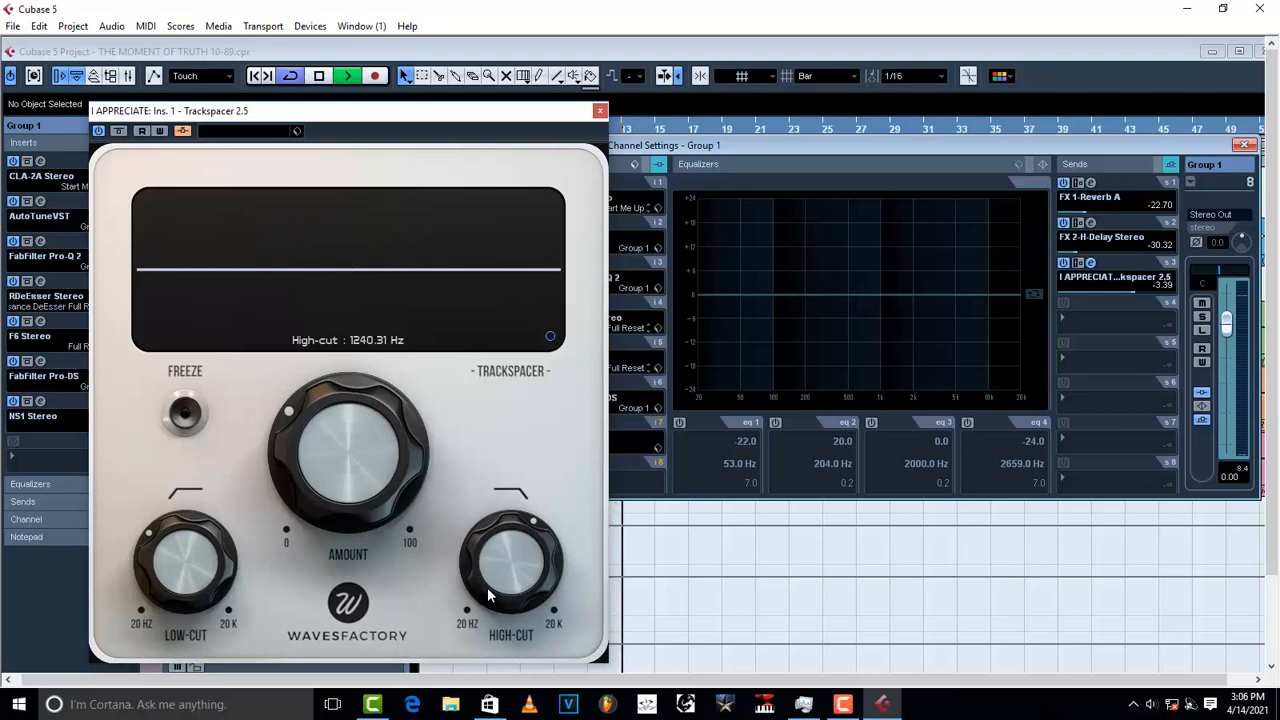
Step: Raise Trackspacer's amount from about 52% to 61.5% while auditioning
{"action": "key", "text": "space"}
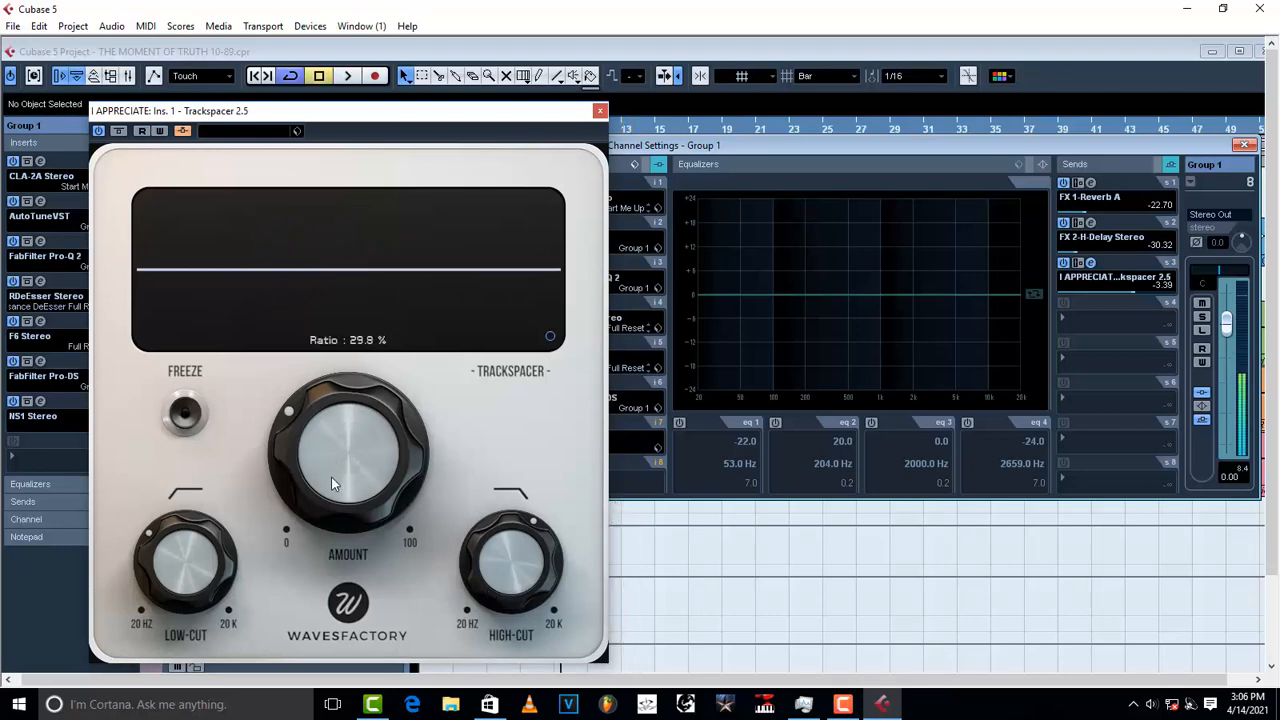
{"action": "left_click_drag", "start_coordinate": [328, 481], "coordinate": [320, 376]}
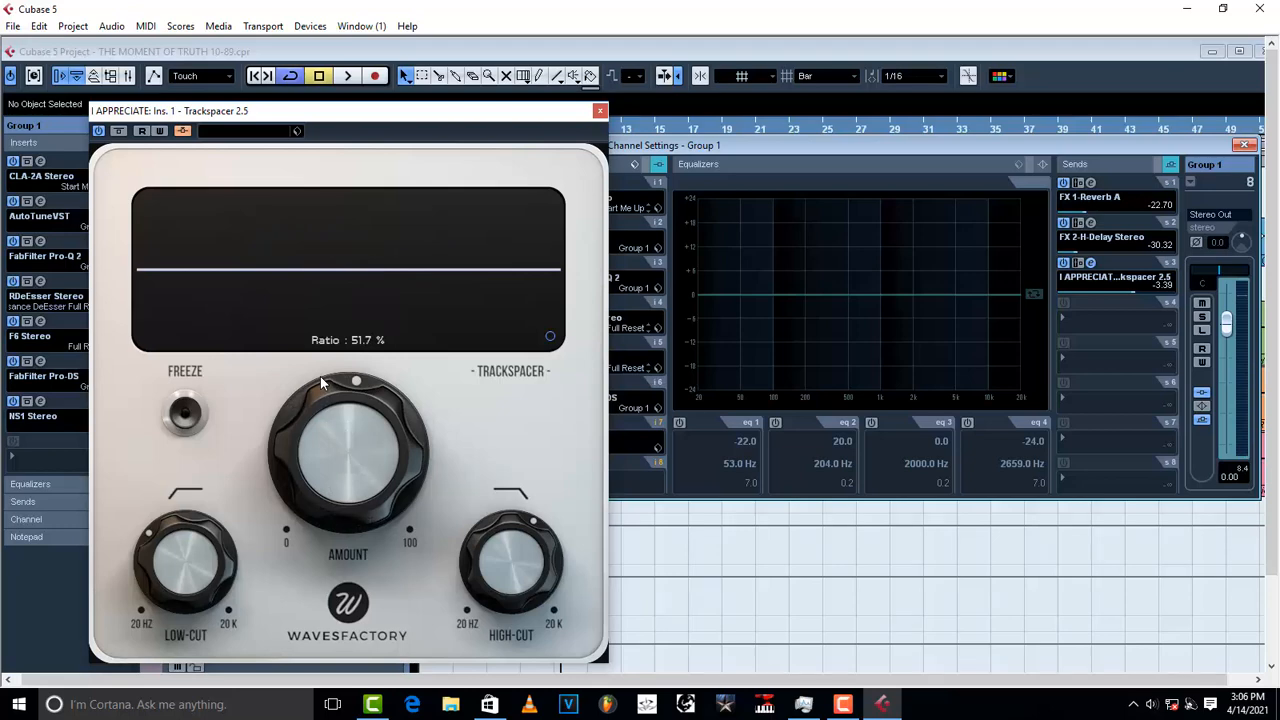
{"action": "key", "text": "space"}
{"action": "left_click_drag", "start_coordinate": [320, 376], "coordinate": [347, 378]}
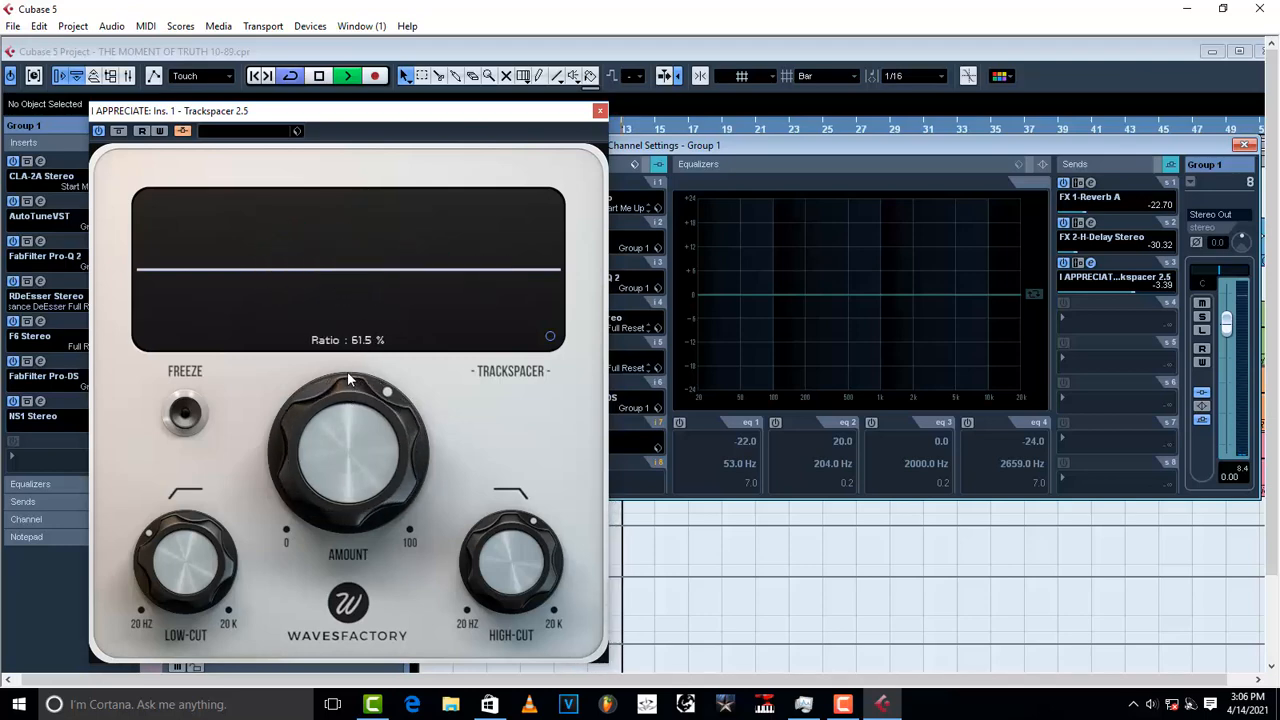
{"action": "key", "text": "space"}
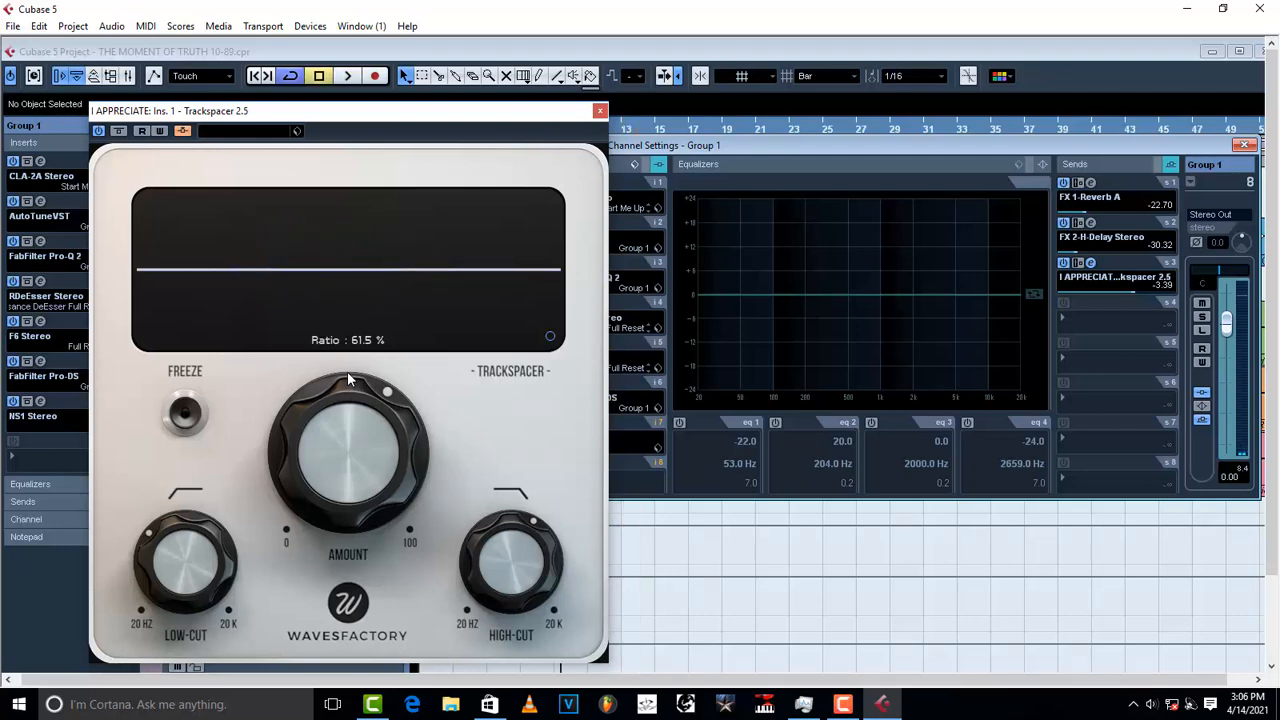
Step: In Trackspacer's advanced panel, set attack to 0.1 ms and release to about 6.87 ms
{"action": "left_click", "coordinate": [550, 338]}
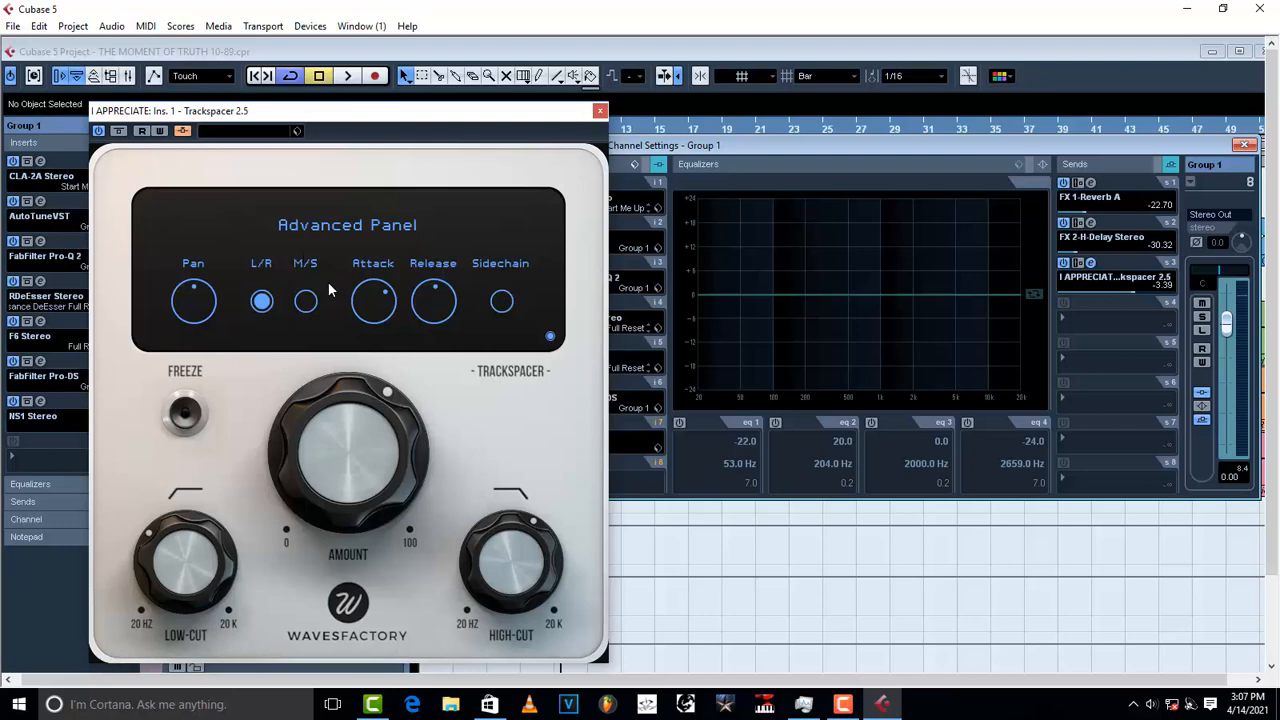
{"action": "mouse_move", "coordinate": [391, 309]}
{"action": "left_click_drag", "start_coordinate": [386, 296], "coordinate": [355, 430]}
{"action": "mouse_move", "coordinate": [436, 294]}
{"action": "left_click_drag", "start_coordinate": [436, 294], "coordinate": [417, 371]}
{"action": "key", "text": "space"}
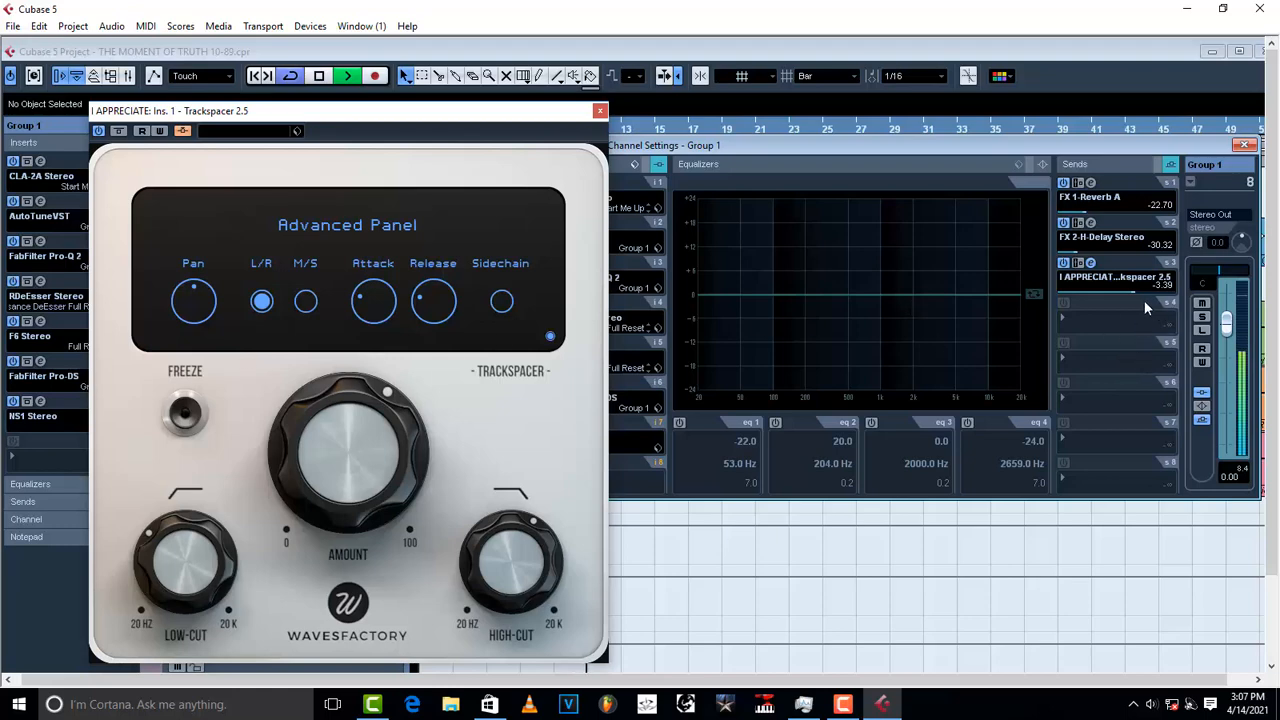
{"action": "key", "text": "space"}
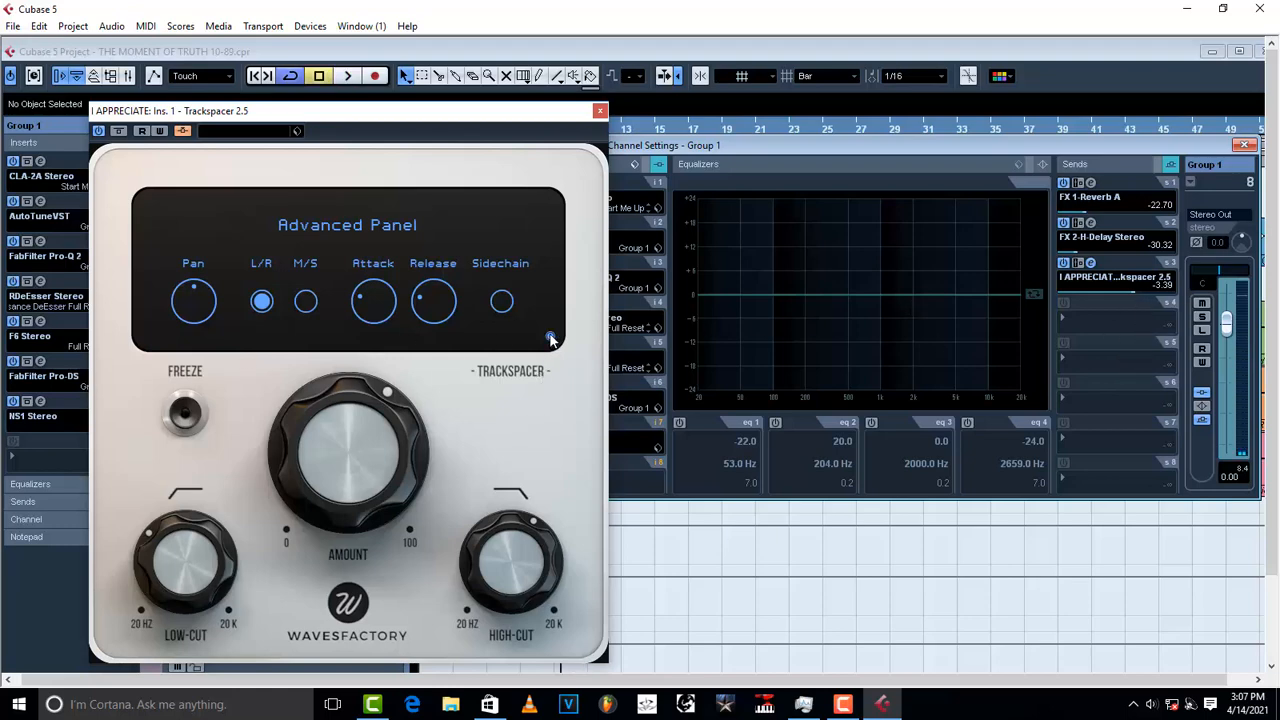
{"action": "left_click", "coordinate": [549, 337]}
{"action": "key", "text": "space"}
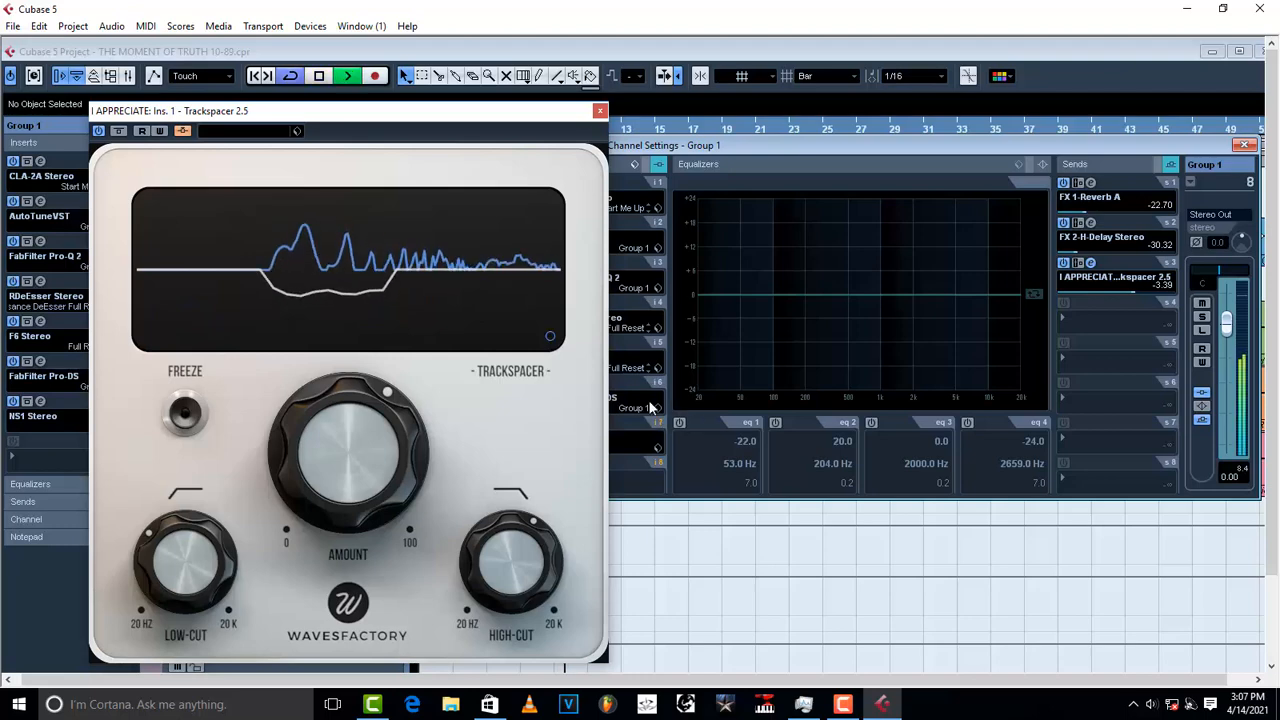
{"action": "key", "text": "space"}
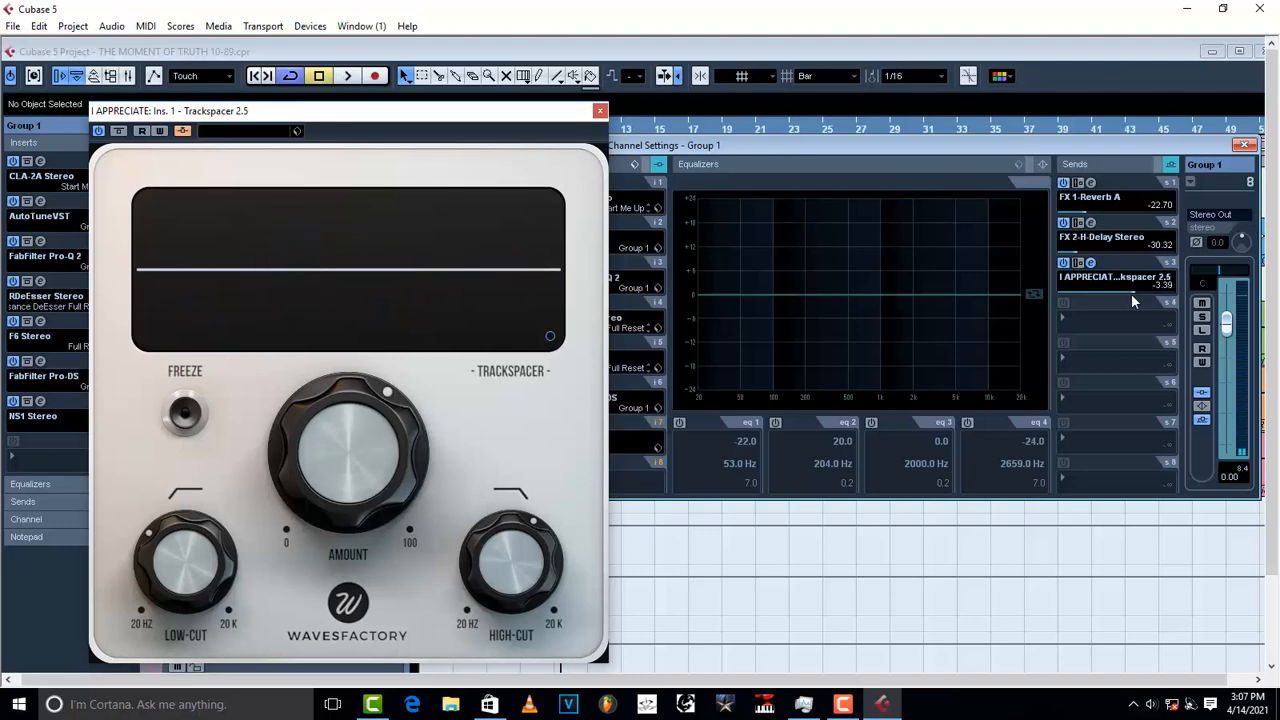
Step: Lower Group 1's third send to Trackspacer from -3.39 to about -19.17 dB while listening
{"action": "left_click_drag", "start_coordinate": [1125, 293], "coordinate": [1163, 295]}
{"action": "key", "text": "space"}
{"action": "left_click_drag", "start_coordinate": [1125, 292], "coordinate": [1079, 293]}
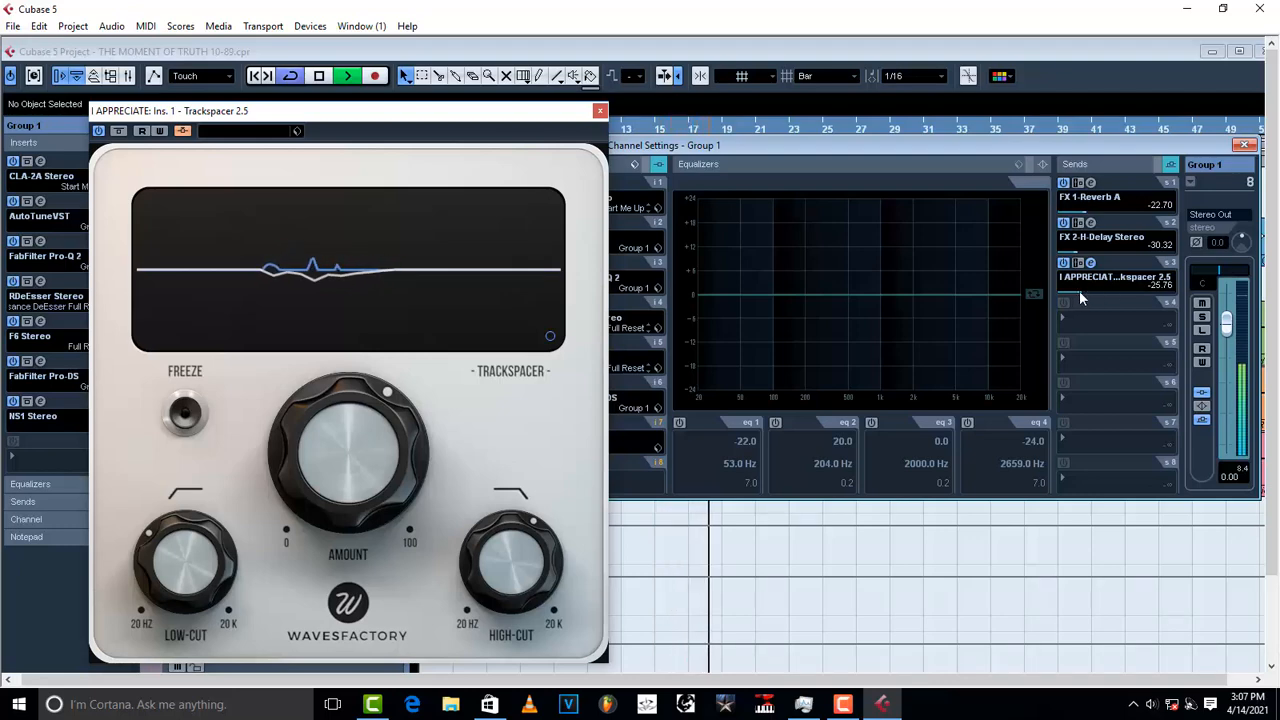
{"action": "left_click", "coordinate": [1066, 291]}
{"action": "left_click_drag", "start_coordinate": [1066, 291], "coordinate": [1089, 292]}
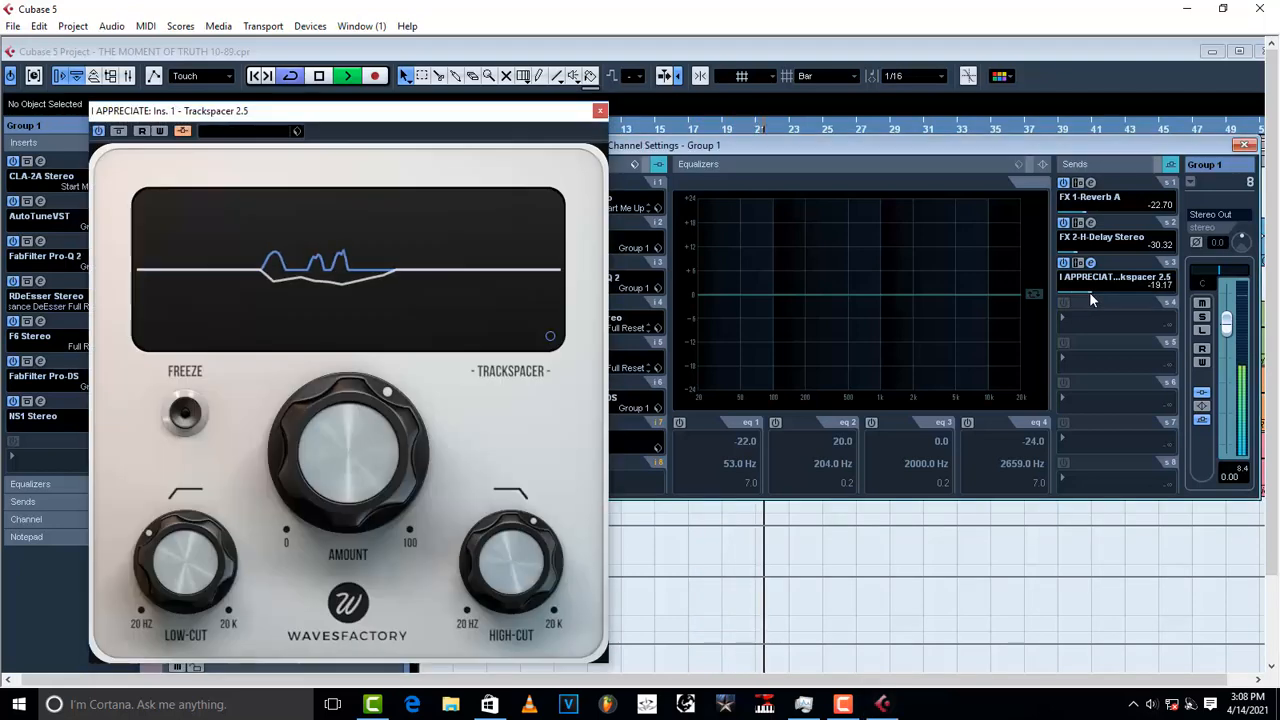
{"action": "key", "text": "space"}
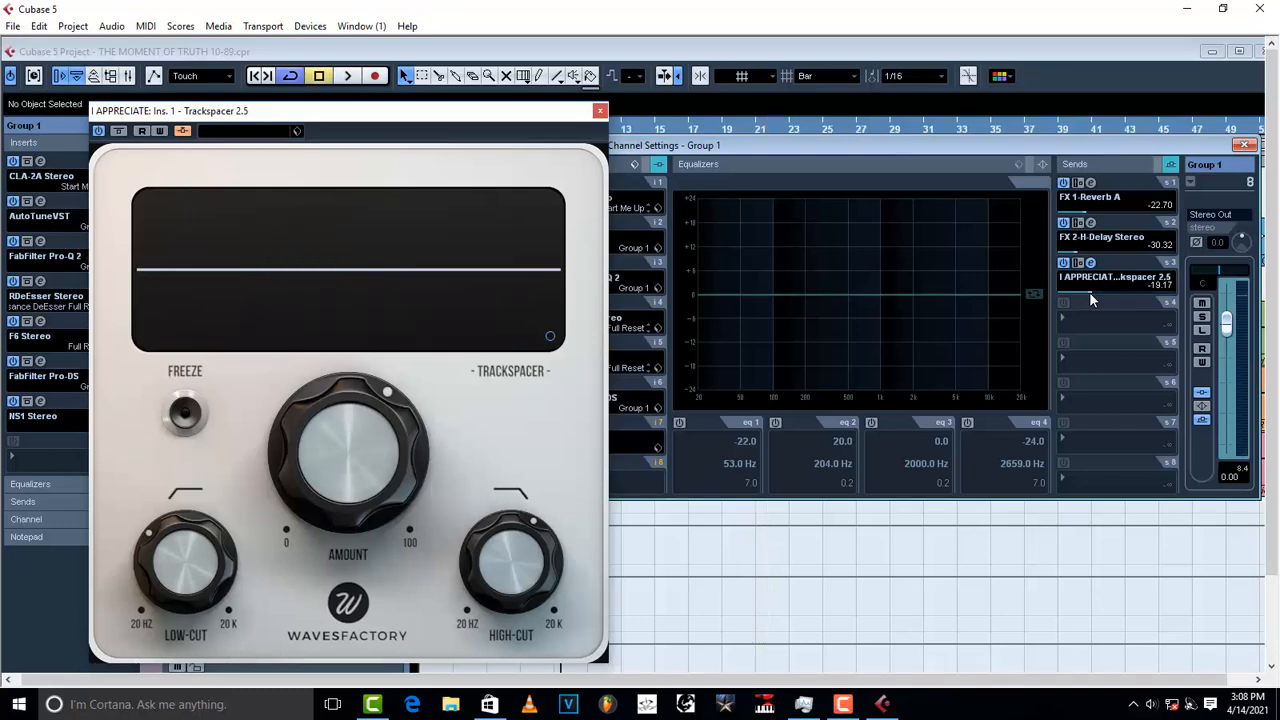
Step: Load the Group 1 preset into I APPRECIATE's Trackspacer, reposition its window, and audition it
{"action": "left_click", "coordinate": [296, 131]}
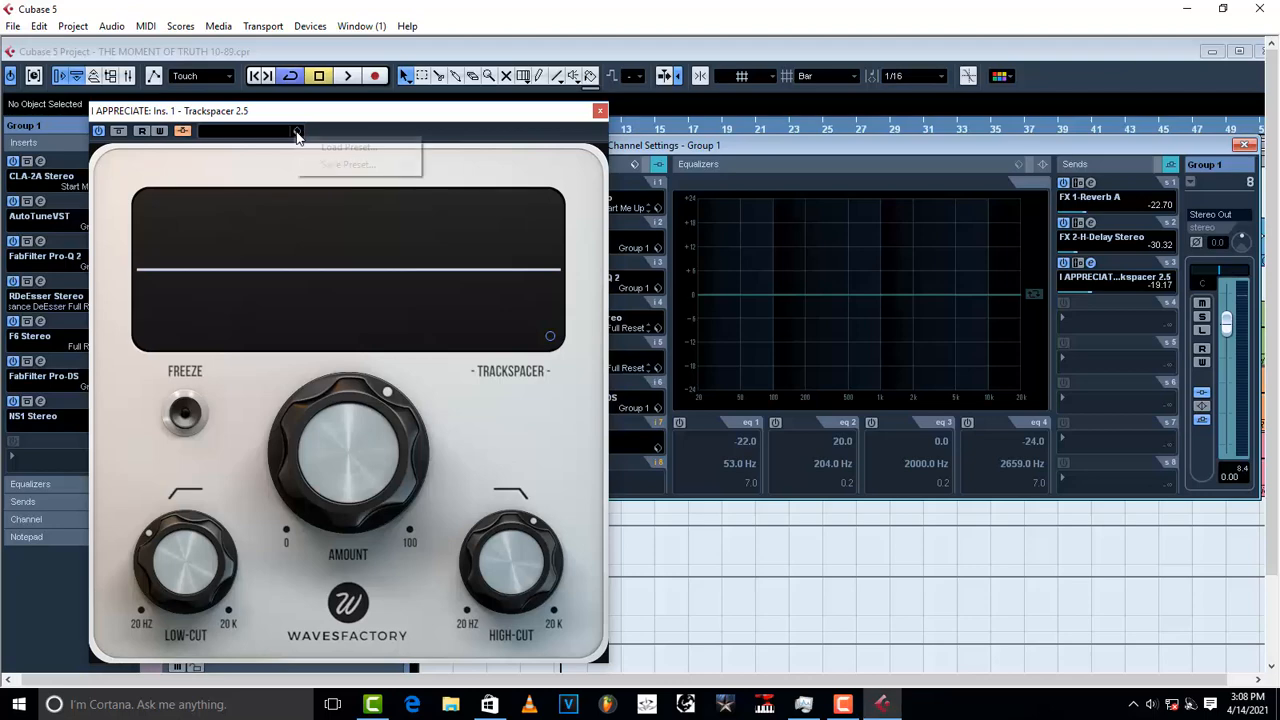
{"action": "left_click", "coordinate": [352, 142]}
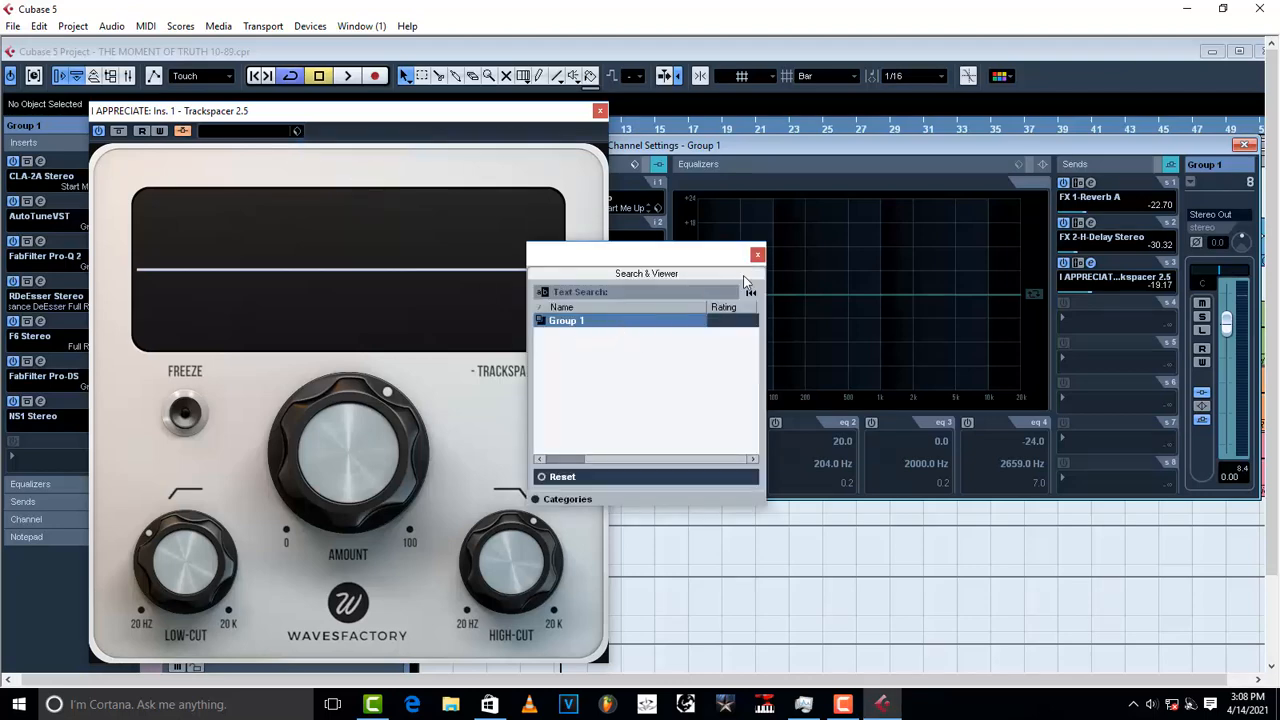
{"action": "left_click", "coordinate": [757, 254]}
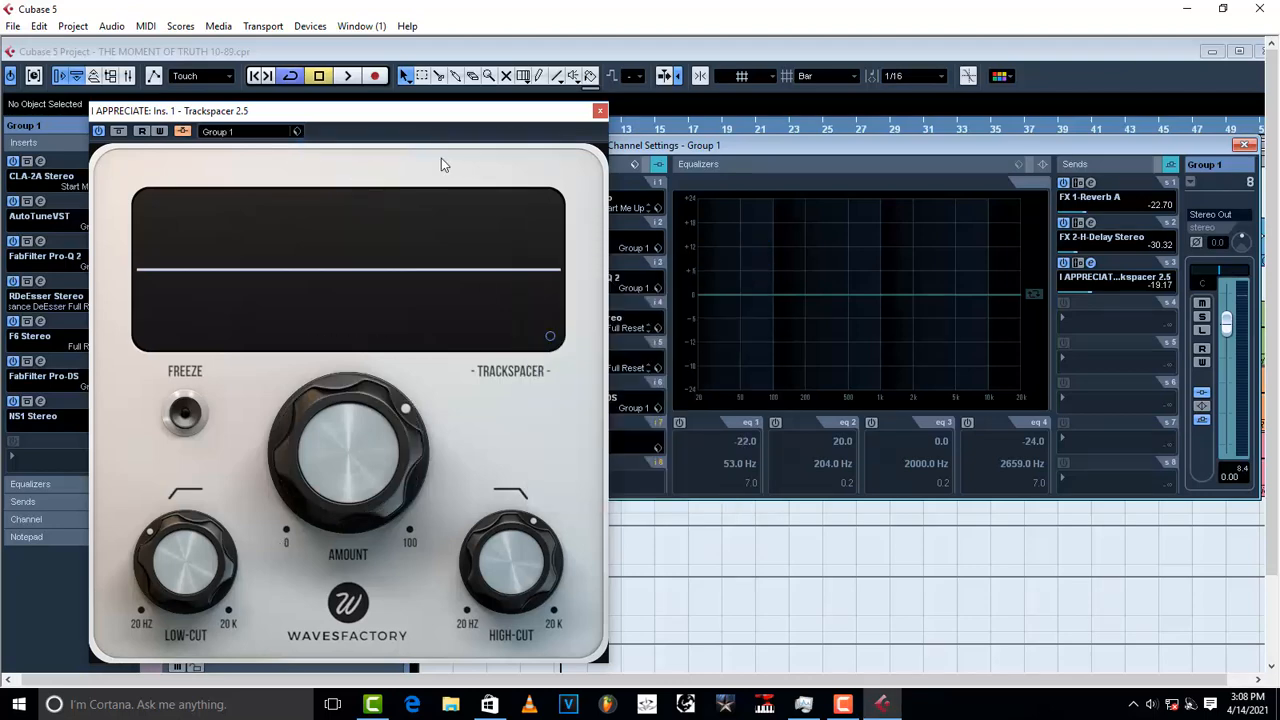
{"action": "left_click_drag", "start_coordinate": [425, 117], "coordinate": [535, 109]}
{"action": "mouse_move", "coordinate": [490, 405]}
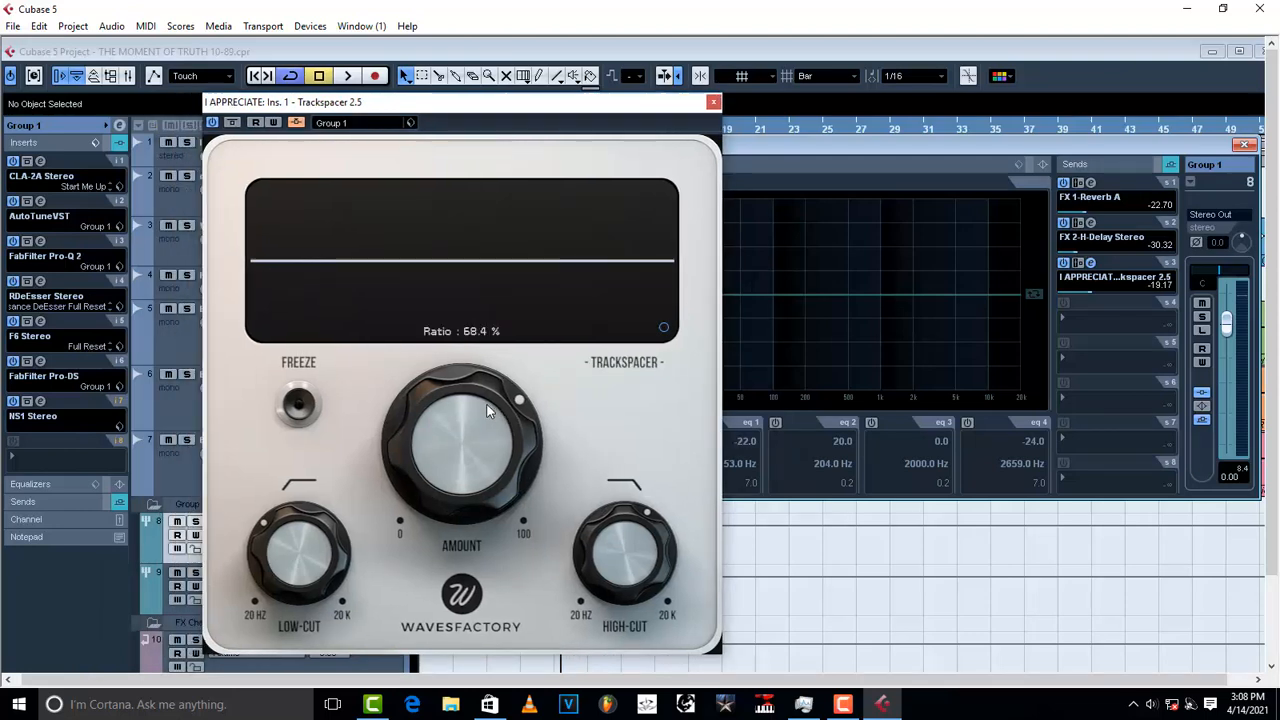
{"action": "key", "text": "space"}
{"action": "key", "text": "space"}
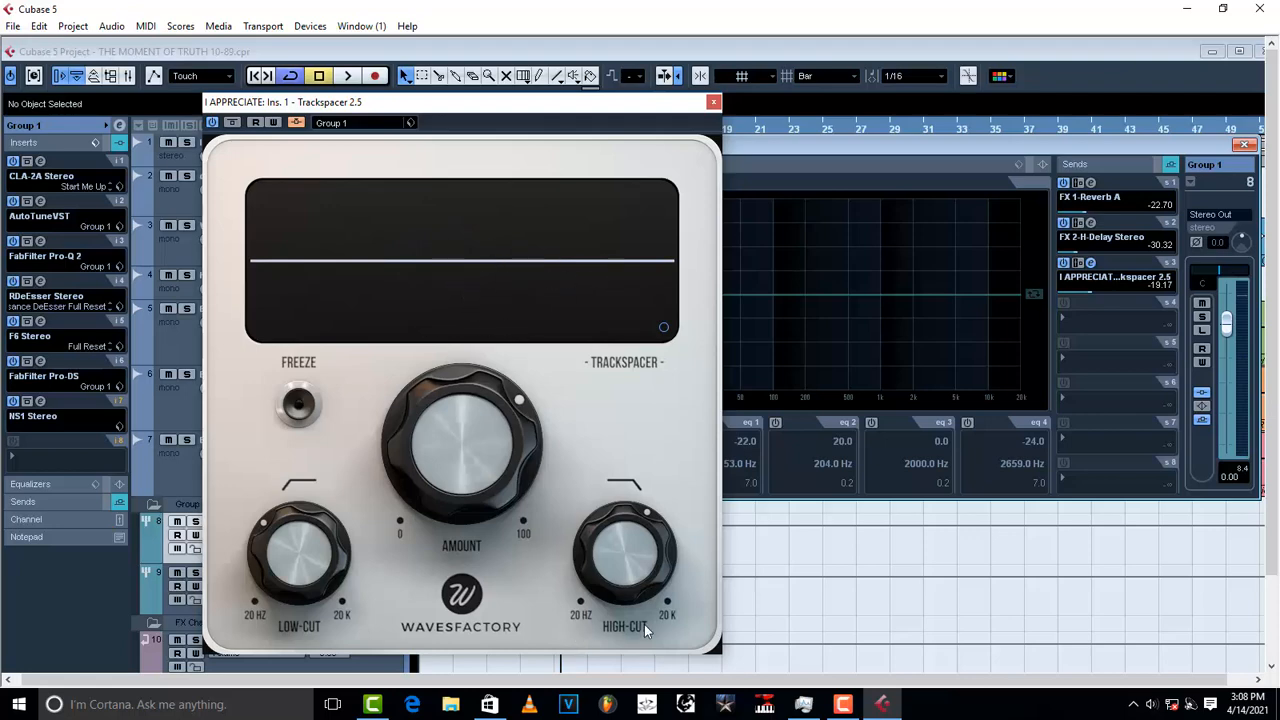
{"action": "key", "text": "space"}
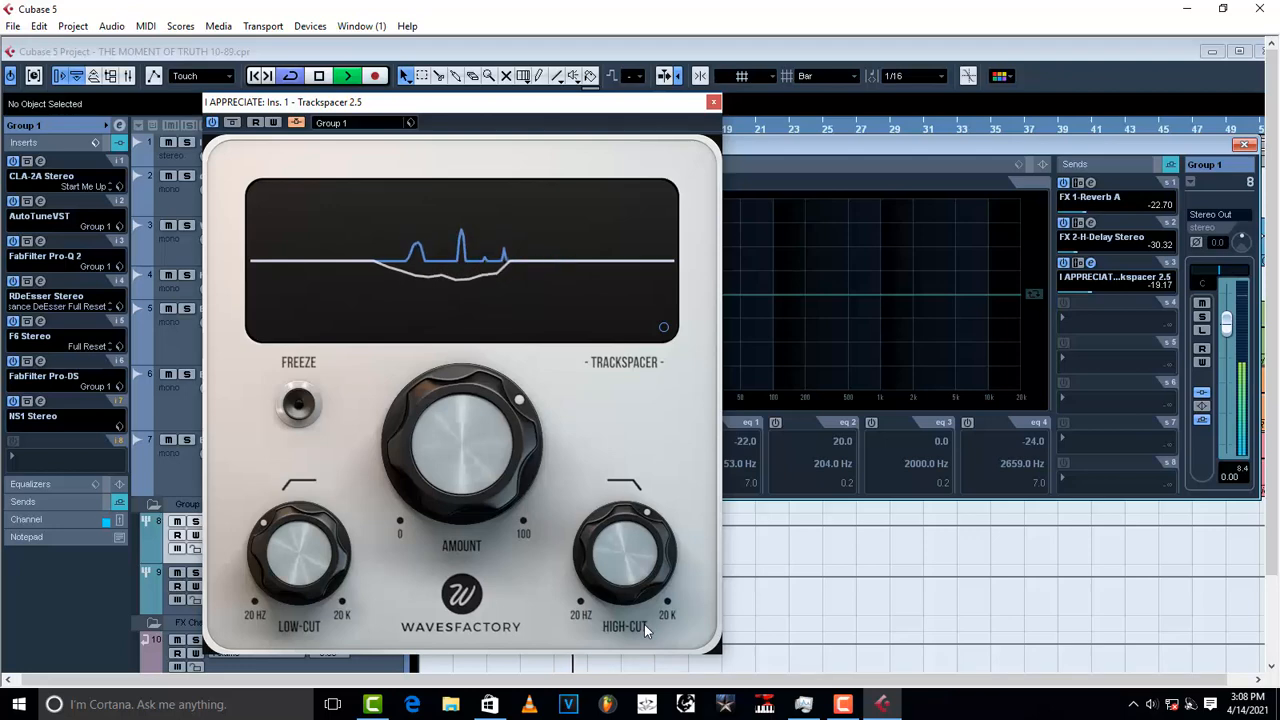
{"action": "key", "text": "space"}
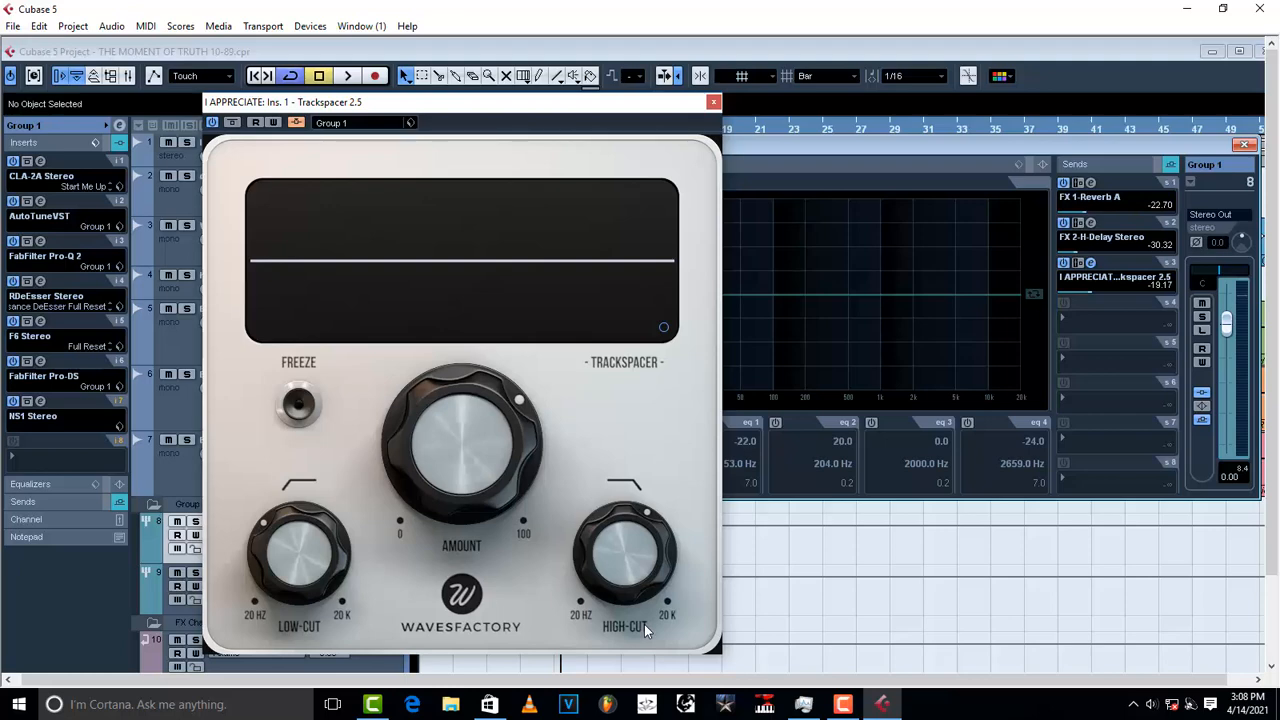
Step: Close Trackspacer and load the FF EQ preset onto Group 1
{"action": "left_click", "coordinate": [713, 102]}
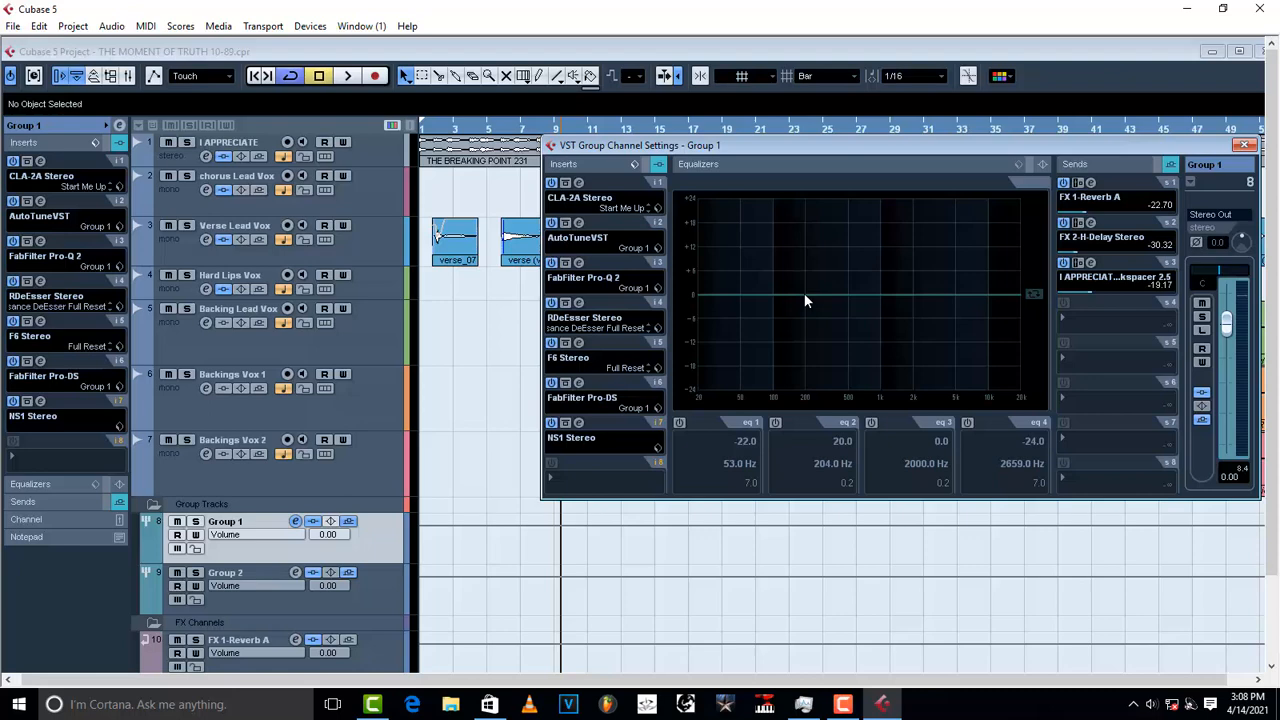
{"action": "left_click", "coordinate": [1016, 163]}
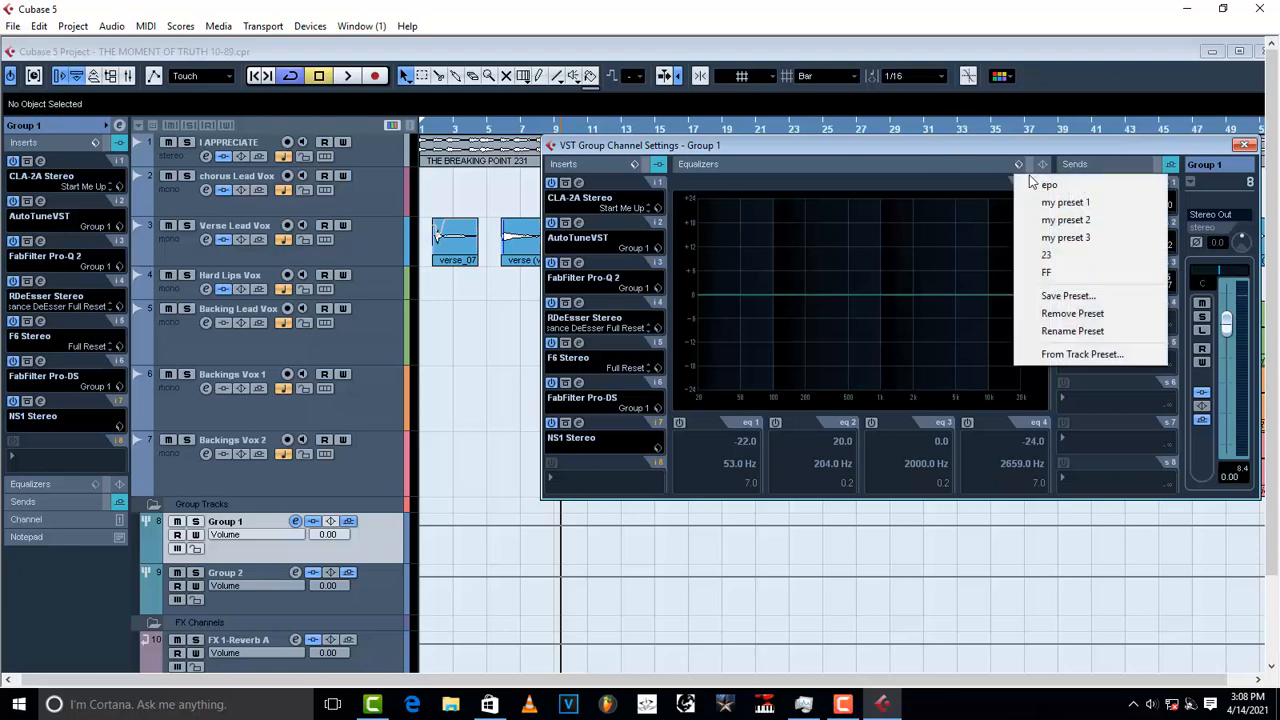
{"action": "left_click", "coordinate": [1048, 273]}
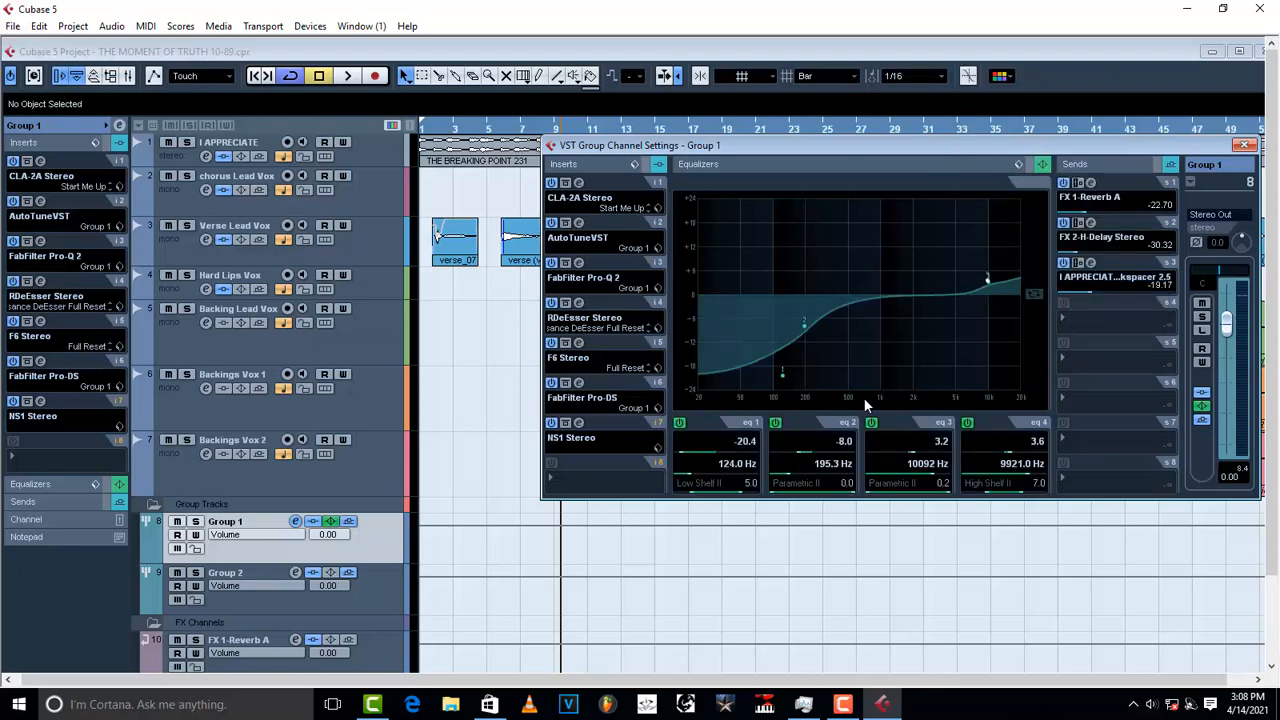
Step: Switch off all four bands, then cut lows near 77 Hz, dip 163 Hz by 5 dB, and boost highs
{"action": "left_click", "coordinate": [967, 422]}
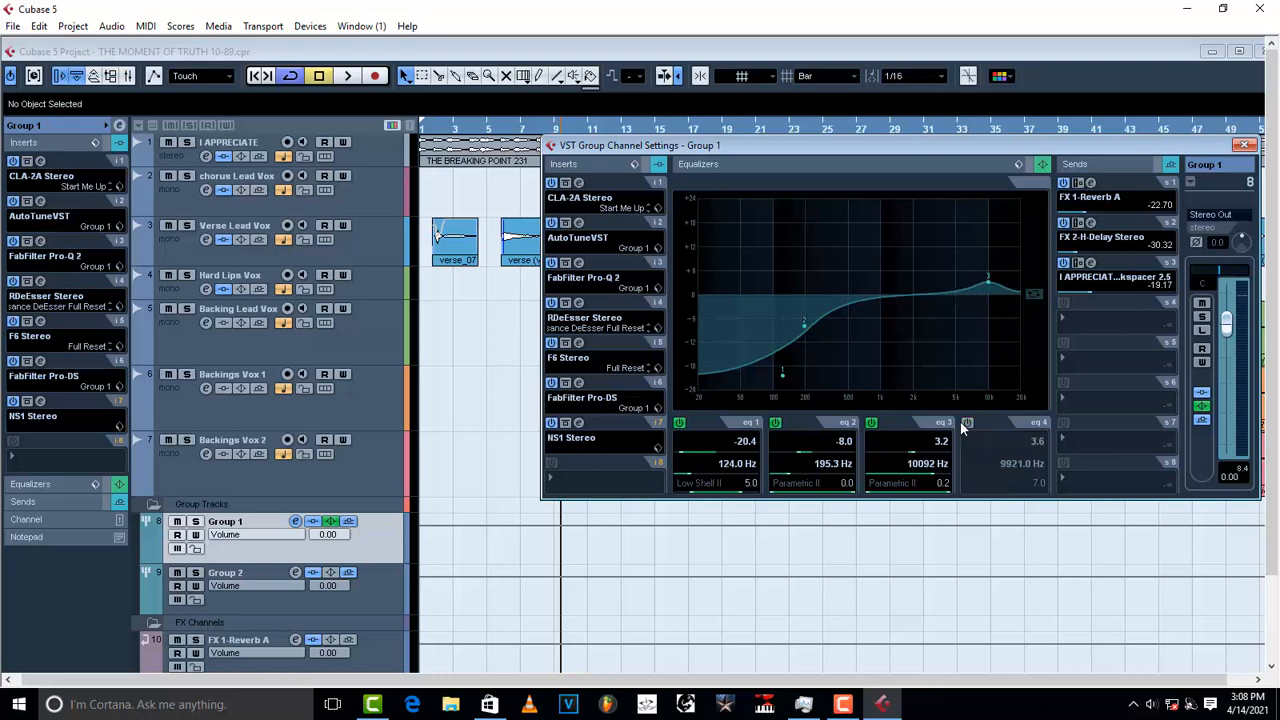
{"action": "left_click", "coordinate": [871, 422]}
{"action": "left_click", "coordinate": [775, 422]}
{"action": "left_click", "coordinate": [680, 423]}
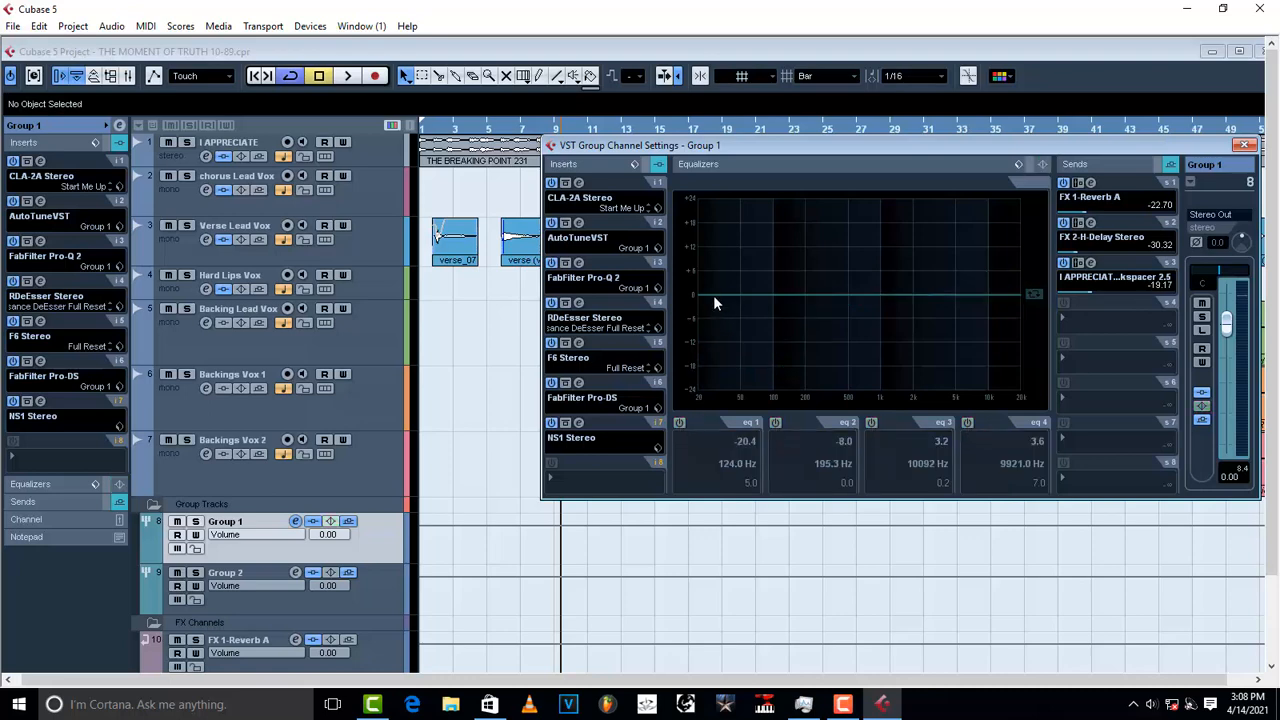
{"action": "left_click_drag", "start_coordinate": [715, 298], "coordinate": [760, 376]}
{"action": "left_click_drag", "start_coordinate": [816, 311], "coordinate": [796, 315]}
{"action": "mouse_move", "coordinate": [1013, 290]}
{"action": "left_mouse_down"}
{"action": "mouse_move", "coordinate": [1015, 267]}
{"action": "mouse_move", "coordinate": [1000, 279]}
{"action": "mouse_move", "coordinate": [1001, 268]}
{"action": "left_mouse_up"}
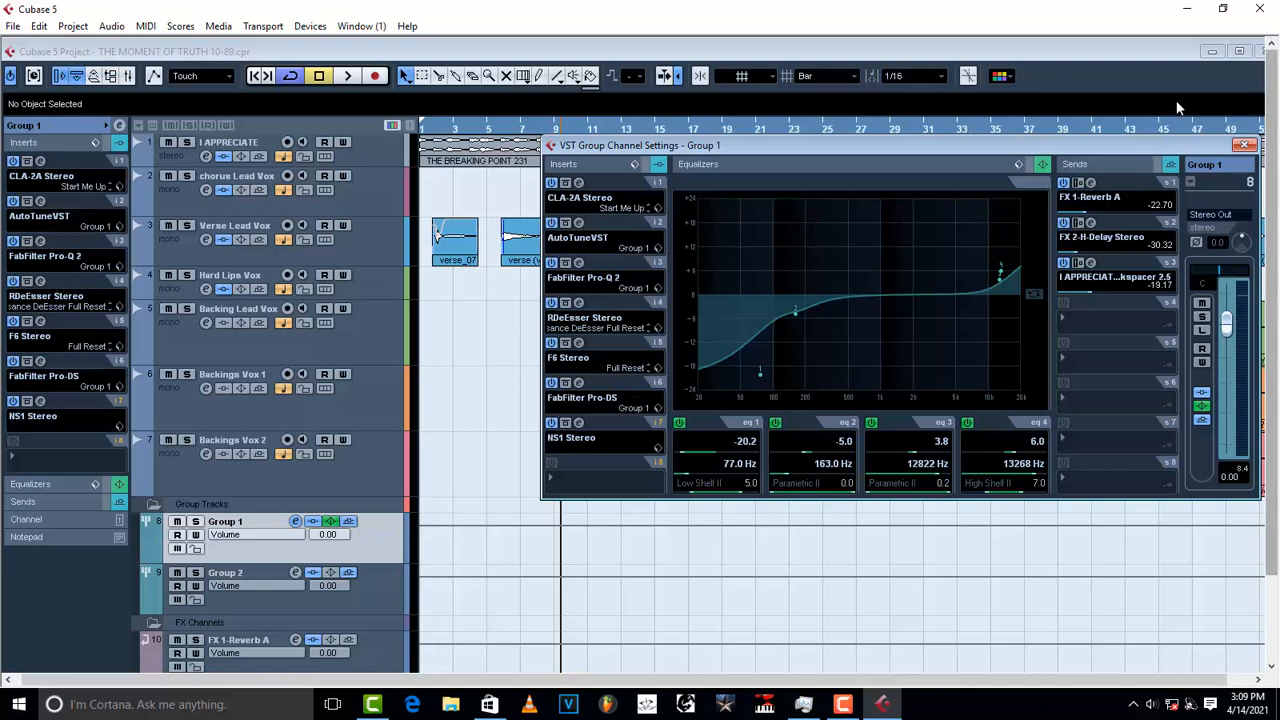
Step: Reload the FF preset, audition Group 1's EQ, and close its channel settings
{"action": "left_click", "coordinate": [1019, 164]}
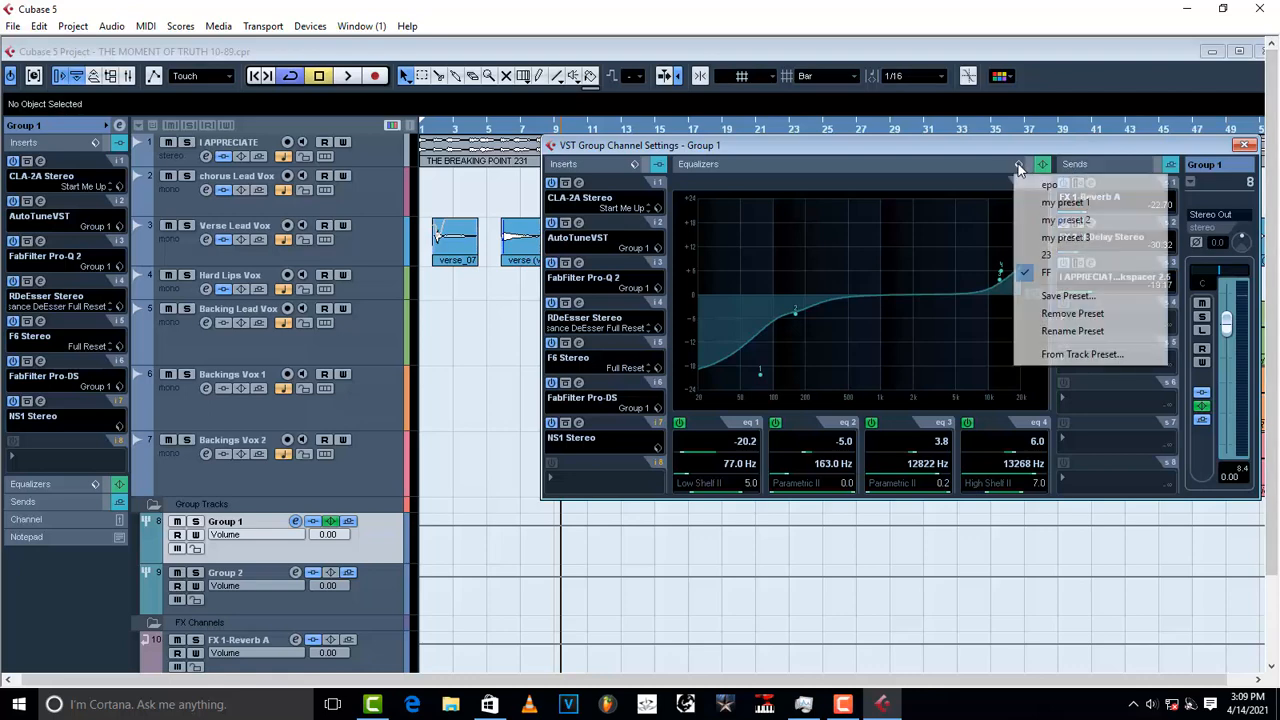
{"action": "left_click", "coordinate": [1048, 272]}
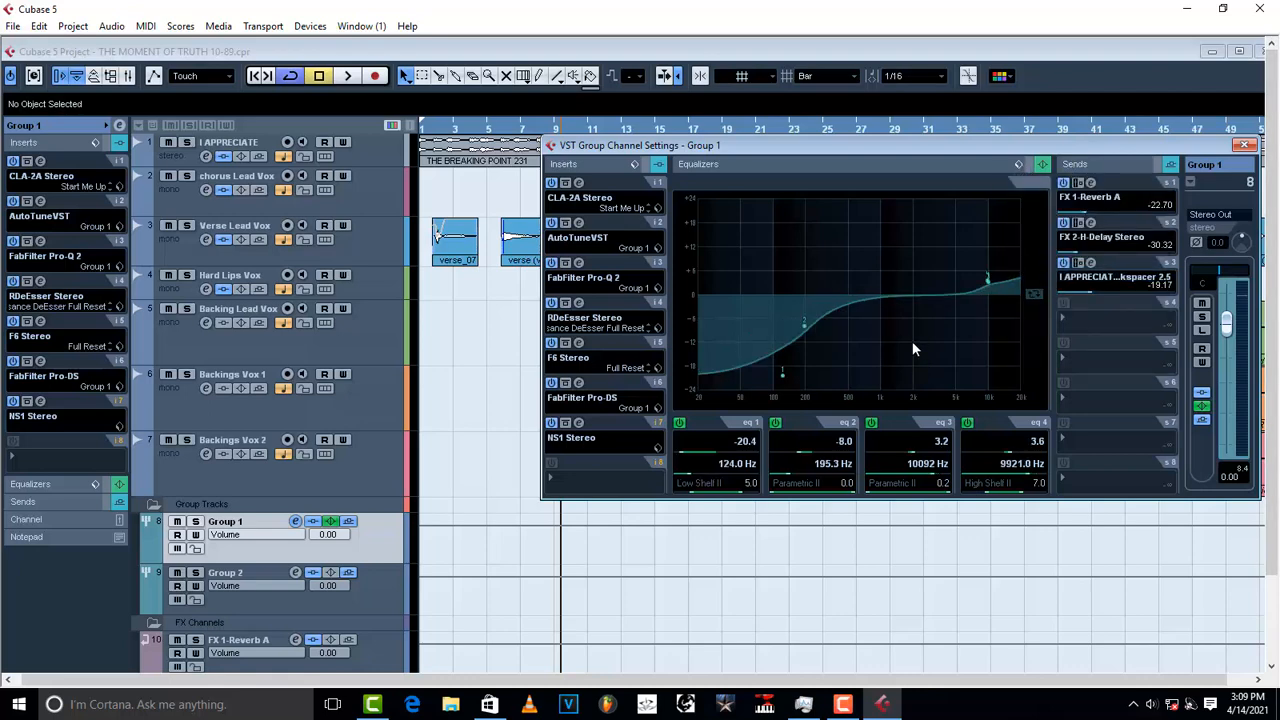
{"action": "key", "text": "space"}
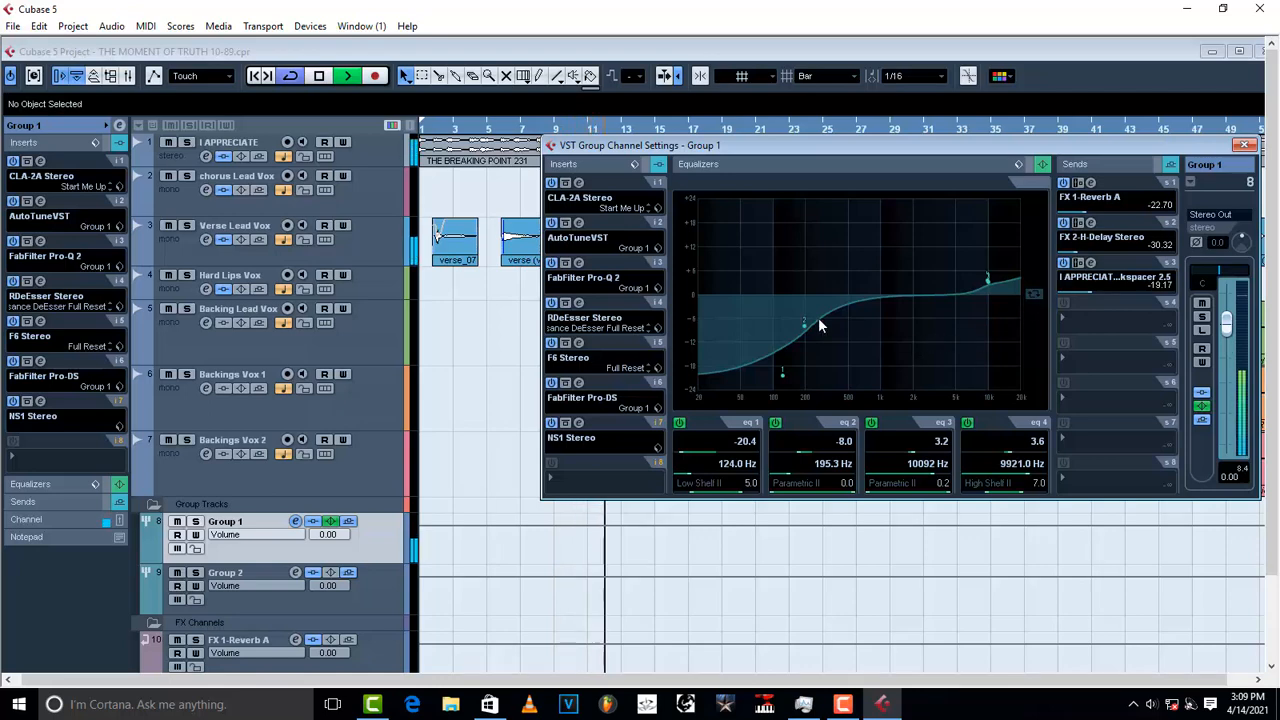
{"action": "key", "text": "space"}
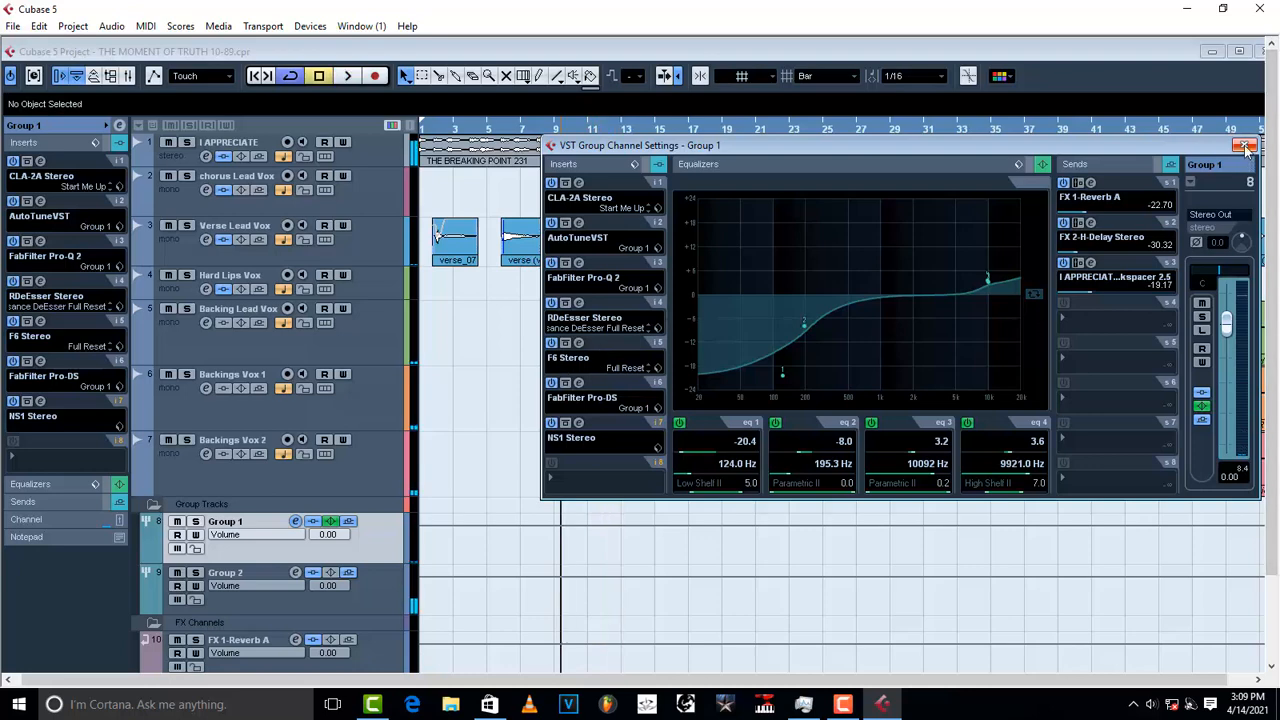
{"action": "left_click", "coordinate": [1244, 146]}
Step: Select Group 2 and open its channel settings without loading an EQ preset
{"action": "left_click", "coordinate": [380, 597]}
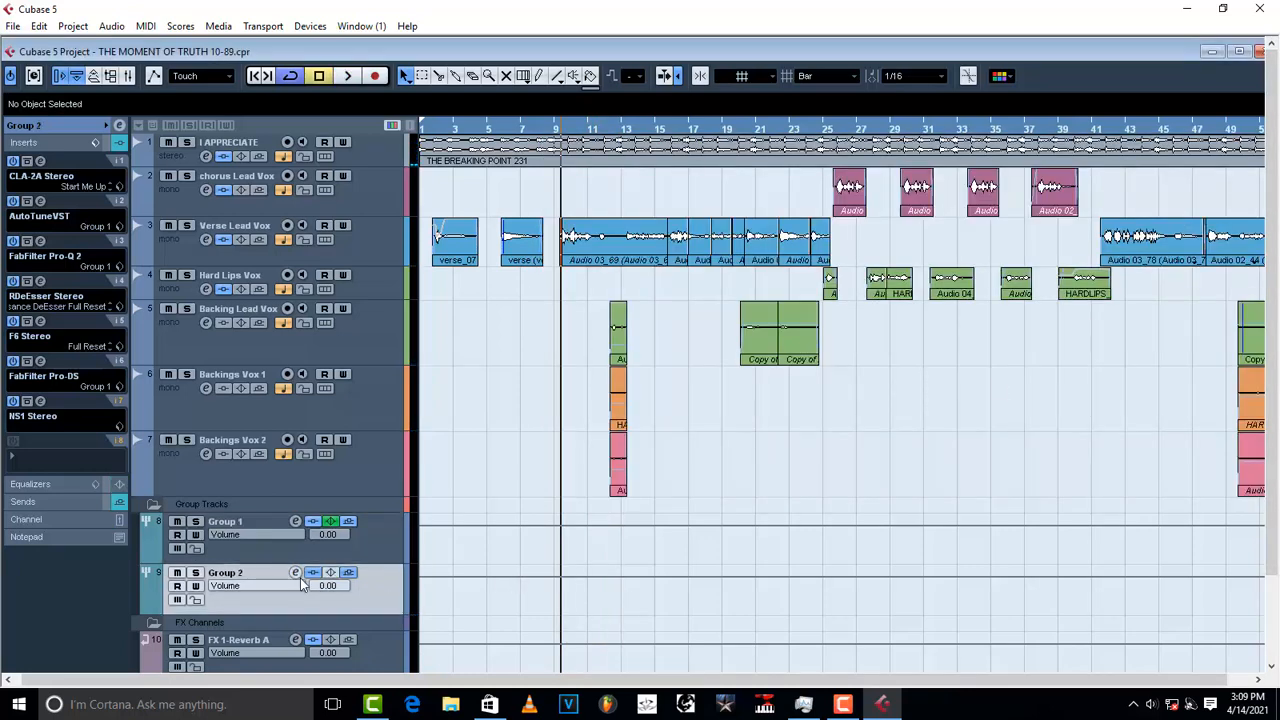
{"action": "left_click", "coordinate": [296, 573]}
{"action": "left_click", "coordinate": [1019, 165]}
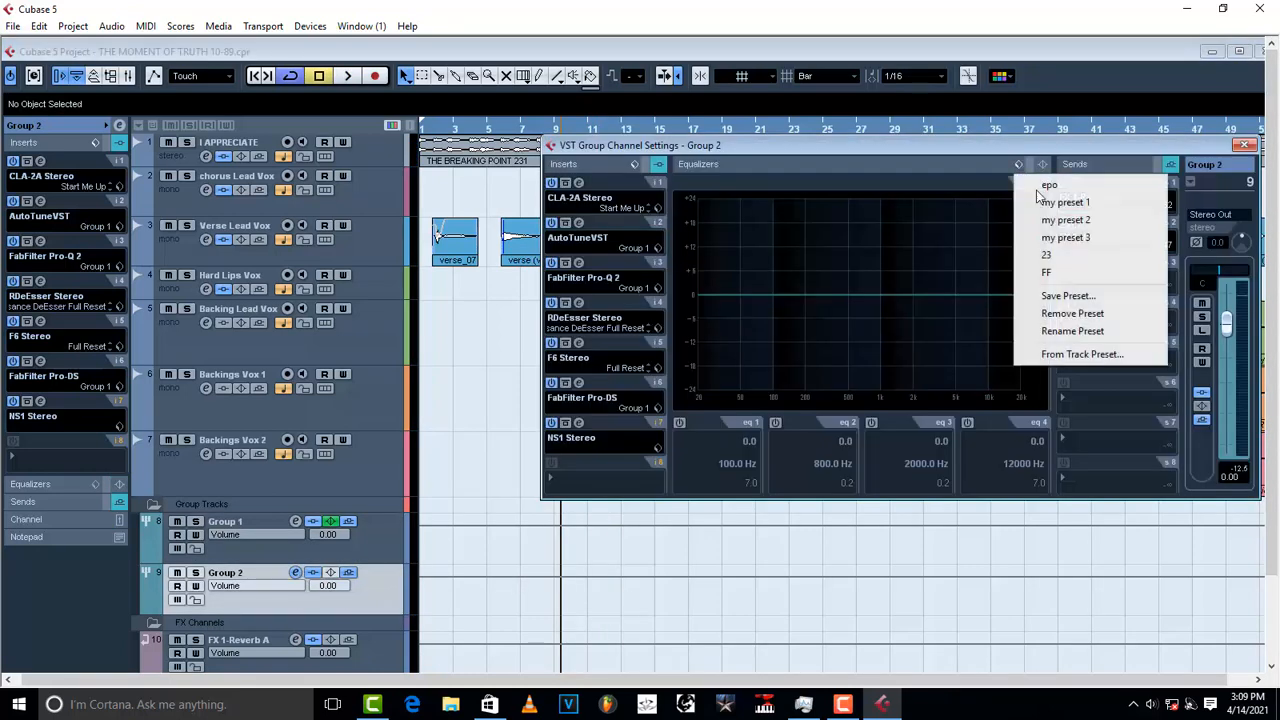
{"action": "left_click", "coordinate": [730, 298]}
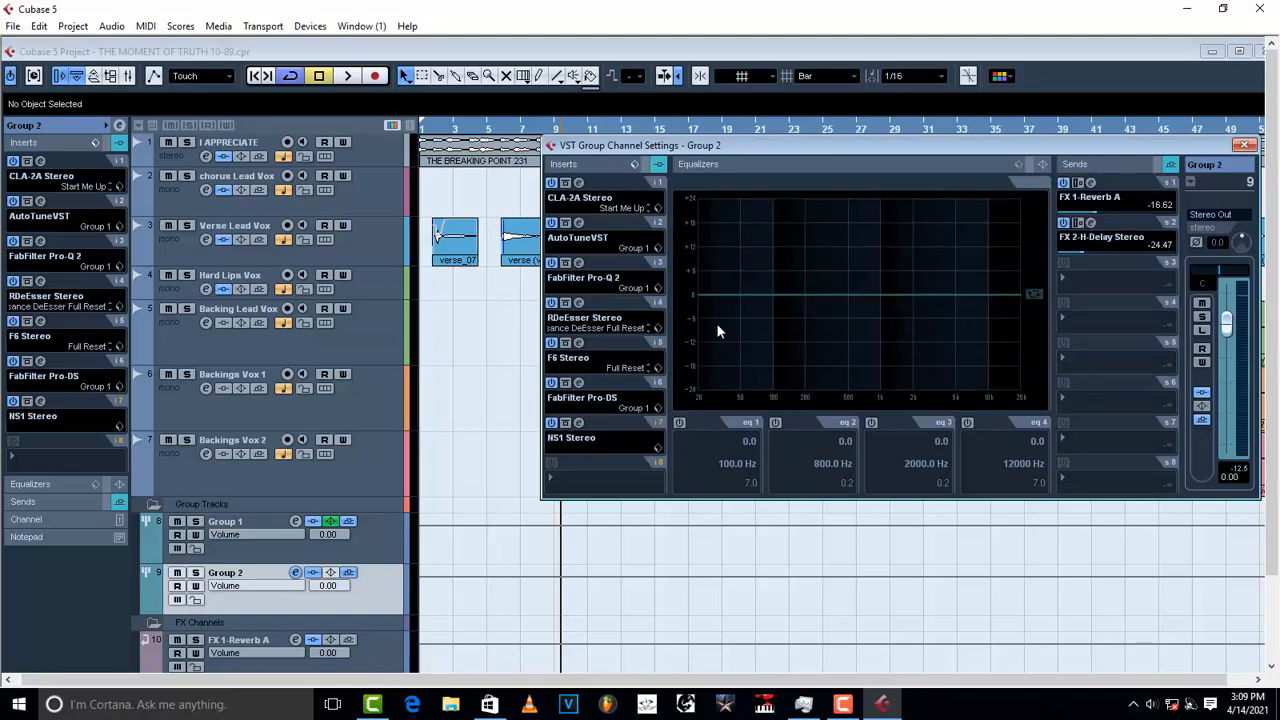
Step: EQ Group 2: low shelf -19.2 dB at 72 Hz, cut at 118 Hz, high shelf +4.4 dB at 11375 Hz
{"action": "left_click_drag", "start_coordinate": [714, 302], "coordinate": [767, 357]}
{"action": "left_click_drag", "start_coordinate": [782, 299], "coordinate": [777, 349]}
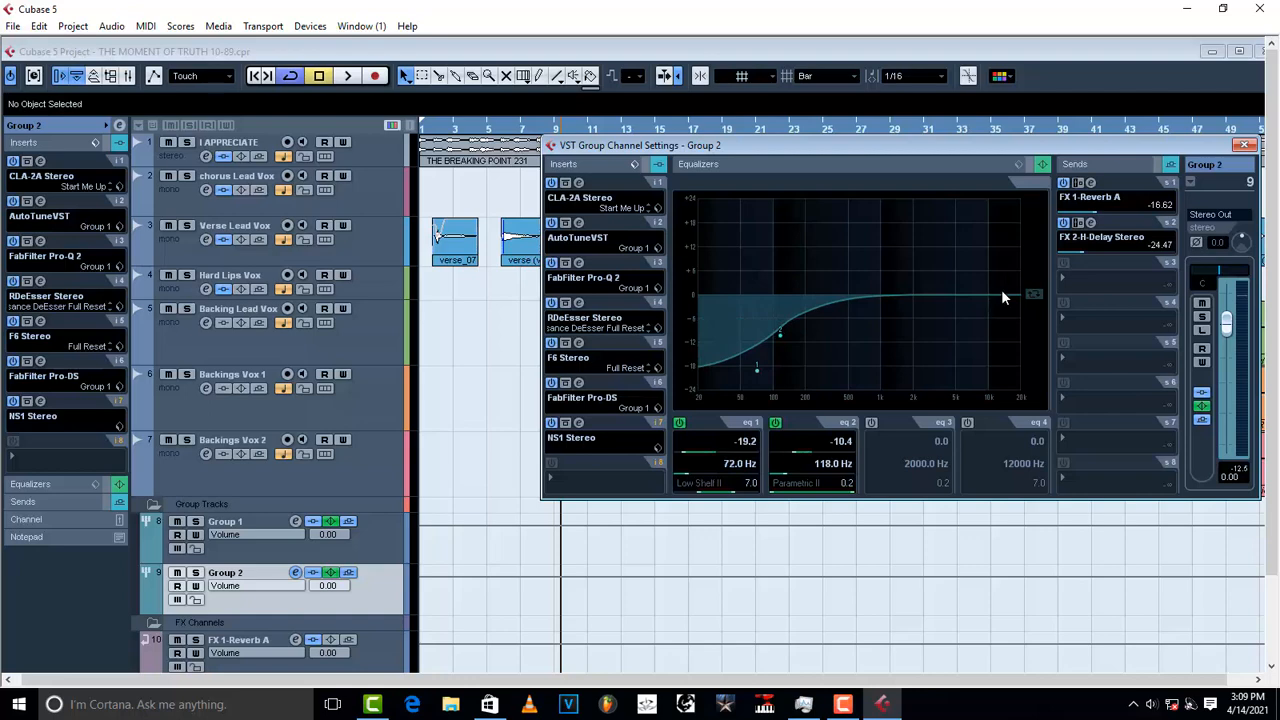
{"action": "mouse_move", "coordinate": [1002, 291]}
{"action": "left_mouse_down"}
{"action": "mouse_move", "coordinate": [1009, 267]}
{"action": "mouse_move", "coordinate": [994, 280]}
{"action": "left_mouse_up"}
{"action": "key", "text": "space"}
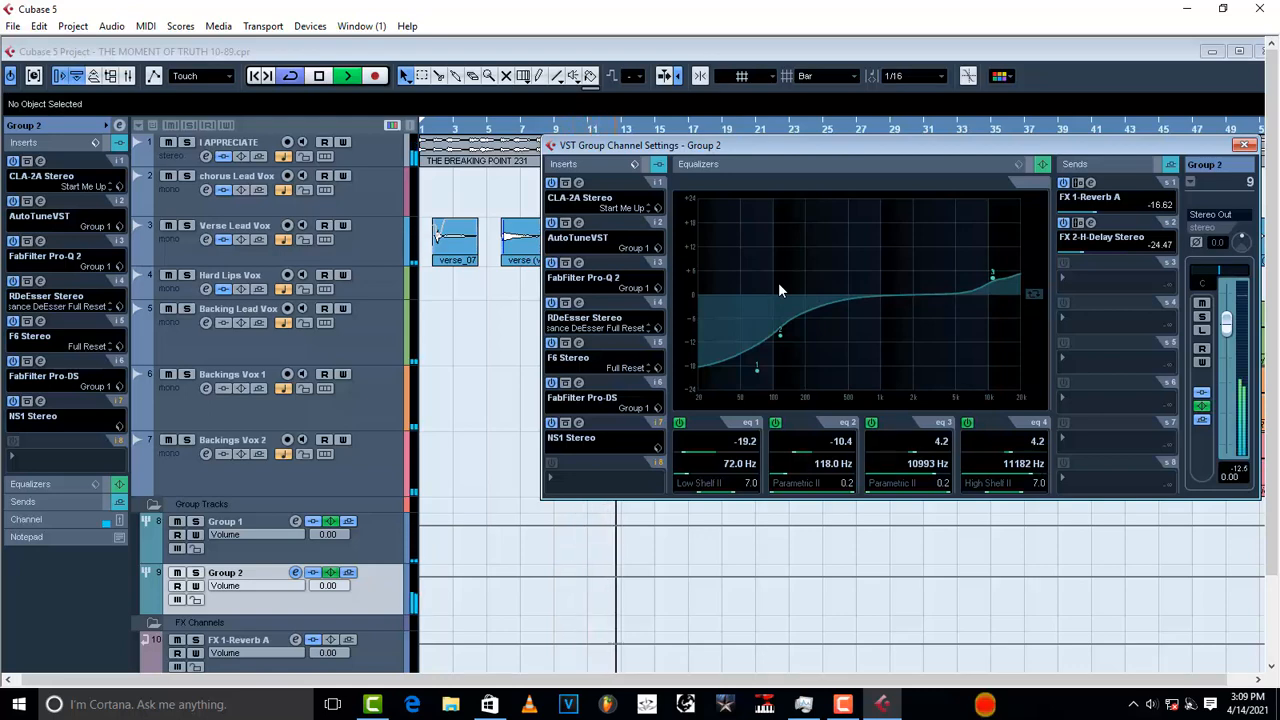
{"action": "left_click_drag", "start_coordinate": [995, 285], "coordinate": [994, 280]}
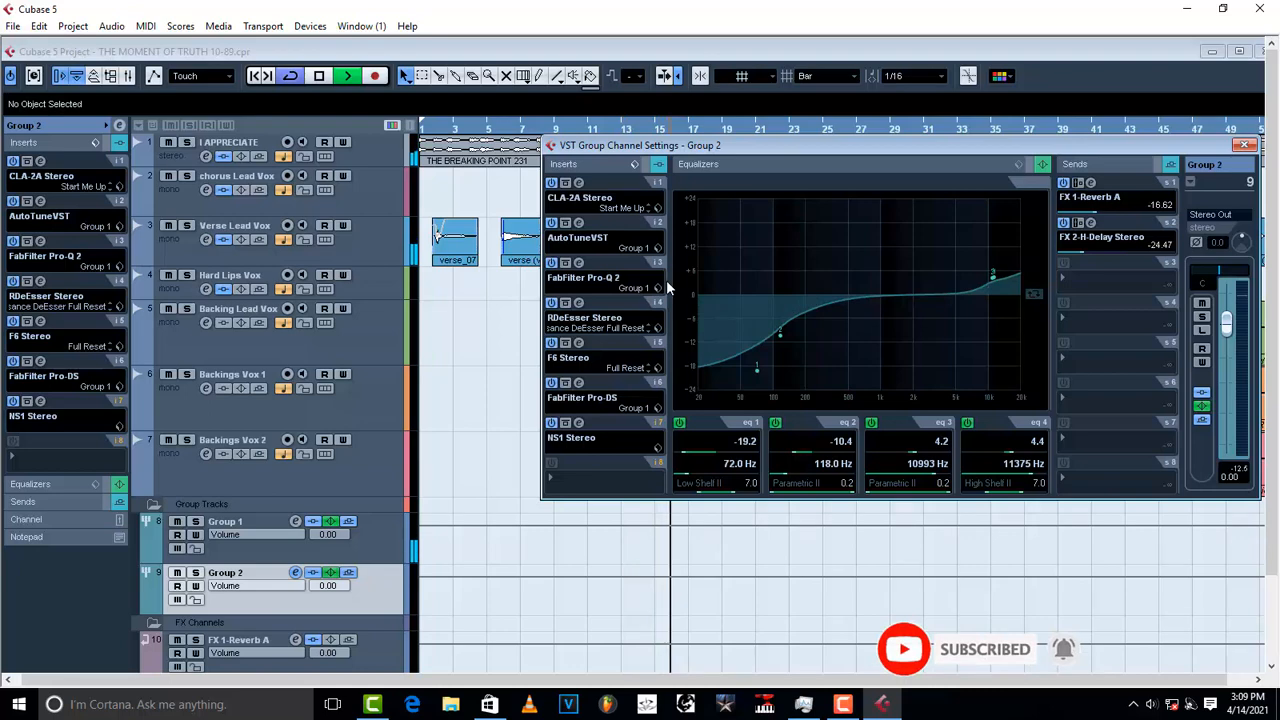
{"action": "key", "text": "space"}
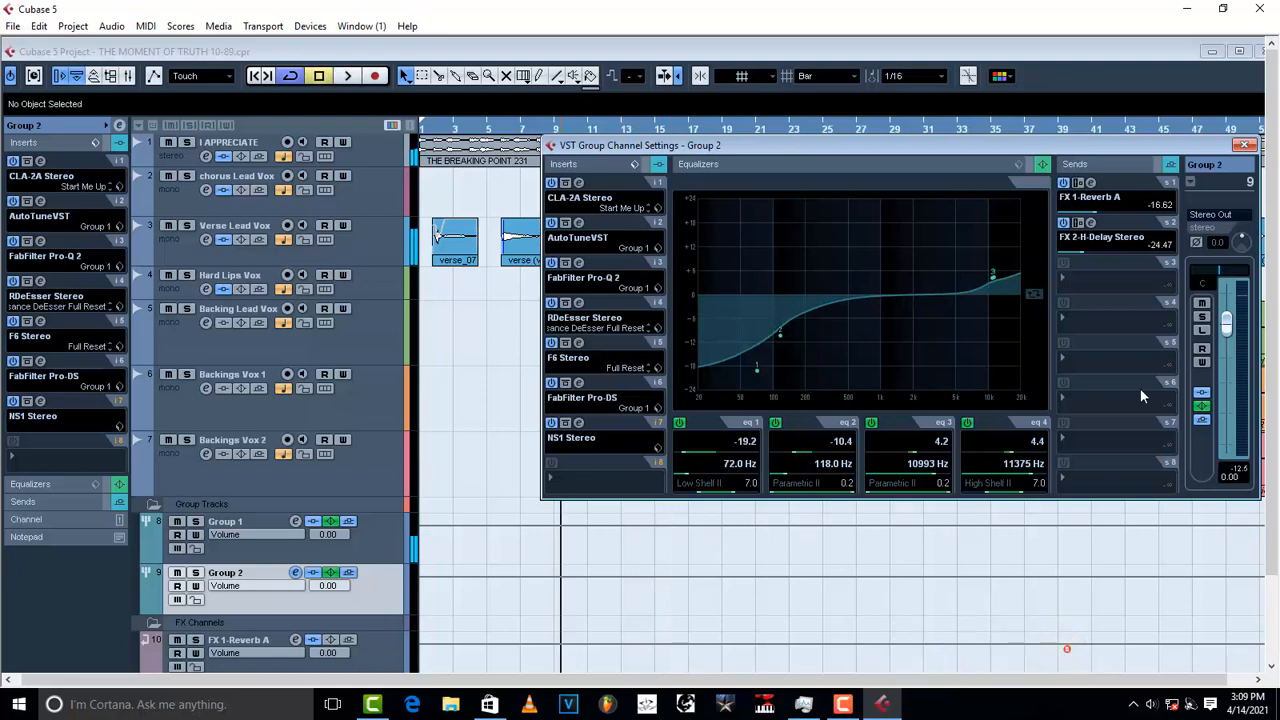
Step: Route Group 2's send 3 to the I APPRECIATE Trackspacer 2.5 sidechain and check it
{"action": "left_click", "coordinate": [1073, 287]}
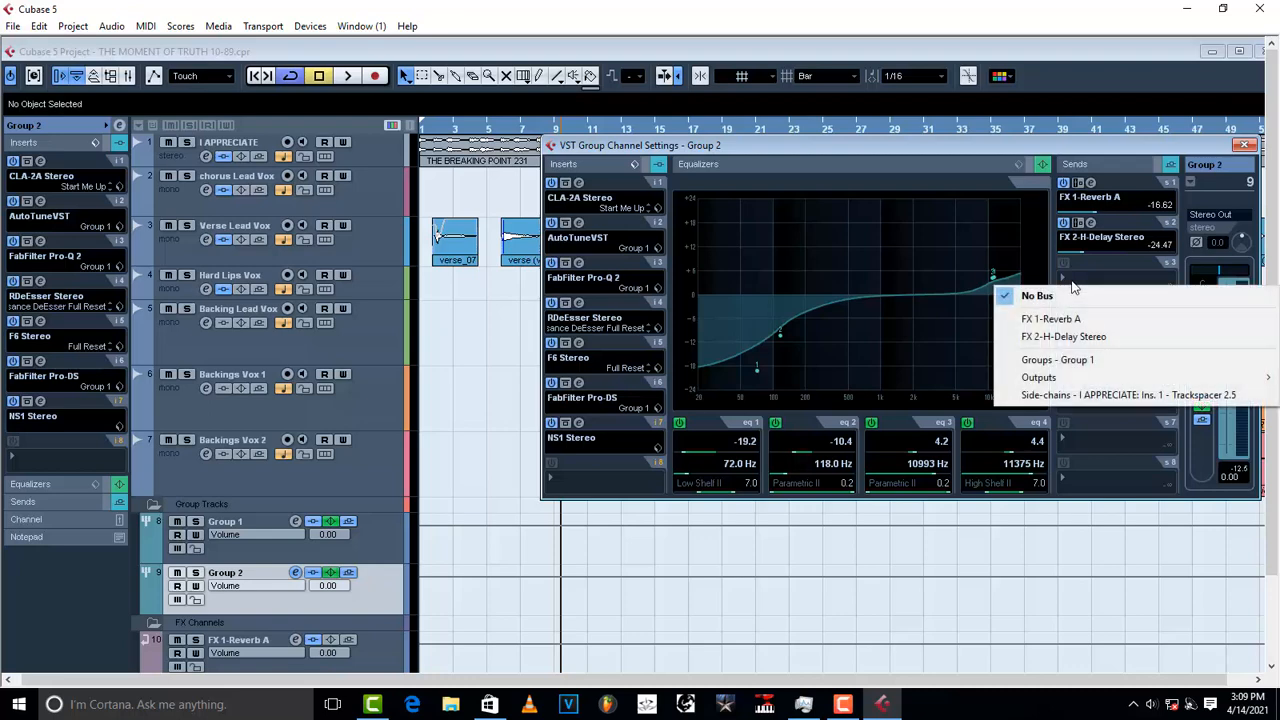
{"action": "left_click", "coordinate": [1128, 396]}
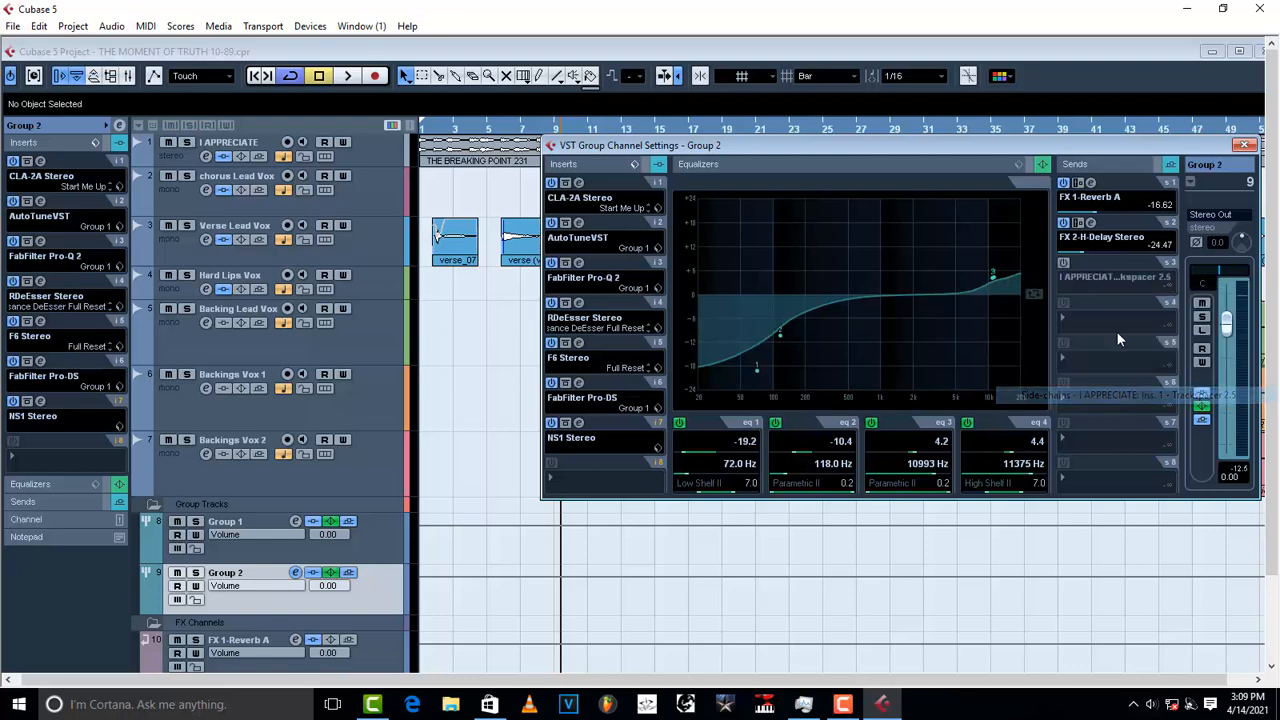
{"action": "left_click", "coordinate": [1090, 263]}
{"action": "key", "text": "space"}
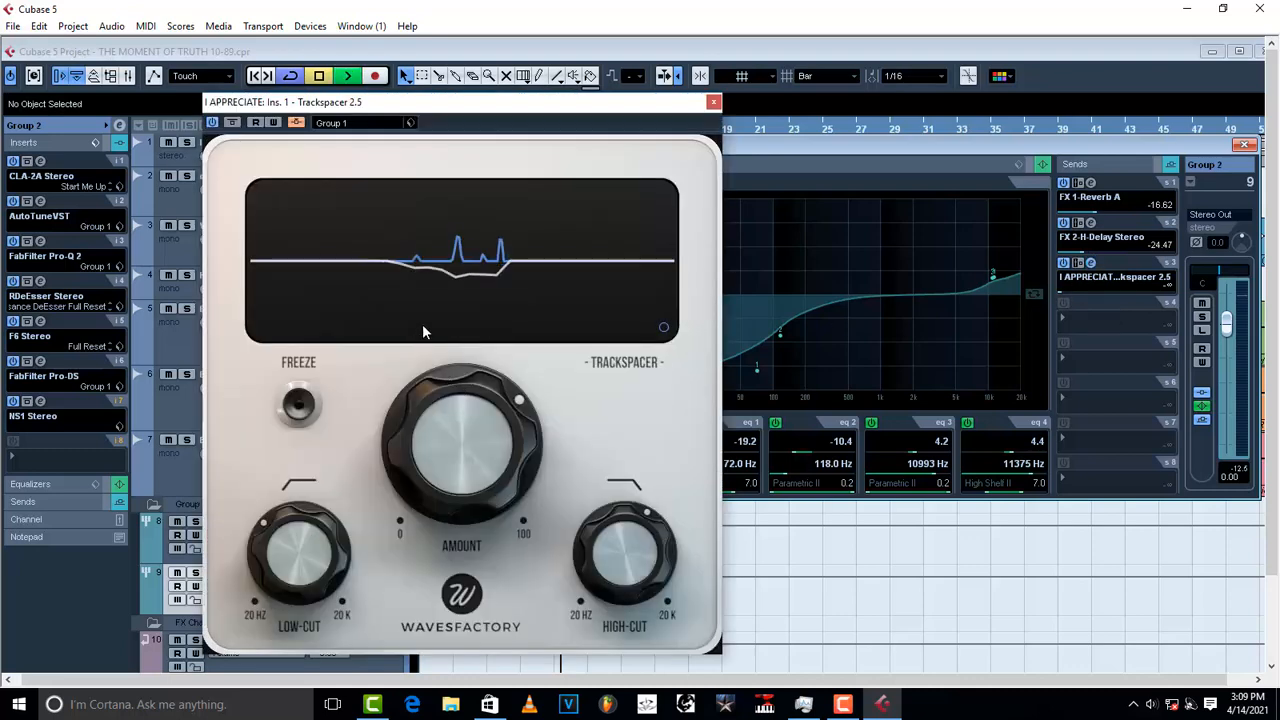
{"action": "key", "text": "space"}
{"action": "left_click", "coordinate": [1090, 263]}
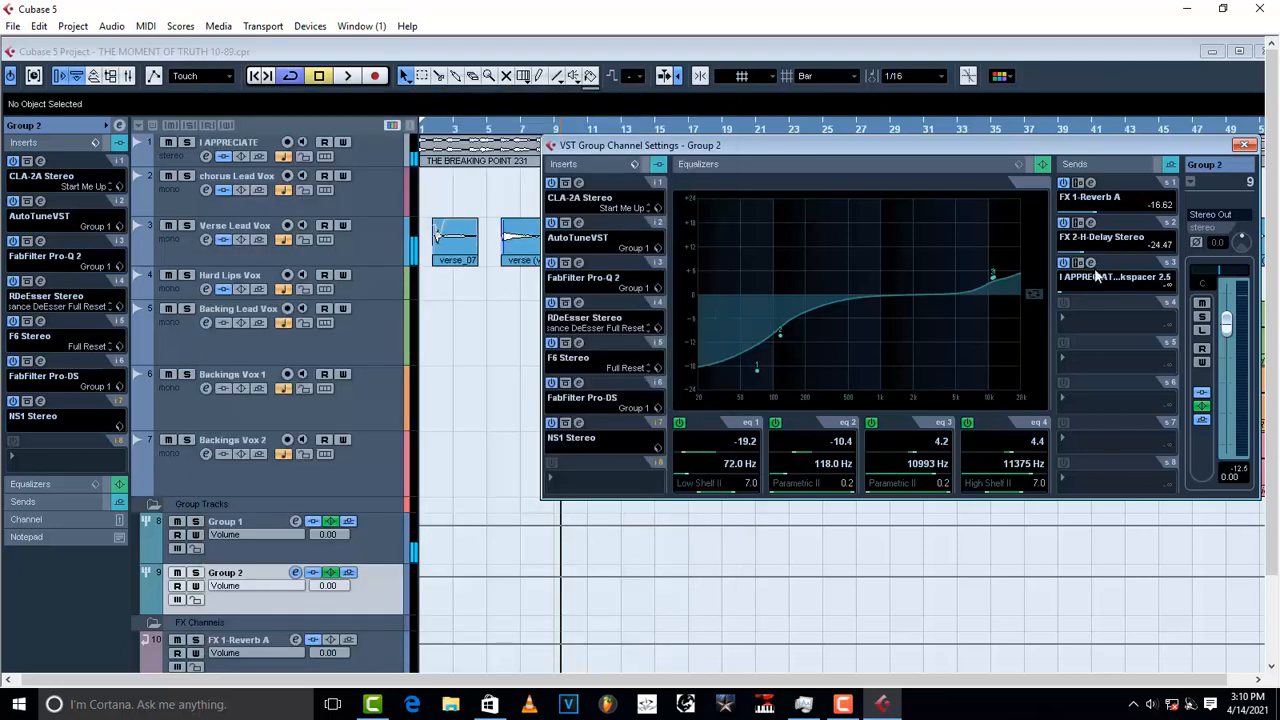
Step: Set the sidechain send to about -25.76 dB, listen, then close Group 2's channel settings
{"action": "left_click_drag", "start_coordinate": [1064, 292], "coordinate": [1079, 289]}
{"action": "key", "text": "space"}
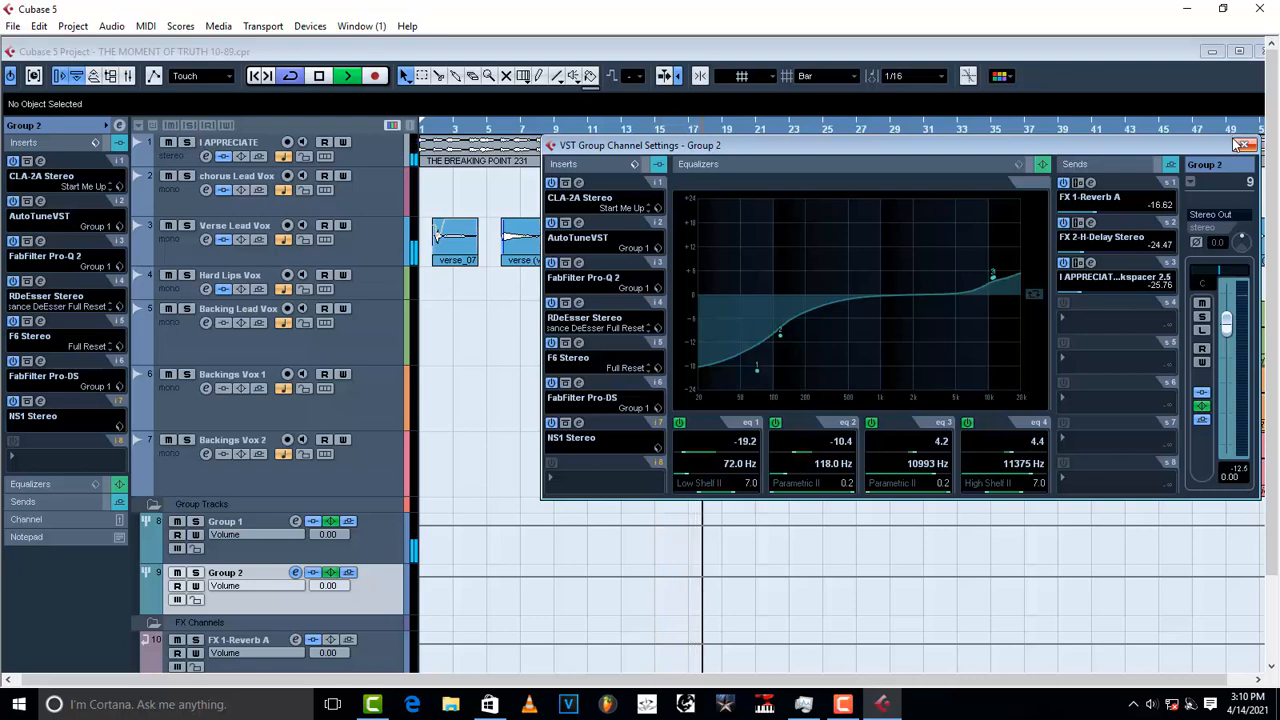
{"action": "left_click", "coordinate": [1243, 145]}
{"action": "left_click", "coordinate": [1239, 51]}
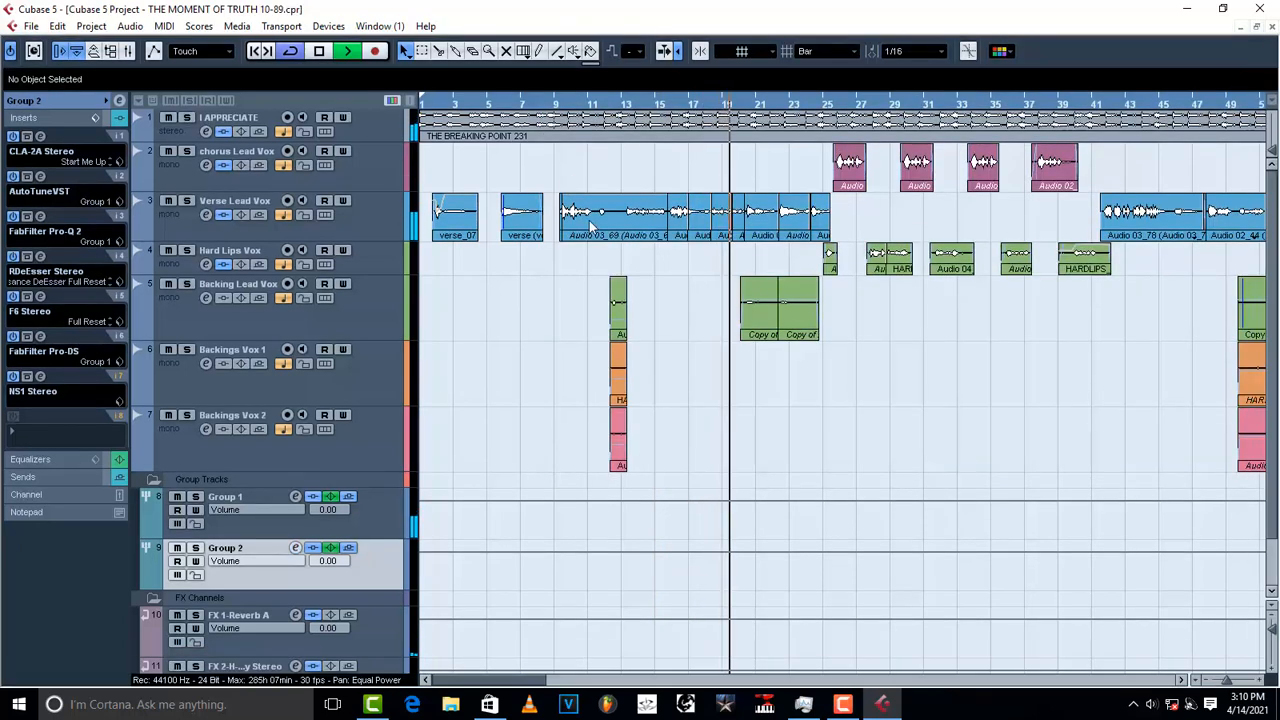
Step: Zoom the arrangement out and review Group 1's and Group 2's insert chains
{"action": "key", "text": "g"}
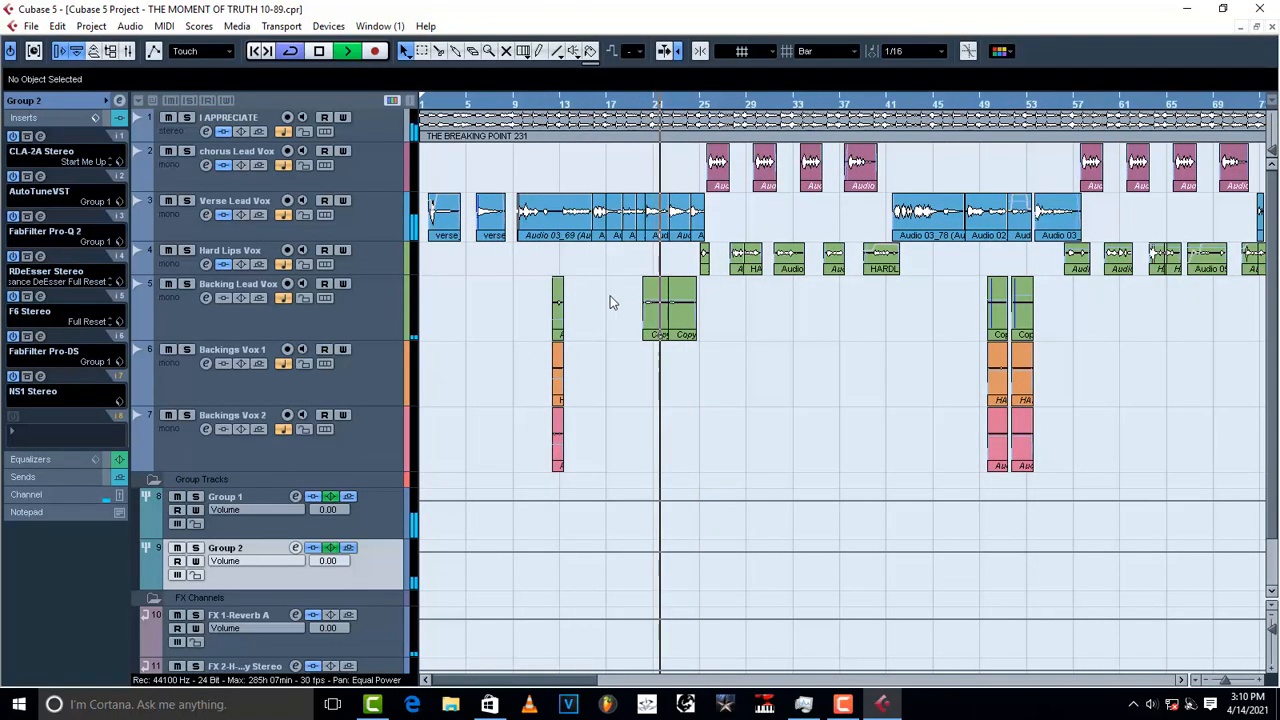
{"action": "left_click", "coordinate": [377, 515]}
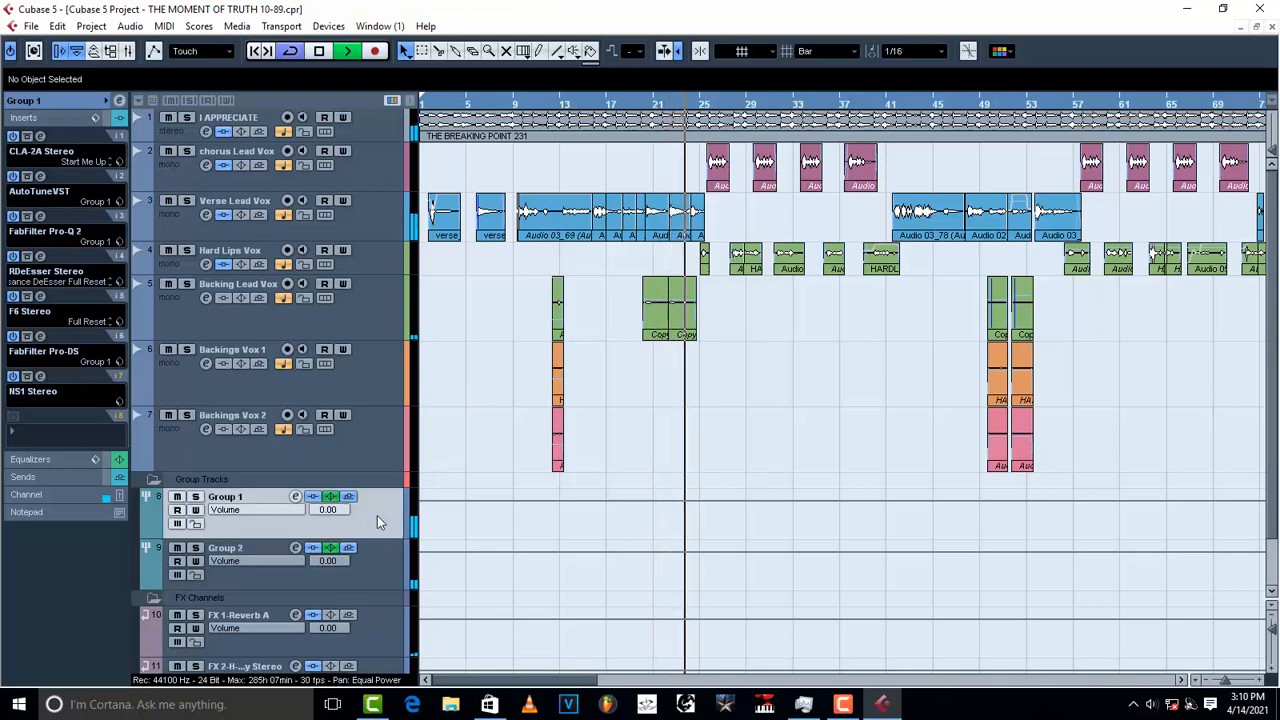
{"action": "left_click", "coordinate": [382, 557]}
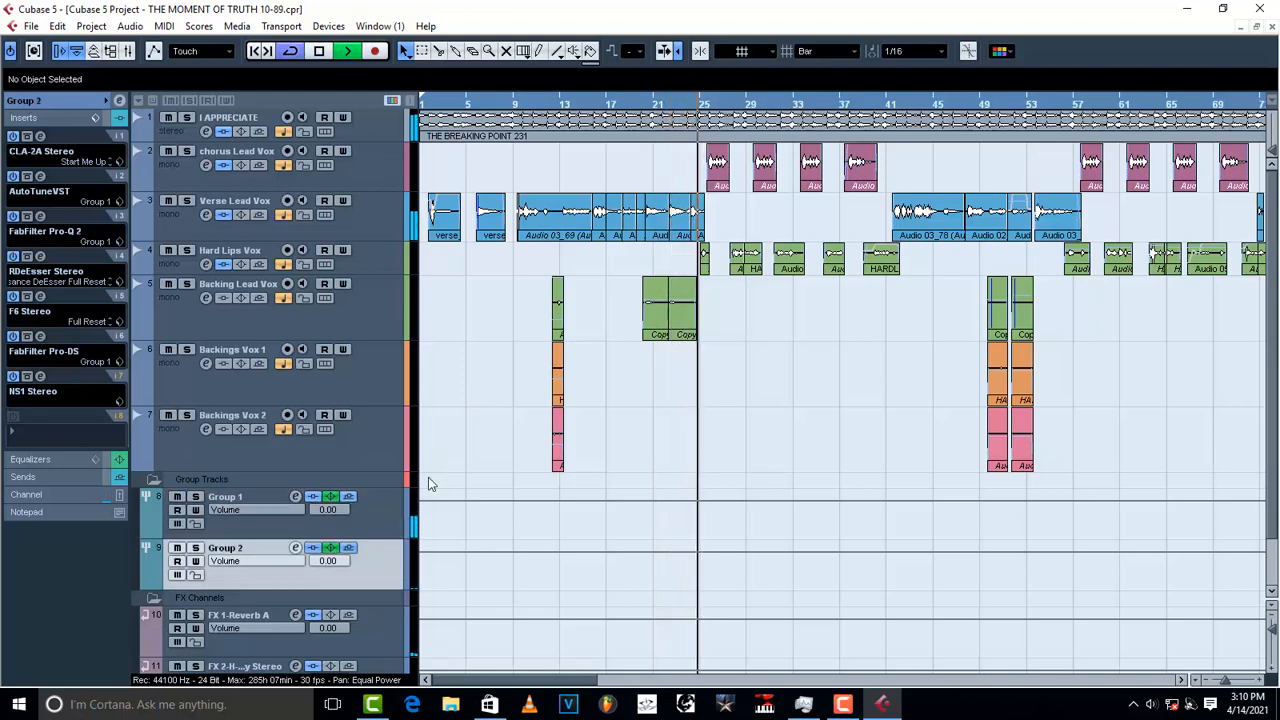
{"action": "key", "text": "space"}
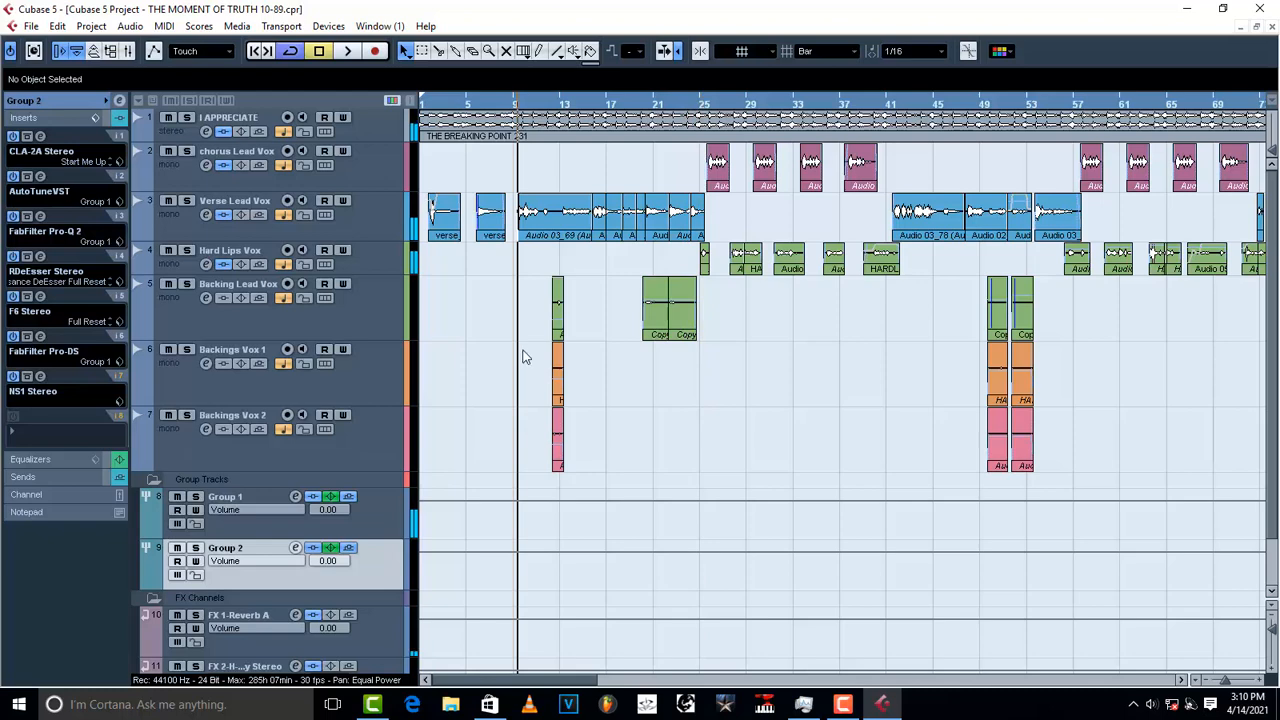
Step: Play back from bar 25, then bring up the FX 1-Reverb A return's inserts
{"action": "left_click", "coordinate": [707, 111]}
{"action": "key", "text": "space"}
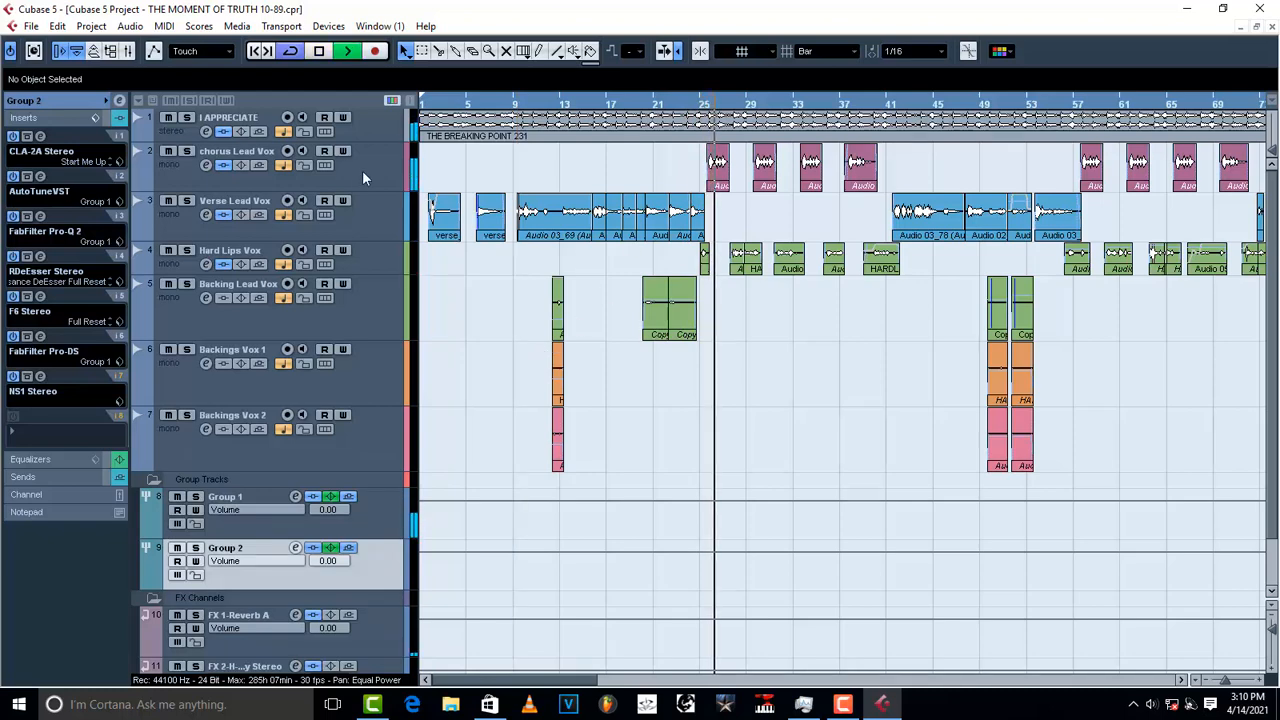
{"action": "key", "text": "space"}
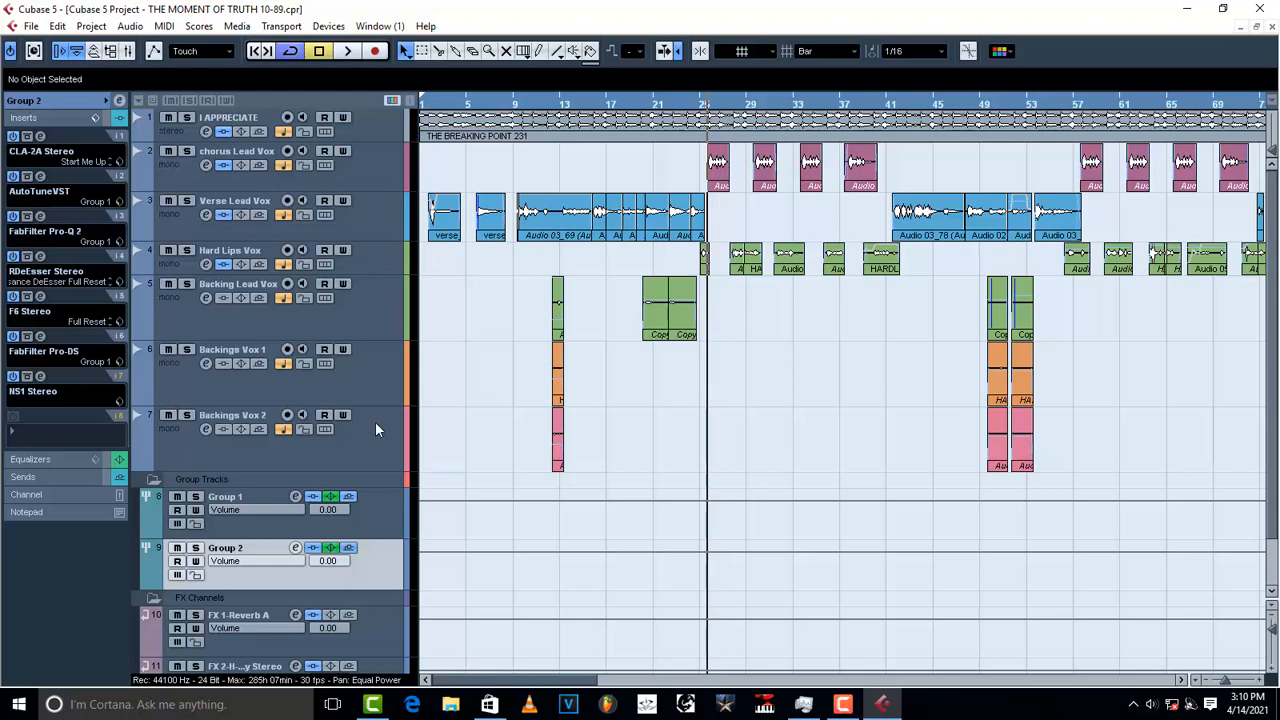
{"action": "left_click", "coordinate": [363, 642]}
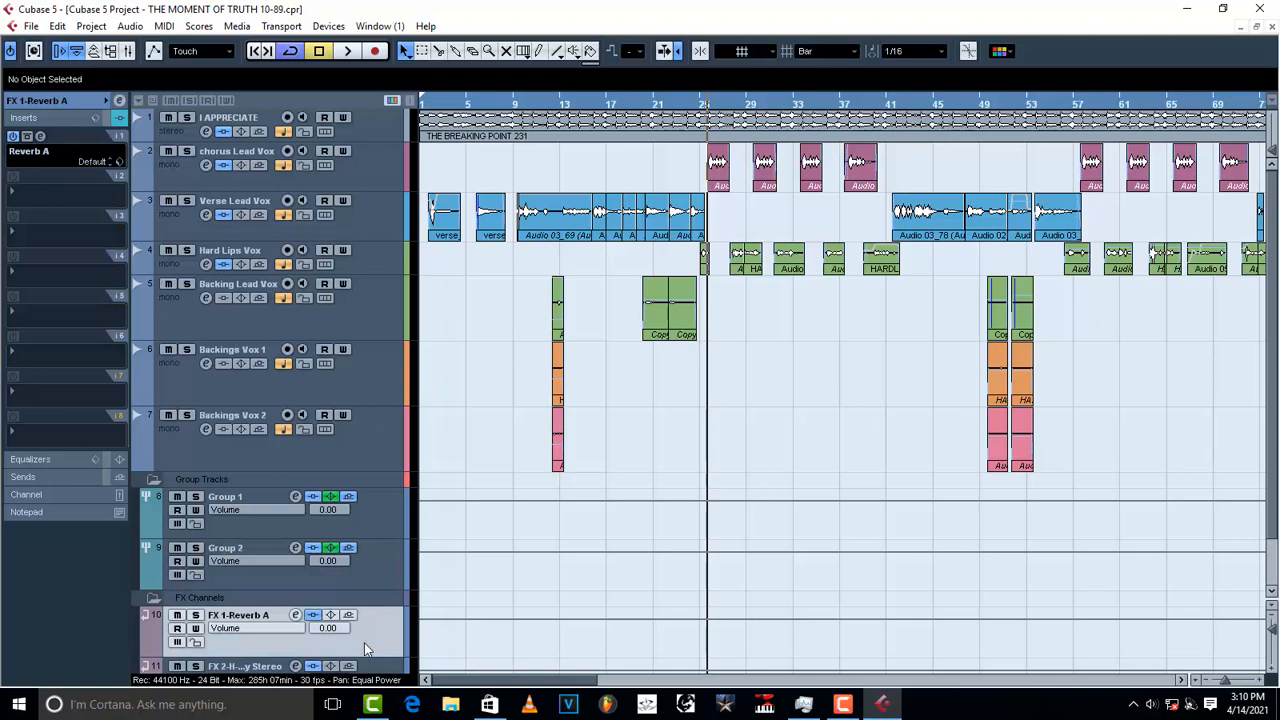
Step: Load REQ 6 Stereo onto the reverb return's empty insert 2
{"action": "left_click", "coordinate": [44, 191]}
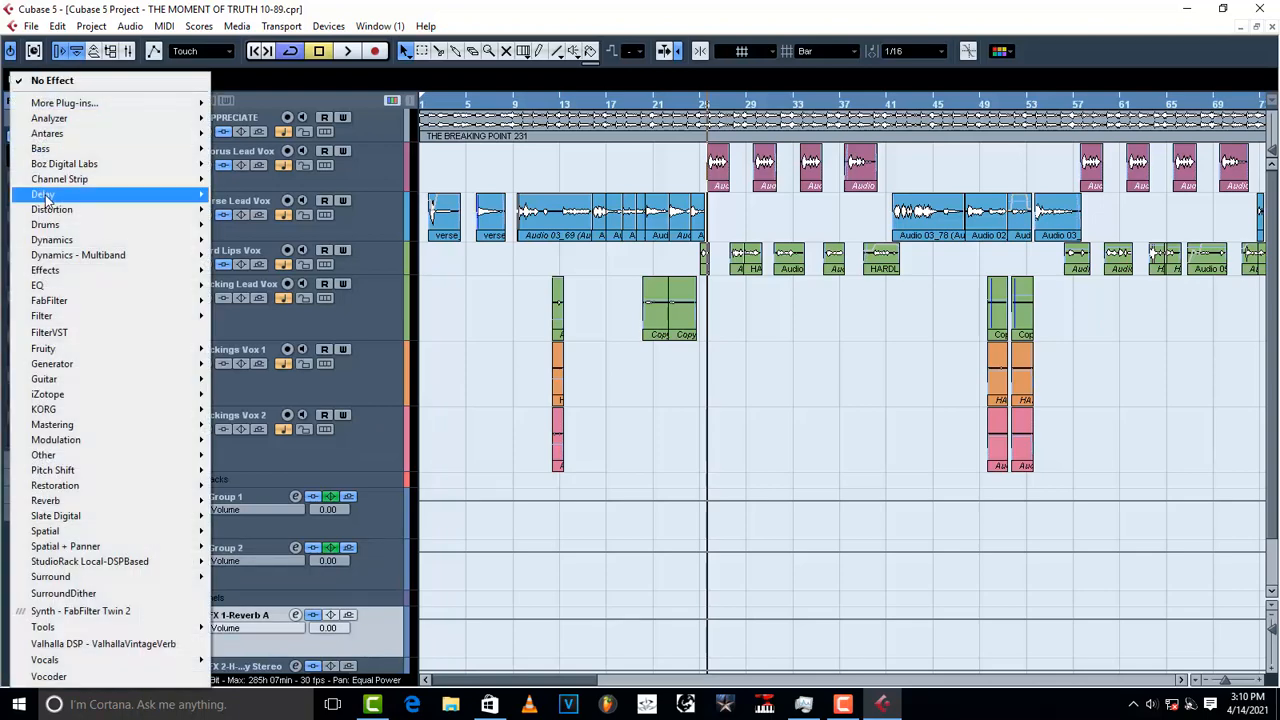
{"action": "mouse_move", "coordinate": [44, 194]}
{"action": "mouse_move", "coordinate": [54, 277]}
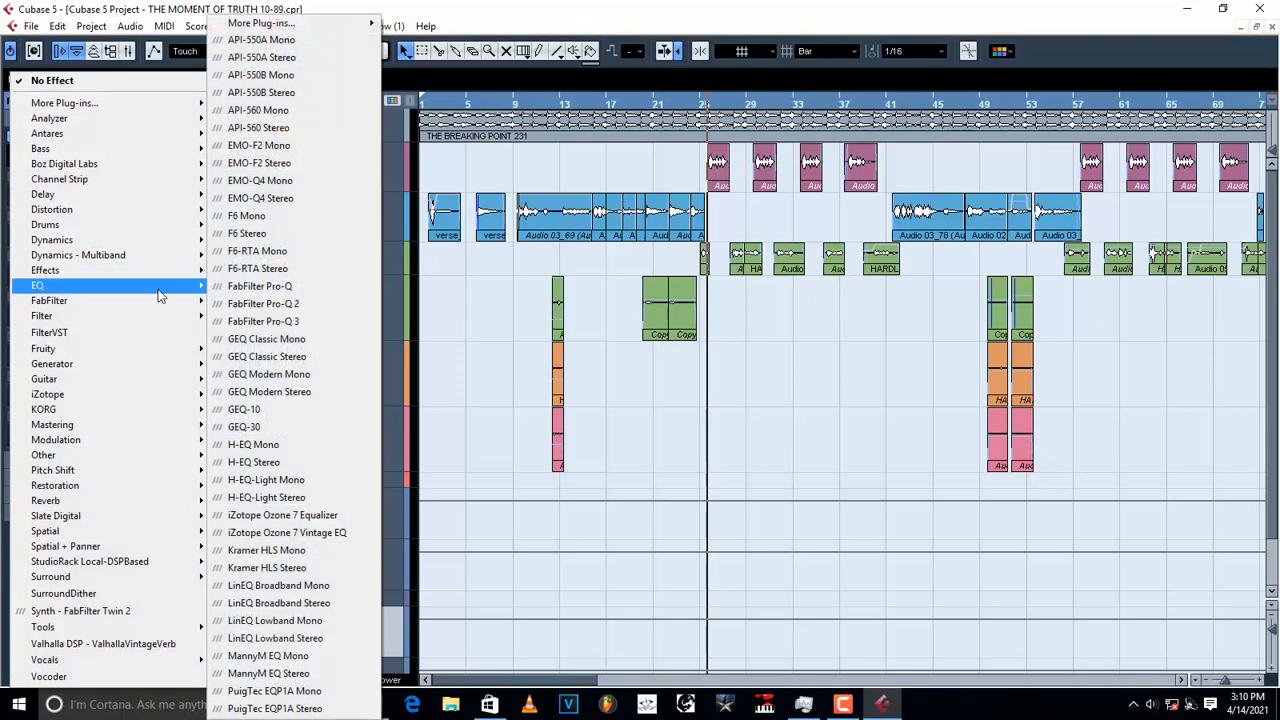
{"action": "mouse_move", "coordinate": [295, 27]}
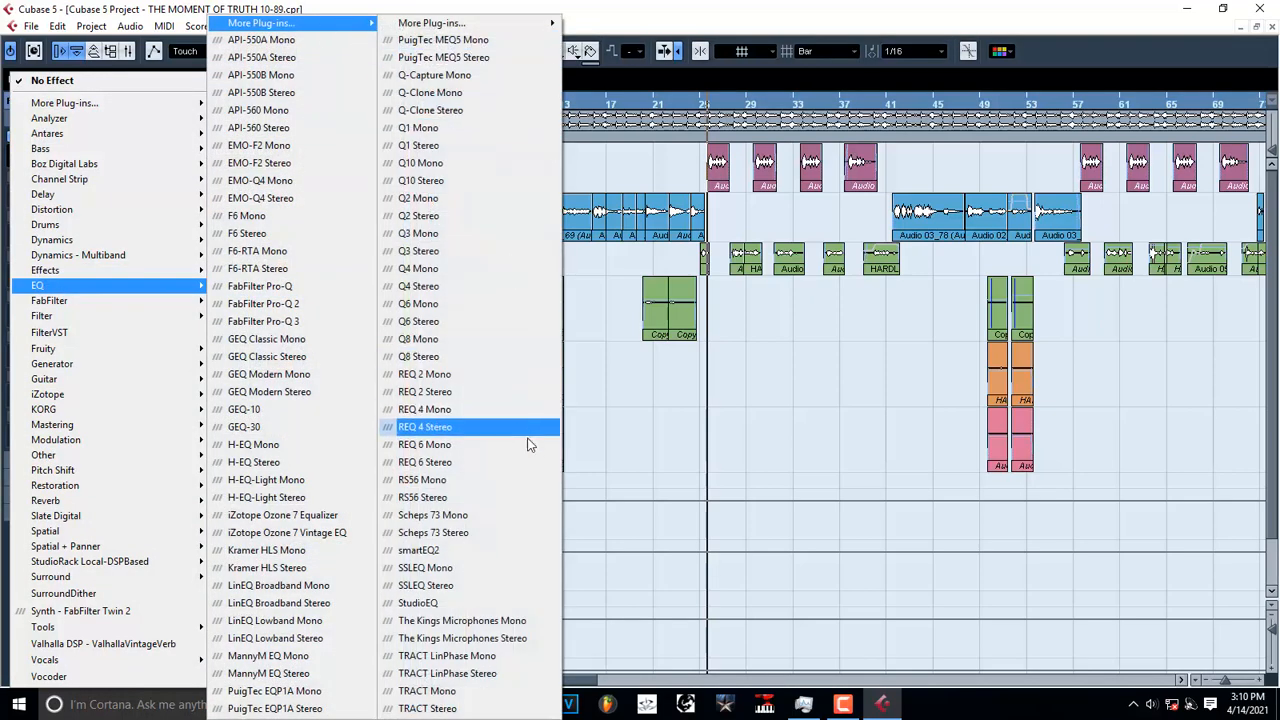
{"action": "left_click", "coordinate": [479, 466]}
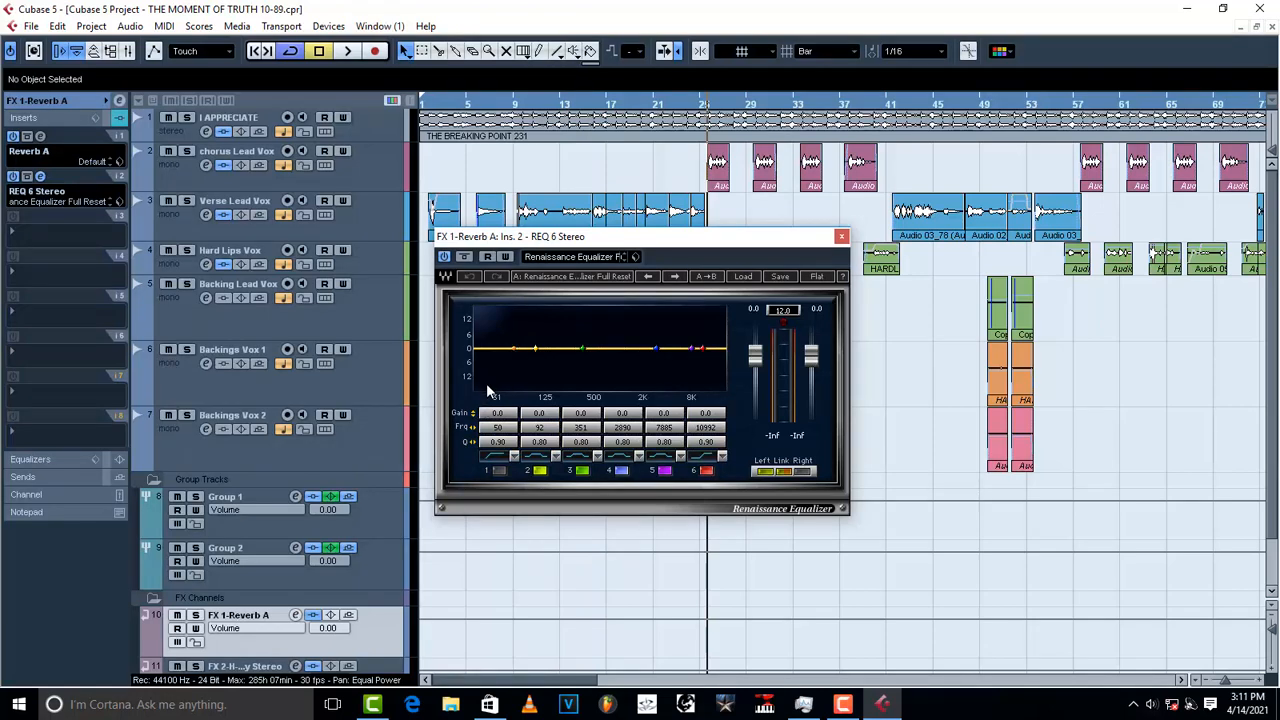
Step: Cut lows below about 90 Hz and make band 6 a low-pass near 7 kHz
{"action": "left_click_drag", "start_coordinate": [513, 348], "coordinate": [535, 351]}
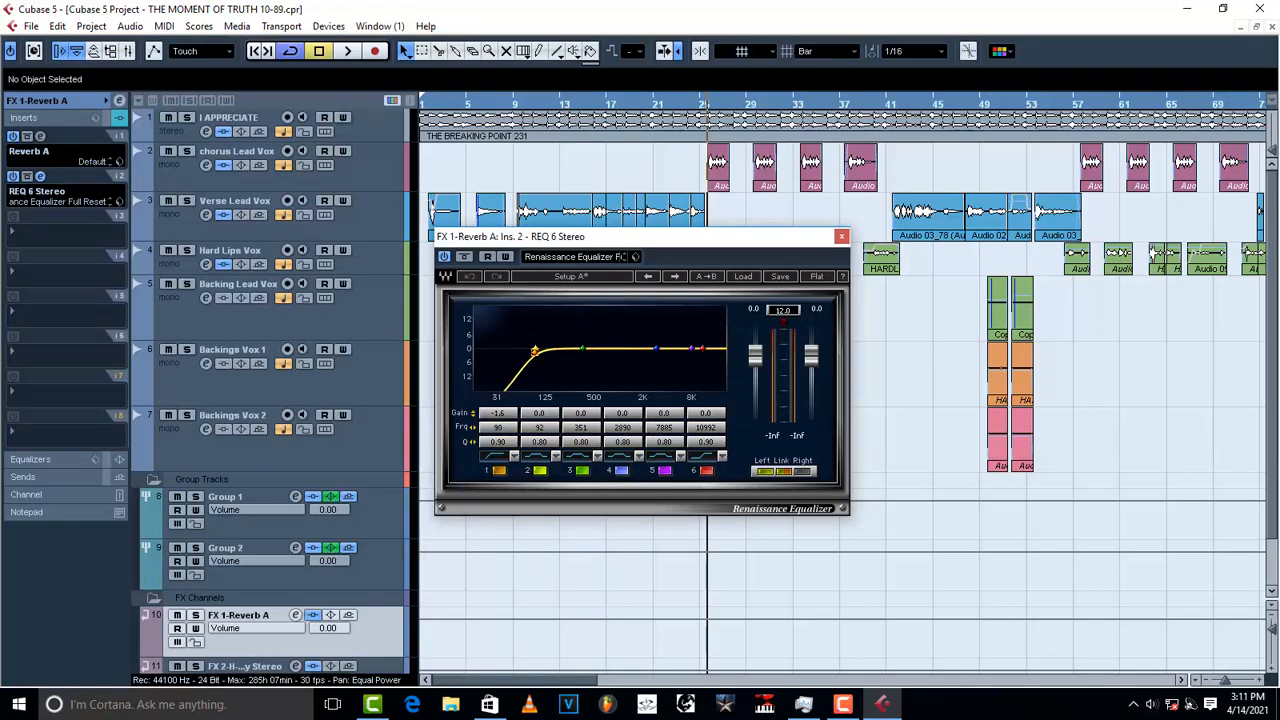
{"action": "left_click_drag", "start_coordinate": [704, 350], "coordinate": [697, 366]}
{"action": "left_click", "coordinate": [721, 457]}
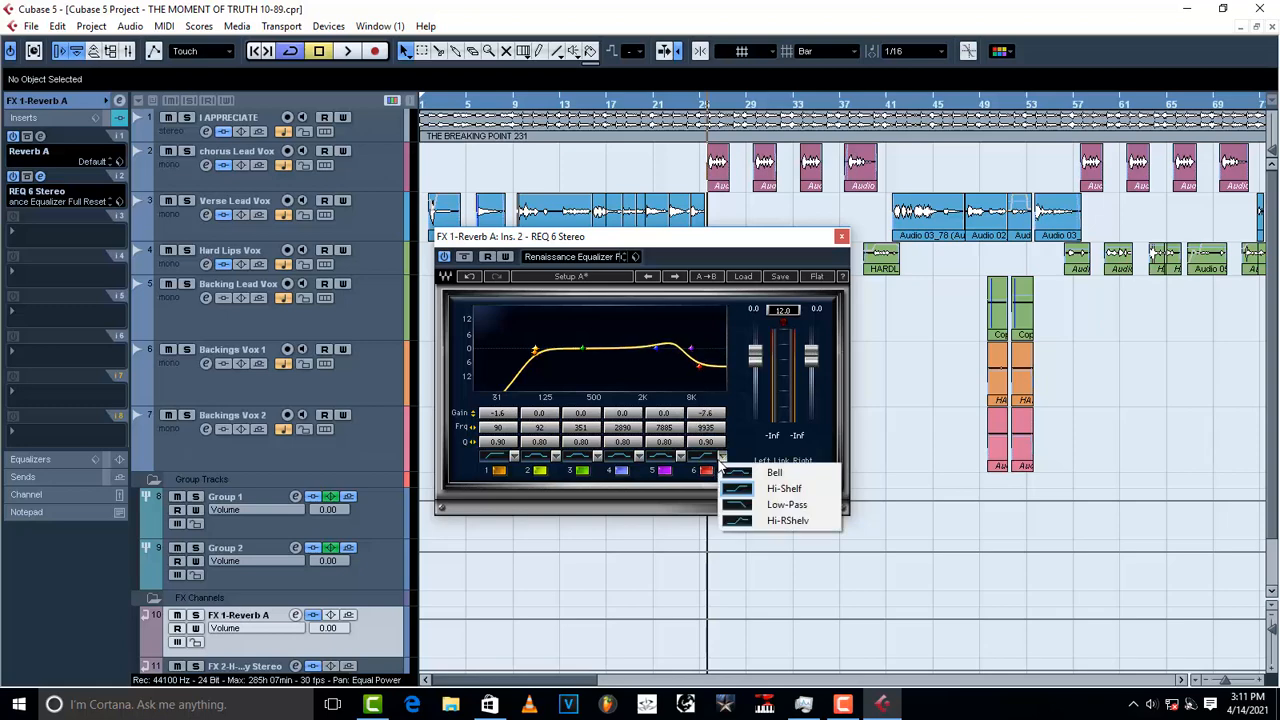
{"action": "left_click", "coordinate": [770, 505]}
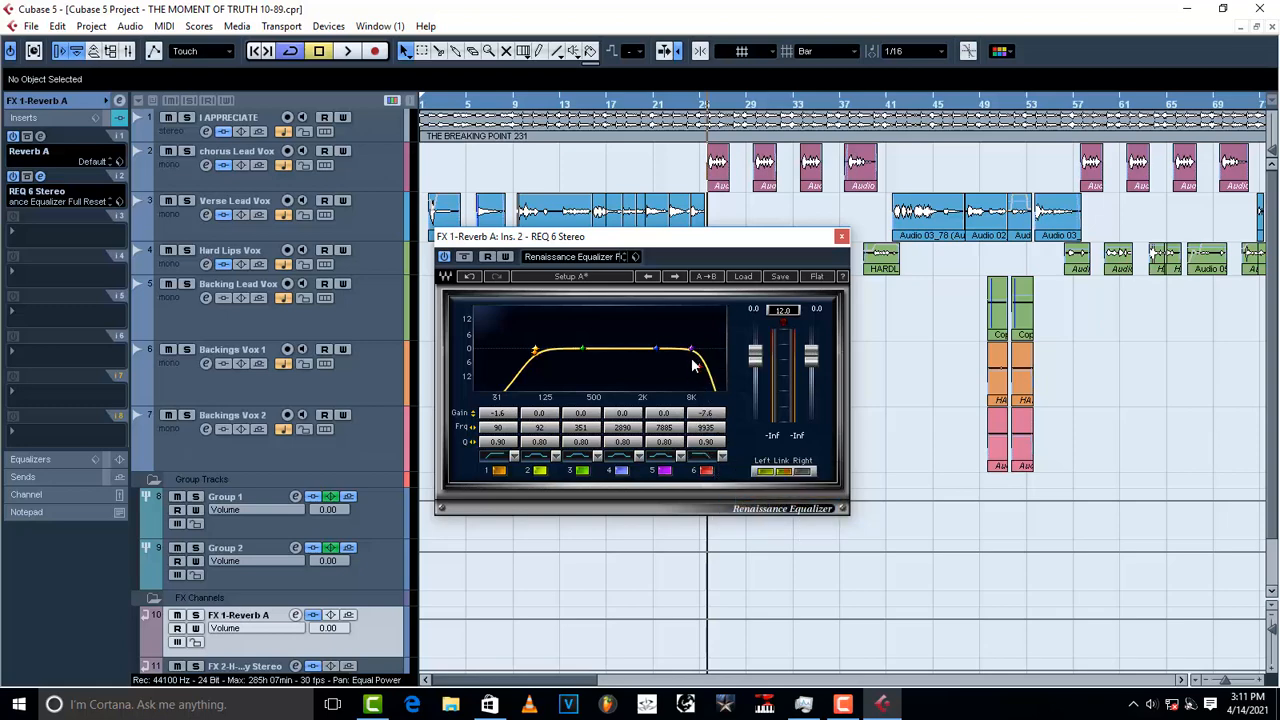
{"action": "left_click_drag", "start_coordinate": [698, 366], "coordinate": [687, 366]}
Step: Close the REQ 6 window and open the reverb return's channel settings
{"action": "left_click", "coordinate": [841, 238]}
{"action": "left_click", "coordinate": [42, 176]}
{"action": "left_click", "coordinate": [43, 175]}
{"action": "left_click", "coordinate": [119, 102]}
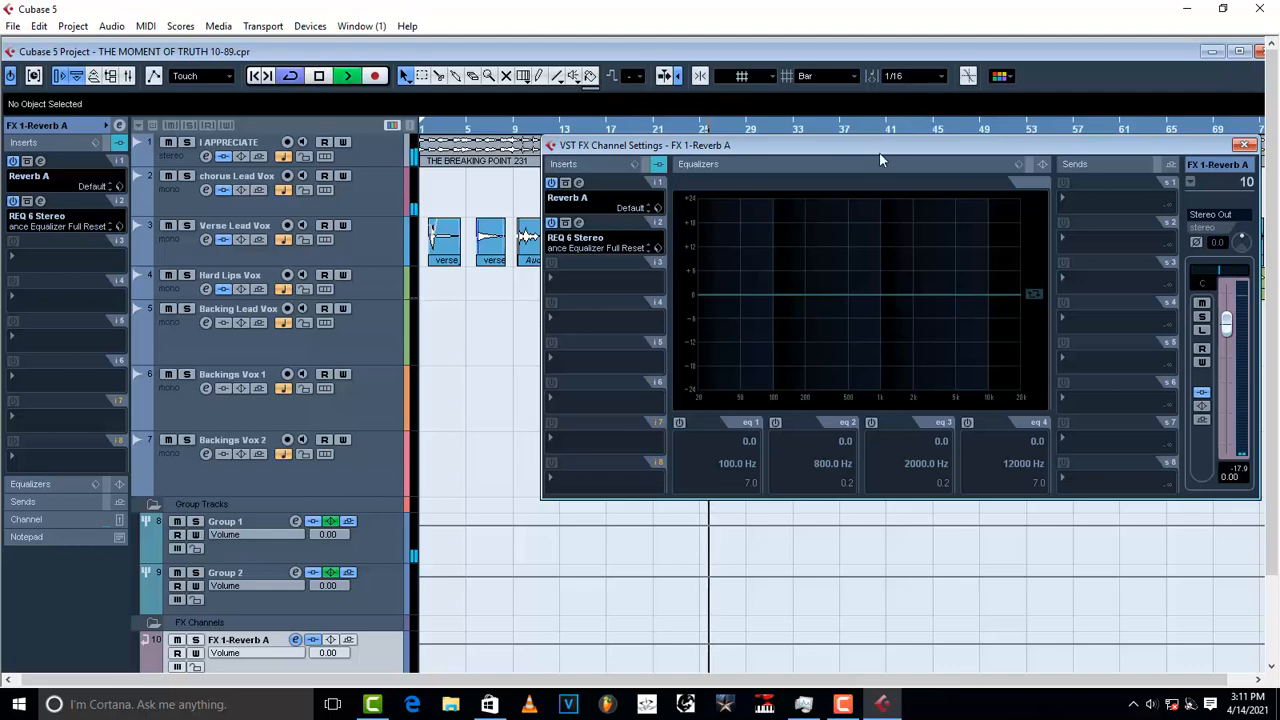
Step: Solo Group 1 with the playback position near bar 16
{"action": "left_click_drag", "start_coordinate": [880, 152], "coordinate": [903, 287]}
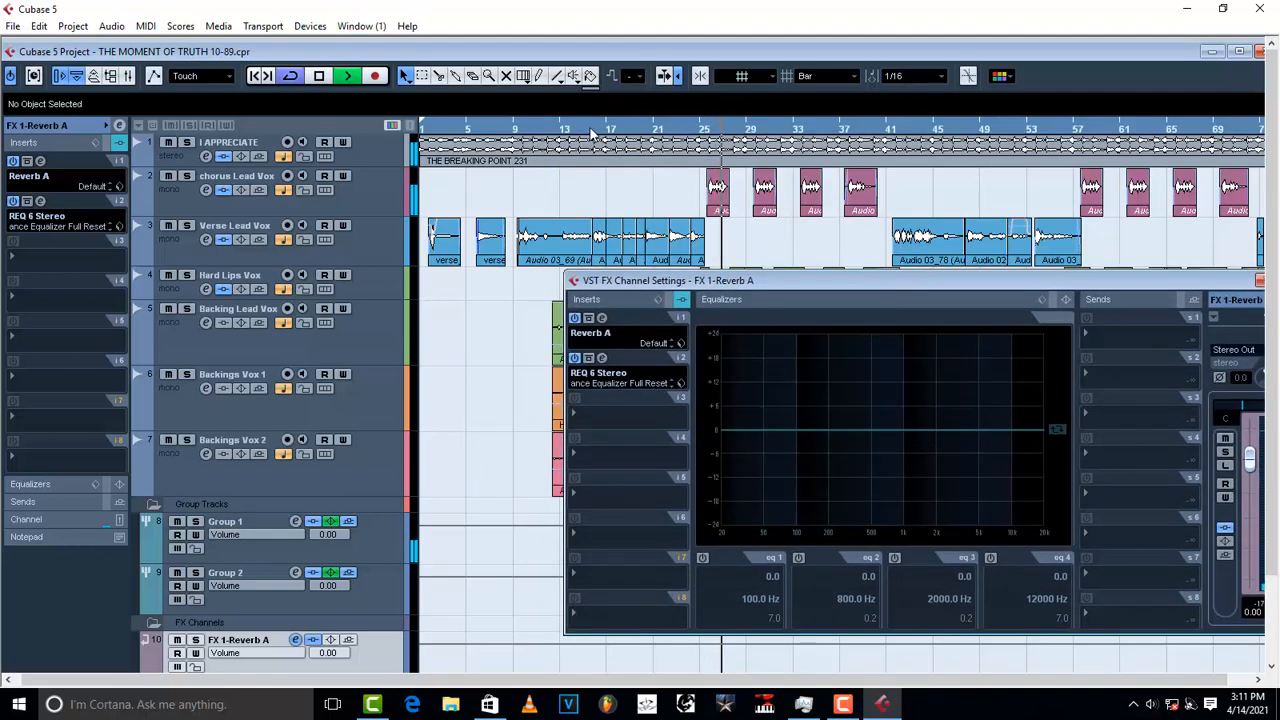
{"action": "left_click", "coordinate": [590, 145]}
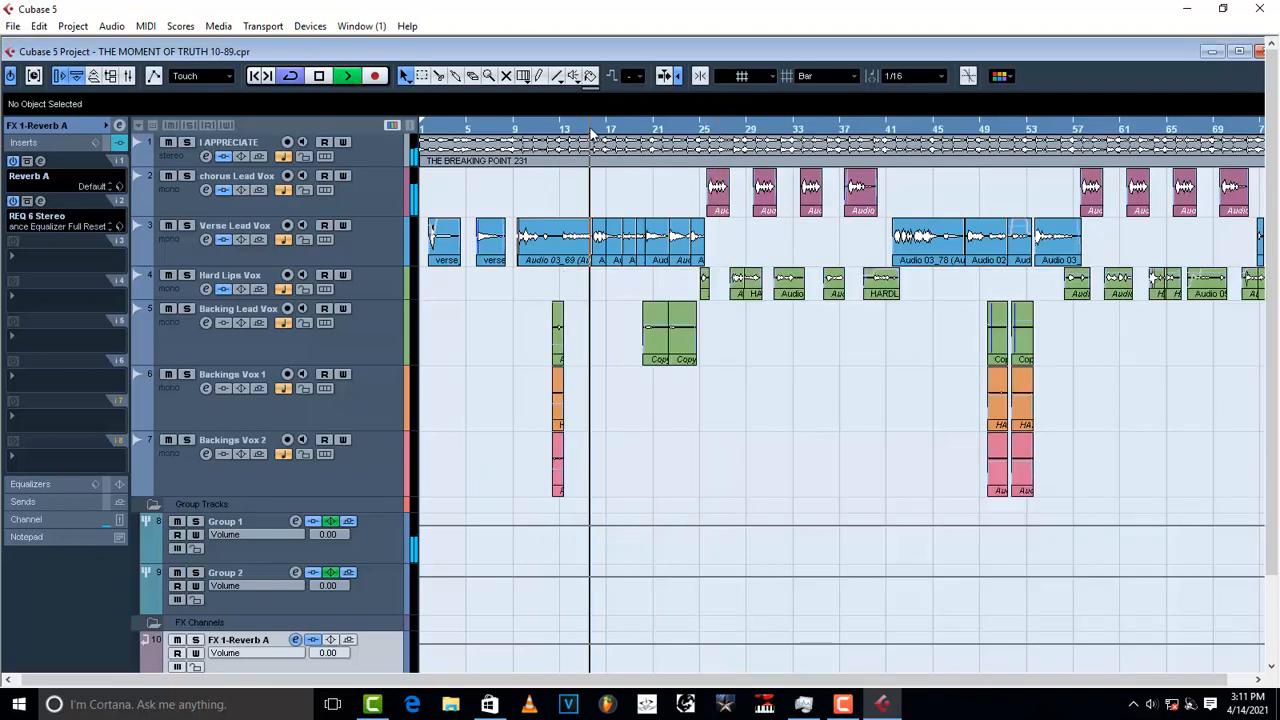
{"action": "left_click", "coordinate": [195, 521]}
{"action": "key", "text": "space"}
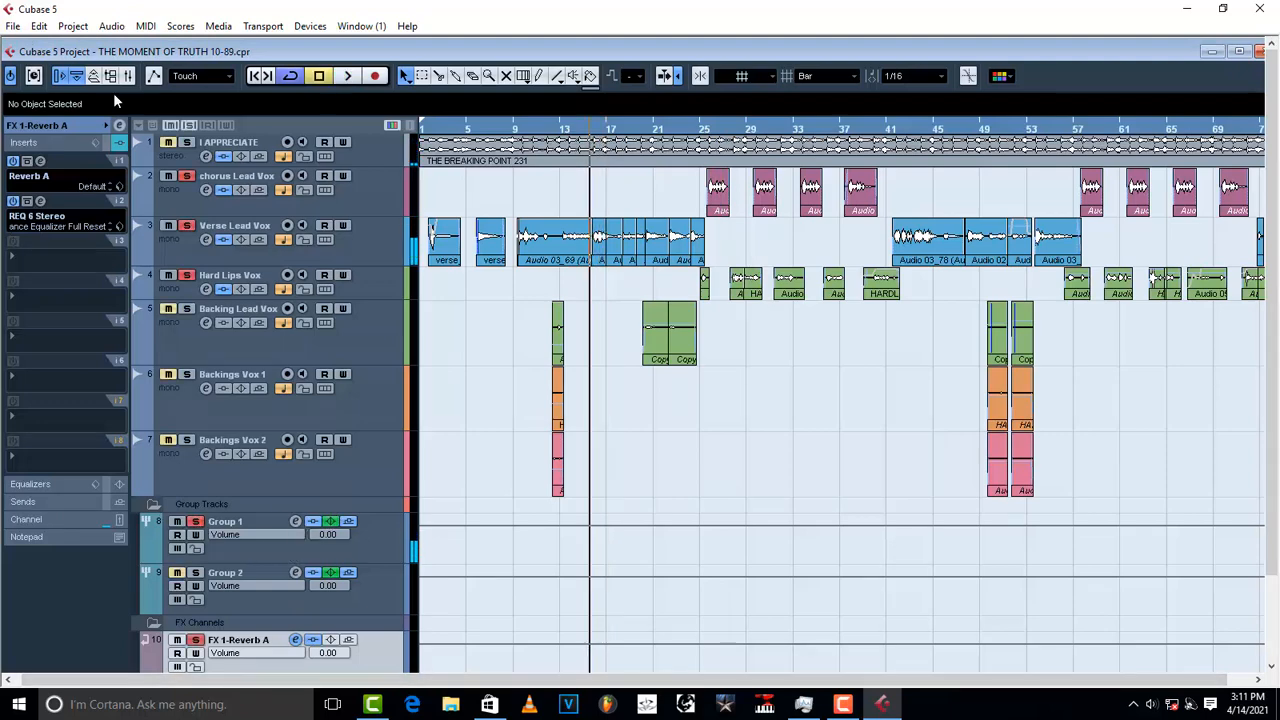
Step: Boost the reverb return's channel EQ 2 by 2.4 dB at 2022 Hz while listening
{"action": "left_click", "coordinate": [119, 128]}
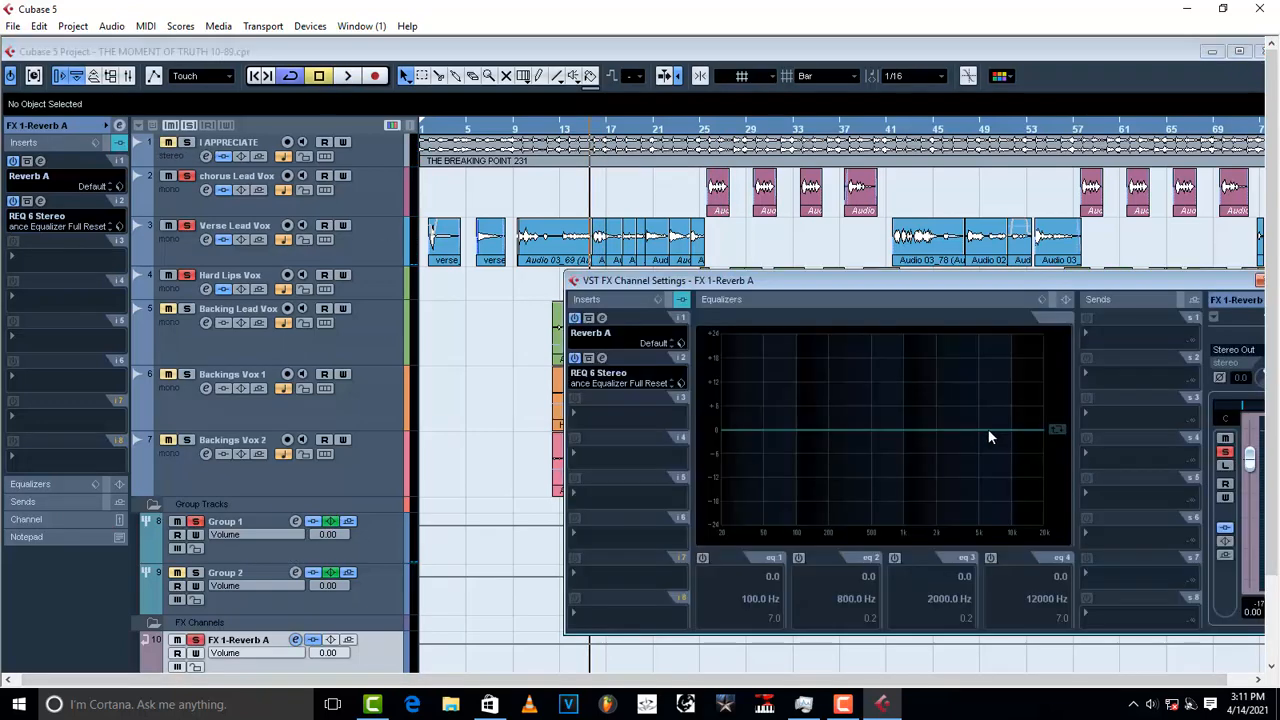
{"action": "key", "text": "space"}
{"action": "mouse_move", "coordinate": [937, 432]}
{"action": "left_mouse_down"}
{"action": "mouse_move", "coordinate": [941, 359]}
{"action": "mouse_move", "coordinate": [937, 425]}
{"action": "left_mouse_up"}
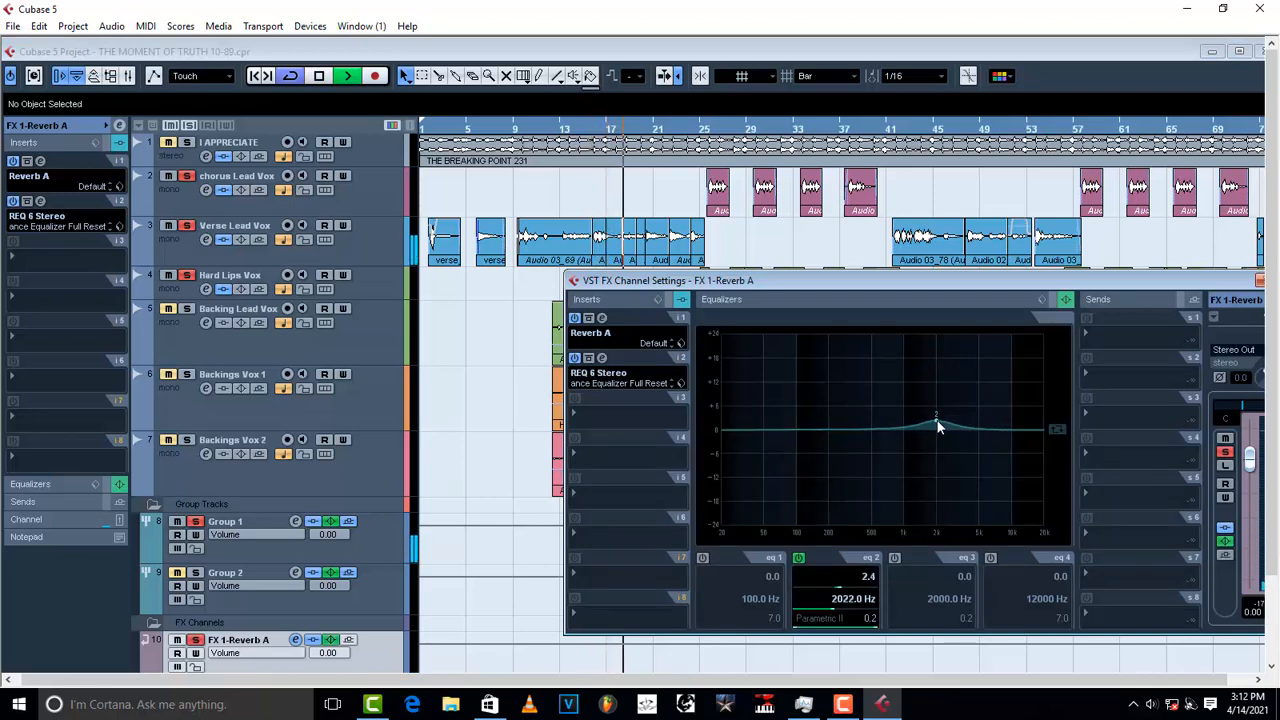
{"action": "key", "text": "space"}
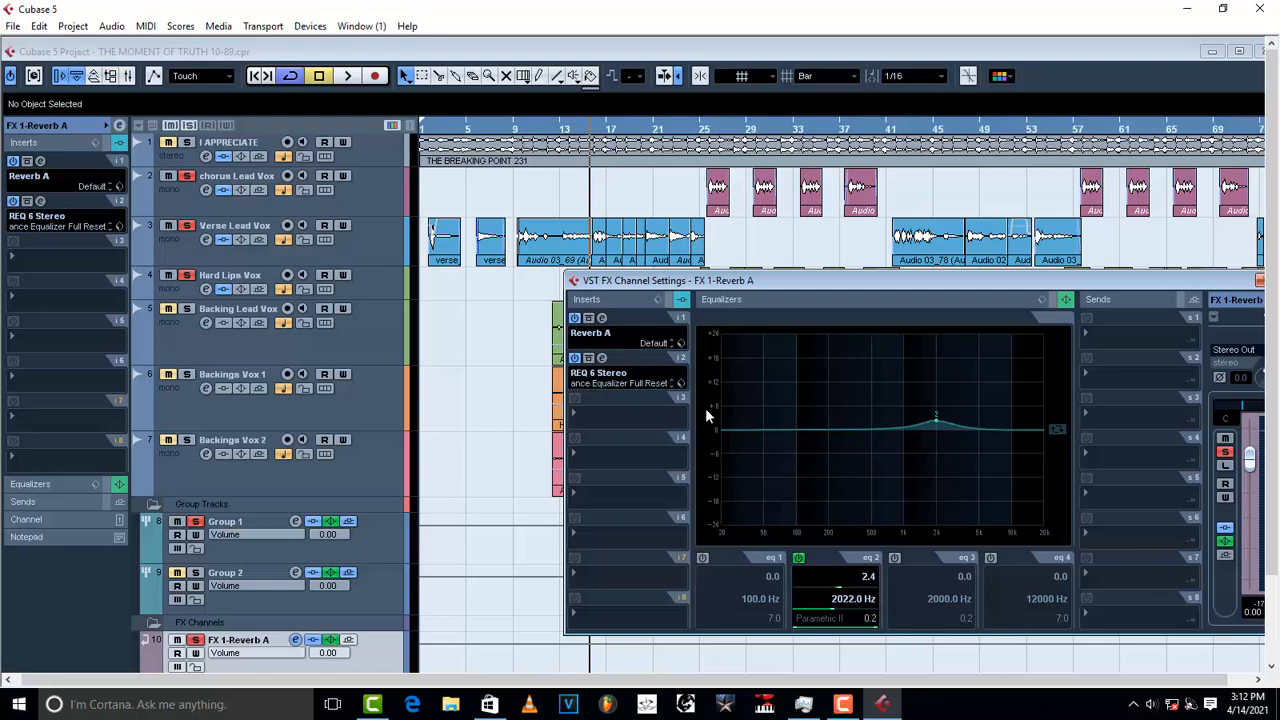
{"action": "key", "text": "space"}
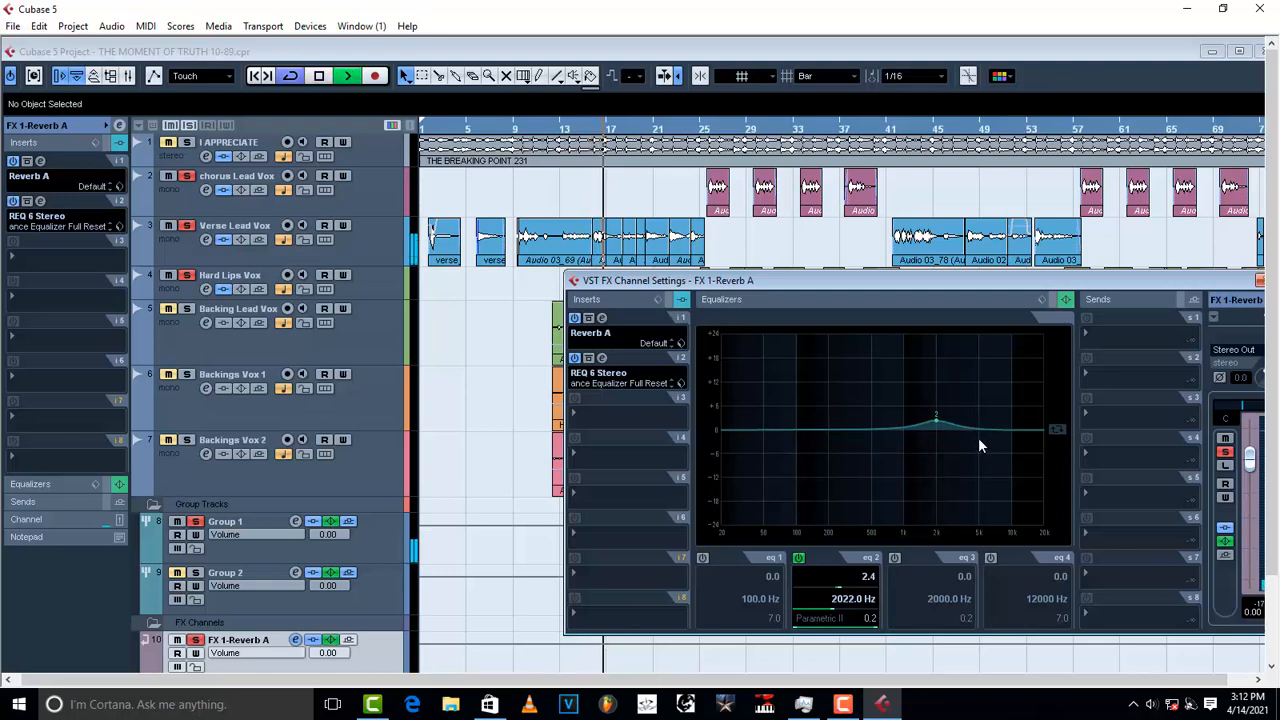
Step: Unsolo Group 1 and show its insert chain
{"action": "left_click", "coordinate": [197, 523]}
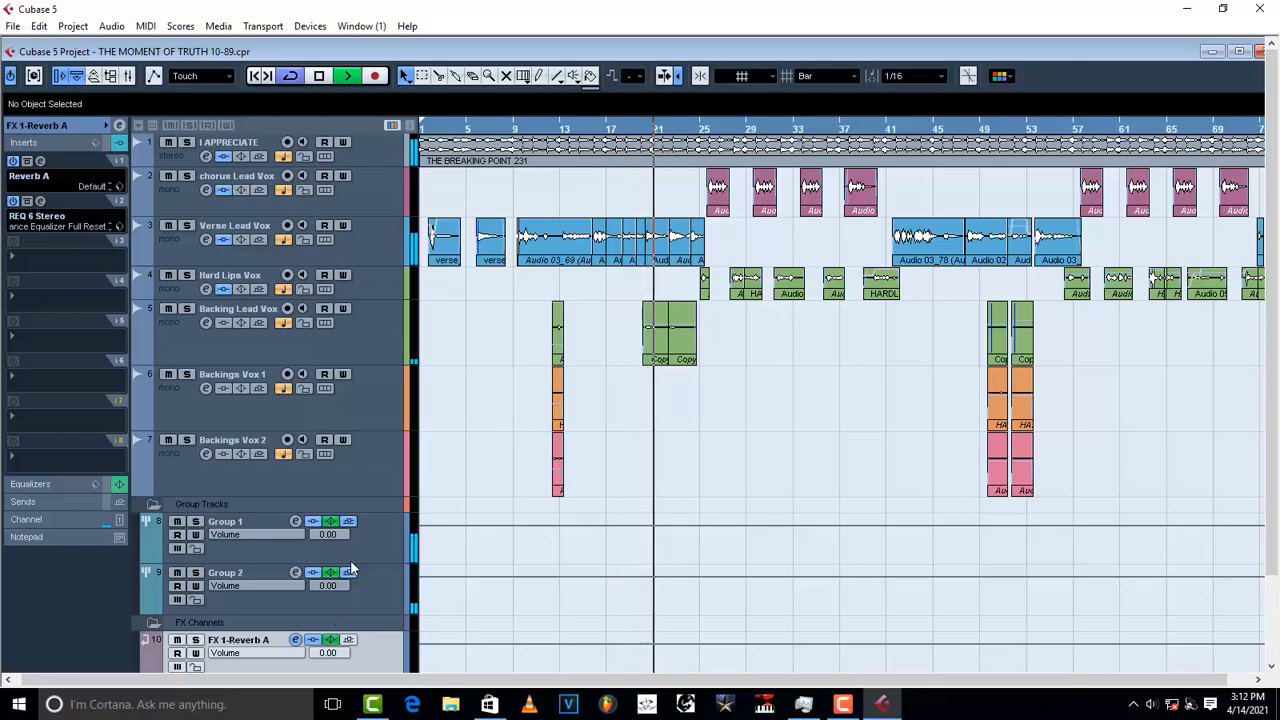
{"action": "left_click", "coordinate": [372, 540]}
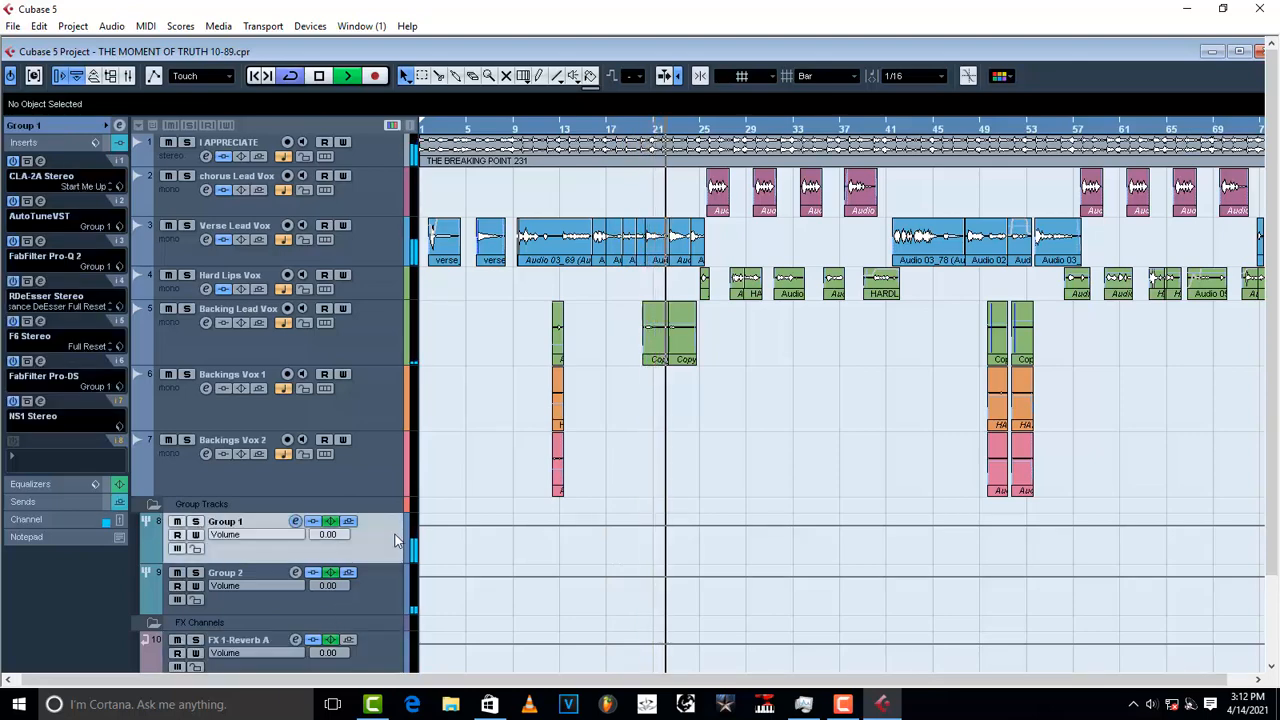
{"action": "key", "text": "space"}
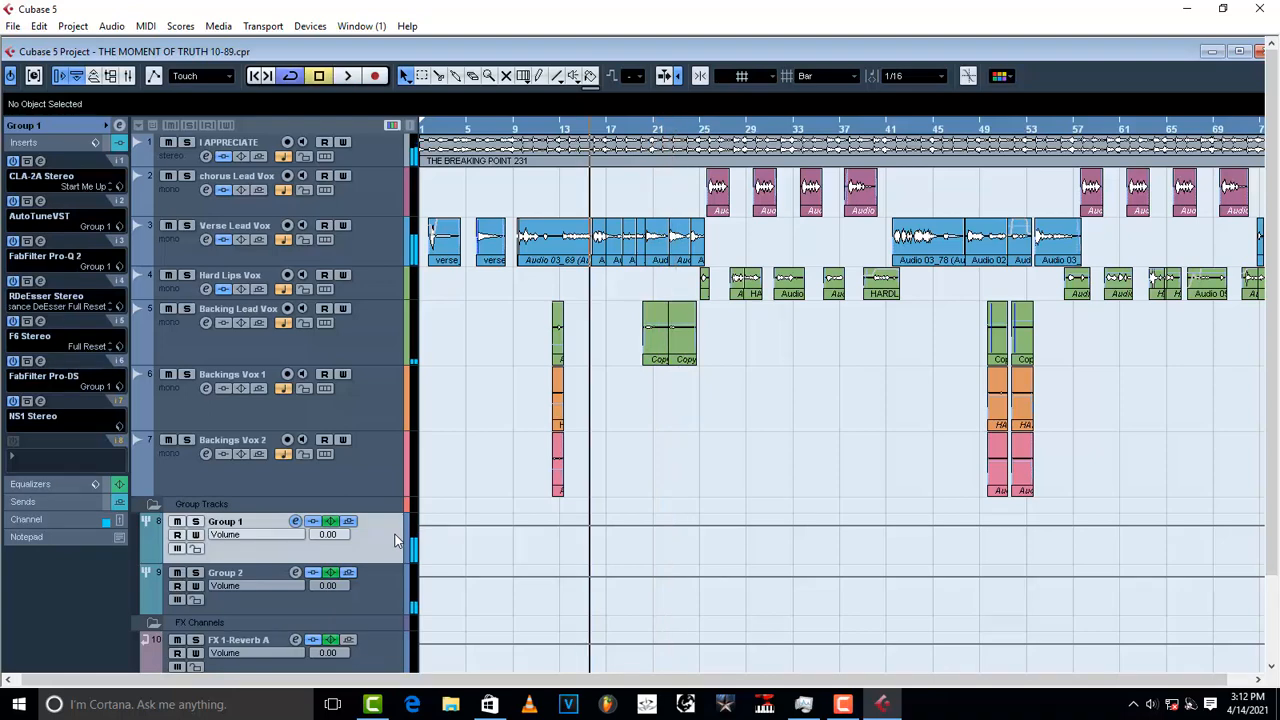